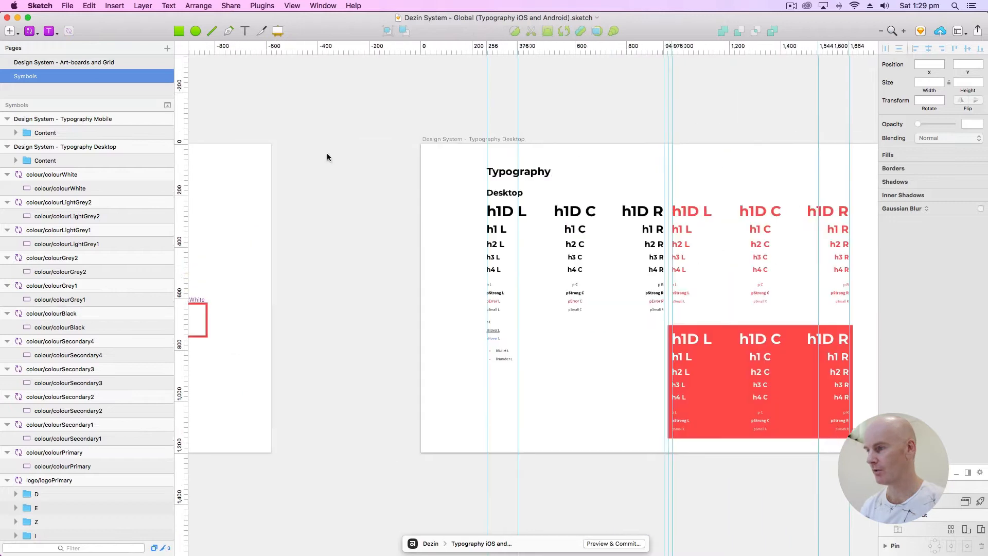
Step: Duplicate the "Design System - Typography Desktop" artboard
scroll(433, 129, "right", 6)
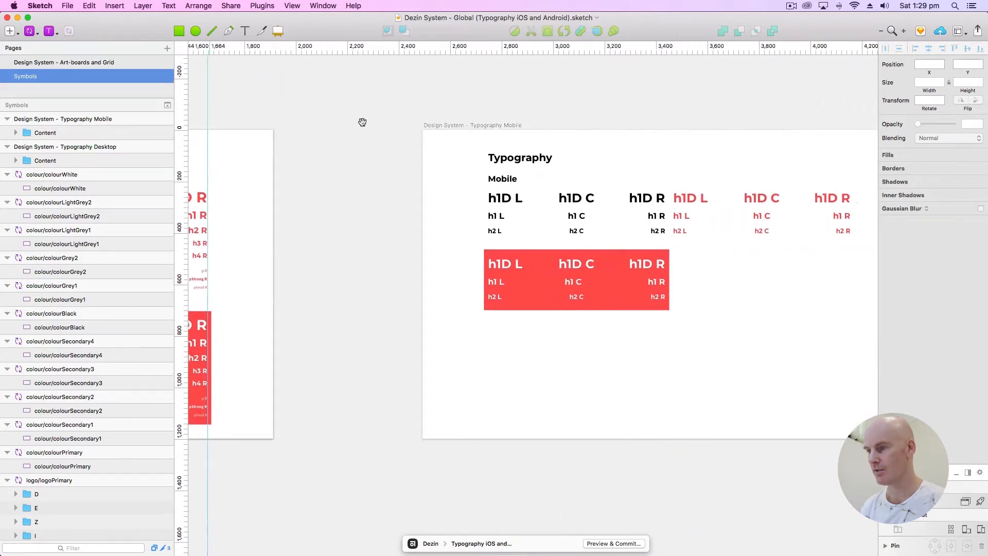
scroll(434, 143, "left", 10)
key("super+minus")
scroll(502, 151, "right", 5)
scroll(502, 151, "down", 3)
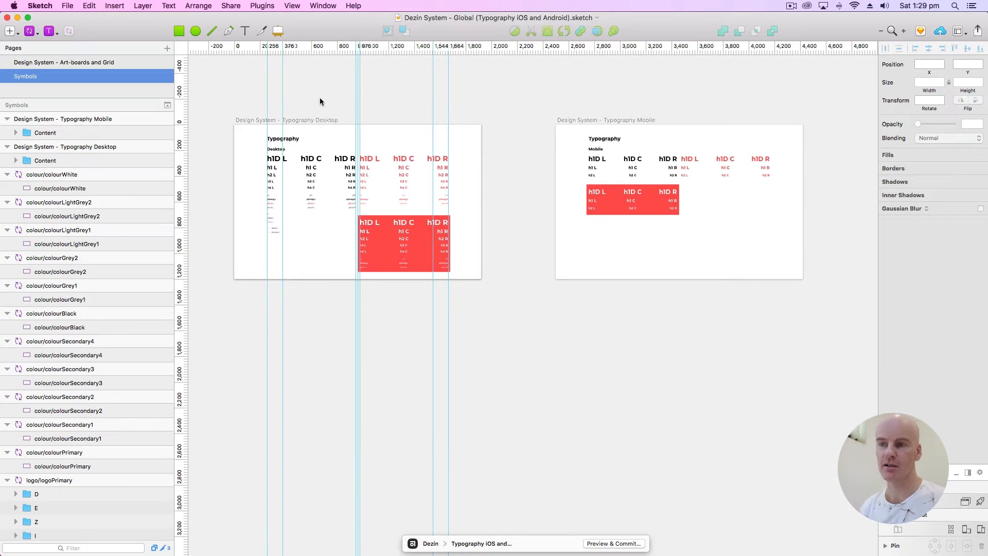
left_click(250, 120)
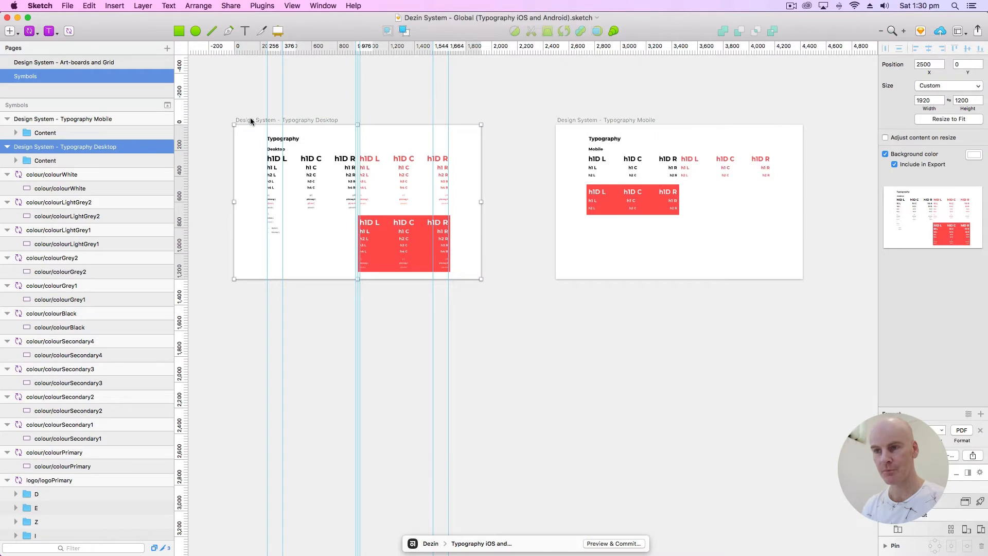
key("super+d")
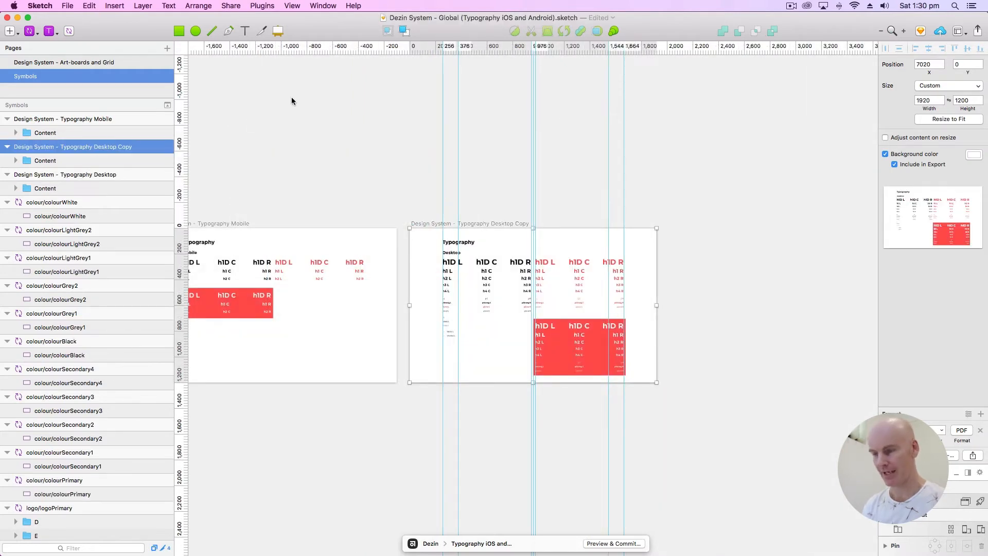
Step: Set the X position of the duplicated Typography Desktop artboard to 7500
scroll(671, 150, "right", 2)
scroll(670, 150, "down", 1)
left_click(923, 63)
type("7")
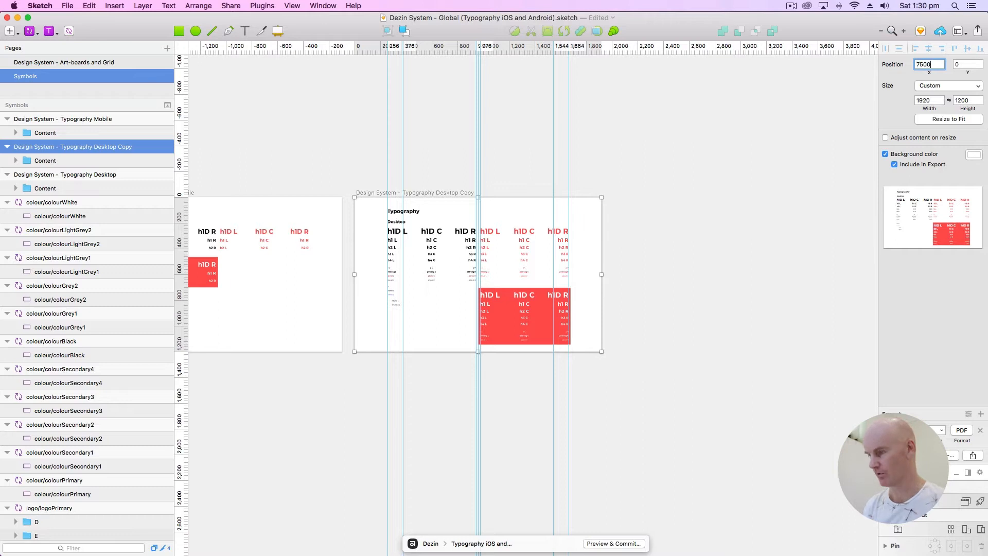
key("Return")
left_click(684, 171)
scroll(599, 142, "left", 5)
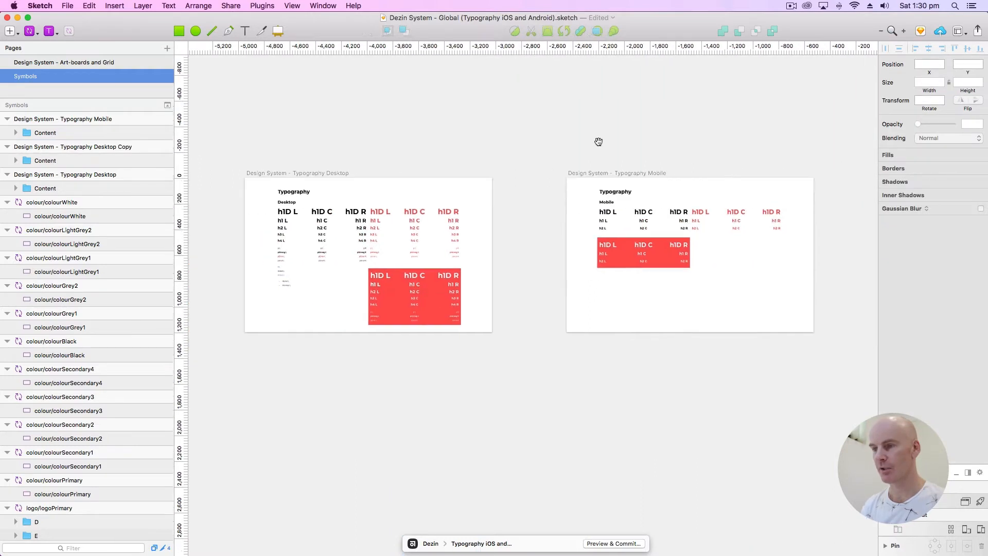
left_click(337, 172)
left_click_drag(736, 148, 433, 135)
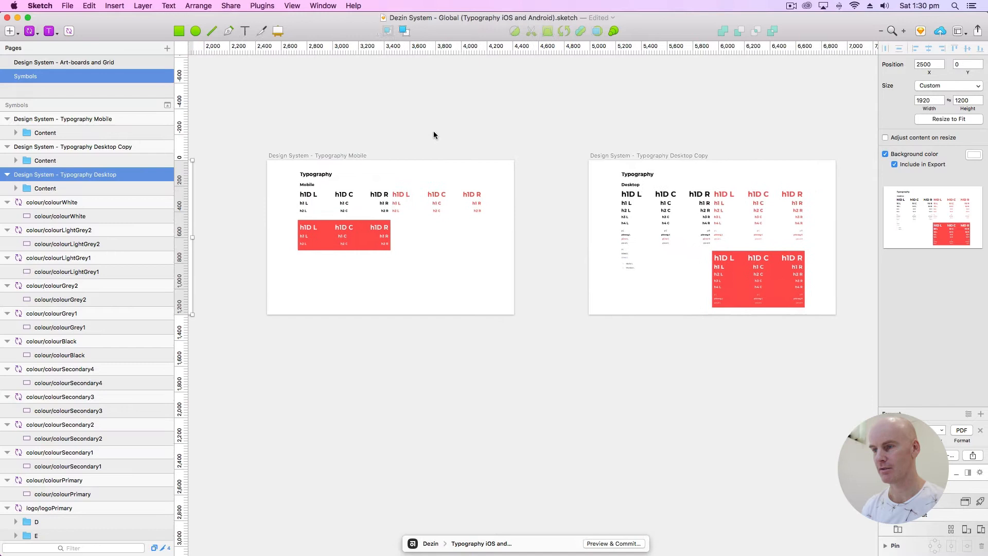
Step: Change the "Desktop" subheading on the Typography Desktop Copy artboard to "iOS"
scroll(433, 135, "right", 3)
left_click(560, 159)
key("super+2")
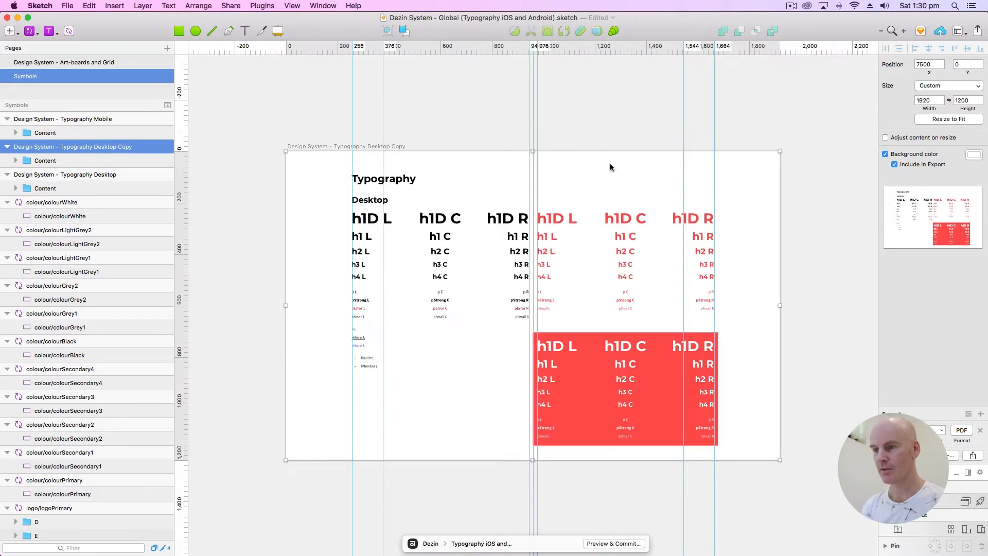
scroll(609, 167, "right", 2)
left_click(307, 192)
left_click(308, 192)
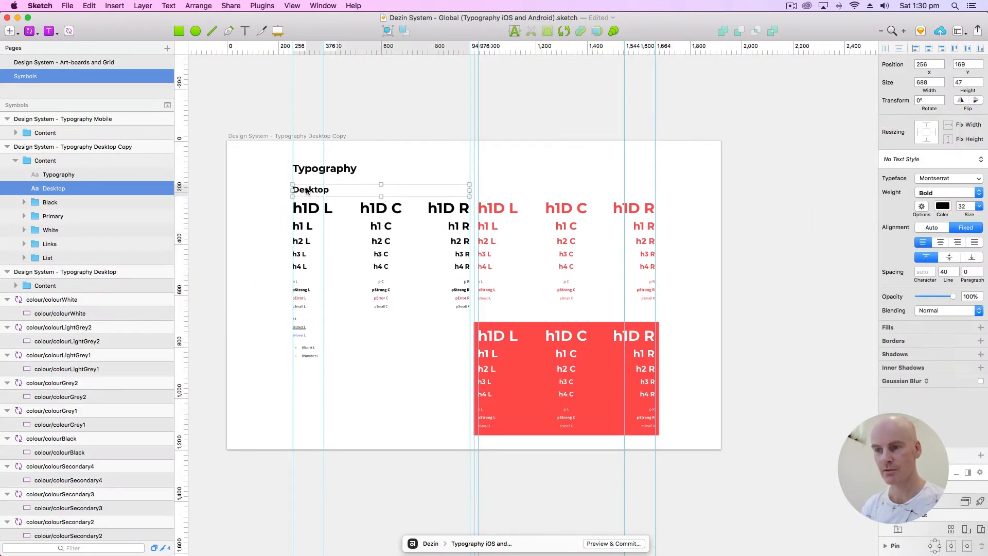
double_click(307, 190)
type("i")
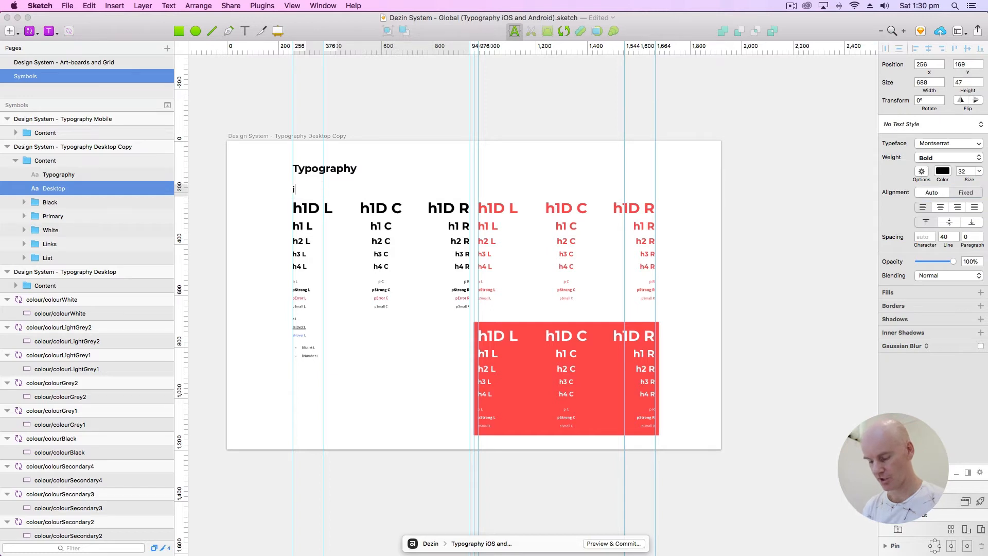
type("os")
key("Escape")
key("Escape")
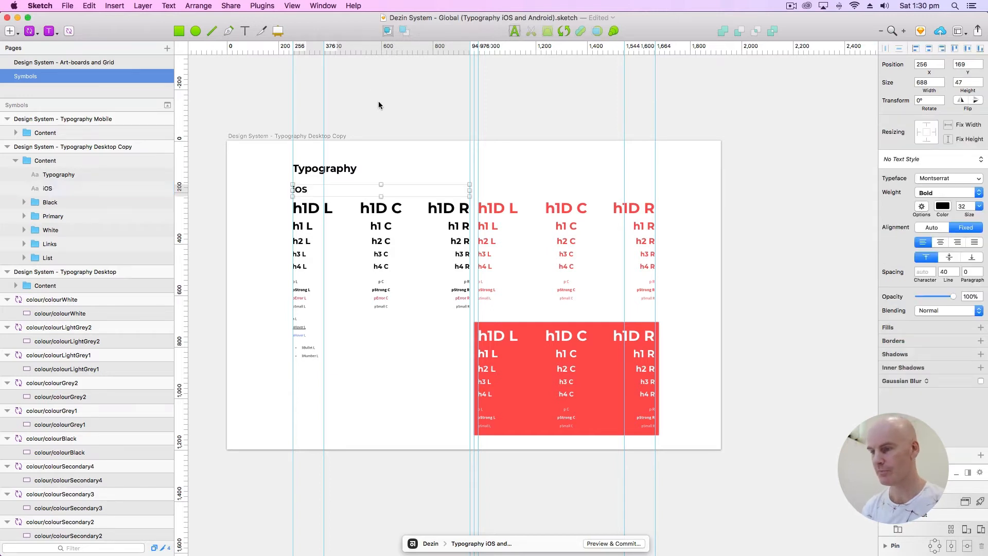
Step: Apply the text style dt/h/h1/Black/Left to the main titles of all four design system artboards
left_click_drag(379, 125, 385, 127)
scroll(386, 127, "left", 20)
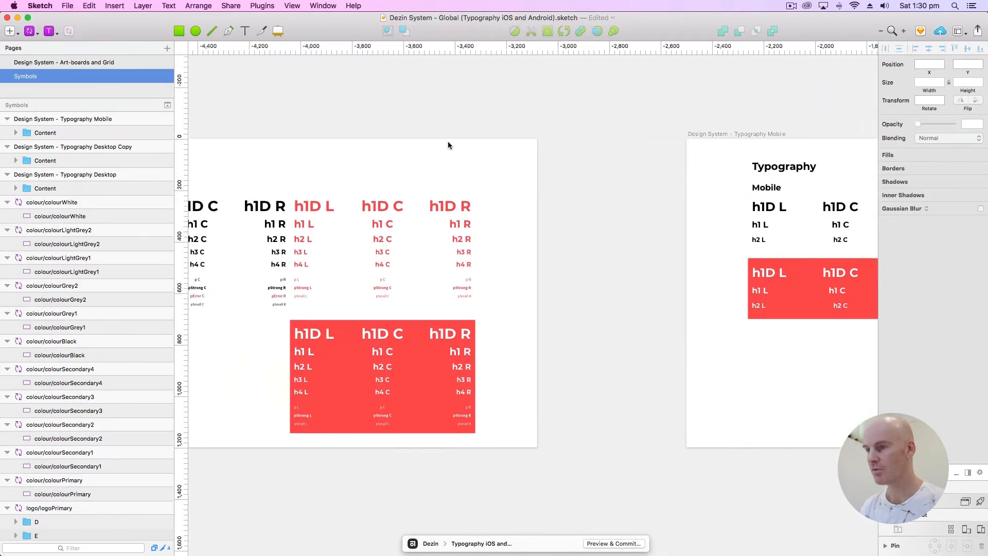
left_click(482, 154)
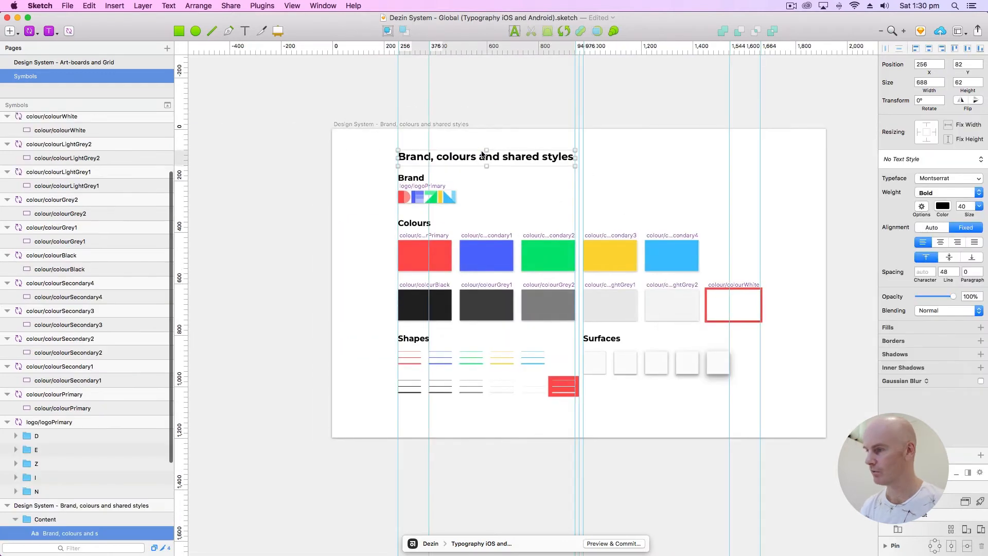
scroll(482, 153, "down", 5)
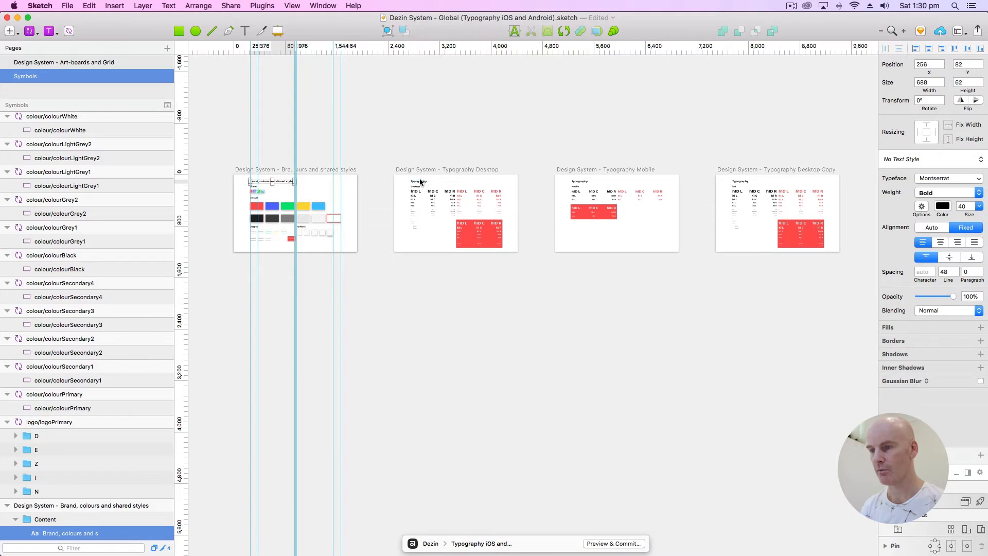
left_click(420, 181, "shift")
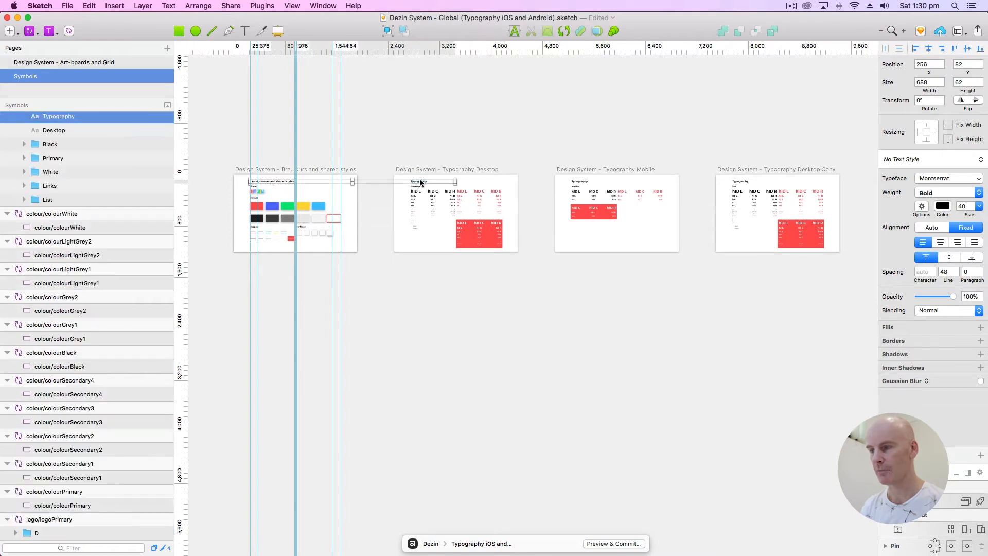
left_click(585, 183, "shift")
left_click(747, 184, "shift")
left_click(944, 159)
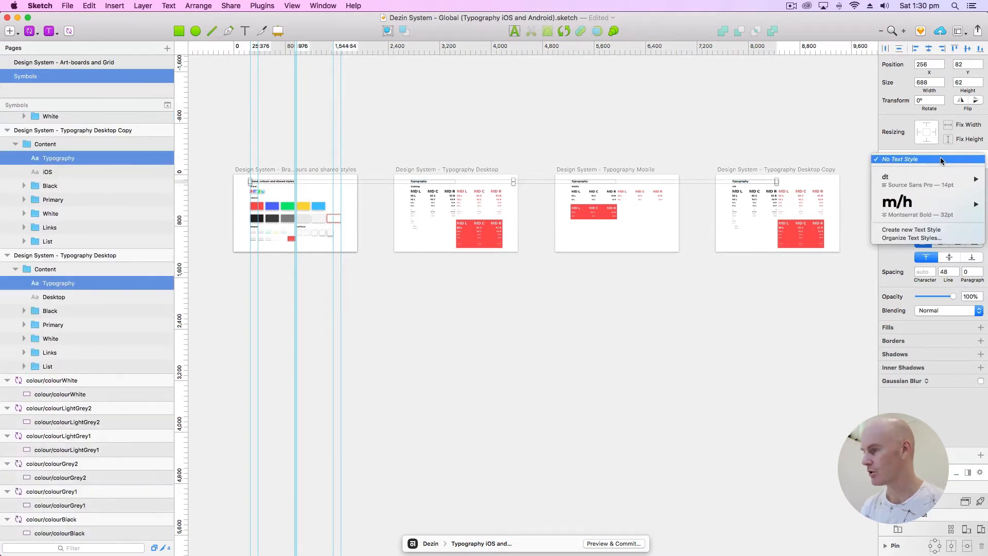
mouse_move(929, 183)
mouse_move(794, 212)
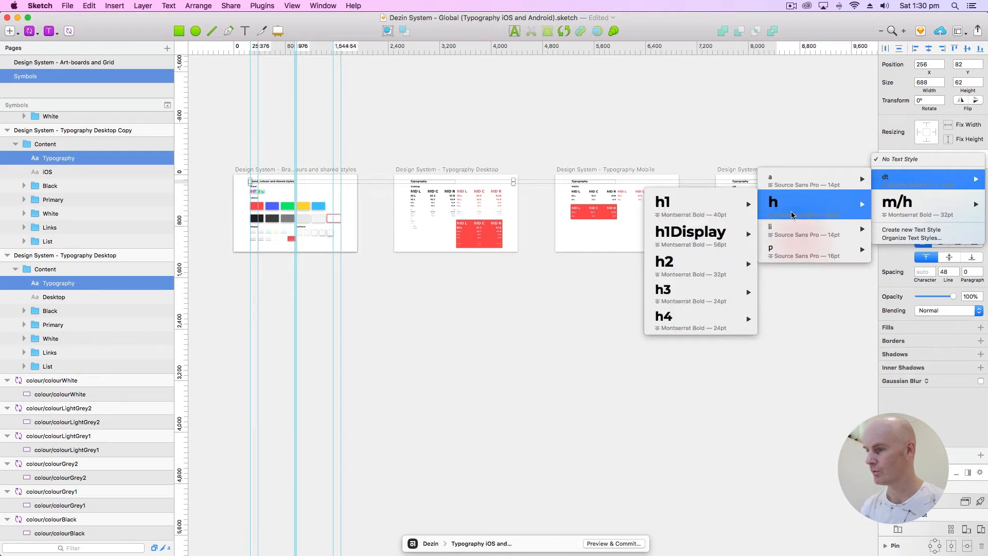
mouse_move(722, 211)
mouse_move(609, 207)
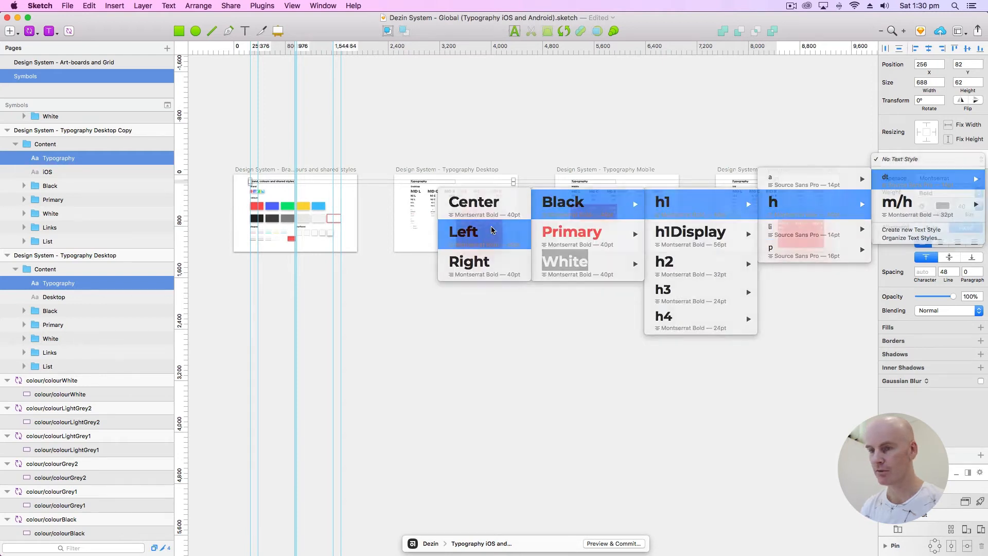
left_click(465, 233)
Step: Apply the text style dt/h/h2/Black/Left to the Colours, Shapes, Surfaces, Desktop, Mobile and iOS subheadings across the artboards
double_click(253, 186)
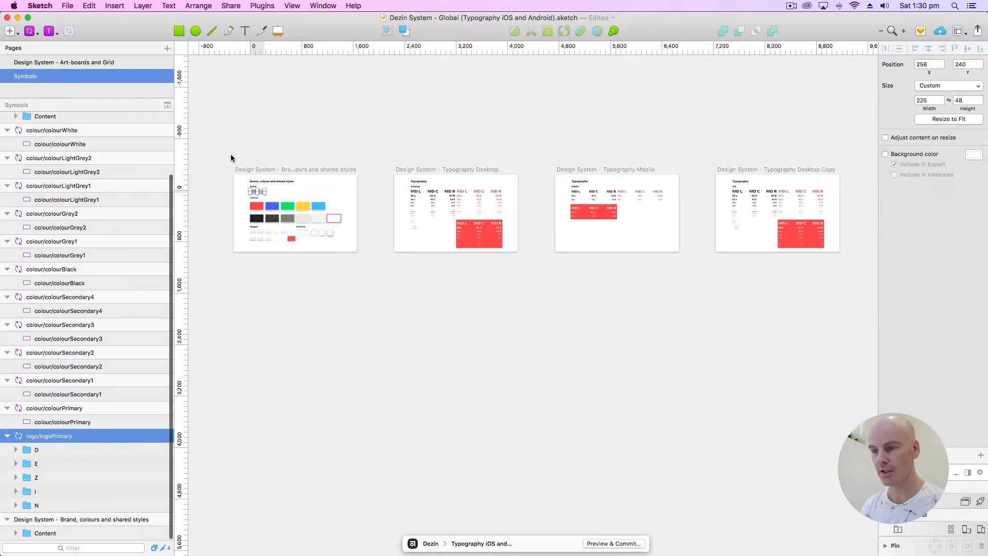
scroll(514, 216, "right", 5)
left_click(287, 194)
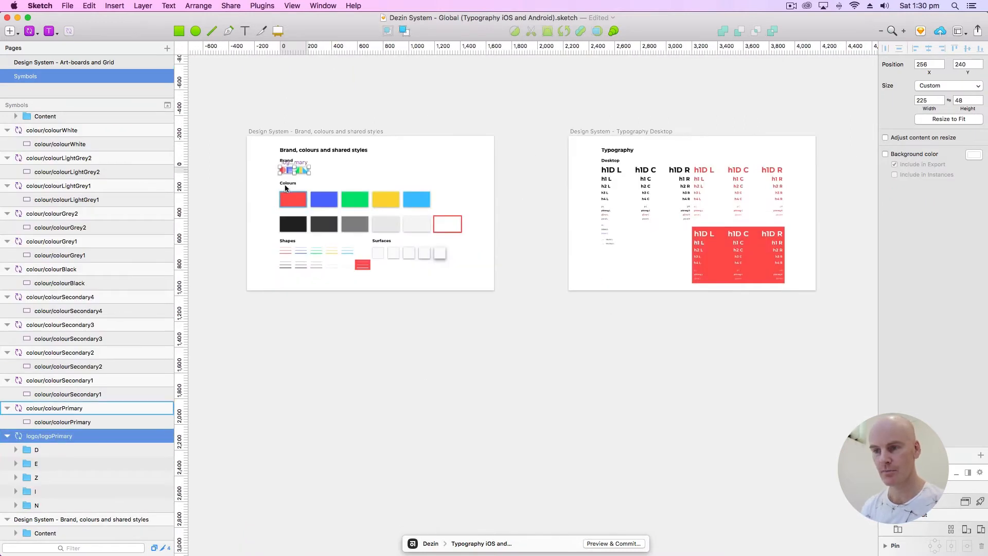
double_click(284, 181)
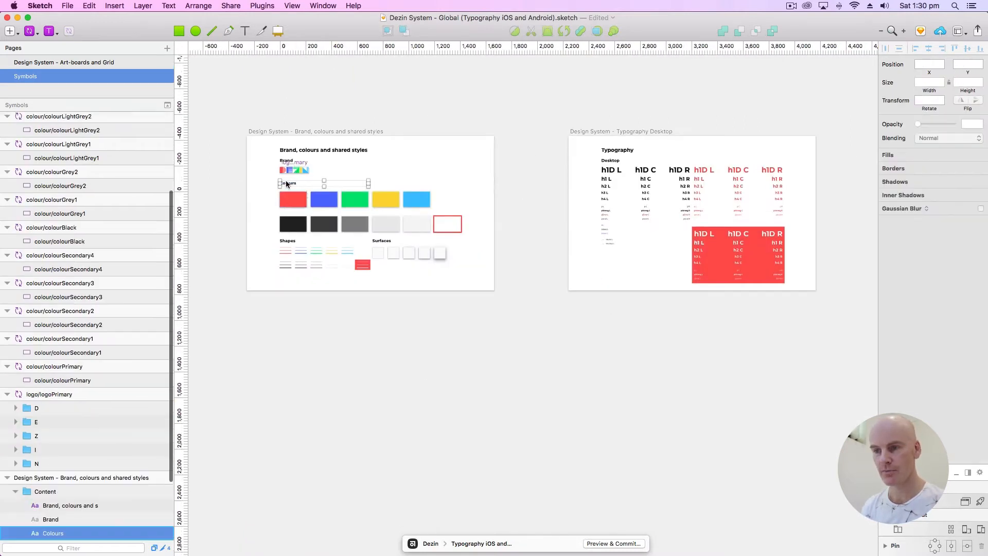
left_click(290, 239, "shift")
left_click(381, 241, "shift")
scroll(510, 236, "right", 5)
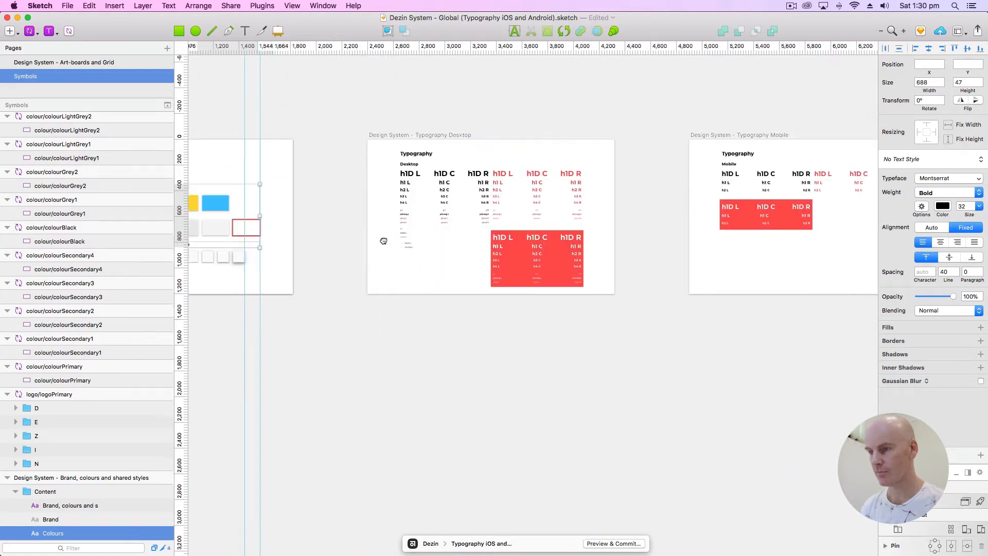
scroll(601, 238, "right", 5)
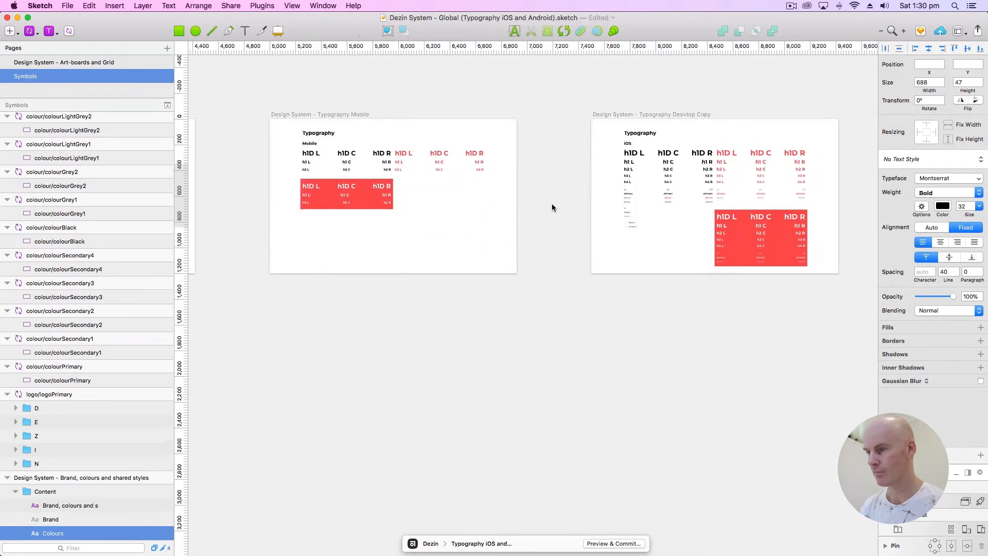
scroll(815, 220, "left", 3)
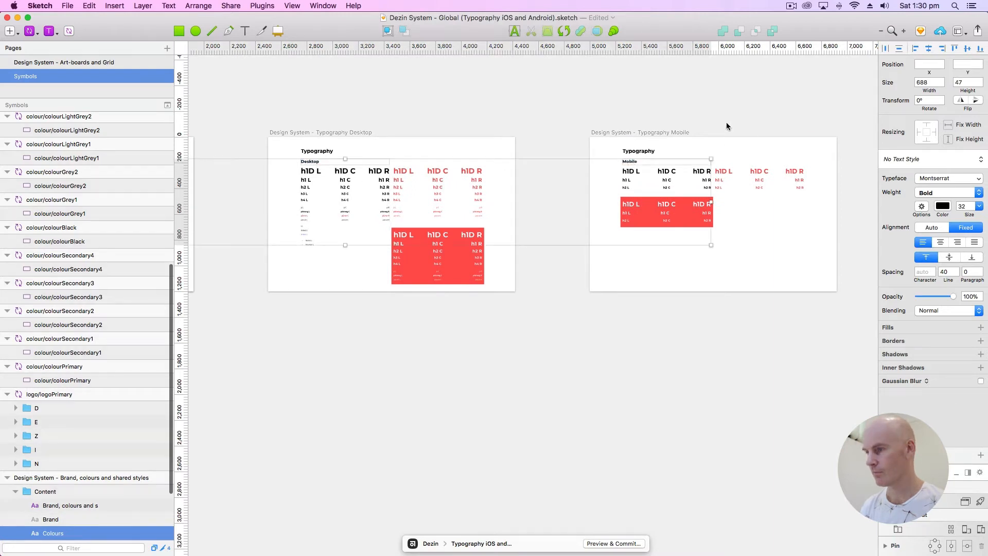
scroll(727, 123, "right", 10)
scroll(727, 123, "up", 2)
left_click(687, 201, "shift")
left_click(940, 160)
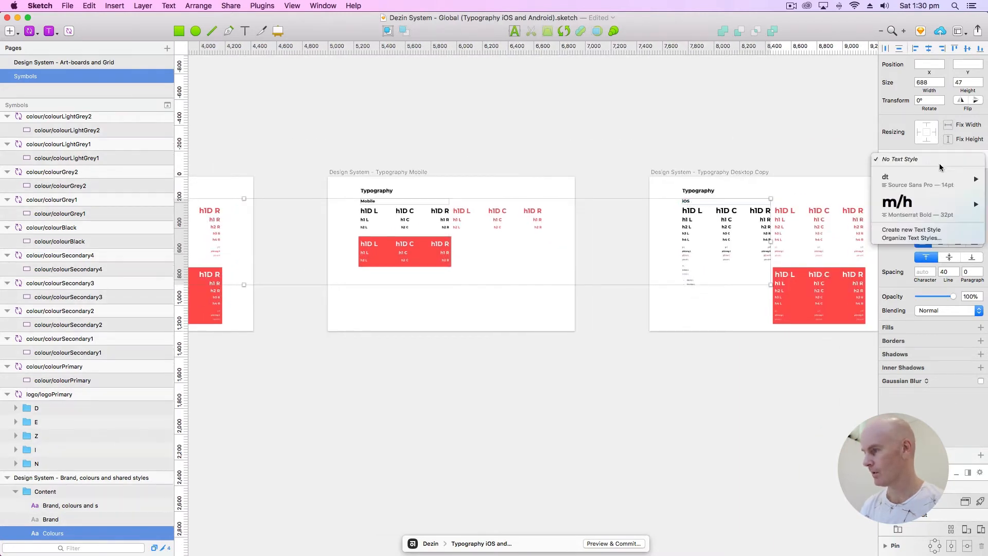
mouse_move(912, 177)
mouse_move(840, 204)
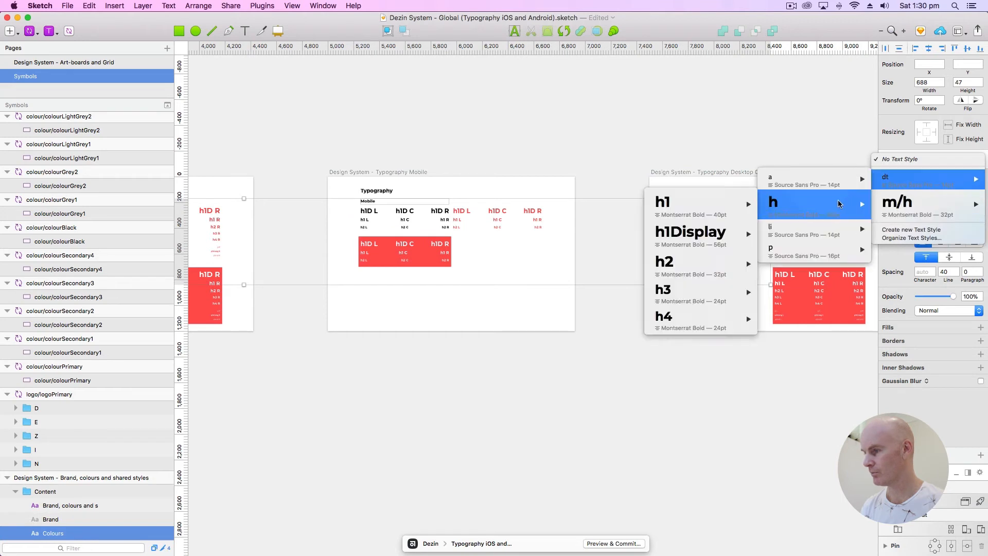
mouse_move(683, 263)
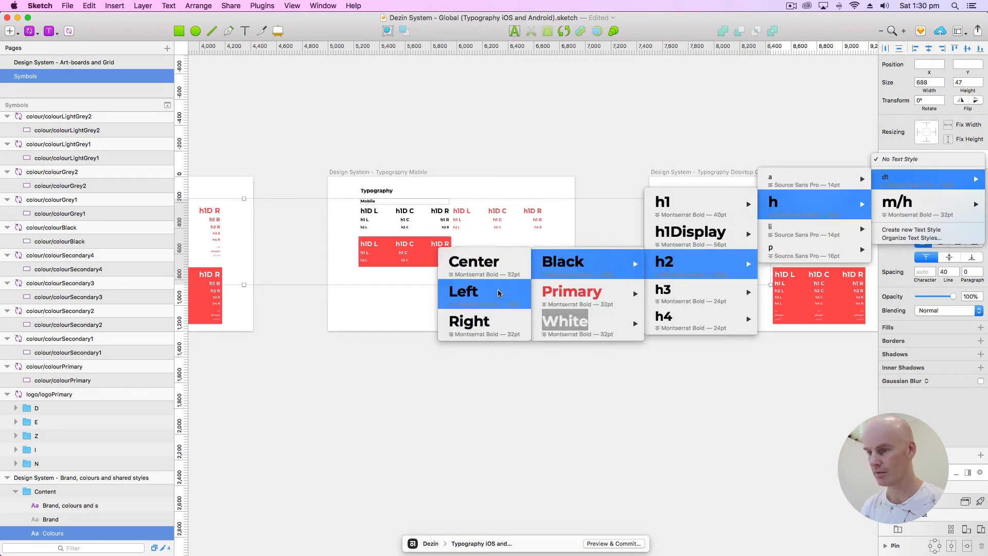
left_click(466, 291)
left_click(416, 134)
Step: Set the list type of "liNumber L" on the Typography Desktop artboard to Numbered and update its shared text style
mouse_move(414, 126)
left_mouse_down()
mouse_move(620, 113)
mouse_move(580, 109)
left_mouse_up()
scroll(659, 112, "left", 5)
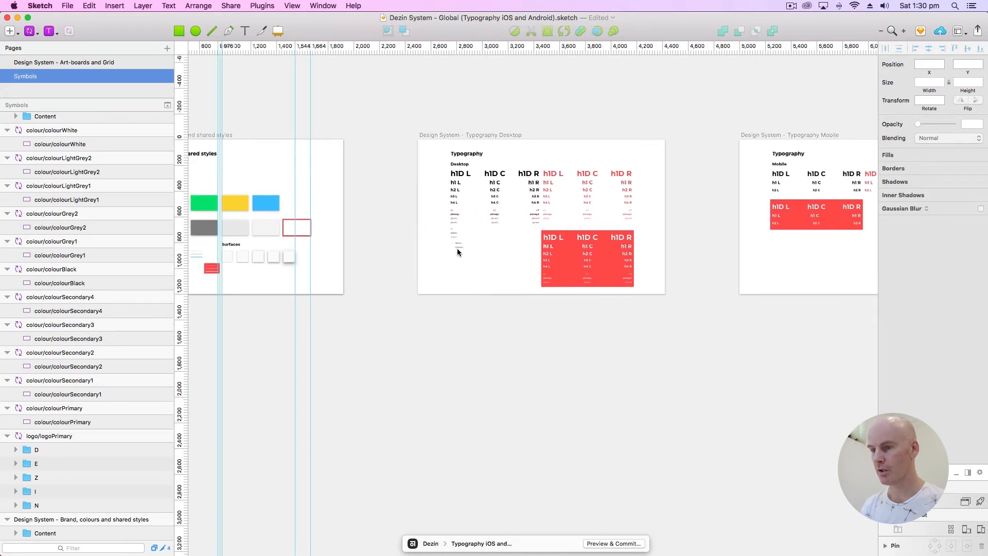
left_click(459, 246)
key("super+plus")
key("super+plus")
key("super+plus")
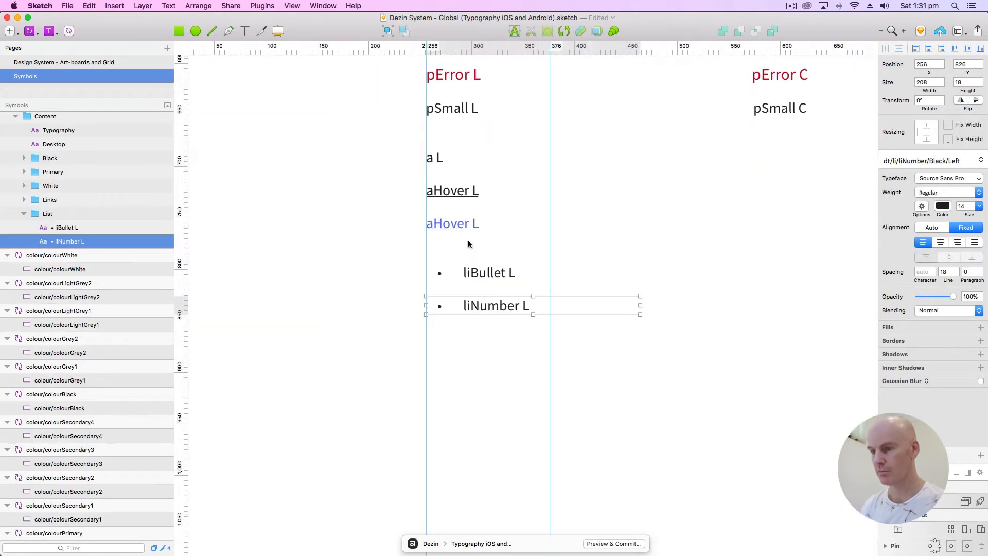
scroll(465, 243, "down", 2)
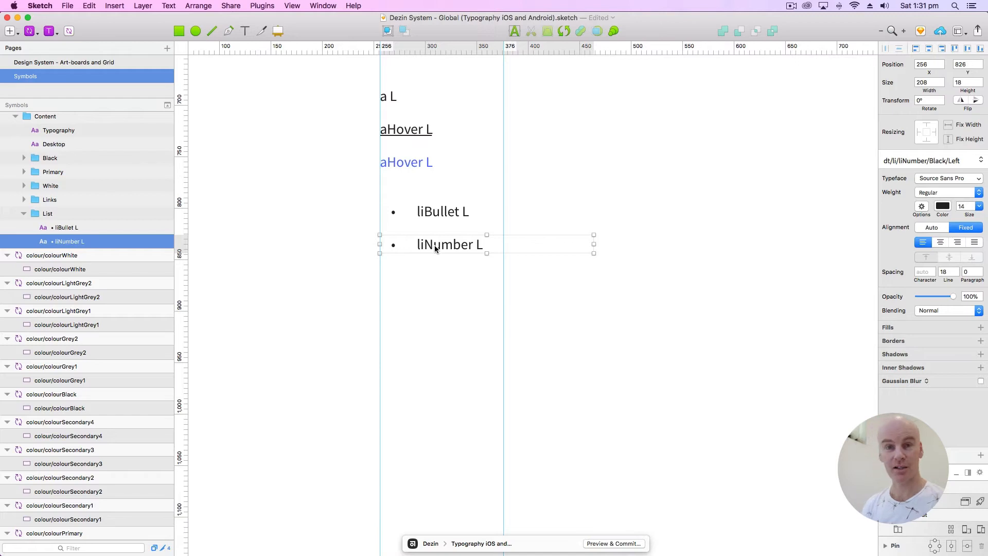
left_click(922, 207)
left_click(918, 257)
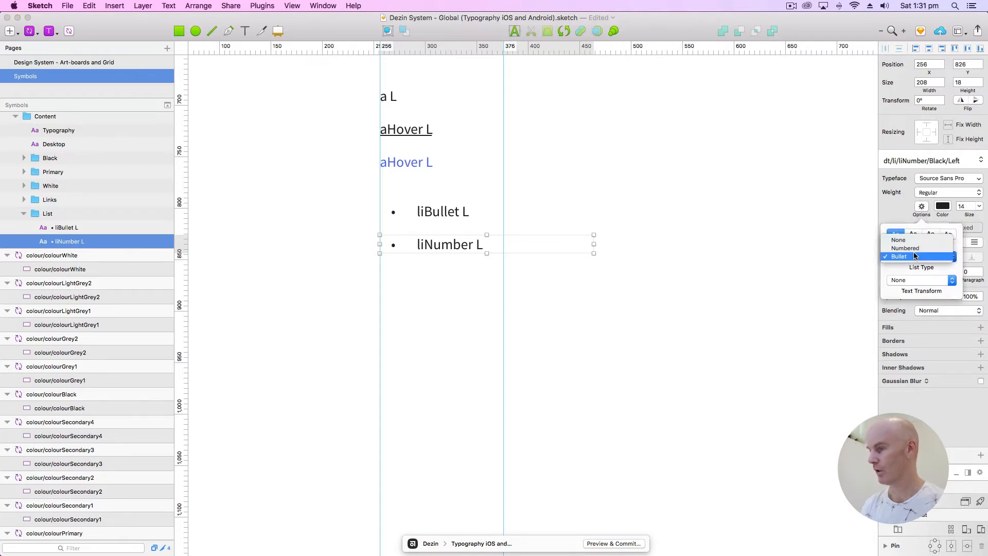
left_click(914, 248)
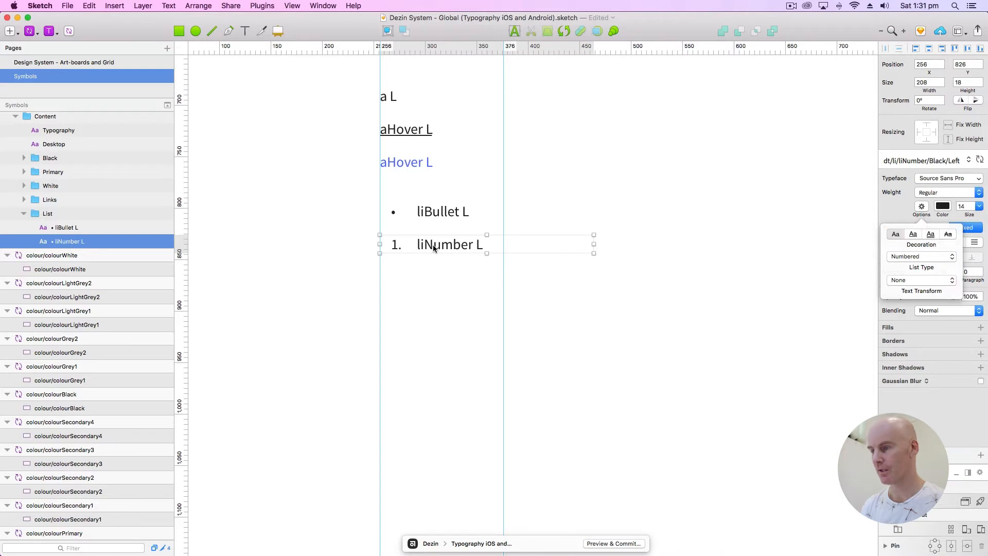
left_click(979, 161)
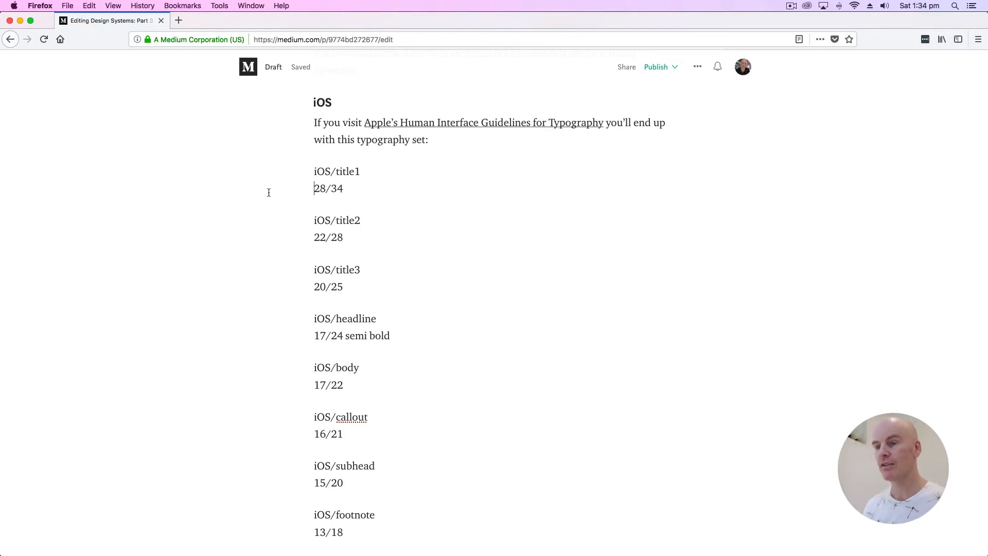
Step: Copy the iOS typography set down to iOS/caption2 from the Medium draft and switch back to Sketch
scroll(309, 154, "down", 2)
left_click_drag(335, 187, 425, 473)
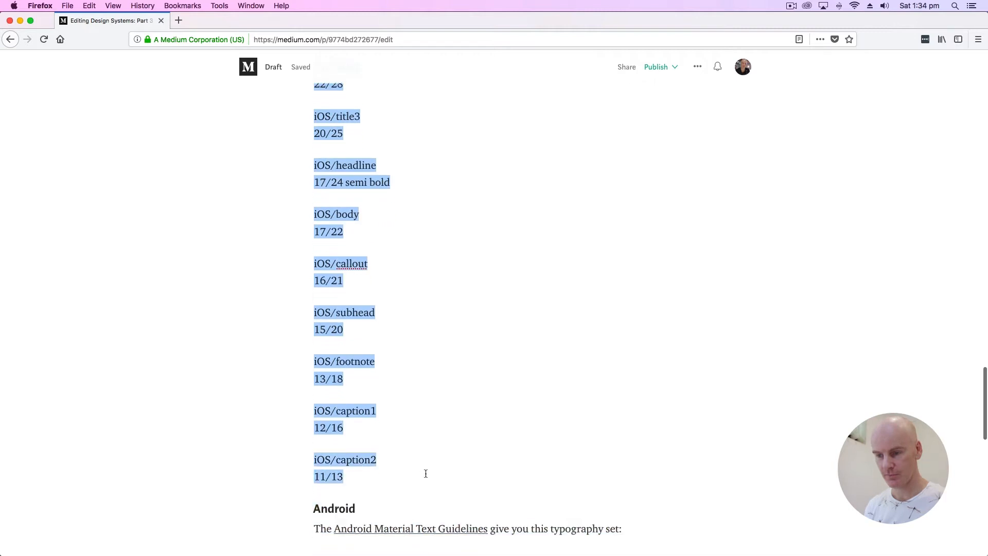
key("super+c")
key("super+Tab")
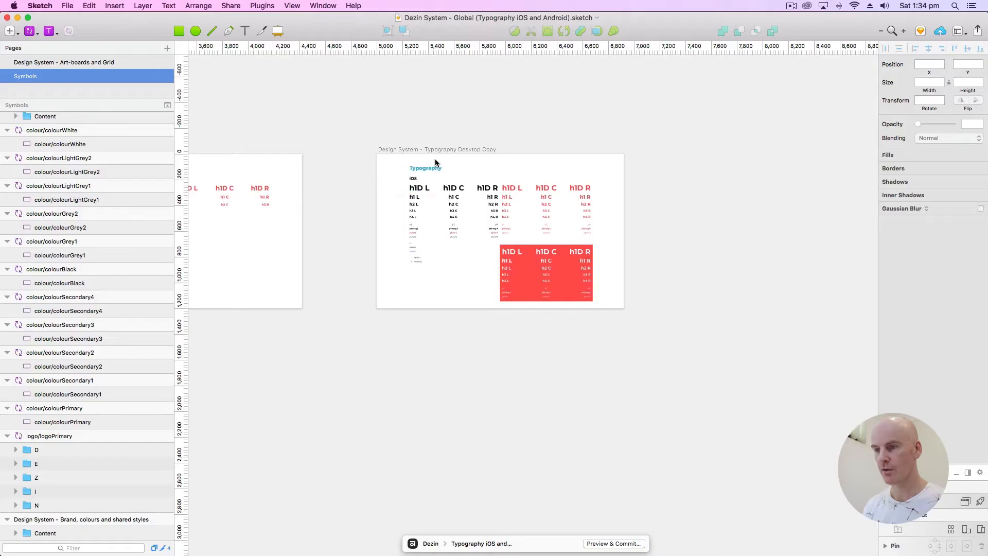
Step: Paste the iOS typography list onto the Typography Desktop Copy artboard and move it to the empty area at about X 582, Y 784
left_click(439, 150)
key("super+plus")
left_click_drag(457, 157, 376, 122)
key("super+v")
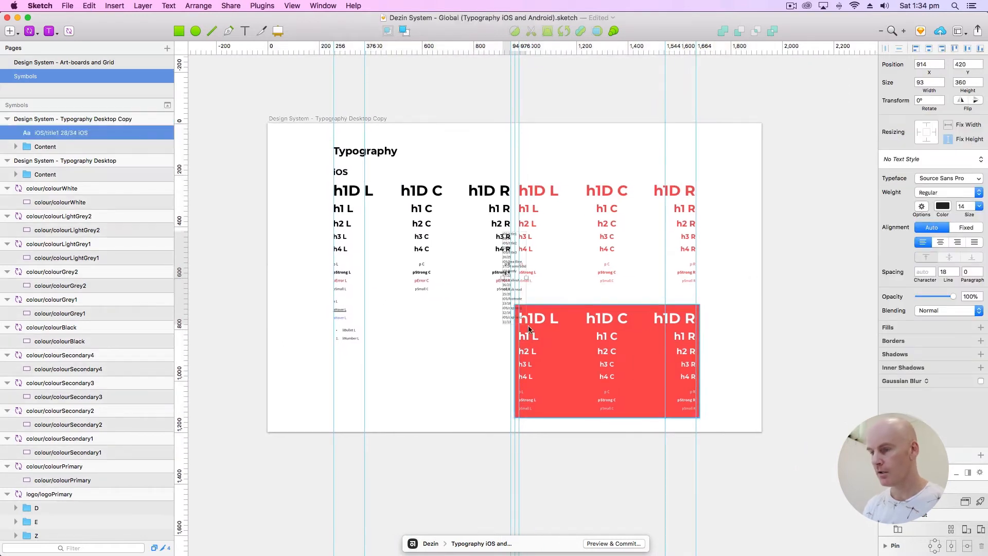
left_click_drag(507, 298, 418, 390)
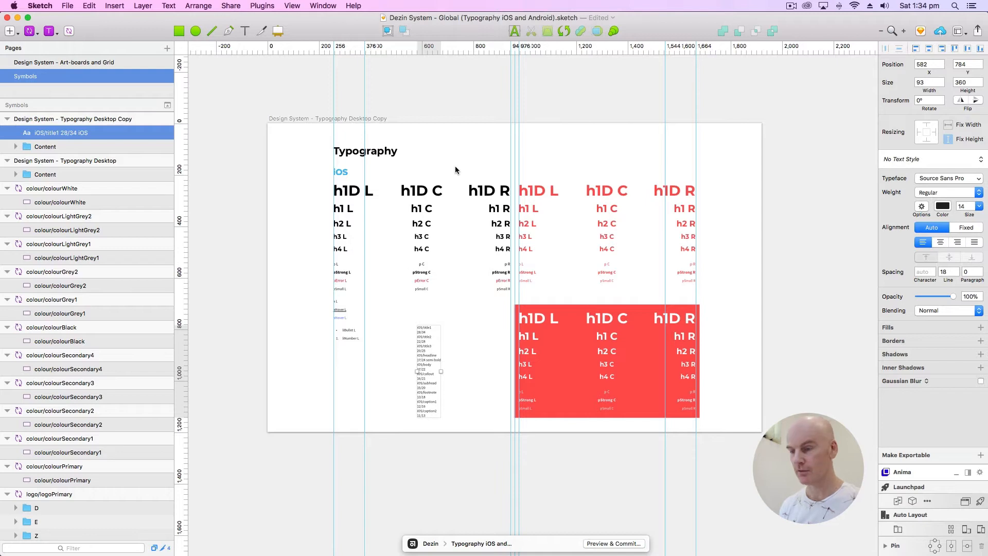
Step: Rename the Typography Desktop Copy artboard as "Design System - Typography iOS"
key("super+plus")
left_click_drag(455, 167, 435, 393)
left_click_drag(436, 266, 446, 380)
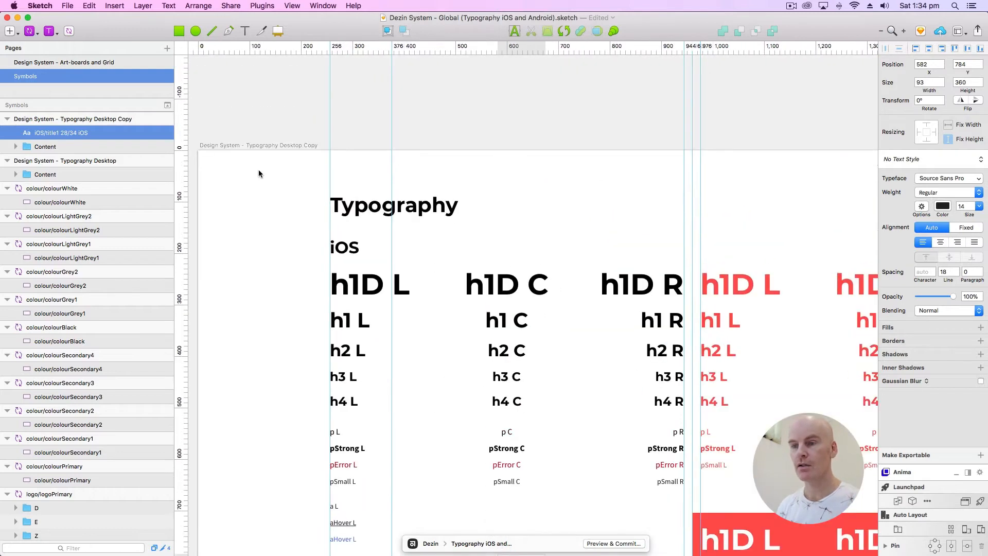
left_click(251, 144)
double_click(135, 119)
left_click_drag(135, 119, 96, 117)
type("o")
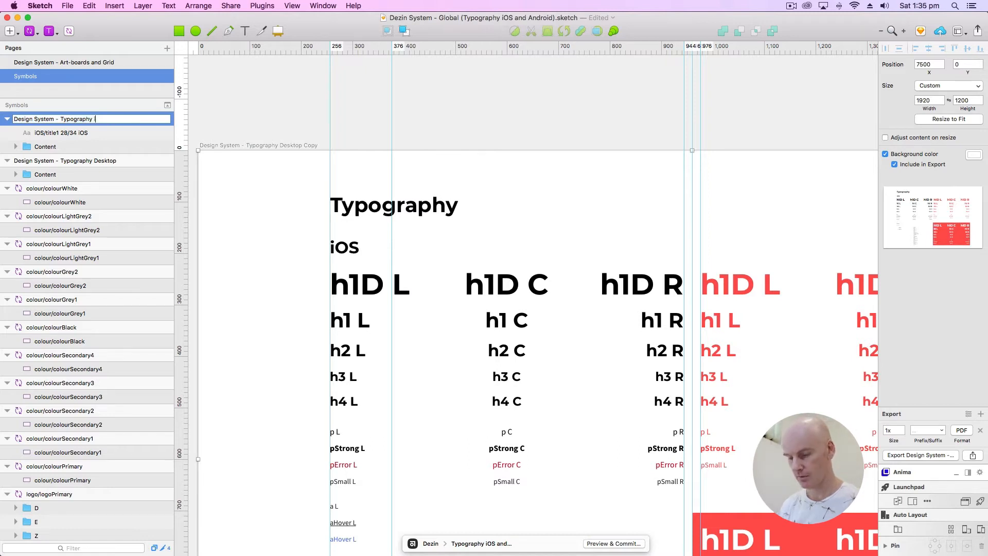
key("Return")
Step: Move the pasted iOS typography list beside the black headings, at about X 104, Y 229
left_click(206, 102)
scroll(465, 263, "down", 7)
scroll(465, 263, "up", 1)
left_click(522, 458)
left_click_drag(506, 445, 562, 406)
left_click_drag(443, 330, 392, 347)
left_click_drag(526, 415, 581, 423)
left_click_drag(583, 419, 296, 161)
scroll(285, 257, "up", 4)
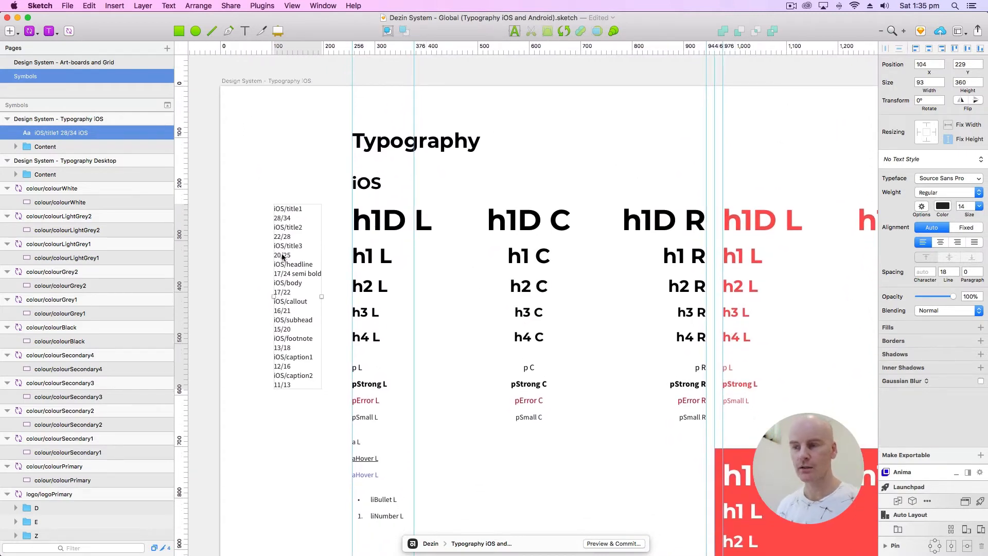
Step: Delete the h1D and h1 headings of the Black and Primary sets on the Typography iOS artboard
left_click(390, 222)
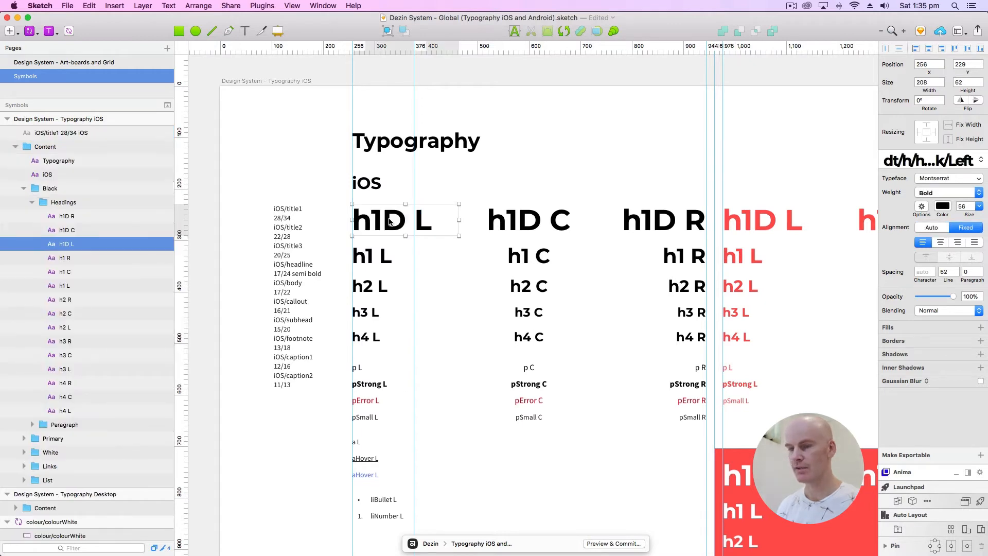
left_click(374, 253)
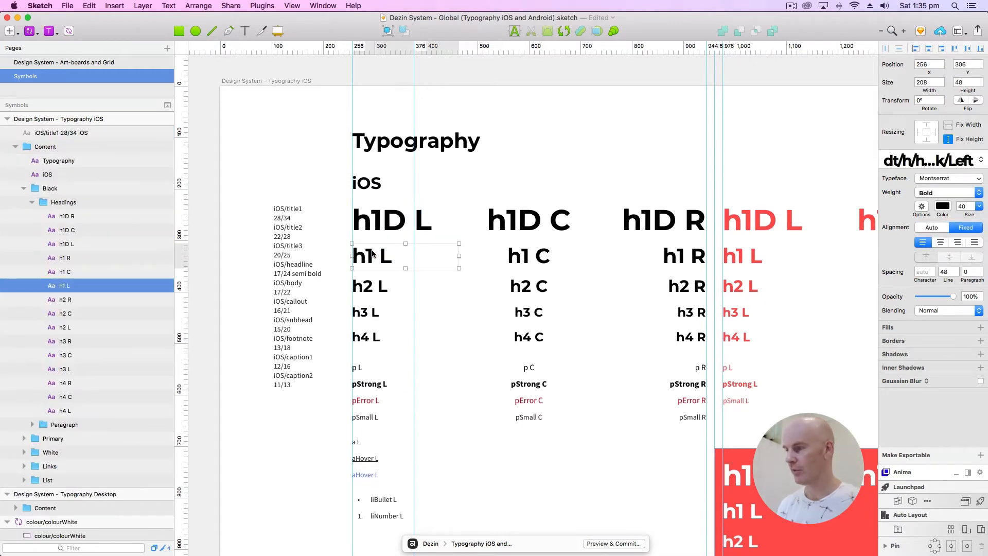
left_click(376, 290)
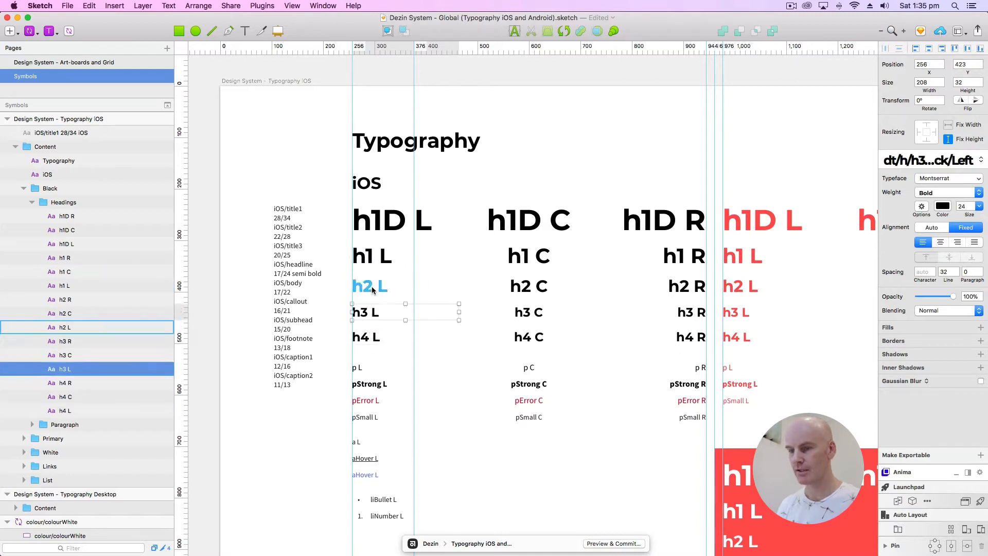
left_click(373, 242)
left_click(374, 221, "shift")
key("super+minus")
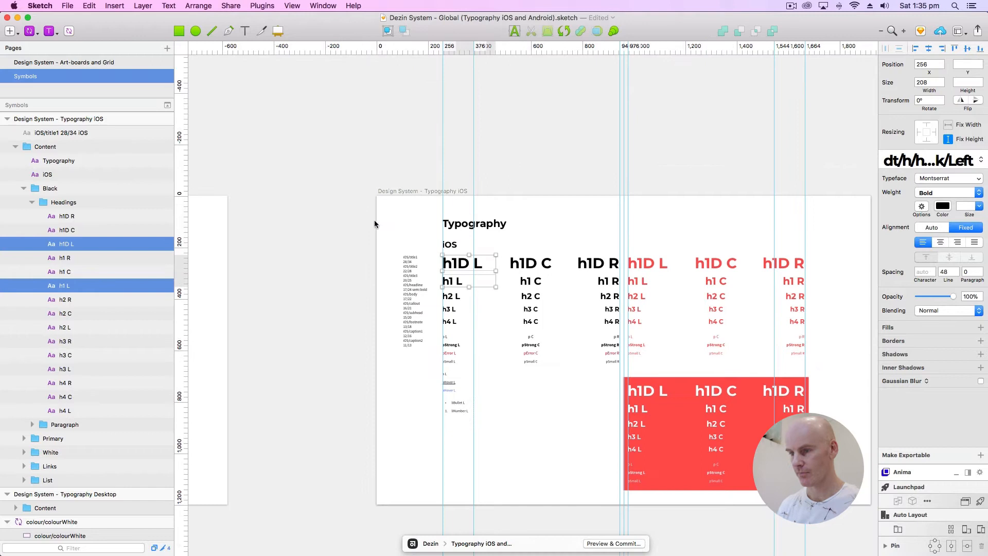
scroll(374, 222, "right", 4)
left_click(689, 250)
left_click_drag(690, 253, 307, 242)
key("Delete")
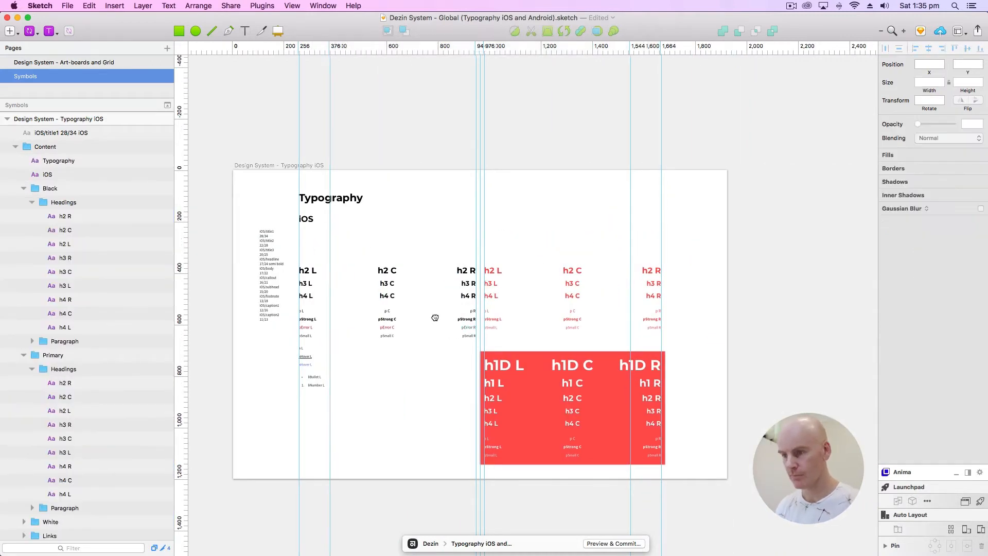
Step: Delete the white h1D and h1 headings on the red rectangle of the Typography iOS artboard
scroll(671, 295, "down", 3)
left_click_drag(678, 291, 464, 266)
key("Delete")
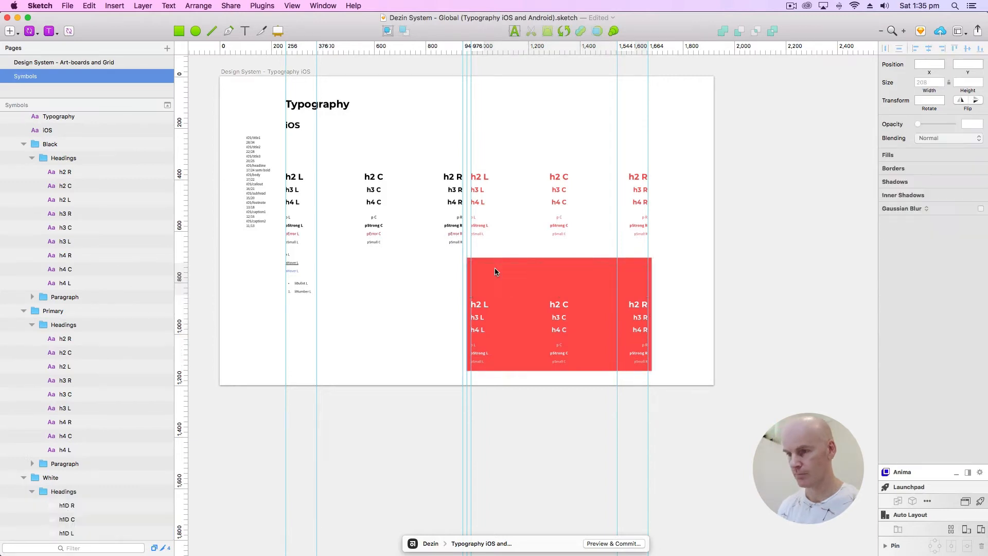
Step: Show the layout grid on the Typography iOS artboard
scroll(412, 305, "left", 2)
scroll(411, 305, "up", 1)
left_click(347, 198)
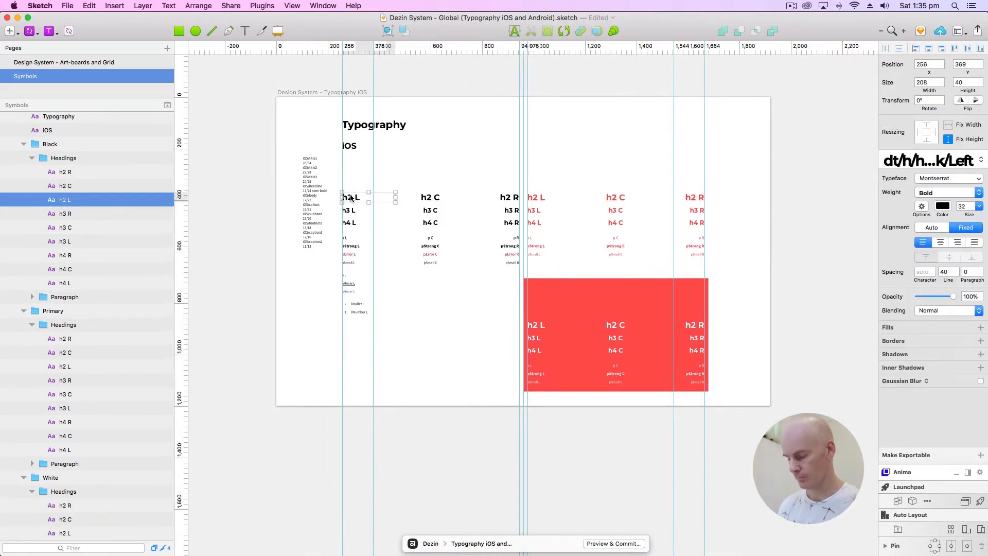
scroll(350, 194, "up", 3)
left_click_drag(504, 203, 365, 115)
key("ctrl+l")
left_click_drag(434, 114, 430, 214)
key("Escape")
Step: Collapse all groups and artboards in the layer list
left_click(330, 257)
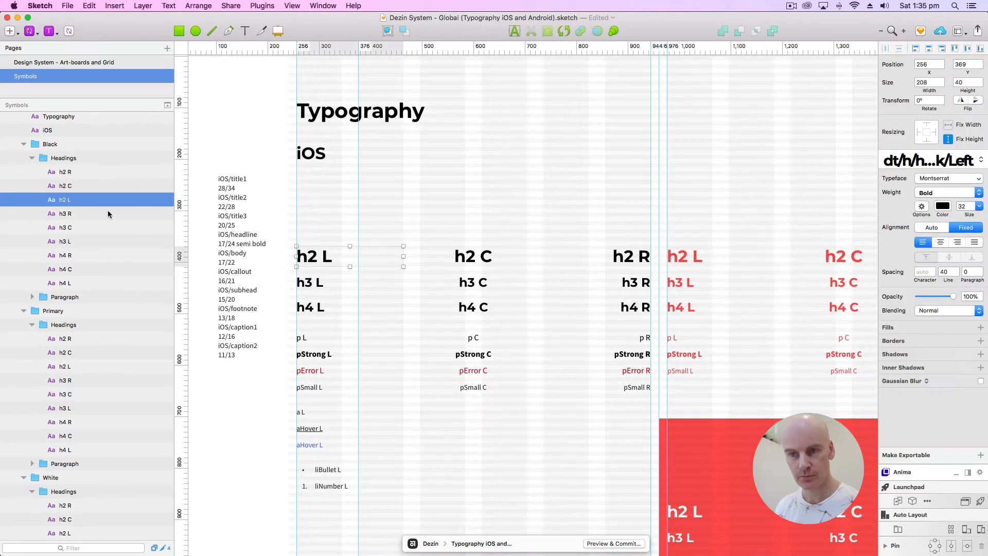
left_click(77, 158)
left_click(24, 144)
left_click(23, 143)
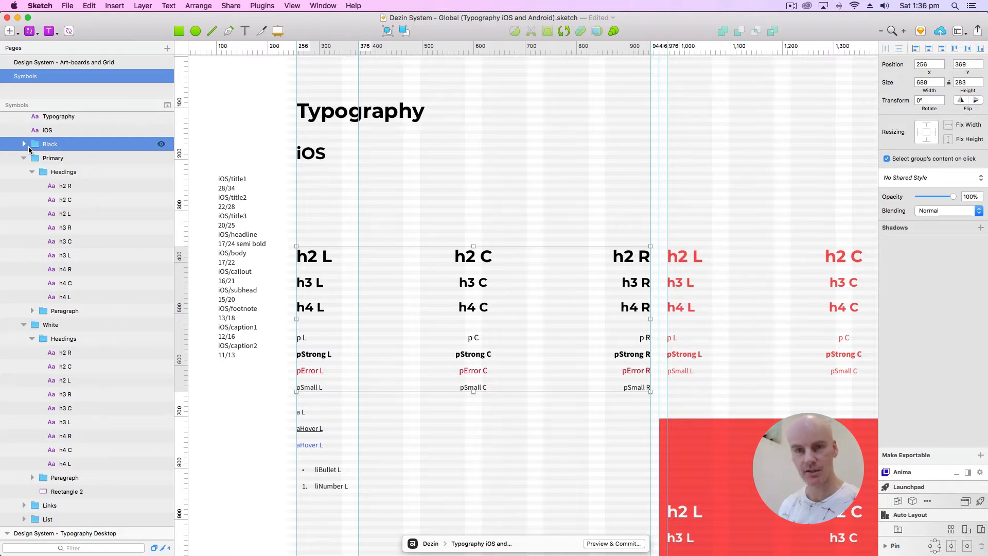
left_click(29, 146, "alt")
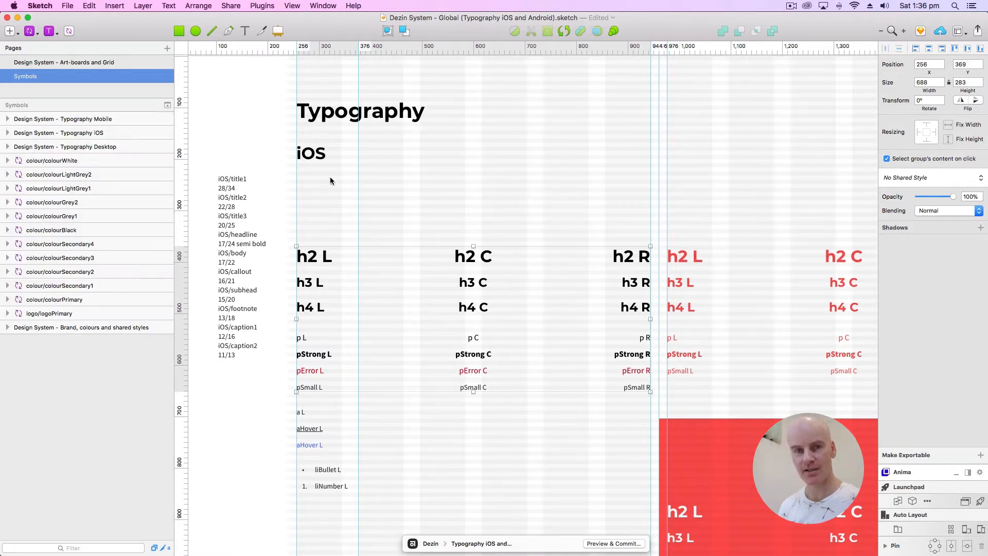
Step: Switch to System Preferences, examine Sketch's keyboard shortcut for Collapse All Groups, and return to Sketch
key("super+space")
type("syst")
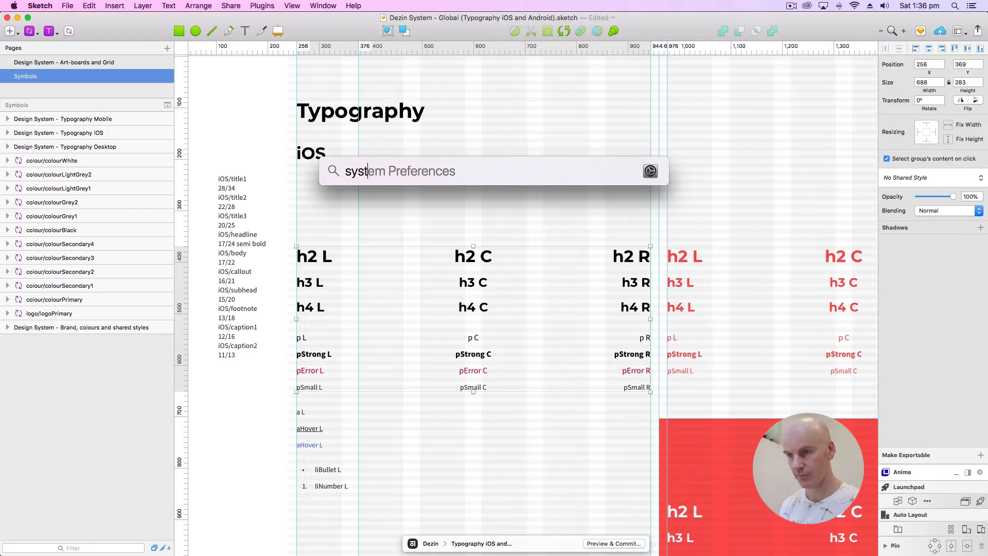
key("Return")
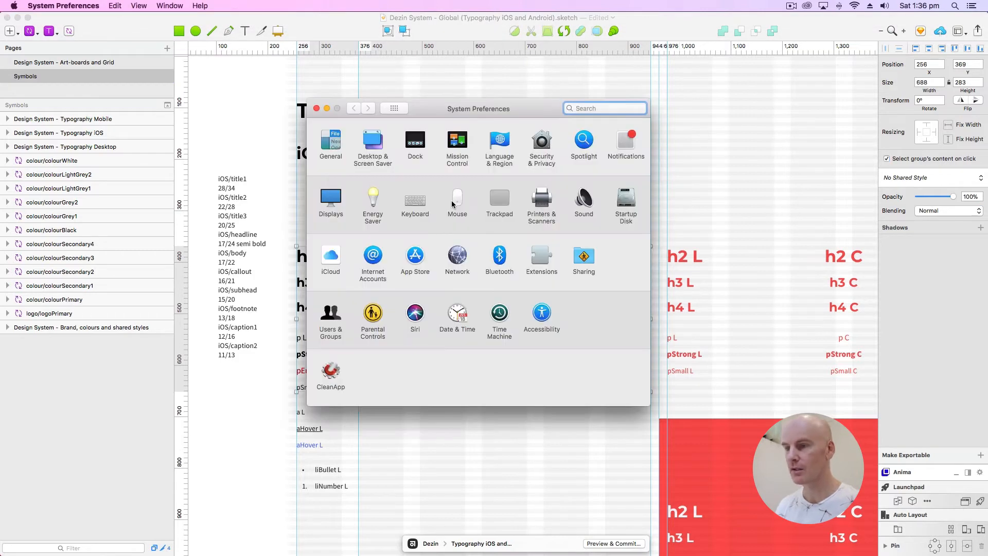
left_click(413, 195)
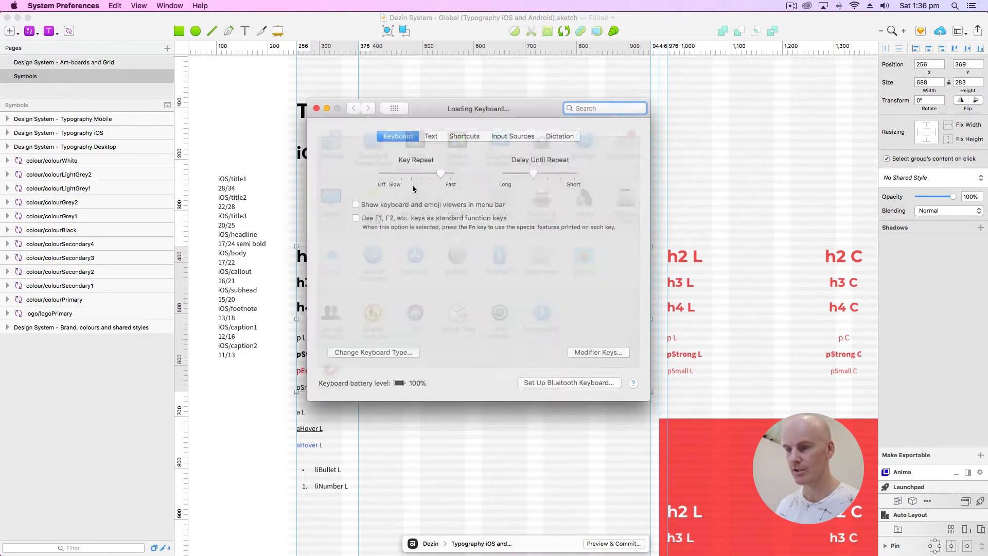
left_click(455, 138)
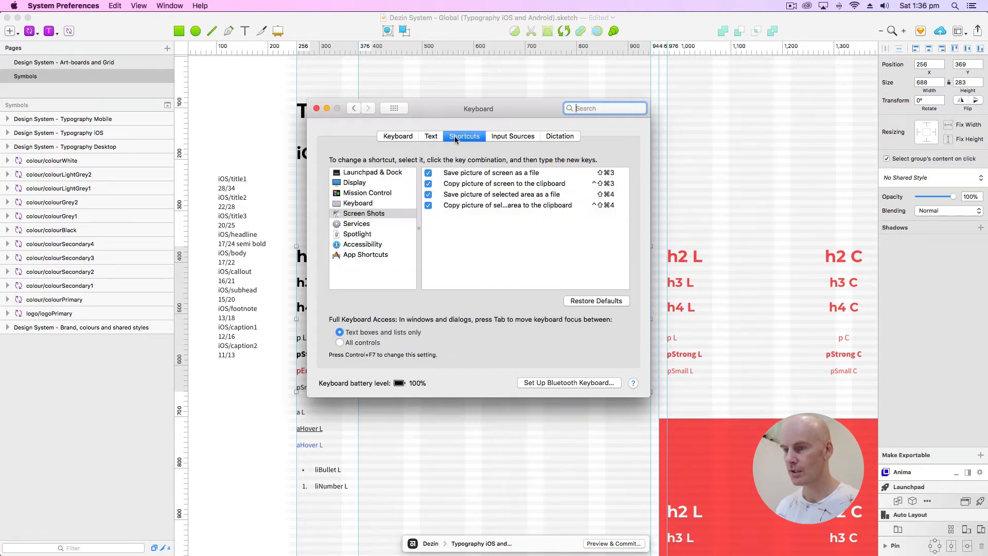
left_click(355, 256)
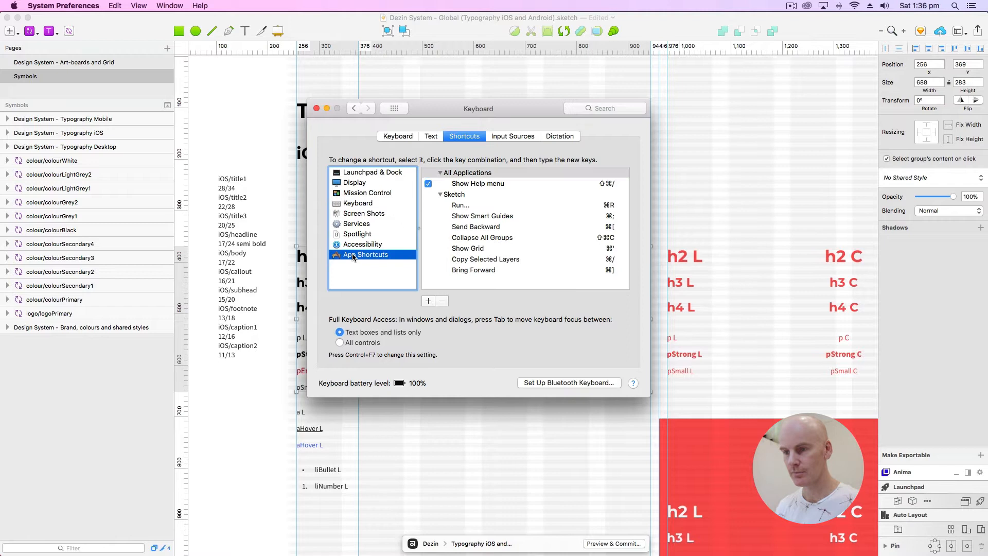
left_click(477, 240)
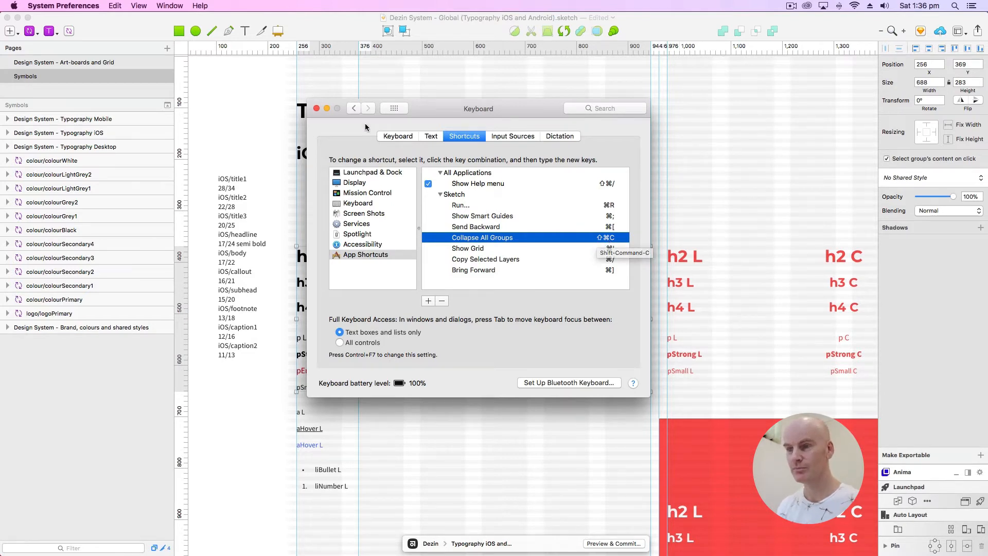
left_click(317, 108)
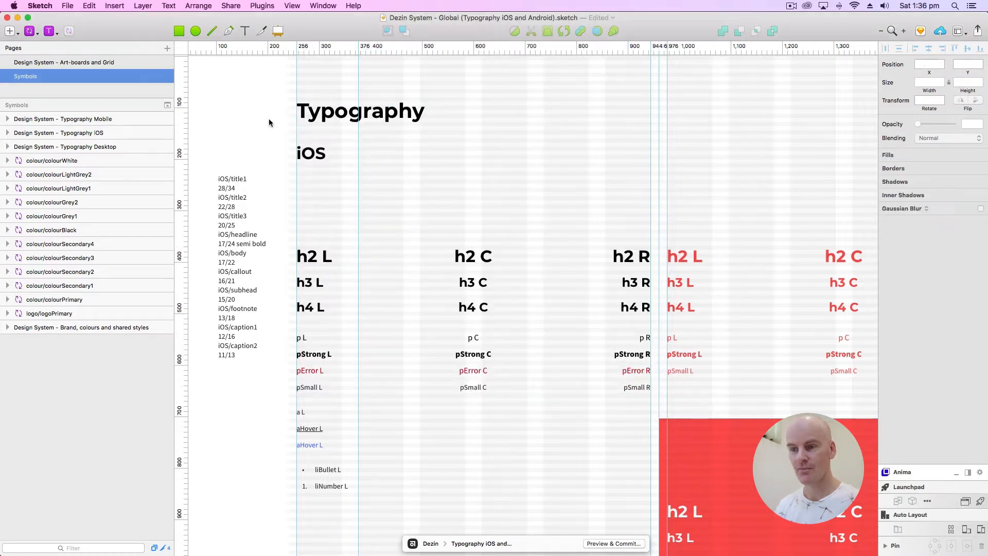
Step: Expand the colourWhite, colourLightGrey2 and colourLightGrey1 symbols in the layer list and collapse all groups again
left_click(322, 255, "super")
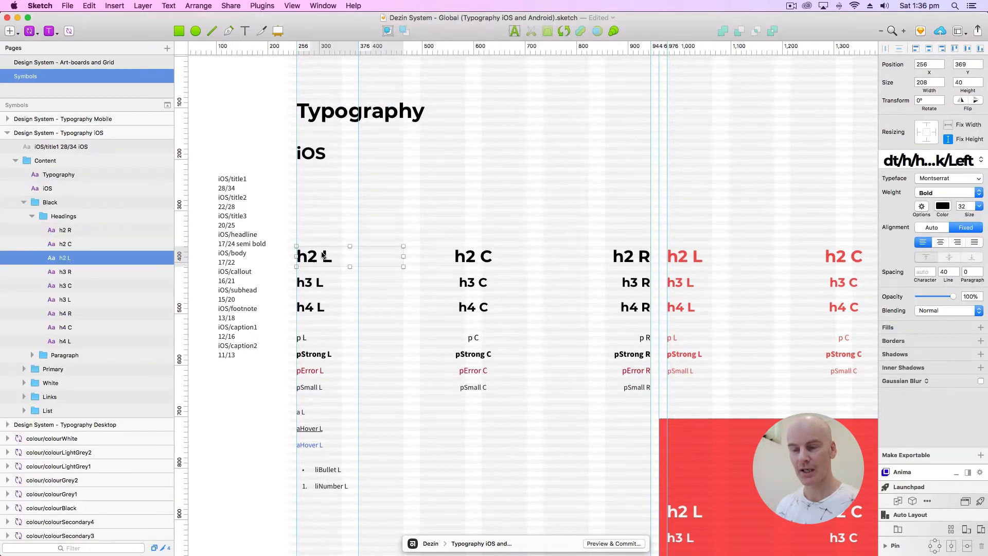
left_click(44, 161)
left_click(8, 188)
left_click(7, 216)
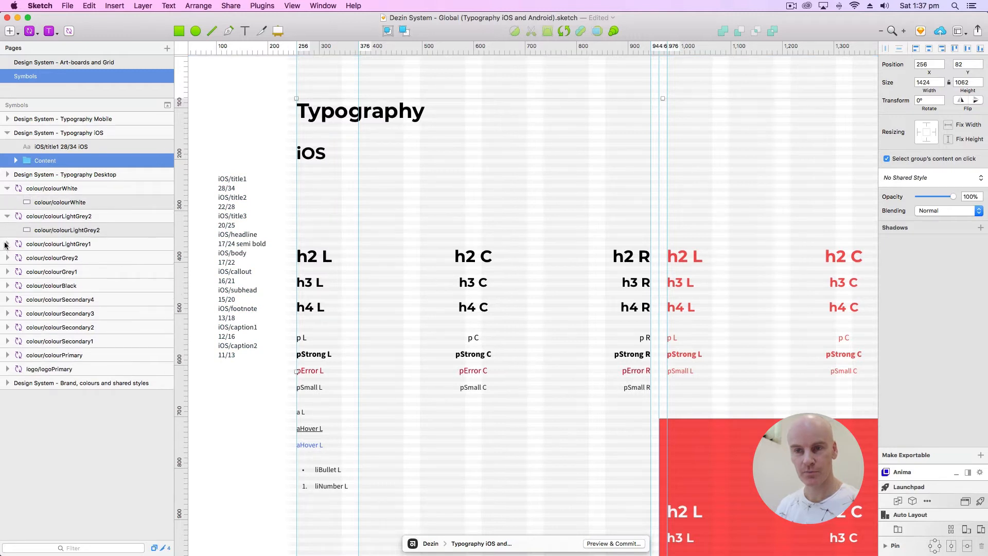
left_click(8, 244)
left_click(47, 133)
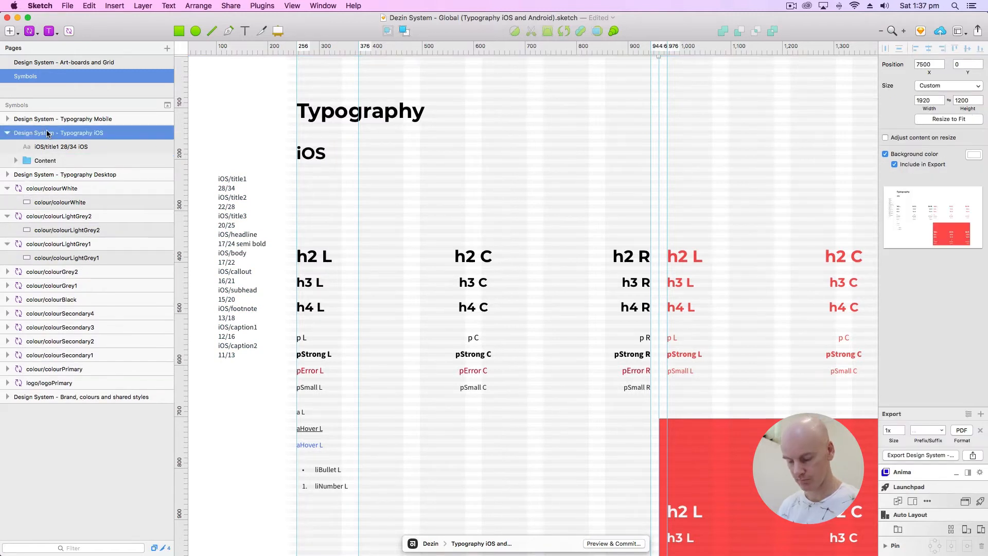
key("super+shift+.")
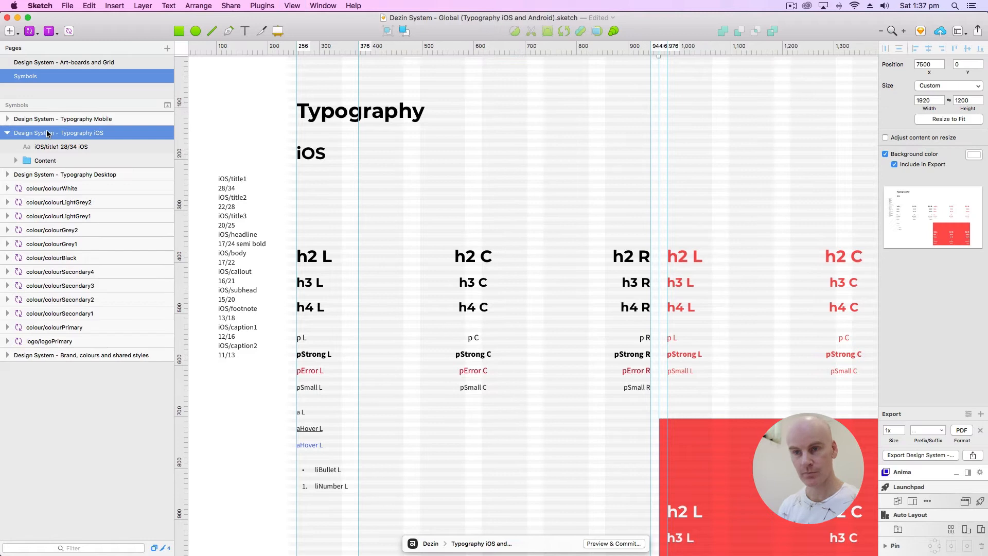
Step: Move the Black, Primary, White, Links and List groups up under the iOS subheading, bringing the black h2 L heading to Y 233
left_click(53, 177)
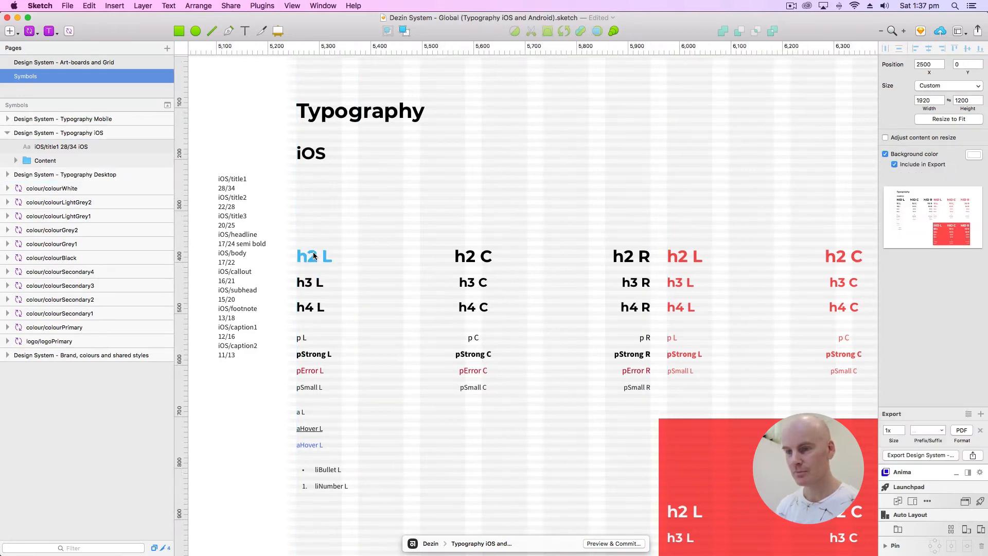
left_click(313, 255)
left_click(15, 160)
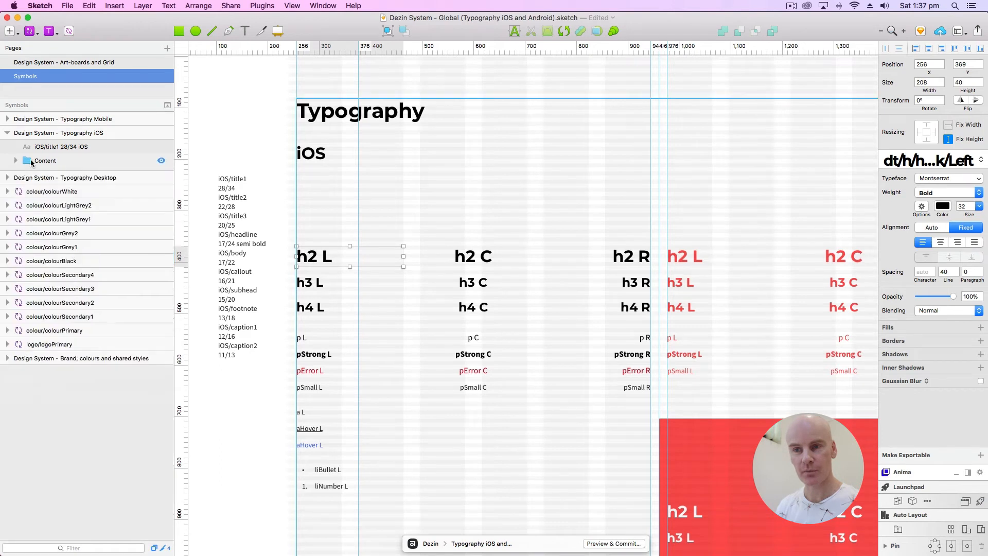
left_click(31, 163)
left_click(16, 160)
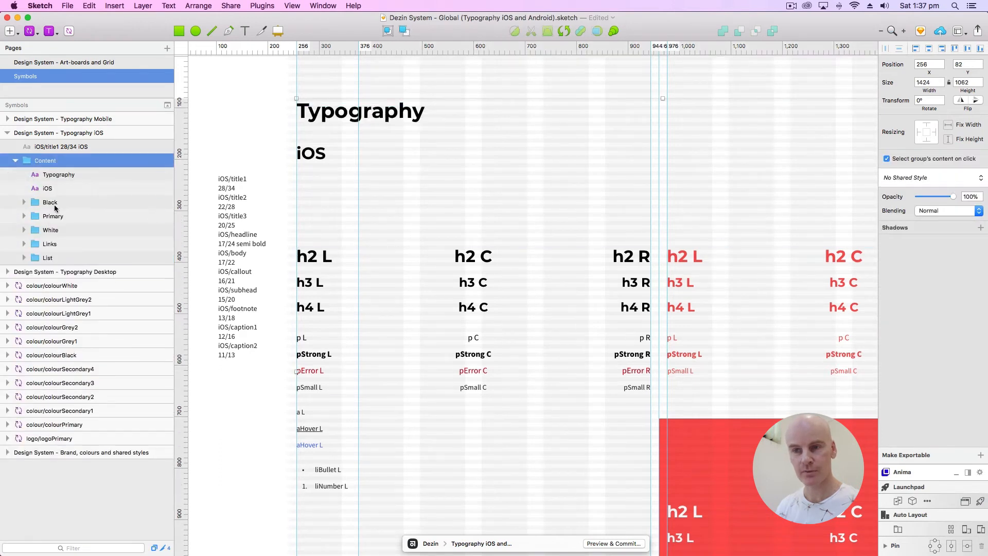
left_click(51, 203)
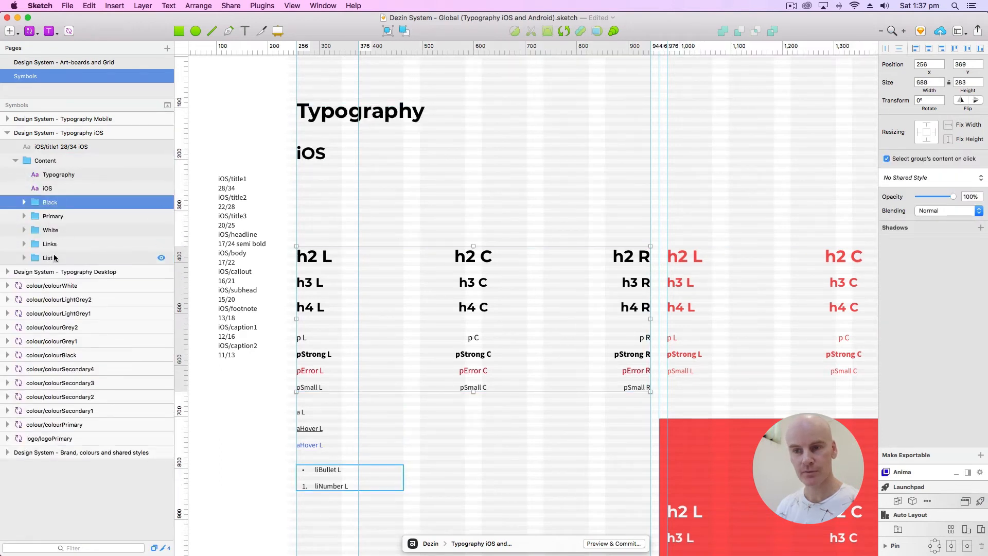
left_click(55, 257, "shift")
key("shift+Up")
key("shift+Up")
key("shift+Up")
key("shift+Up")
key("shift+Up")
key("shift+Up")
key("shift+Up")
key("shift+Up")
key("shift+Up")
key("shift+Up")
key("shift+Up")
key("shift+Up")
key("shift+Up")
key("shift+Up")
key("shift+Up")
key("shift+Up")
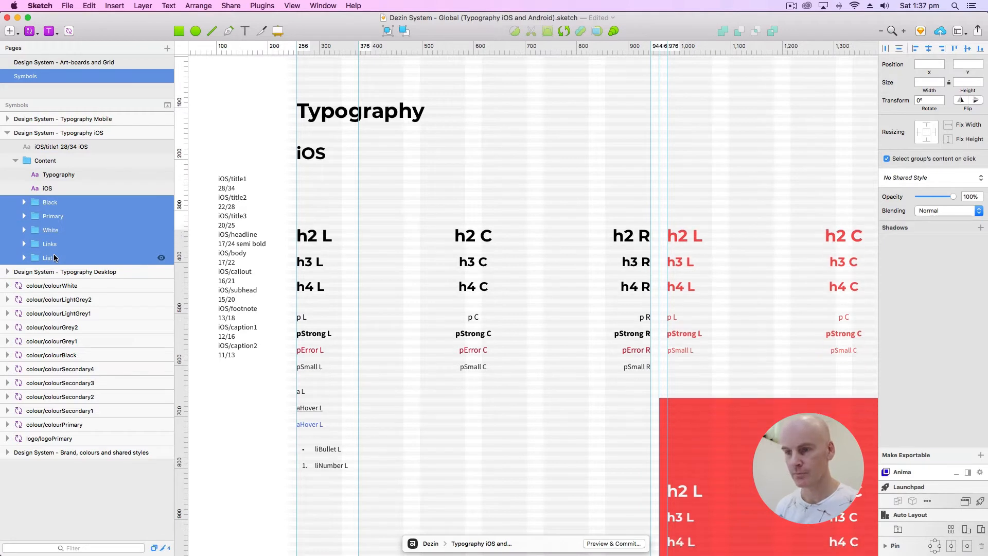
key("shift+Up")
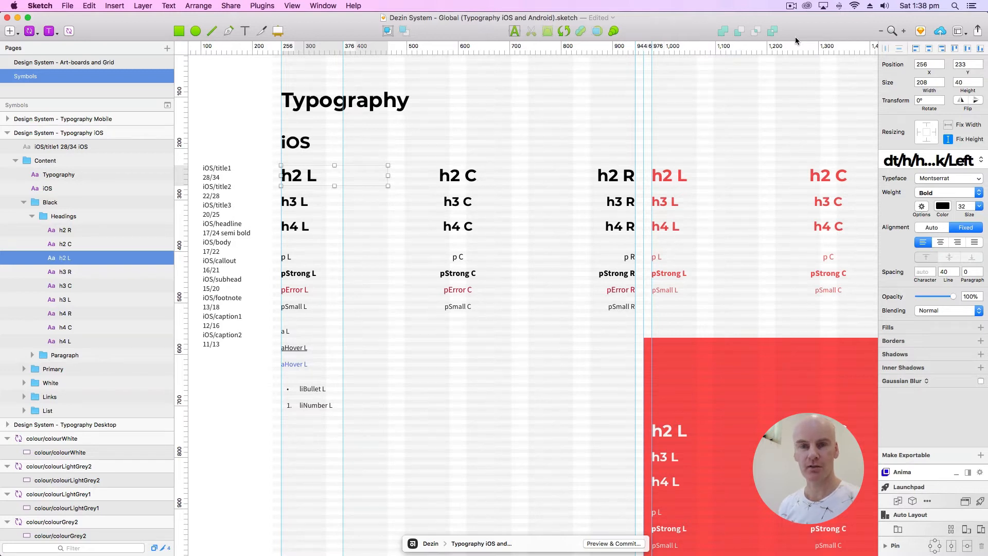
Step: Change the black h2 L heading's text to "title1 L" and copy the word "title1"
double_click(296, 175)
left_click(302, 174)
left_click_drag(302, 175, 276, 168)
type("title12")
key("BackSpace")
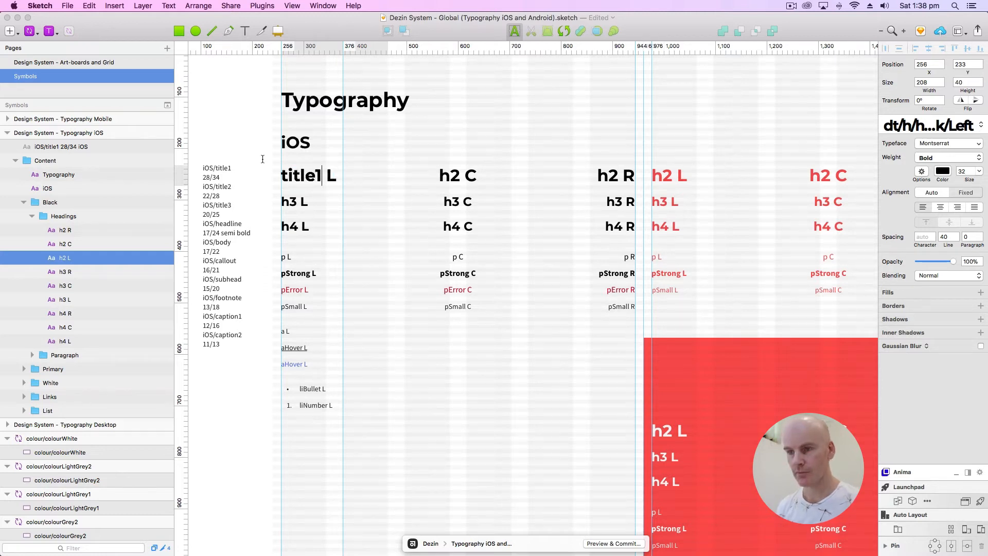
left_click_drag(320, 176, 262, 165)
key("super+c")
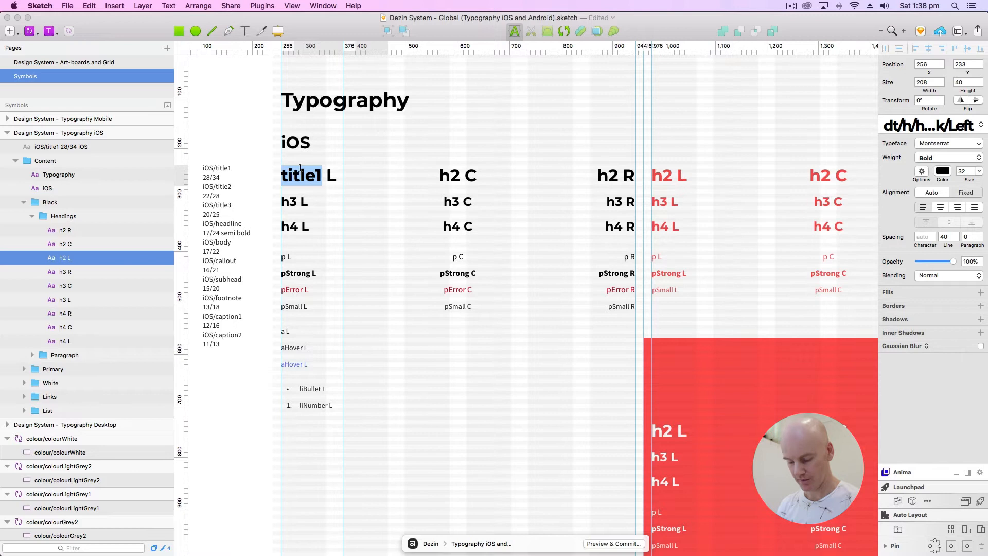
Step: Replace "h2" with the copied "title1" in the black h2 C heading
left_click(455, 175)
double_click(449, 175)
left_click(458, 174)
left_click_drag(458, 173, 434, 174)
key("super+v")
Step: Replace "h2" with the copied "title1" in the black h2 R heading
left_click(615, 175)
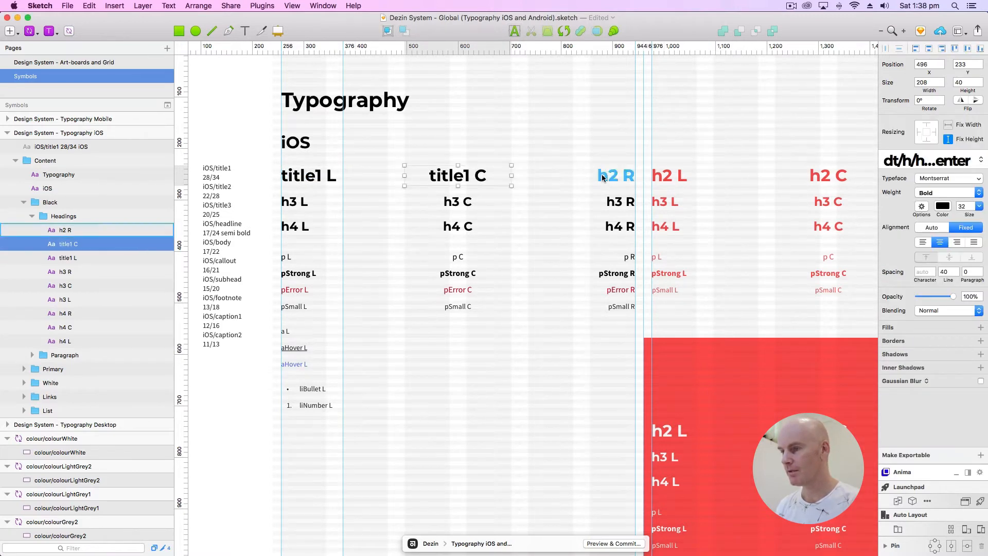
double_click(619, 176)
key("super+v")
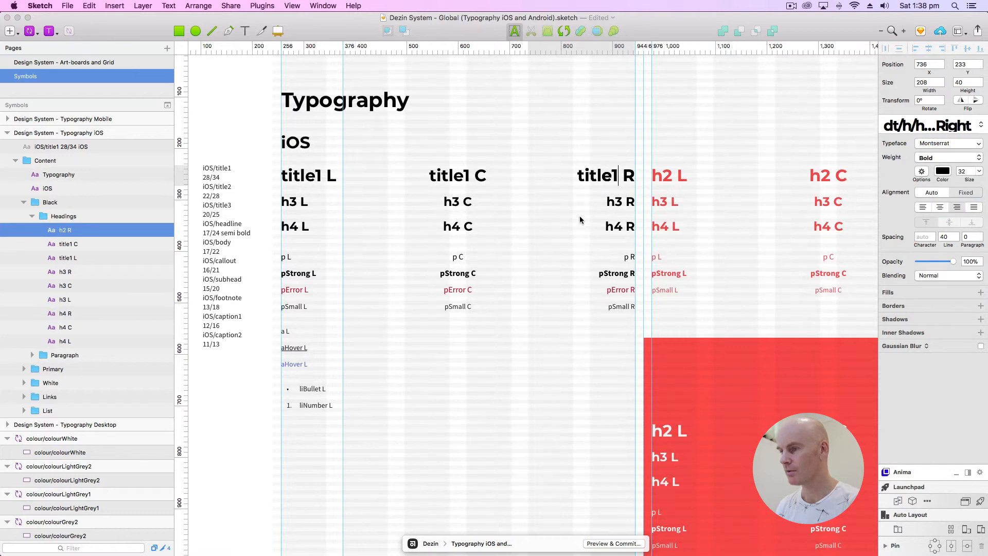
Step: Change the black h3 L heading's text to "title2 L"
scroll(581, 220, "down", 3)
double_click(300, 143)
left_click_drag(283, 143, 262, 139)
type("title2")
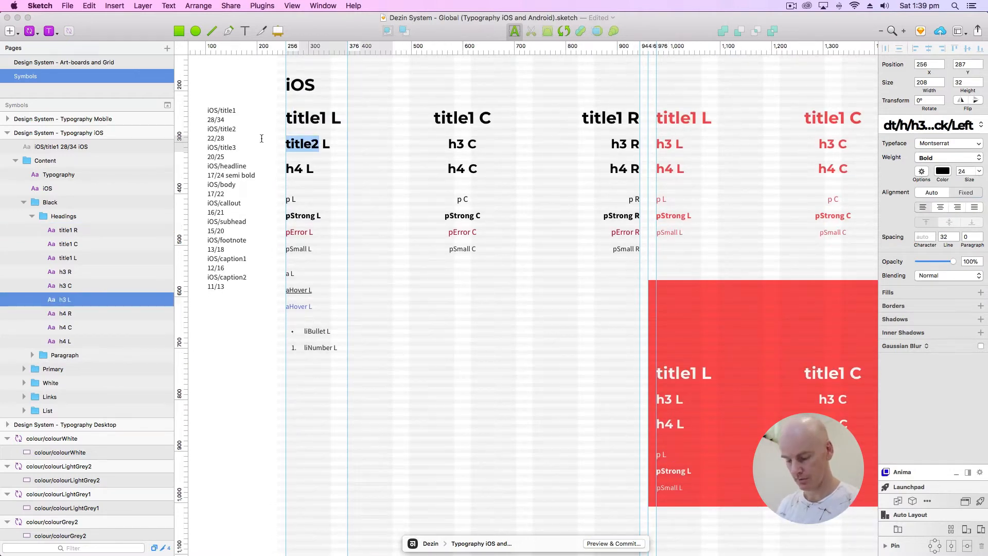
Step: Change the black h3 C and h3 R headings to "title2 C" and "title2 R"
double_click(466, 147)
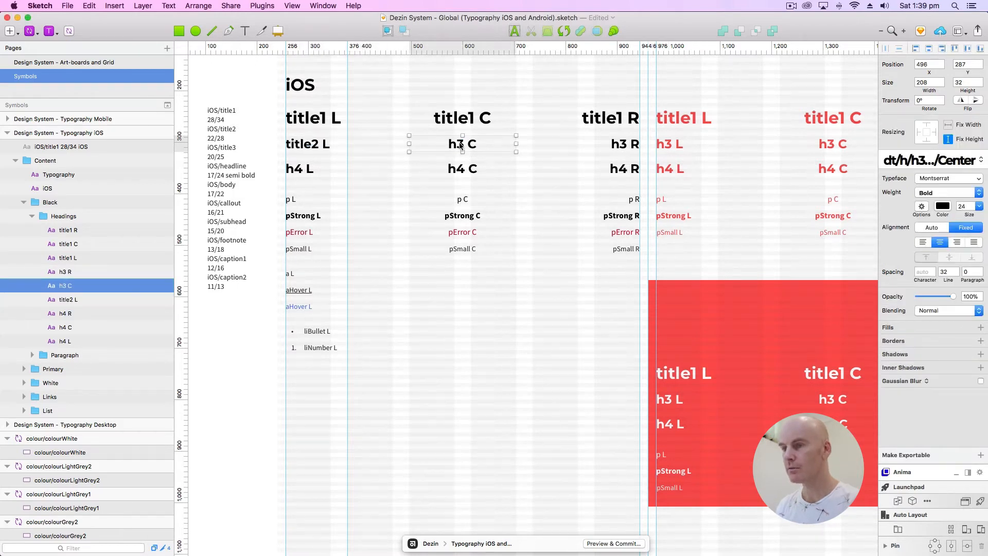
left_click_drag(448, 144, 463, 144)
type("title2")
left_click(619, 144)
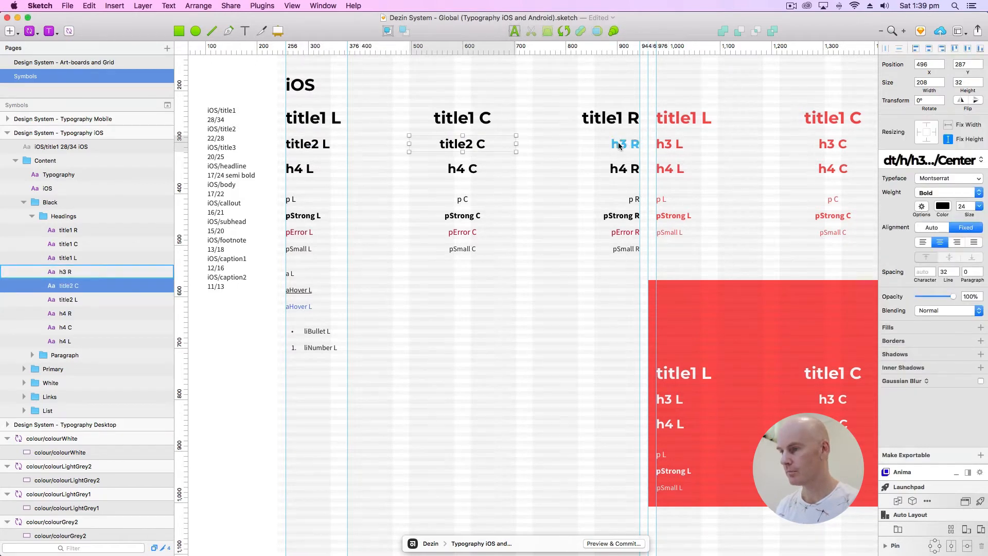
double_click(619, 144)
type("title2")
Step: Change the black h4 L heading's text to "title3 L" and copy the word "title3"
scroll(309, 180, "up", 1)
left_click(304, 178)
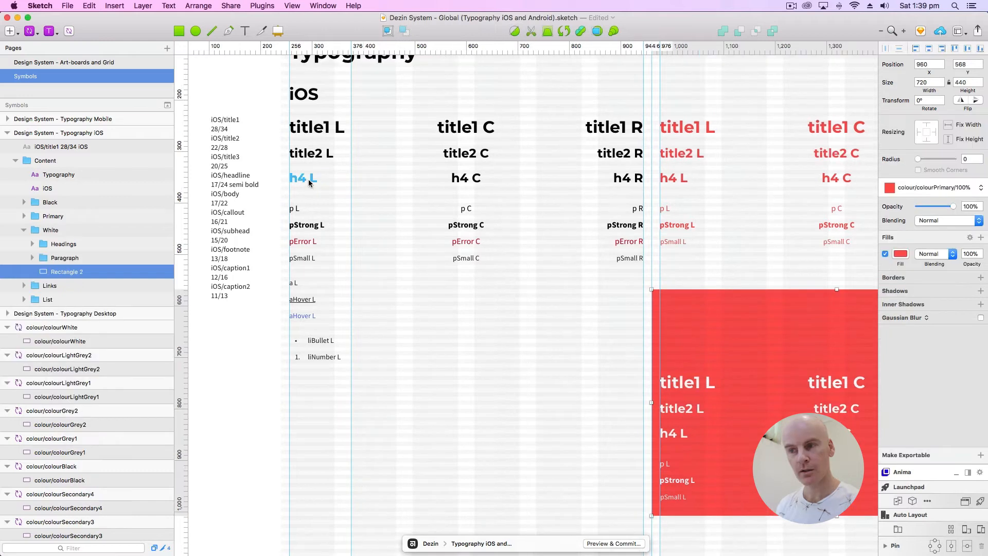
double_click(304, 177)
type("title")
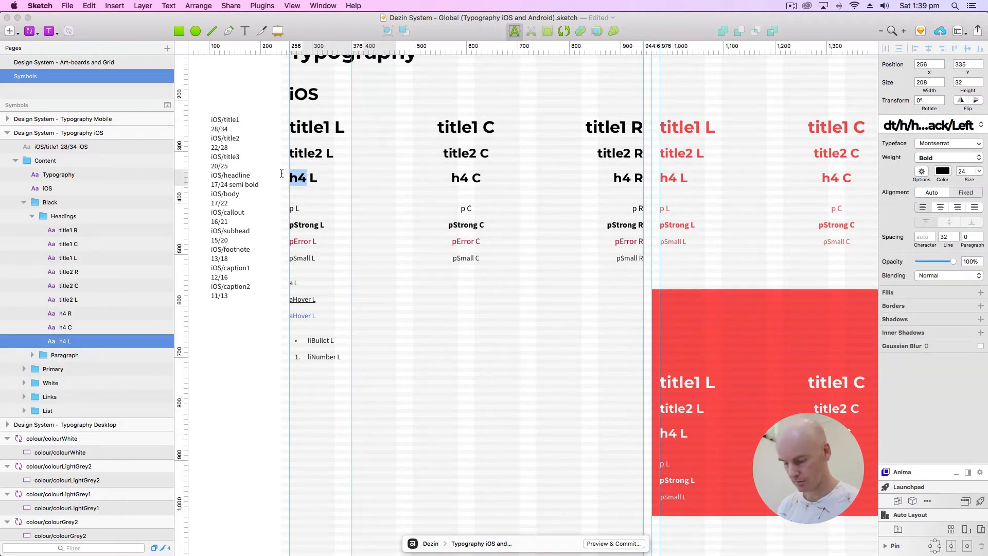
type("3")
left_click_drag(326, 178, 294, 187)
key("ctrl+c")
left_click(323, 177)
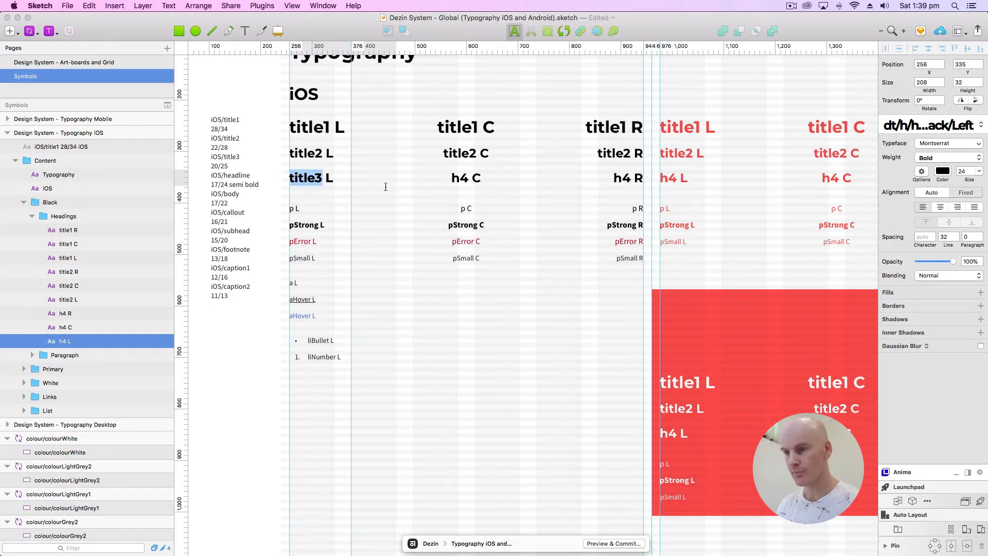
Step: Replace "h4" with the copied "title3" in the black h4 C and h4 R headings
double_click(468, 180)
left_click_drag(469, 179, 446, 174)
key("ctrl+v")
double_click(623, 180)
left_click_drag(630, 180, 612, 175)
key("ctrl+v")
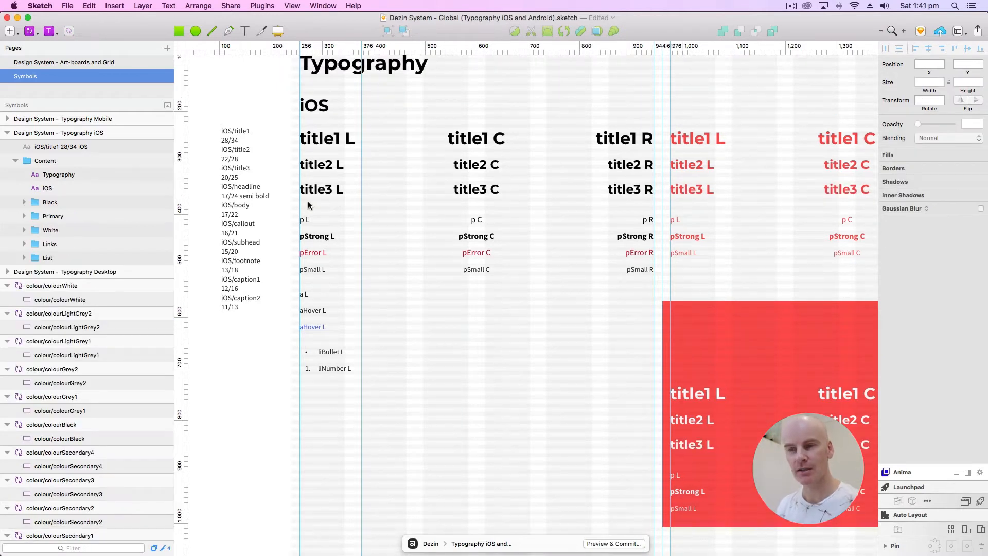
Step: Change the black p L paragraph sample's text to "body L" and select the word "body"
left_click(302, 222)
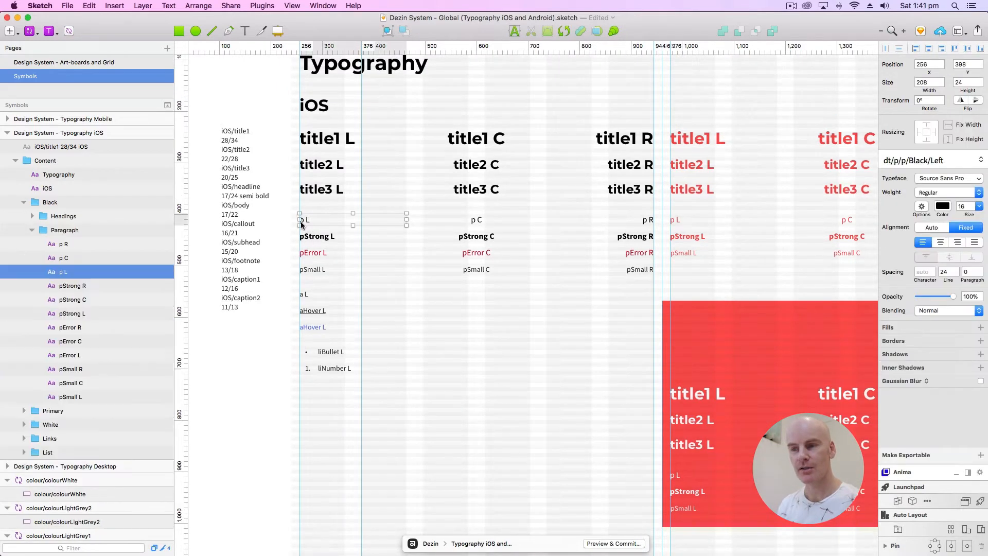
double_click(302, 221)
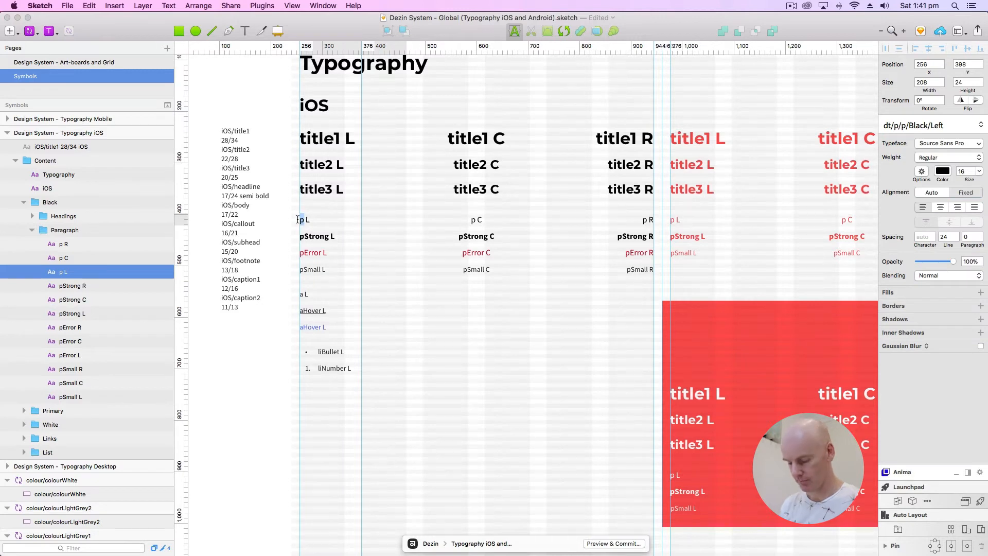
type("bo")
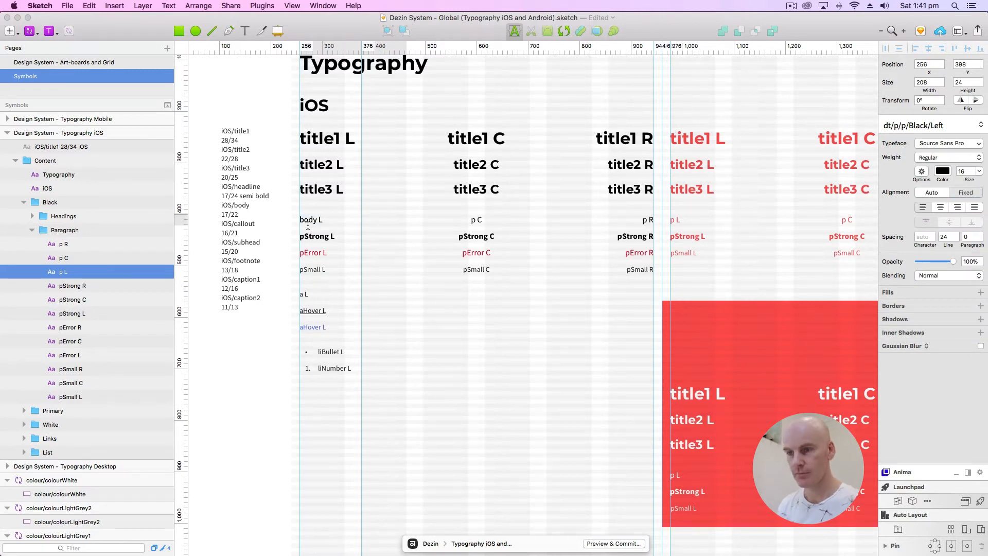
type("dy")
left_click_drag(317, 219, 284, 223)
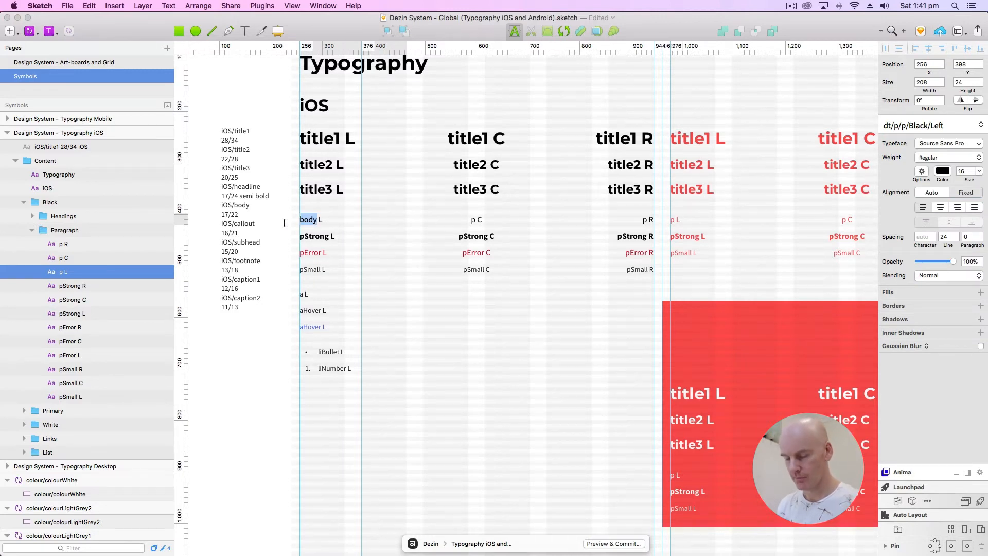
Step: Change the black p C and p R paragraph samples to "body C" and "body R"
left_click(474, 219)
double_click(474, 219)
type("body")
key("Escape")
left_click(647, 221)
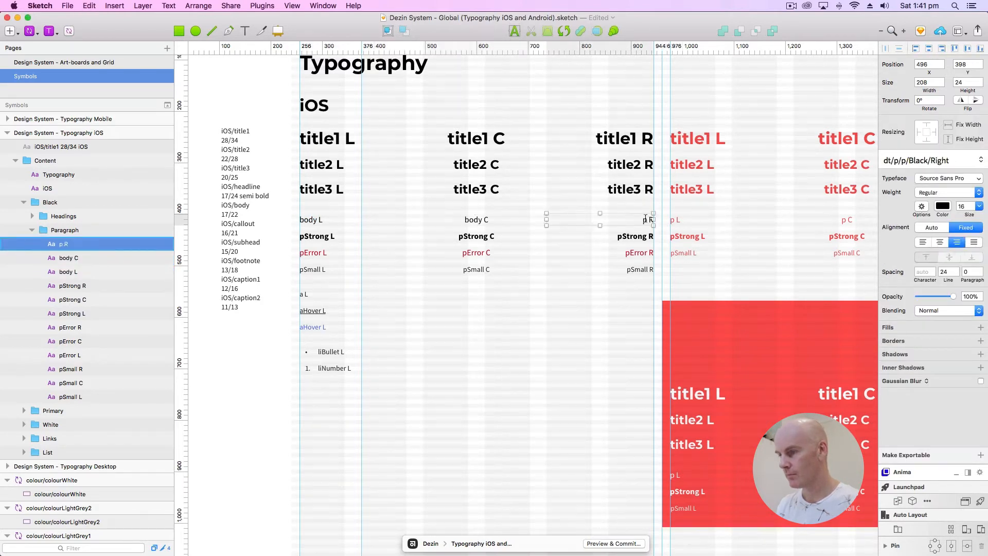
double_click(647, 220)
type("body")
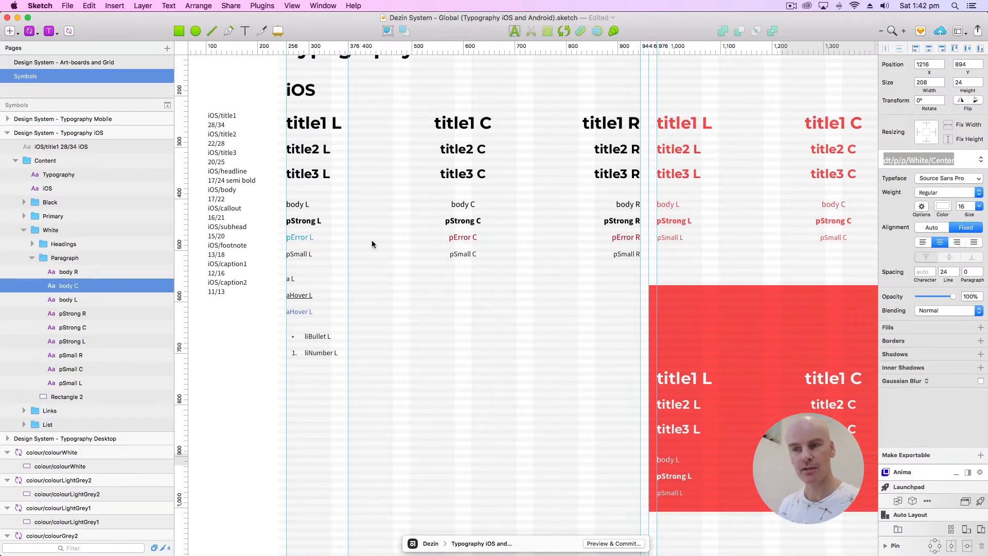
Step: Change the black pStrong L sample's text to "headline L" and copy the word "headline"
left_click(308, 221)
double_click(312, 220)
left_click_drag(315, 218, 287, 219)
type("heading")
key("BackSpace")
key("BackSpace")
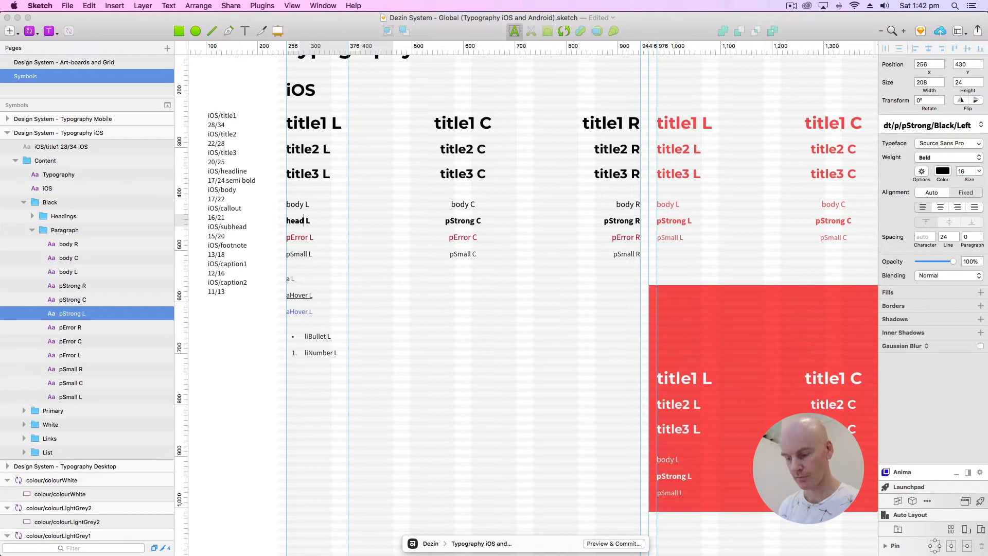
type("line")
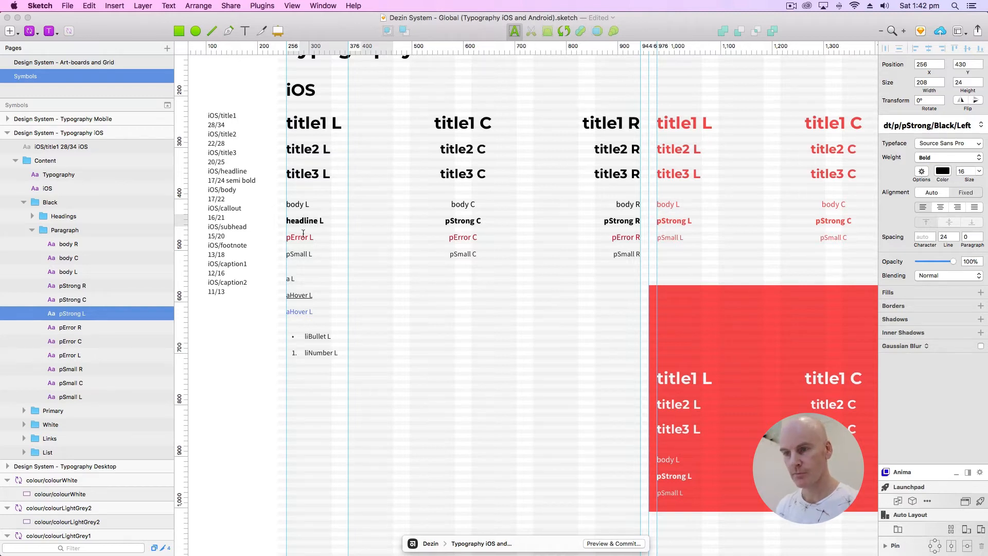
left_click_drag(317, 217, 273, 221)
key("super+c")
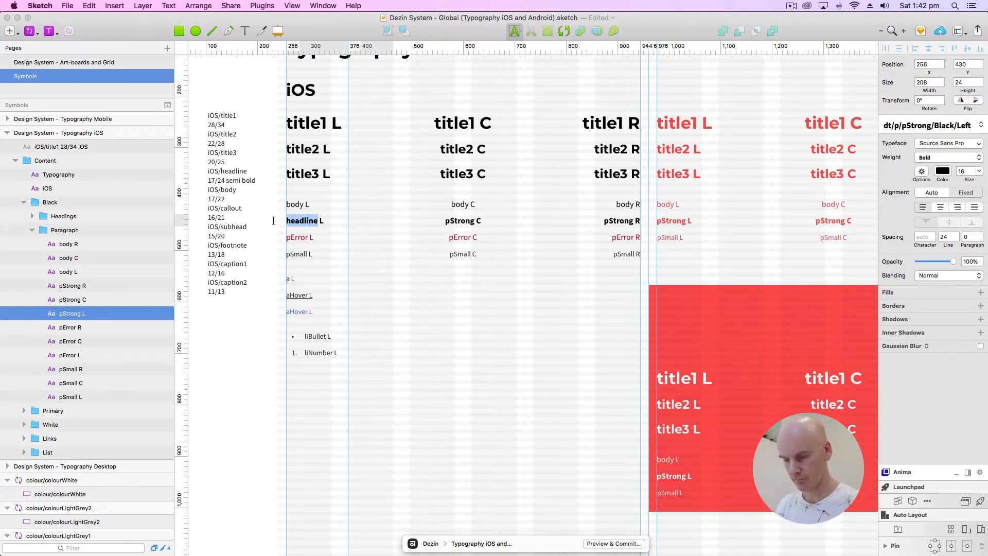
Step: Replace "pStrong" with the copied "headline" in the black pStrong C and pStrong R samples
key("Escape")
double_click(457, 223)
left_click_drag(474, 222, 443, 222)
key("super+v")
left_click(625, 223)
double_click(624, 223)
left_click(633, 221)
left_click_drag(633, 220, 597, 225)
key("super+v")
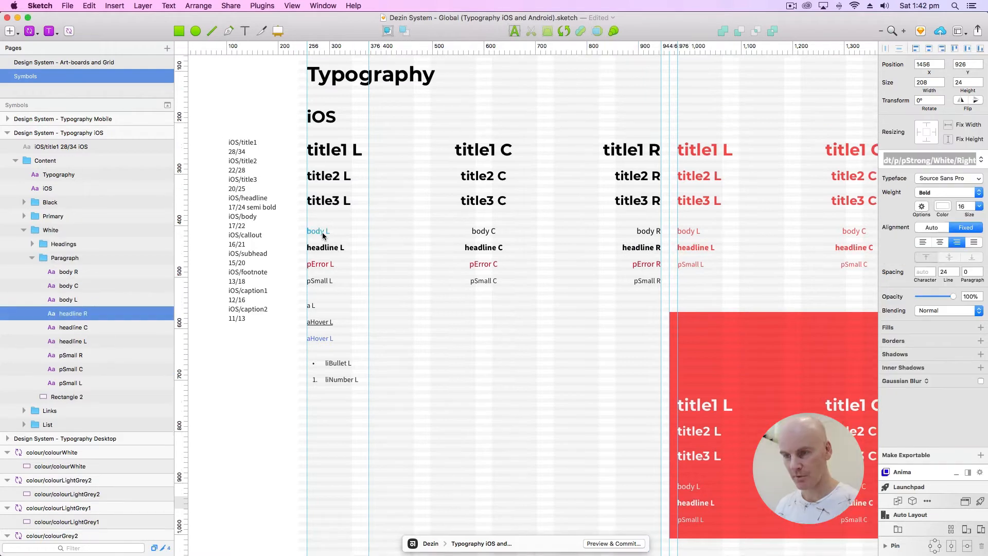
Step: Swap the order of the black body and headline rows, raising the headline L, C and R samples 40 px above the body row
left_click(322, 234)
left_click(490, 230, "shift")
left_click(646, 231, "shift")
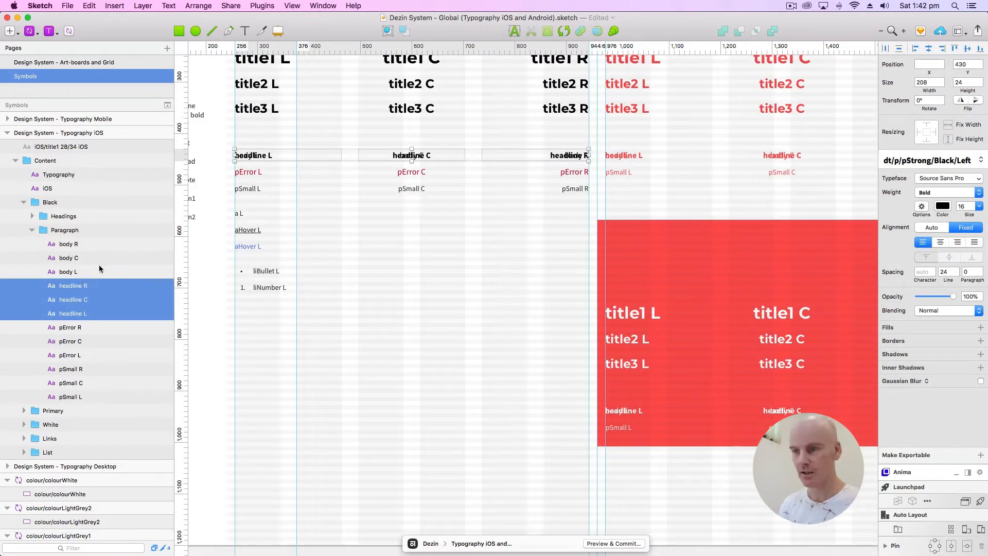
key("shift+Up")
key("shift+Up")
key("shift+Up")
key("shift+Up")
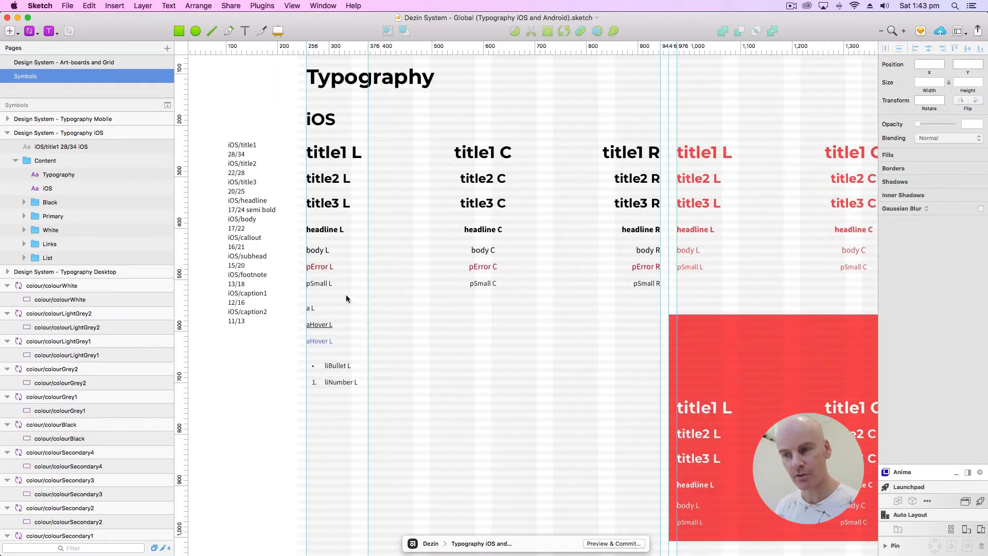
Step: Separate the entries of the iOS type spec list beside the artboard content with a blank line after each size, from title1 through caption2
left_click(316, 282)
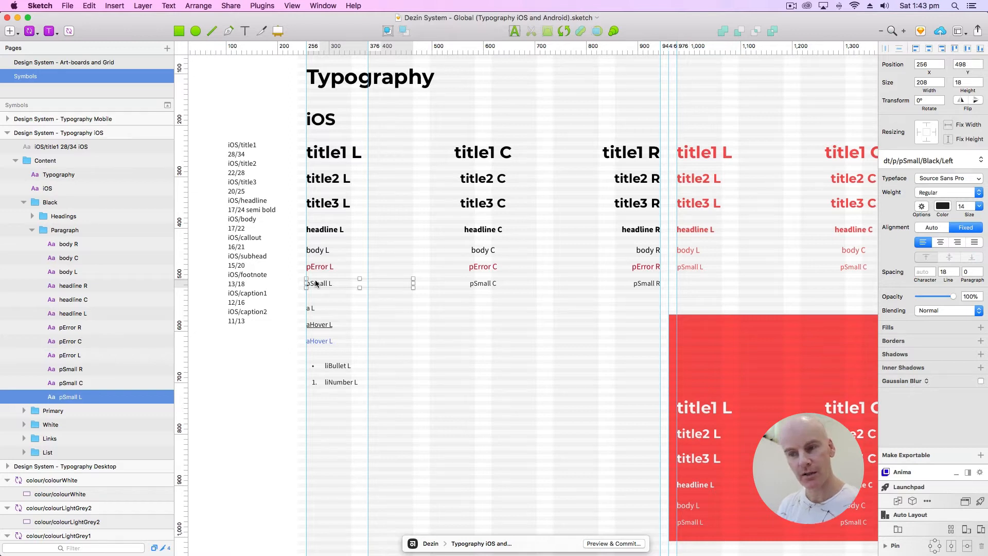
left_click(246, 153)
left_click(246, 153)
key("Return")
left_click(246, 182)
key("Return")
key("Return")
left_click(277, 237)
key("Return")
left_click(250, 264)
key("Return")
key("Return")
left_click(258, 321)
key("Return")
left_click(252, 348)
key("Return")
left_click(248, 374)
key("Return")
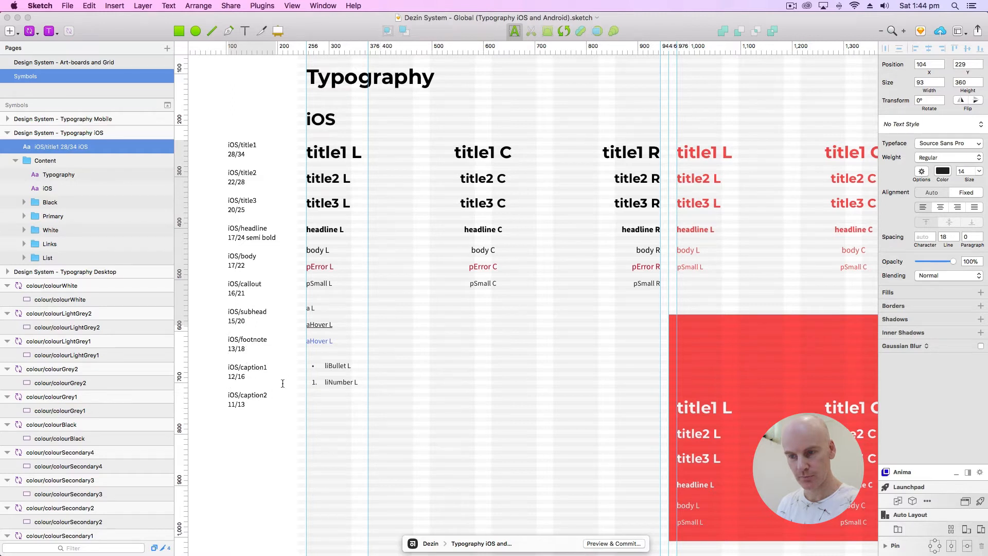
left_click(280, 450)
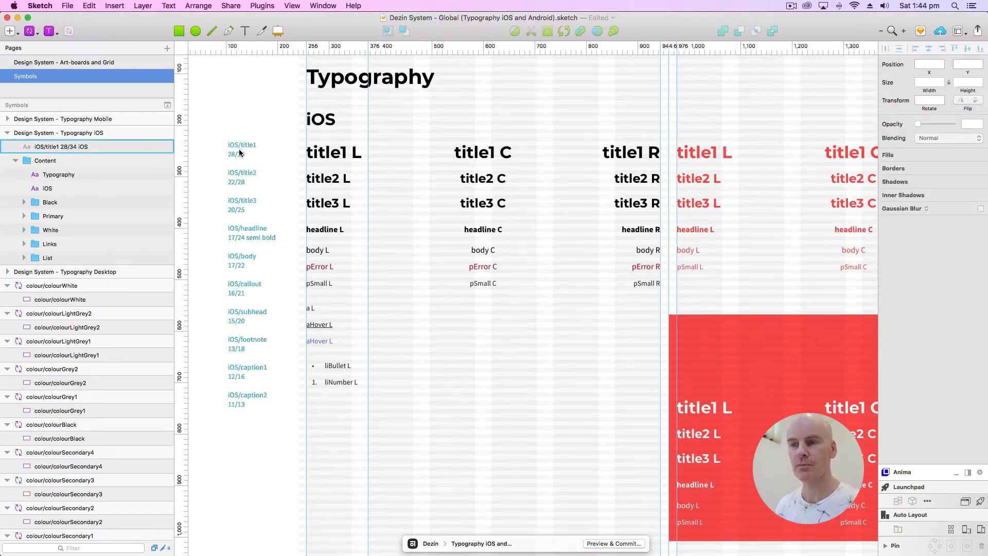
Step: Bold the iOS/title1 through iOS/body entries in the type spec list to mark them as done
double_click(248, 209)
left_click_drag(263, 276, 225, 138)
key("super+b")
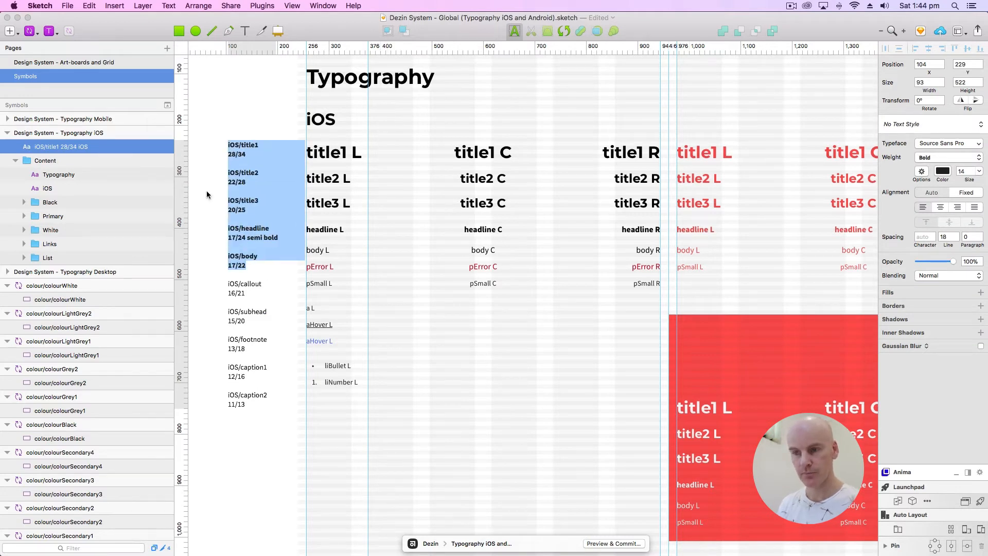
left_click(344, 252)
Step: Delete the pError L, pError C and pError R samples from the black paragraph group
scroll(344, 252, "down", 1)
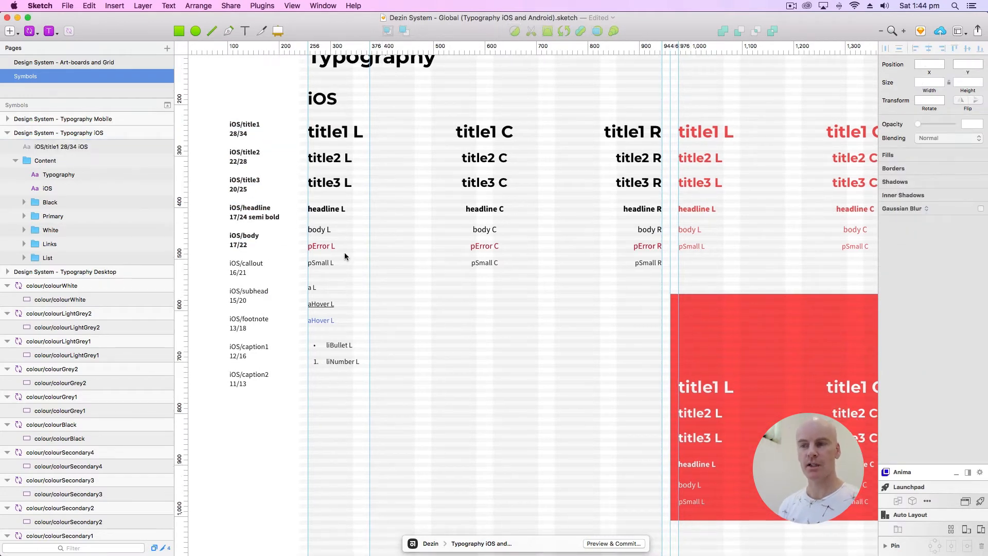
left_click(324, 247)
left_click(484, 245, "shift")
left_click(648, 246, "shift")
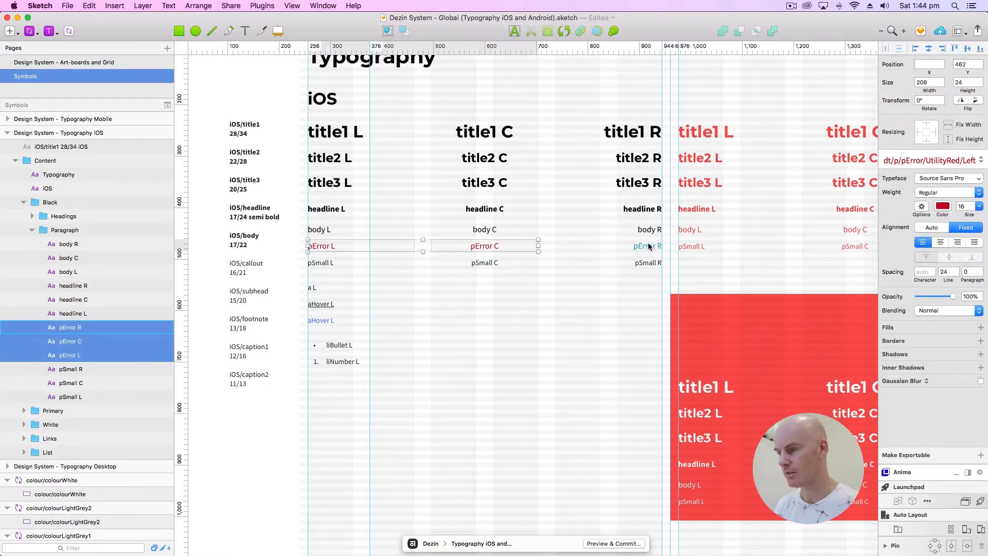
key("Delete")
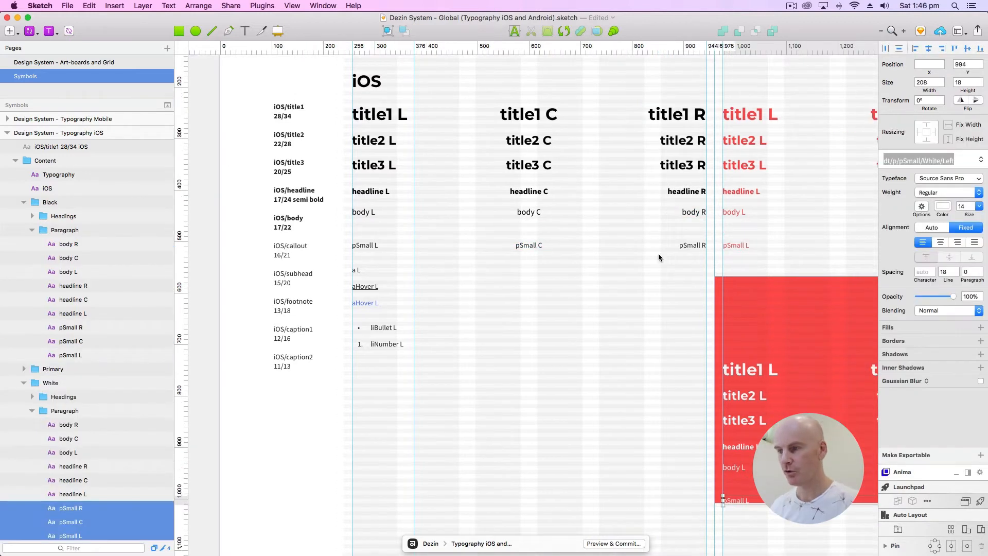
Step: Duplicate the black body L, C and R samples and move the copies straight down to Y 470
left_click(682, 219)
left_click_drag(694, 221, 363, 211)
key("super+d")
key("Down")
key("Down")
key("Down")
key("Down")
key("Down")
key("Down")
key("Down")
key("Down")
key("Down")
key("Down")
key("Down")
key("Down")
key("Down")
key("Down")
key("Down")
key("Down")
left_click(829, 249)
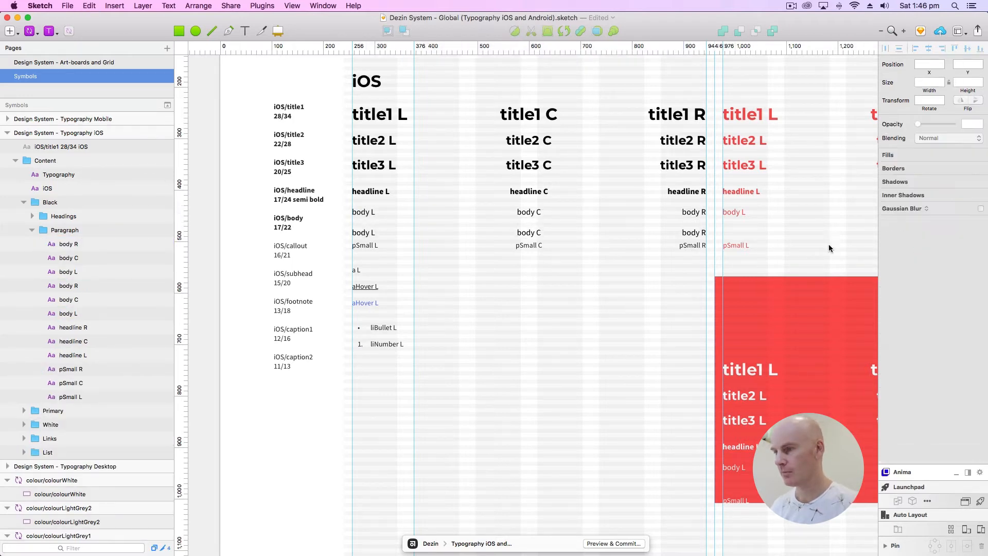
Step: Change the duplicated black body L sample's text to "callout L"
scroll(361, 216, "down", 2)
left_click(362, 203)
double_click(362, 203)
double_click(362, 203)
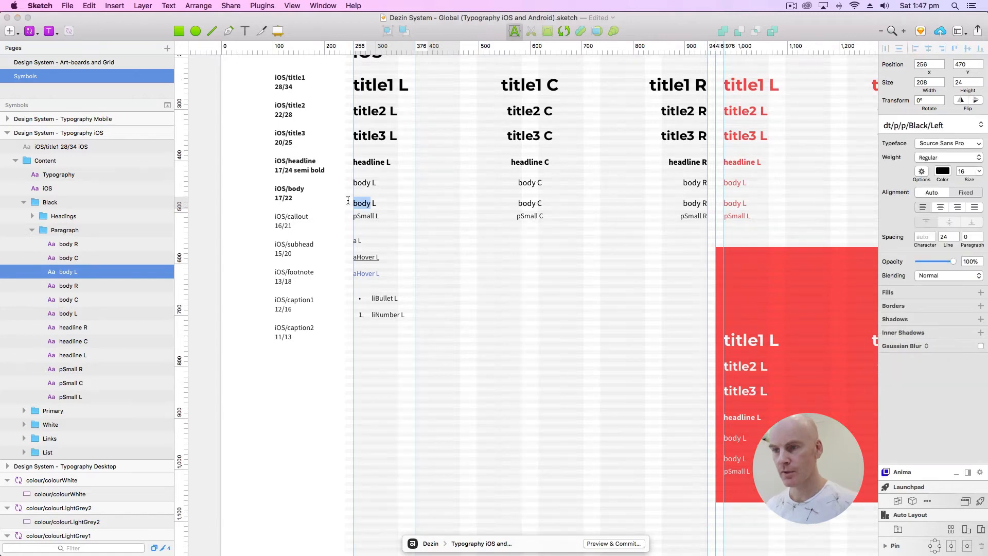
type("call")
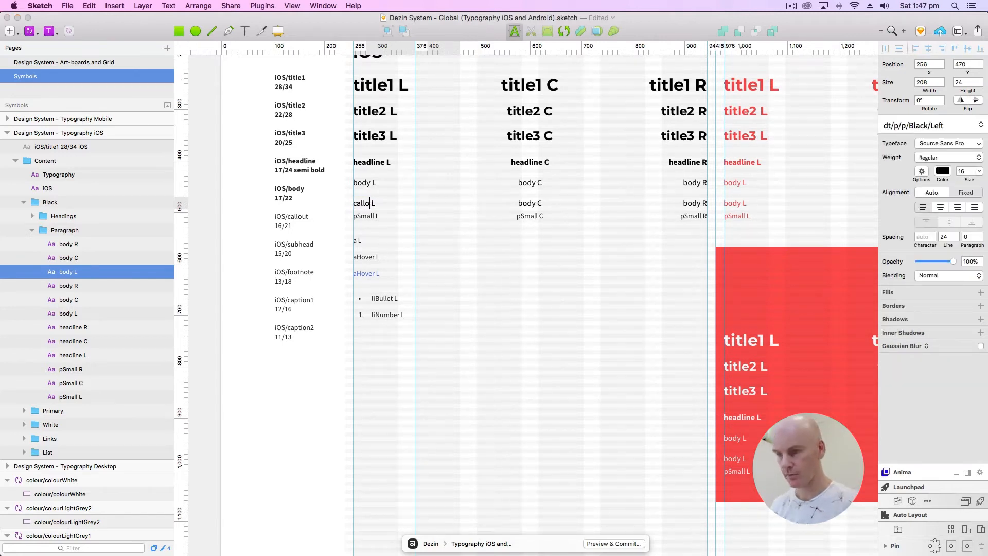
type("out")
key("Escape")
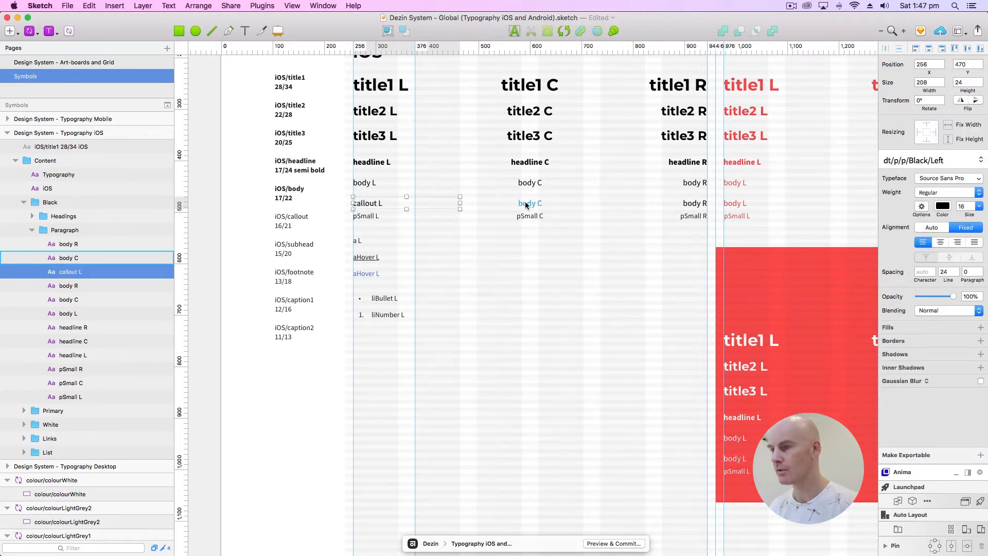
Step: Change the duplicated black body C and body R samples to "callout C" and "callout R"
double_click(525, 201)
type("callout")
left_click(688, 204)
double_click(687, 204)
type("callout")
left_click_drag(388, 307, 487, 307)
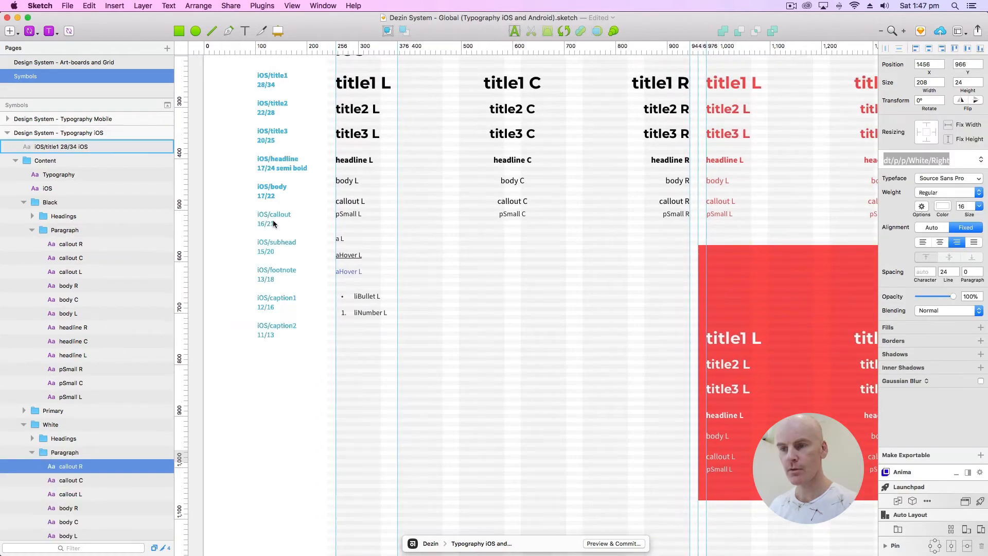
Step: Bold the iOS/callout 16/21 entry in the type spec list
double_click(273, 223)
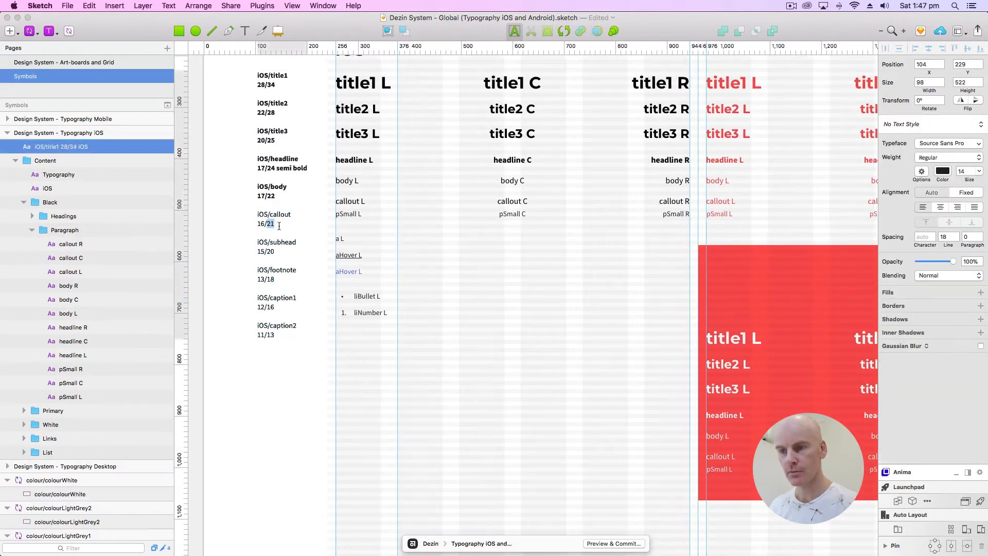
left_click_drag(279, 226, 258, 211)
key("super+b")
key("Escape")
scroll(493, 288, "right", 3)
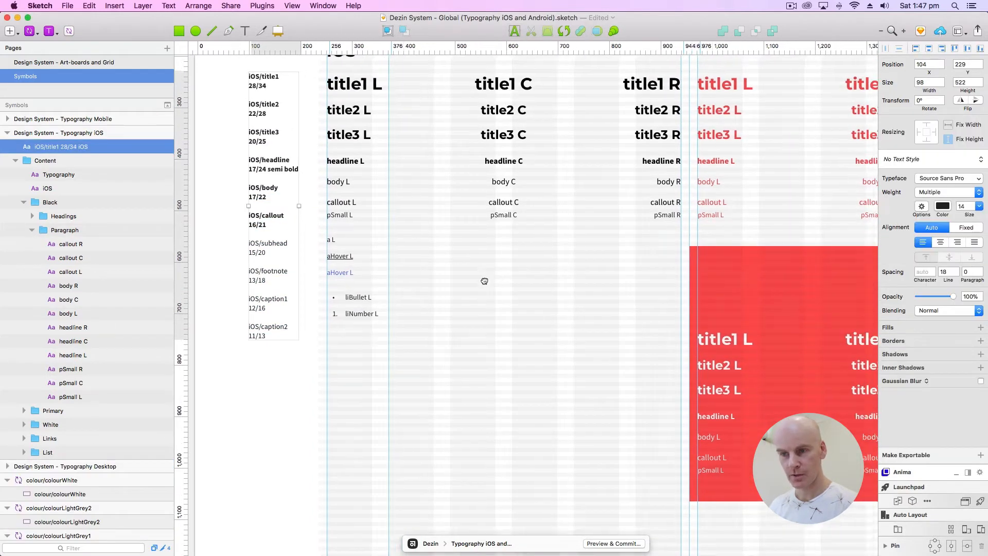
Step: Move the black pSmall L, C and R samples together straight down to Y 506
left_click(293, 228)
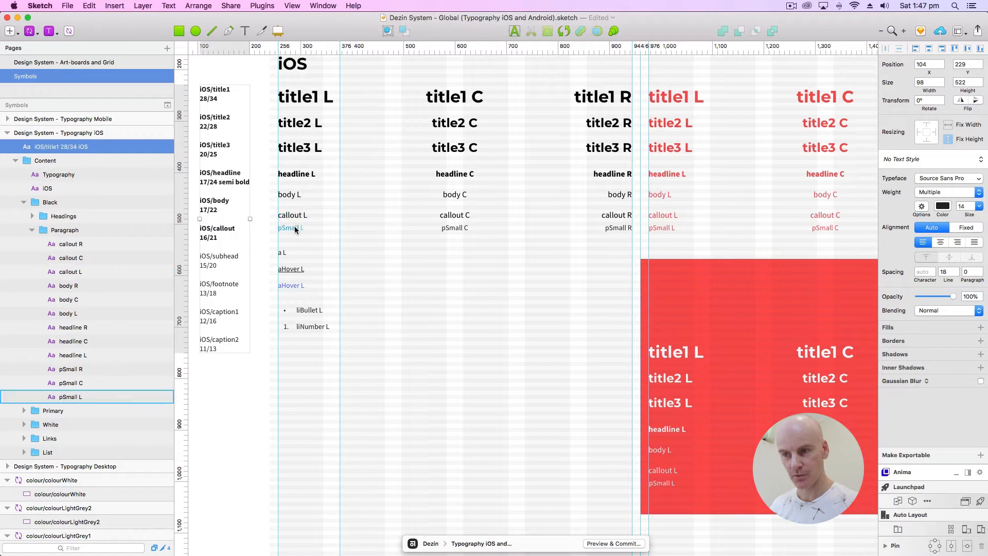
left_click(470, 227, "shift")
left_click(616, 228, "shift")
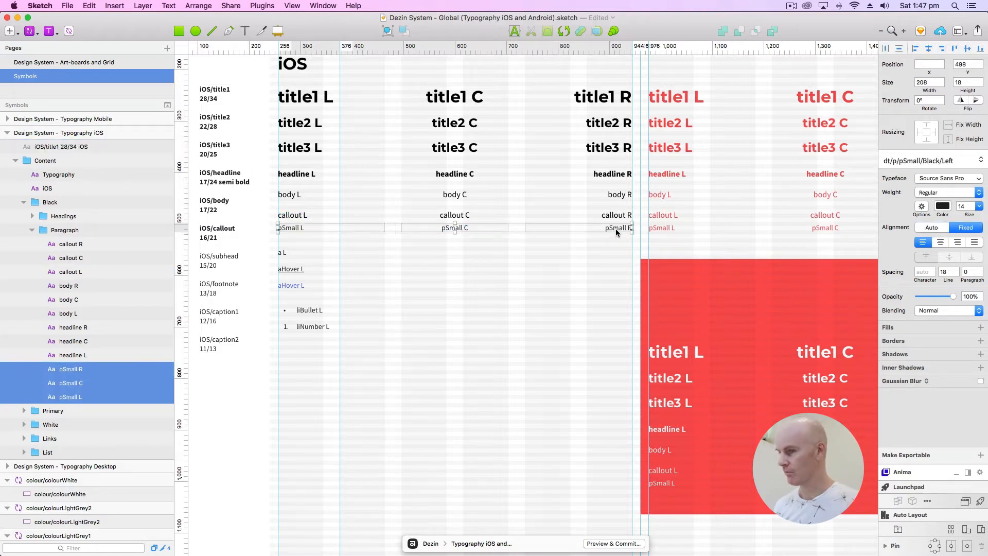
left_click_drag(616, 229, 616, 231)
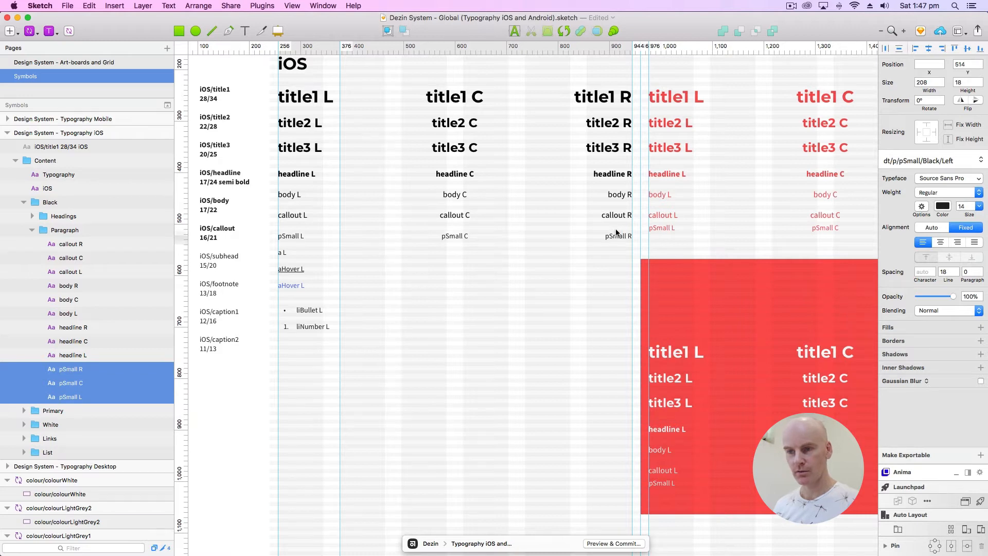
key("Up")
key("Up")
key("Up")
key("Up")
key("Up")
key("Up")
key("Up")
key("Up")
Step: Delete the a L, both aHover L, liBullet L and liNumber L samples below the black paragraphs
left_click(282, 252)
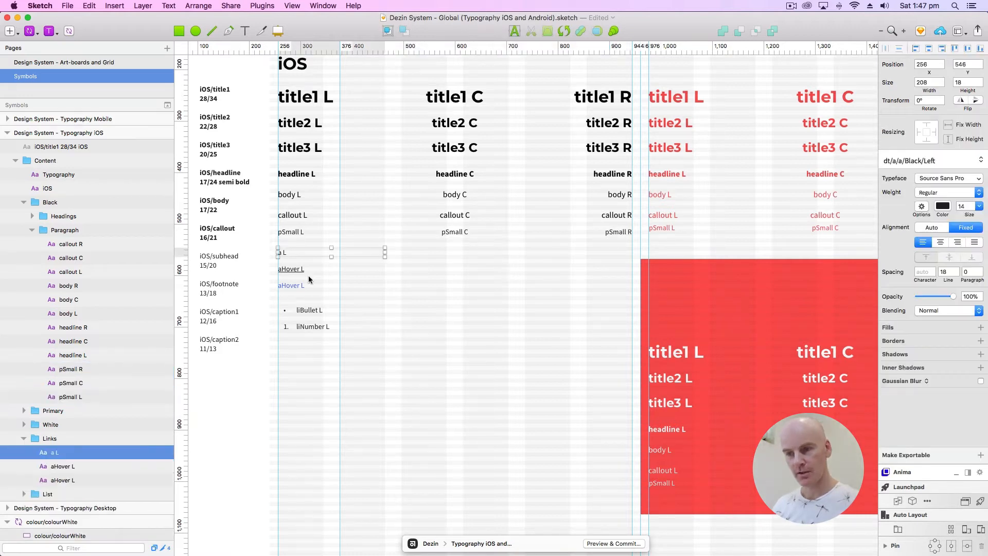
left_click(291, 269, "shift")
left_click(292, 285, "shift")
left_click(305, 309, "shift")
left_click(305, 329, "shift")
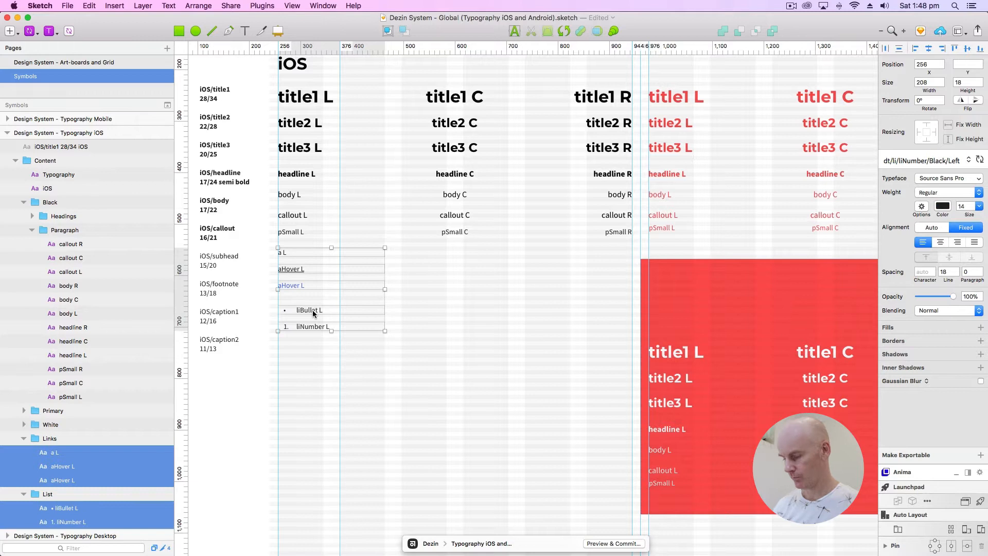
key("Delete")
Step: Change the black pSmall L sample's text to "subhead L" and copy the word "subhead"
scroll(419, 276, "left", 3)
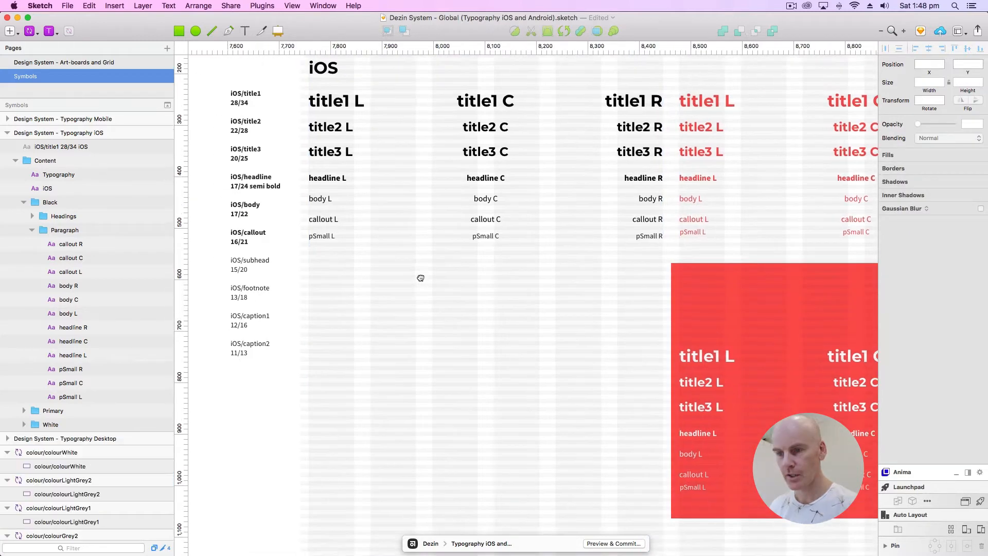
double_click(332, 235)
left_click_drag(343, 235, 316, 235)
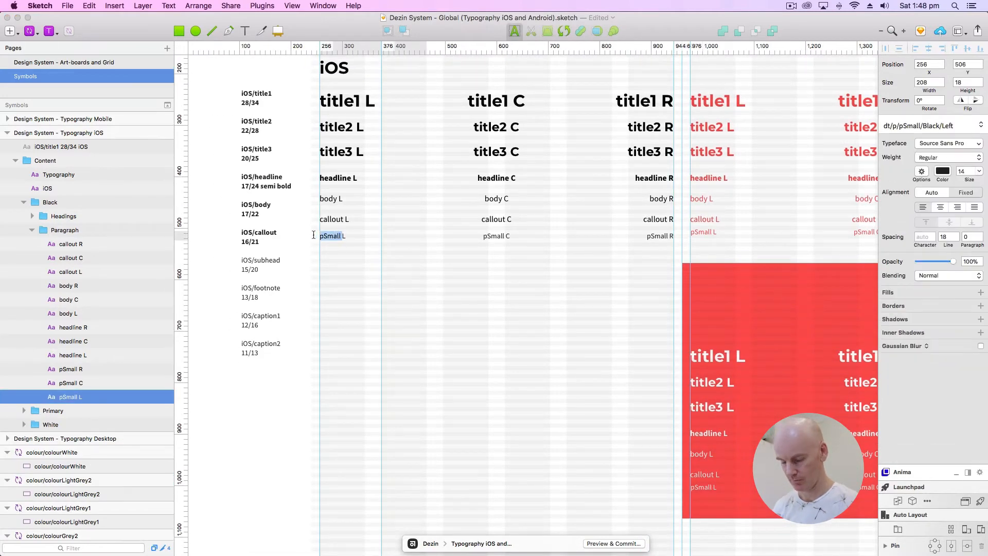
type("subhead")
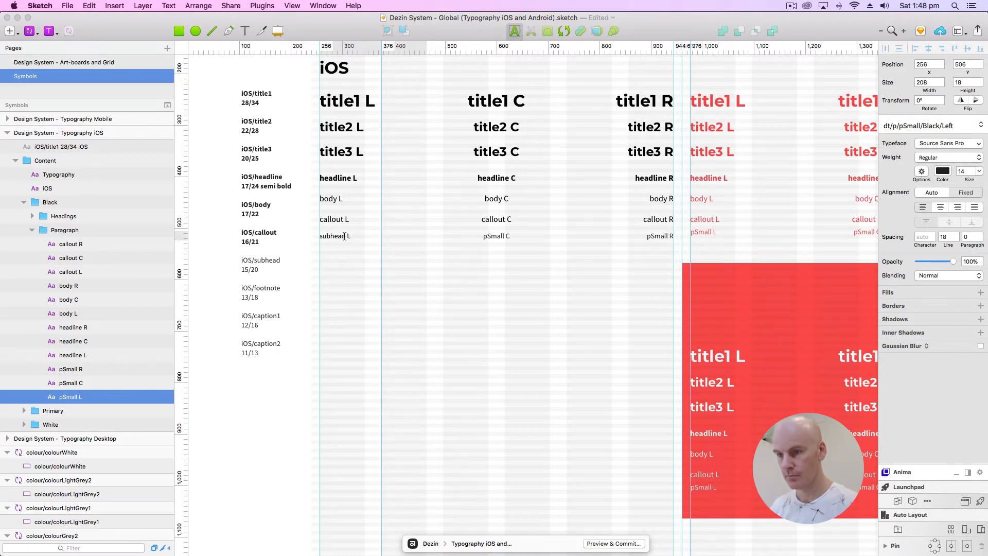
left_click_drag(344, 237, 319, 234)
key("super+c")
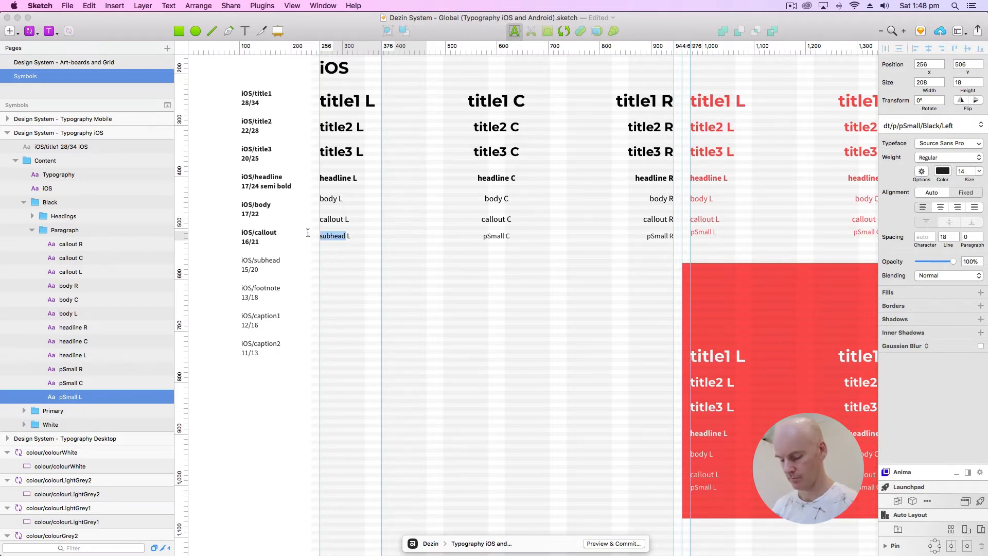
Step: Replace "pSmall" with the copied "subhead" in the black C and R samples
left_click(492, 239)
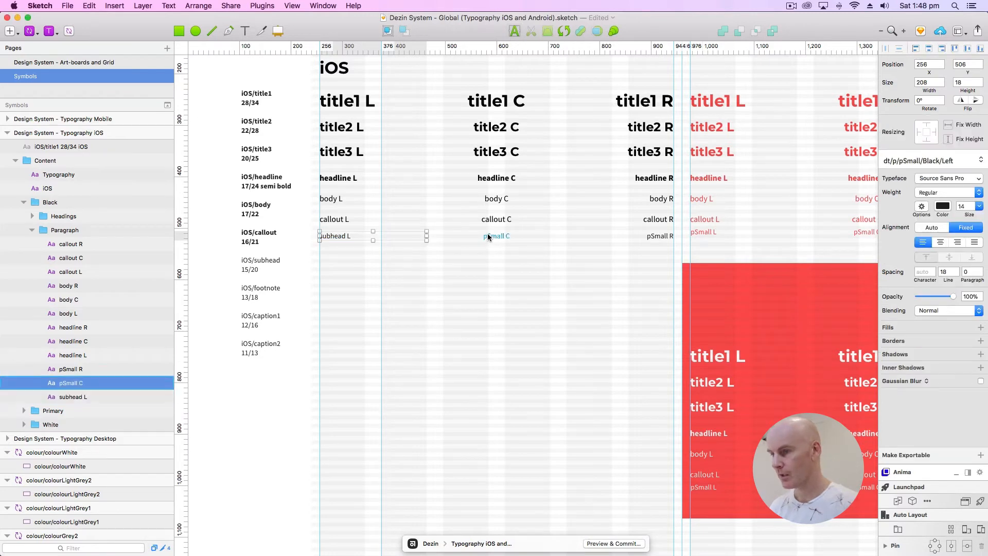
double_click(491, 236)
key("super+v")
key("Escape")
double_click(652, 237)
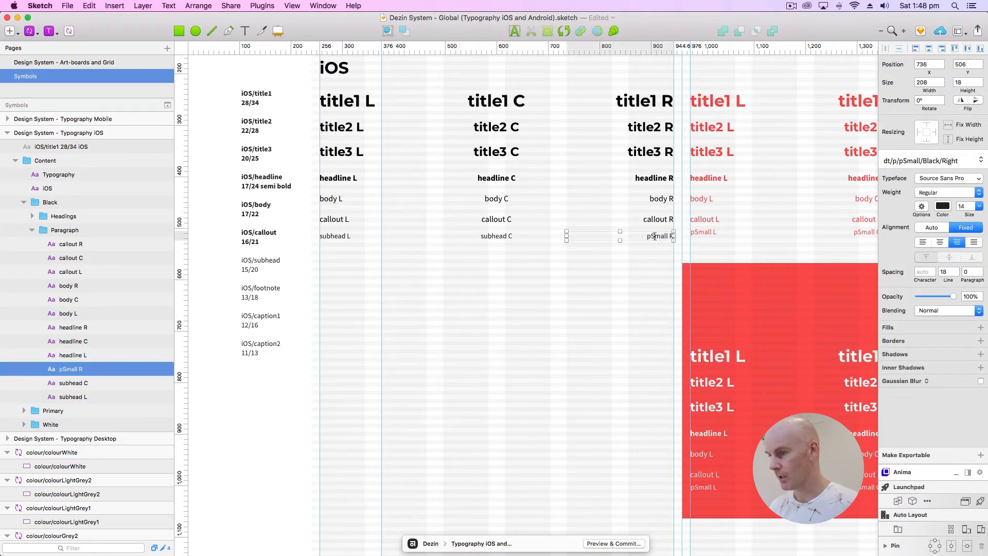
key("super+v")
key("Escape")
scroll(603, 289, "right", 1)
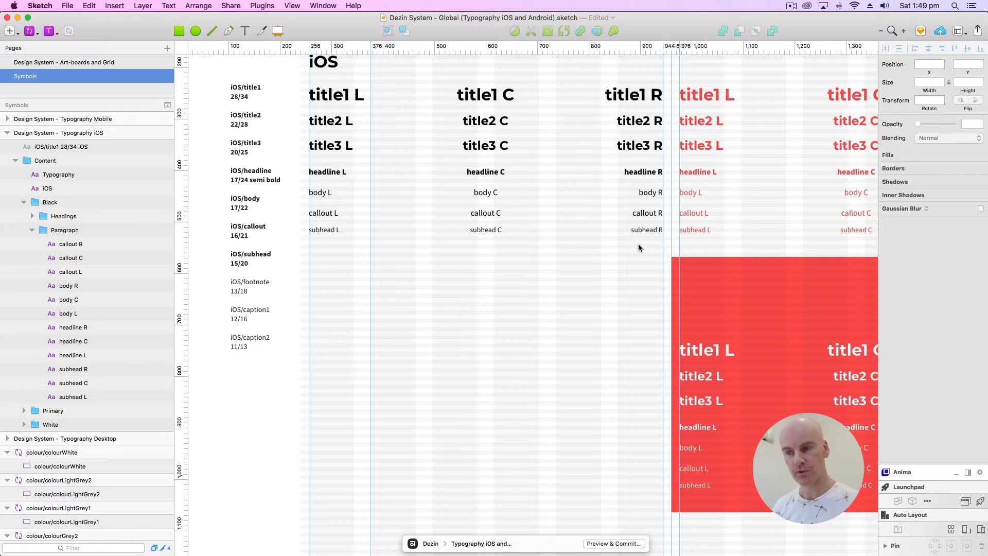
Step: Duplicate the black subhead L, C and R row twice and stack the copies straight below it at even spacing
left_click_drag(650, 247, 329, 233)
key("super+d")
key("shift+Down")
key("shift+Down")
key("shift+Down")
key("shift+Down")
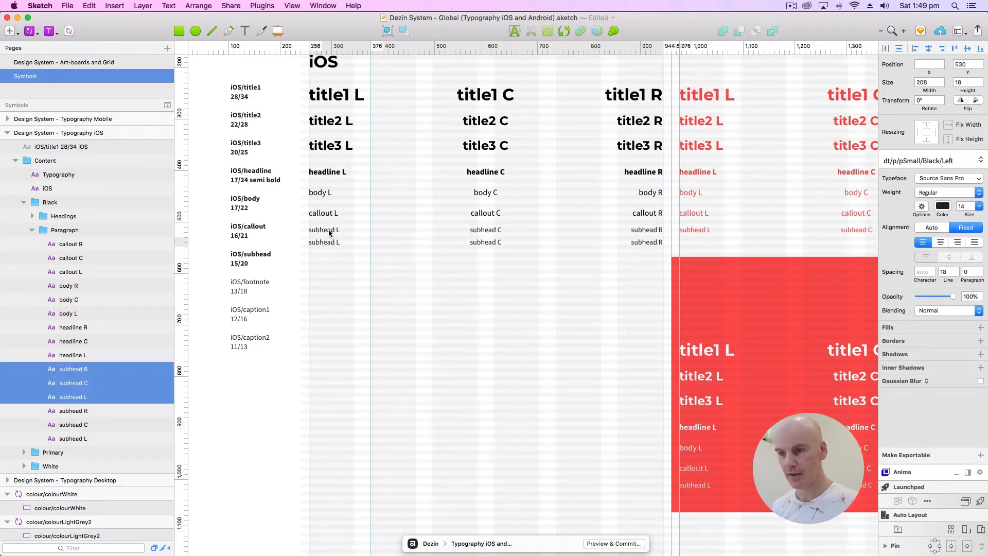
key("super+d")
key("shift+Down")
key("shift+Down")
key("shift+Down")
key("shift+Down")
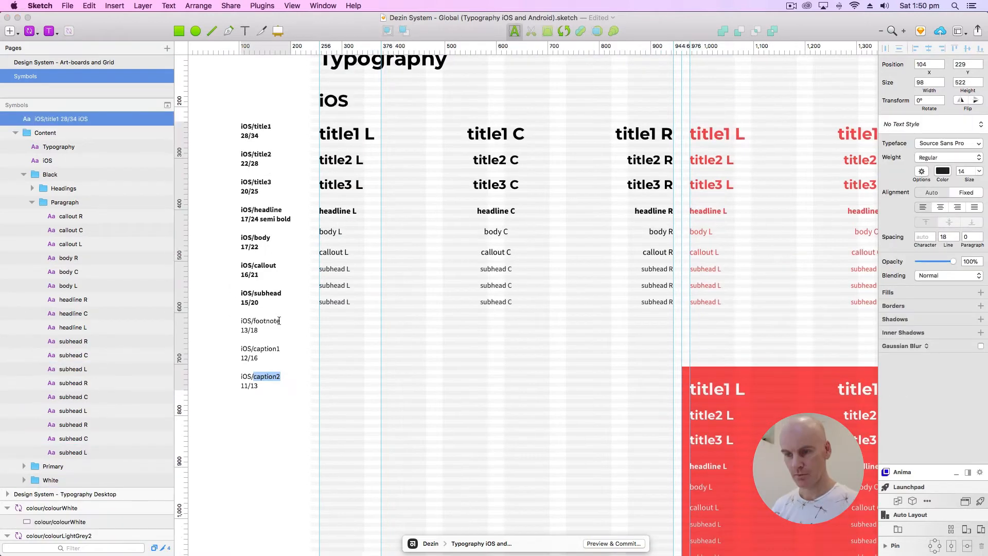
Step: Copy "footnote" from the type spec list and replace "subhead" with it in the uppermost black subhead L, C and R samples
left_click_drag(280, 320, 249, 320)
key("super+c")
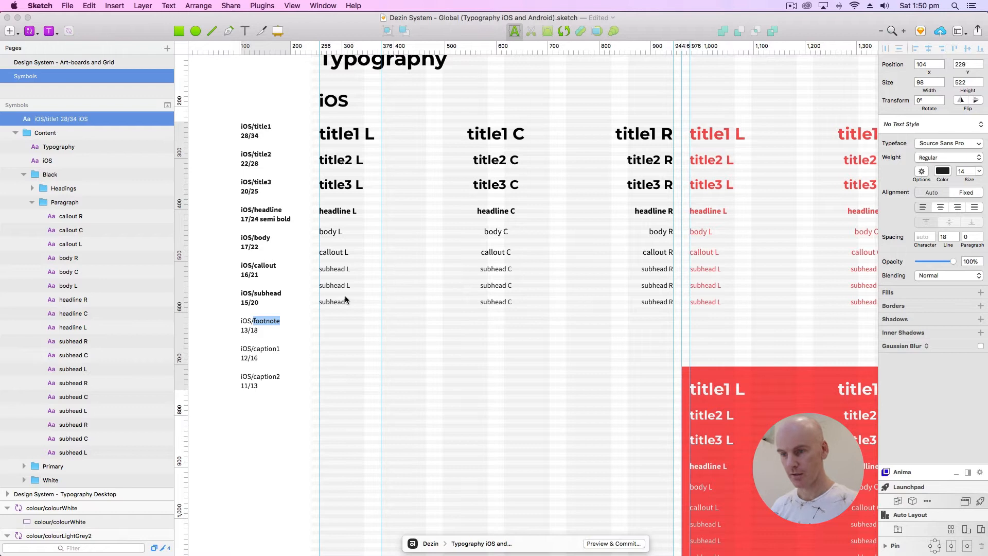
left_click(346, 273)
double_click(346, 273)
key("super+v")
left_click(490, 271)
double_click(490, 272)
key("super+v")
left_click(656, 271)
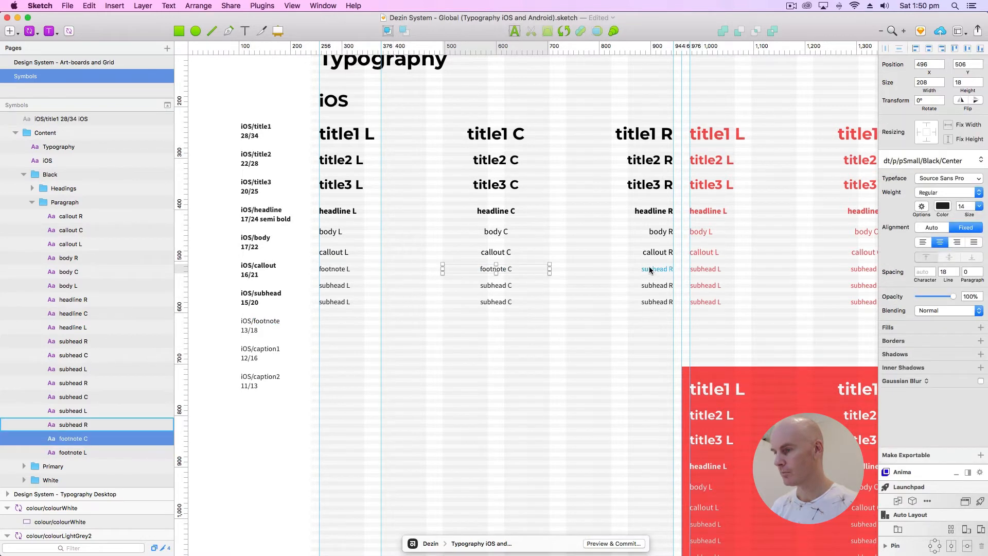
double_click(656, 270)
key("super+v")
Step: Copy "caption1" from the type spec list and replace "subhead" with it in the L sample below footnote L
scroll(464, 329, "down", 2)
scroll(463, 329, "left", 2)
left_click(301, 326)
left_click_drag(301, 326, 277, 321)
key("super+c")
left_click(355, 262)
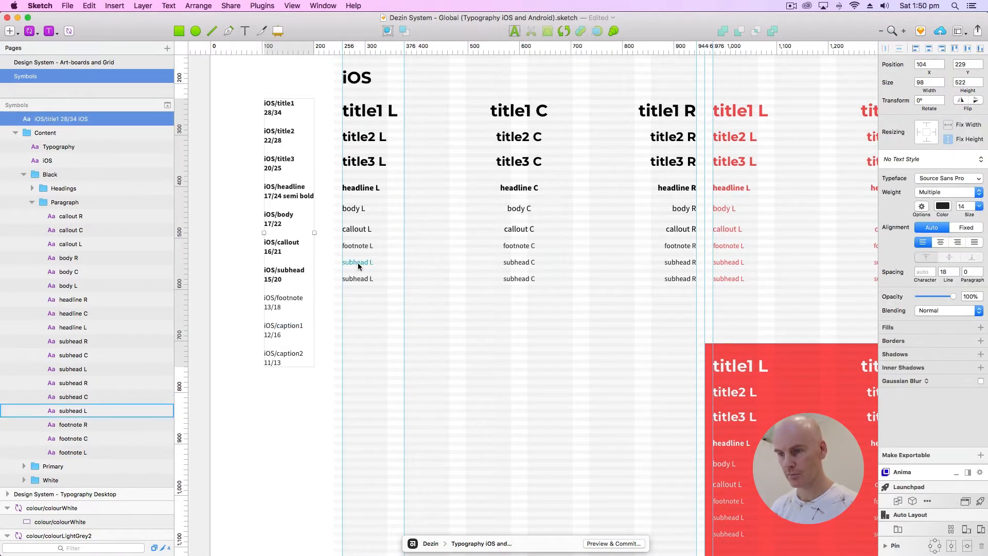
double_click(355, 262)
key("super+v")
Step: Change the black subhead samples below footnote C and footnote R to "caption1 C" and "caption1 R"
left_click(517, 262)
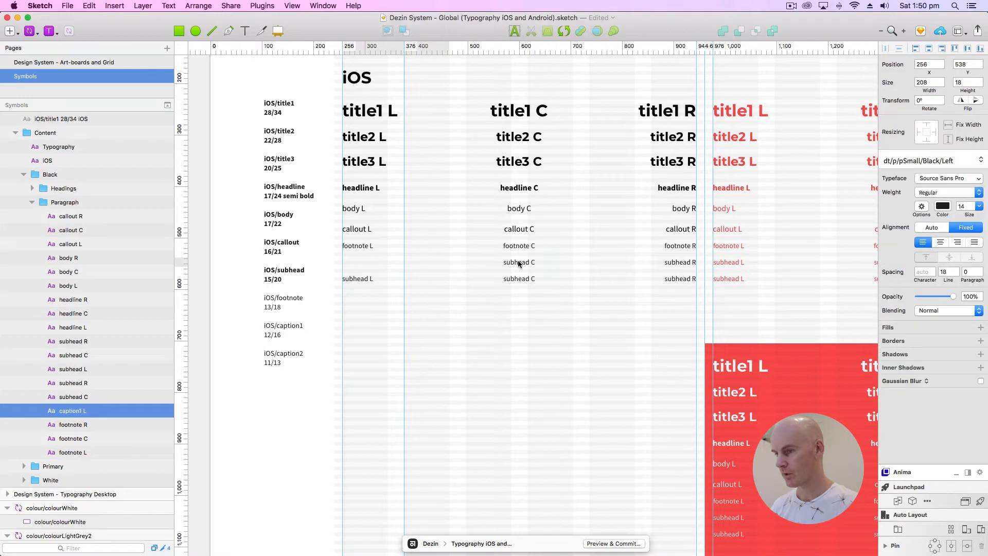
double_click(518, 263)
key("super+v")
key("Escape")
left_click(671, 265)
double_click(671, 266)
key("super+v")
key("Escape")
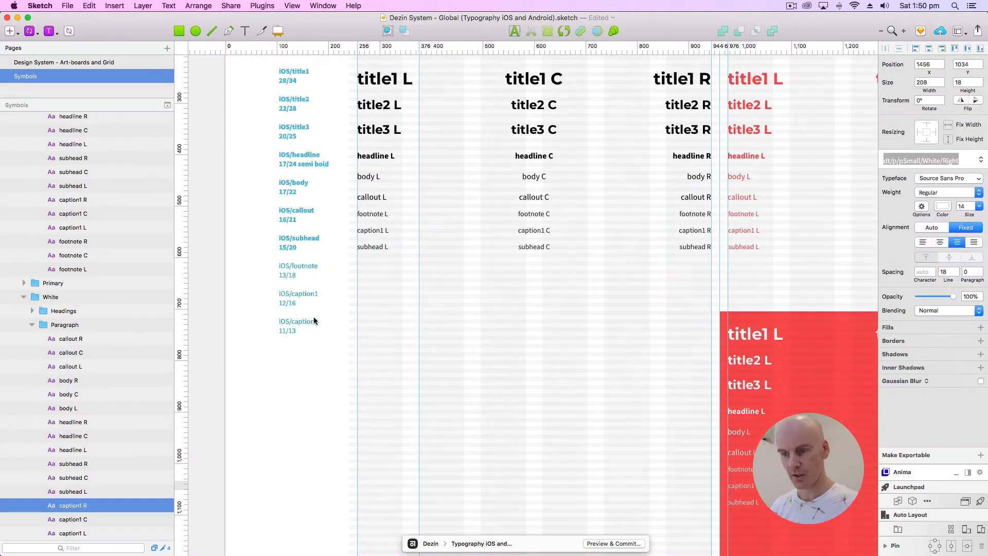
Step: Copy "caption2" from the type spec list and replace "subhead" with it in the remaining black L, C and R samples
double_click(314, 319)
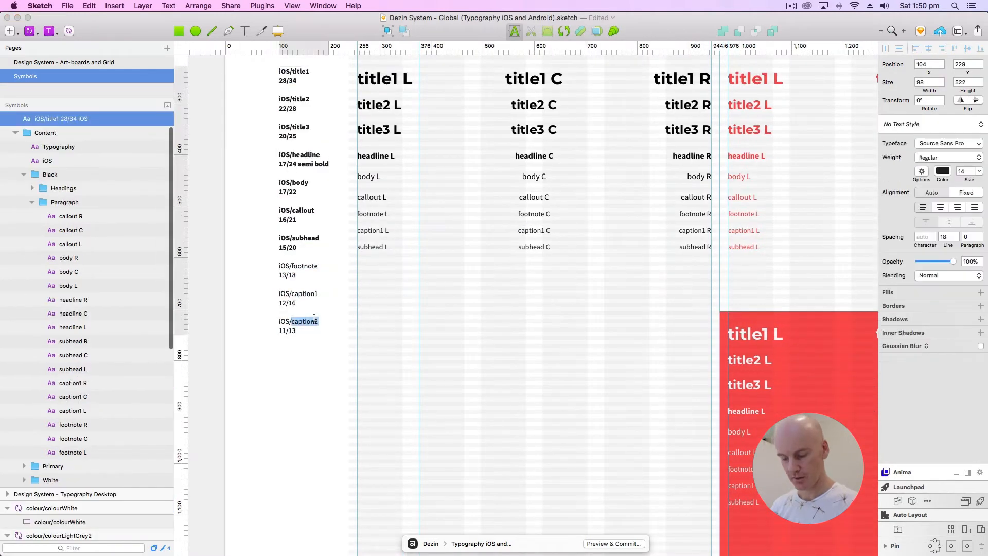
double_click(366, 247)
key("super+v")
left_click(529, 248)
left_click(529, 247)
double_click(529, 248)
key("super+v")
left_click(690, 247)
double_click(688, 246)
key("super+v")
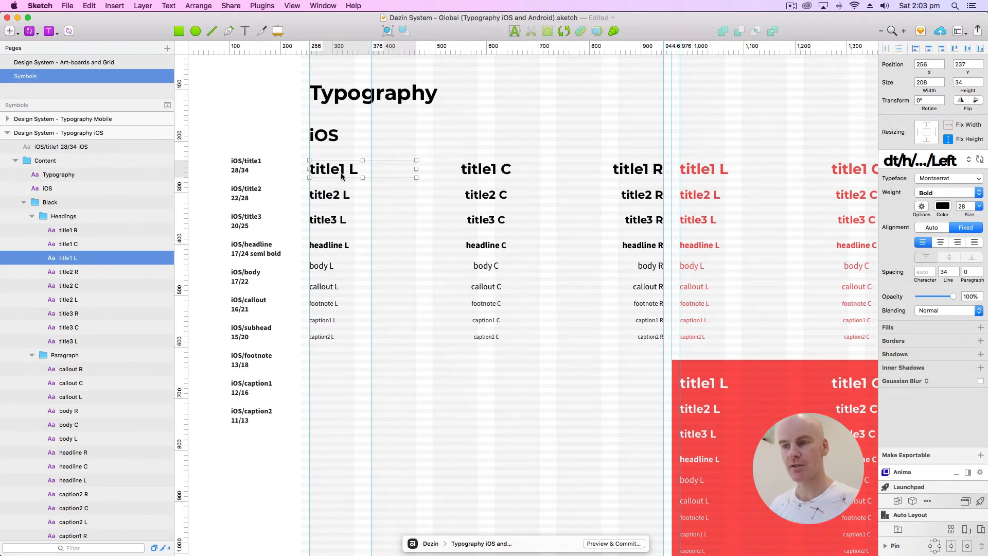
Step: Create a new text style named iOS/title1/Black/Left from the black title1 L heading
left_click(916, 163)
mouse_move(920, 164)
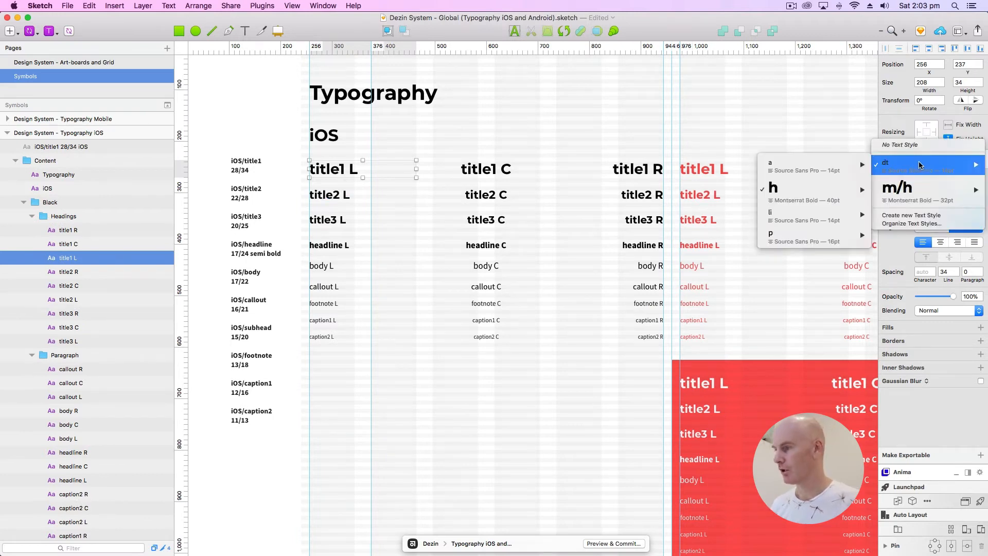
left_click(900, 215)
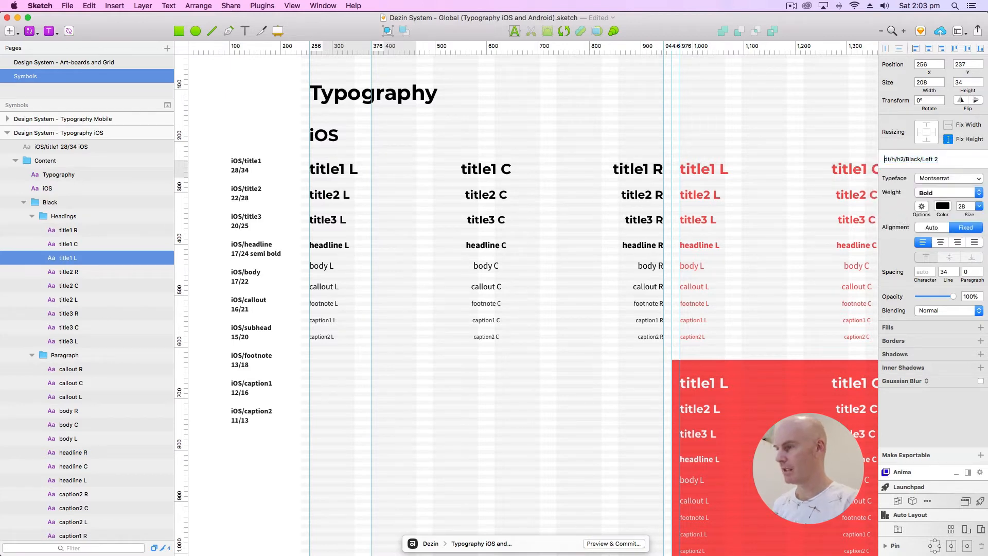
left_click(887, 159)
key("BackSpace")
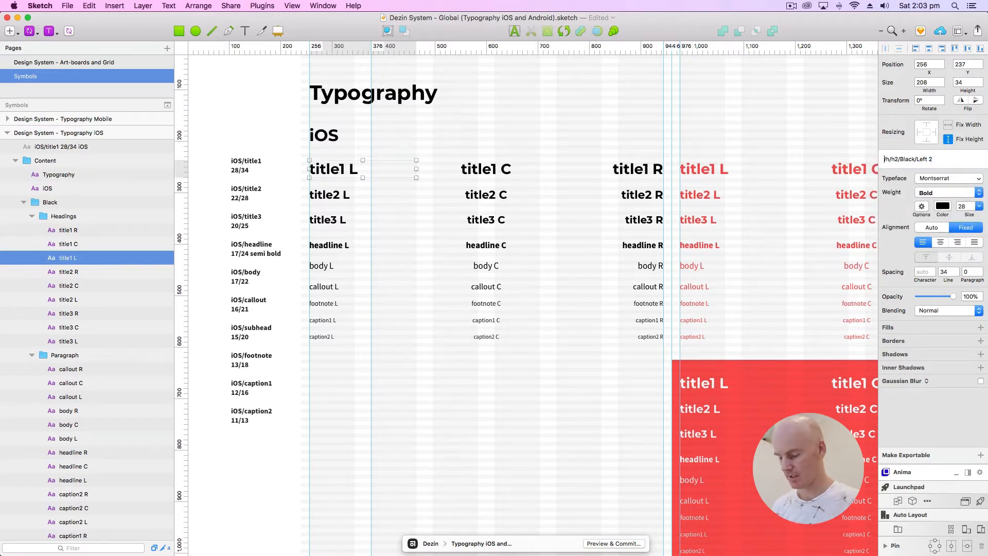
type("iOS")
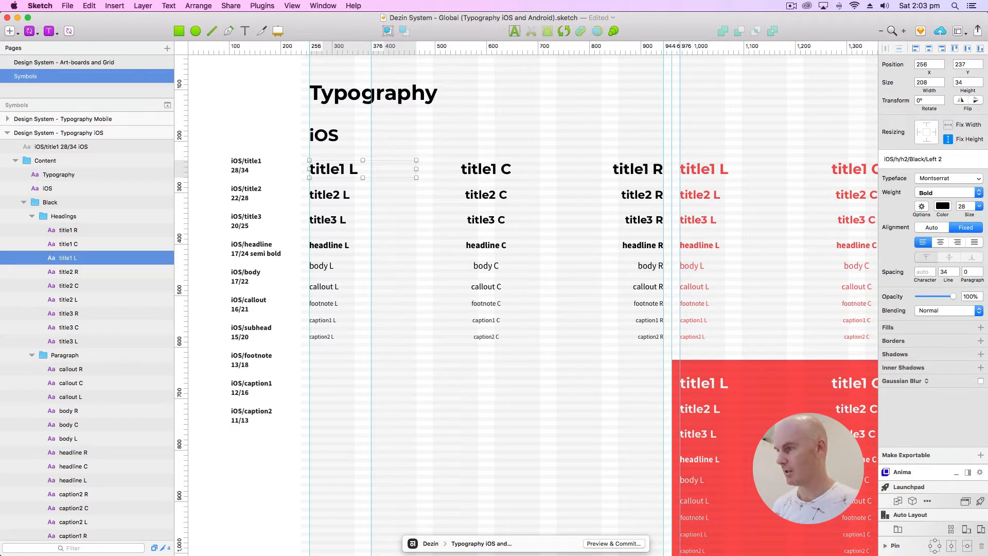
key("BackSpace")
key("BackSpace")
key("BackSpace")
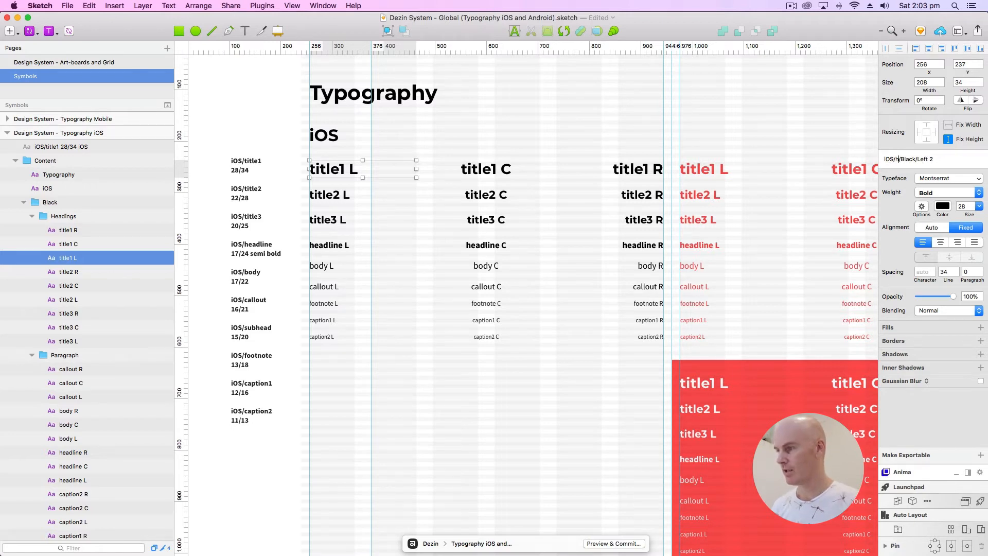
key("BackSpace")
type("title1")
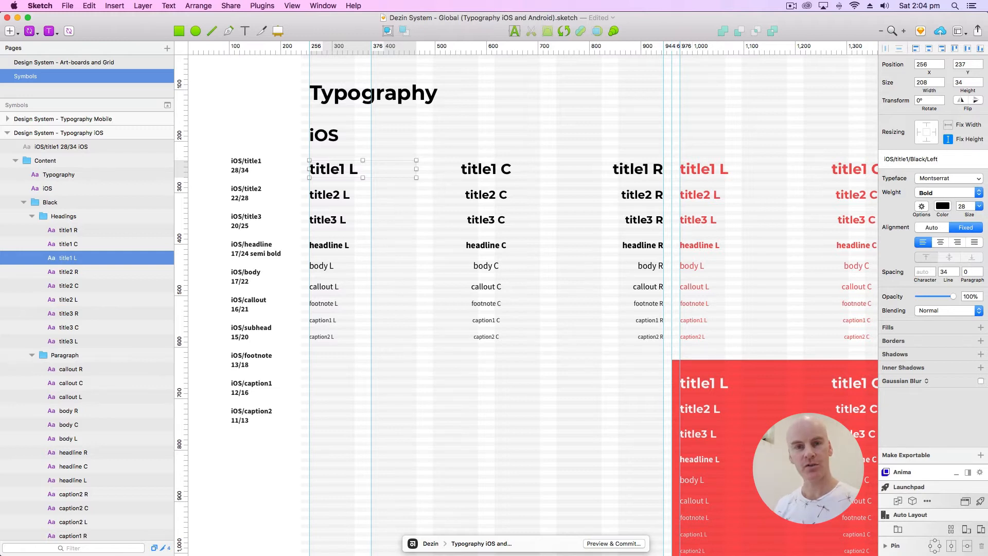
Step: Find iOS/title1/Black/Left among the organized text styles and copy the "iOS/title1/" part of its name
left_click(921, 159)
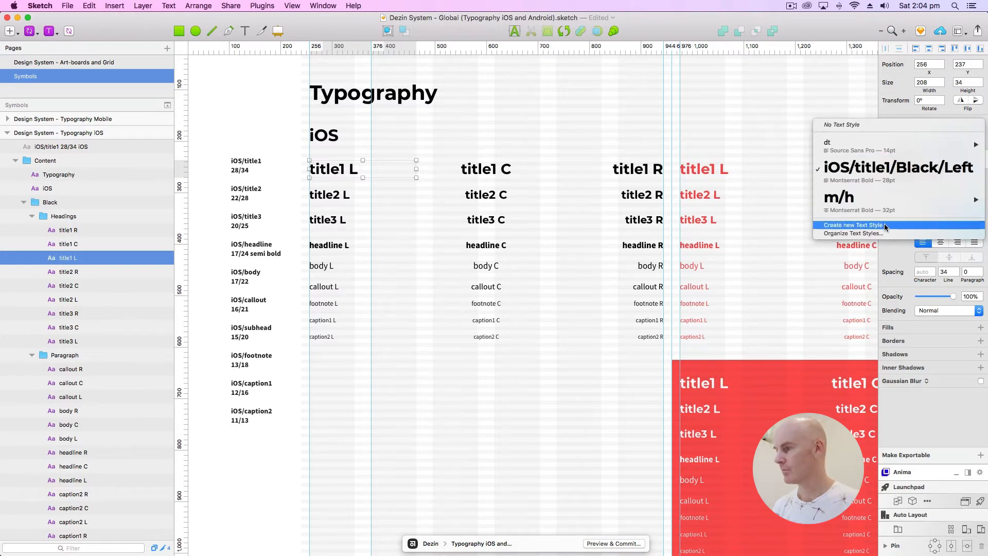
left_click(921, 233)
scroll(497, 122, "down", 10)
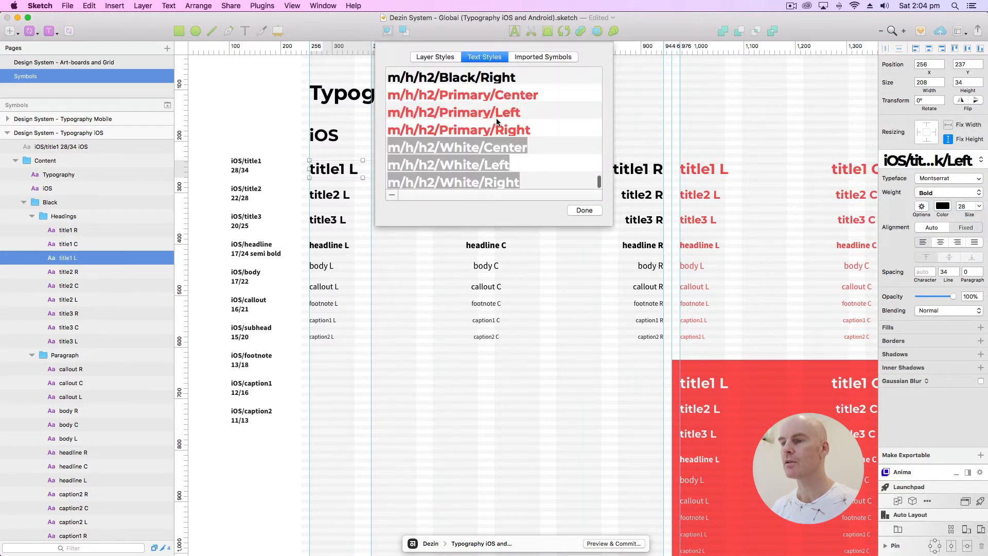
scroll(496, 122, "down", 3)
scroll(496, 122, "up", 3)
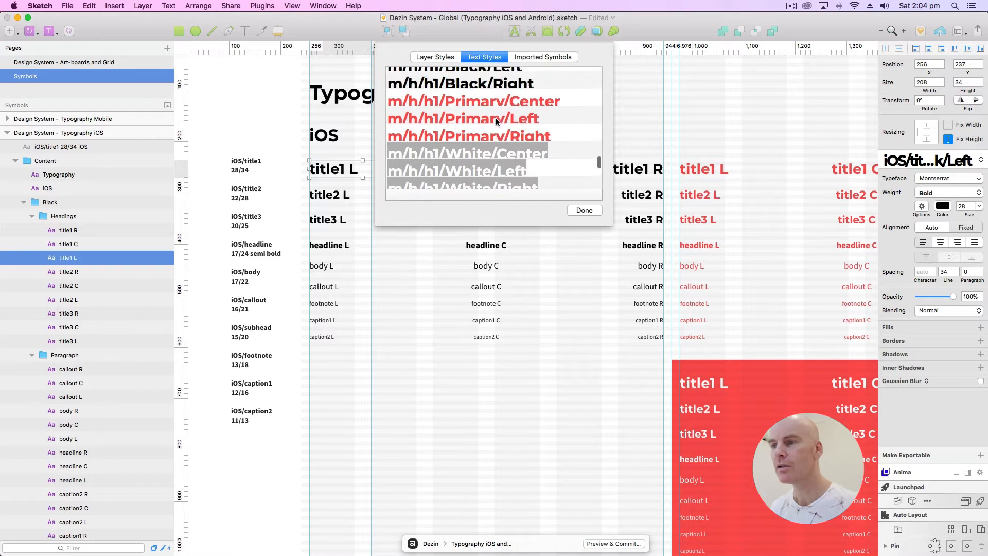
scroll(469, 129, "up", 10)
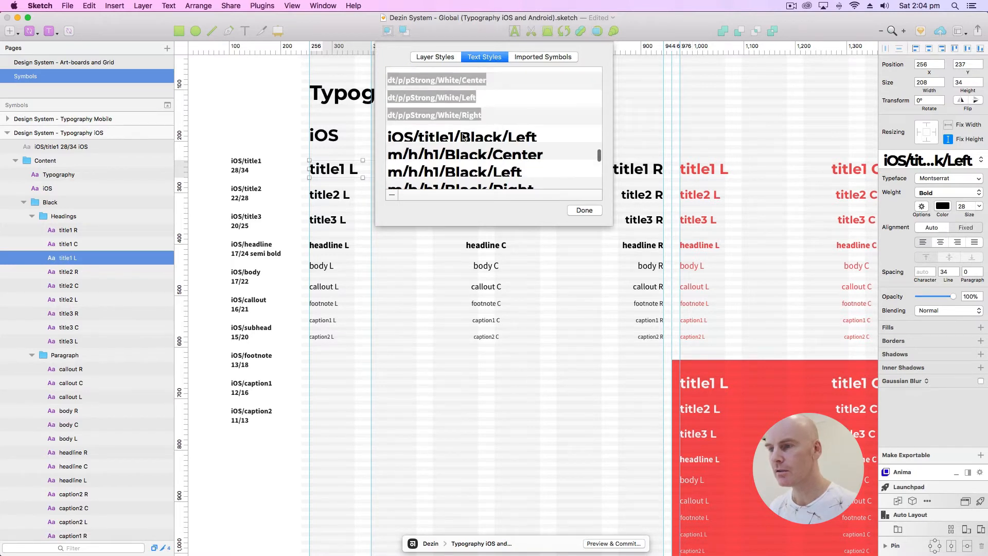
left_click(438, 137)
left_click(491, 135)
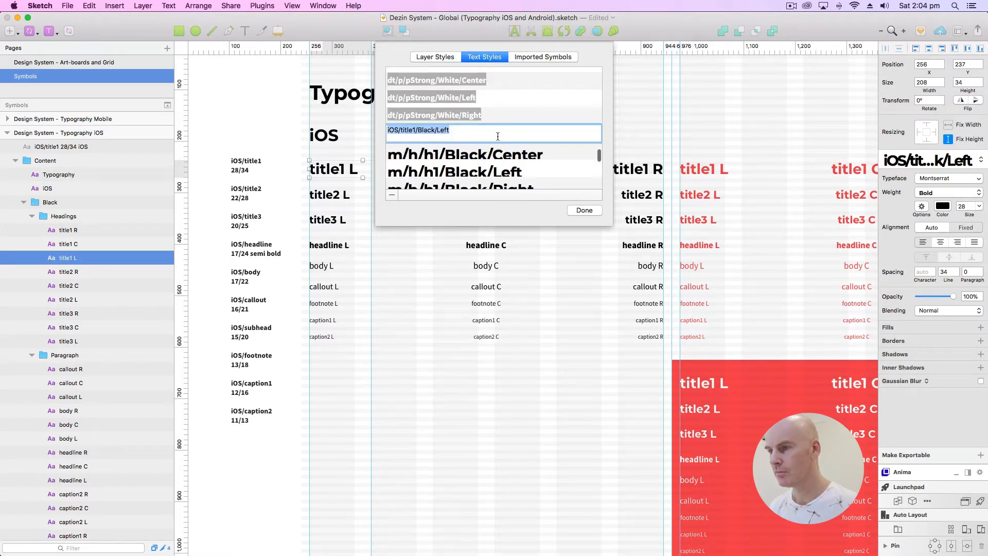
left_click(435, 133)
left_click_drag(436, 129, 386, 128)
key("super+c")
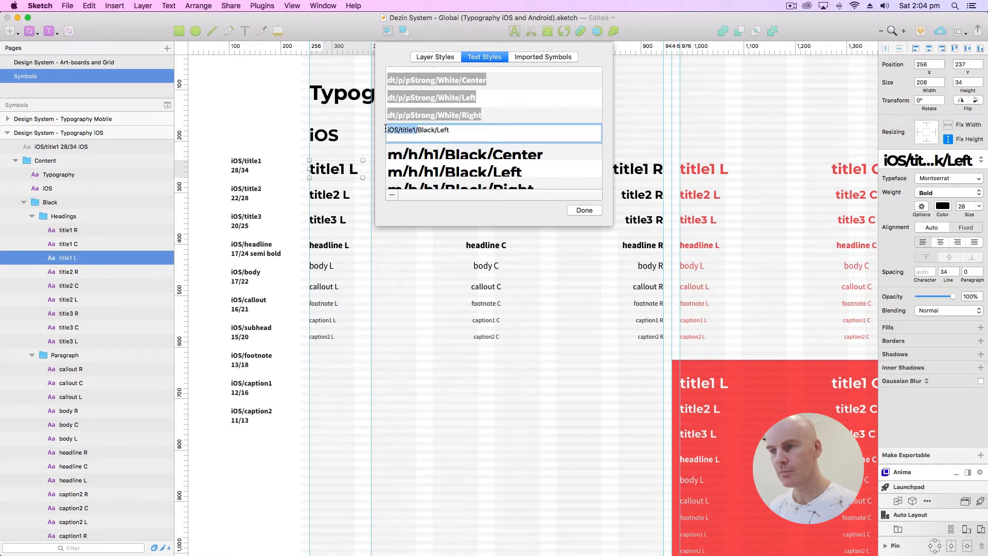
left_click(584, 210)
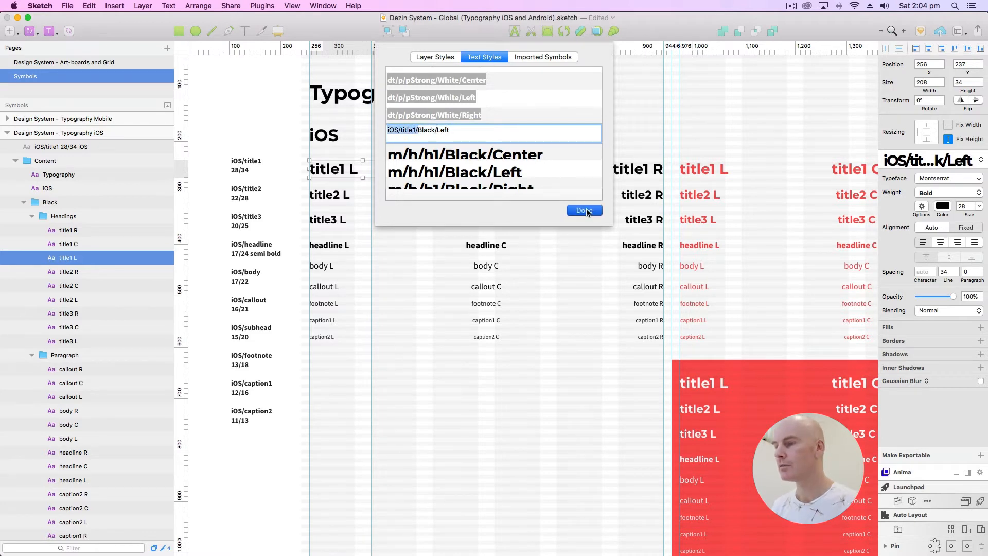
Step: Create a new text style named iOS/title1/Black/Center from the black title1 C heading
left_click(499, 169)
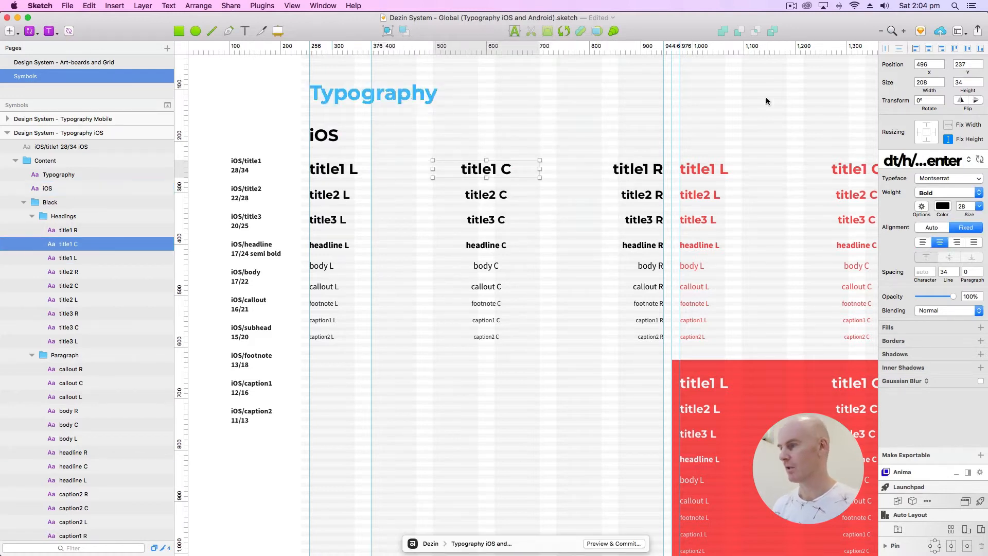
left_click(924, 160)
left_click(875, 245)
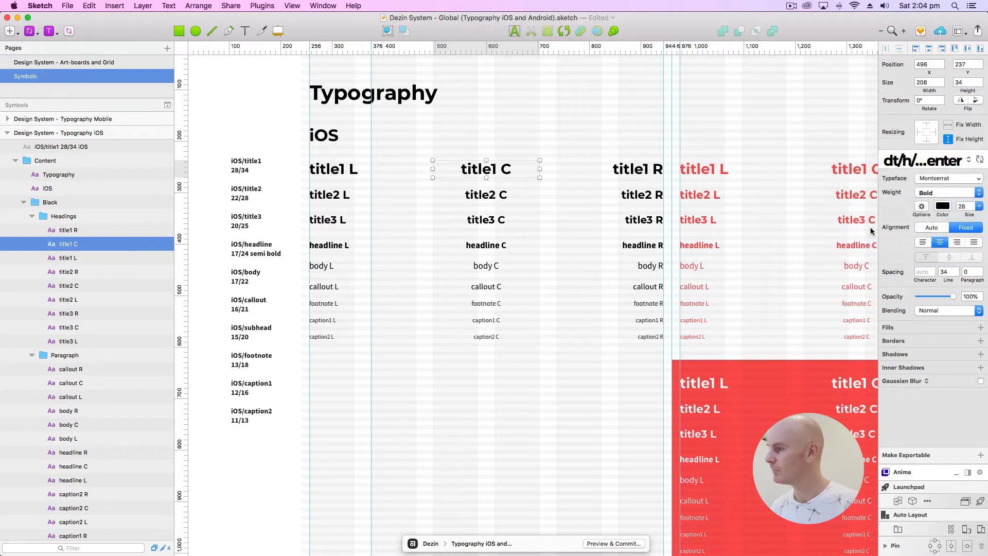
left_click_drag(909, 159, 883, 159)
key("super+v")
left_click(955, 157)
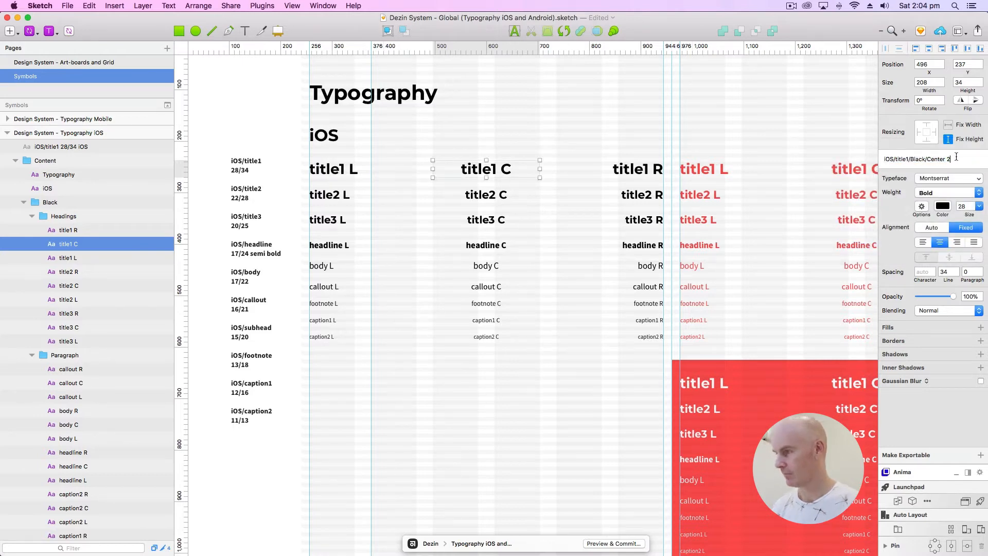
key("BackSpace")
key("BackSpace")
key("Return")
Step: Create a text style named iOS/title1/Black/Right from the black title1 R heading and review the iOS/title1/Black styles from title1 L
left_click(639, 169)
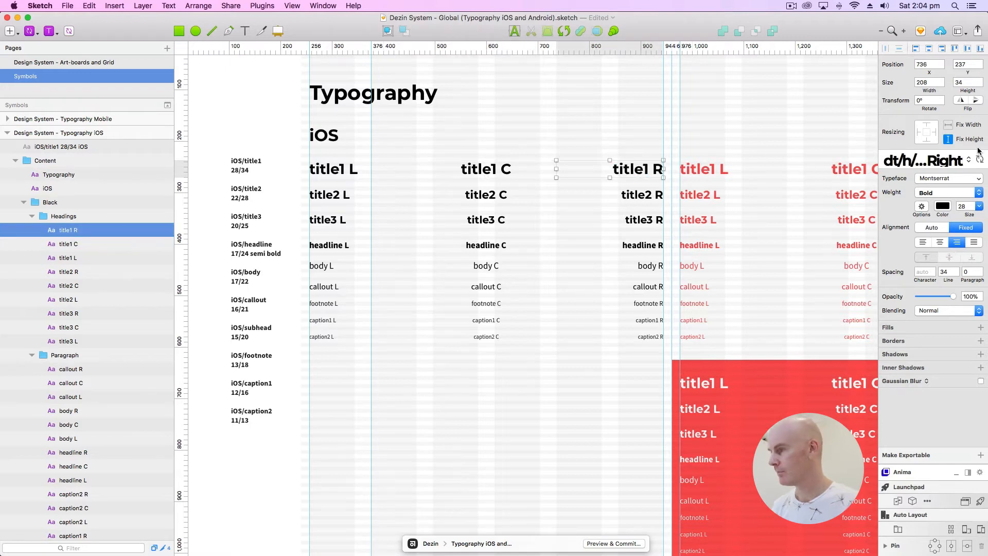
left_click(957, 160)
mouse_move(906, 230)
left_click(907, 248)
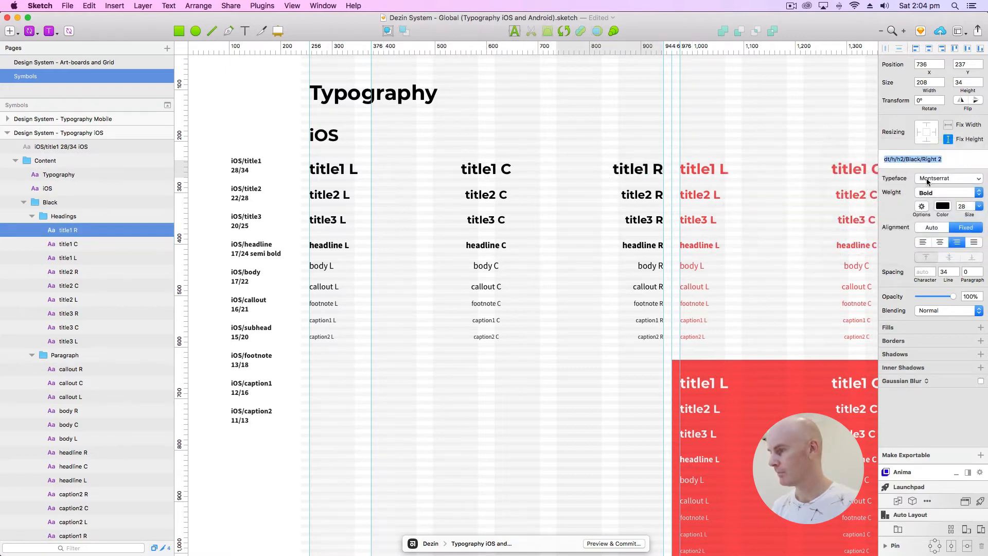
left_click(914, 160)
left_click_drag(904, 160, 869, 159)
type("iOS/title1")
key("BackSpace")
key("BackSpace")
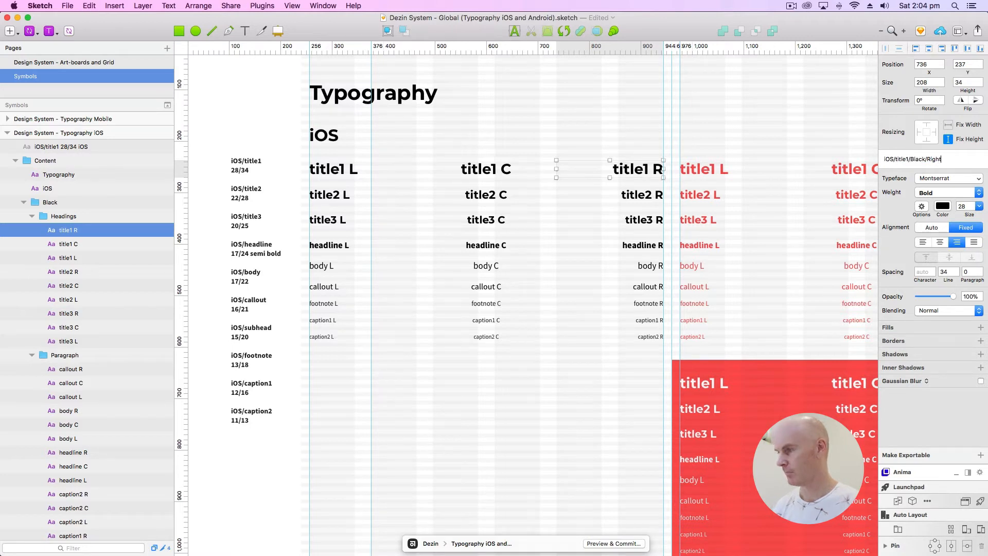
key("Return")
left_click(373, 171)
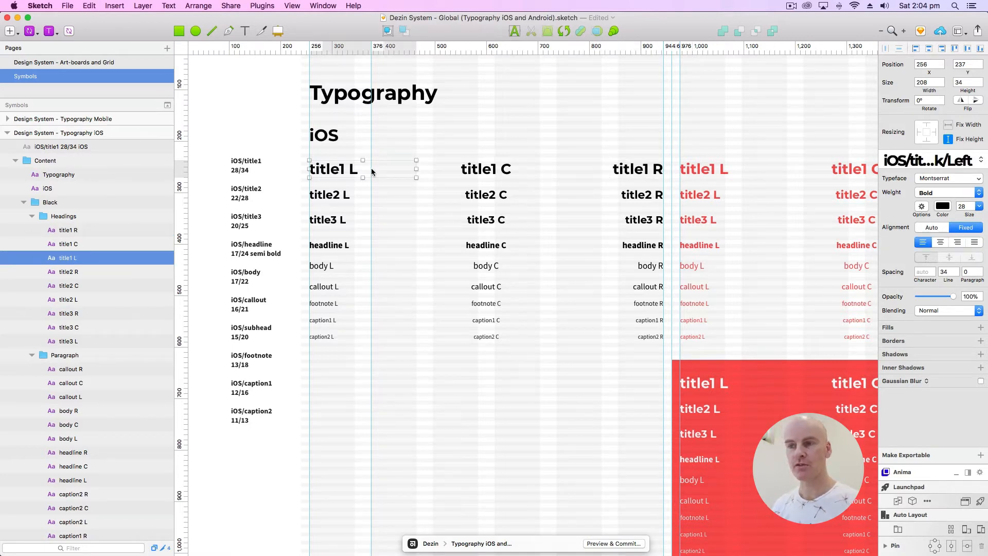
left_click(887, 161)
mouse_move(886, 169)
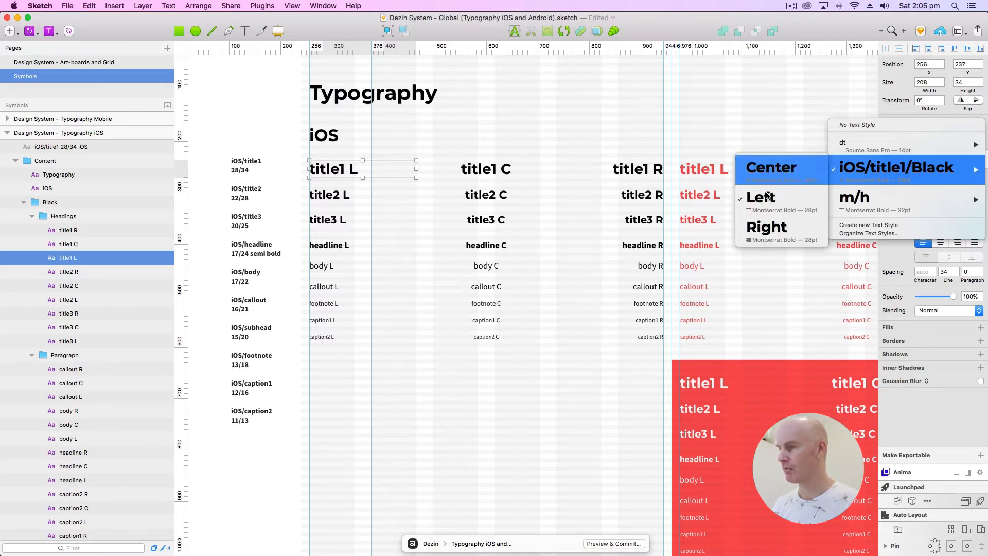
left_click(579, 129)
left_click(579, 128)
Step: Create a new text style from the black title2 L heading
left_click(329, 194)
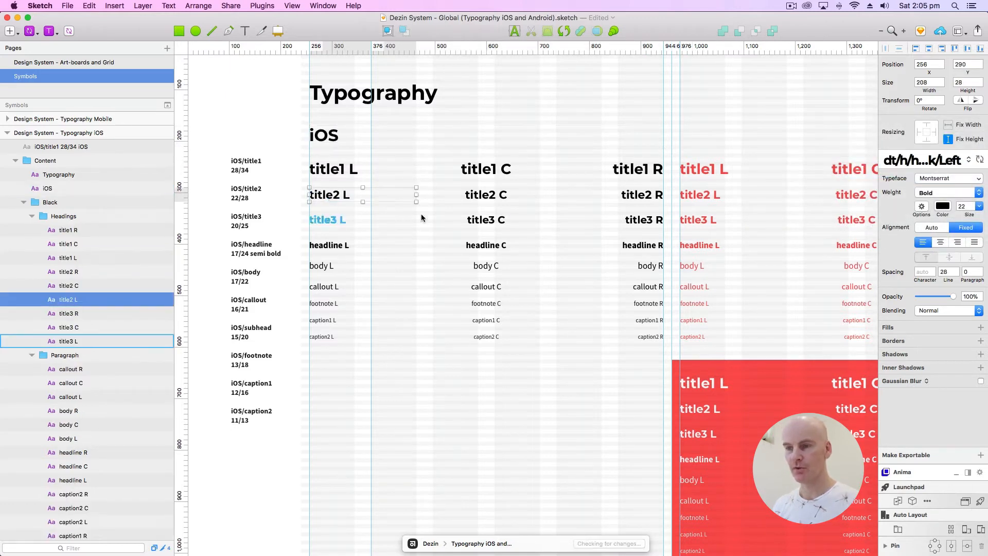
scroll(407, 212, "right", 2)
left_click(390, 135)
left_click_drag(390, 134, 433, 156)
left_click(267, 129)
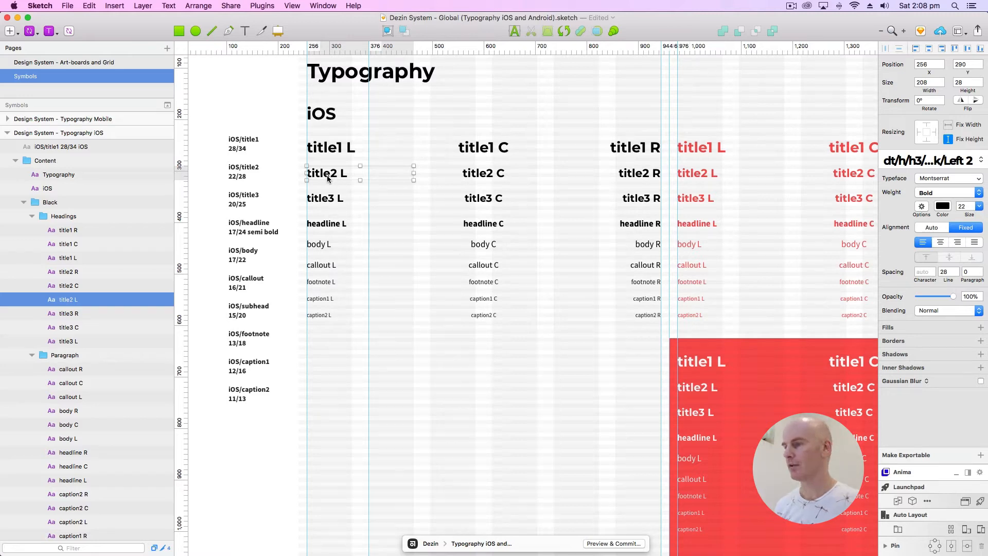
scroll(328, 178, "right", 3)
left_click(927, 160)
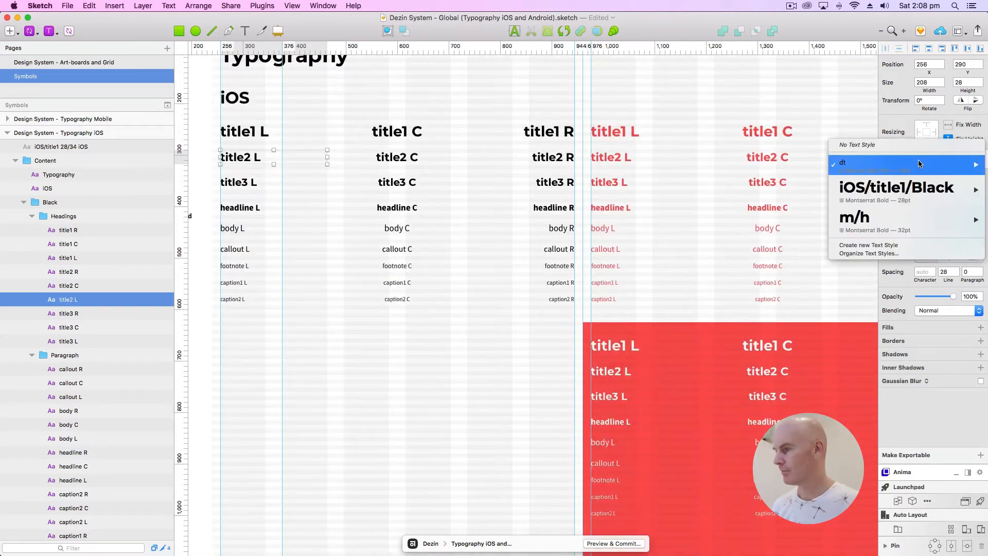
left_click(894, 248)
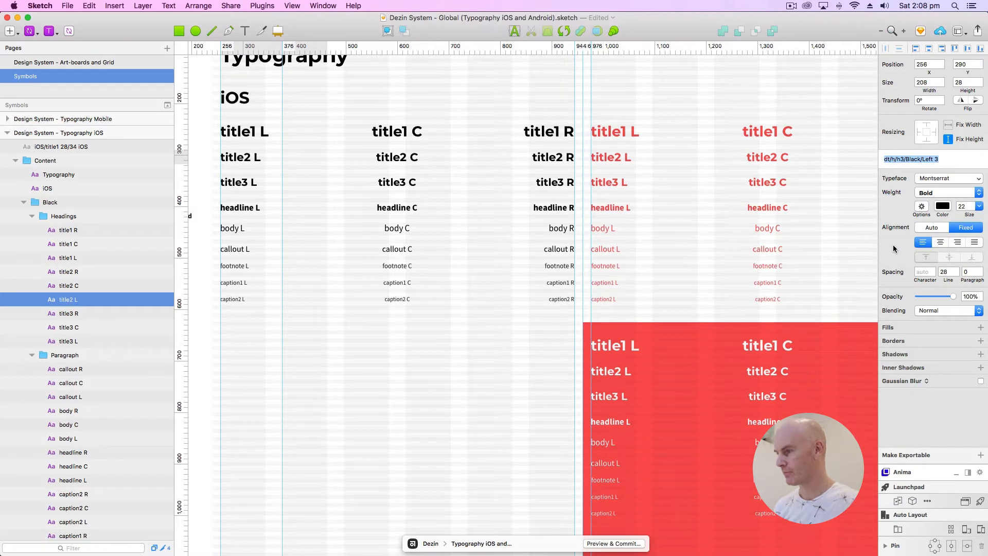
Step: Name the new style iOS/title2/Black/Left and copy the "iOS/title2/Black/" part of its name
left_click(907, 160)
left_click_drag(905, 159, 836, 156)
type("iOS/title2")
type("/")
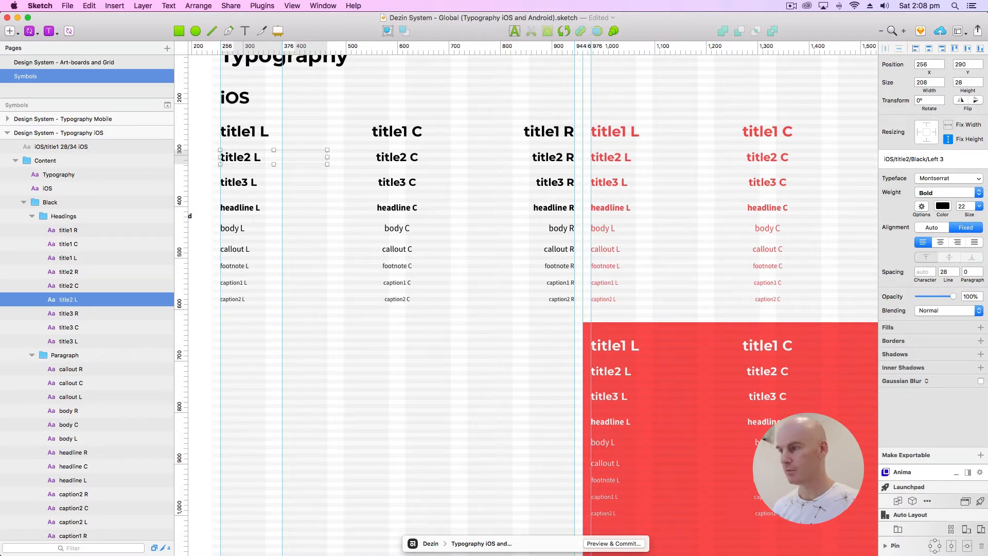
left_click(955, 157)
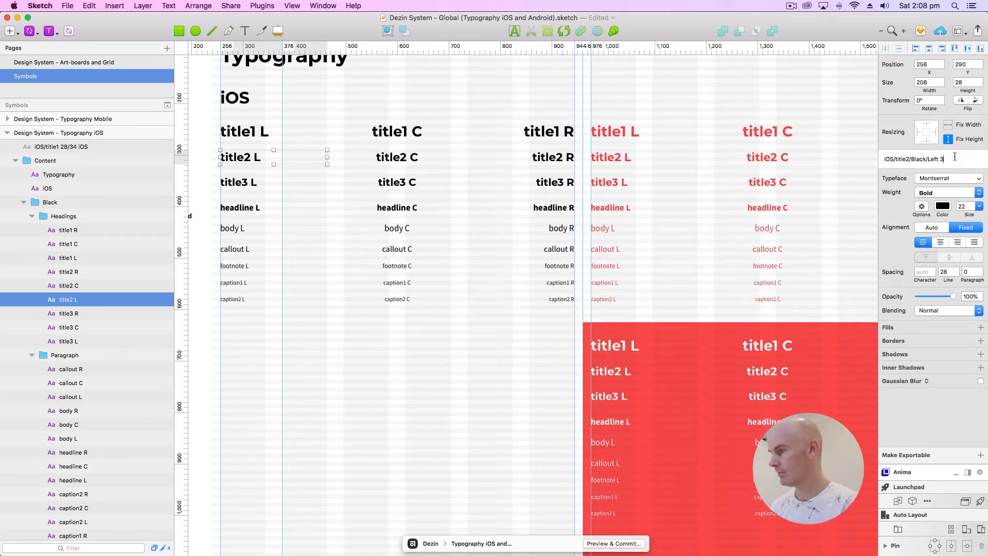
left_click_drag(911, 157, 871, 158)
key("super+c")
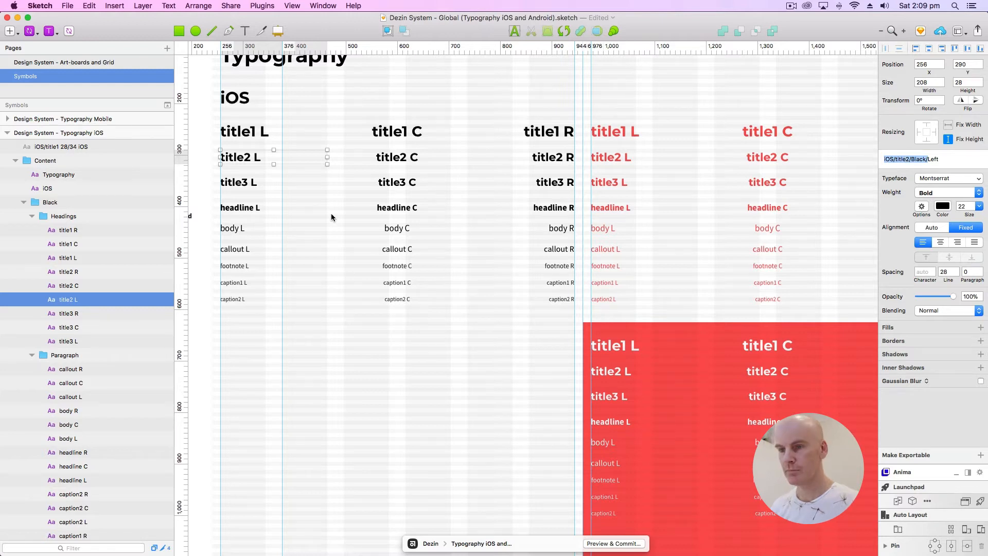
Step: Create a new text style named iOS/title2/Black/Center from the black title2 C heading, reusing the copied name prefix
left_click(388, 157)
left_click(921, 159)
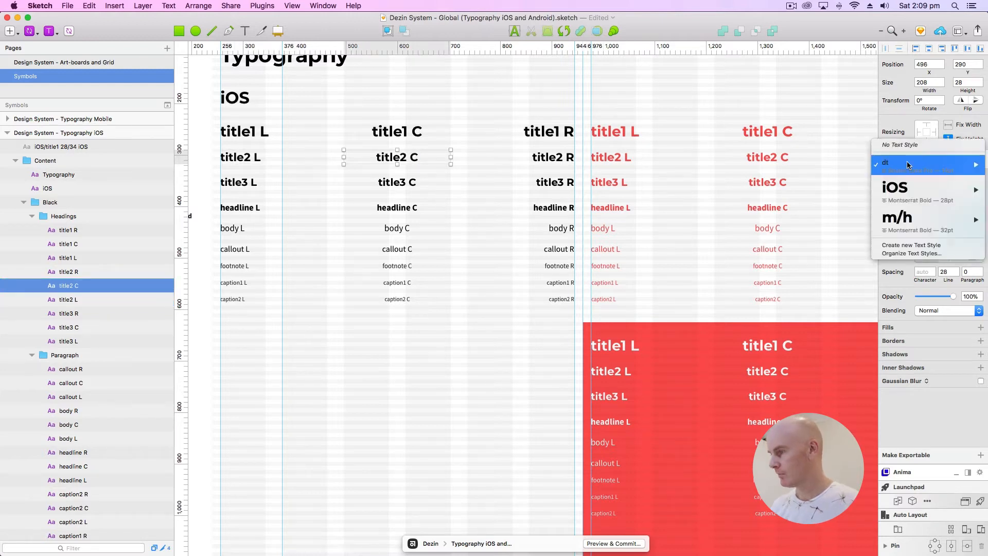
left_click(911, 252)
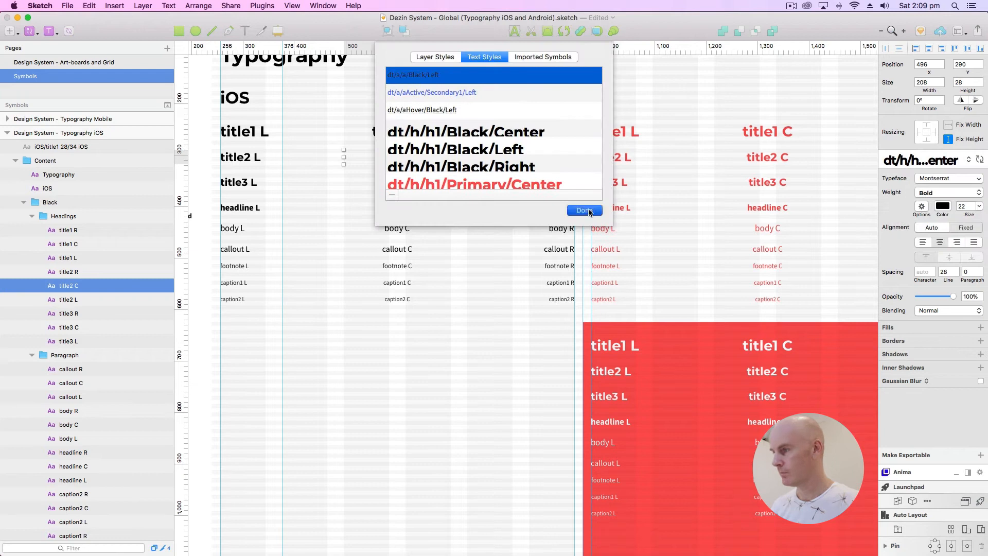
key("Return")
left_click(909, 161)
left_click(917, 249)
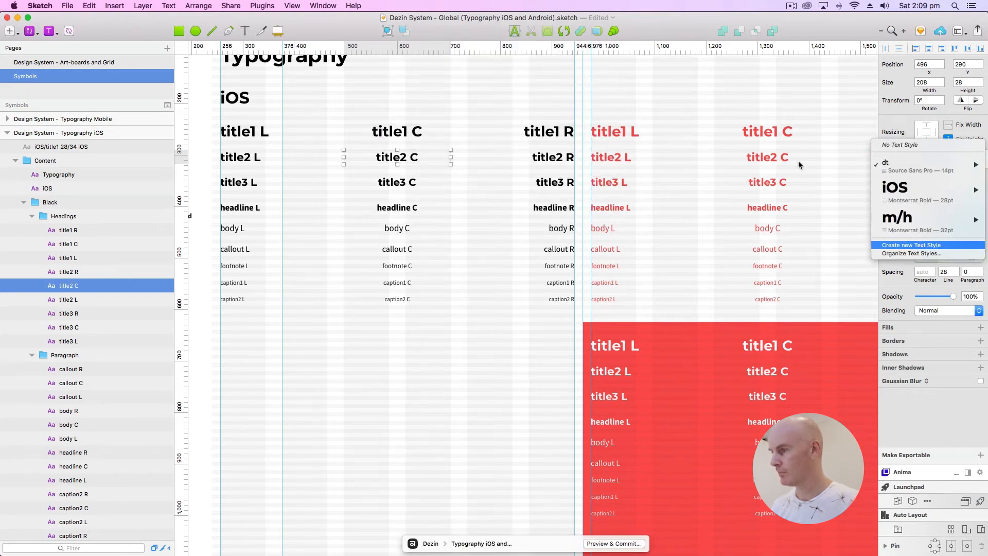
left_click(909, 160)
left_click_drag(923, 160, 882, 158)
key("super+v")
left_click(951, 159)
key("BackSpace")
key("BackSpace")
key("Return")
Step: Create a text style named iOS/title2/Black/Right from the black title2 R heading and check the title2/Black group under iOS
left_click(559, 161)
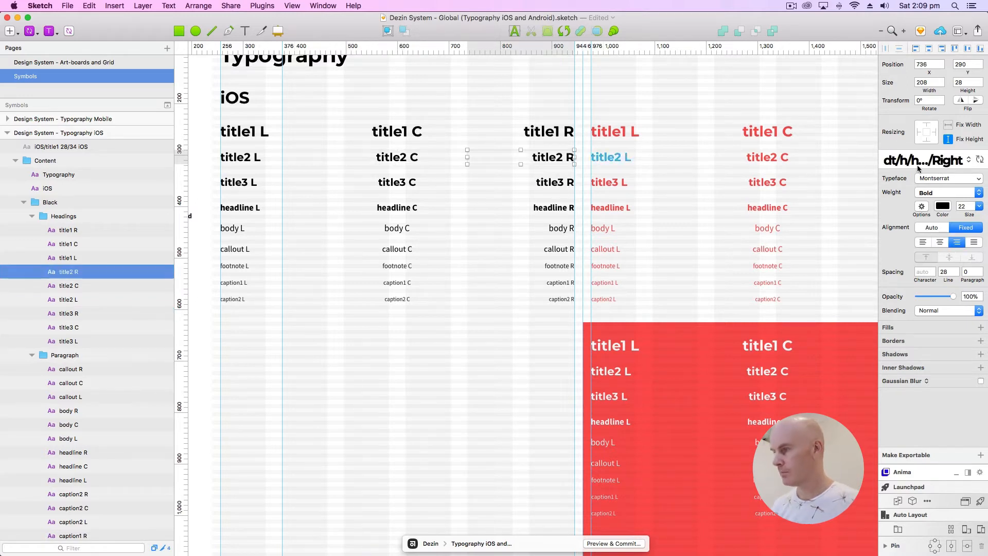
left_click(938, 160)
left_click(874, 148)
left_click(922, 159)
left_click_drag(920, 159, 876, 160)
key("super+v")
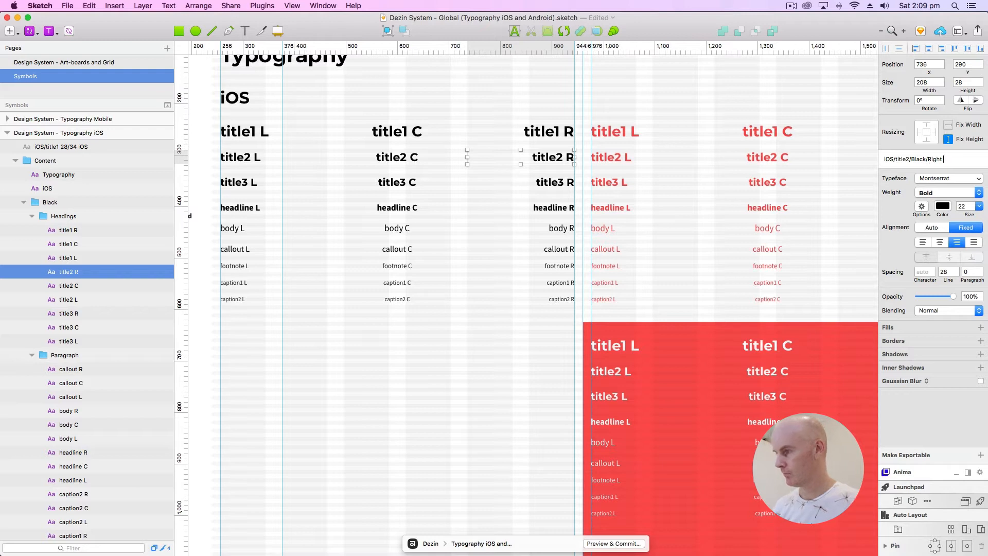
key("Return")
left_click(909, 160)
mouse_move(909, 164)
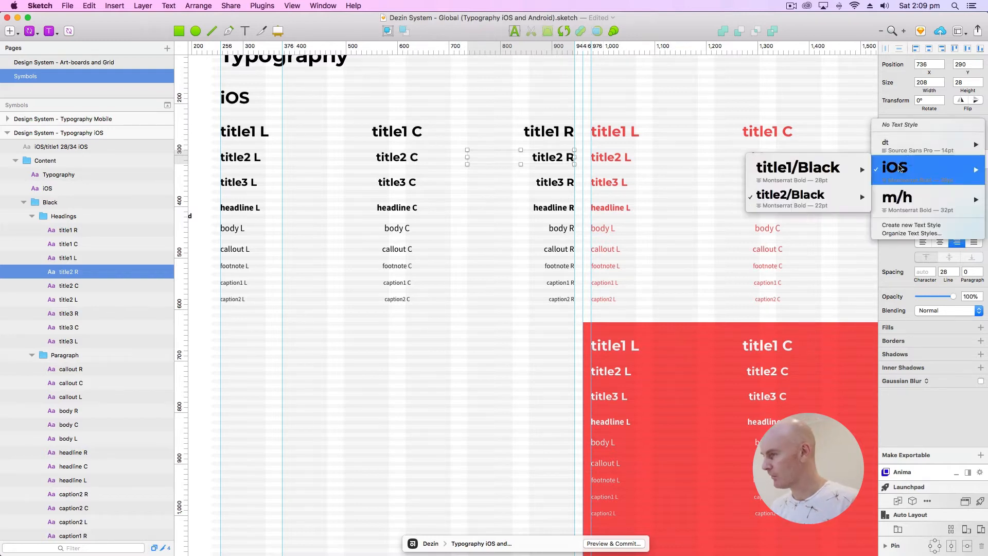
mouse_move(818, 201)
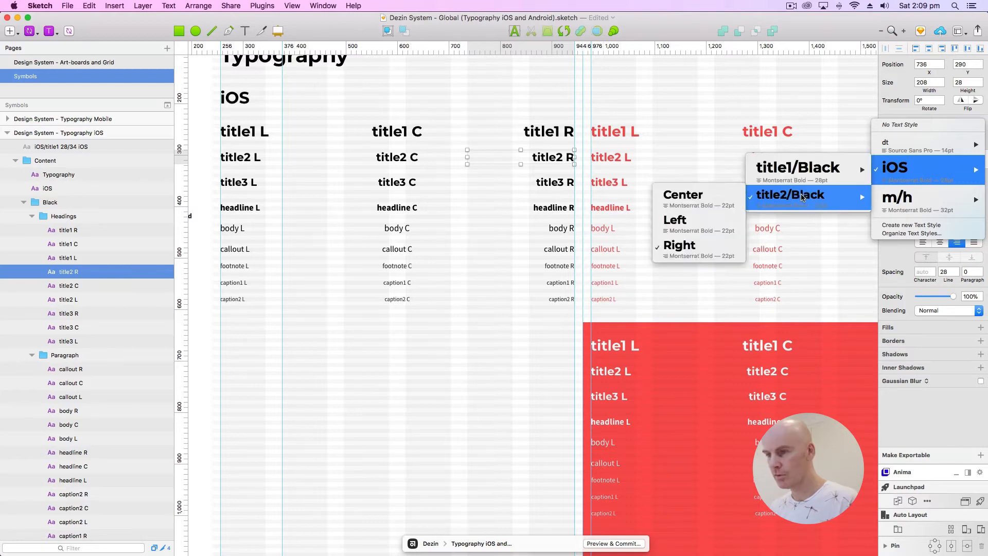
left_click(498, 191)
Step: Create a new text style named iOS/title3/Black/Left from the black title3 L heading, adapting the copied title2 prefix
left_click(241, 186)
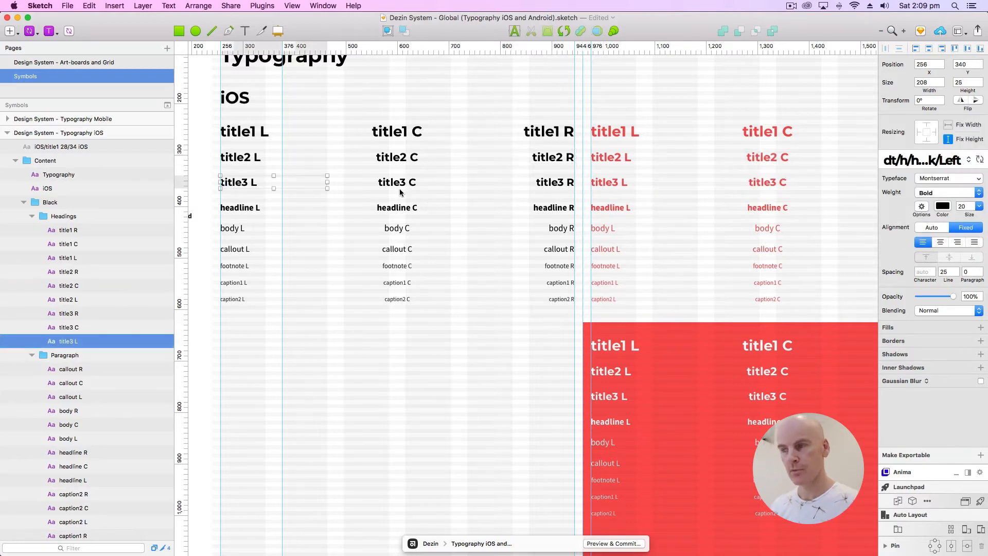
left_click(910, 166)
left_click(911, 245)
left_click(916, 159)
left_click_drag(922, 159, 884, 159)
key("super+v")
type("/")
left_click(907, 159)
key("BackSpace")
type("3")
left_click(930, 159)
key("BackSpace")
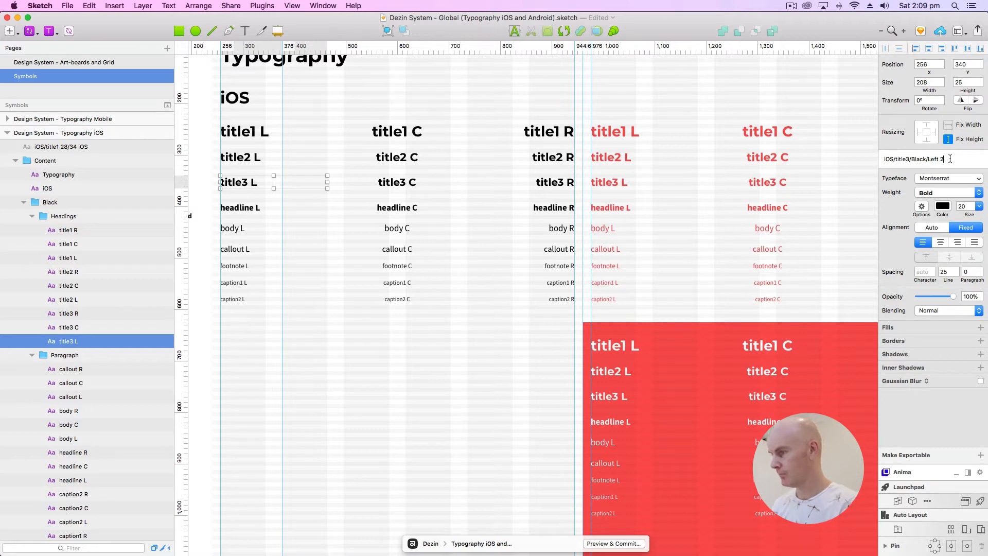
key("Return")
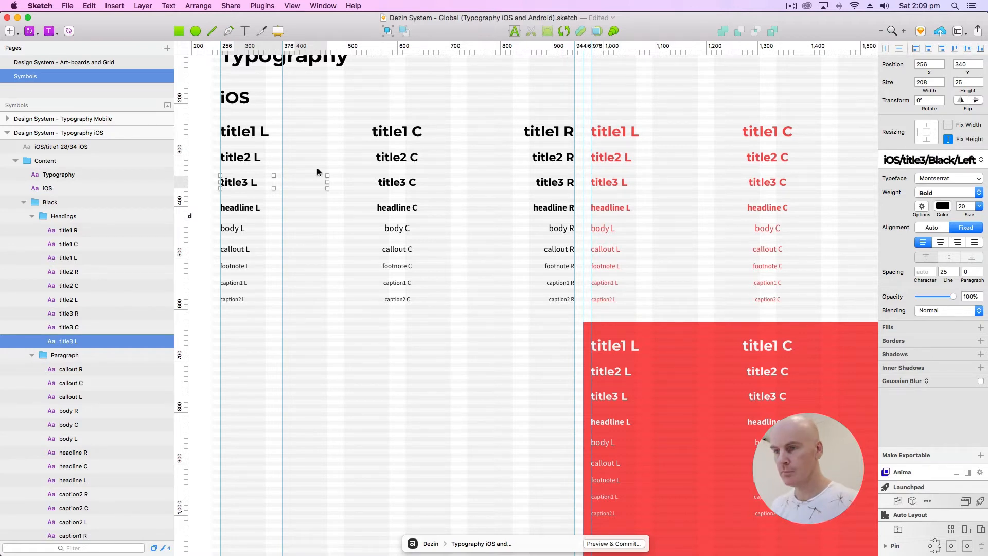
Step: Create a new text style from the black title3 C heading with the copied prefix, named iOS/title2/Black/Center
left_click(404, 186)
left_click(897, 157)
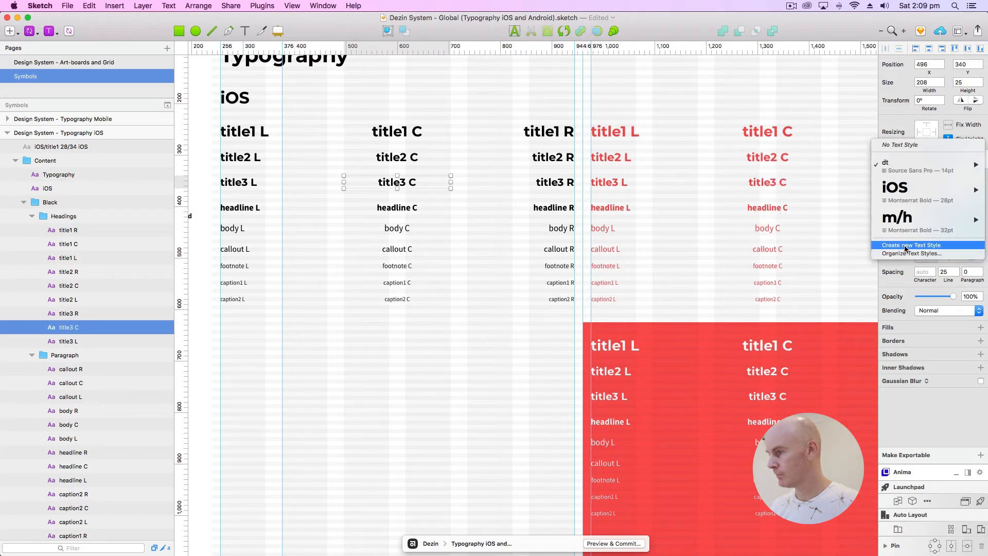
left_click(908, 249)
left_click(922, 159)
left_click_drag(921, 159, 866, 162)
type("iOS/title2/Black")
left_click(956, 161)
key("BackSpace")
key("BackSpace")
Step: Create a new text style from the black title3 R heading with the copied prefix, named iOS/title2/Black/Right
left_click(566, 187)
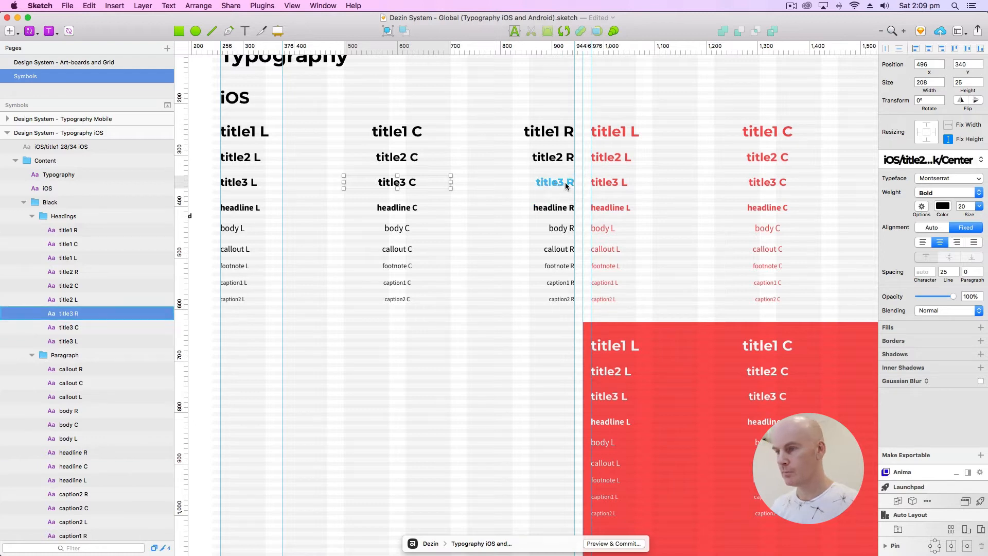
left_click(909, 158)
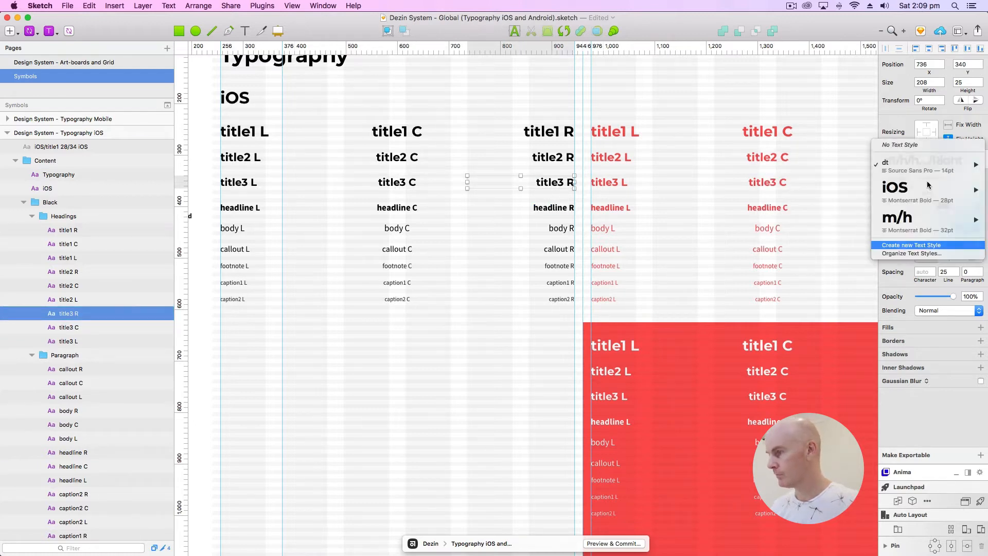
left_click(922, 245)
left_click(917, 161)
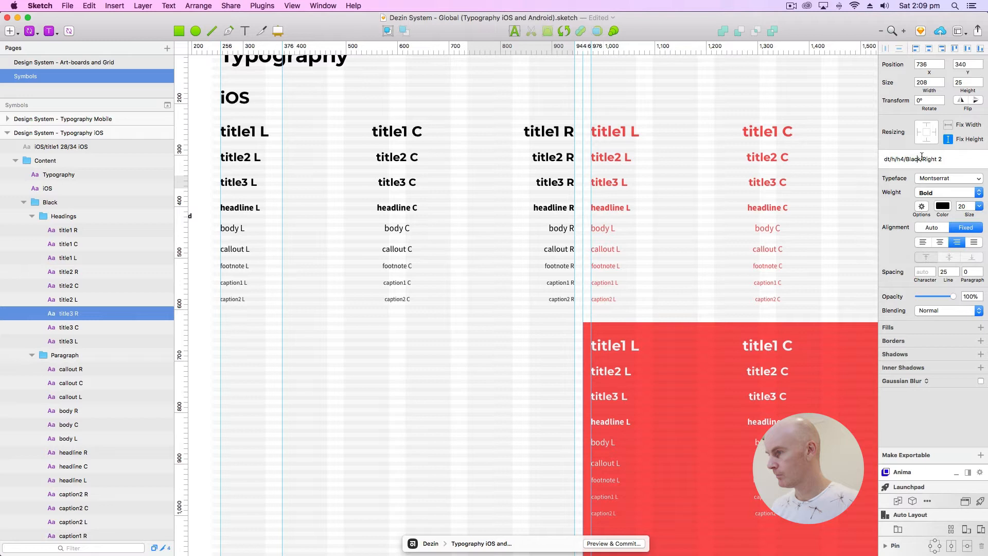
left_click_drag(922, 159, 881, 161)
key("super+v")
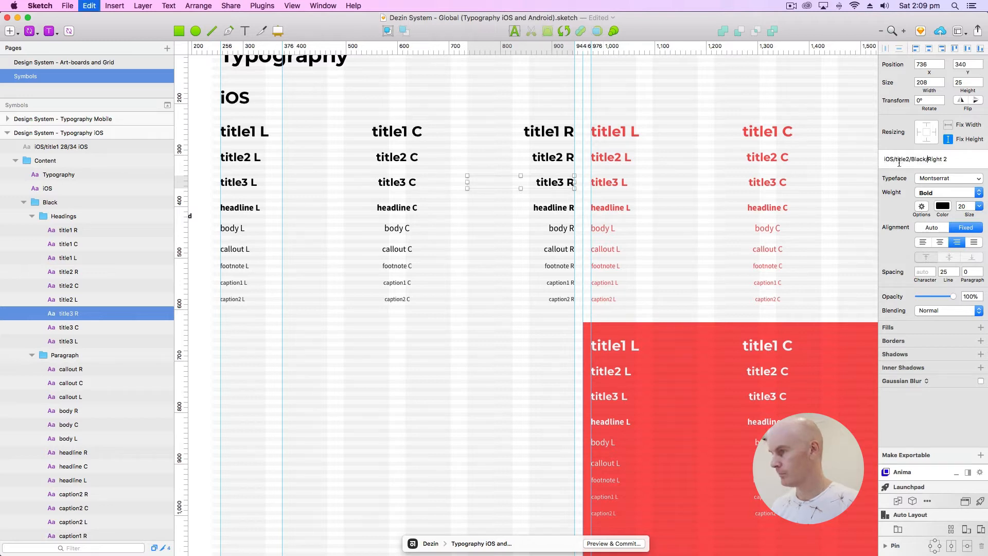
key("BackSpace")
key("BackSpace")
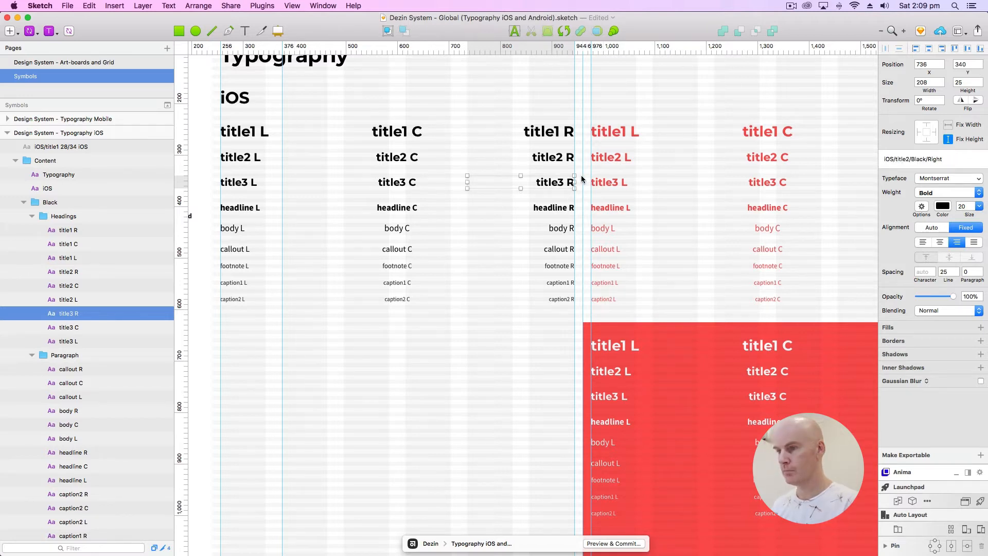
Step: Create a new text style from the black headline L sample, with the copied title2 prefix and no number suffix: iOS/title2/Black/Left
left_click(248, 208)
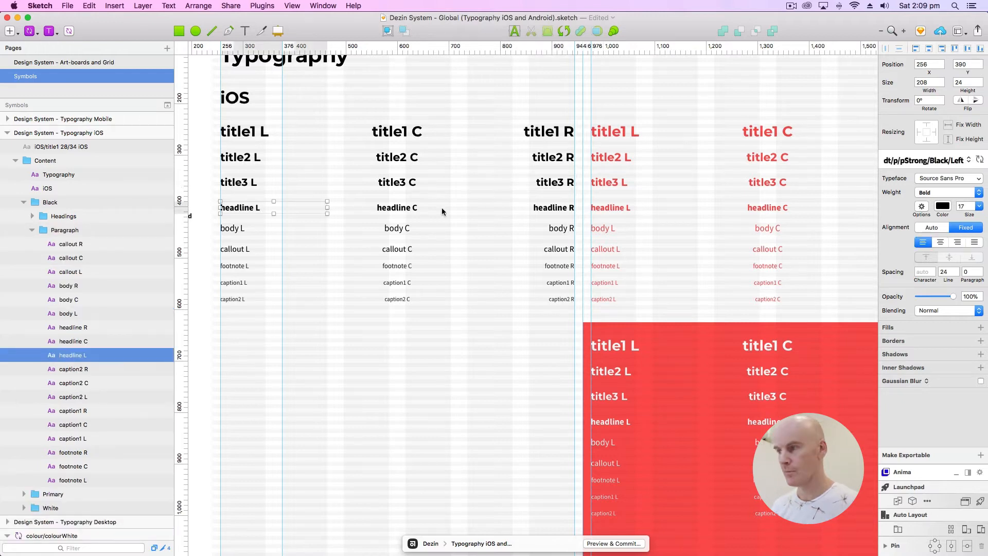
left_click(919, 162)
left_click(909, 249)
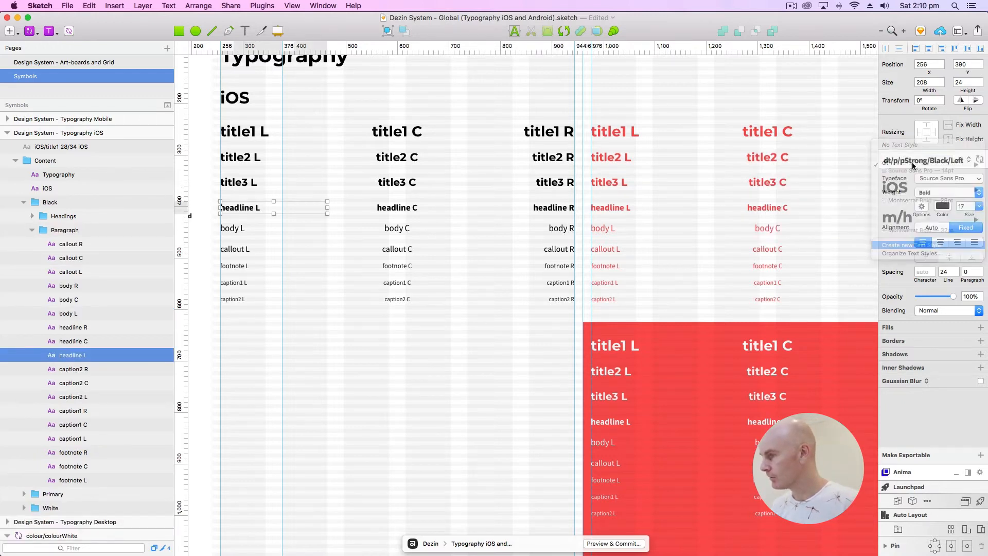
left_click_drag(891, 160, 874, 160)
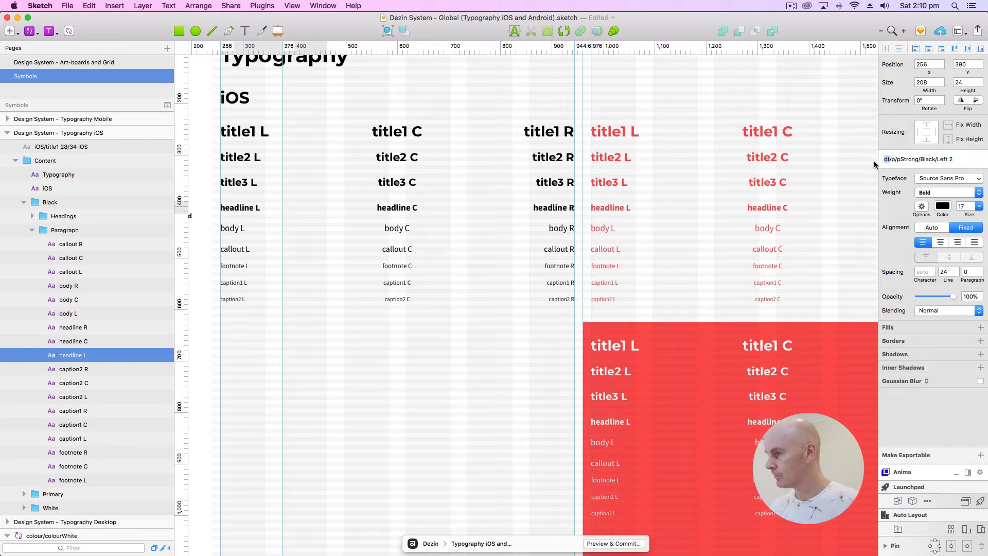
left_click(922, 160)
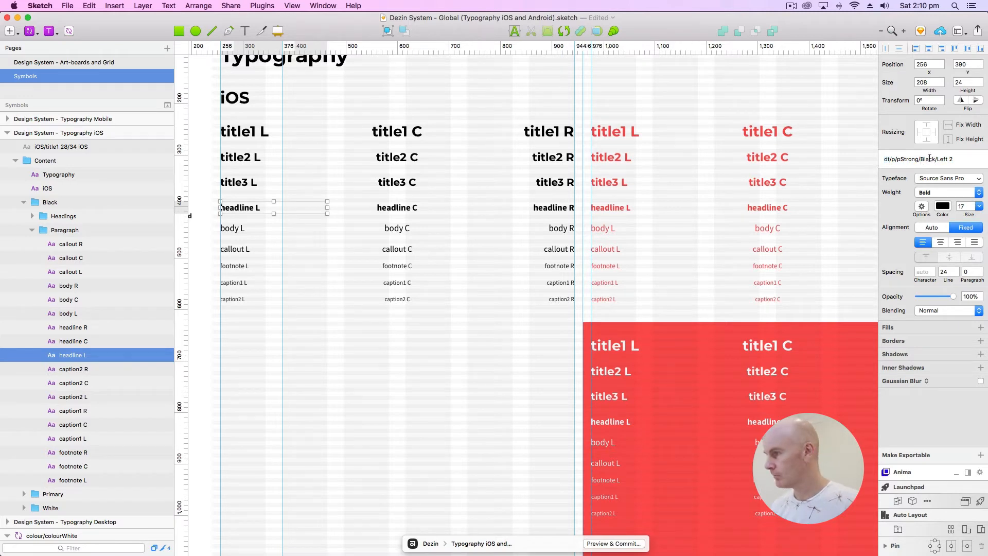
left_click_drag(933, 159, 868, 166)
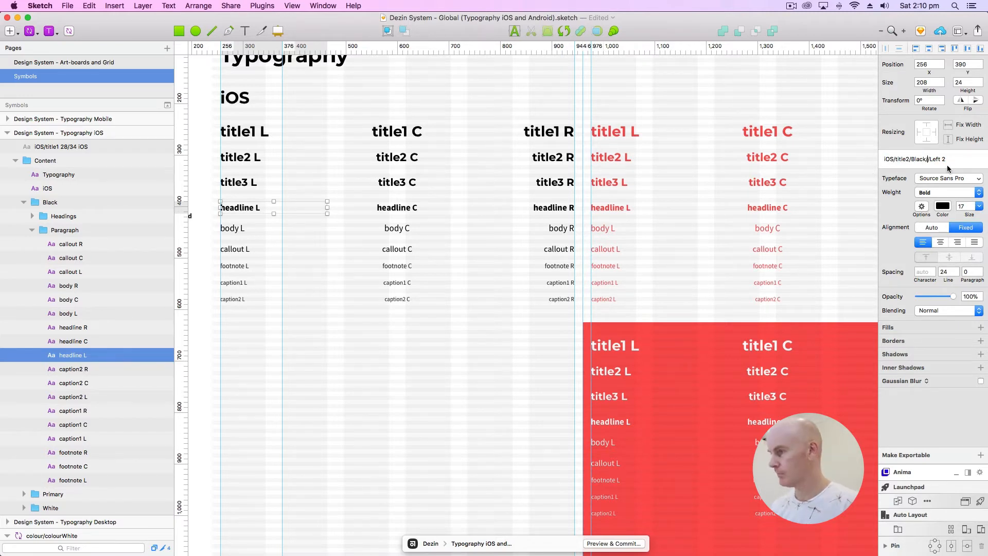
key("BackSpace")
key("BackSpace")
left_click(929, 160)
key("BackSpace")
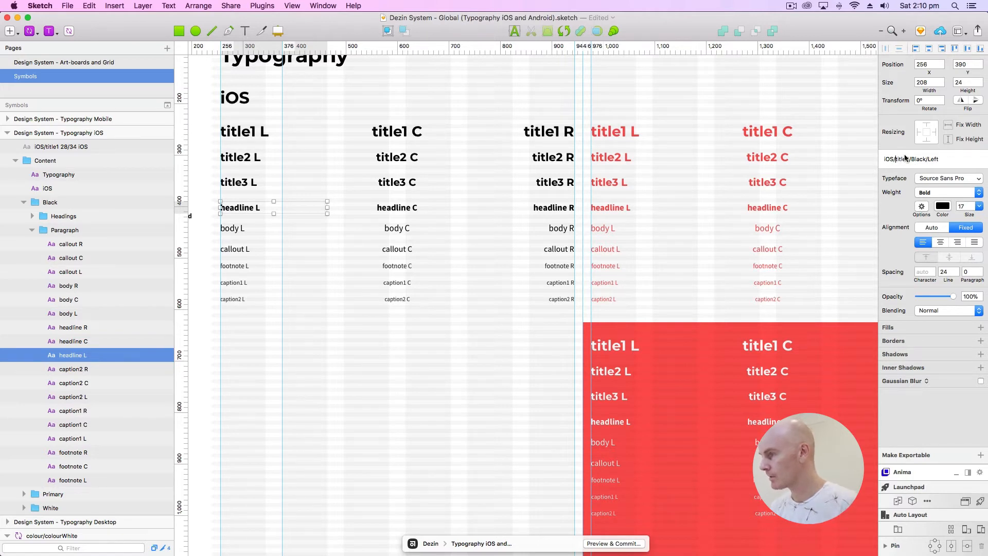
Step: Change title2 to headline so the new style is named iOS/headline/Black/Left, and copy the iOS/headline/Black/ prefix
key("BackSpace")
key("BackSpace")
key("BackSpace")
key("BackSpace")
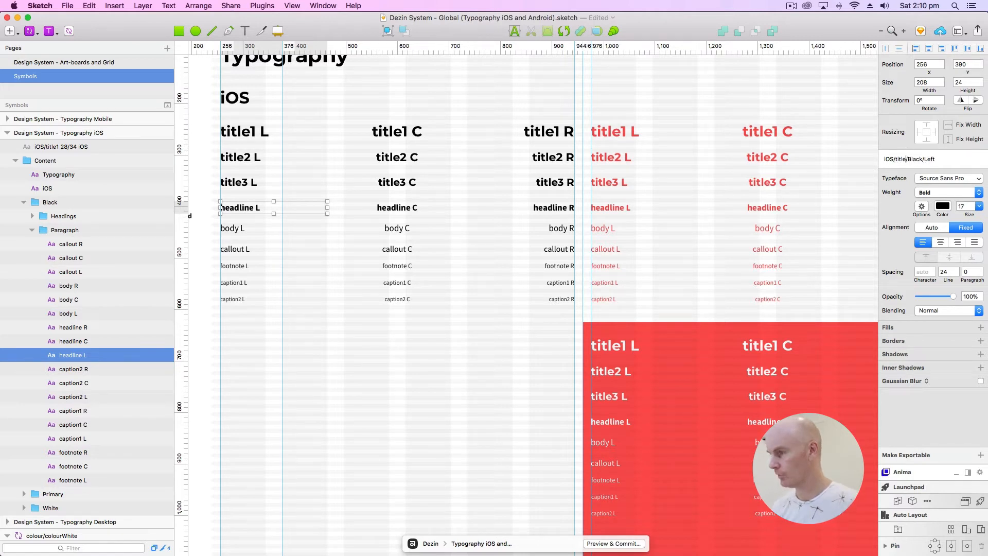
key("BackSpace")
key("BackSpace")
key("BackSpace")
type("headline")
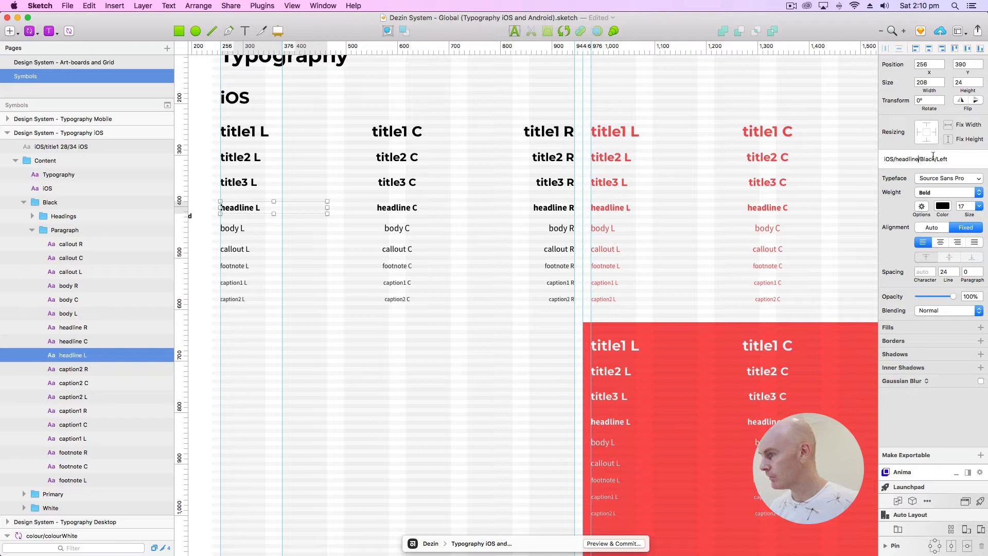
left_click_drag(936, 158, 846, 162)
key("super+c")
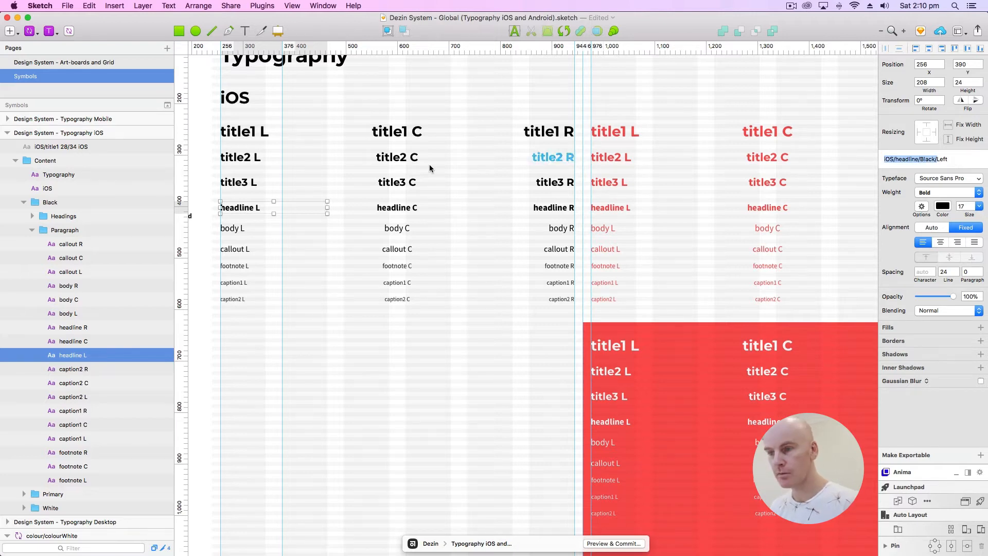
Step: Create a new text style from the black headline C sample with the copied prefix, named iOS/headline/Black/Center
left_click(406, 213)
left_click(921, 158)
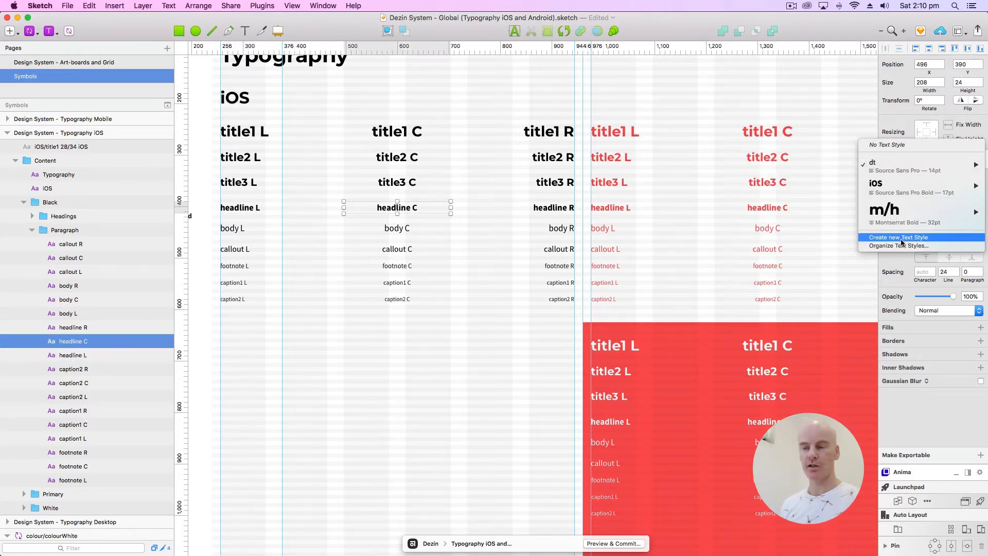
mouse_move(896, 185)
mouse_move(795, 206)
left_click(389, 206)
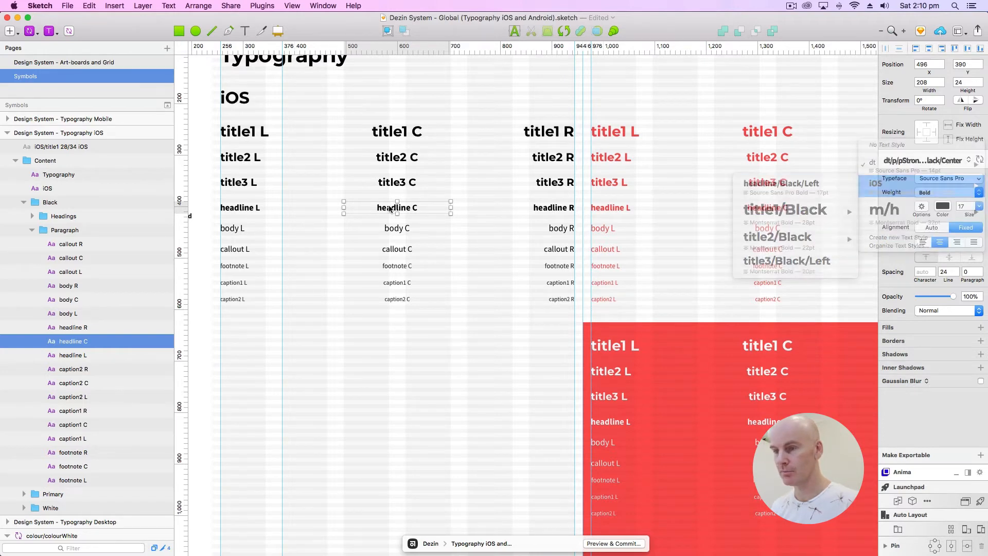
left_click(936, 163)
left_click(900, 239)
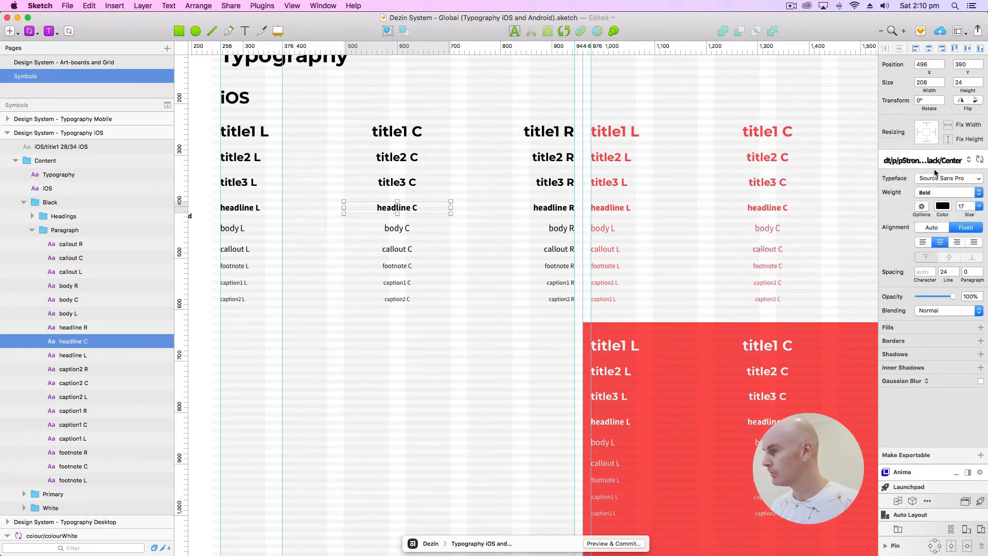
key("super+v")
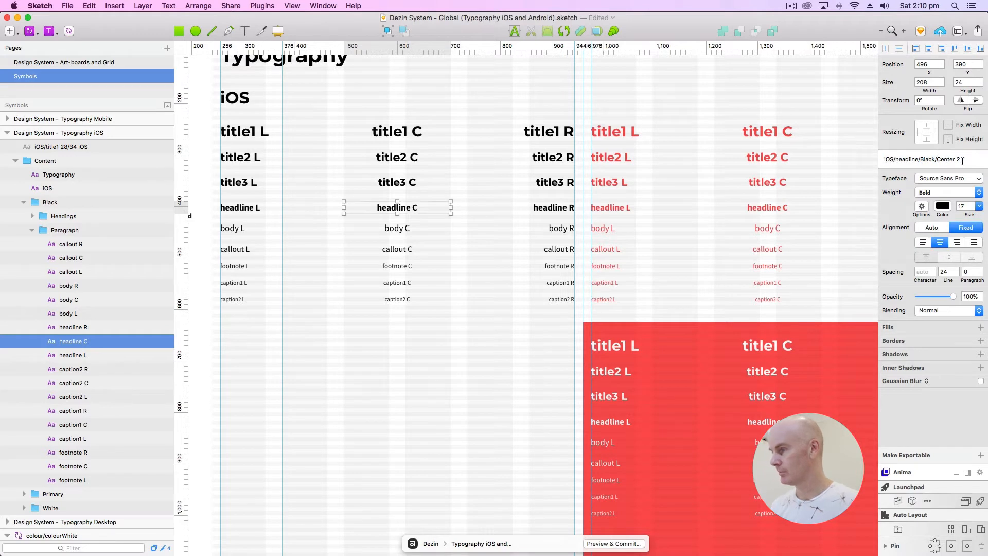
key("Return")
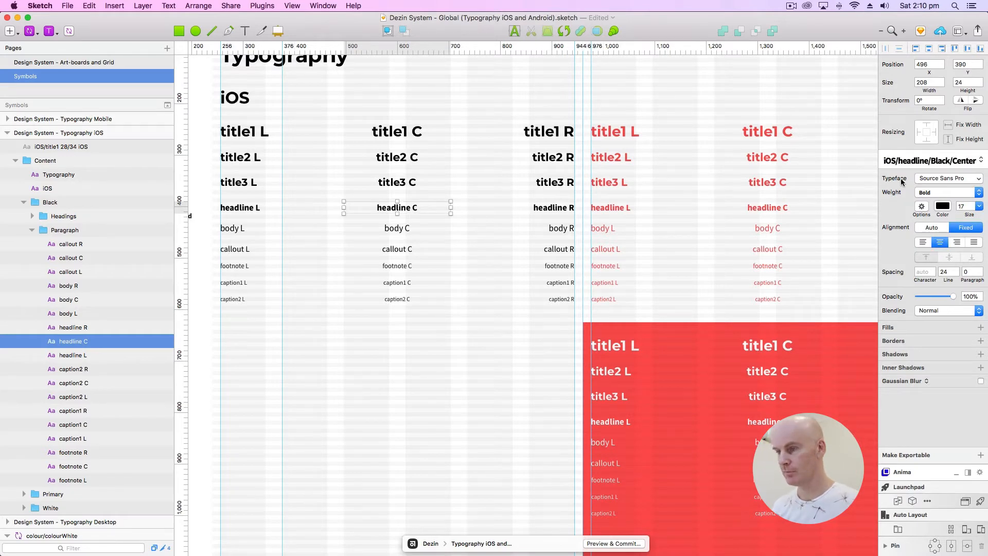
Step: Create a new text style from the black headline R sample with the copied prefix, named iOS/headline/Black/Right
left_click(553, 207)
left_click(932, 160)
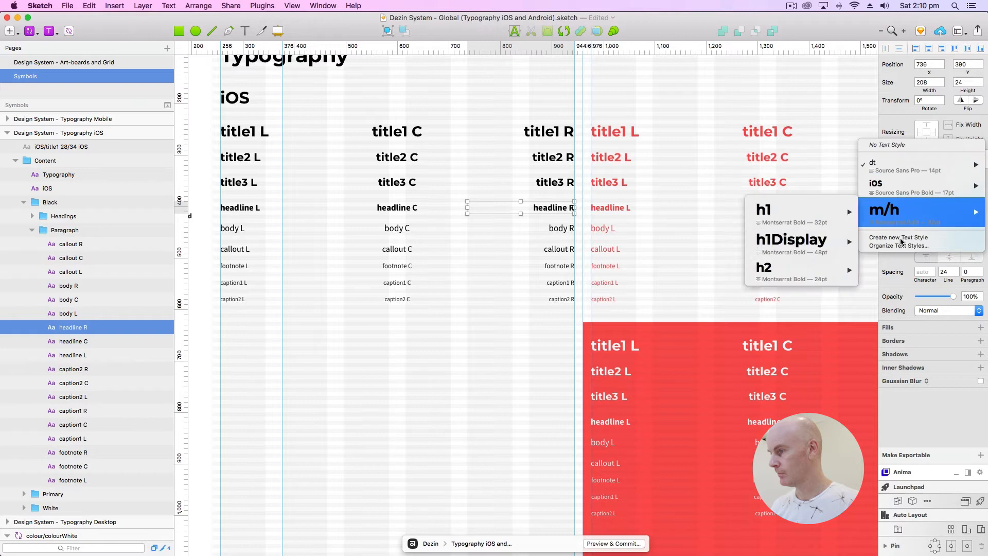
left_click(900, 237)
left_click(920, 159)
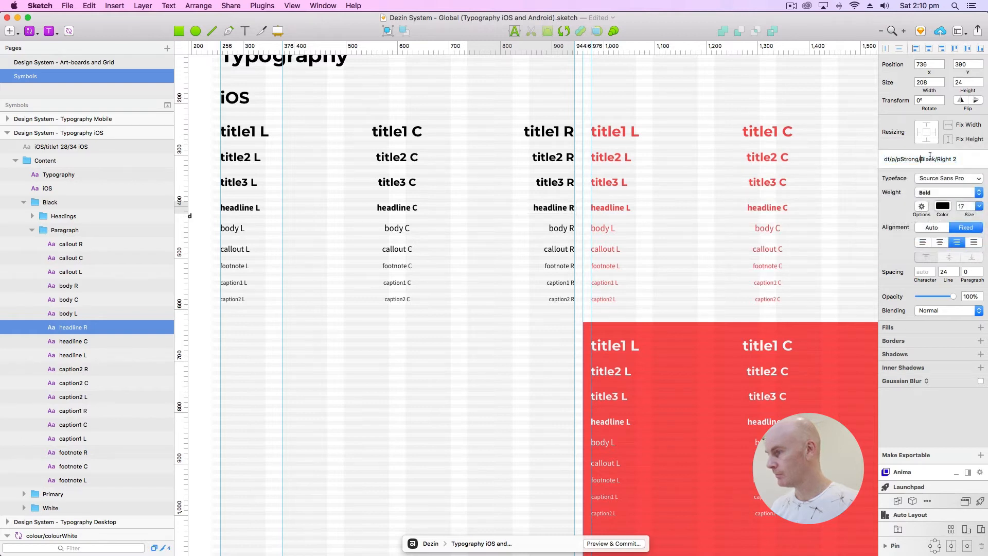
left_click_drag(937, 159, 859, 165)
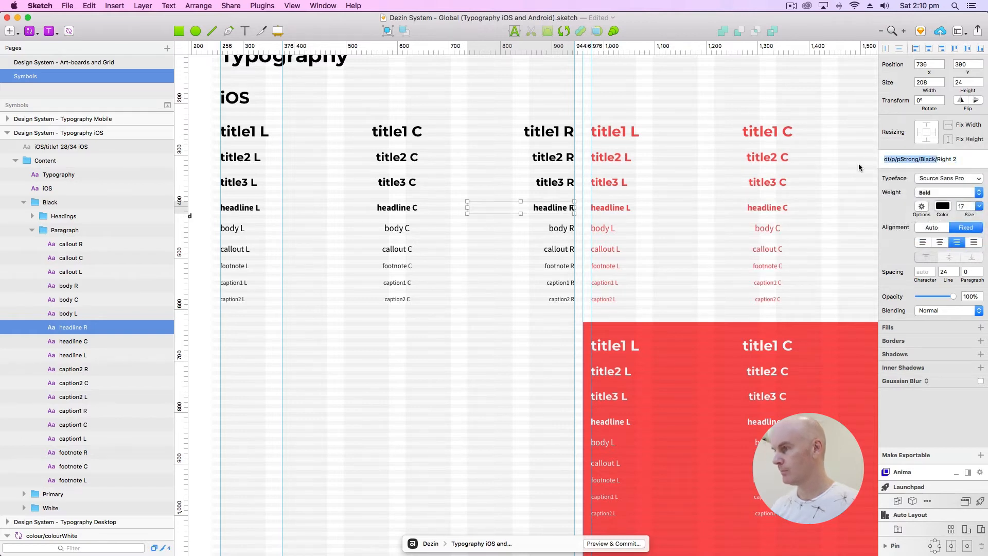
key("super+v")
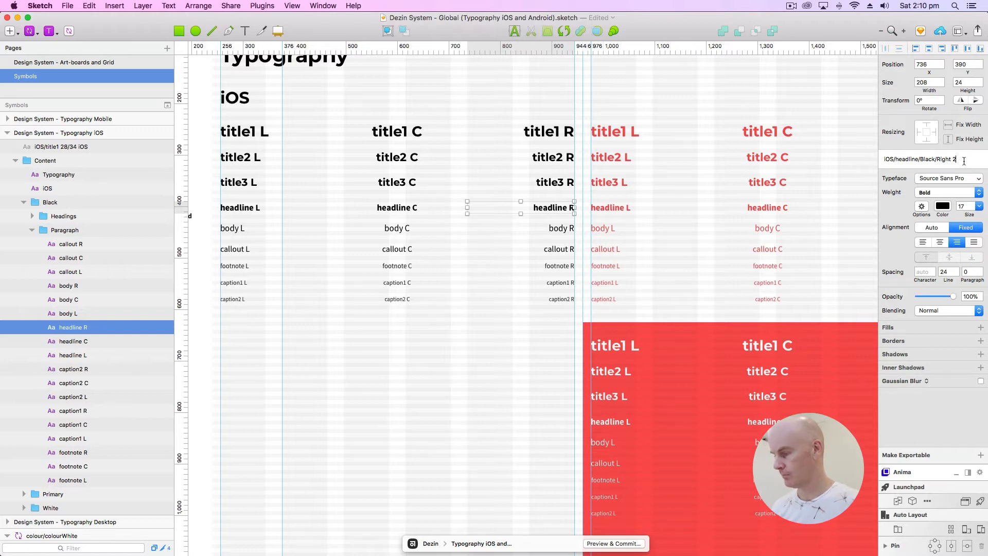
key("Return")
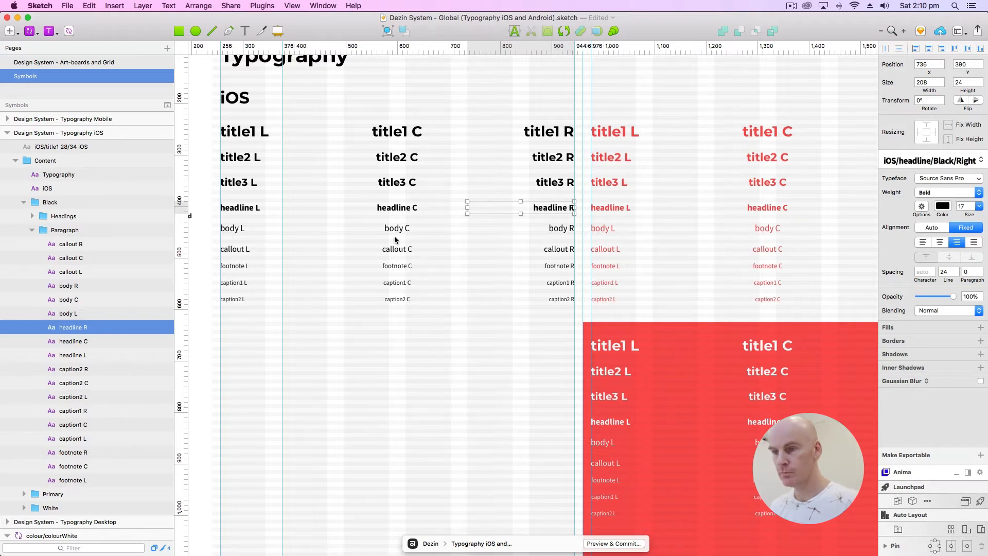
Step: Create a new text style from the black body L sample, replacing its dt/p/p/Black/ prefix with the copied iOS/headline/Black/ prefix
left_click(233, 228)
left_click(969, 161)
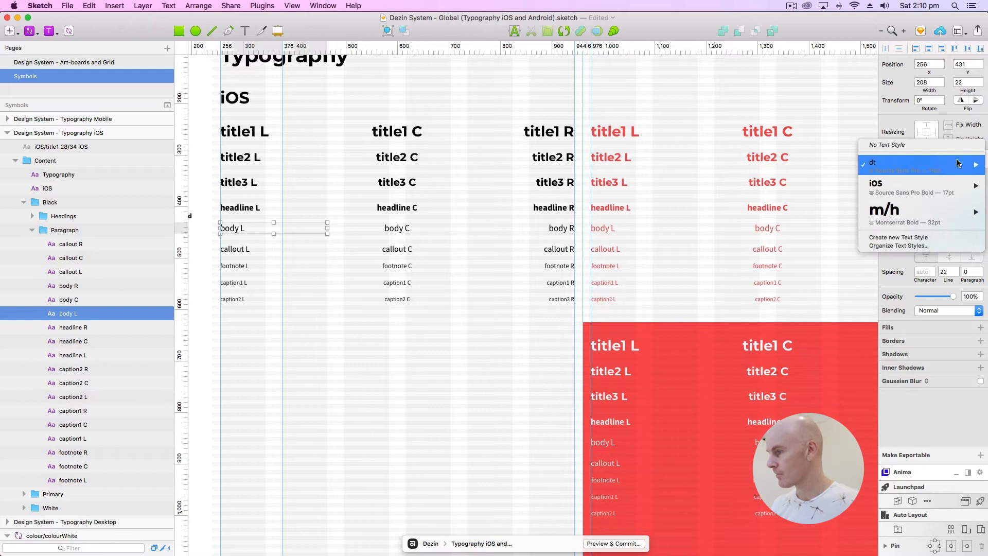
left_click(921, 236)
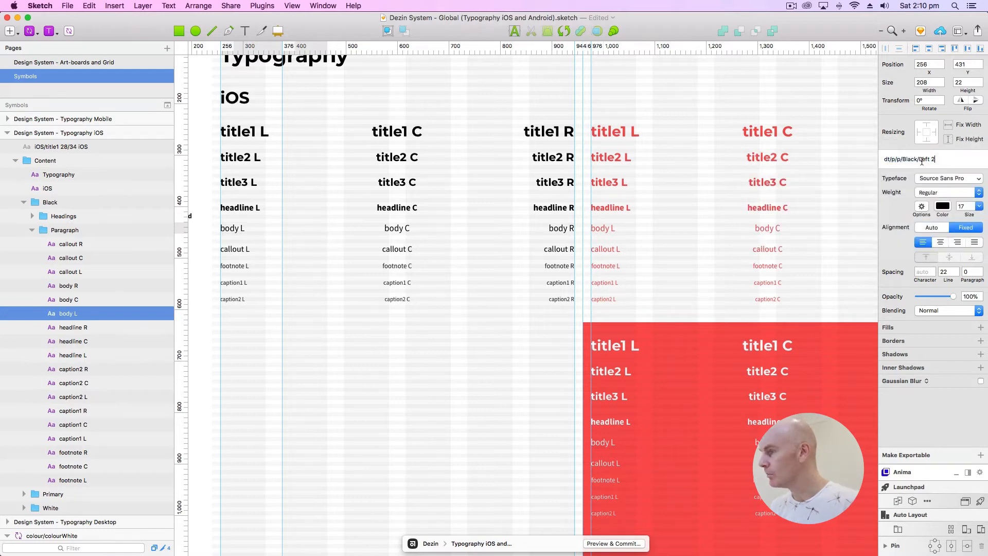
left_click_drag(918, 159, 884, 159)
type("iOS/headline/Black")
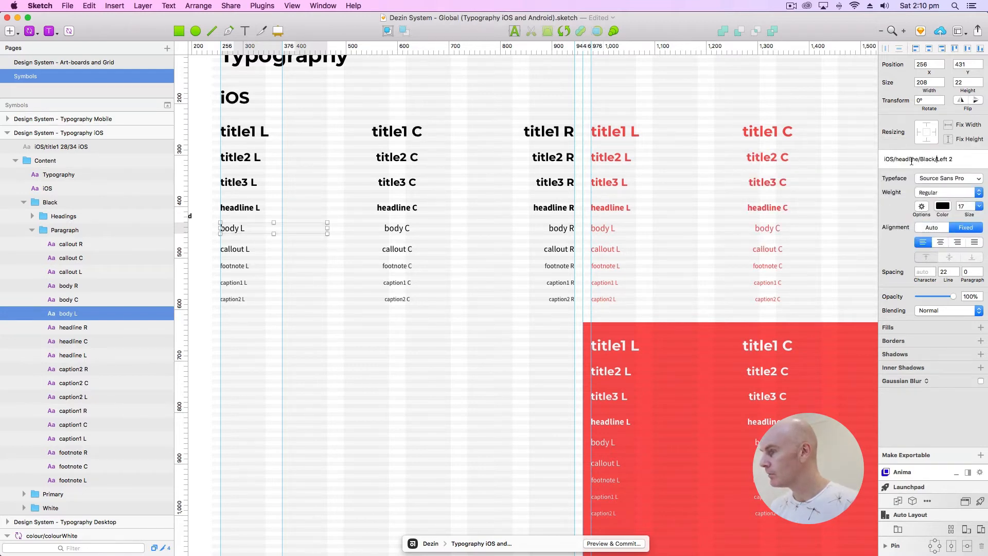
Step: Change headline to body so the new style is named iOS/body/Black/Left, and copy the iOS/body/Black/ prefix
key("BackSpace")
key("BackSpace")
key("BackSpace")
key("BackSpace")
key("BackSpace")
key("BackSpace")
key("BackSpace")
key("BackSpace")
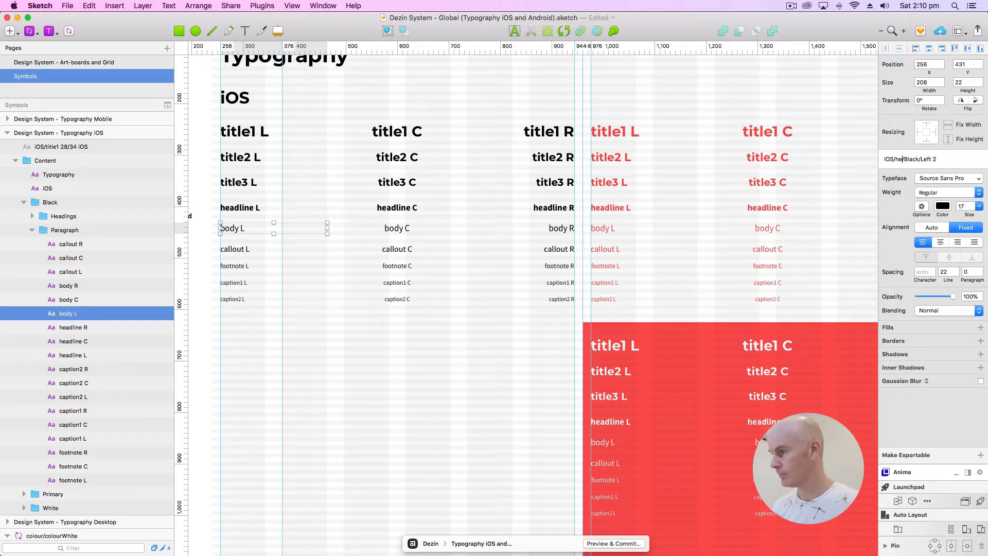
type("body")
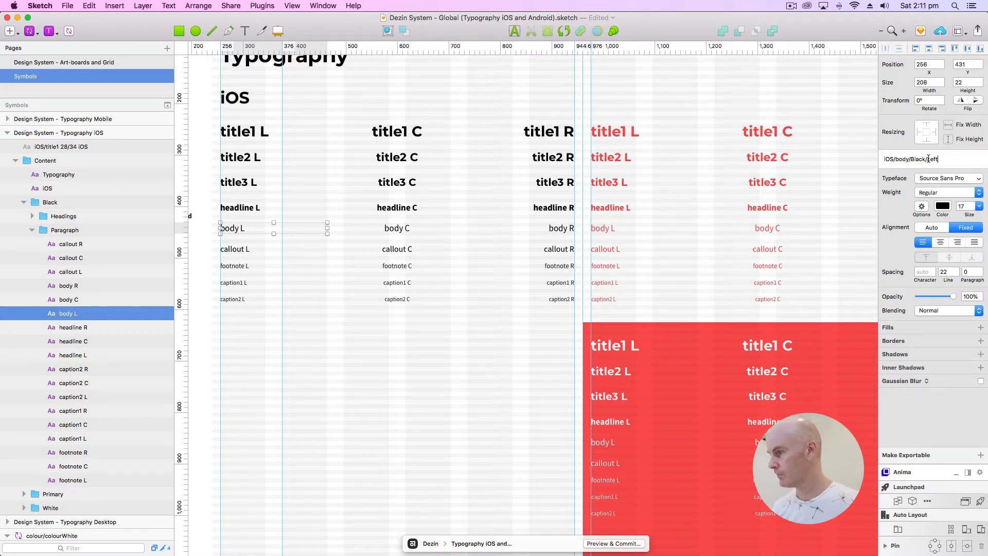
left_click_drag(928, 158, 826, 158)
key("super+c")
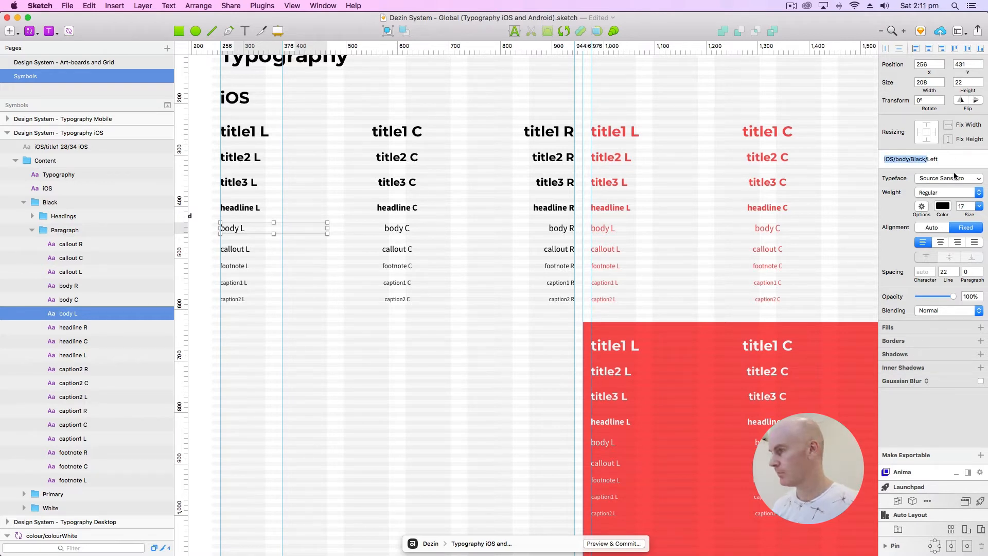
Step: Create a new text style from the black body C sample with the copied prefix, named iOS/body/Black/Center
left_click(393, 228)
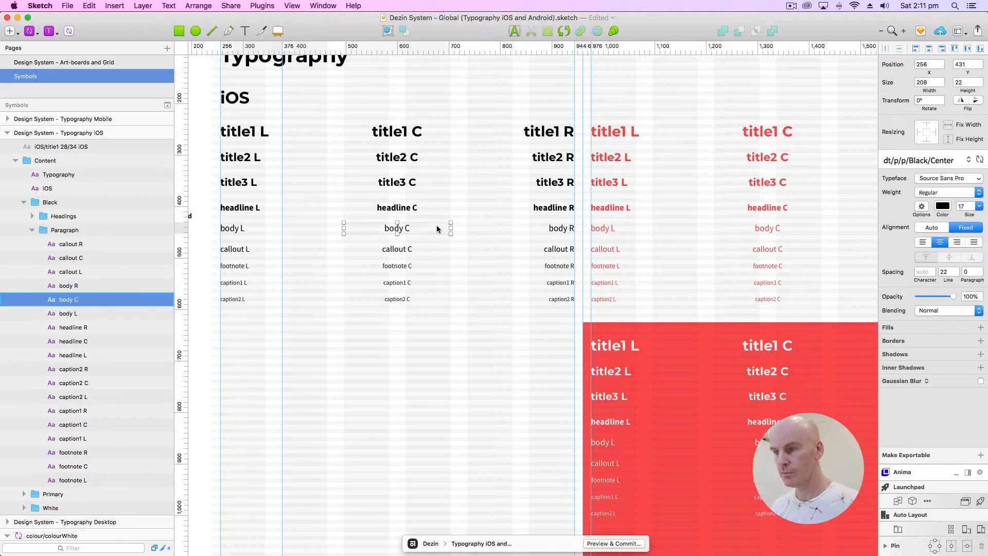
left_click(932, 159)
left_click(911, 227)
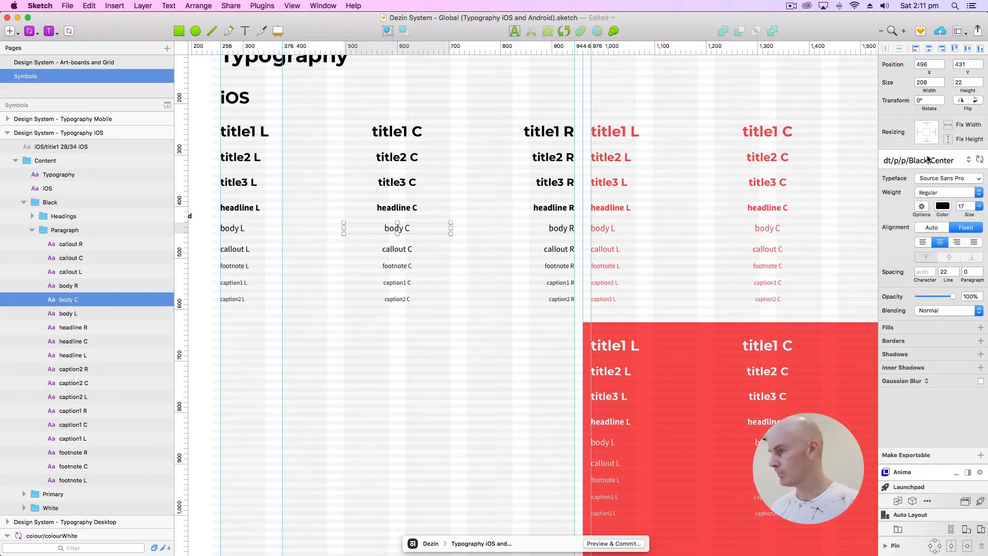
left_click_drag(919, 159, 883, 159)
key("super+v")
key("BackSpace")
key("BackSpace")
key("Return")
Step: Create a new text style from the black body R sample with the copied prefix, named iOS/body/Black/Right
left_click(562, 228)
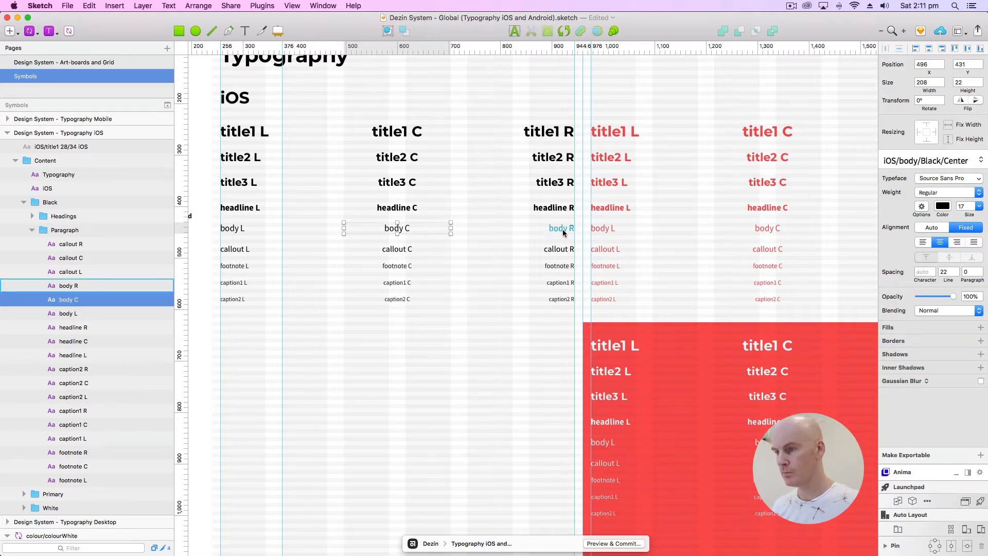
left_click(931, 163)
mouse_move(917, 164)
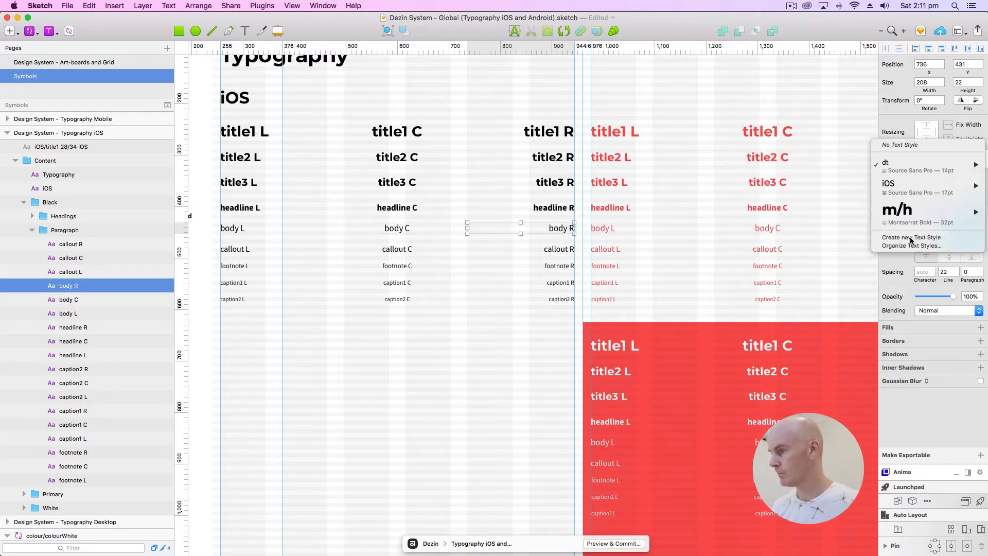
left_click(911, 237)
left_click(921, 158)
key("shift+super+Left")
type("iOS/body/Black/Right")
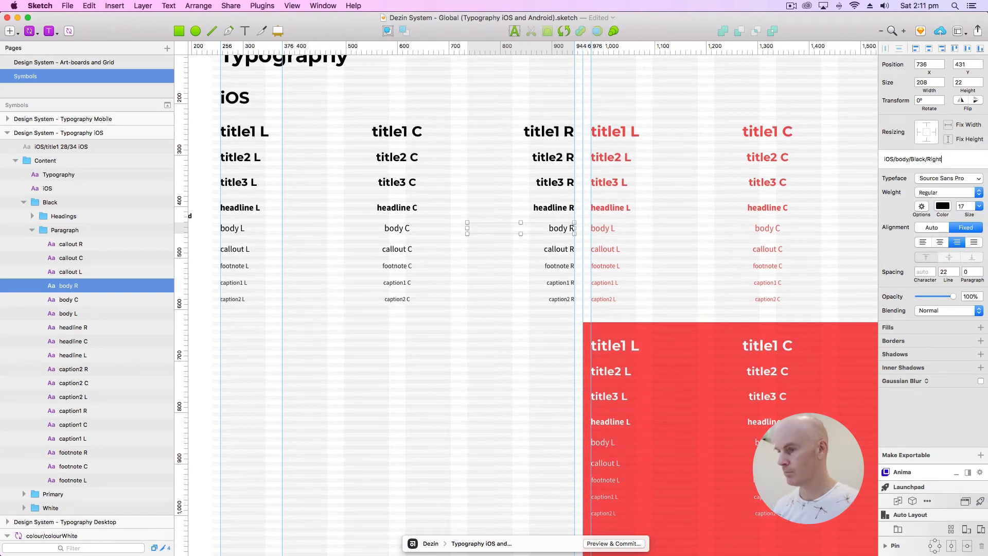
Step: Create a new text style from the black callout L sample, replacing its dt/p/p/Black/ prefix with the copied iOS/body/Black/ prefix
left_click(236, 249)
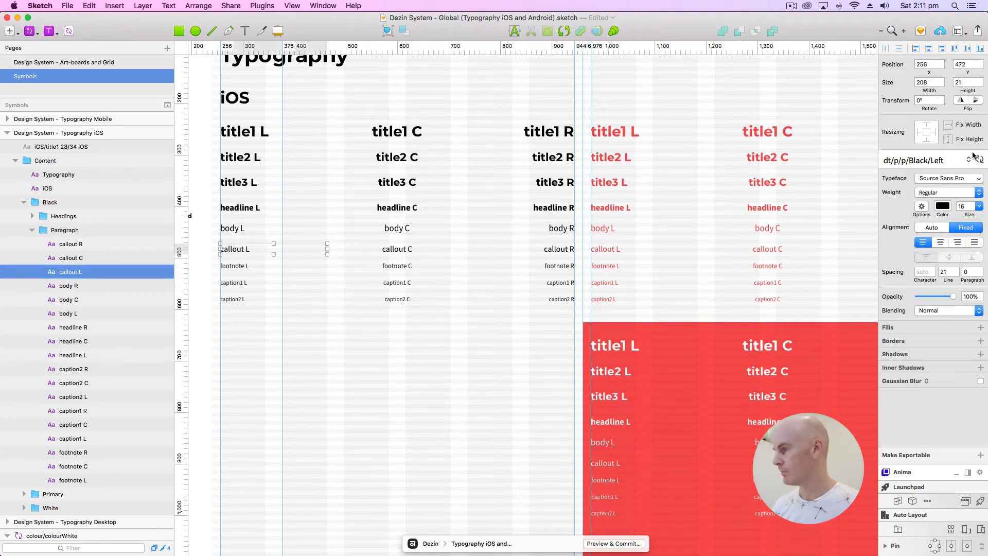
left_click(937, 161)
left_click(911, 238)
left_click(922, 158)
key("shift+super+Left")
key("super+v")
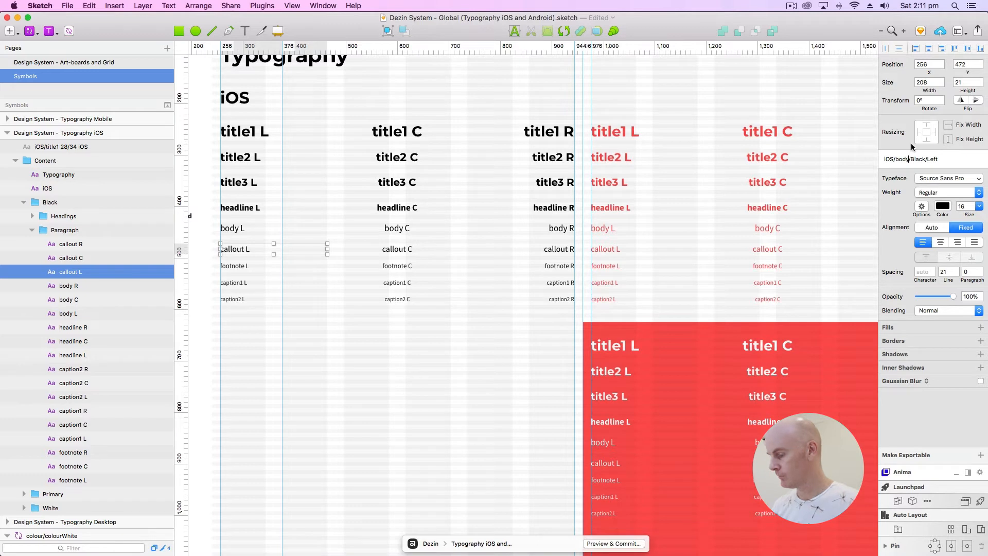
Step: Change body to callout so the new style is named iOS/callout/Black/Left, and copy the iOS/callout/Black/ prefix
key("BackSpace")
key("BackSpace")
key("BackSpace")
key("BackSpace")
type("callout")
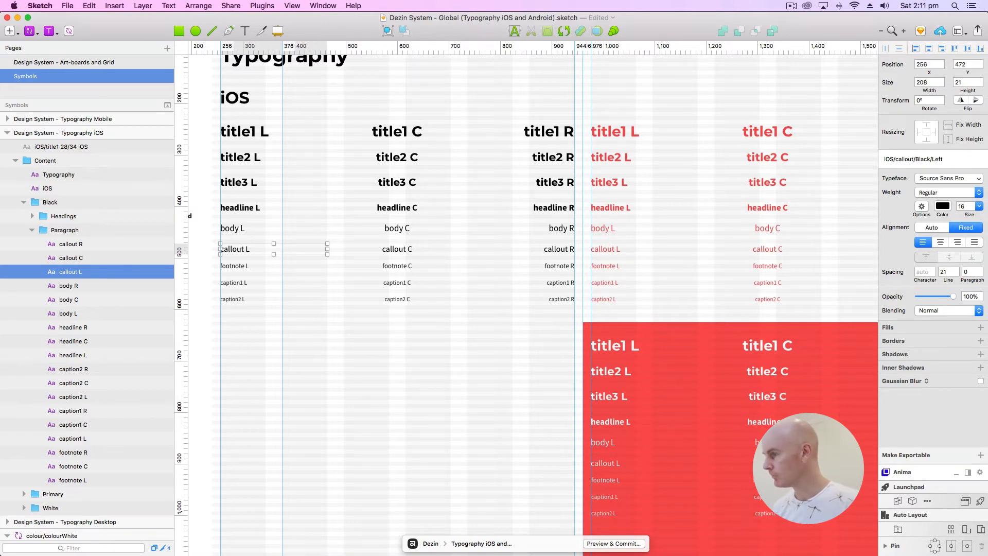
left_click_drag(932, 159, 830, 165)
key("super+c")
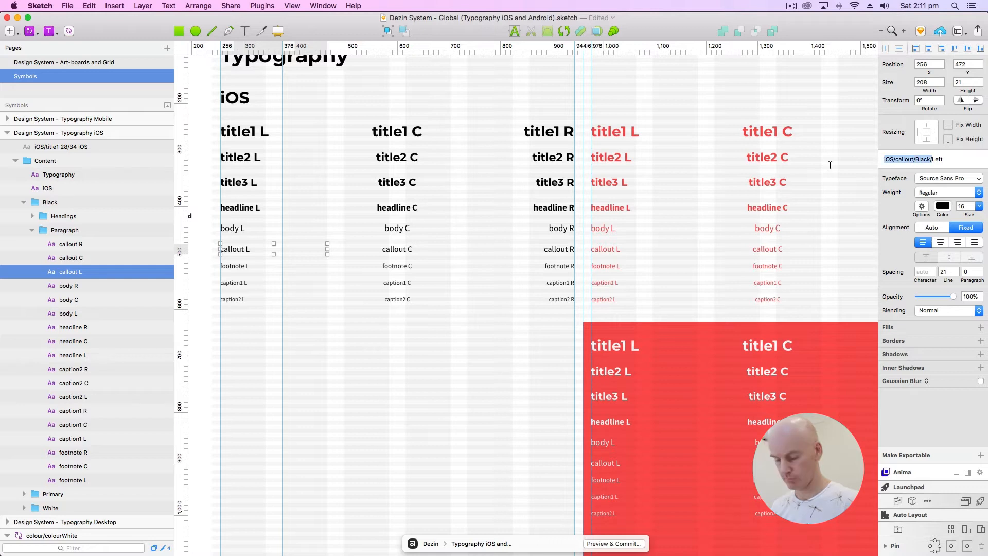
Step: Create a new text style from the black callout C sample with the copied prefix, named iOS/callout/Black/Center
left_click(396, 249)
left_click(937, 159)
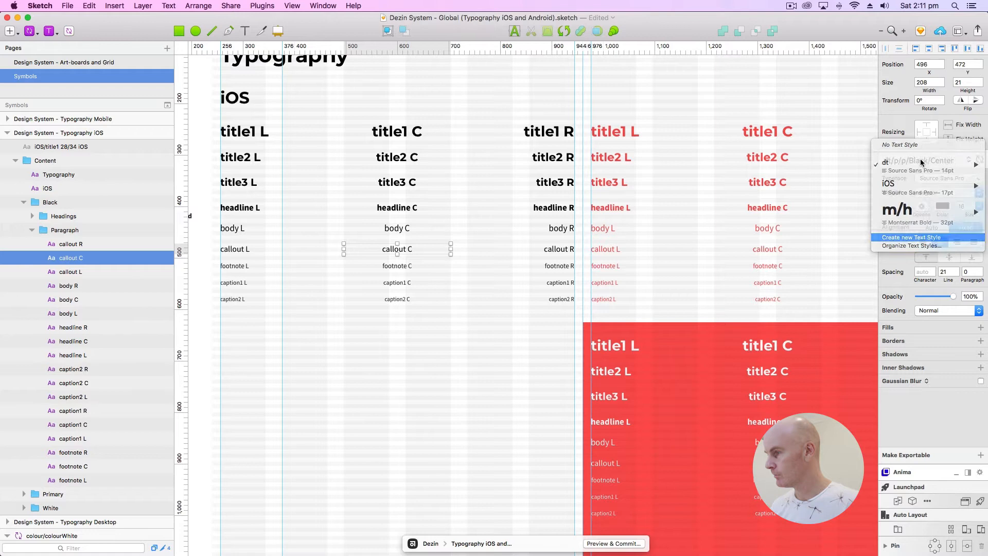
left_click(920, 243)
left_click(923, 158)
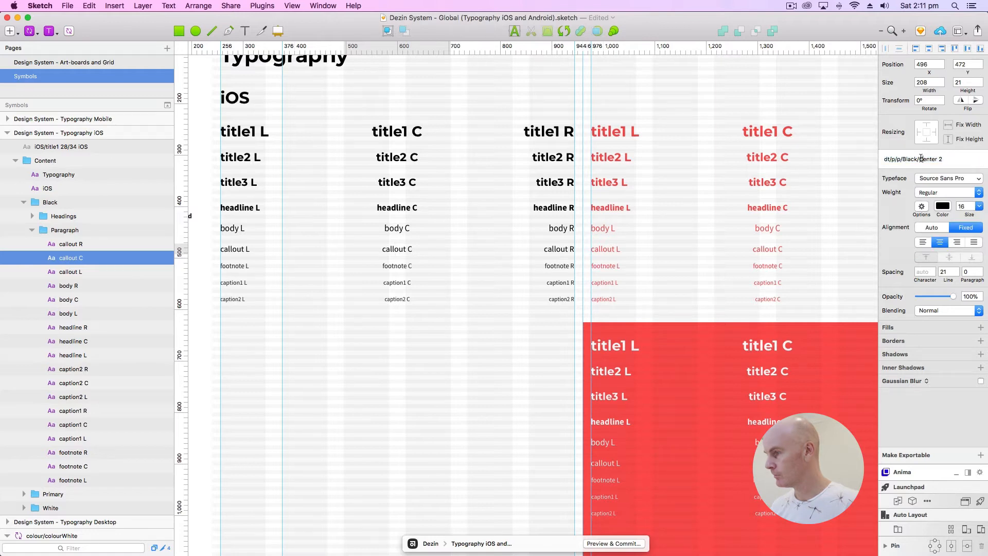
key("shift+super+Left")
key("super+v")
left_click(955, 158)
key("Return")
Step: Create a new text style from the black callout R sample with the copied prefix, named iOS/callout/Black/Right, and check the callout samples' styles
key("Tab")
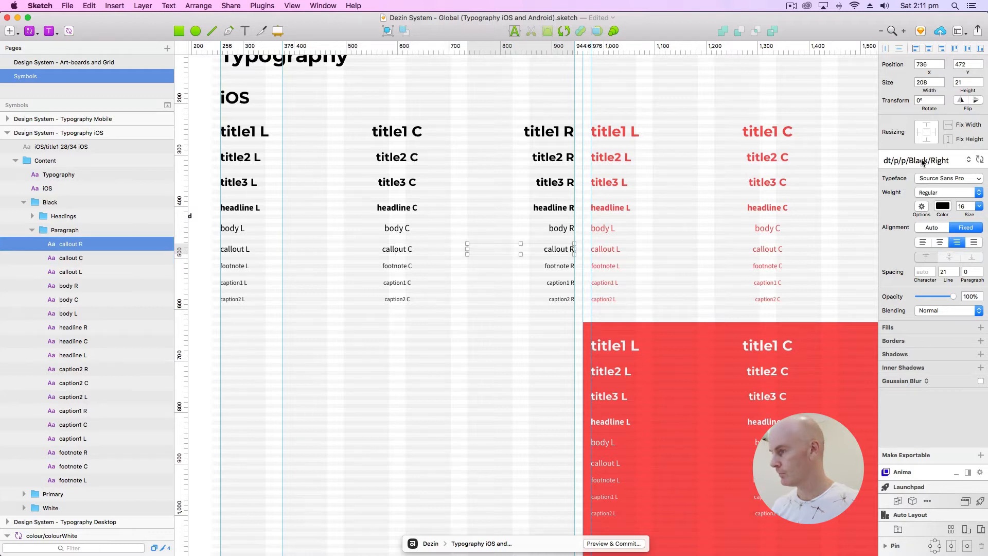
left_click(923, 162)
left_click(906, 241)
left_click(909, 162)
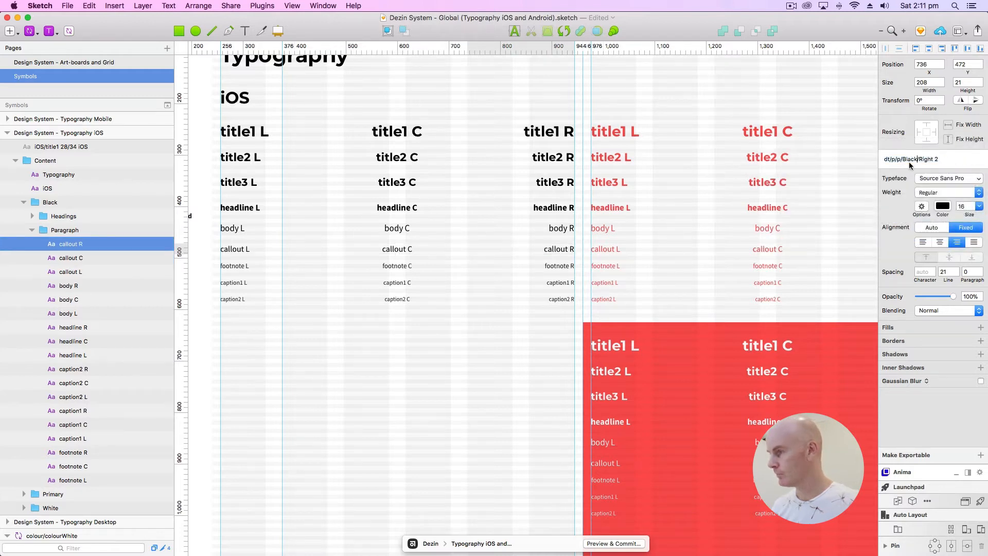
key("shift+super+Left")
key("super+v")
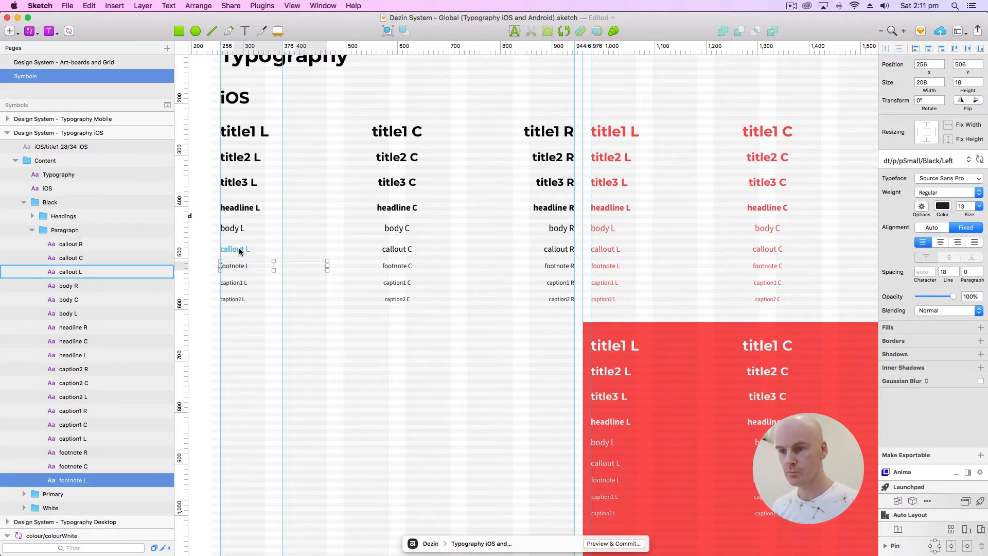
left_click(397, 250)
left_click(550, 250)
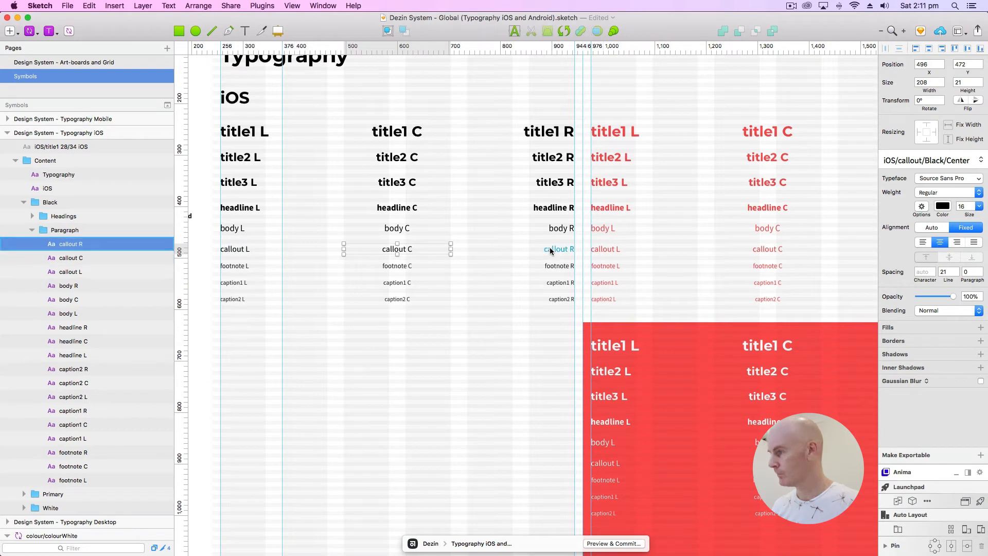
Step: Create a new text style from the black footnote L sample, replacing its dt/p/pSmall/Black/ prefix with the copied iOS/callout/Black/ prefix
left_click(240, 267)
left_click(936, 160)
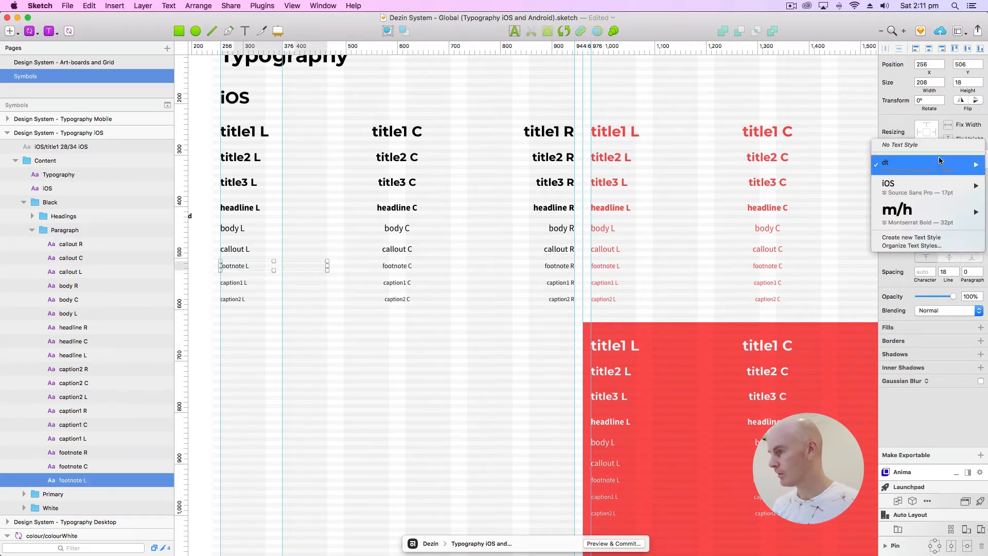
left_click(910, 237)
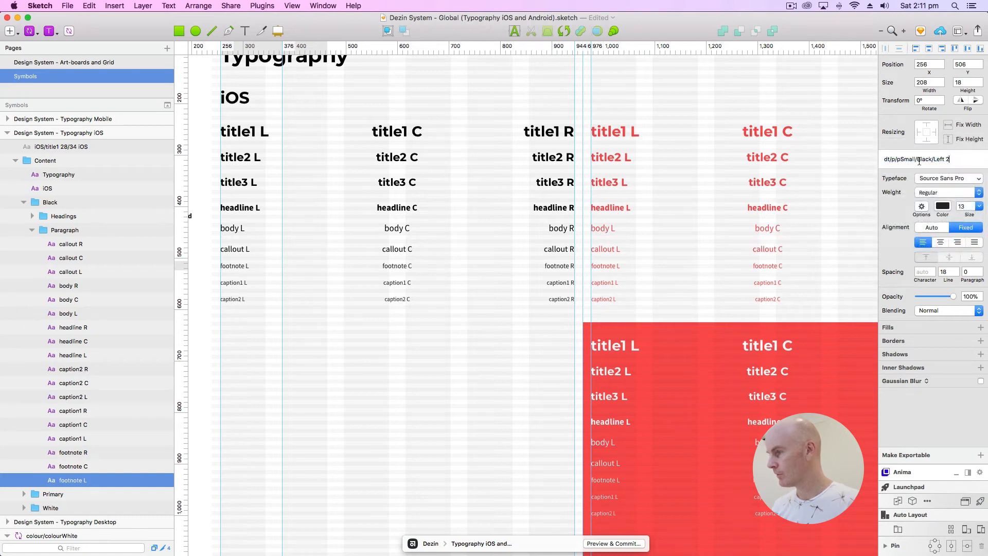
left_click_drag(934, 159, 848, 163)
key("super+v")
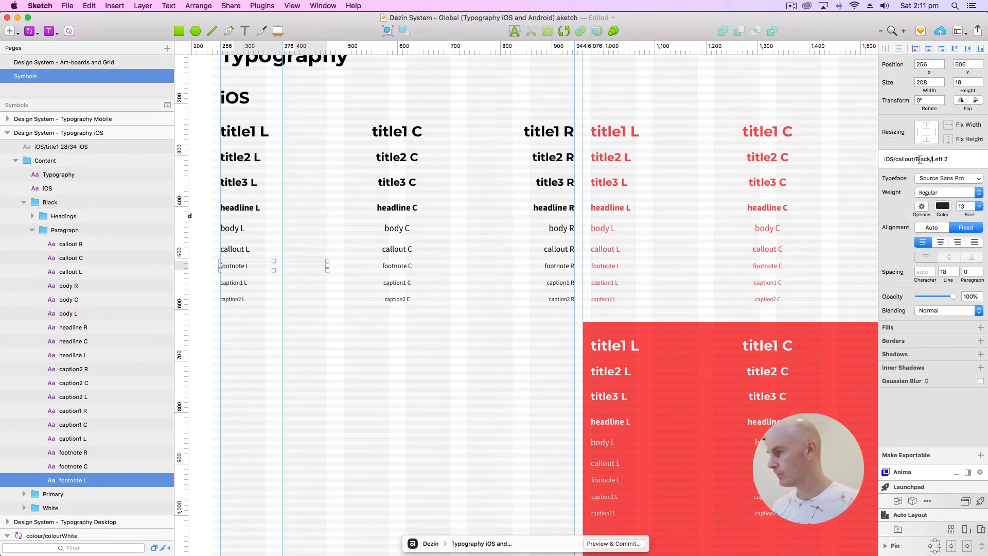
Step: Change callout to footnote so the new style is named iOS/footnote/Black/Left, and copy the iOS/footnote/Black/ prefix
key("BackSpace")
key("BackSpace")
key("BackSpace")
key("BackSpace")
key("BackSpace")
key("BackSpace")
key("BackSpace")
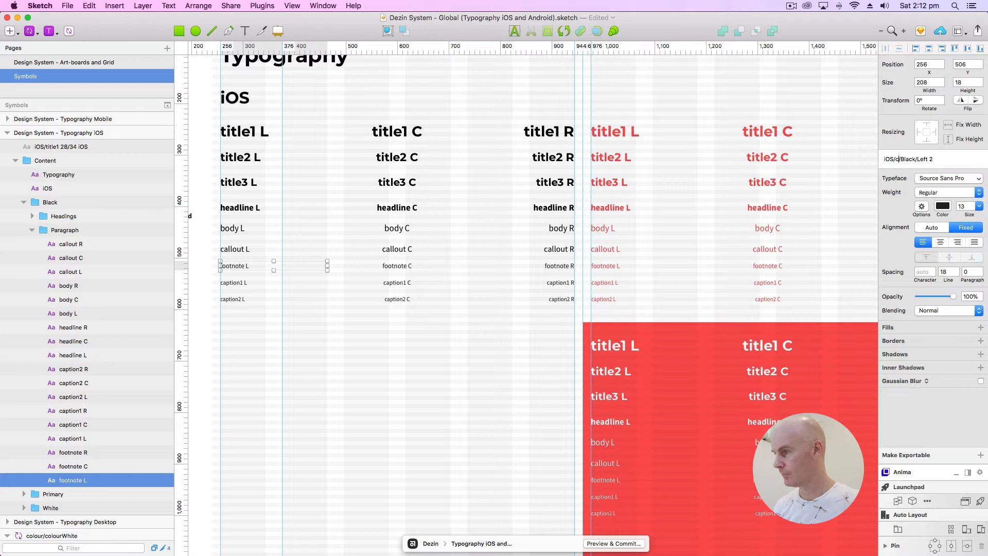
type("footnote")
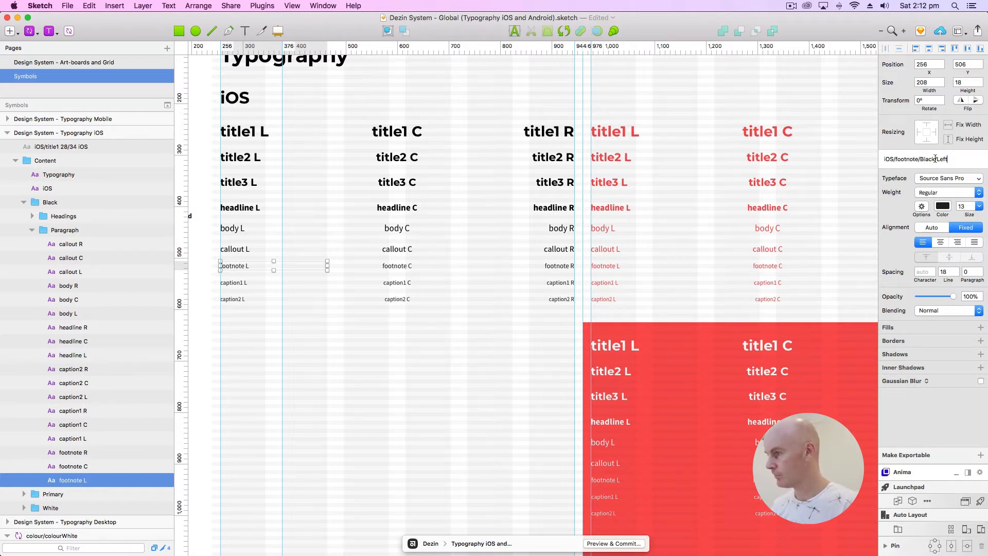
left_click_drag(938, 159, 797, 152)
key("super+c")
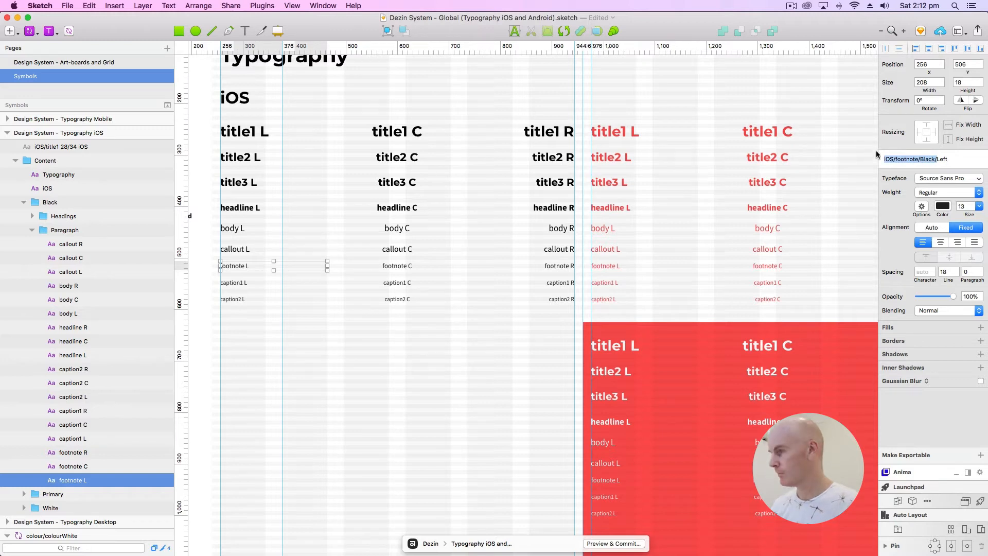
Step: Create a new text style from the black footnote C sample with the copied prefix, named iOS/footnote/Black/Center
left_click(396, 266)
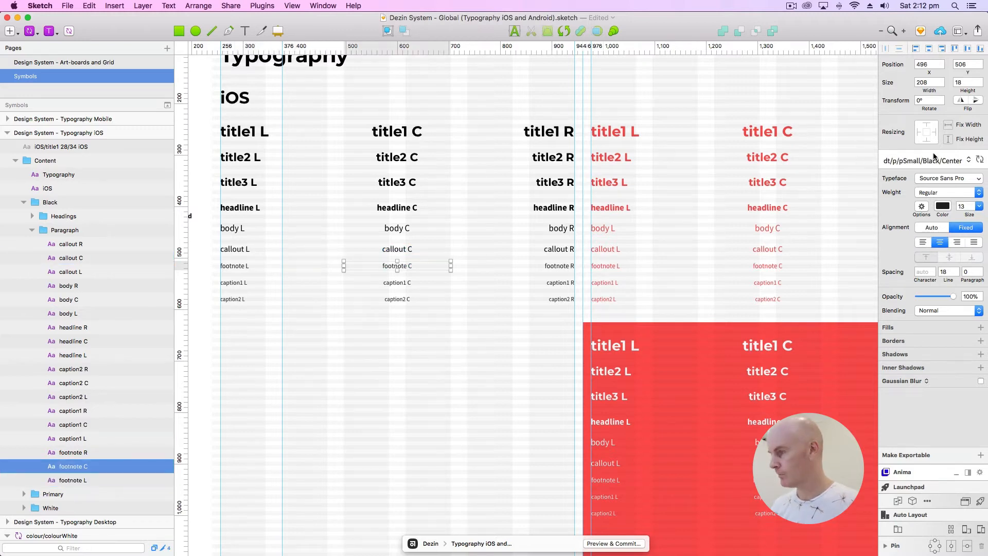
left_click(935, 156)
left_click(919, 238)
left_click(924, 161)
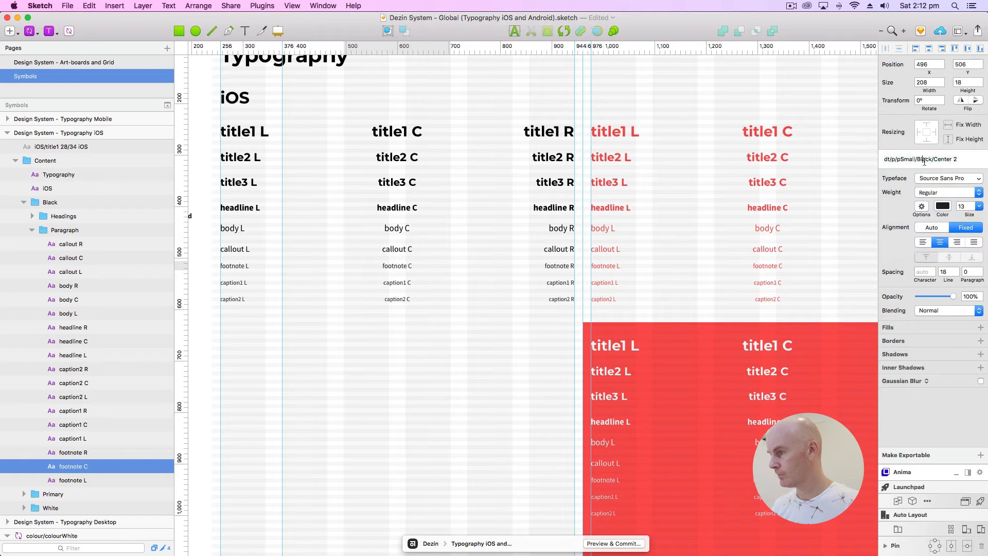
left_click_drag(934, 159, 831, 156)
key("super+v")
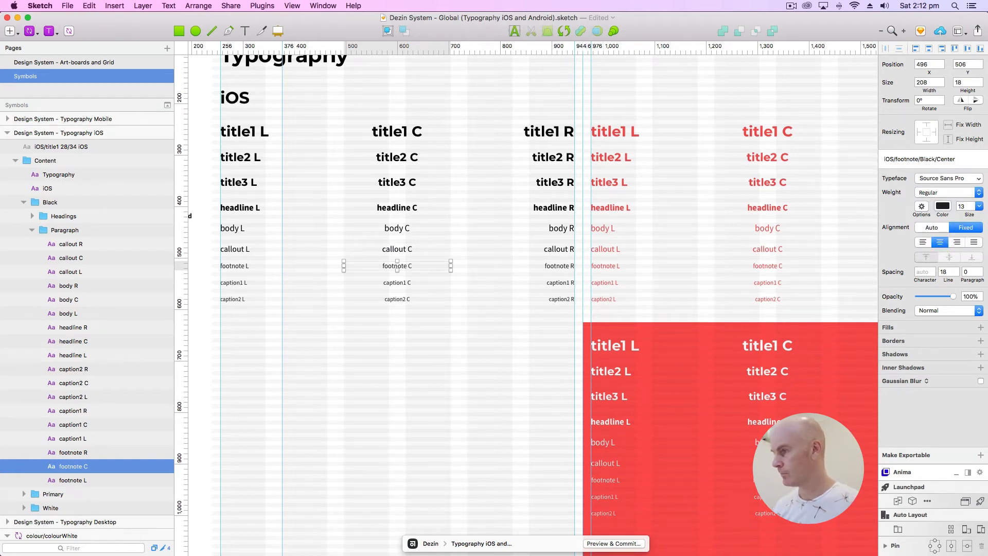
key("Return")
Step: Create a new text style from the black footnote R sample with the copied prefix, named iOS/footnote/Black/Right
left_click(561, 267)
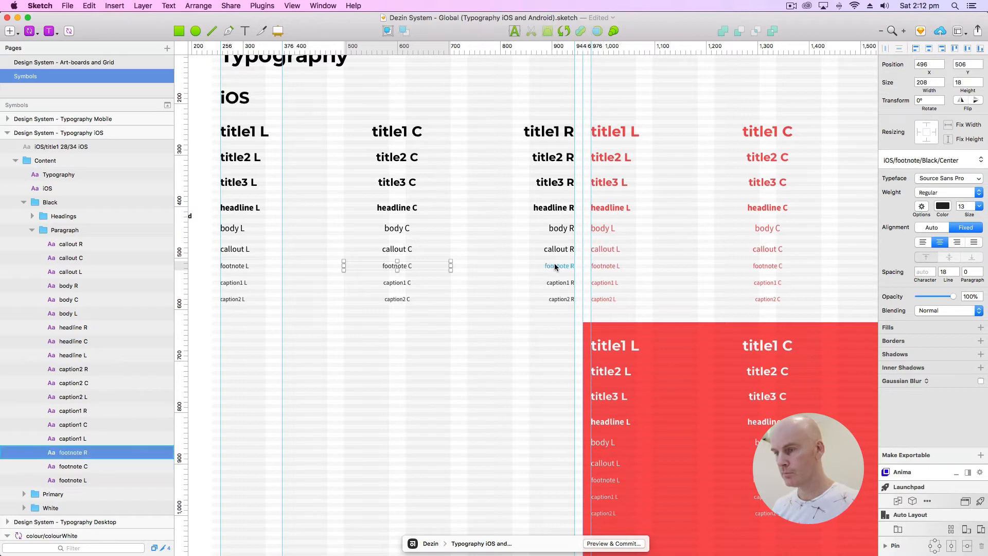
left_click(910, 160)
left_click(919, 238)
left_click(934, 161)
left_click_drag(934, 159, 881, 159)
key("super+v")
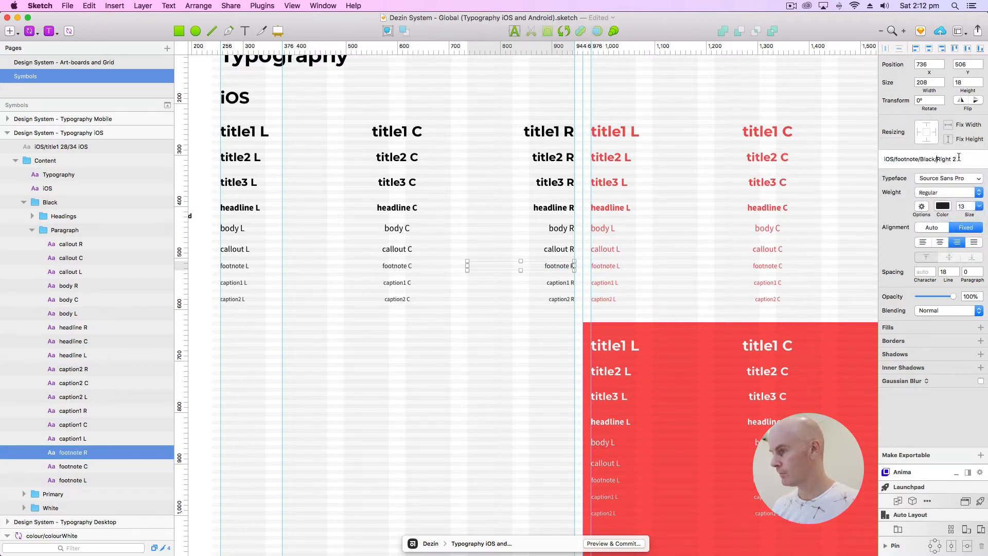
key("Return")
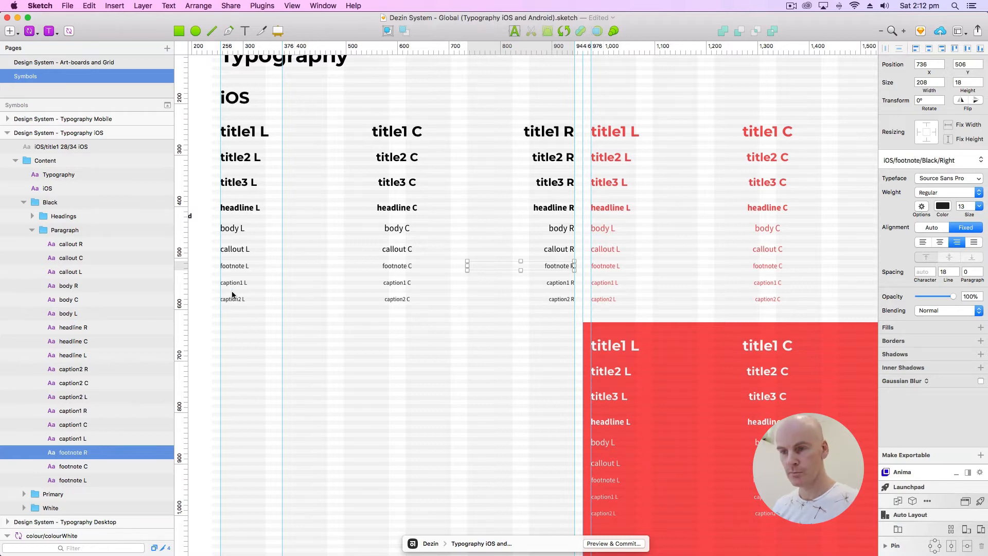
Step: Create a new text style from the black caption1 L sample, replacing its dt/p/pSmall/Black/ prefix with the copied iOS/footnote/Black/ prefix
left_click(273, 291)
left_click(257, 281)
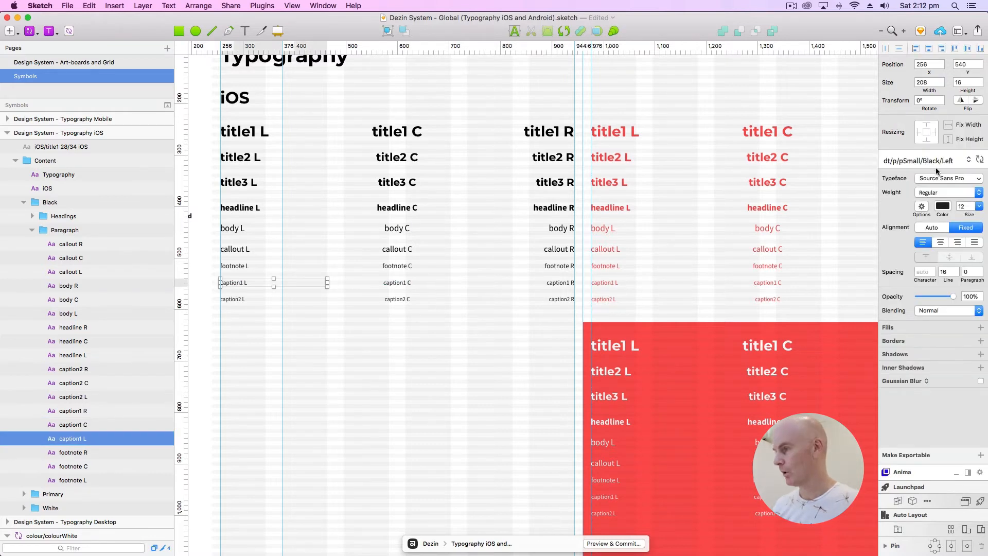
left_click(922, 163)
left_click(926, 242)
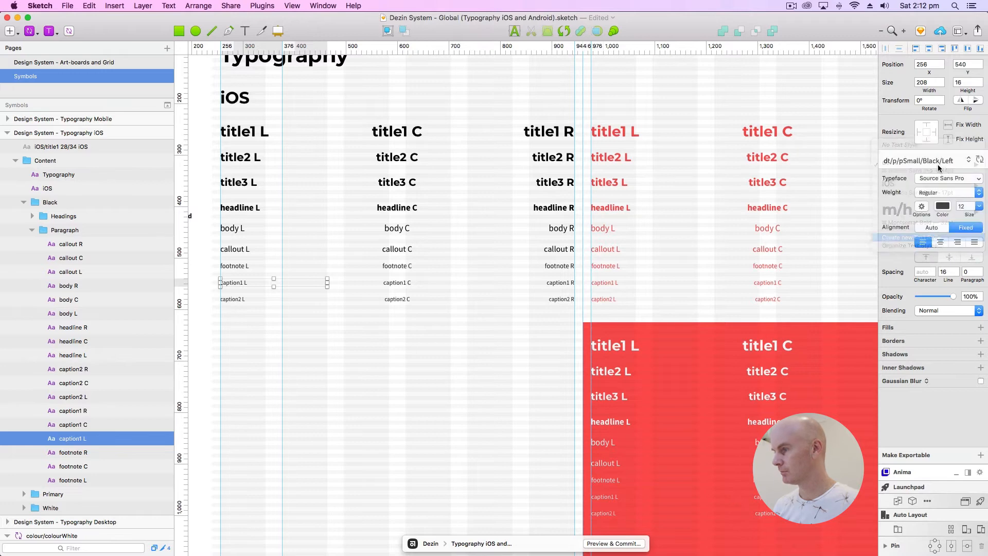
left_click(936, 160)
left_click_drag(934, 159, 839, 156)
key("super+v")
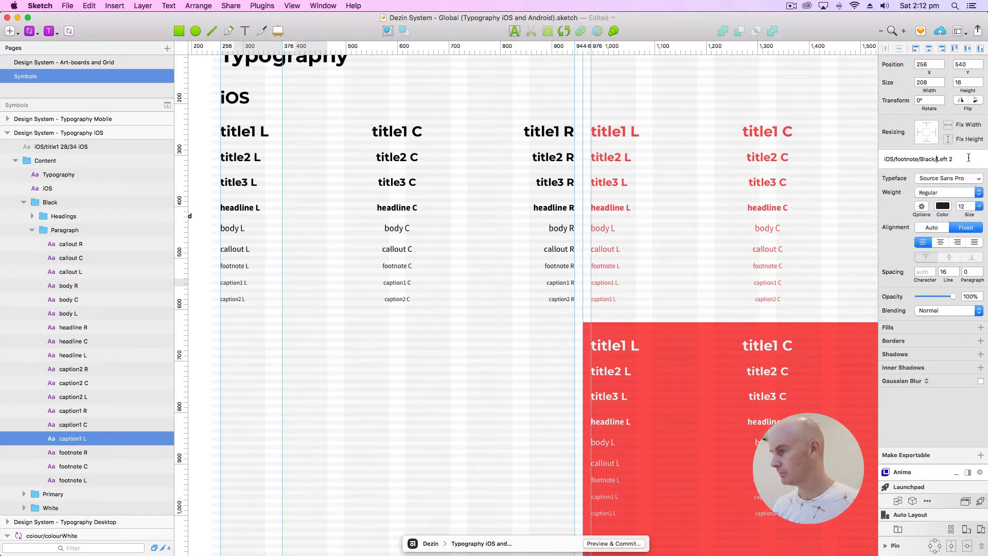
left_click(968, 159)
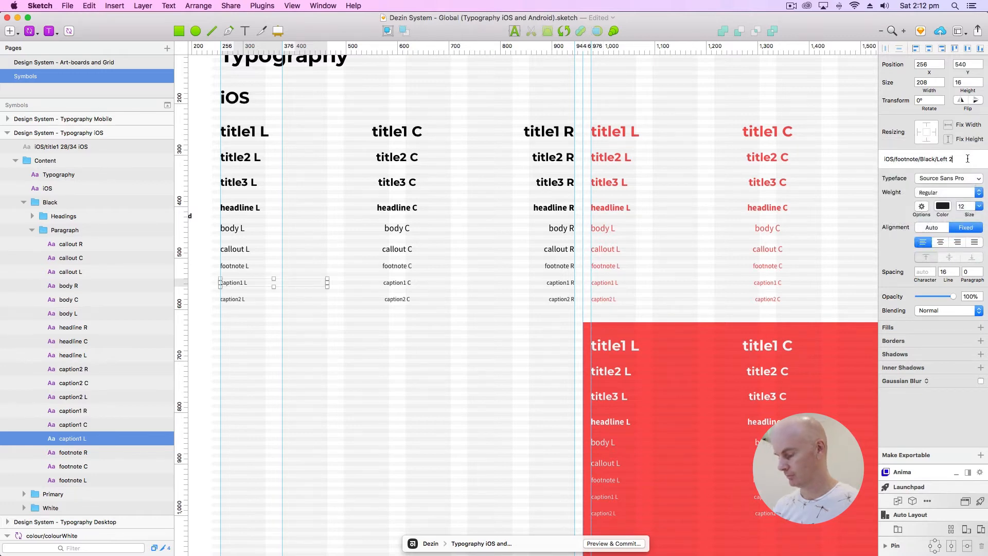
Step: Change footnote to caption1 so the new style is named iOS/caption1/Black/Left, and copy the iOS/caption1/Black/ prefix
left_click(917, 159)
key("BackSpace")
key("BackSpace")
key("BackSpace")
key("BackSpace")
key("BackSpace")
key("BackSpace")
key("BackSpace")
key("BackSpace")
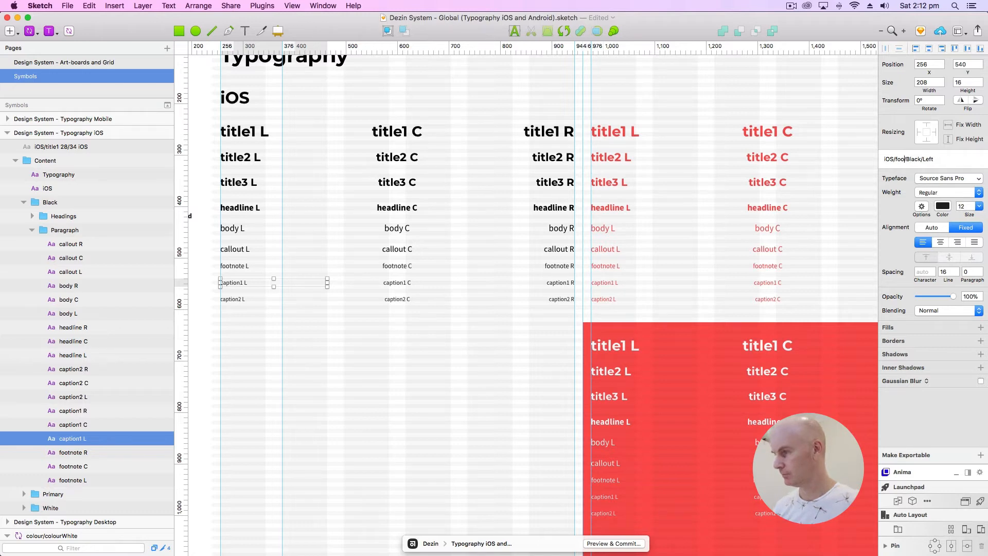
type("caption1")
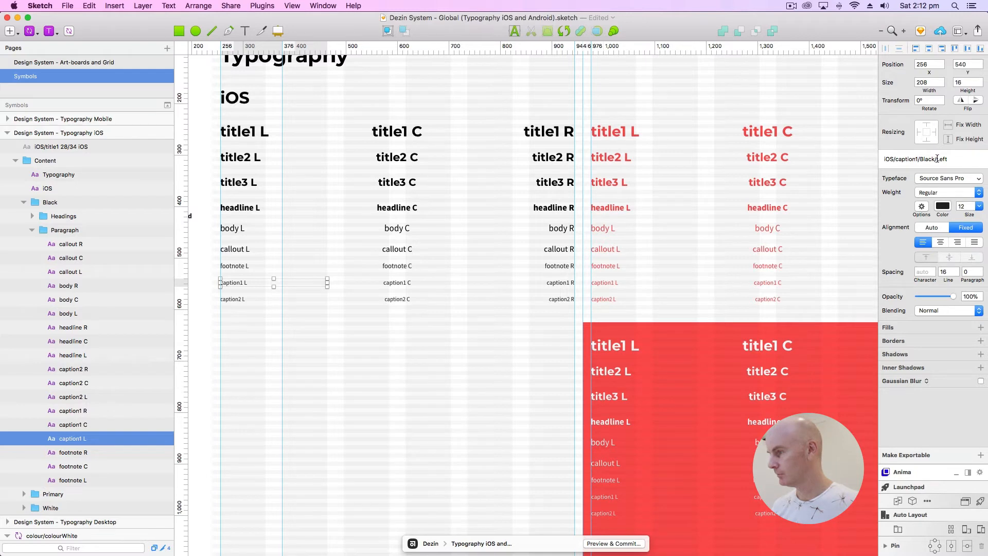
left_click_drag(938, 159, 844, 154)
key("super+c")
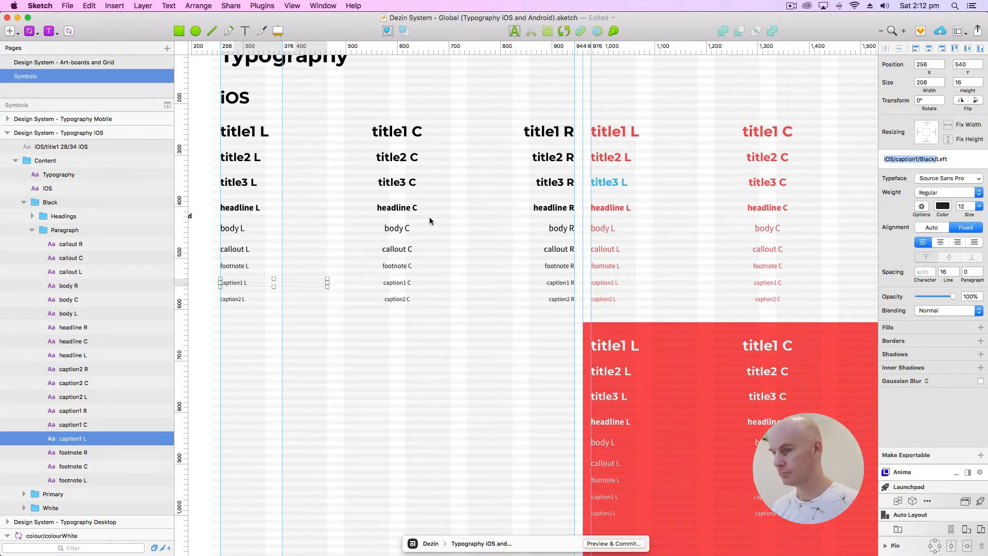
Step: Create a new text style from the black caption1 C sample with the copied prefix, named iOS/caption1/Black/Center
left_click(405, 283)
left_click(921, 159)
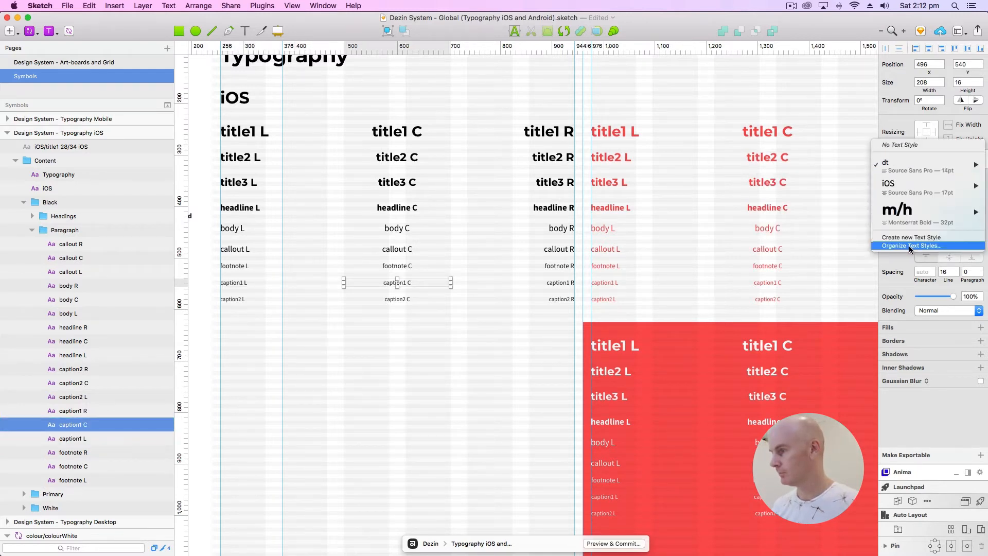
left_click(910, 238)
left_click_drag(934, 160, 824, 170)
key("super+v")
key("Return")
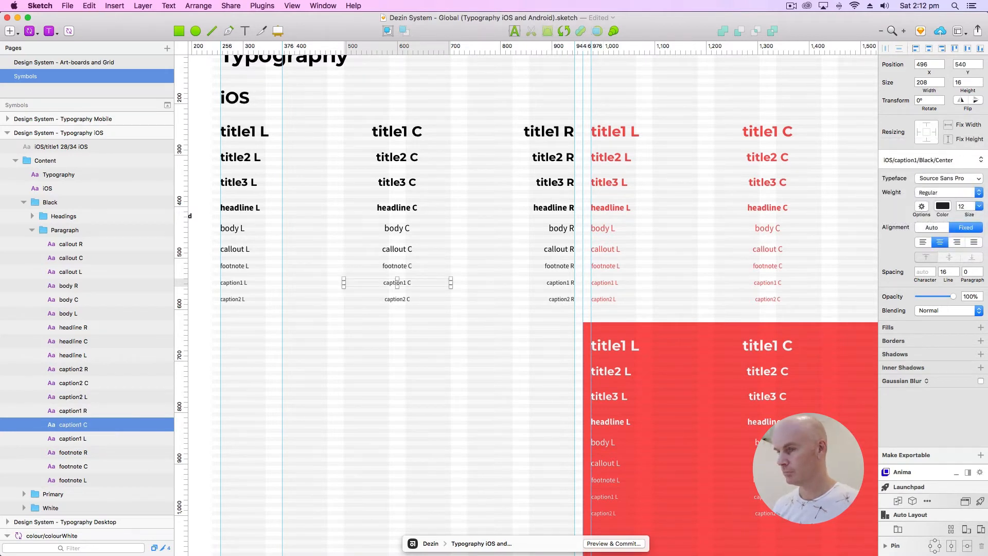
Step: Create a new text style from the black caption1 R sample with the copied prefix, named iOS/caption1/Black/Right
left_click(566, 283)
left_click(924, 158)
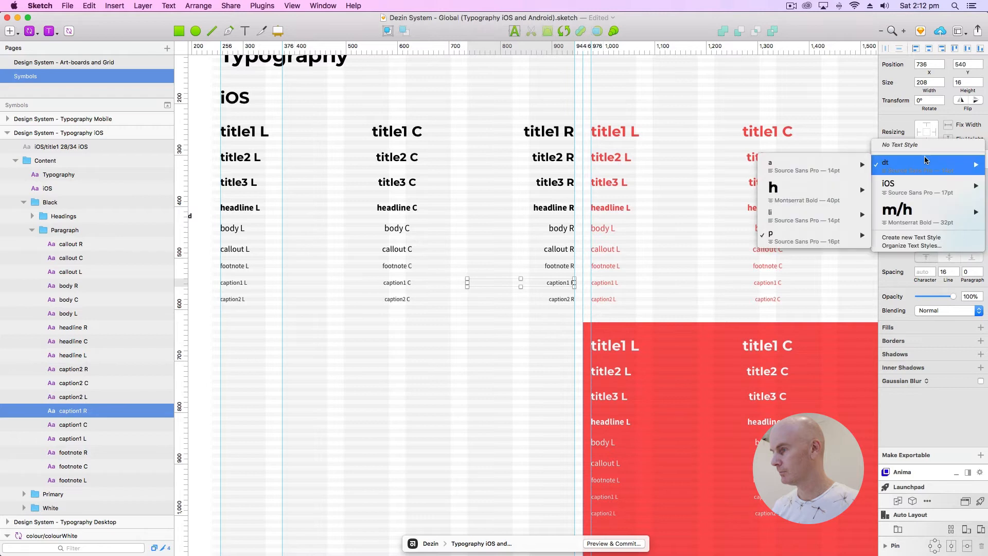
left_click(910, 236)
left_click(933, 158)
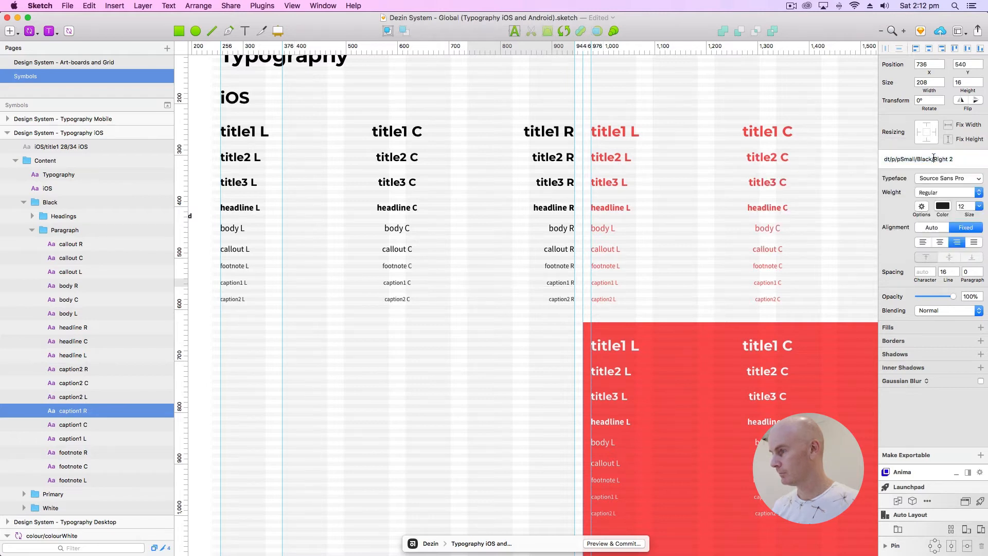
key("shift+super+Left")
key("super+v")
key("super+Right")
key("BackSpace")
key("BackSpace")
key("Return")
Step: Create a new text style from the black caption2 L sample, replacing its dt/p/pSmall/Black/ prefix with the copied iOS/caption1/Black/ prefix
left_click(235, 300)
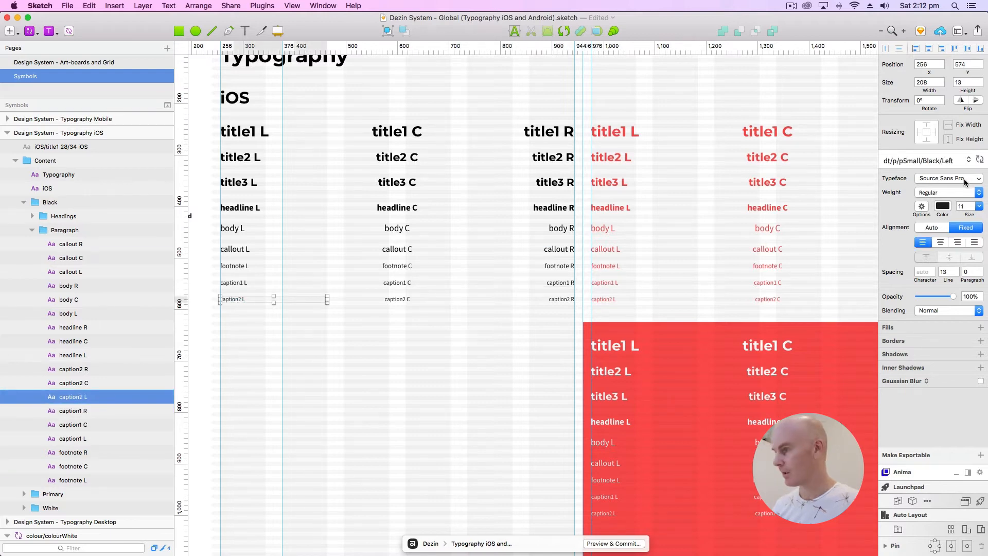
left_click(941, 160)
left_click(909, 238)
left_click(937, 164)
key("shift+super+Left")
key("super+v")
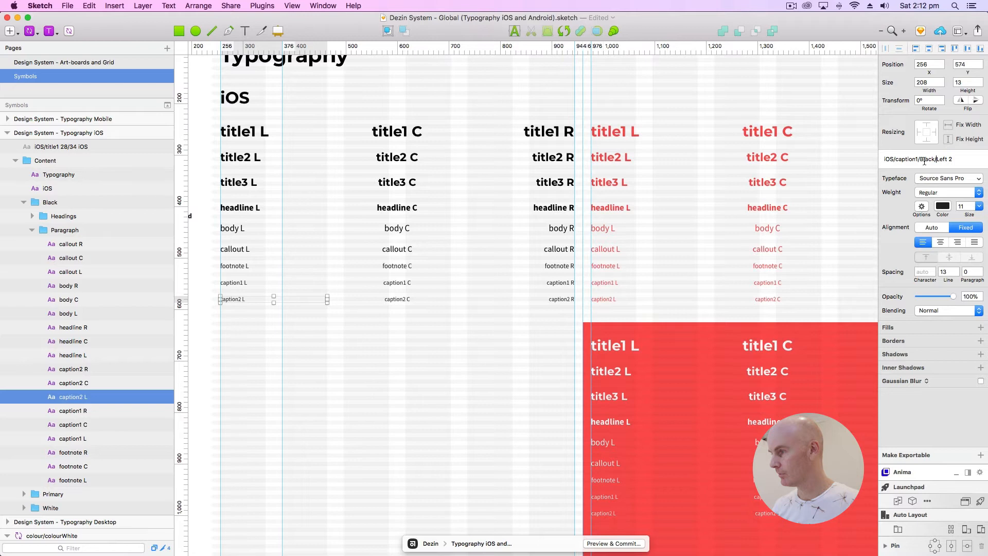
Step: Change caption1 to caption2 so the new style is named iOS/caption2/Black/Left, and copy the iOS/caption2/Black/ prefix
left_click(918, 159)
key("BackSpace")
type("2")
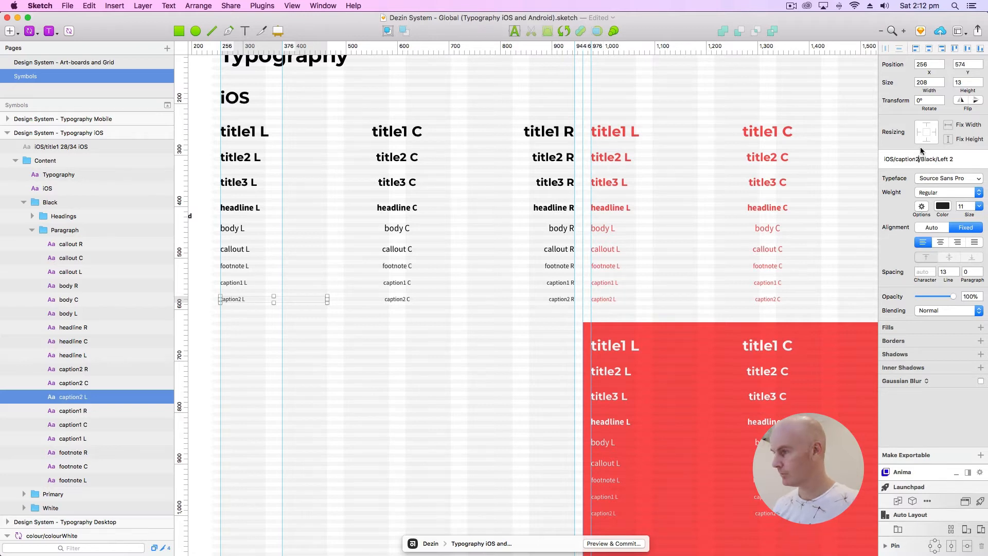
left_click(959, 159)
key("BackSpace")
key("BackSpace")
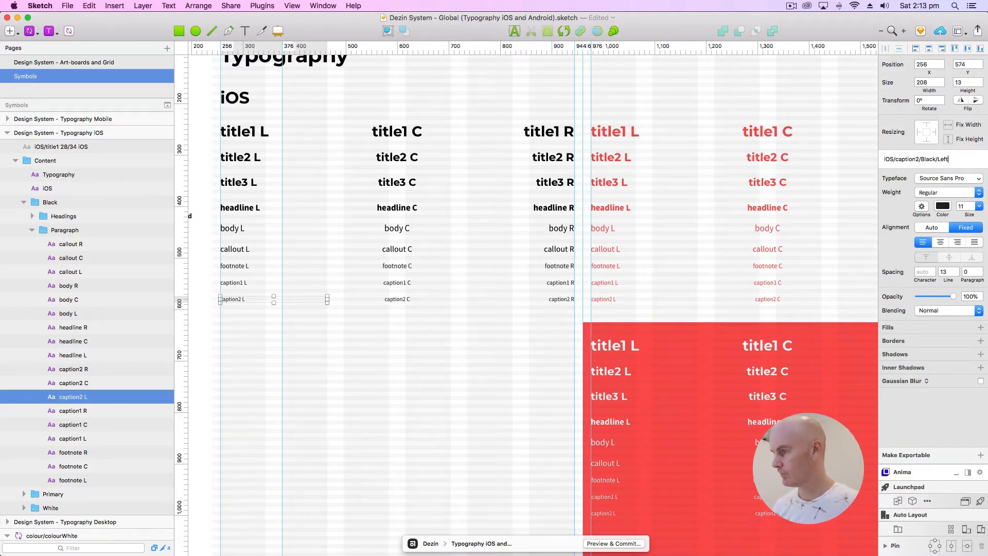
left_click(937, 159)
key("shift+super+Left")
key("super+c")
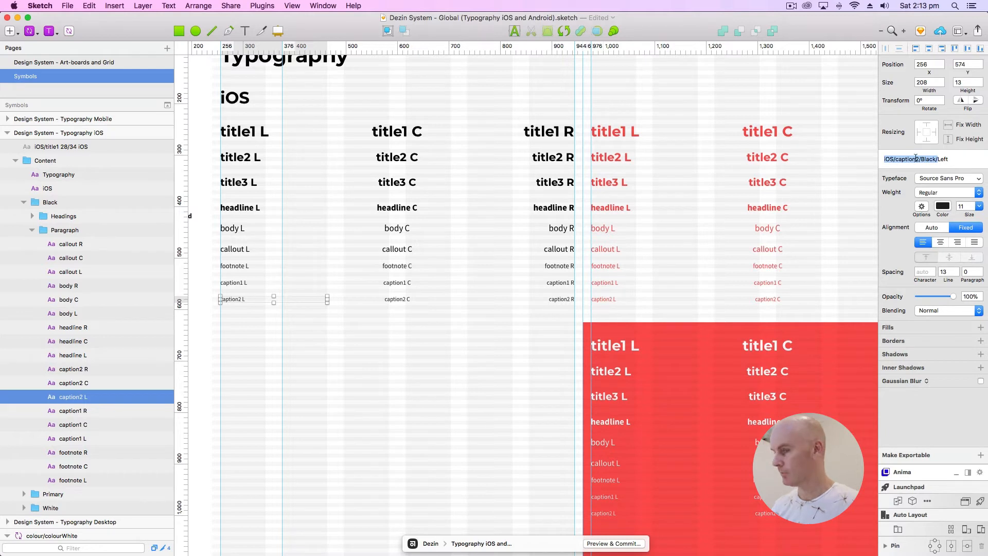
Step: Create a new text style from the black caption2 C sample with the copied prefix, named iOS/caption2/Black/Center
left_click(397, 299)
left_click(937, 160)
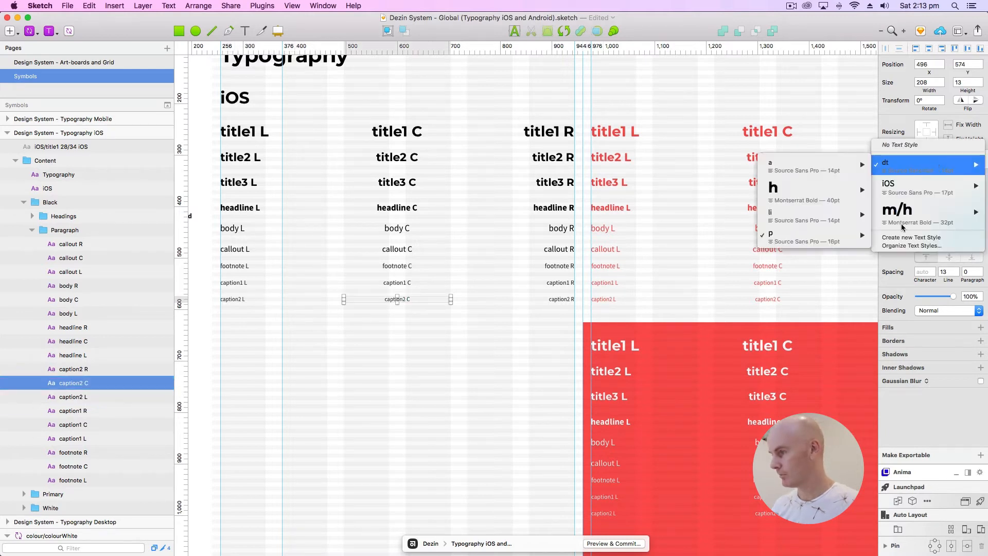
left_click(911, 238)
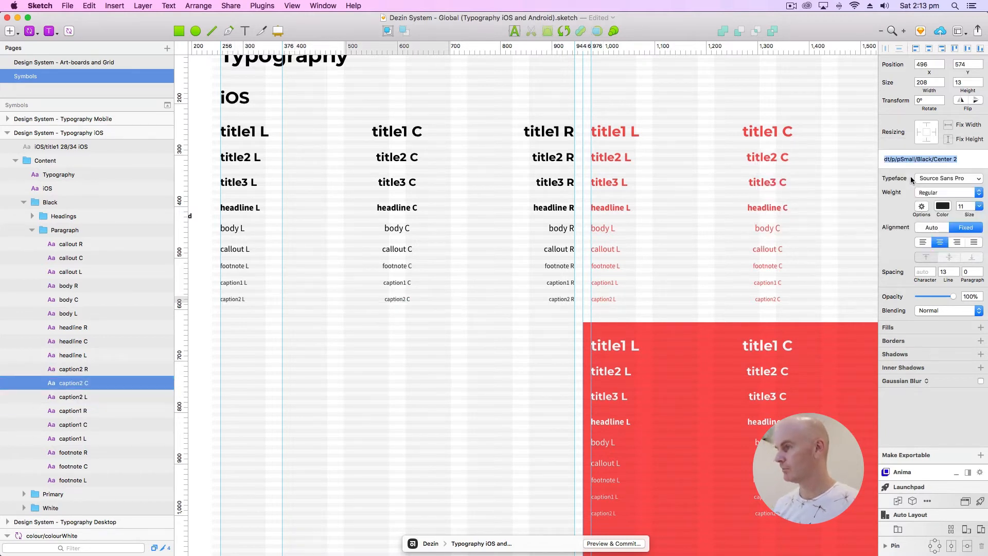
left_click(933, 159)
left_click_drag(934, 159, 883, 159)
key("super+v")
left_click(962, 159)
key("Return")
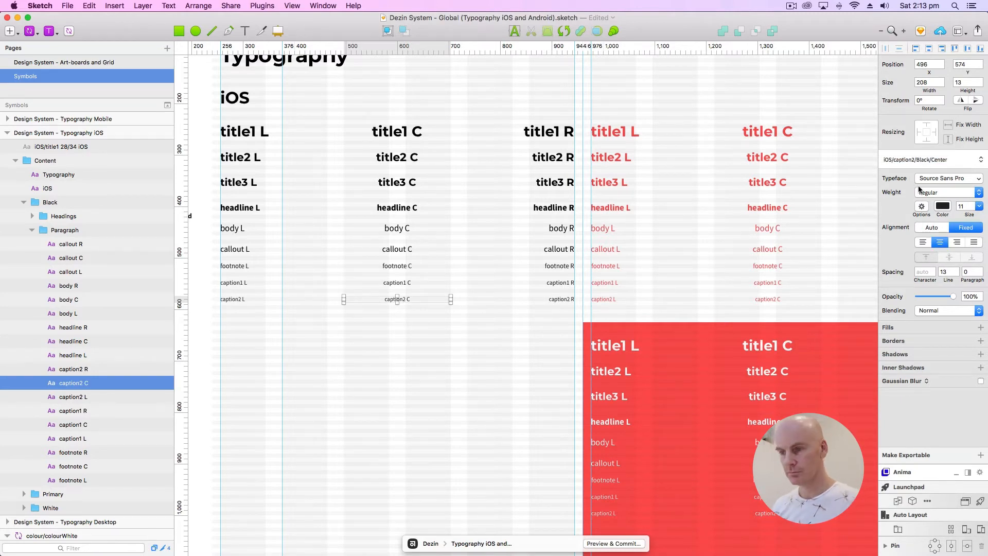
Step: Create a new text style from the black caption2 R sample with the copied prefix, named iOS/caption2/Black/Right
left_click(541, 300)
left_click(926, 160)
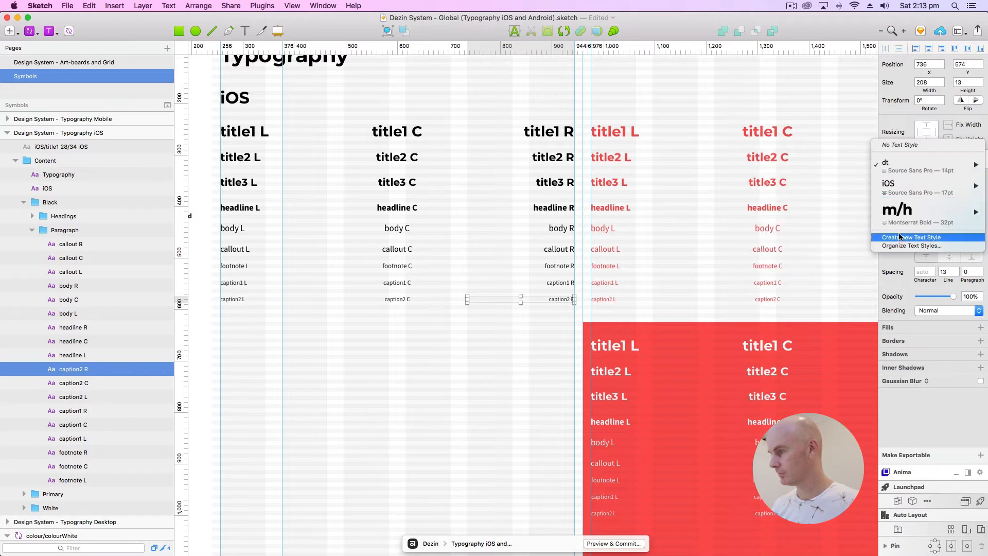
key("Return")
left_click_drag(937, 159, 883, 160)
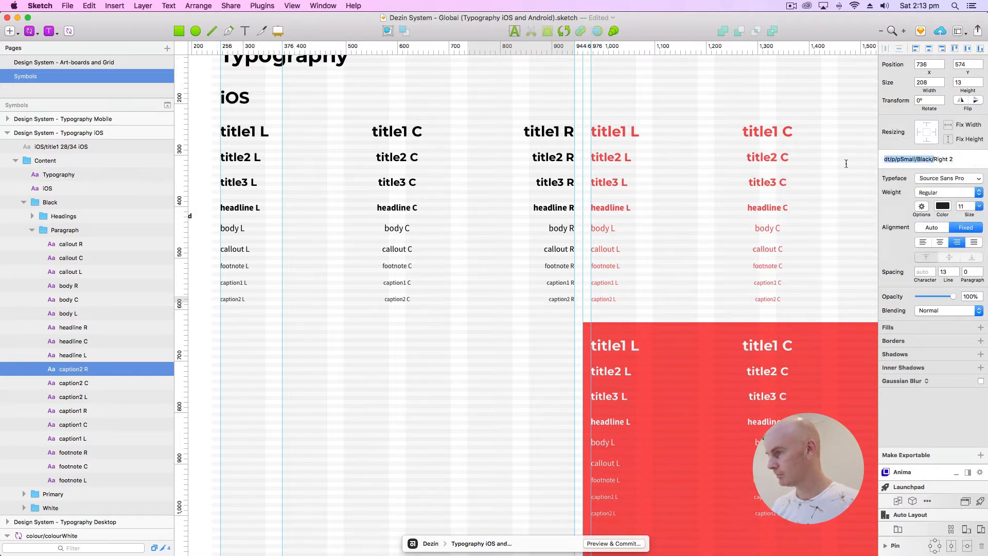
type("iOS/caption2/Black/")
key("End")
key("BackSpace")
key("BackSpace")
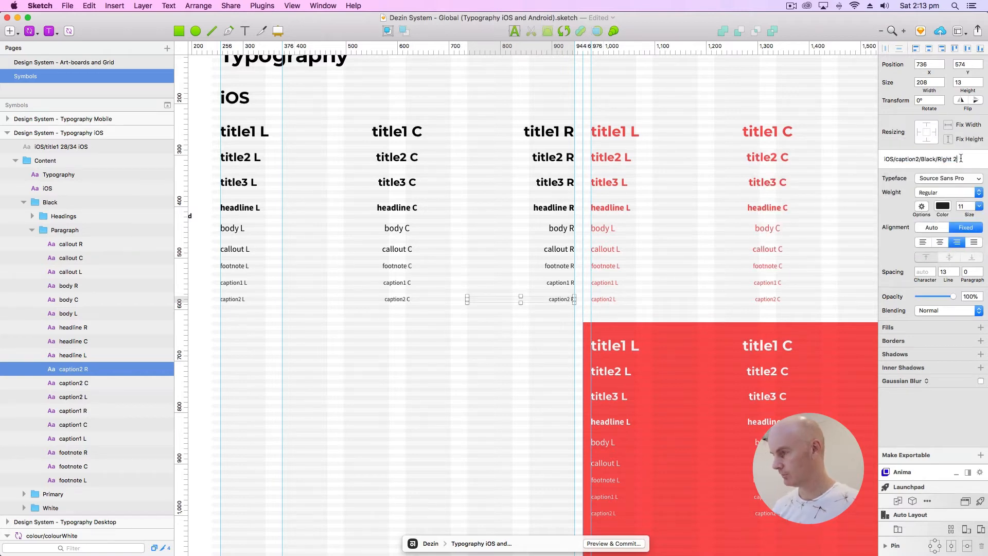
left_click(399, 345)
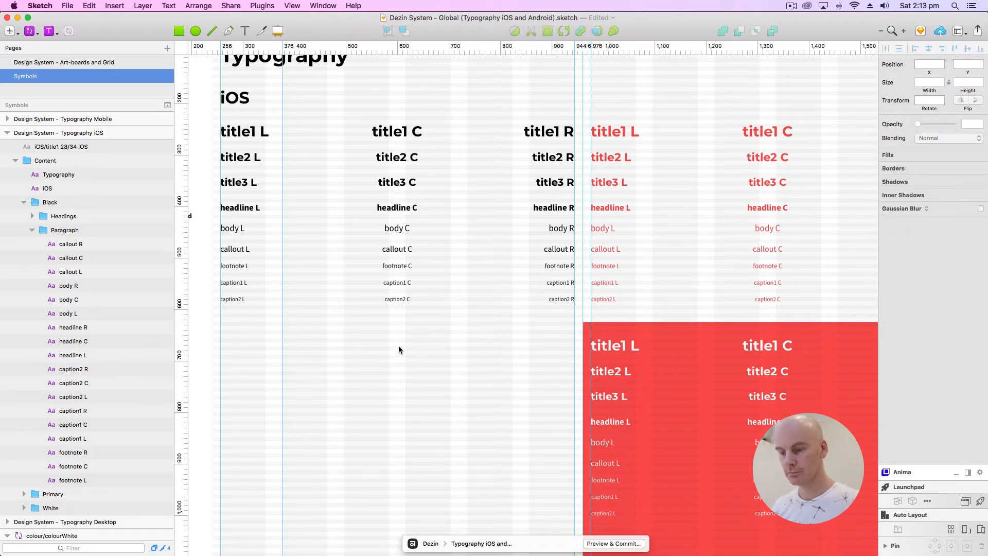
Step: Check which iOS/title2/Black text styles the black title2 L and title2 C samples use, looking for duplicates
scroll(454, 180, "up", 1)
scroll(454, 180, "right", 1)
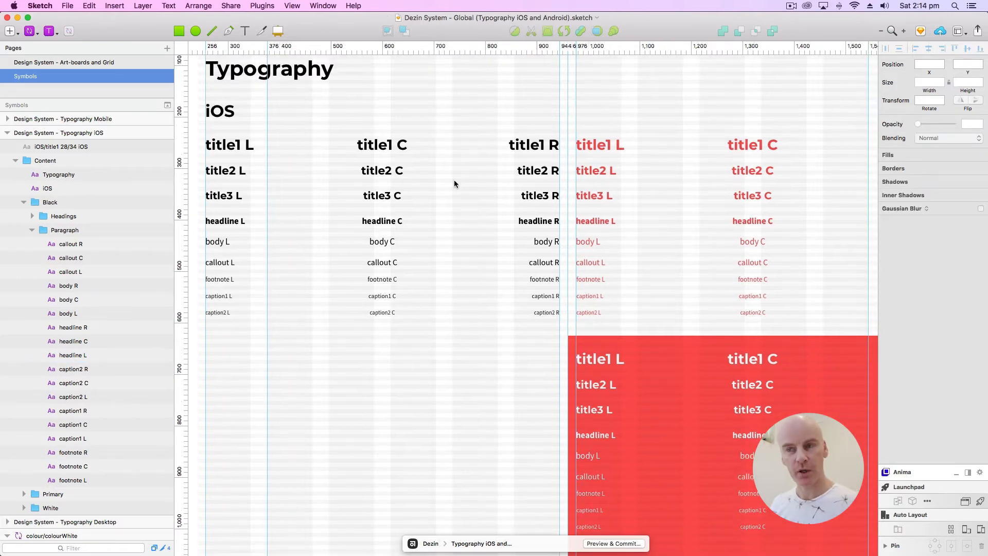
left_click(224, 170)
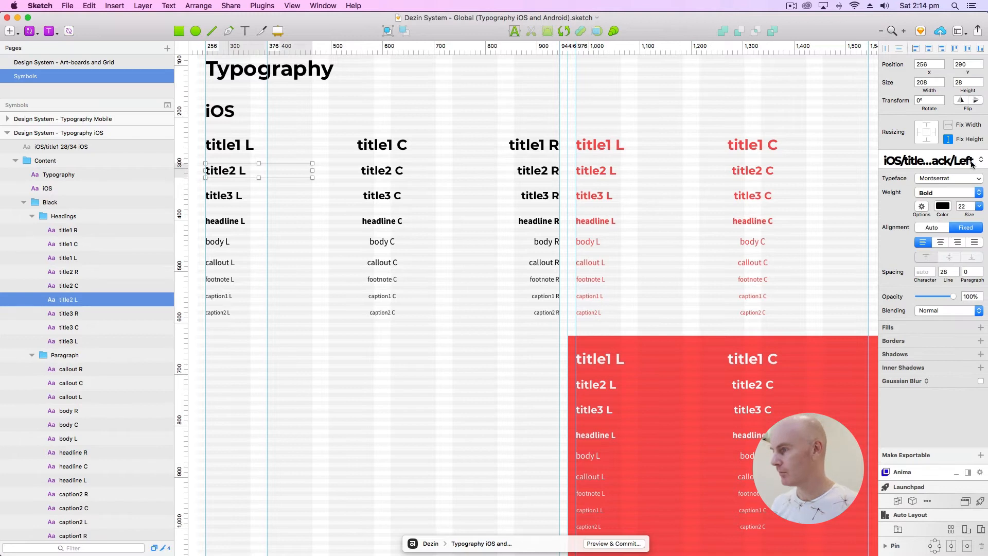
left_click(972, 163)
mouse_move(925, 160)
mouse_move(808, 322)
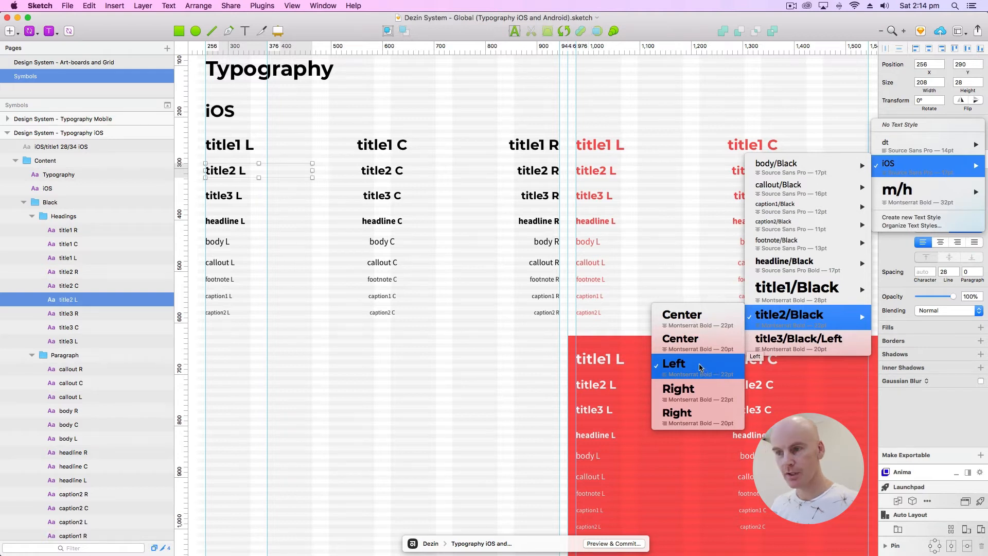
left_click(394, 174)
left_click(943, 158)
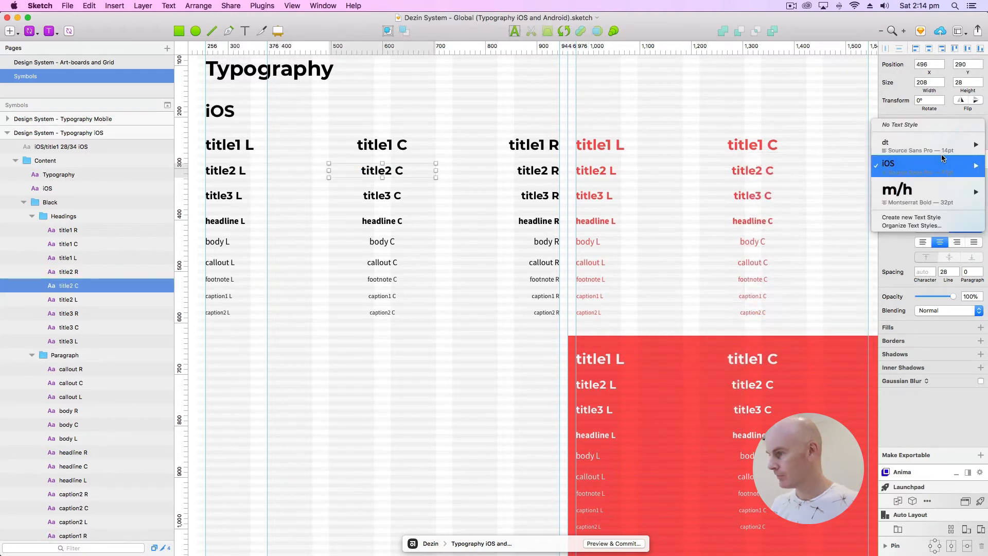
mouse_move(906, 164)
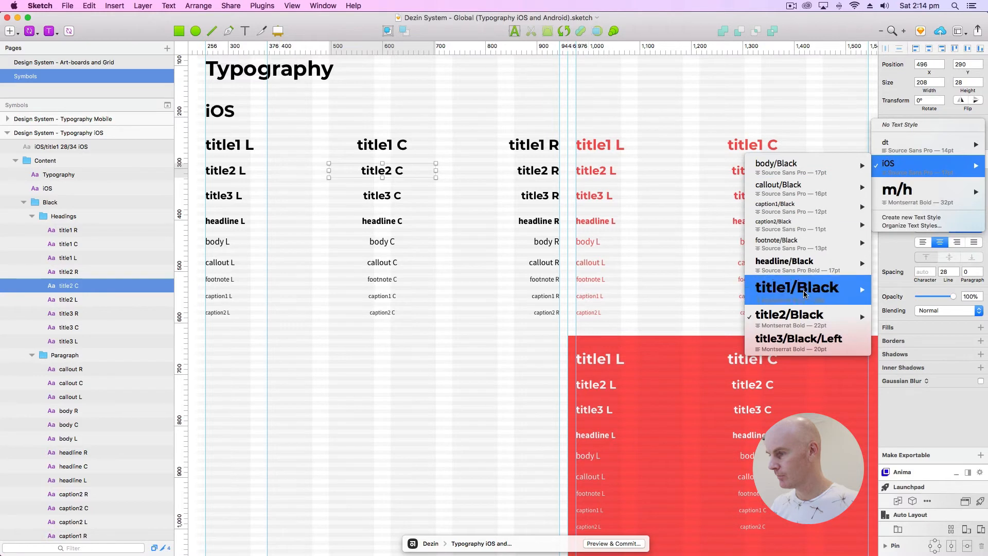
mouse_move(805, 316)
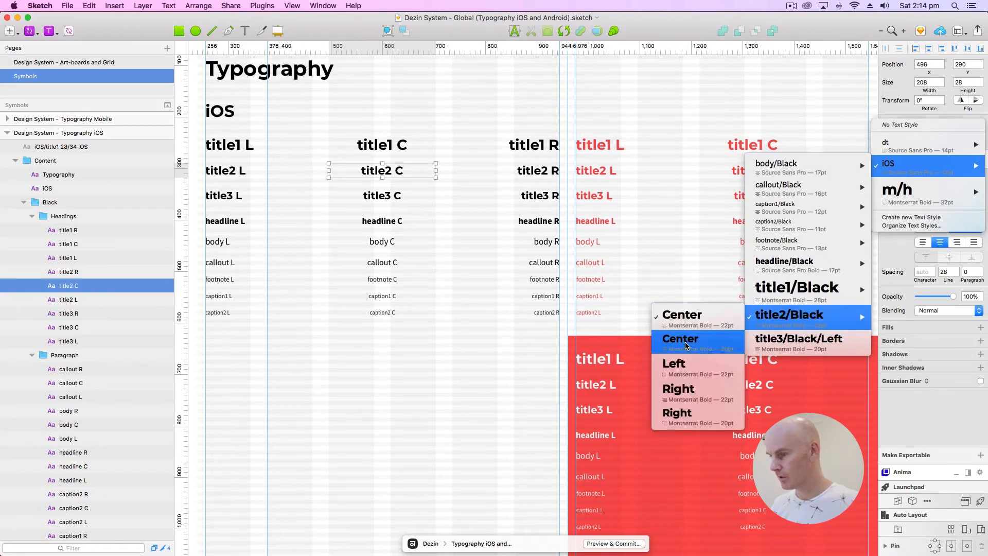
Step: Delete the duplicate 20 pt iOS/title2/Black/Center style in the text style organizer, keeping the 22 pt one
left_click(911, 225)
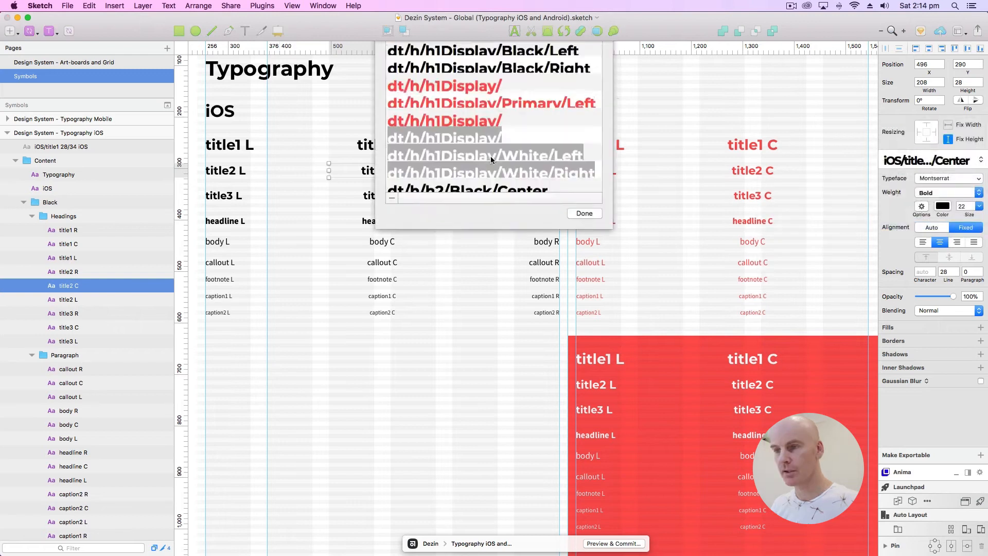
scroll(488, 239, "down", 15)
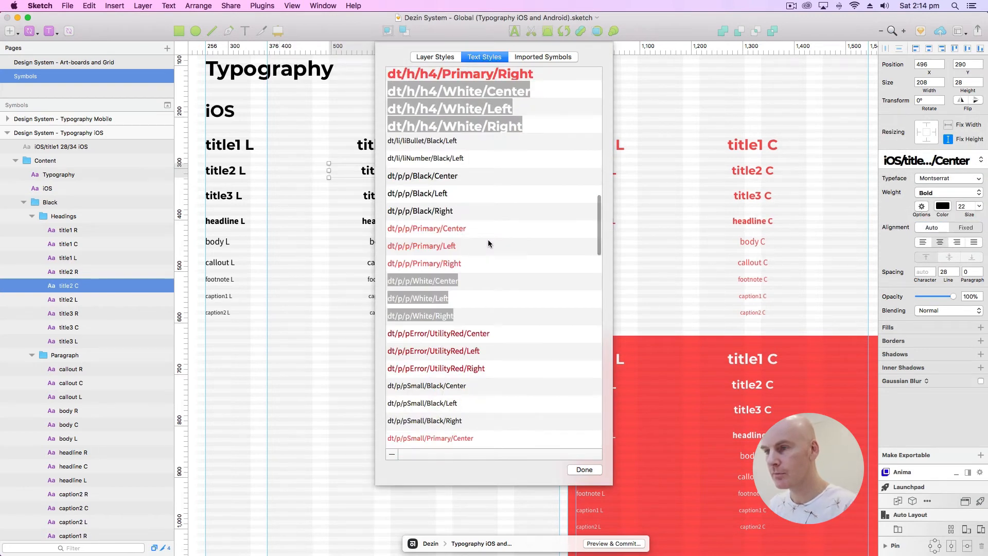
scroll(488, 243, "down", 15)
scroll(488, 243, "down", 5)
scroll(484, 242, "up", 2)
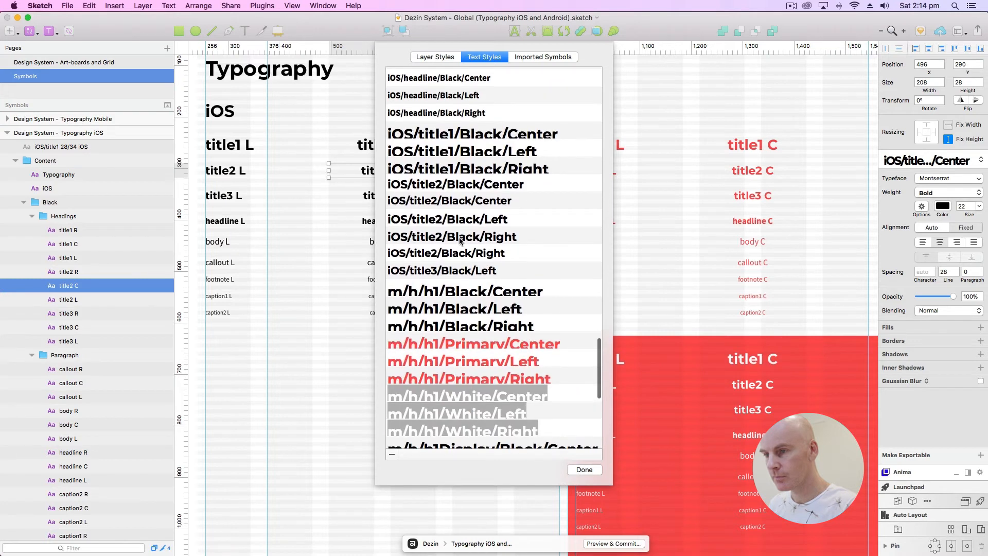
left_click(465, 205)
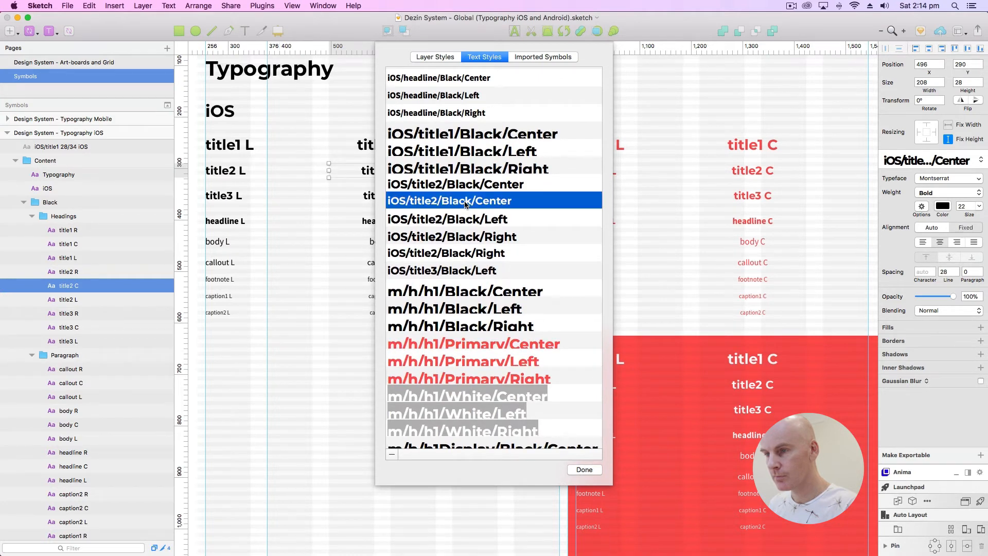
left_click(392, 455)
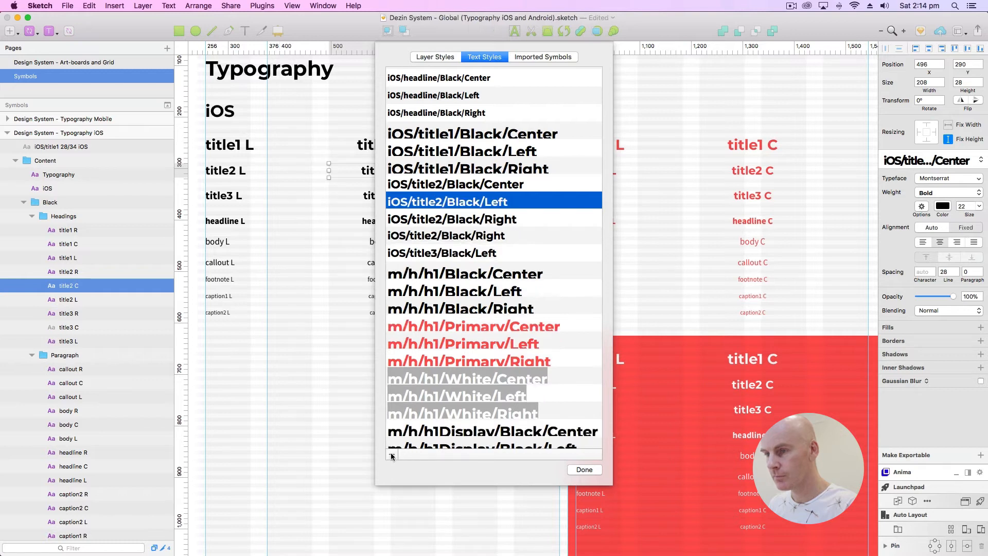
left_click(585, 469)
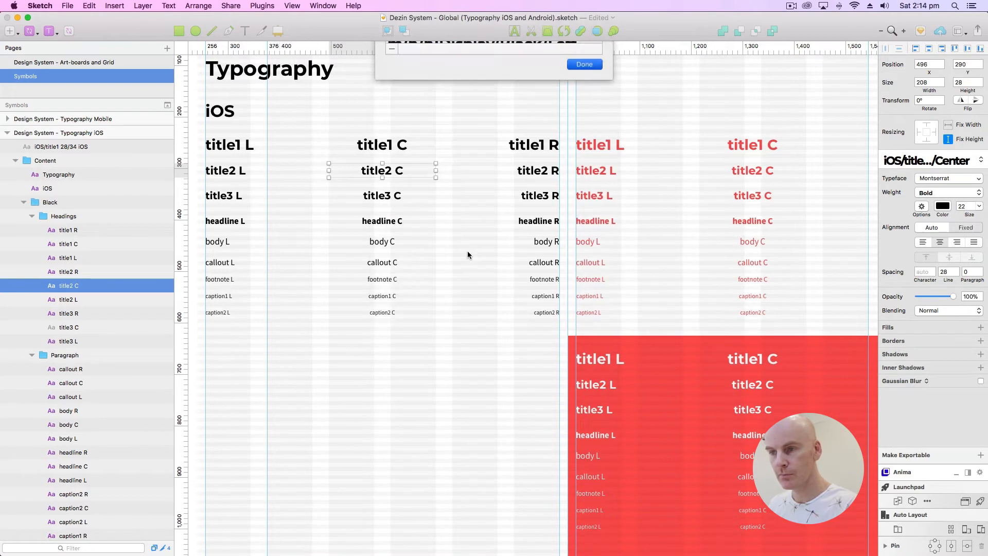
Step: Check which of the two iOS/title2/Black/Right text styles the black title2 R sample uses
left_click(945, 166)
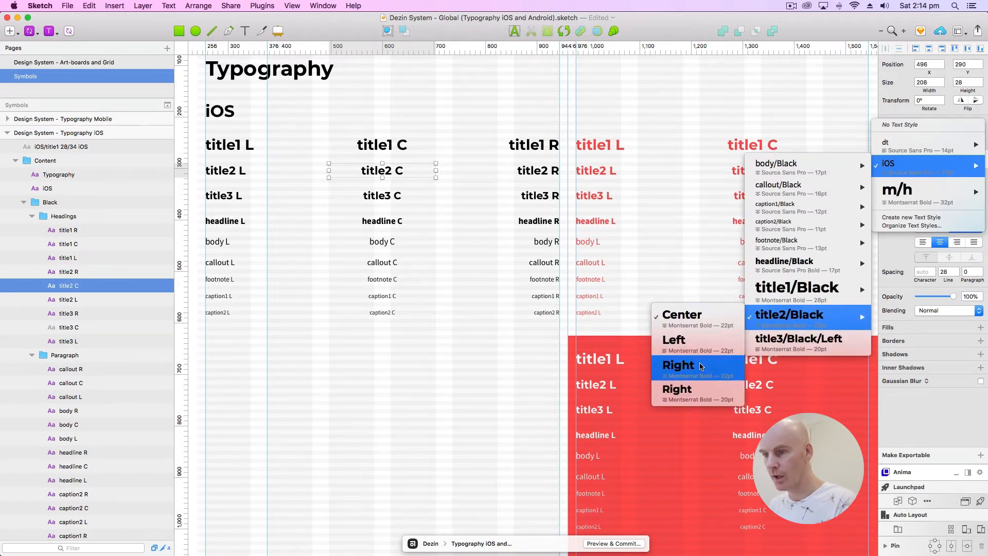
left_click(530, 177)
left_click(530, 177)
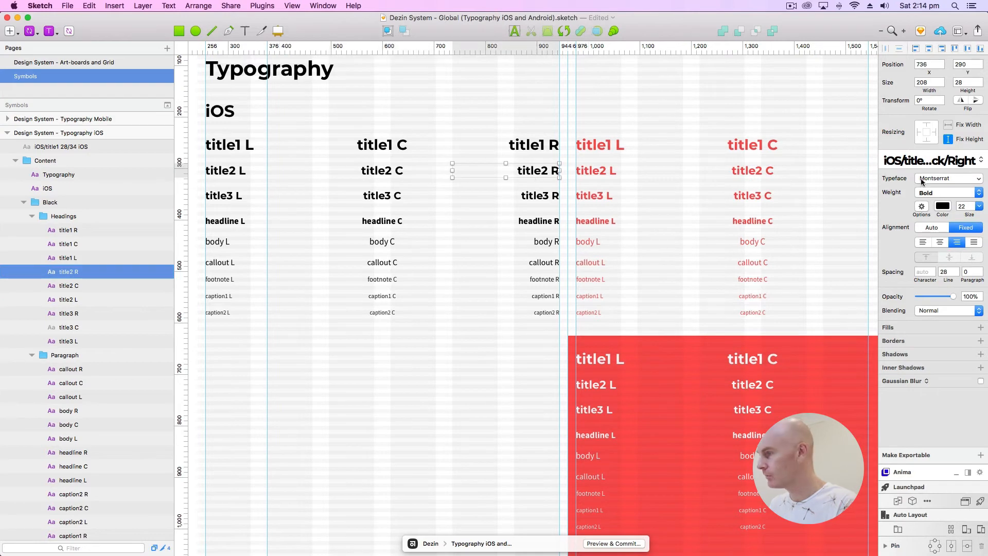
left_click(919, 159)
mouse_move(902, 164)
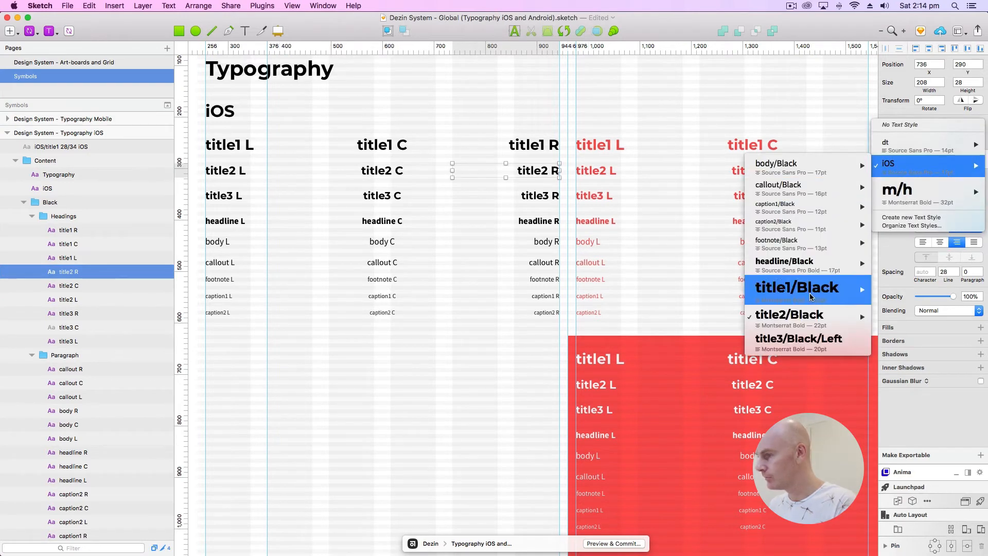
mouse_move(808, 315)
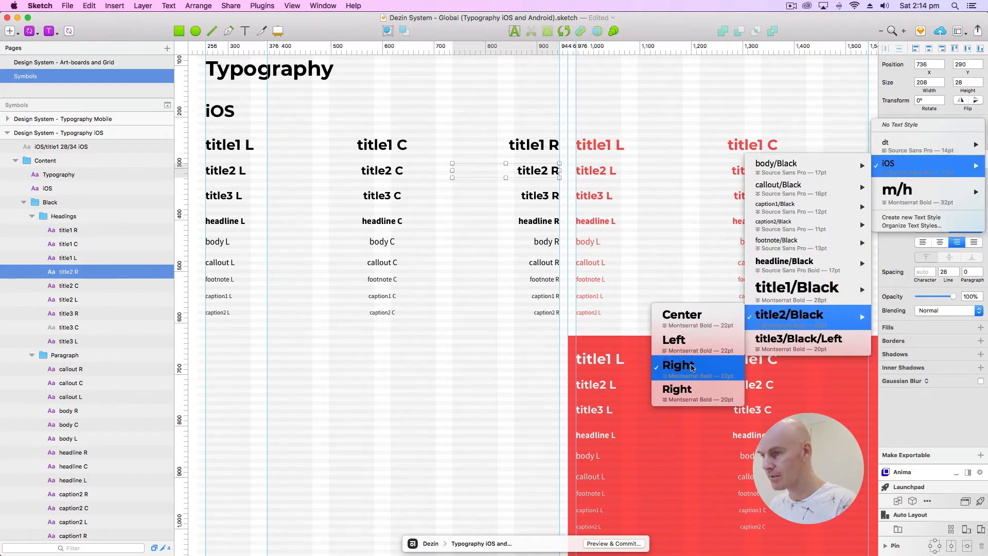
left_click(478, 287)
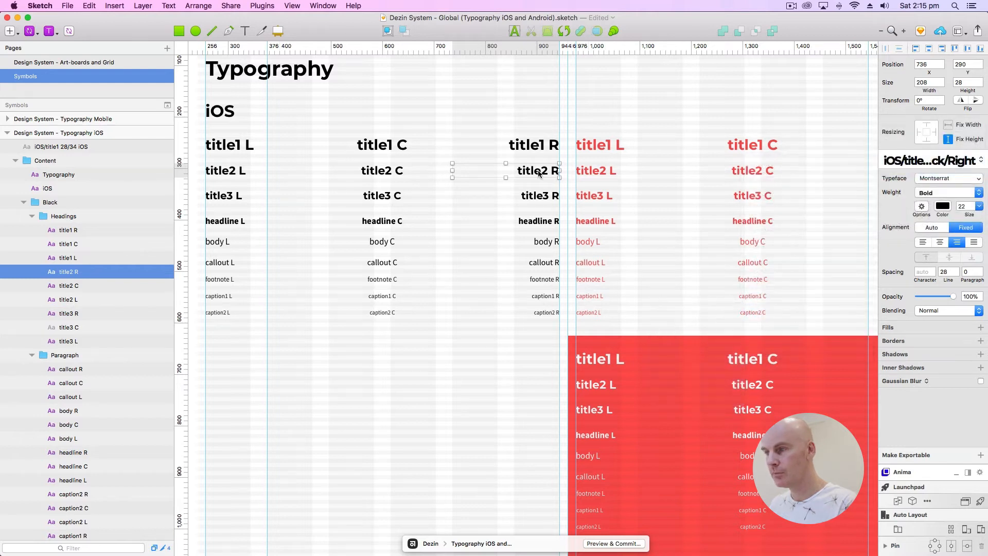
Step: Delete the duplicate 20 pt iOS/title2/Black/Right style in the text style organizer, keeping the 22 pt one
left_click(930, 165)
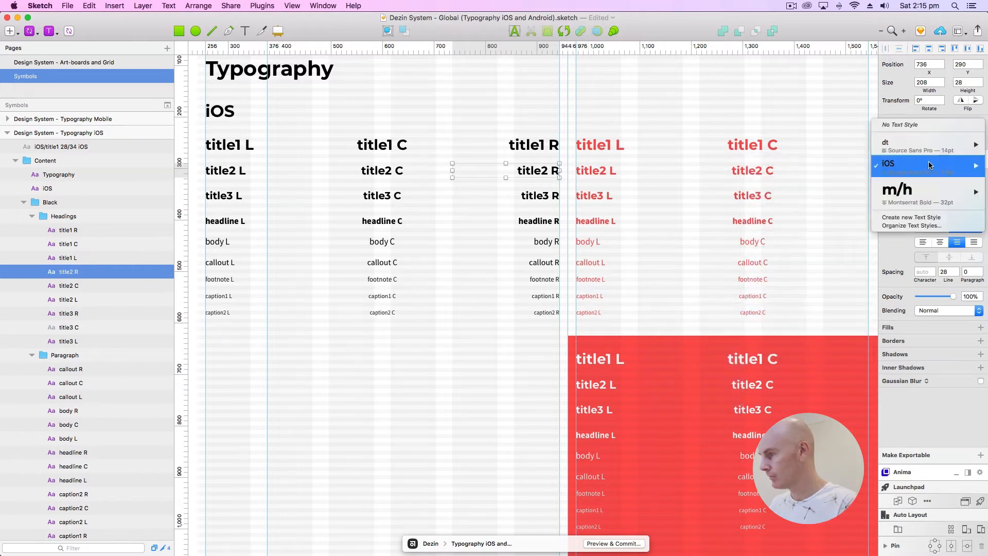
left_click(908, 227)
scroll(486, 264, "down", 10)
scroll(486, 264, "down", 15)
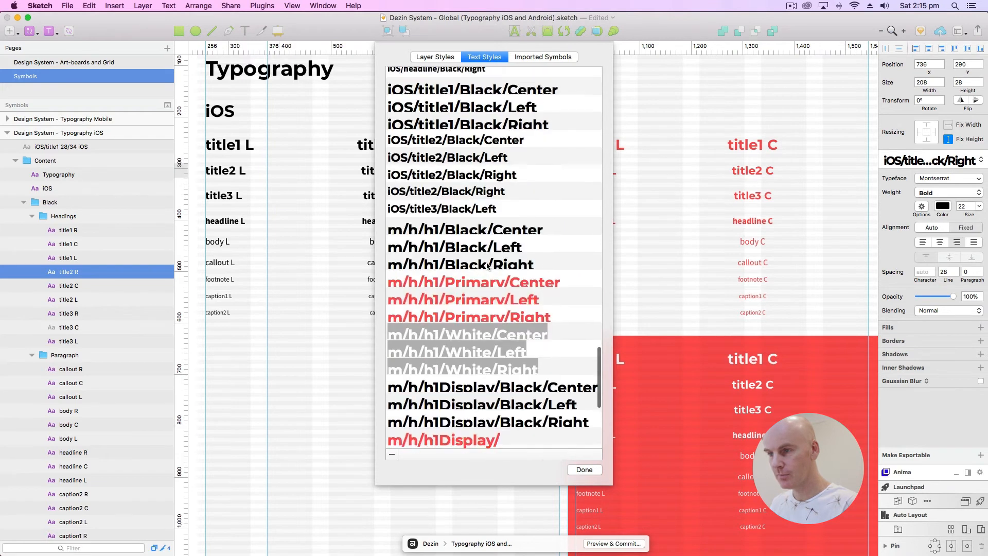
scroll(488, 266, "up", 2)
left_click(474, 237)
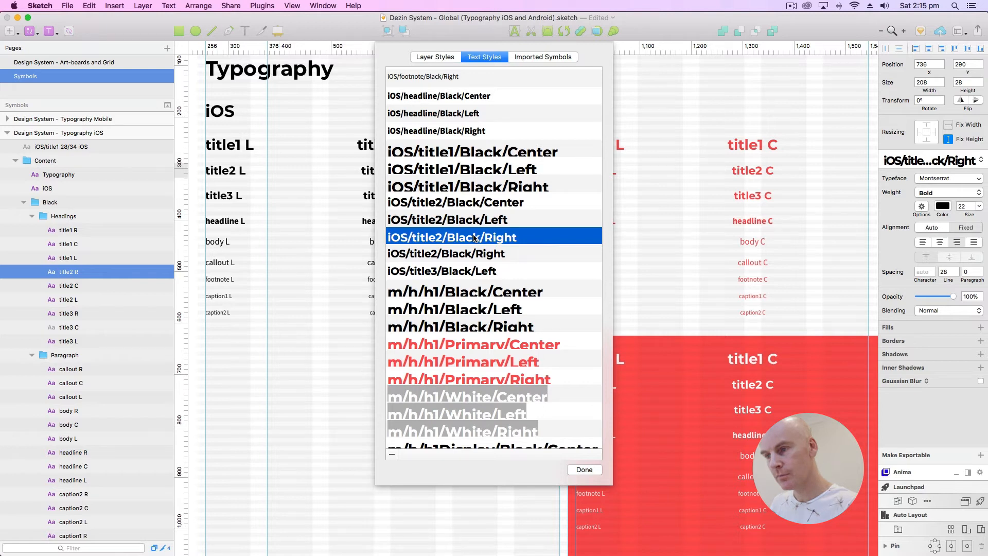
left_click(482, 254)
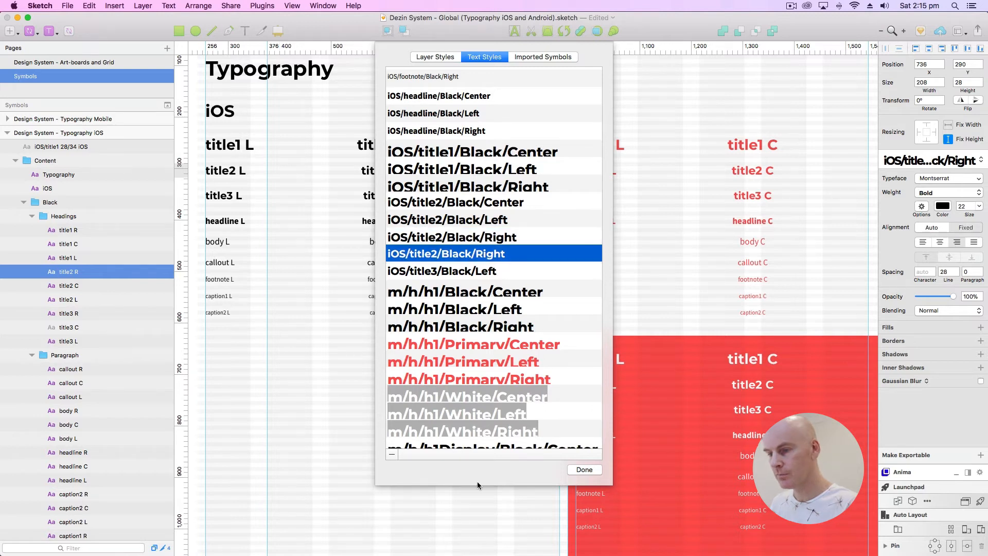
left_click(392, 453)
left_click(585, 470)
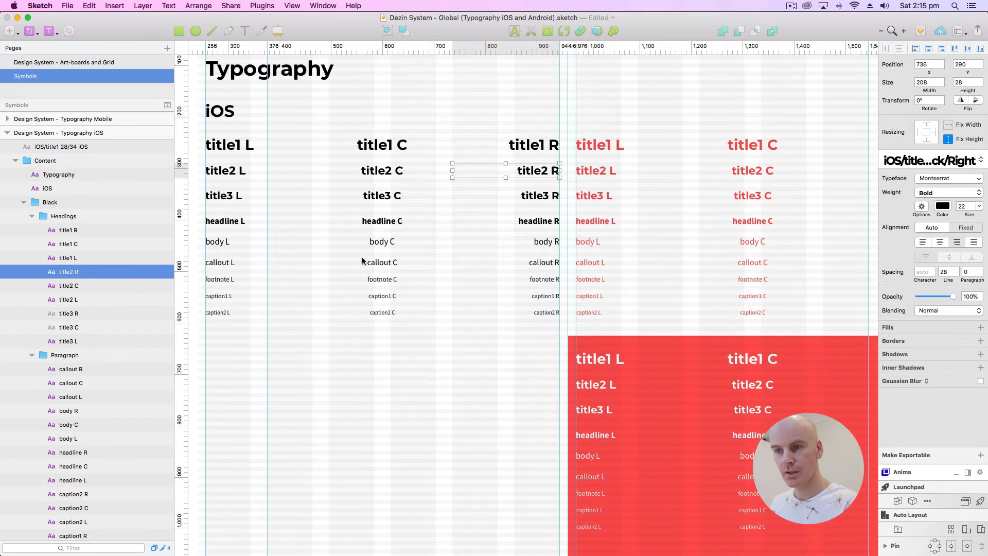
Step: Check which title1, title2 and title3 variants exist in the iOS text style group
left_click(362, 259)
left_click(906, 162)
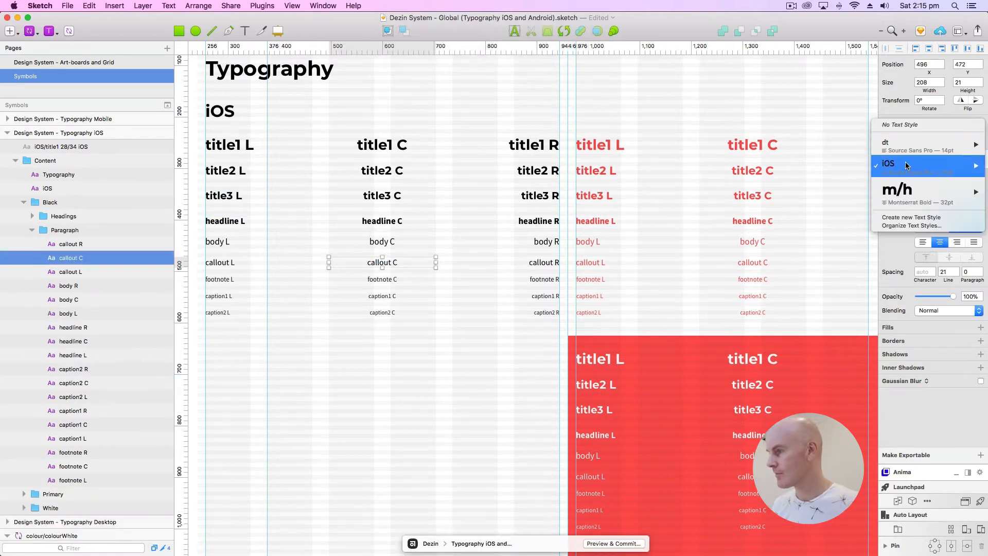
mouse_move(905, 162)
mouse_move(806, 294)
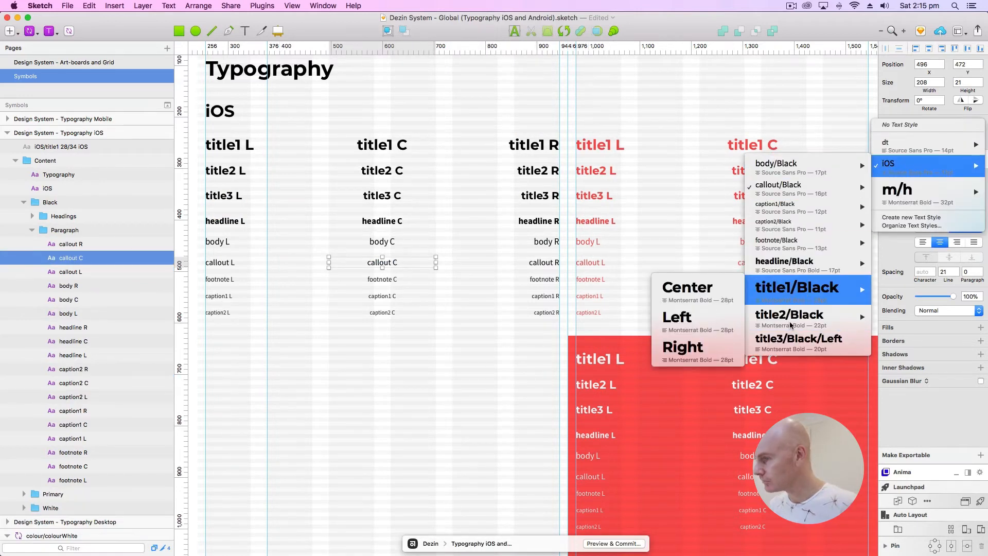
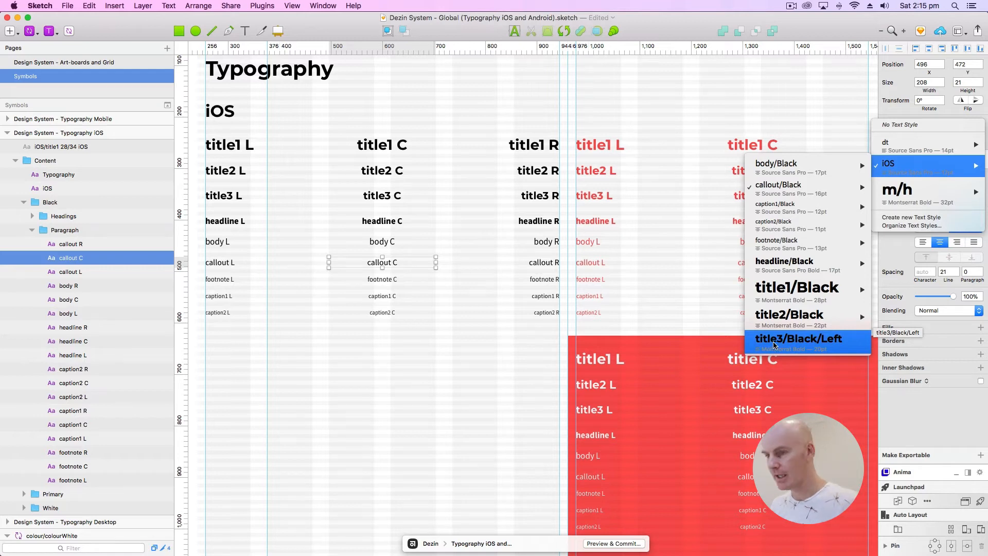
left_click(774, 343)
Step: Open the text style organizer from the black title3 L sample and copy the style name iOS/title3/Black/Left
left_click(223, 195)
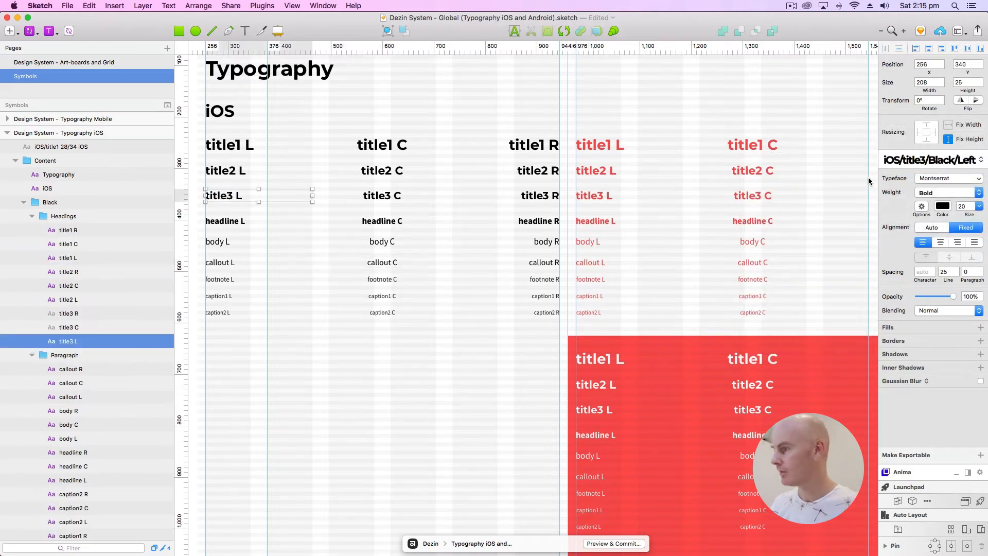
left_click(929, 160)
left_click(924, 226)
scroll(495, 257, "down", 20)
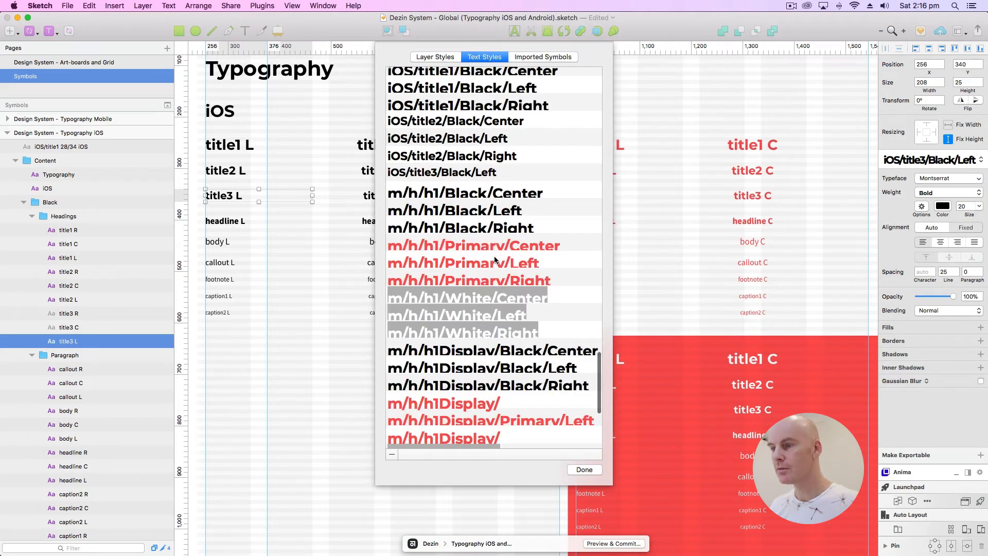
scroll(495, 260, "up", 5)
left_click(461, 263)
left_click(427, 264)
key("super+c")
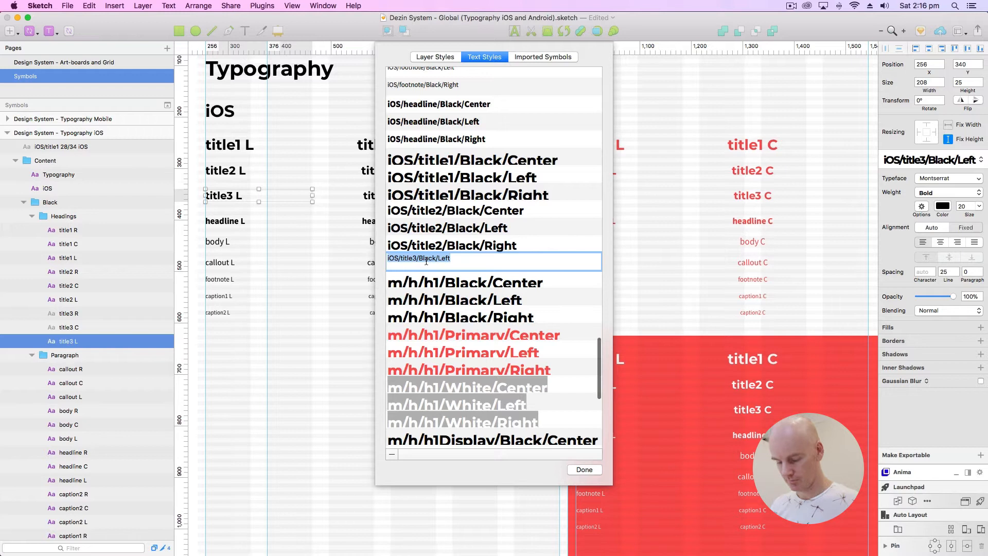
Step: Close the style organizer and create the text style iOS/title3/Black/Center from the black title3 C sample
left_click(595, 470)
left_click(383, 196)
left_click(926, 160)
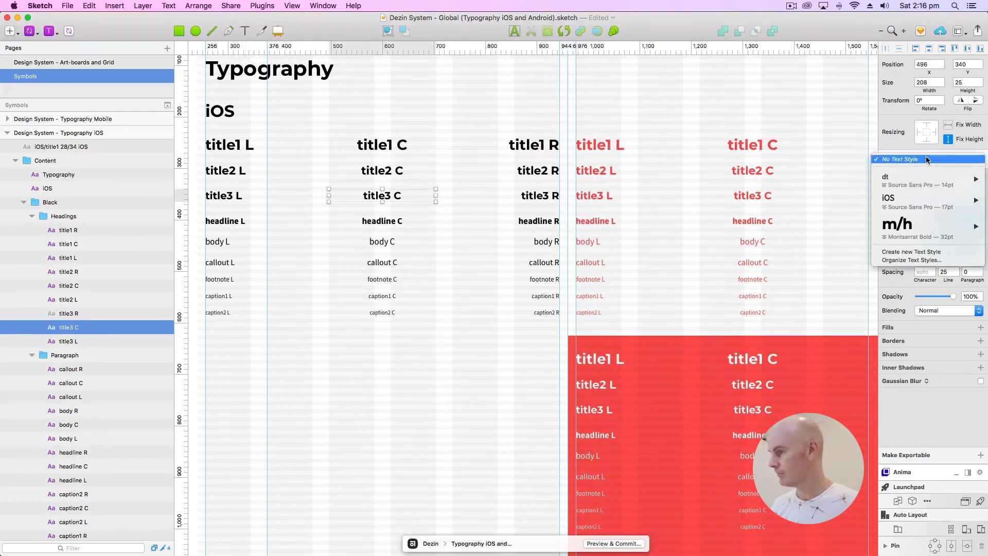
left_click(911, 251)
key("super+v")
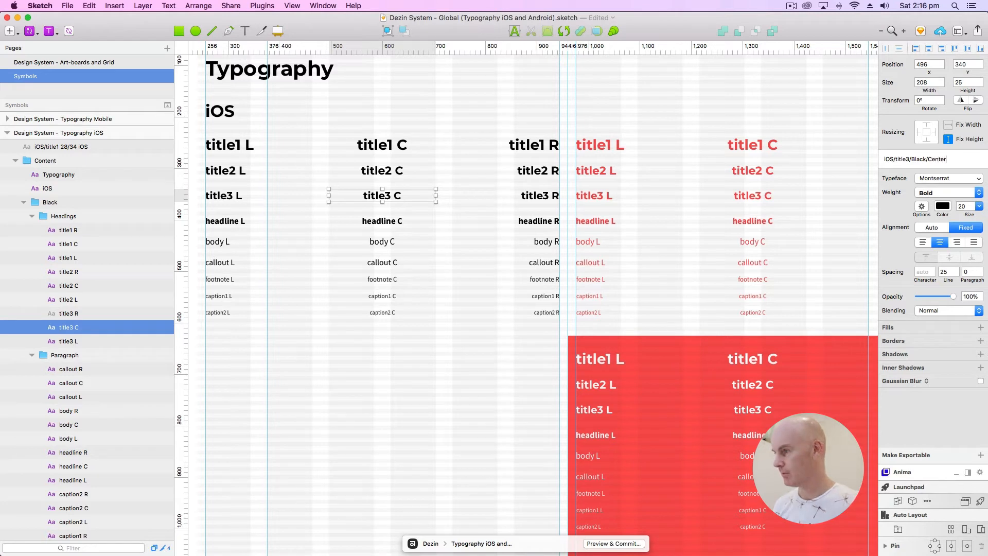
key("Return")
Step: Create the text style iOS/title3/Black/Right from the black title3 R sample
left_click(541, 197)
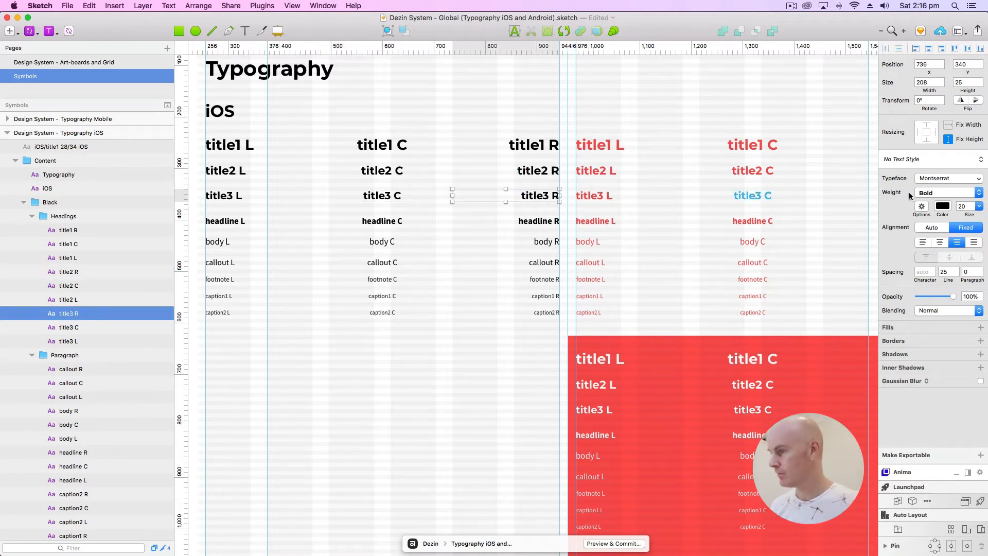
left_click(921, 165)
left_click(921, 252)
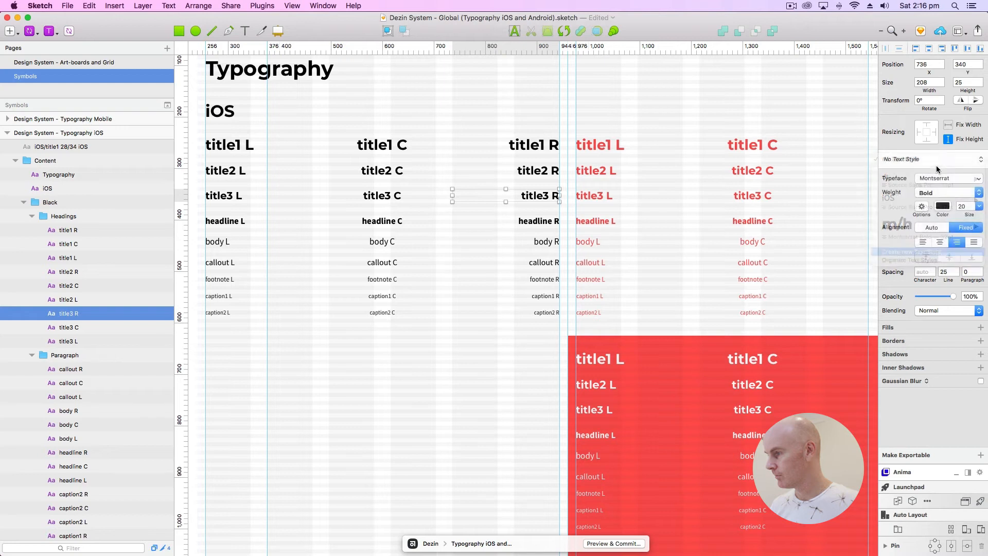
key("cmd+a")
key("cmd+v")
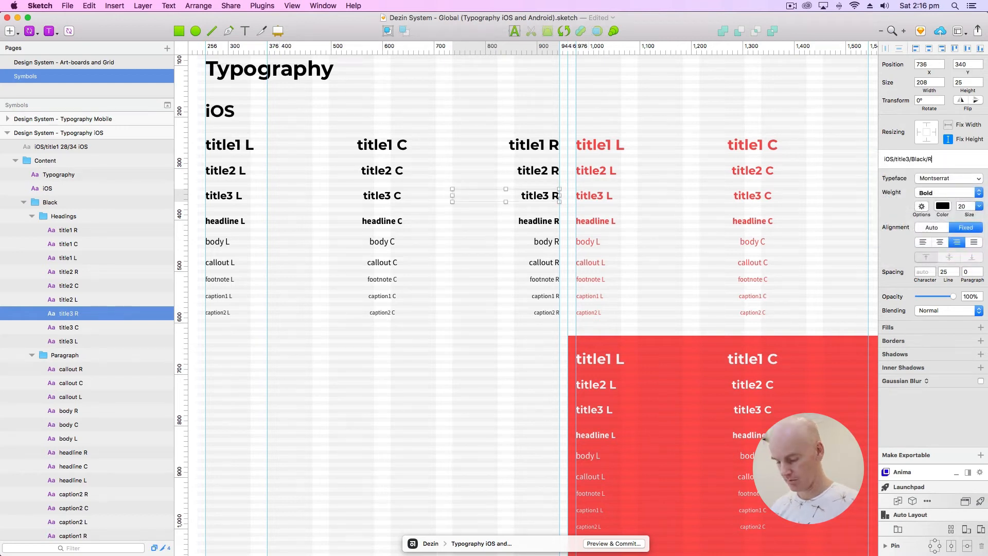
key("Return")
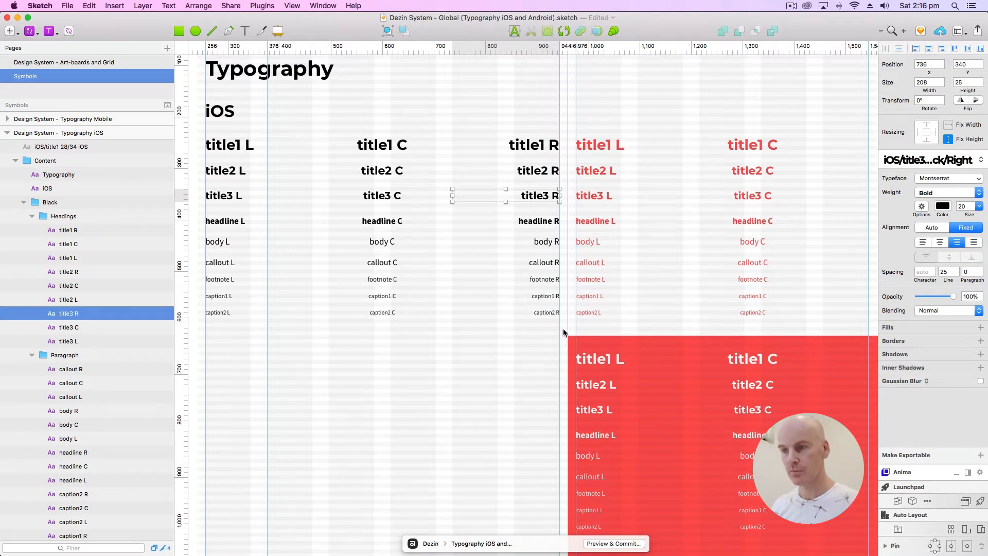
left_click(512, 319)
Step: Check the Center, Left and Right variants of the black title1, title2 and title3 styles in the iOS text style group
left_click(242, 145)
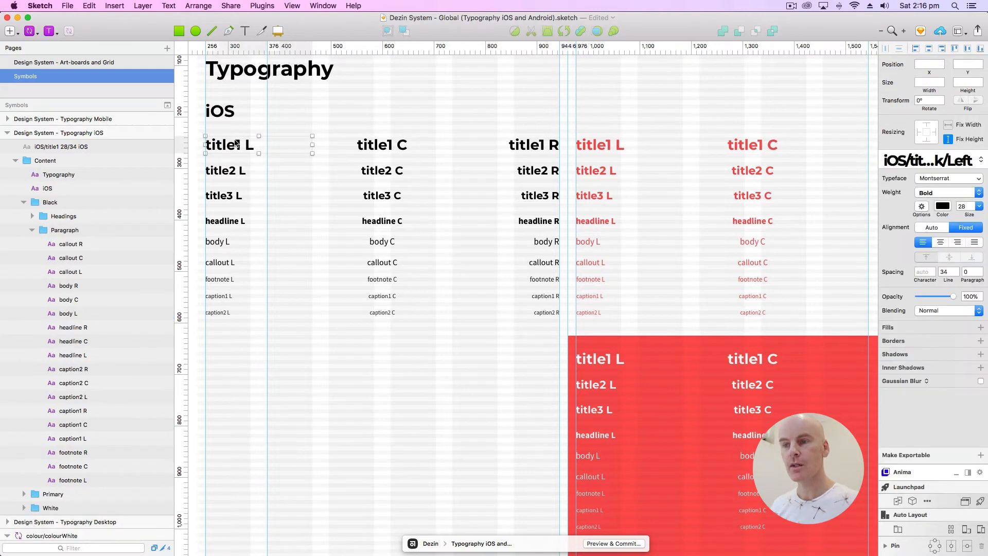
left_click(893, 162)
mouse_move(857, 172)
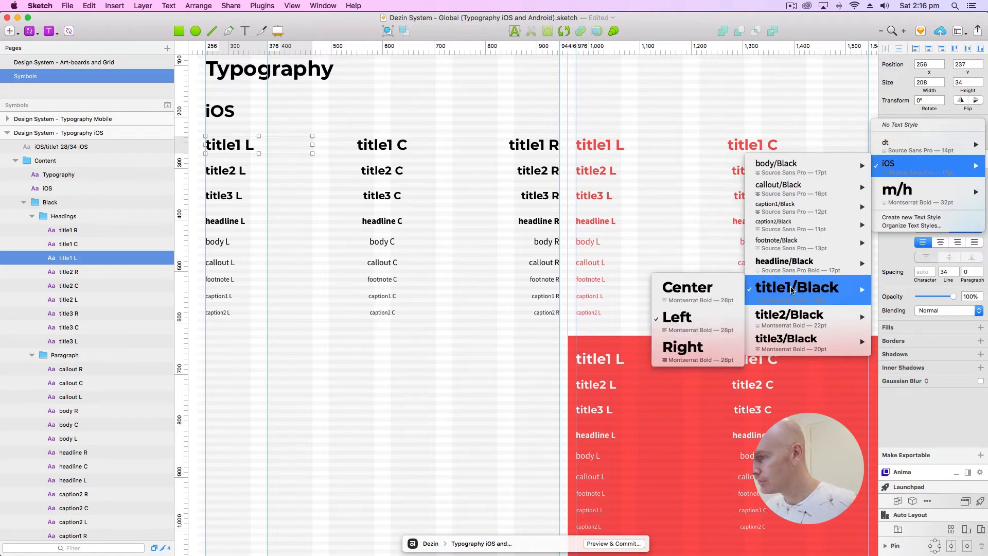
mouse_move(776, 315)
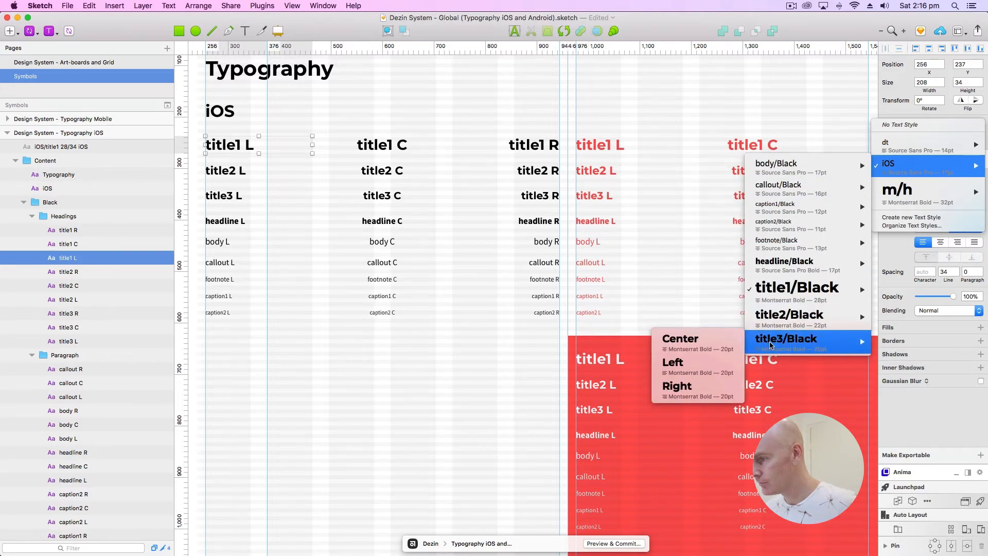
left_click(226, 195)
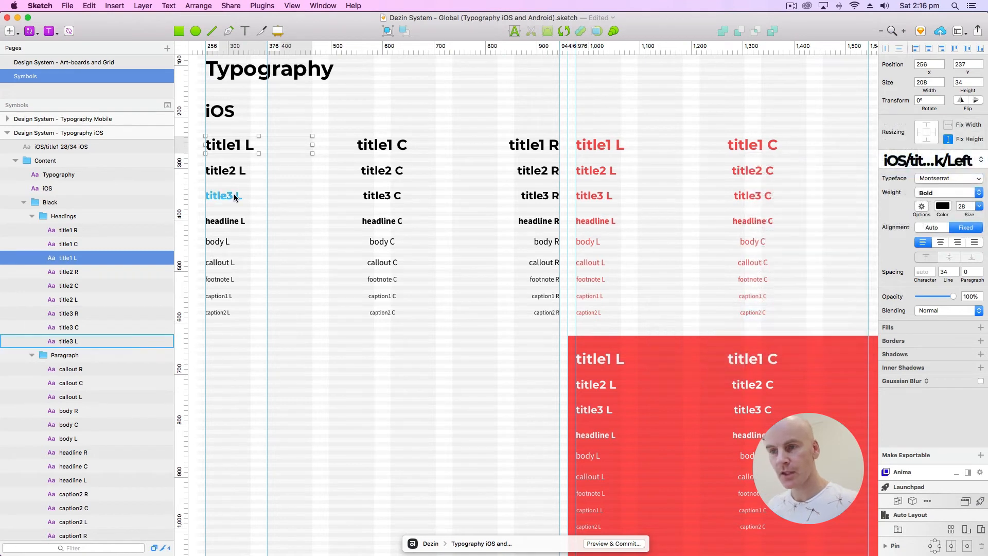
left_click(388, 194)
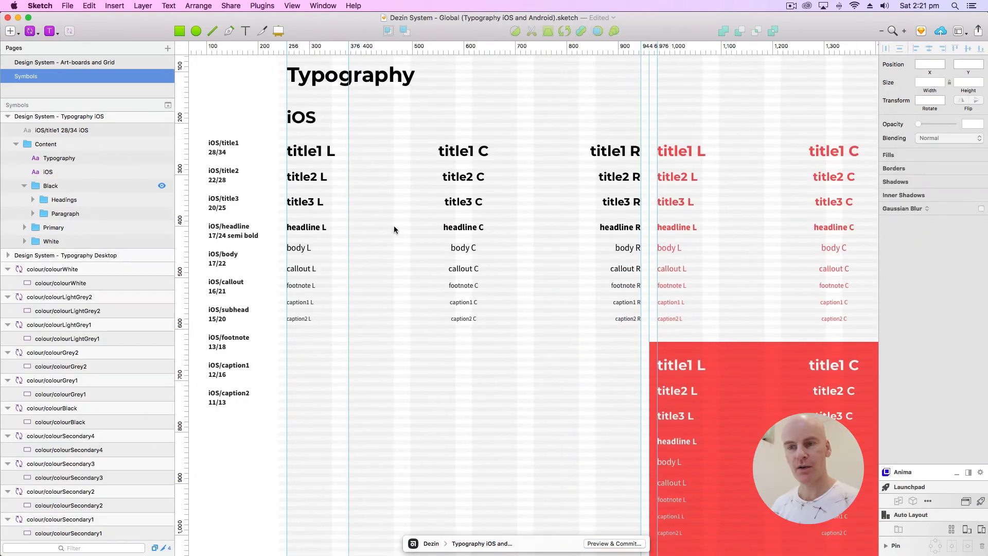
Step: In the Black group, rename the Headings group as Titles and the Paragraph group as Body
double_click(76, 200)
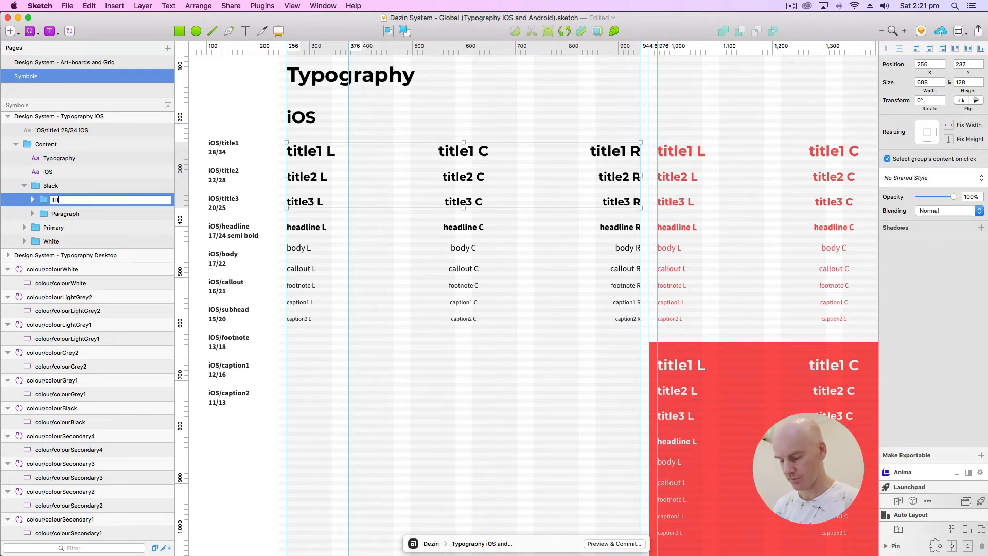
key("Return")
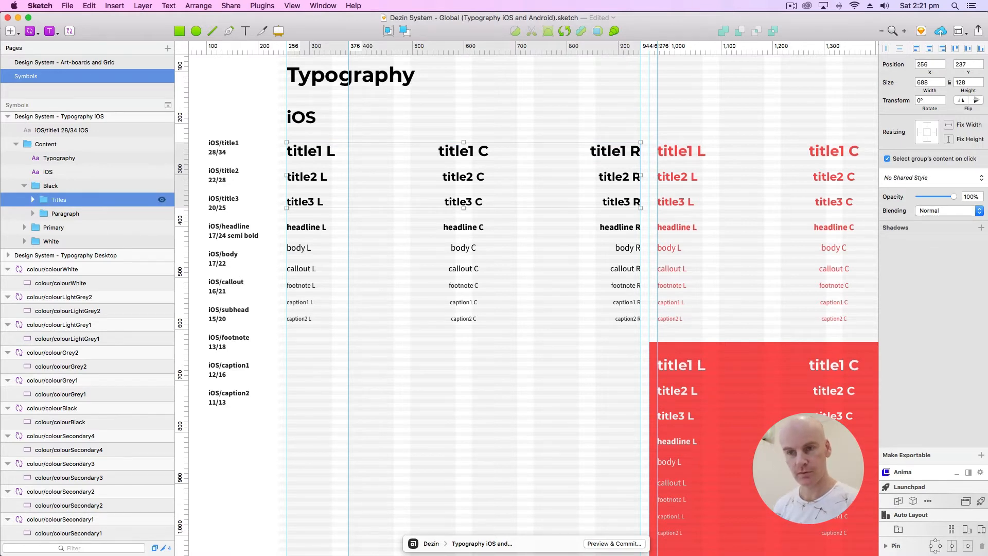
double_click(74, 213)
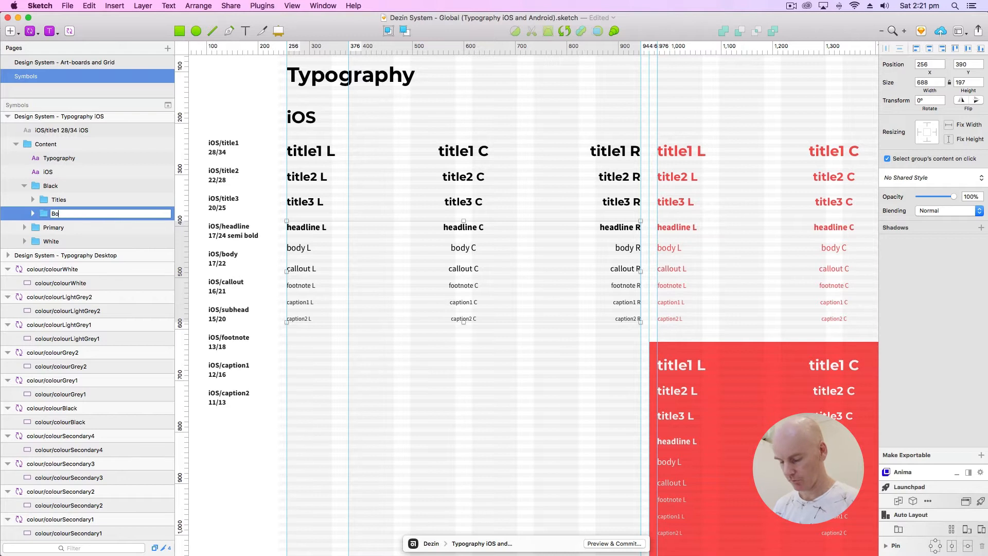
left_click(416, 328)
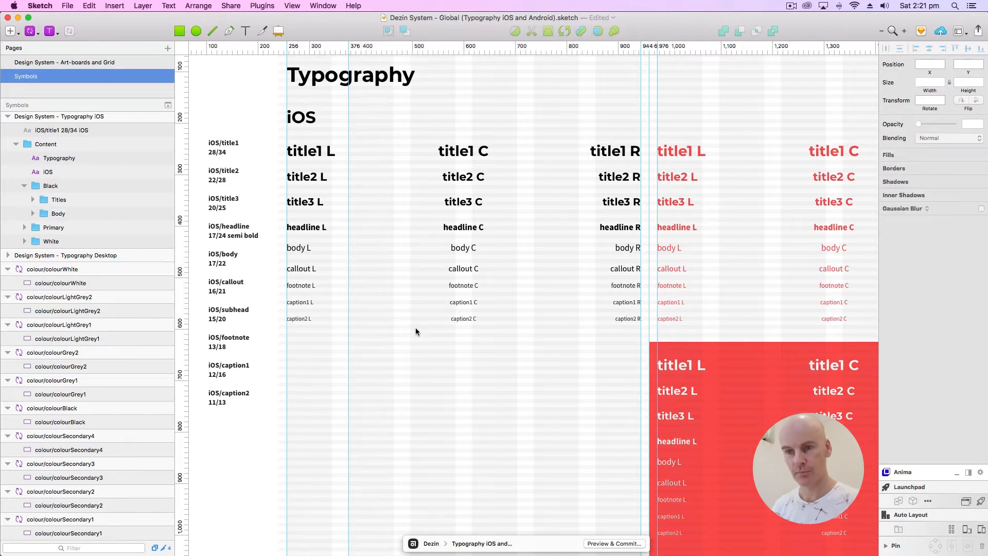
Step: Delete the old Primary and White groups from the Typography iOS artboard
left_click(58, 227)
left_click_drag(617, 267, 480, 246)
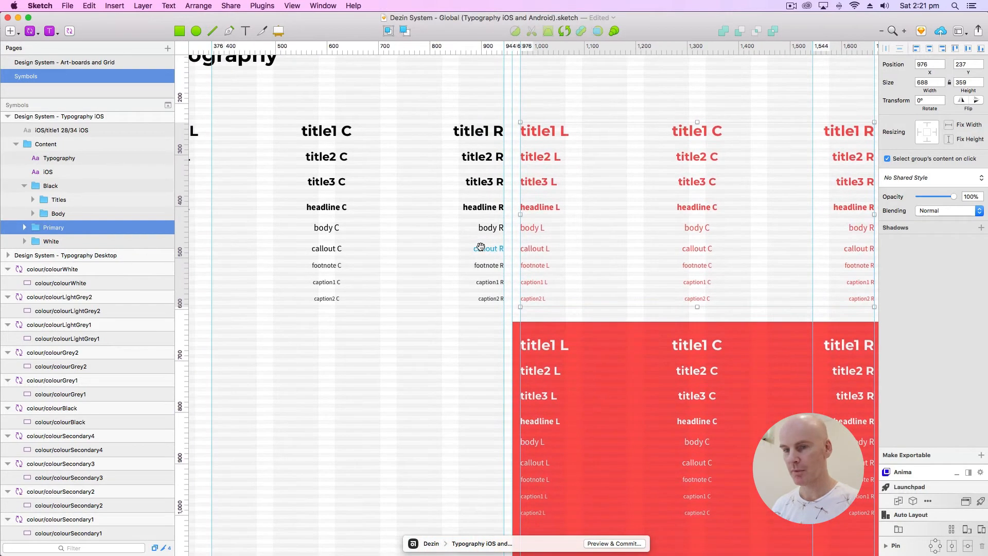
left_click(52, 240)
left_click(58, 229, "shift")
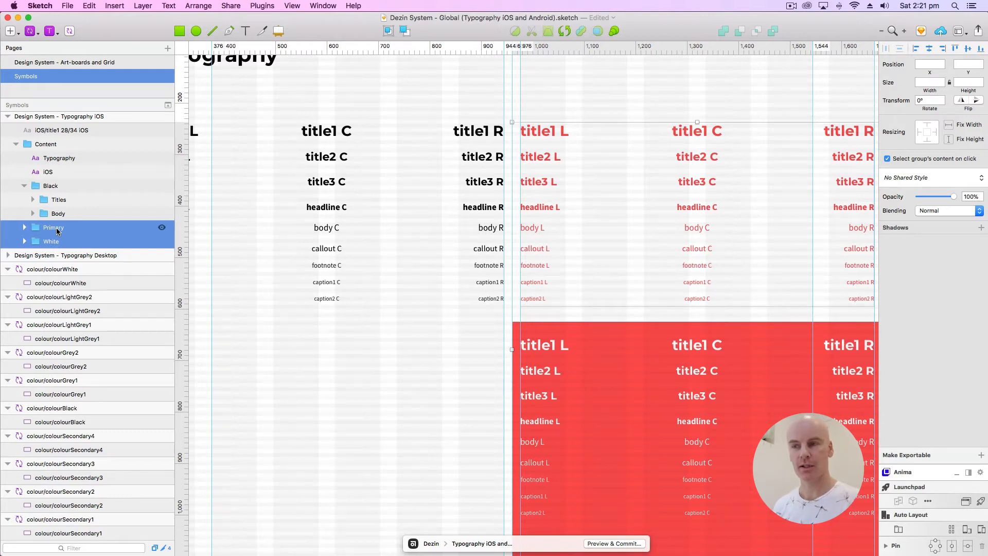
key("Delete")
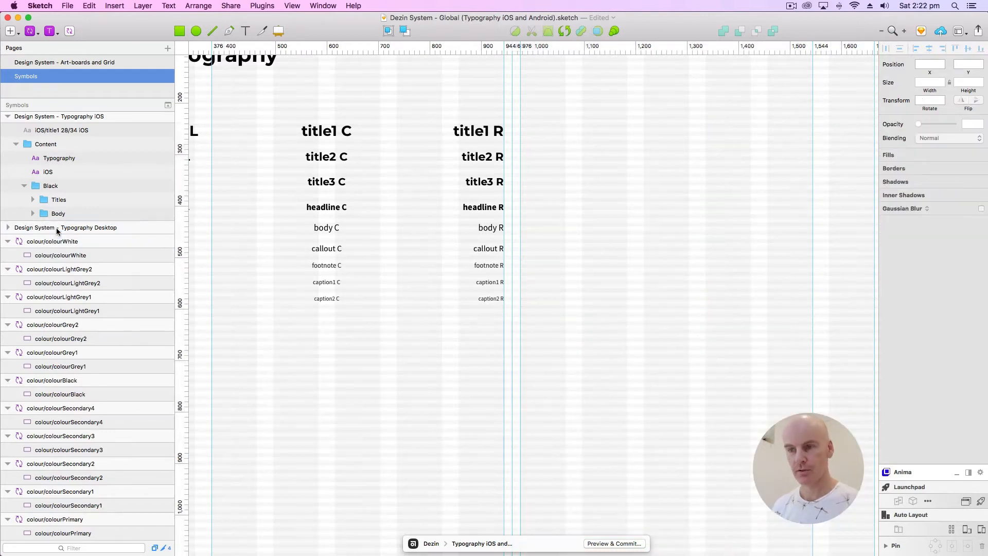
Step: Duplicate the Black group and move the copy horizontally to X 976, beside the original
left_click(339, 132)
scroll(437, 147, "left", 5)
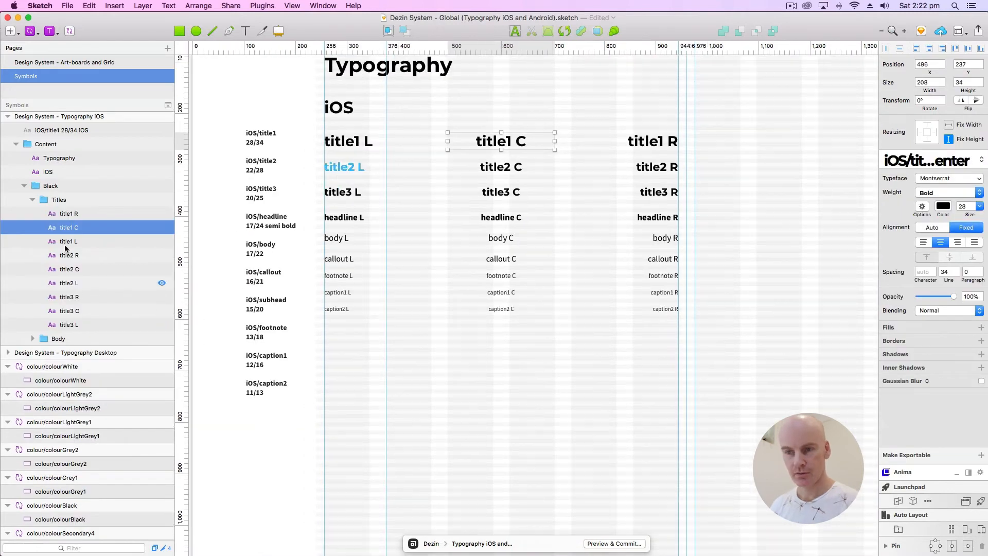
left_click(50, 186)
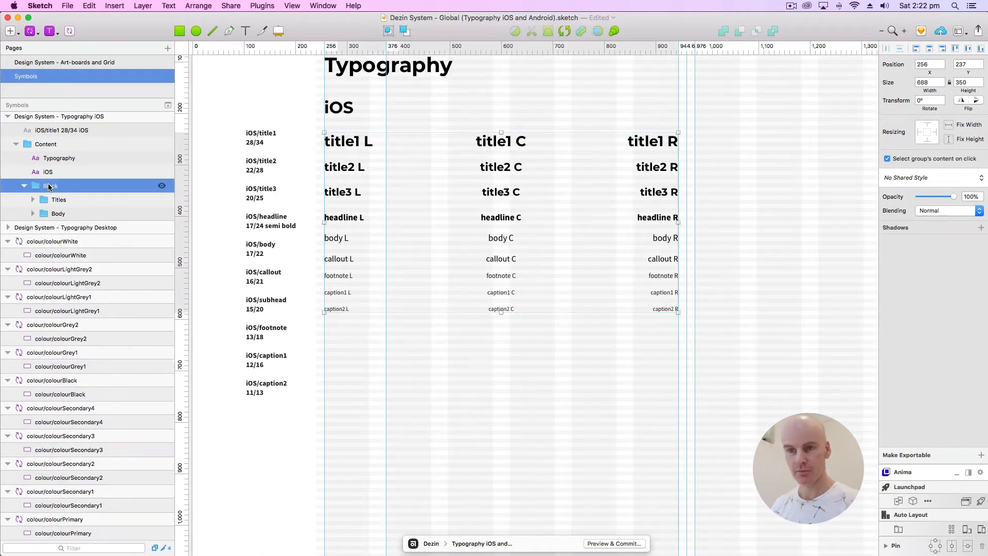
key("super+d")
left_click(50, 227)
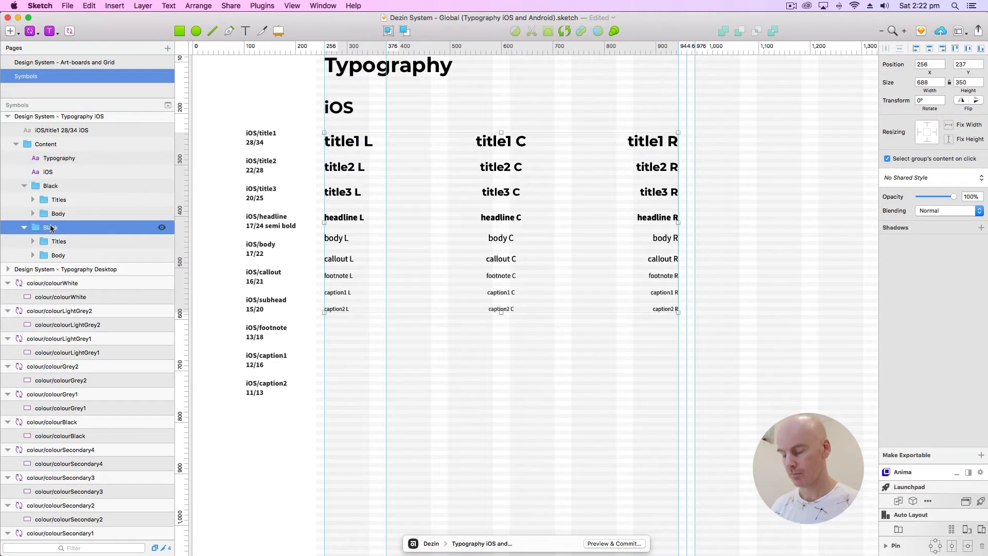
key("shift+Right")
key("shift+Right")
key("shift+Right")
key("shift+Right")
key("shift+Right")
key("shift+Right")
key("shift+Right")
key("shift+Right")
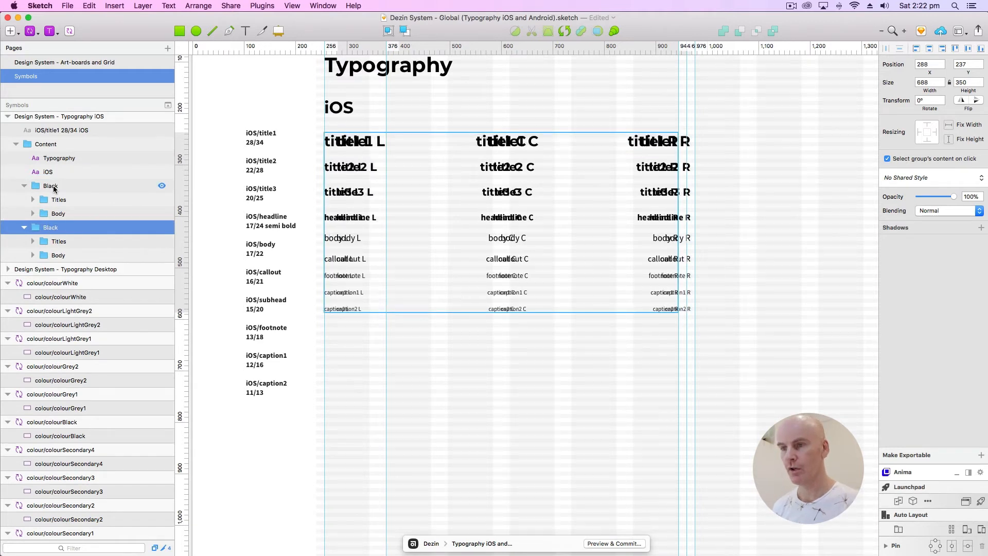
key("shift+Right")
key("shift+Right")
key("shift+Right")
key("shift+Right")
key("shift+Right")
key("shift+Right")
key("shift+Right")
key("shift+Right")
key("shift+Right")
key("shift+Right")
key("shift+Right")
key("shift+Right")
key("shift+Right")
key("shift+Right")
key("shift+Right")
key("shift+Right")
key("shift+Right")
key("shift+Right")
key("shift+Right")
key("shift+Right")
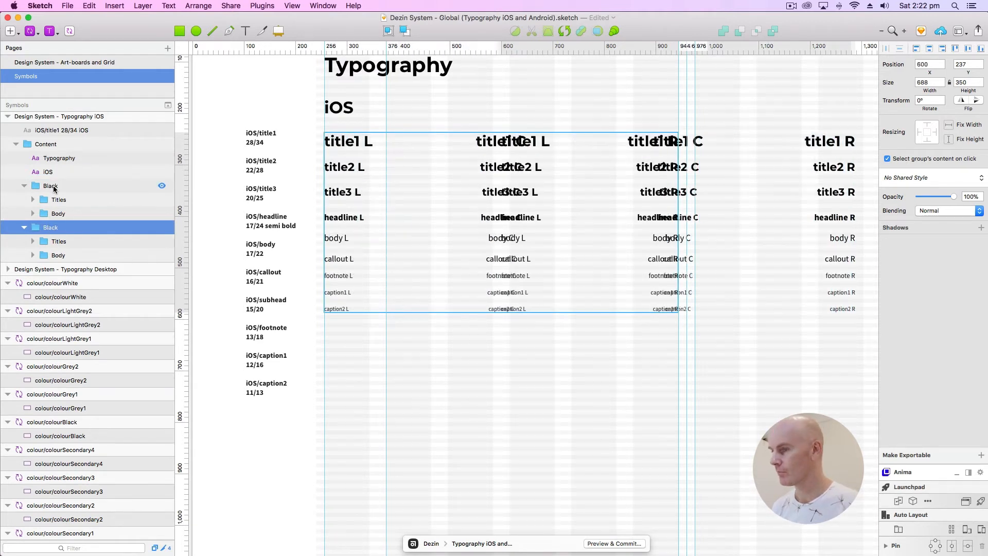
key("shift+Right")
key("shift+Right")
key("shift+Right")
key("shift+Right")
key("shift+Right")
key("shift+Right")
key("shift+Right")
key("shift+Right")
key("shift+Right")
key("shift+Right")
key("shift+Right")
key("shift+Right")
key("shift+Right")
key("shift+Right")
key("shift+Right")
key("shift+Right")
key("shift+Right")
key("shift+Right")
key("shift+Right")
key("shift+Right")
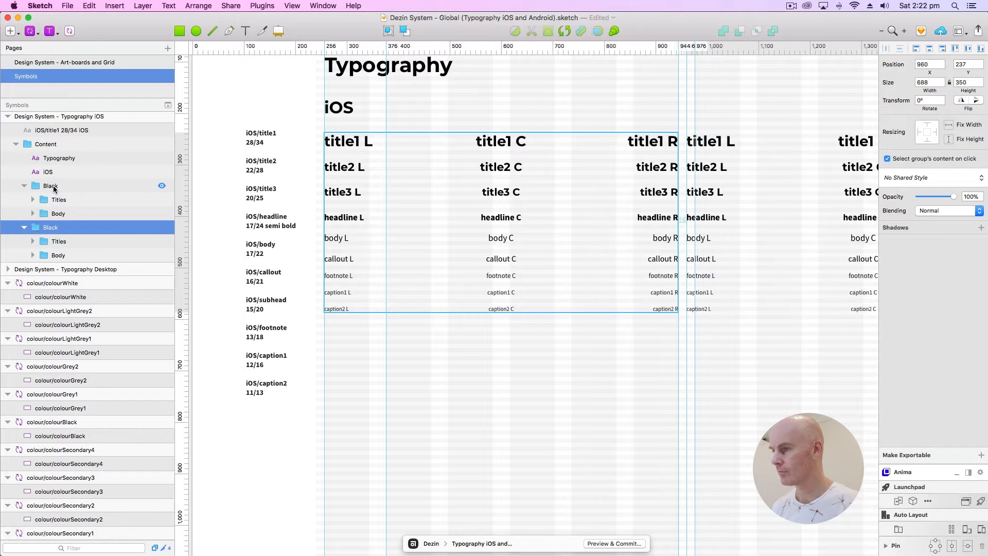
key("Left")
key("Left")
key("Left")
key("Left")
key("Left")
key("Left")
key("Left")
key("Left")
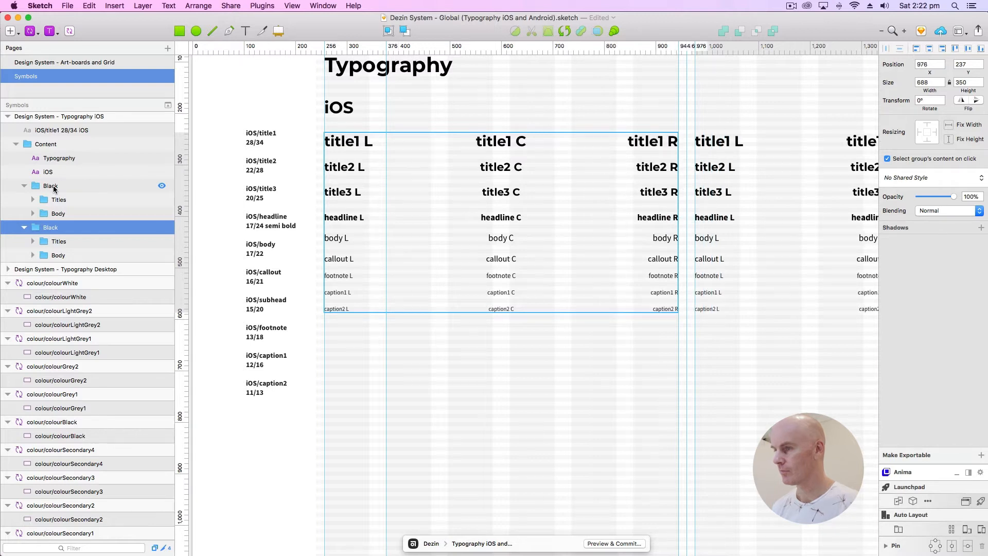
Step: Rename the duplicated Black group as Primary
left_click(716, 365)
left_click_drag(778, 363, 479, 362)
left_click(419, 138)
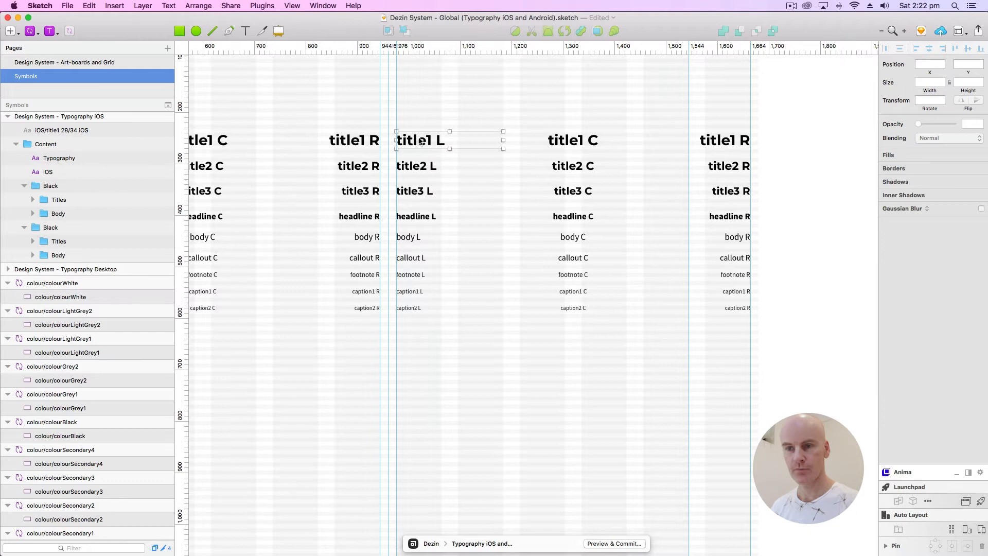
left_click(72, 227)
double_click(72, 228)
type("Primary")
key("Return")
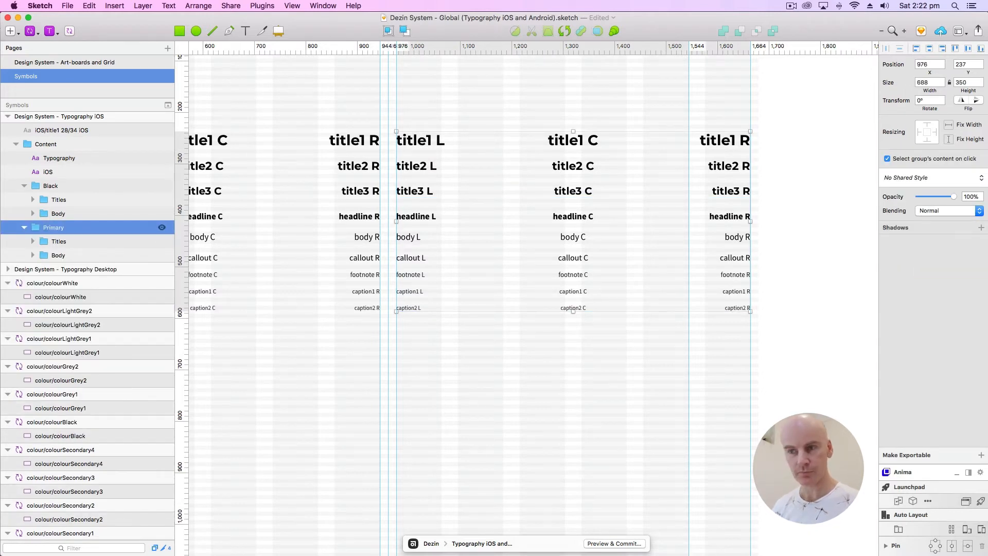
Step: Change all the text layers in the Primary group to the red document colour
left_click_drag(811, 324, 423, 130)
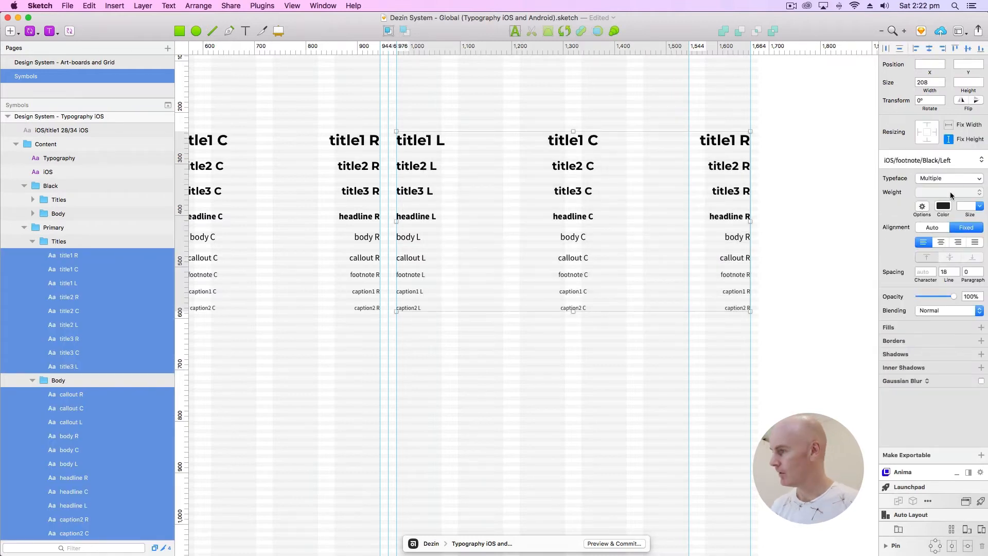
left_click(943, 206)
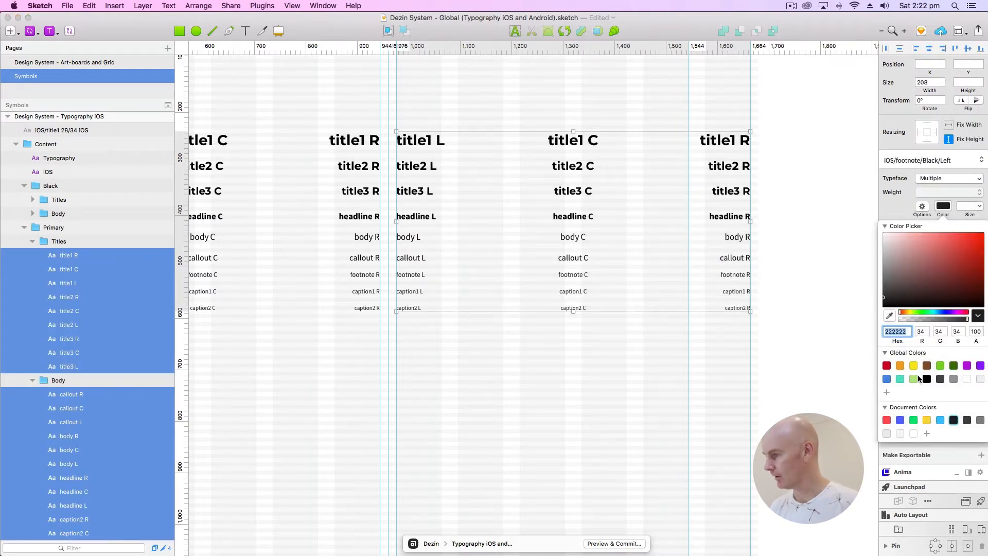
left_click(887, 421)
left_click(566, 439)
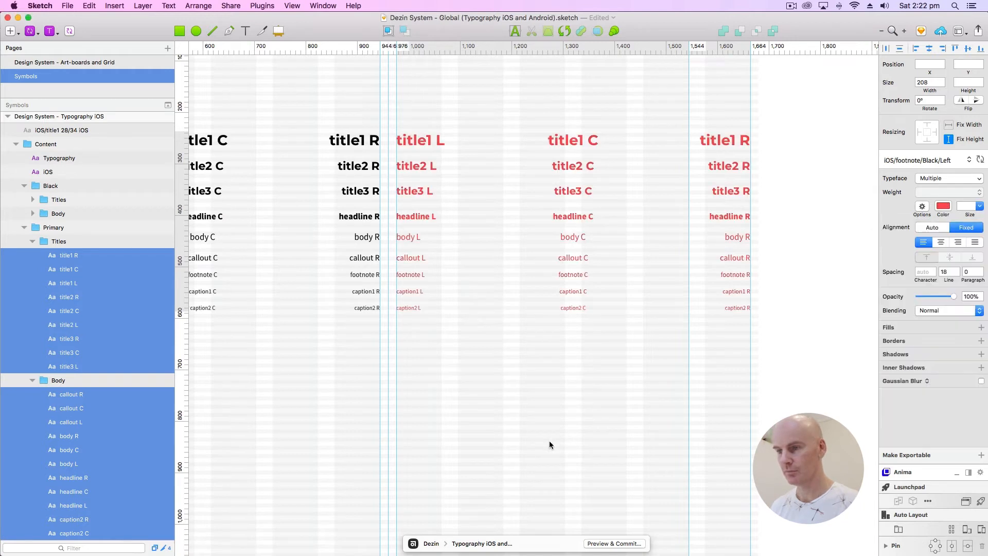
Step: Duplicate the Primary group and move the copy straight down to Y 653
scroll(576, 422, "down", 2)
scroll(577, 422, "left", 2)
left_click(467, 102)
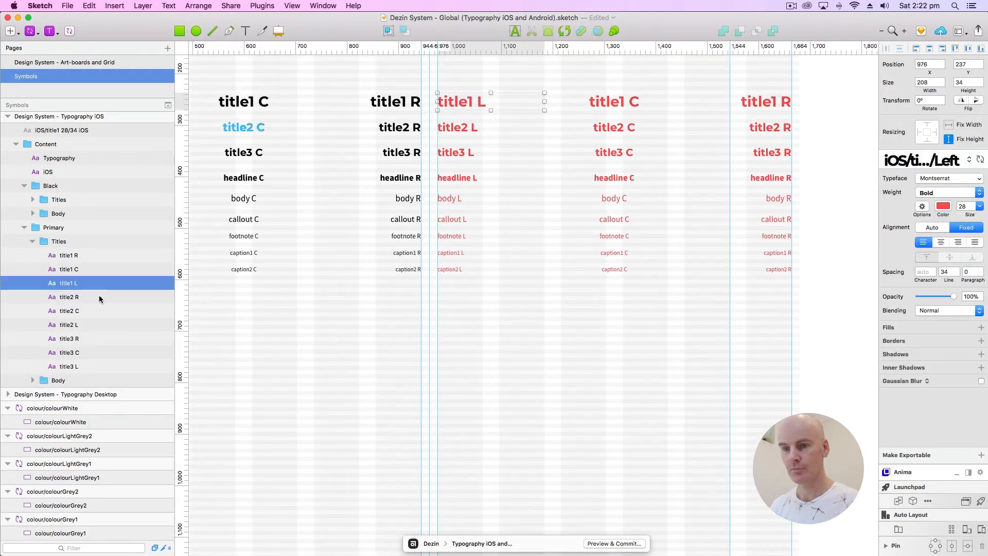
left_click(54, 228)
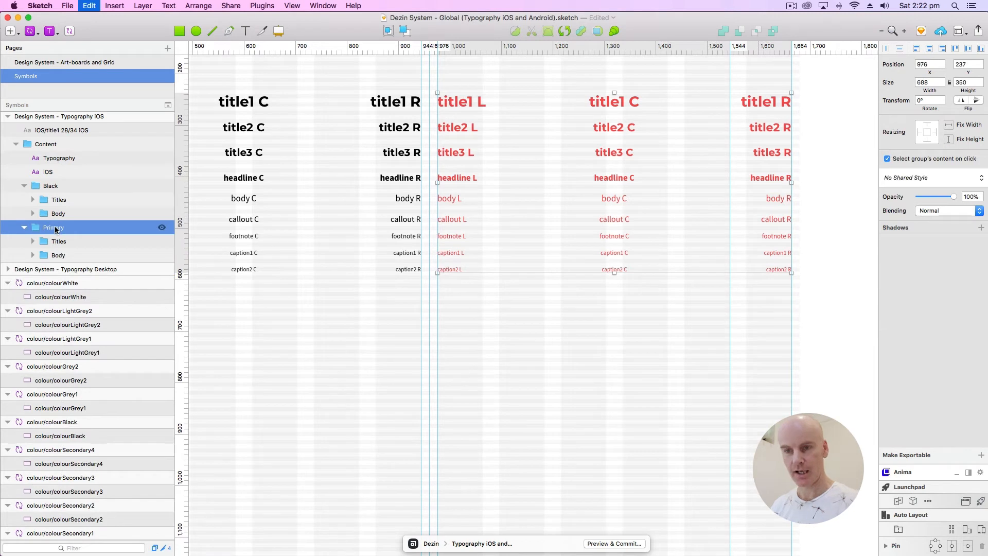
key("super+d")
left_click(47, 270)
key("shift+Down")
key("shift+Down")
key("shift+Down")
key("shift+Down")
key("shift+Down")
key("shift+Down")
key("shift+Down")
key("shift+Down")
key("shift+Down")
key("shift+Down")
key("shift+Down")
key("shift+Down")
key("shift+Down")
key("shift+Down")
key("shift+Down")
key("shift+Down")
key("shift+Down")
key("shift+Down")
key("shift+Down")
key("shift+Down")
key("shift+Down")
key("shift+Down")
key("shift+Down")
key("shift+Down")
key("shift+Down")
key("shift+Down")
key("shift+Down")
key("shift+Down")
key("shift+Down")
key("shift+Down")
key("shift+Down")
key("shift+Down")
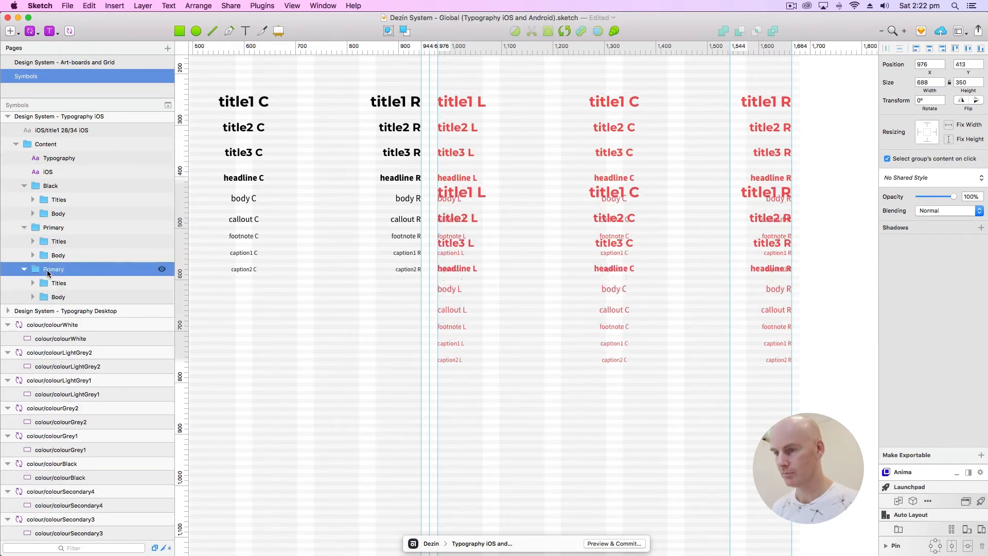
key("shift+Down")
key("shift+Down")
key("shift+Down")
key("shift+Down")
key("shift+Down")
key("shift+Down")
key("shift+Down")
key("shift+Down")
key("shift+Down")
key("shift+Down")
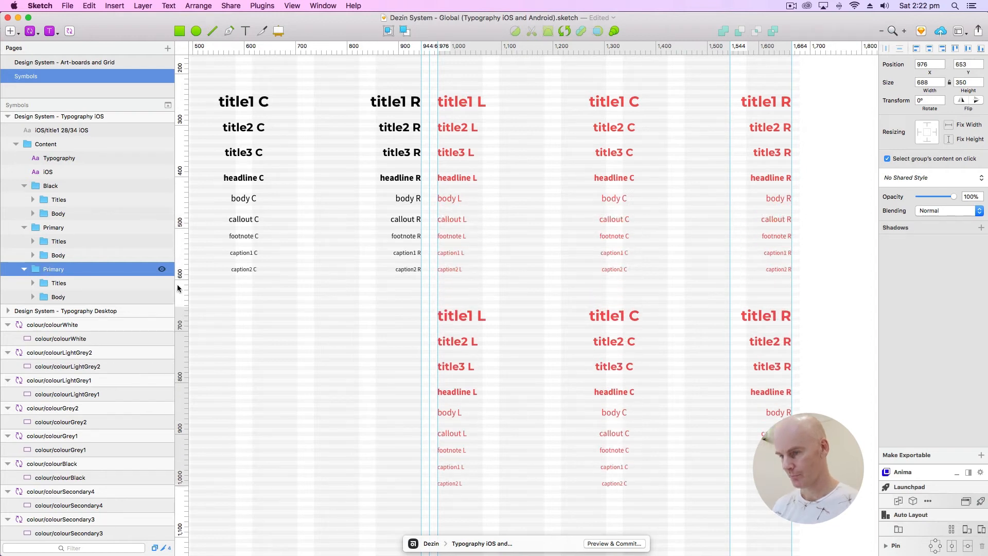
Step: Copy the red background rectangle from the Typography Desktop artboard and paste it into the lower Primary group on the iOS artboard
left_click(329, 365)
left_click_drag(563, 443, 455, 355)
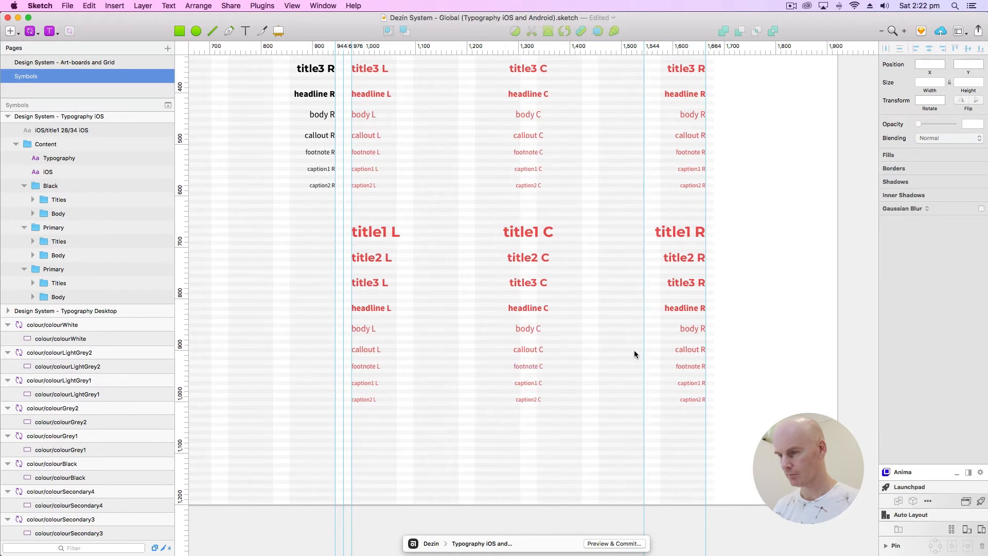
key("super+minus")
scroll(554, 299, "left", 20)
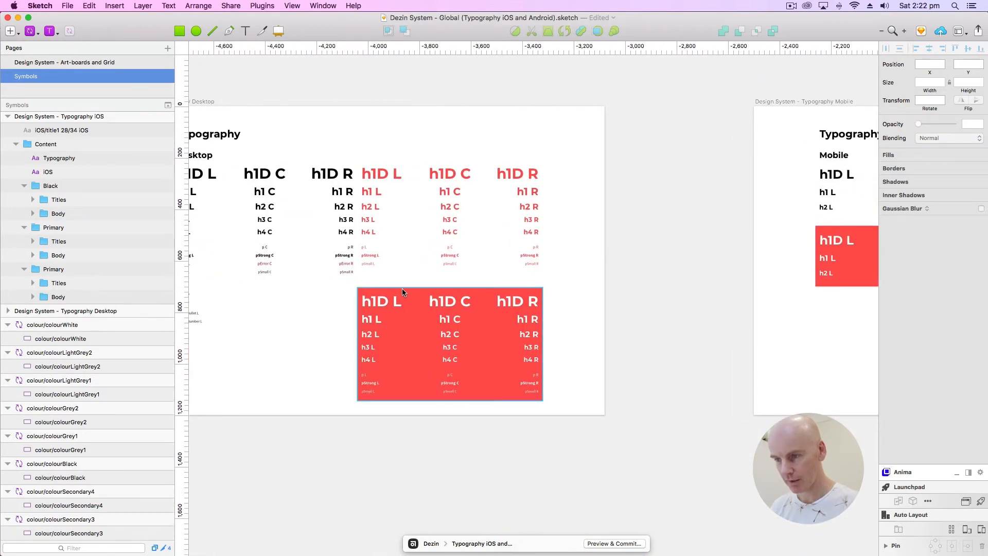
left_click(402, 288)
key("super+c")
scroll(461, 234, "right", 20)
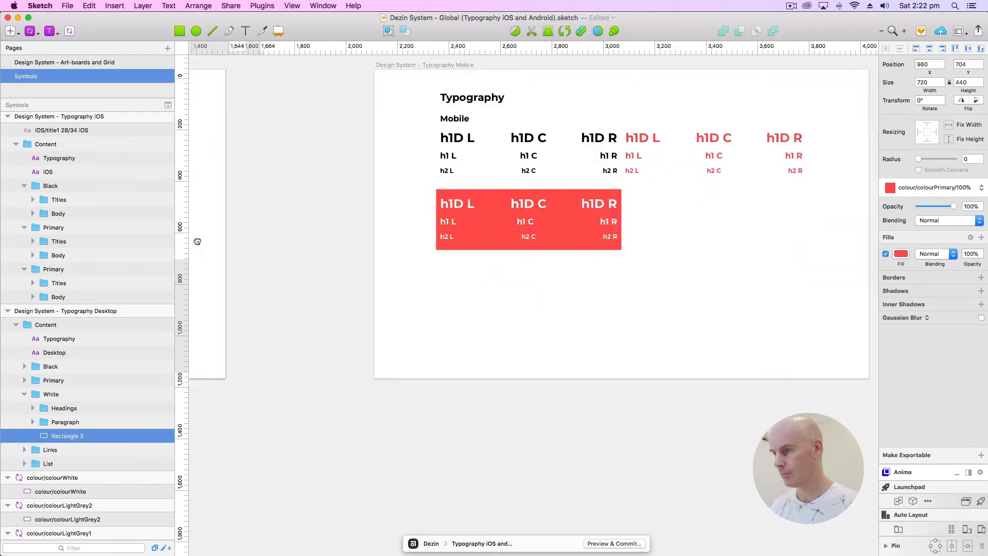
left_click(530, 245)
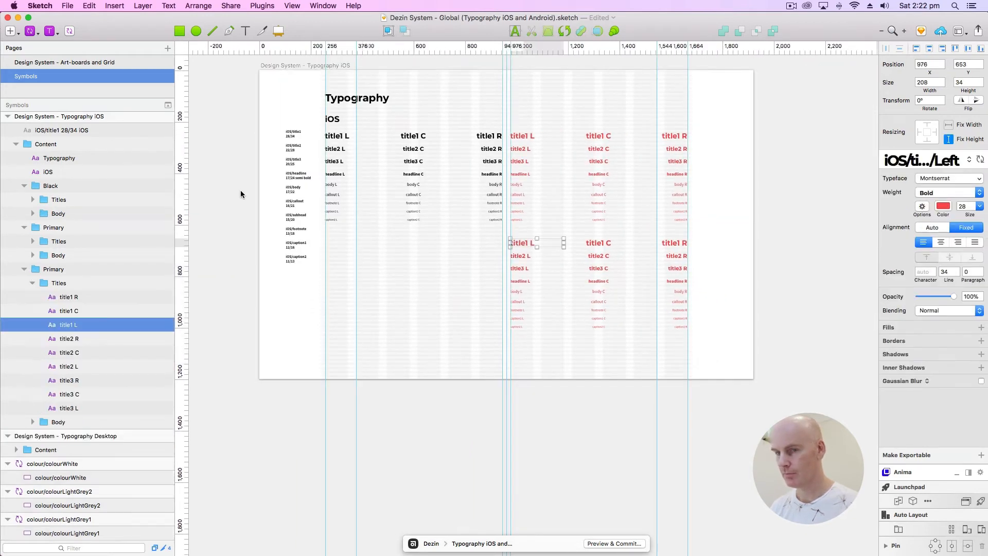
left_click(54, 282)
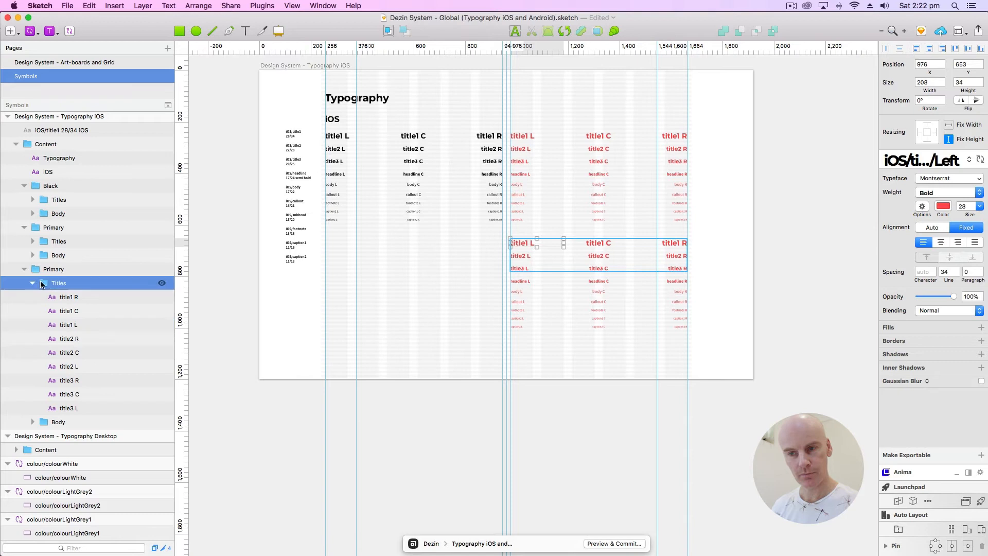
left_click(53, 298)
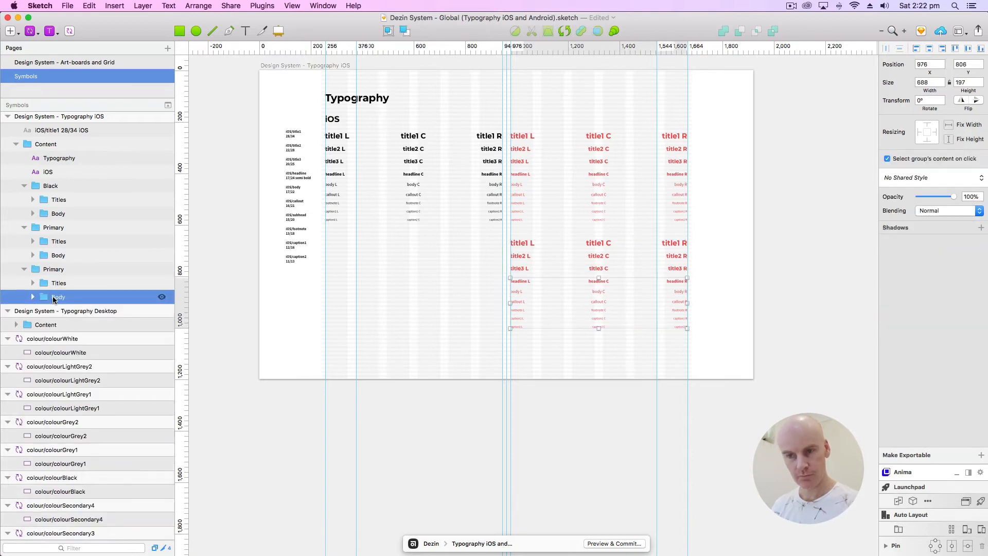
key("super+v")
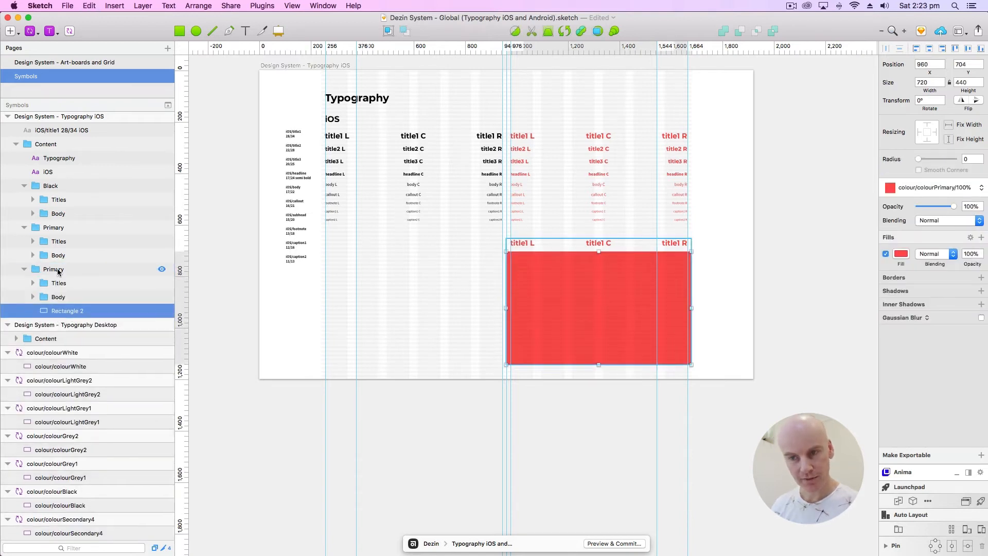
Step: Rename the lower Primary group, which holds the red rectangle, as White
left_click(58, 272)
double_click(76, 271)
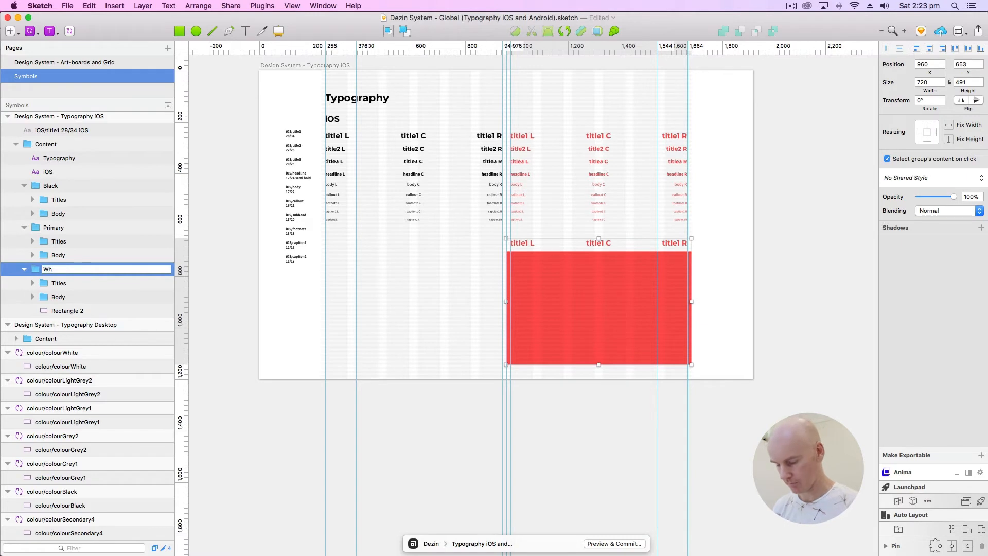
key("Return")
left_click(842, 355)
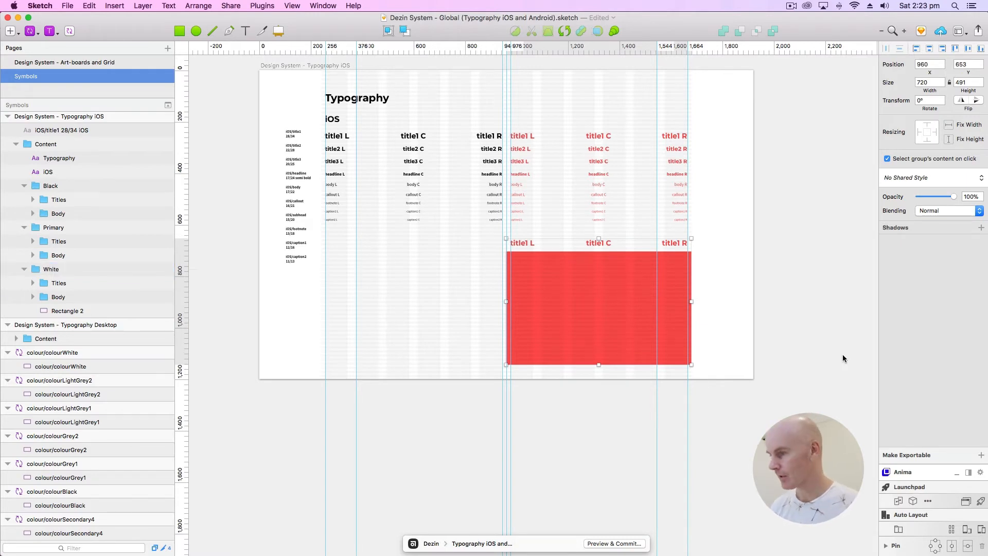
Step: Change all the text layers in the White group to white (FFFFFF), leaving out the red background rectangle
left_click_drag(761, 375, 496, 236)
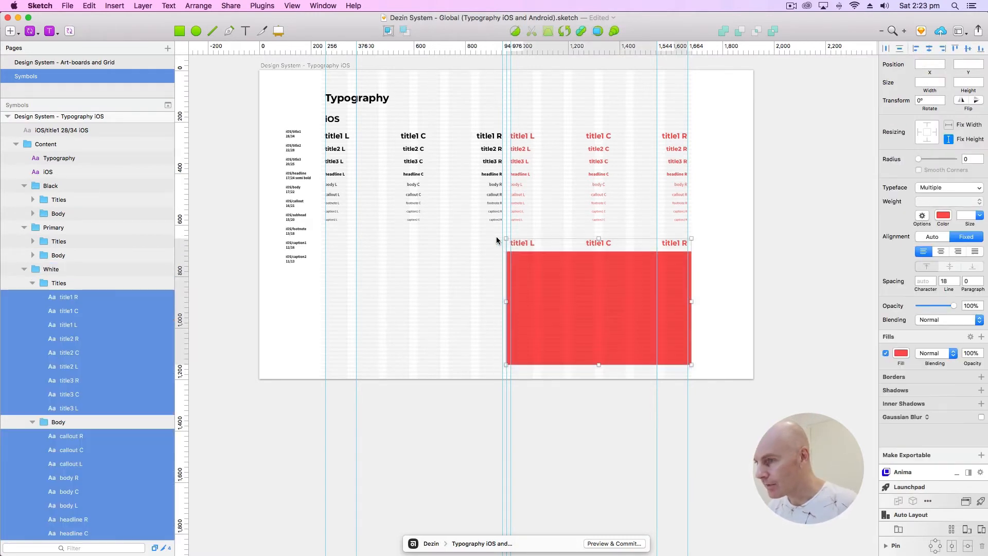
scroll(85, 334, "down", 5)
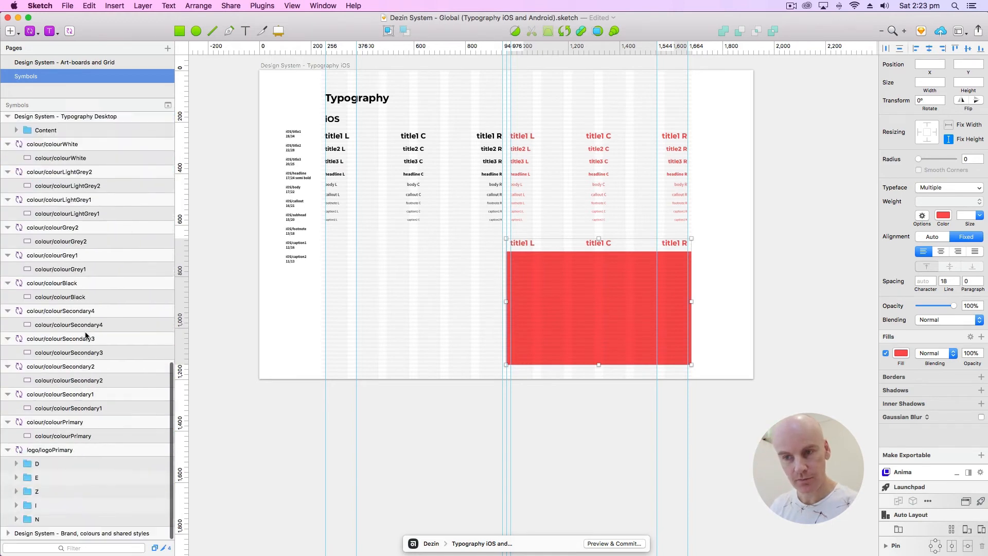
scroll(85, 335, "down", 10)
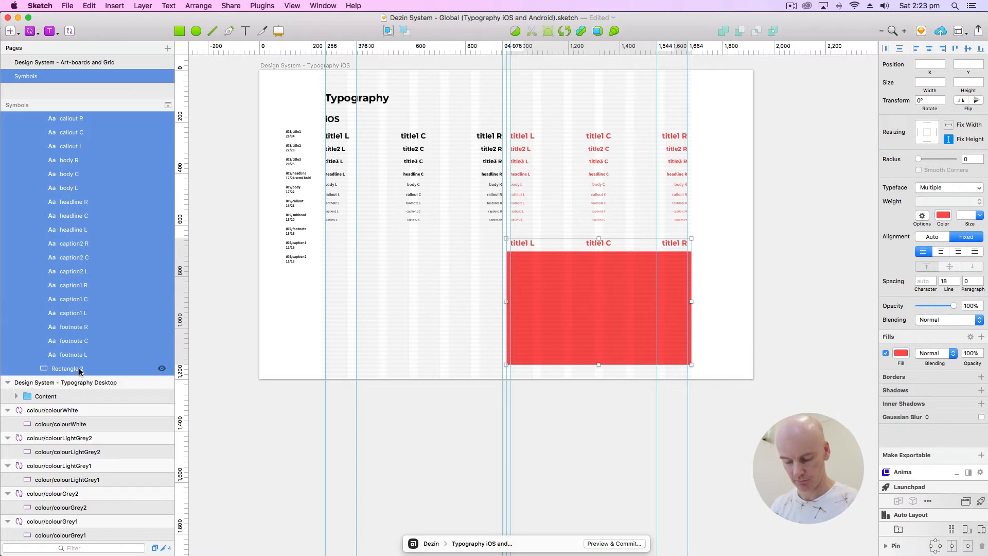
left_click(80, 370, "super")
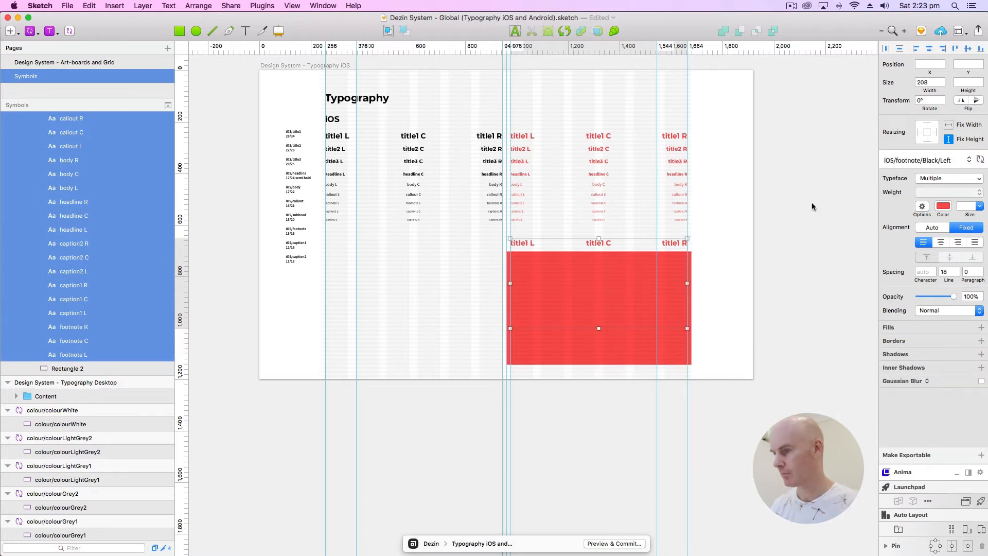
left_click(944, 206)
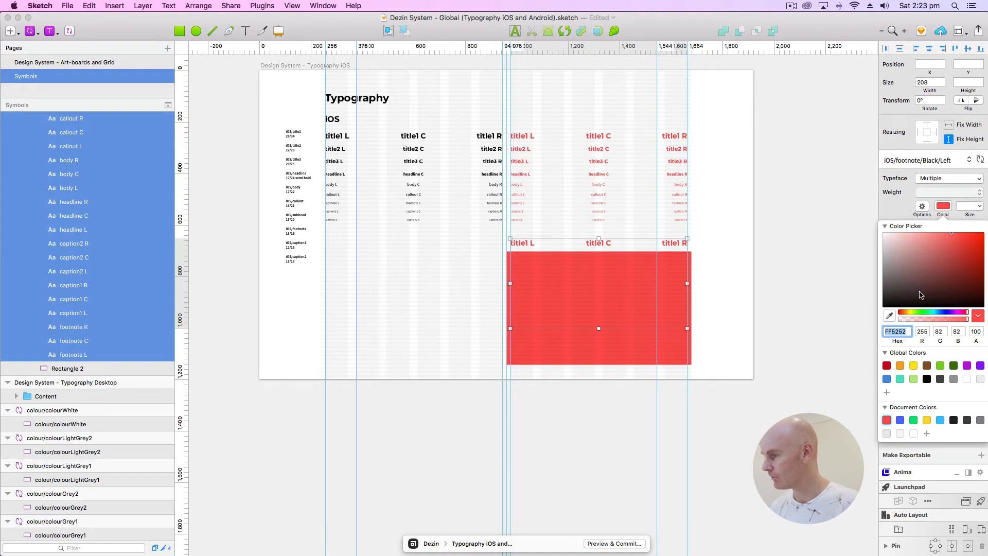
left_click_drag(921, 295, 877, 206)
Step: Move the red background rectangle in the White group up so it sits behind all the white text, including the title1 row
left_click(570, 354)
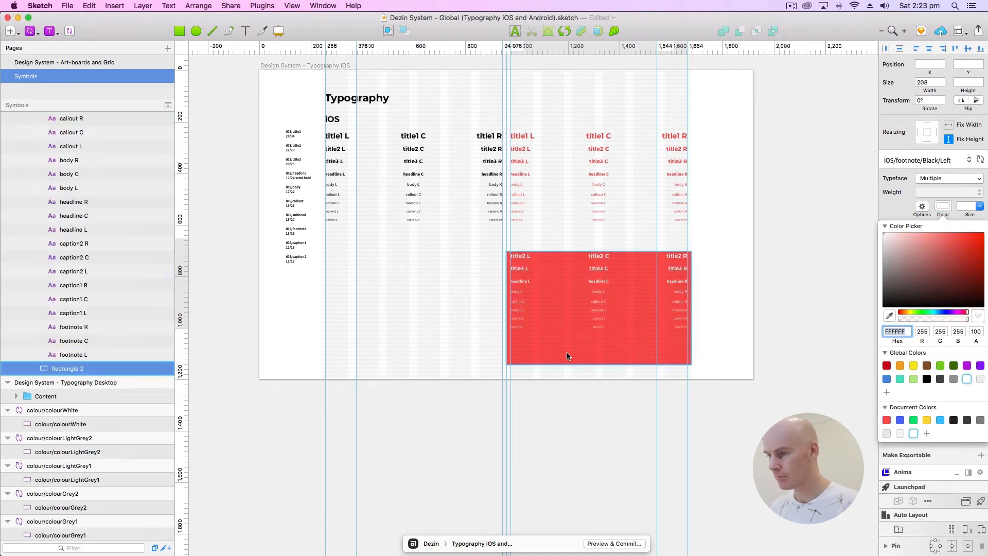
key("super+plus")
key("Up")
key("Up")
key("Up")
key("Up")
key("Up")
key("Up")
key("Up")
key("Up")
key("Up")
key("Up")
key("Up")
key("Up")
key("Up")
key("Up")
key("Up")
key("Up")
key("Up")
key("Up")
key("Up")
key("Up")
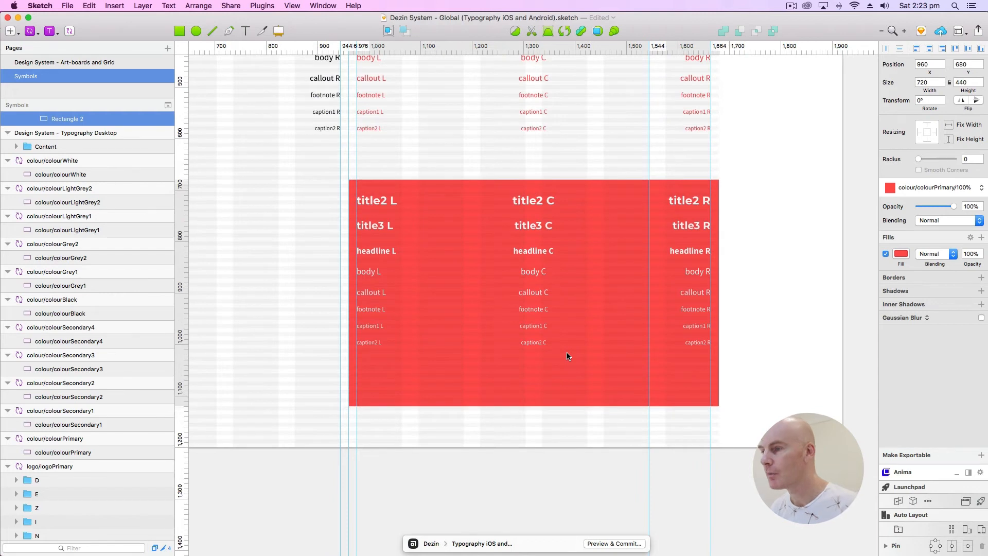
key("Up")
key("Up")
key("Up")
key("Up")
key("Up")
key("Up")
key("Up")
key("Up")
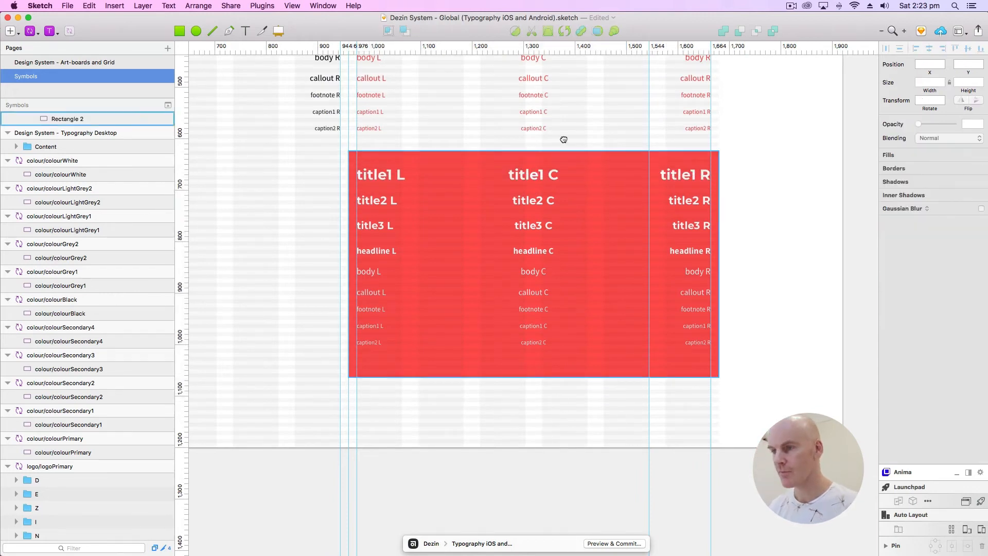
Step: Create a new text style from the Primary title1 L layer, named iOS/title1/Primary/Left
scroll(514, 257, "up", 5)
left_click(413, 119)
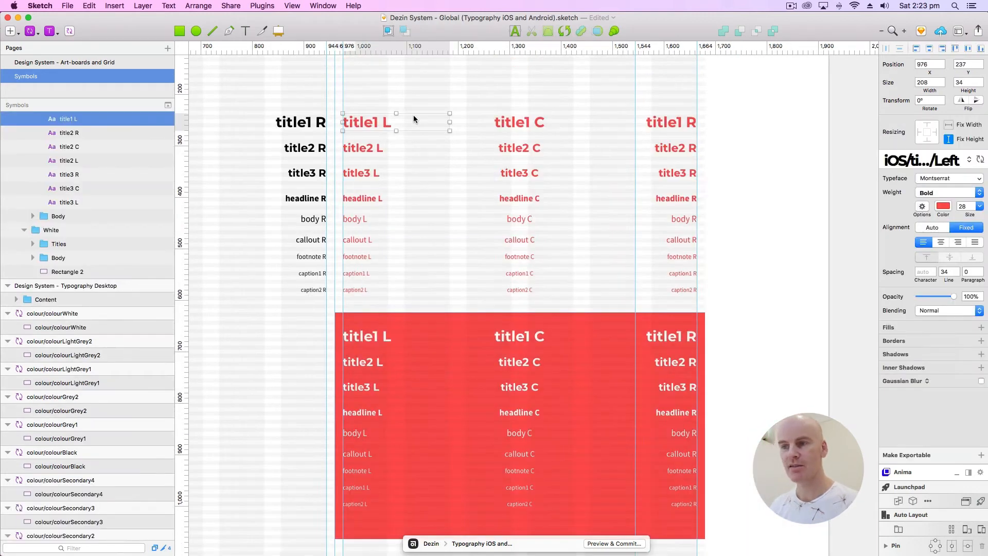
left_click(972, 160)
left_click(911, 215)
key("Right")
key("BackSpace")
key("BackSpace")
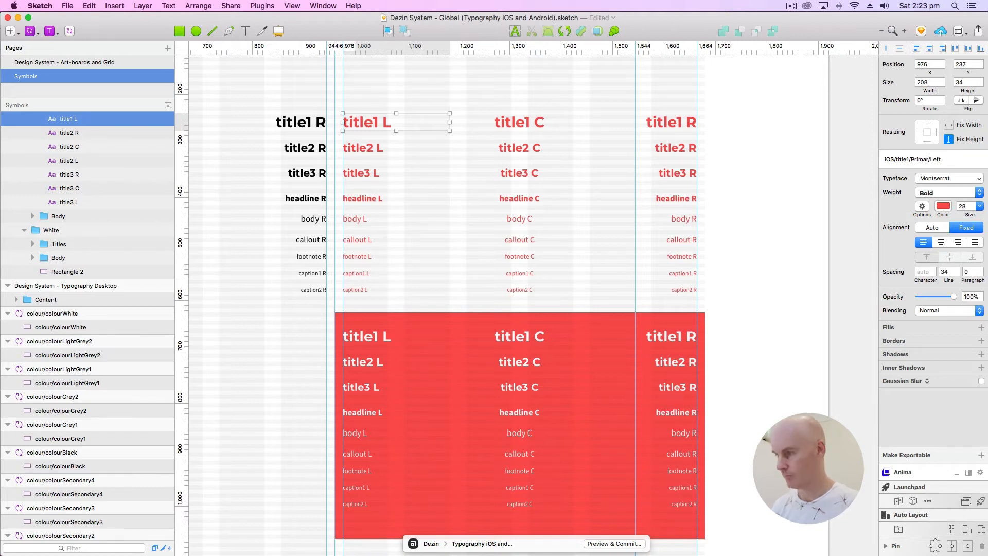
key("Return")
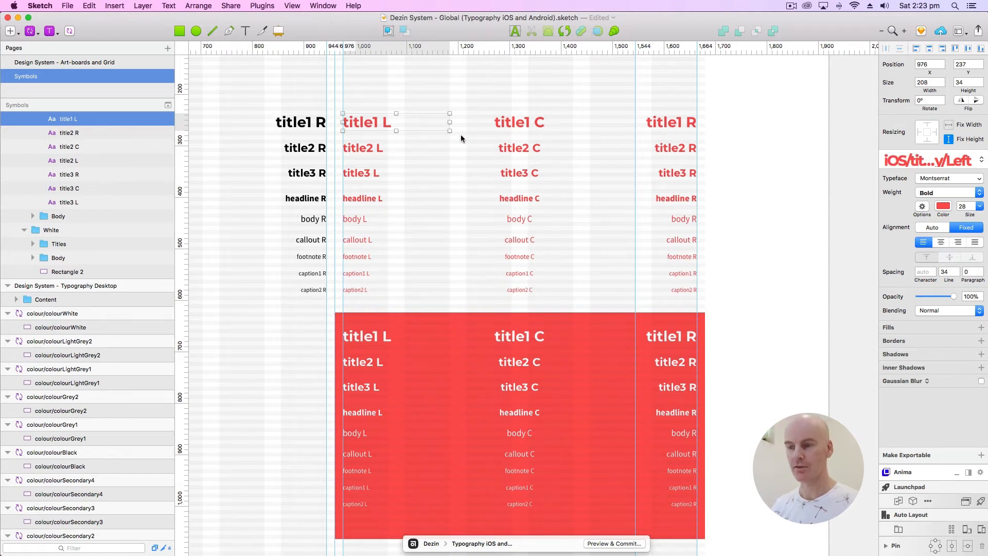
Step: Create a new text style from the White title1 L layer, named iOS/title1/White/Left
left_click(385, 343)
left_click(934, 164)
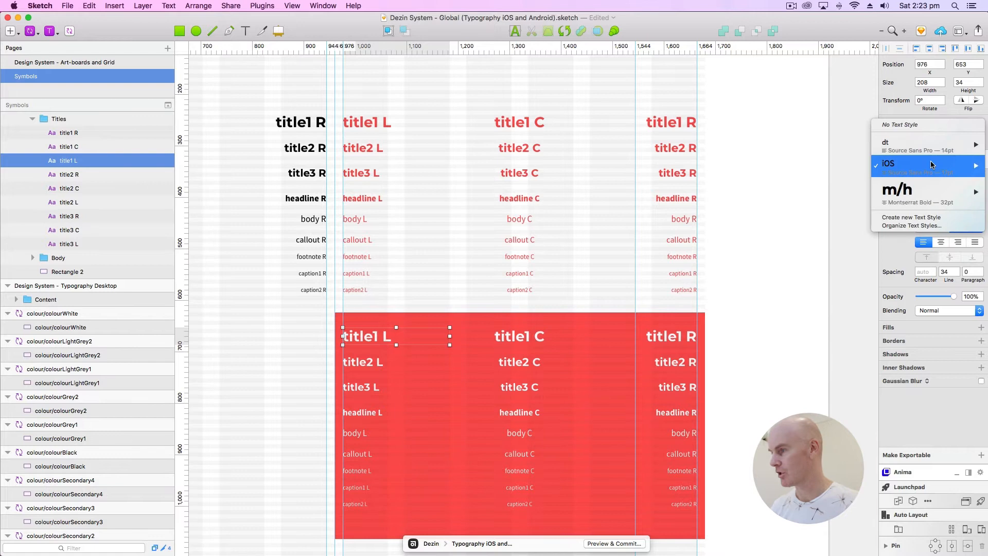
key("Right")
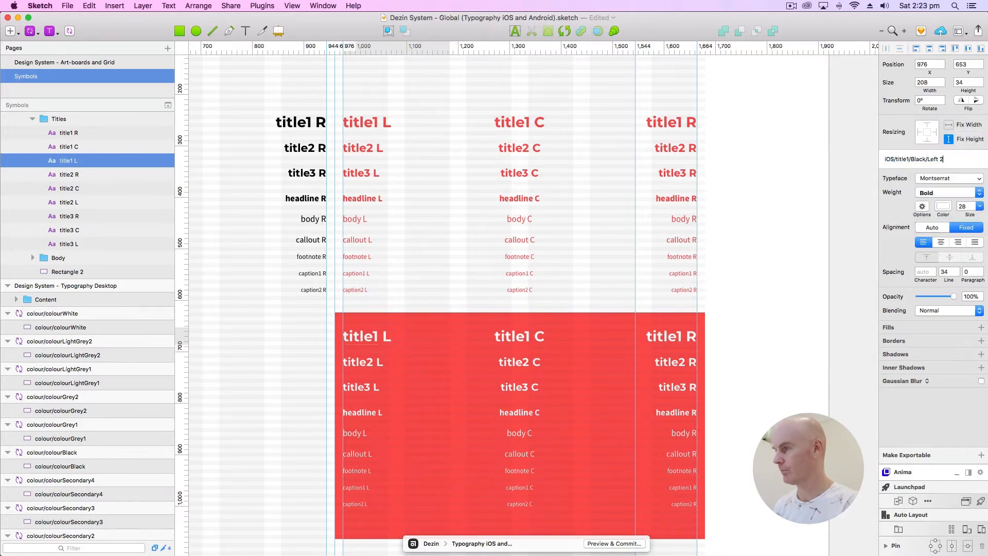
key("BackSpace")
key("BackSpace")
key("BackSpace")
key("BackSpace")
key("BackSpace")
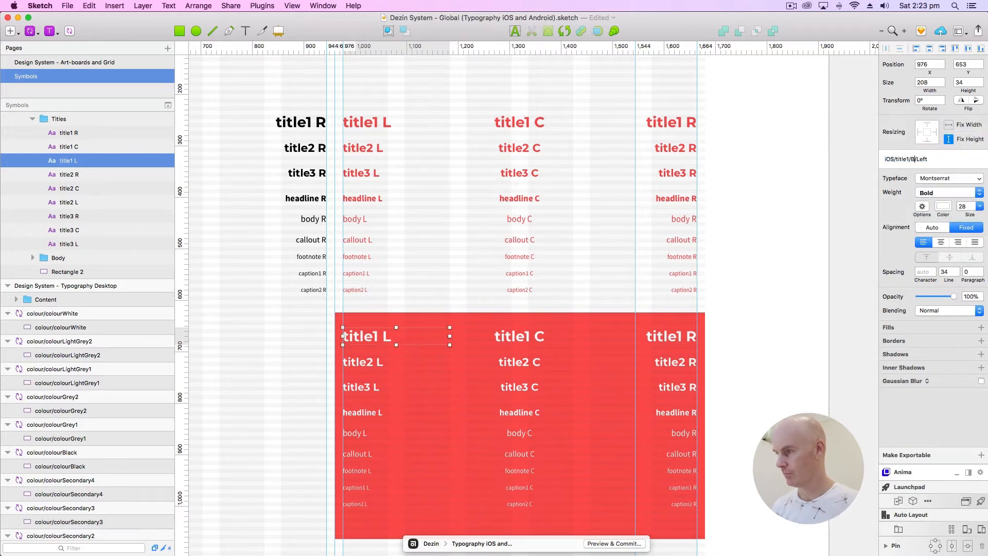
type("Wite")
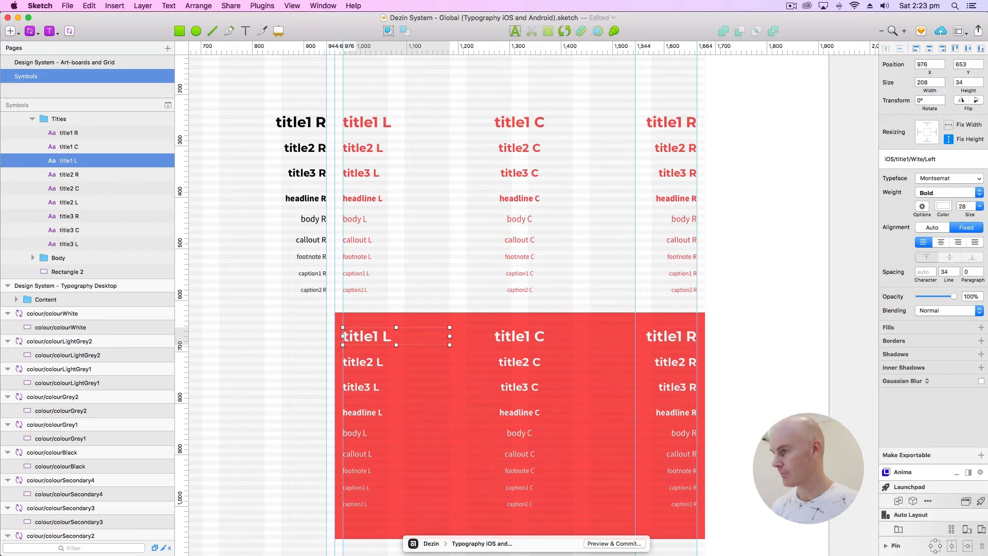
type("h")
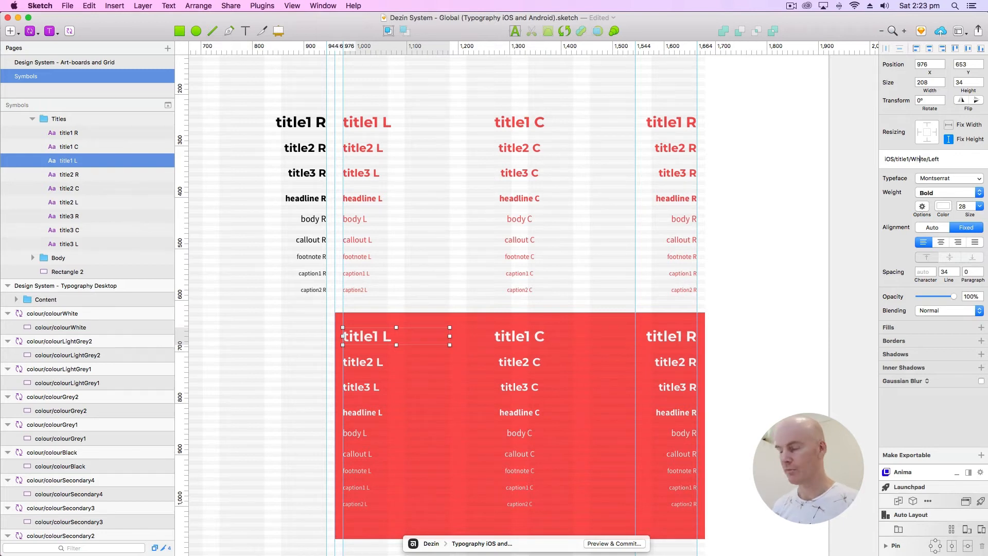
key("Return")
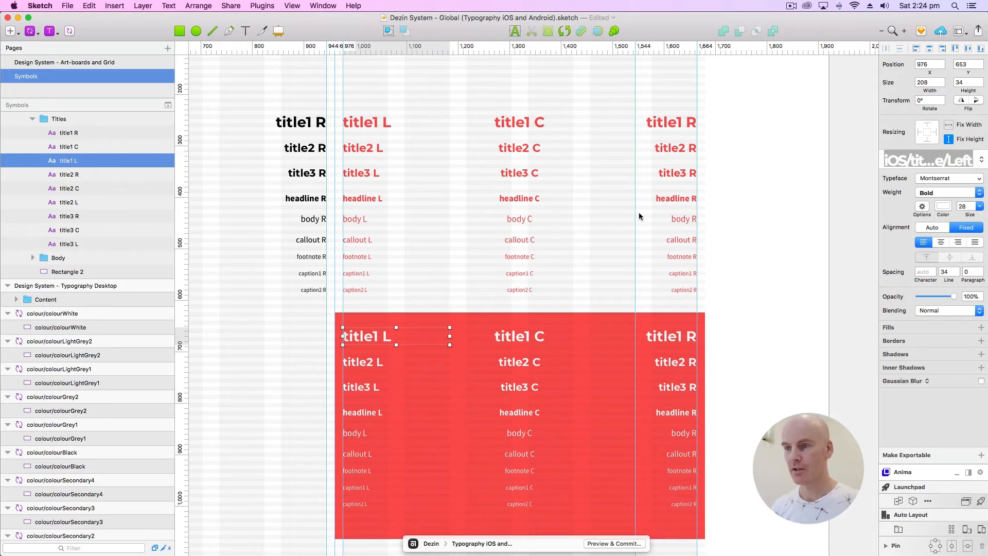
Step: Create text styles for the remaining title1, title2 and title3 layers of the Primary group, replacing Black with Primary in each style name
left_click(364, 128)
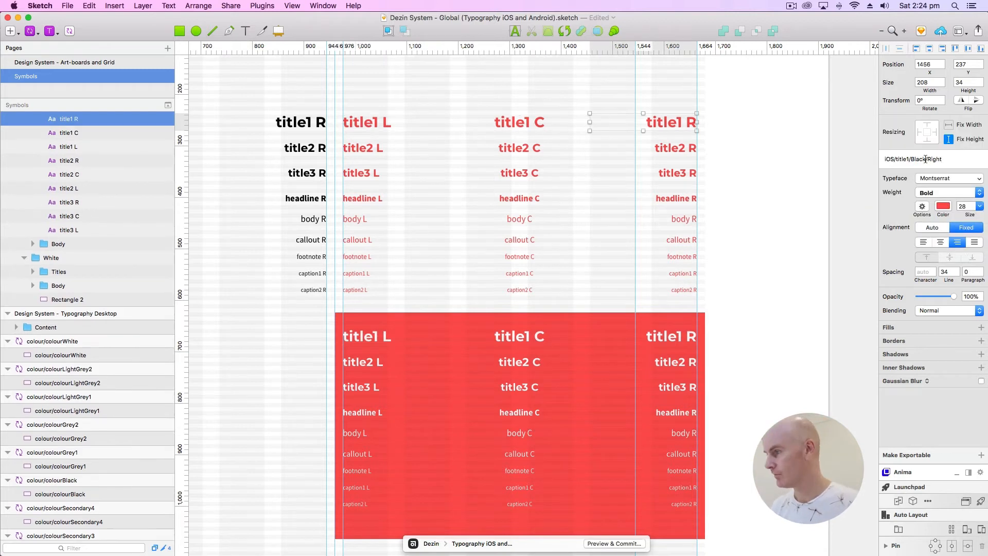
left_click(520, 148)
key("Tab")
key("Tab")
key("Tab")
key("Tab")
key("Tab")
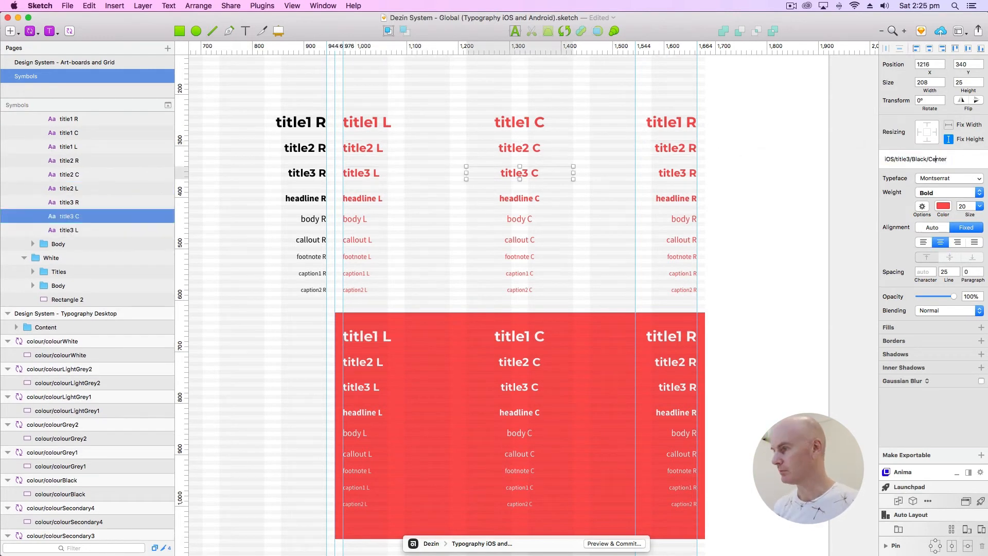
key("Tab")
Step: Create Primary text styles for the red headline, body and callout layers, following the pattern iOS/callout/Primary/Center
key("Tab")
key("Tab")
key("Tab")
key("Tab")
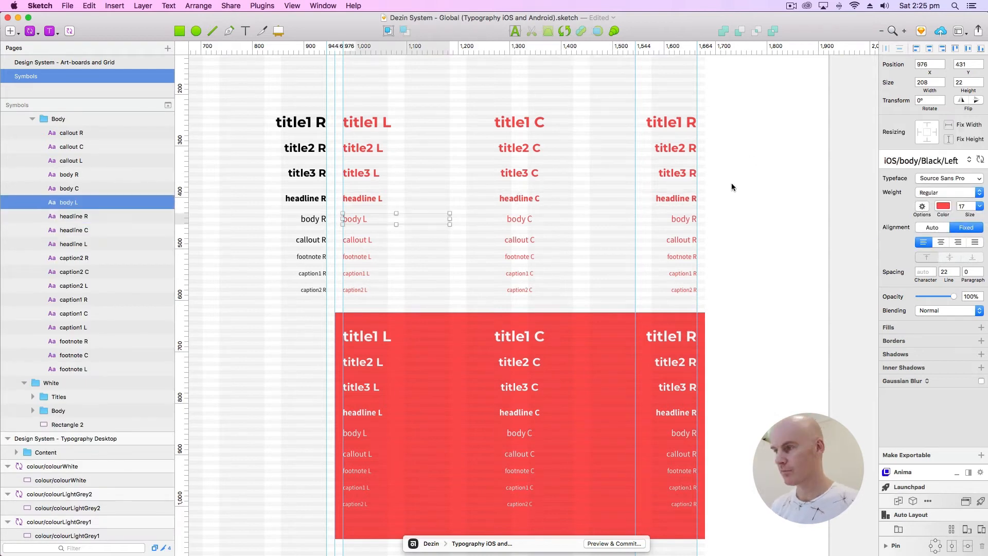
key("Tab")
key("Tab")
key("Tab")
key("Tab")
key("Tab")
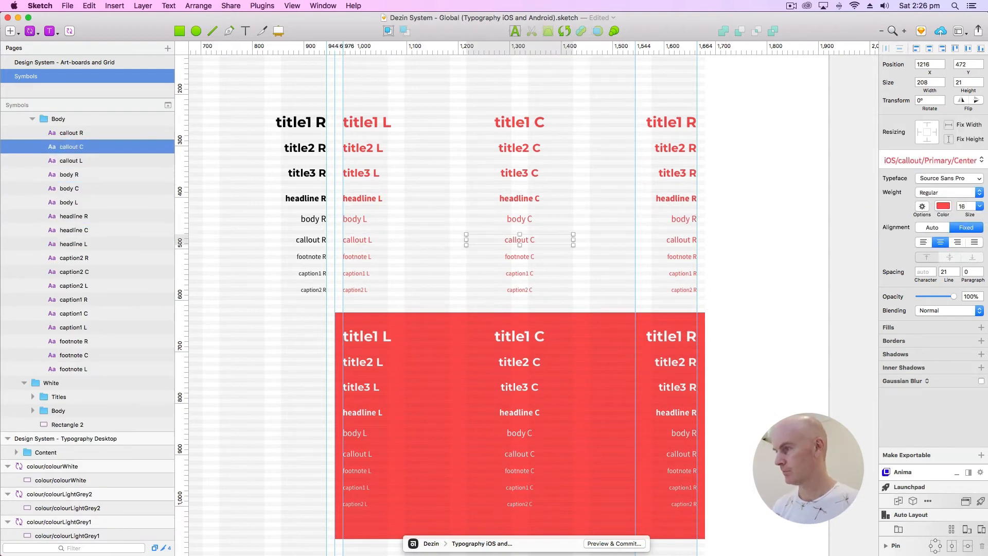
key("Tab")
Step: Create Primary text styles for the red footnote, caption1 and caption2 layers, replacing Black with Primary in each style name
key("Tab")
key("Tab")
key("Tab")
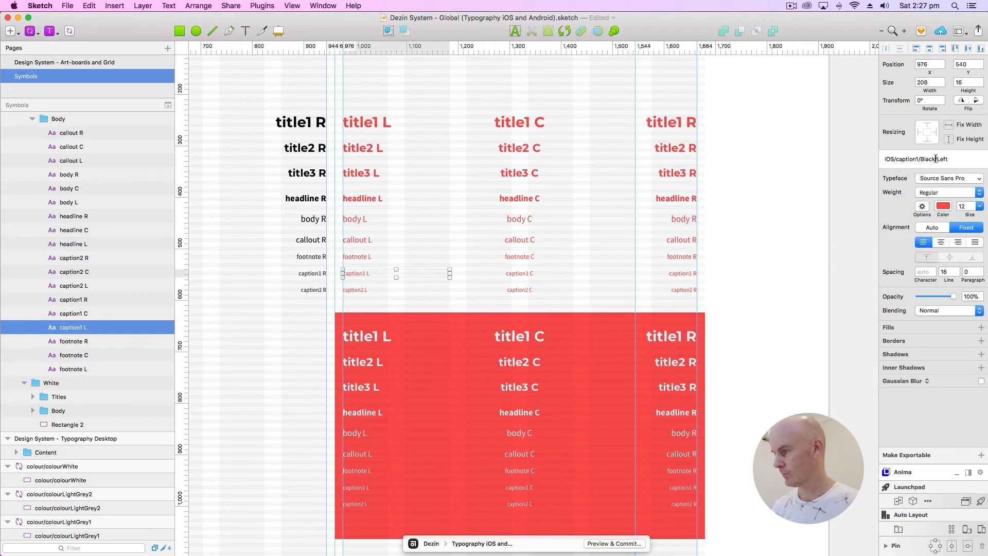
key("Tab")
key("Tab")
key("Tab")
key("Tab")
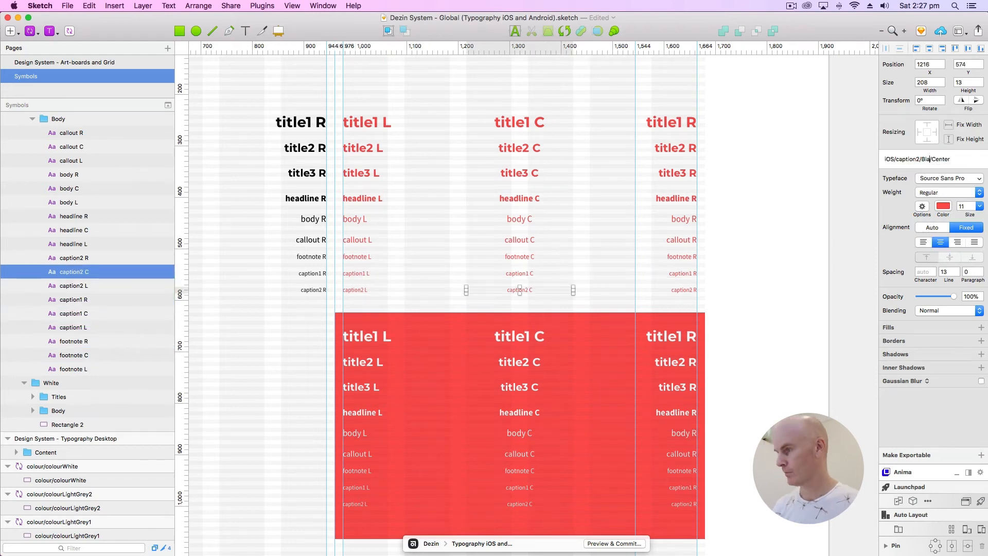
left_click(936, 162)
key("Escape")
Step: Create text styles for the remaining title1, title2 and title3 layers of the White group, replacing Black with White in each style name
key("Tab")
key("Tab")
key("Tab")
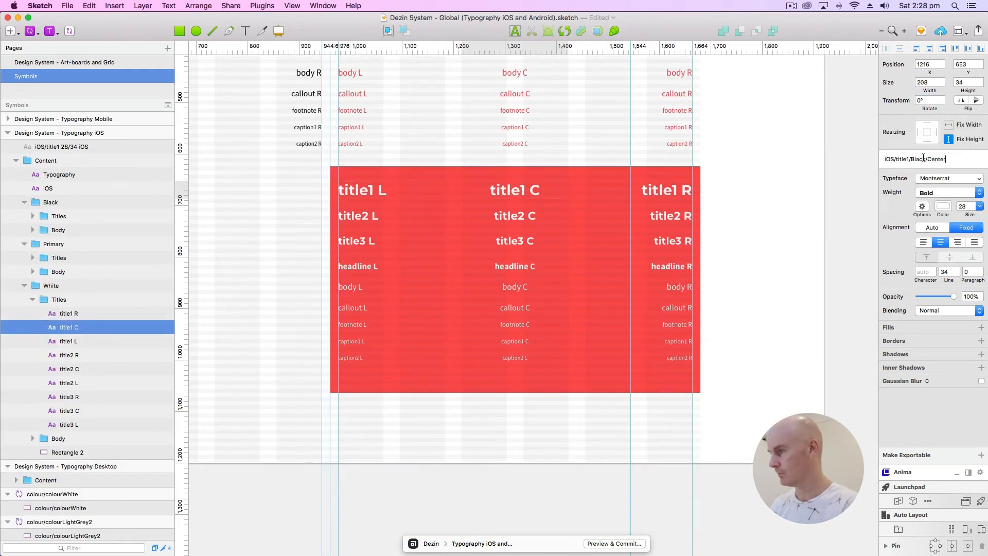
key("Tab")
key("Tab")
key("Tab")
key("Tab")
key("Tab")
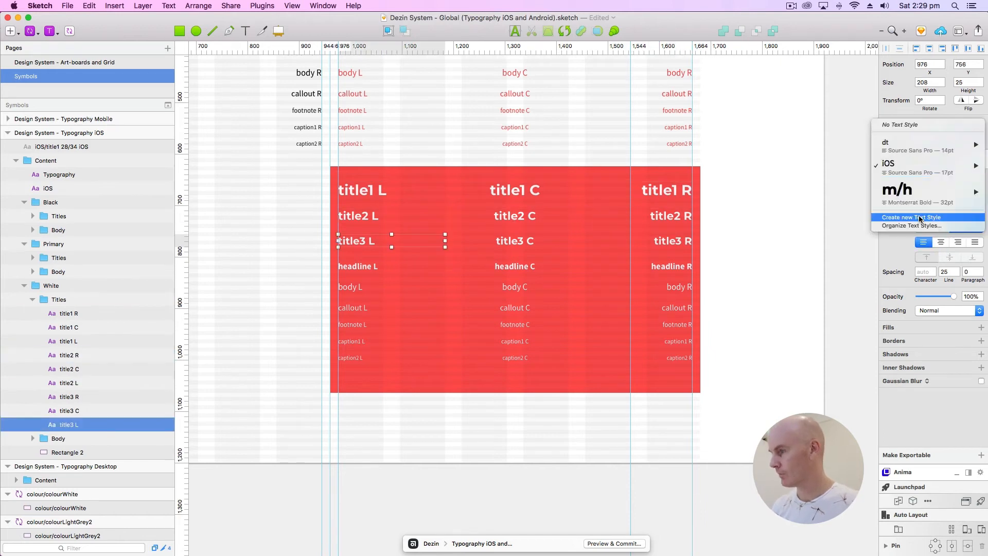
key("Tab")
key("Tab")
Step: Create White text styles for the headline, body and callout layers of the White group, replacing Black with White in each style name
key("Tab")
key("Tab")
key("Tab")
key("Tab")
key("Tab")
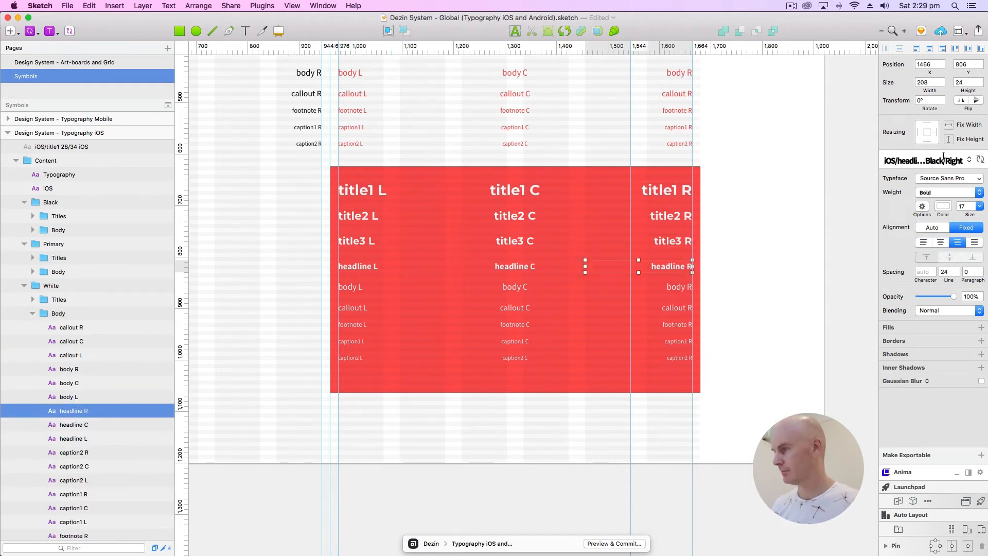
key("Tab")
key("Tab")
left_click(928, 159)
left_click(911, 217)
key("Tab")
left_click(927, 159)
left_click(912, 225)
left_click(584, 469)
left_click(928, 159)
key("Escape")
key("Tab")
key("Tab")
Step: Create White text styles for the footnote, caption1 and caption2 layers of the White group, replacing Black with White in each style name
key("Tab")
key("Tab")
key("Tab")
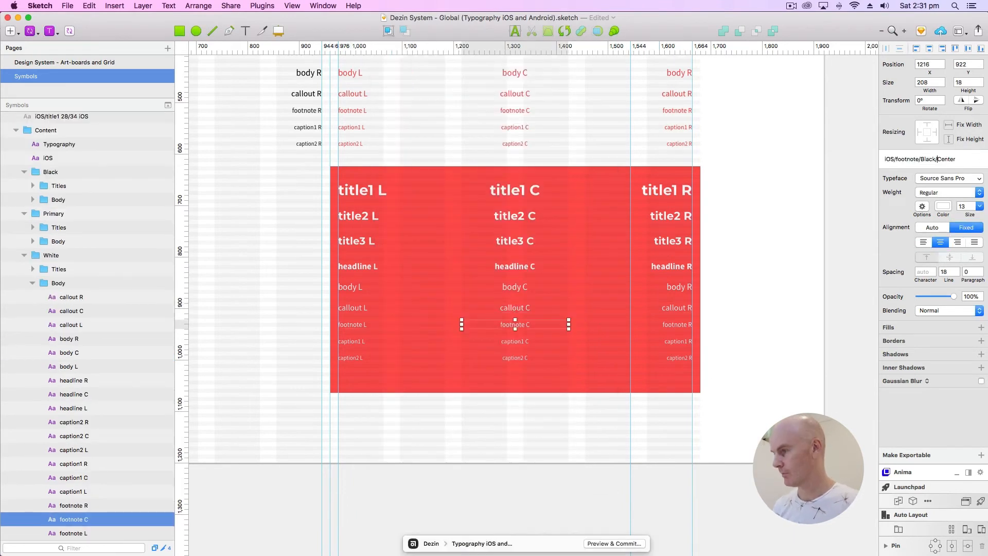
left_click(934, 157)
left_click(912, 218)
left_click(679, 341)
left_click(927, 158)
left_click(912, 217)
left_click(515, 341)
left_click(350, 358)
left_click(515, 357)
left_click(927, 159)
left_click(679, 358)
left_click(573, 383)
key("super+minus")
Step: Review the Black, Primary and White variants of the iOS callout, caption1, caption2 and footnote text styles
left_click(558, 182)
left_click(588, 100)
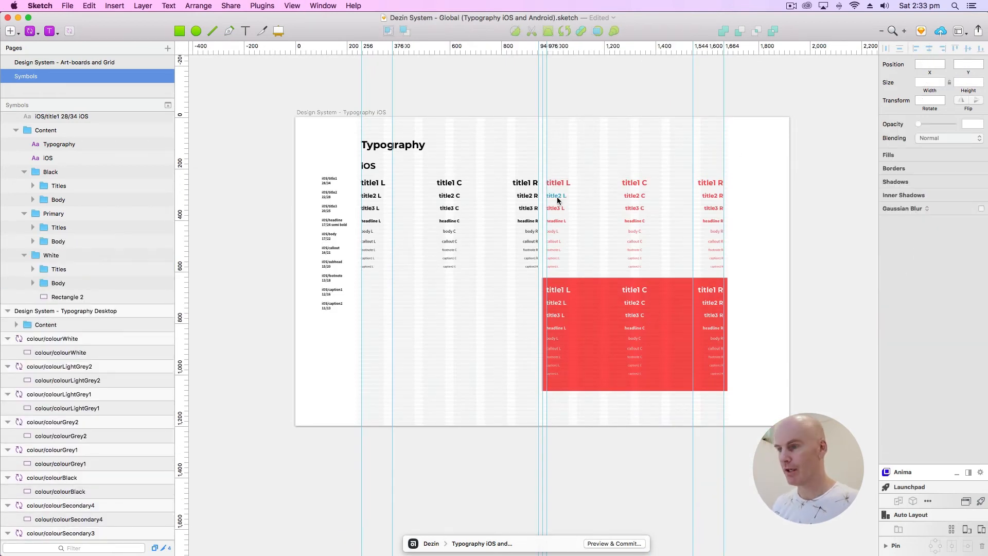
left_click(558, 183)
left_click(915, 162)
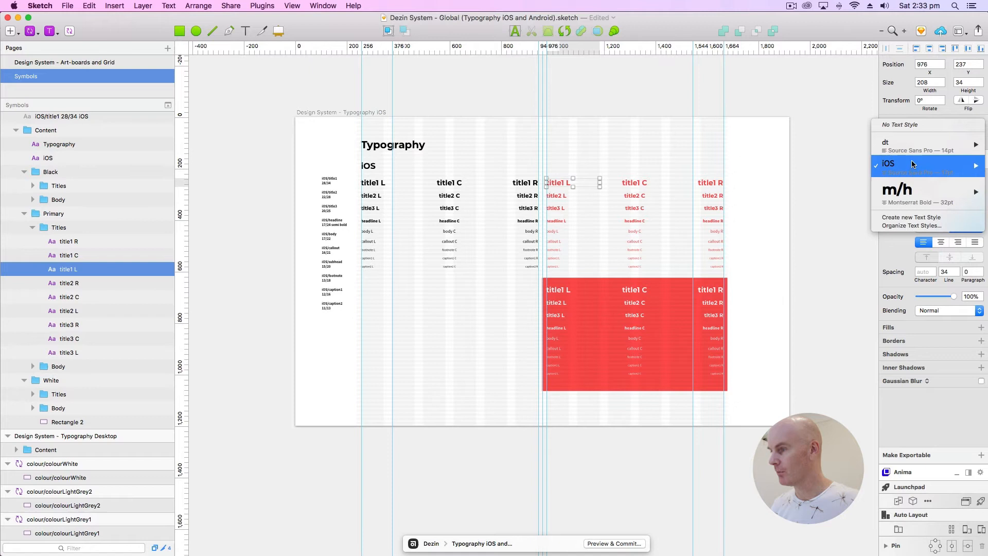
mouse_move(912, 164)
mouse_move(831, 173)
mouse_move(704, 175)
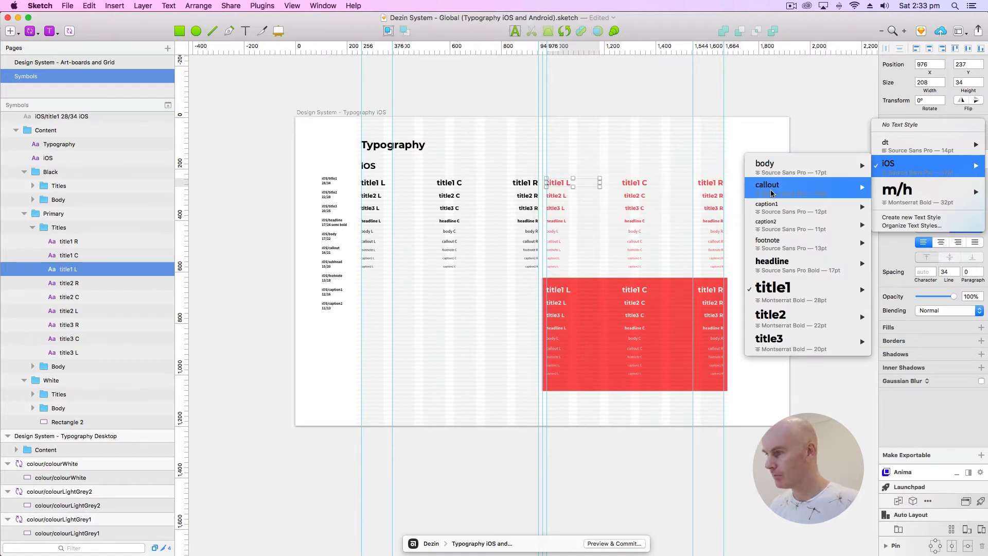
mouse_move(780, 191)
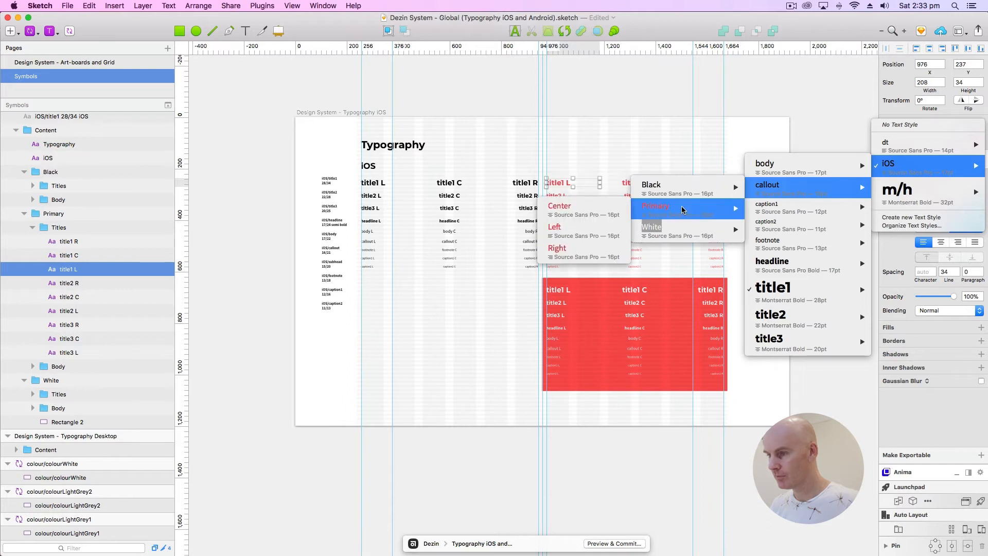
mouse_move(679, 230)
mouse_move(799, 211)
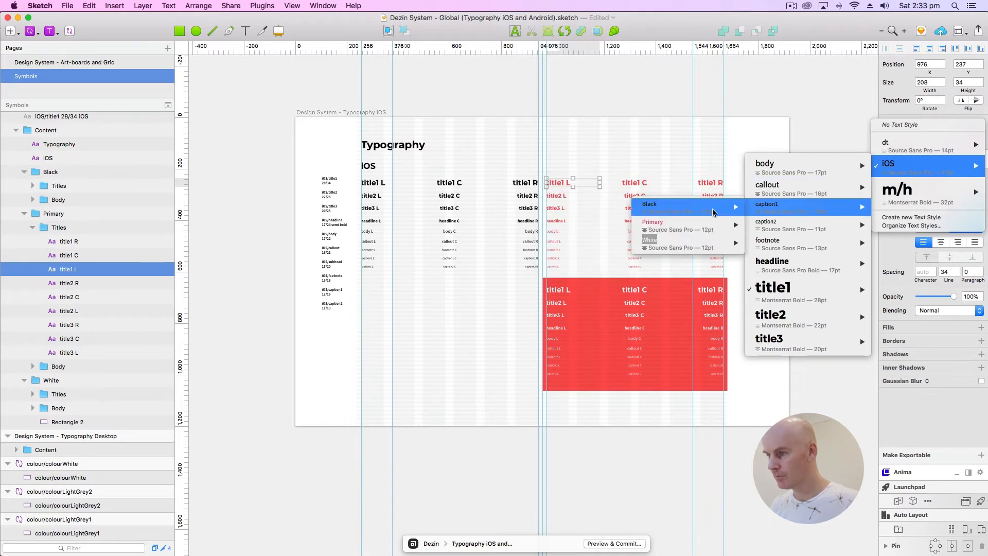
mouse_move(713, 212)
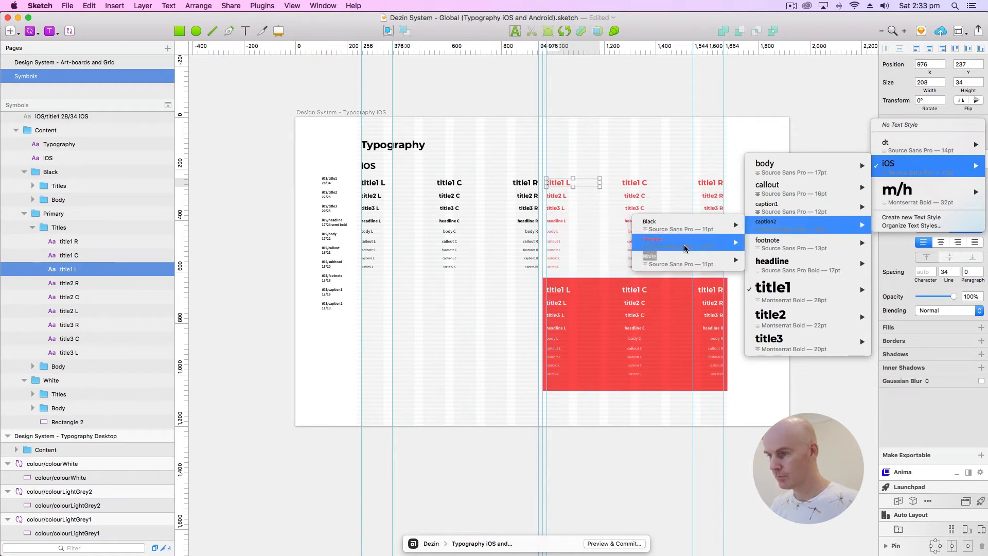
mouse_move(777, 242)
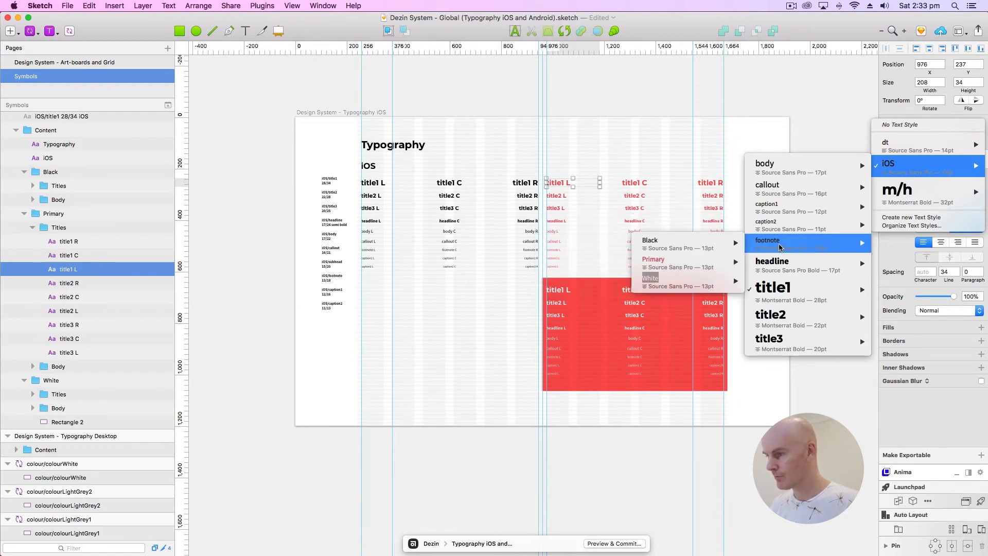
mouse_move(704, 244)
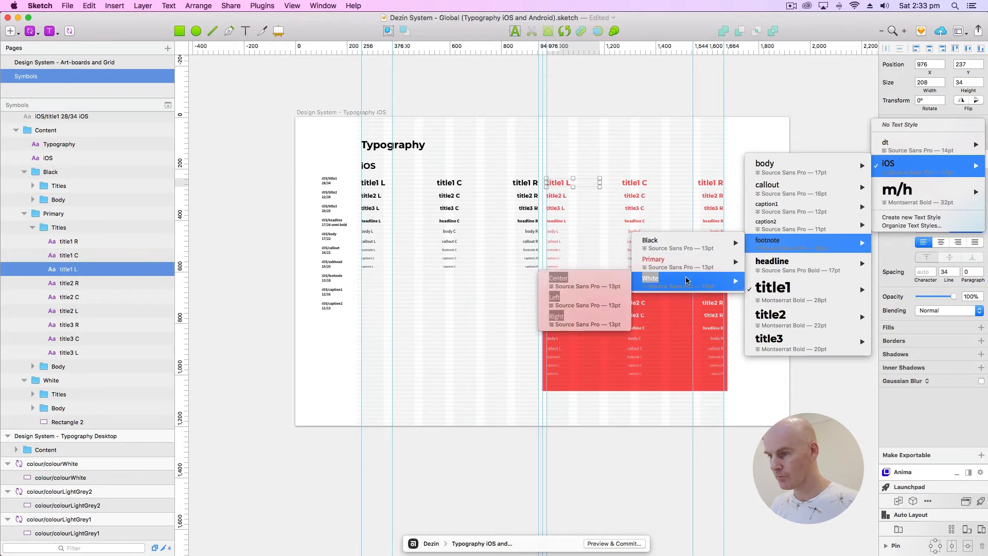
Step: Review the colour and alignment variants of the iOS headline, title1, title2 and title3 text styles
mouse_move(780, 271)
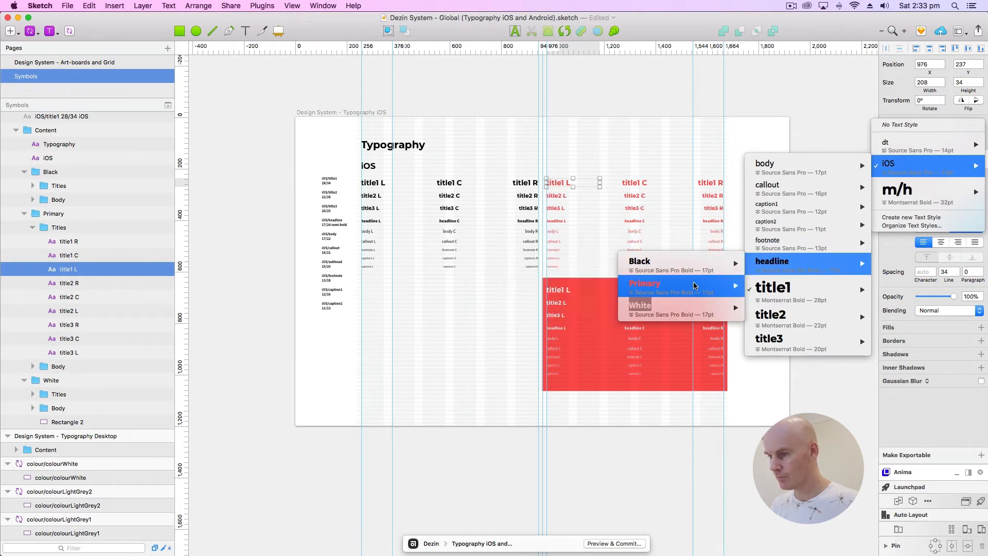
mouse_move(687, 307)
mouse_move(837, 290)
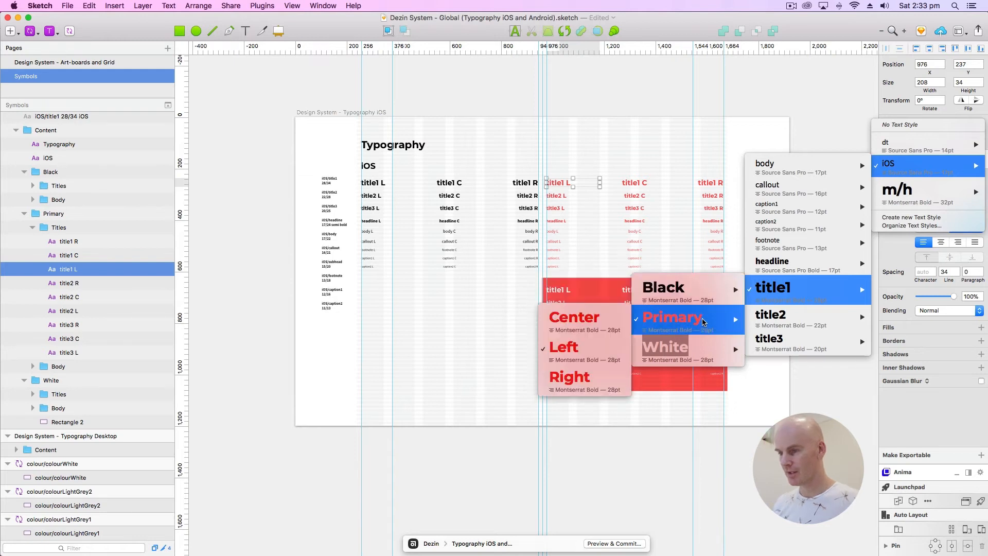
mouse_move(698, 346)
mouse_move(802, 315)
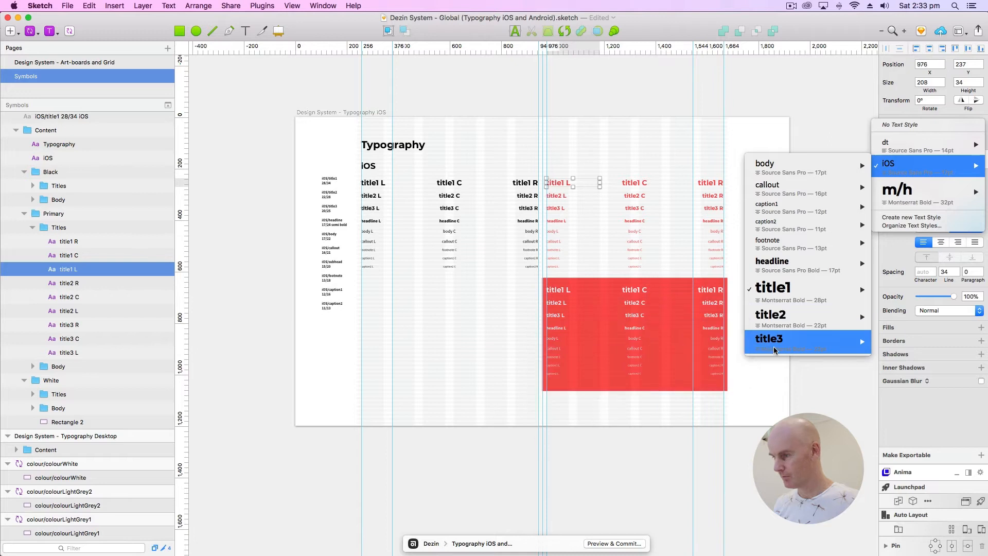
mouse_move(774, 344)
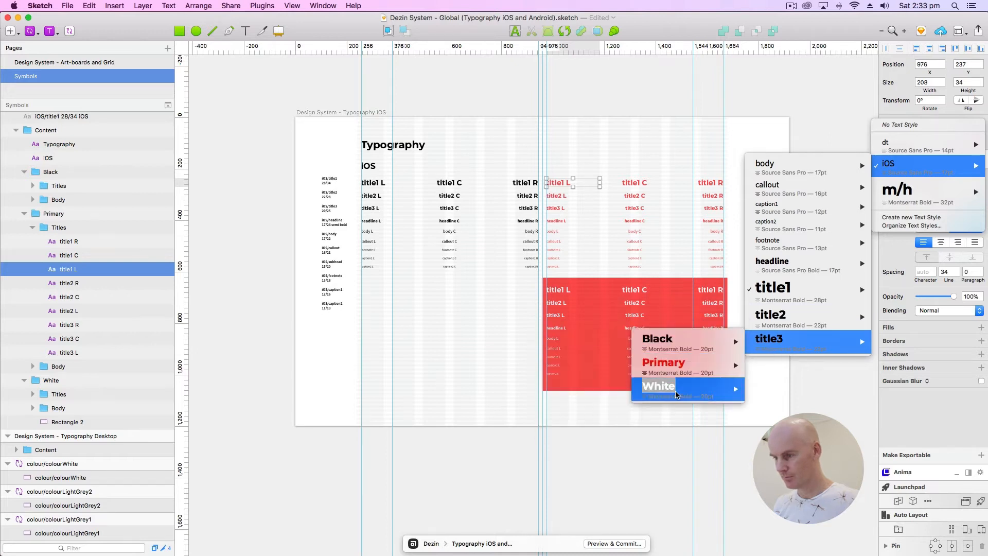
mouse_move(677, 394)
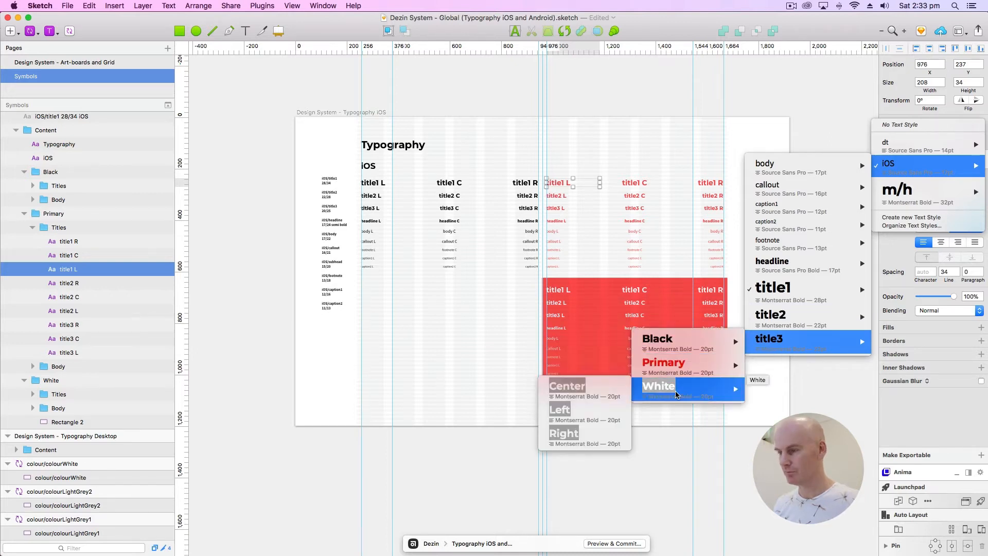
left_click(560, 410)
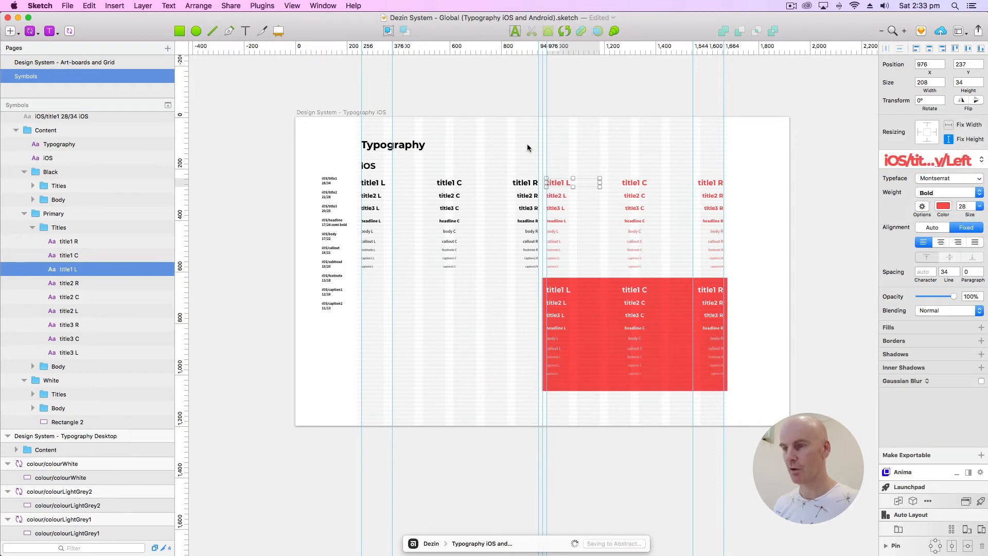
left_click(509, 107)
Step: Move the White group with its red background beneath the Black styles, at X 240 and Y 624
scroll(508, 106, "down", 3)
scroll(508, 106, "right", 3)
left_click(554, 269)
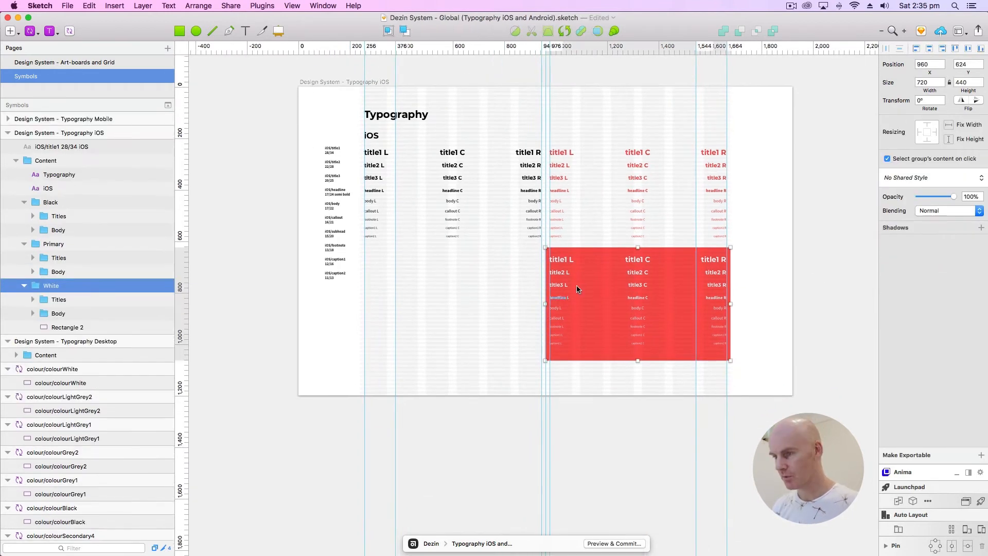
left_click_drag(586, 287, 394, 315)
key("super+2")
left_click(6, 284)
left_click_drag(418, 269, 555, 289)
key("shift+Right")
key("shift+Right")
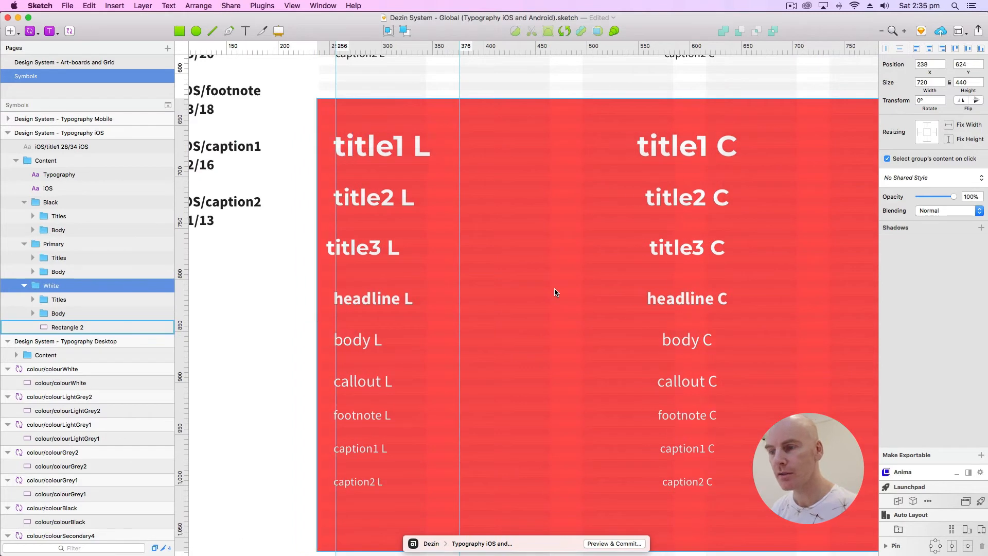
key("Right")
key("Right")
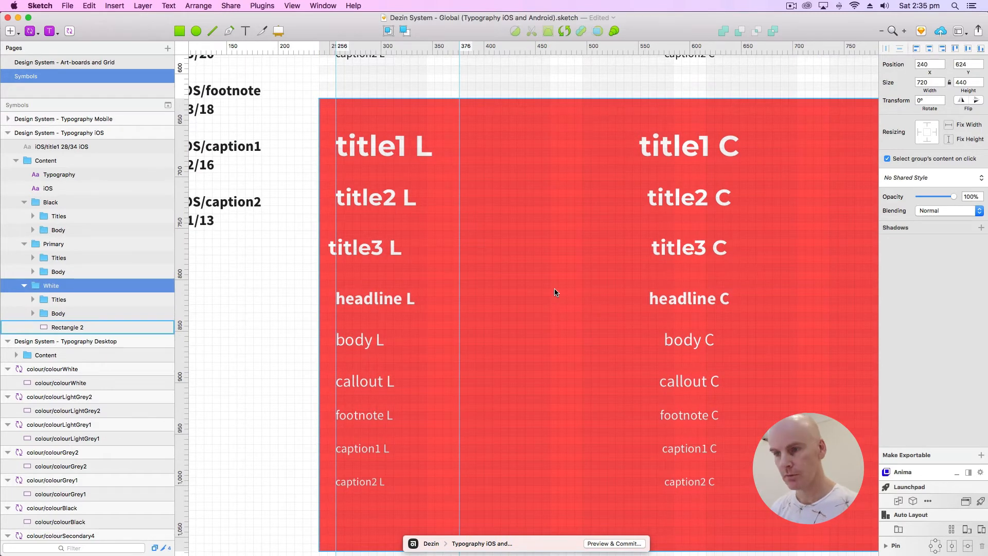
Step: Align the White group's title3 L layer with the other left-aligned titles at X 256
left_click(362, 250)
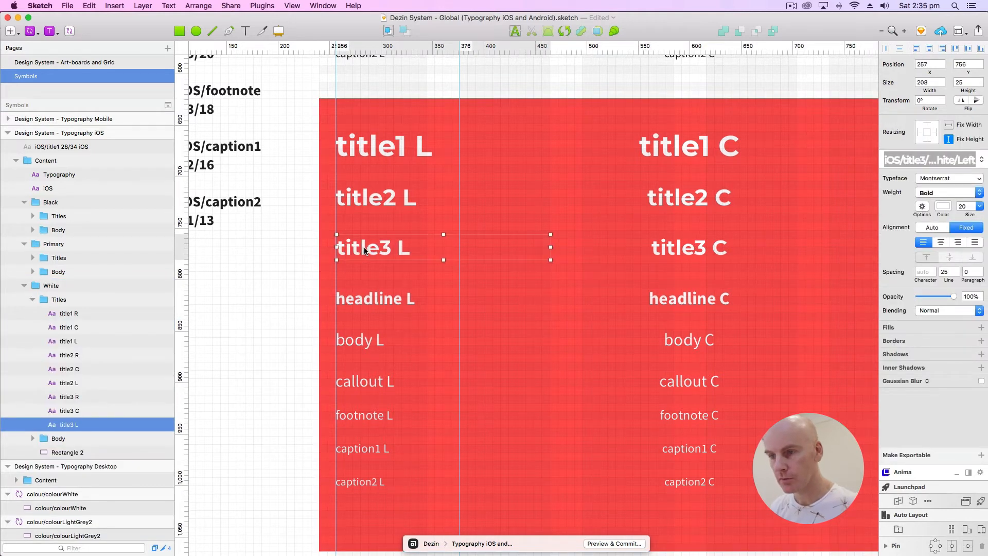
left_click_drag(364, 250, 352, 251)
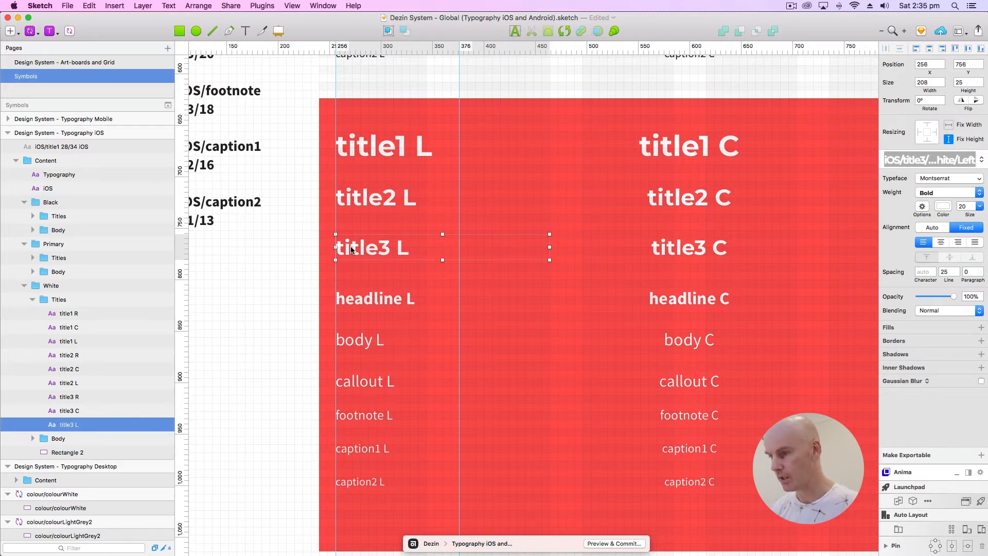
key("super+minus")
mouse_move(567, 278)
left_mouse_down()
mouse_move(422, 327)
mouse_move(383, 378)
left_mouse_up()
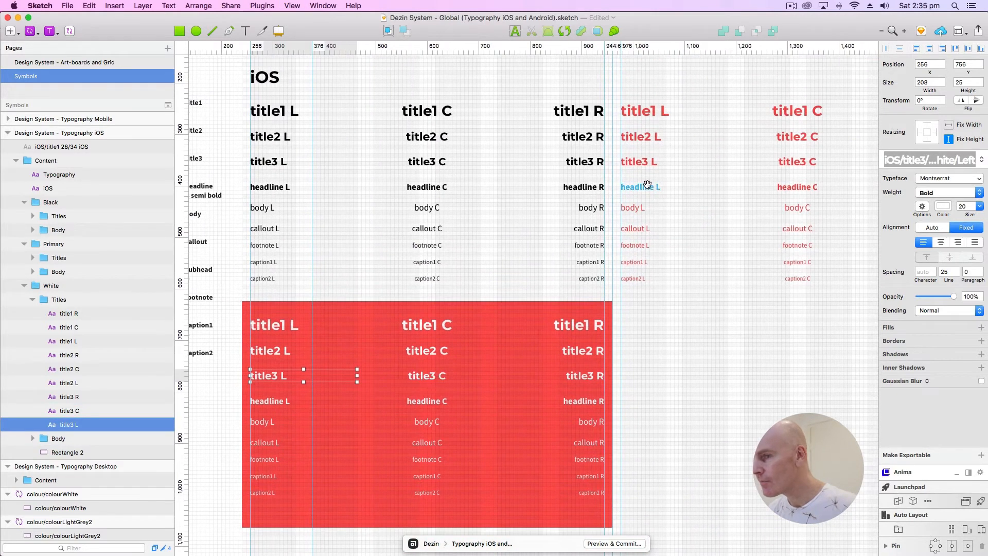
scroll(643, 195, "down", 5)
scroll(644, 196, "left", 4)
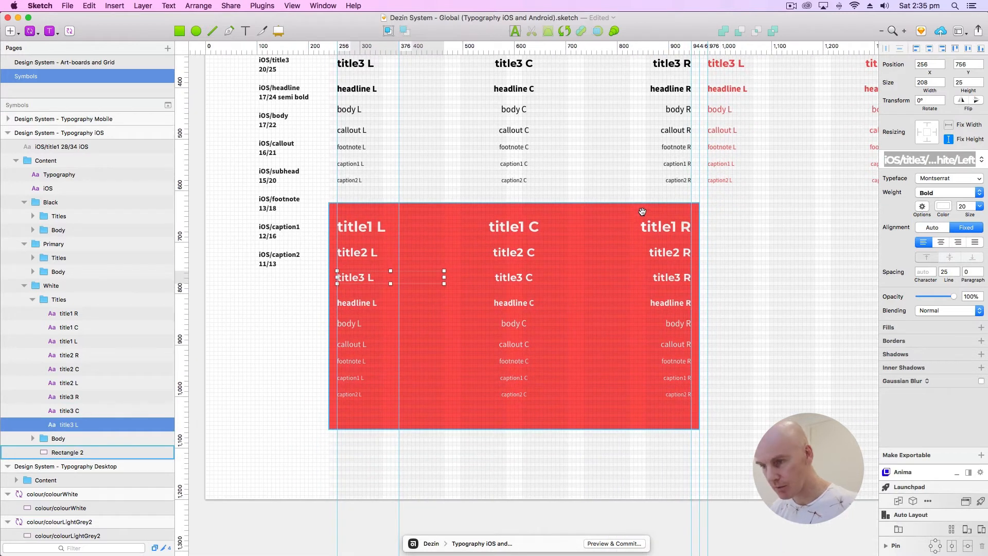
left_click(598, 434)
key("super+minus")
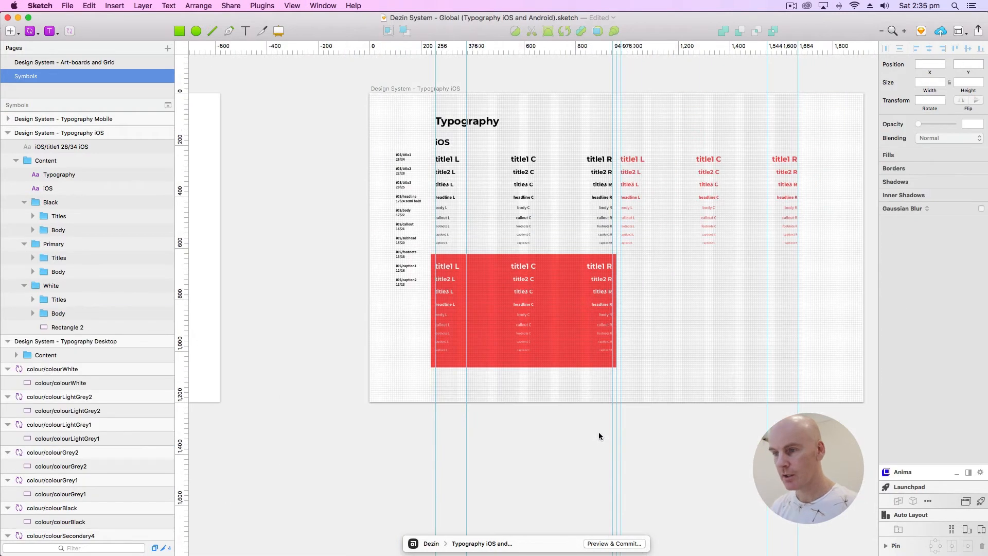
Step: Delete the reference text layer listing the iOS font sizes beside the Black styles and save the document
scroll(483, 320, "right", 5)
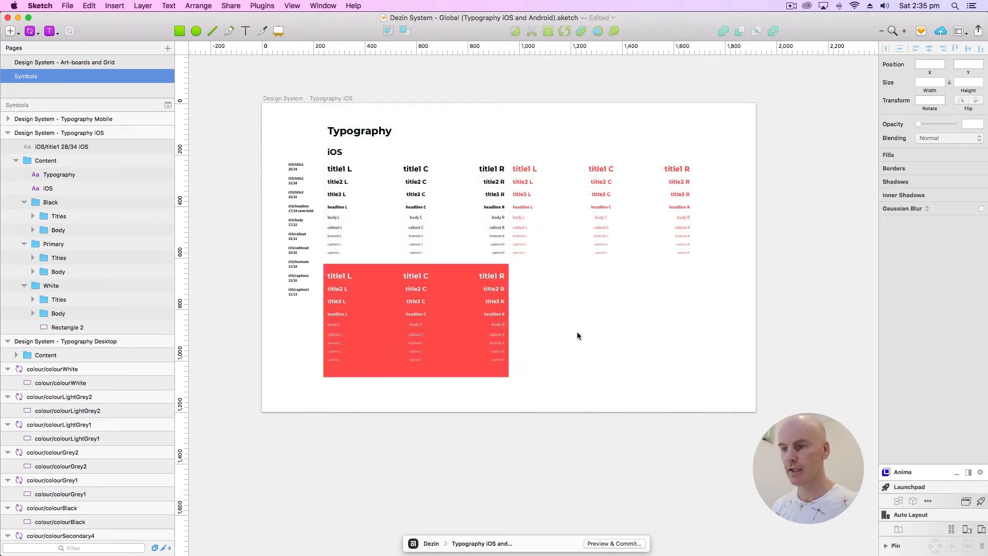
scroll(576, 331, "right", 1)
left_click(277, 195)
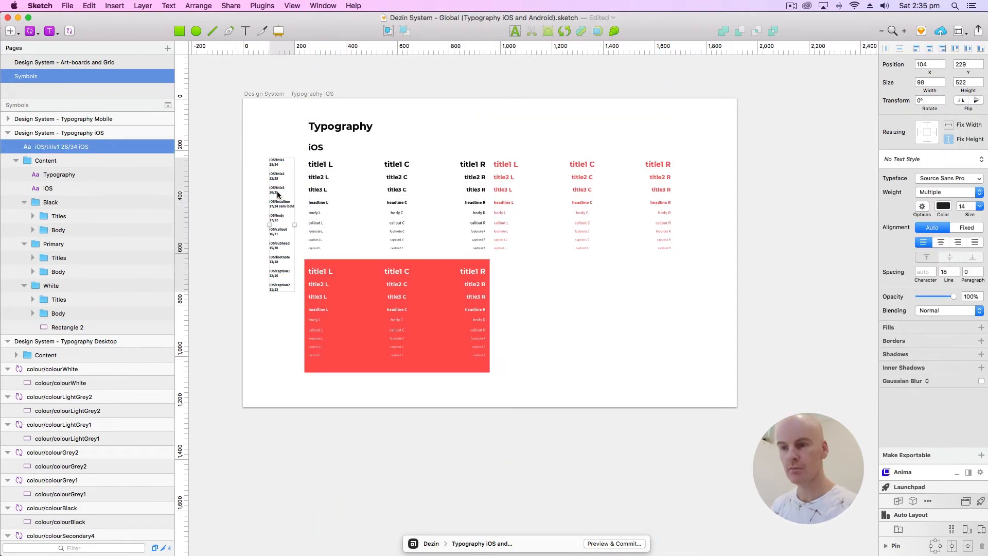
key("Delete")
key("super+s")
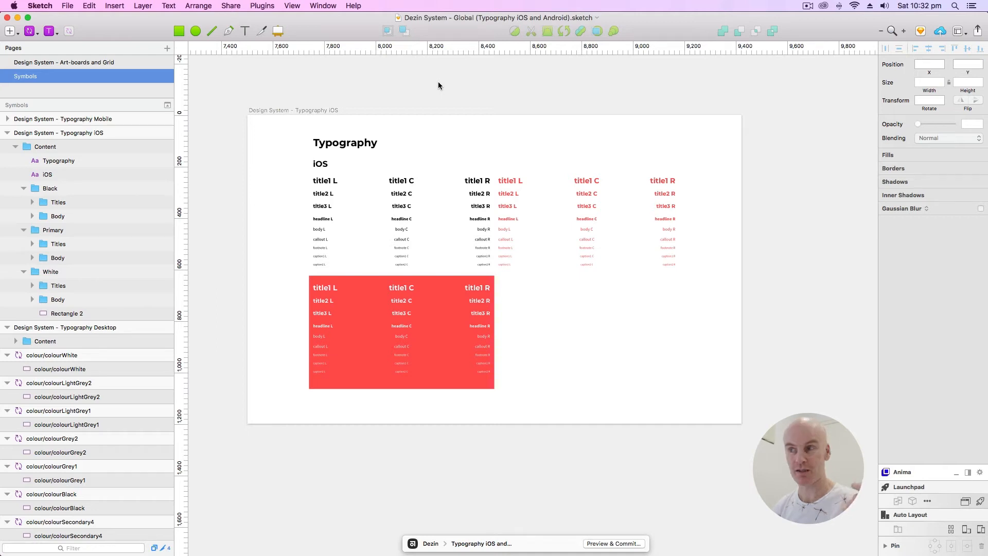
Step: Duplicate the Design System - Typography iOS artboard and set the copy's X position to 10000
left_click(309, 110)
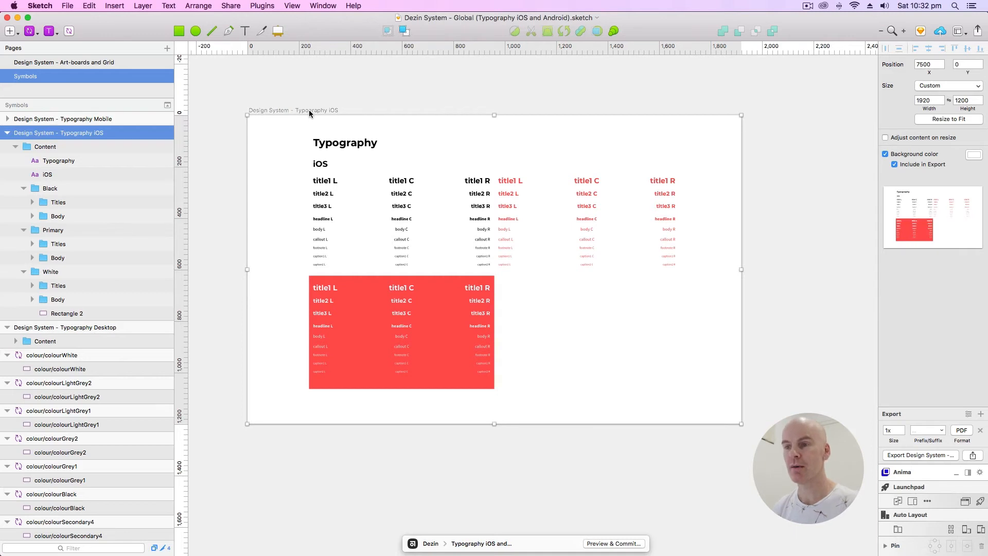
scroll(308, 109, "down", 5)
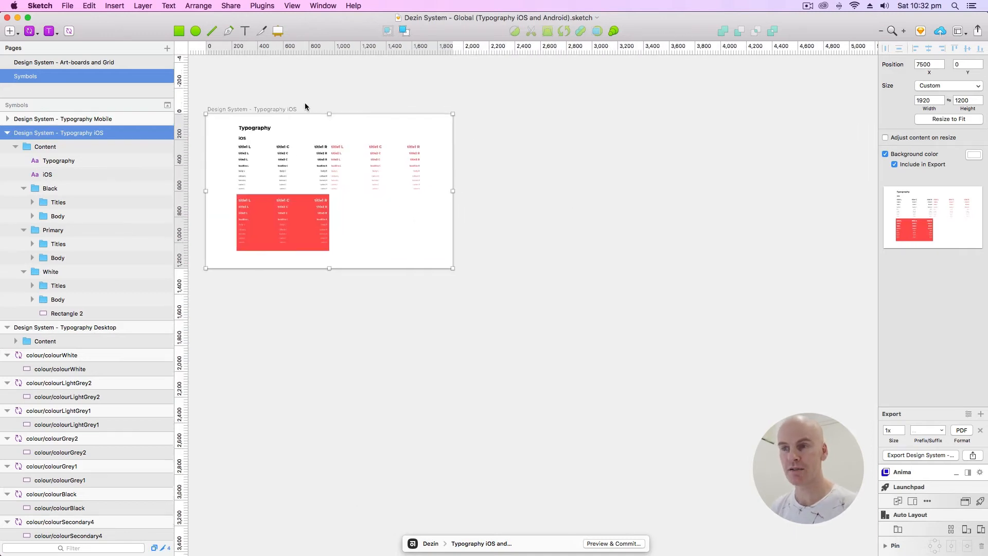
key("super+d")
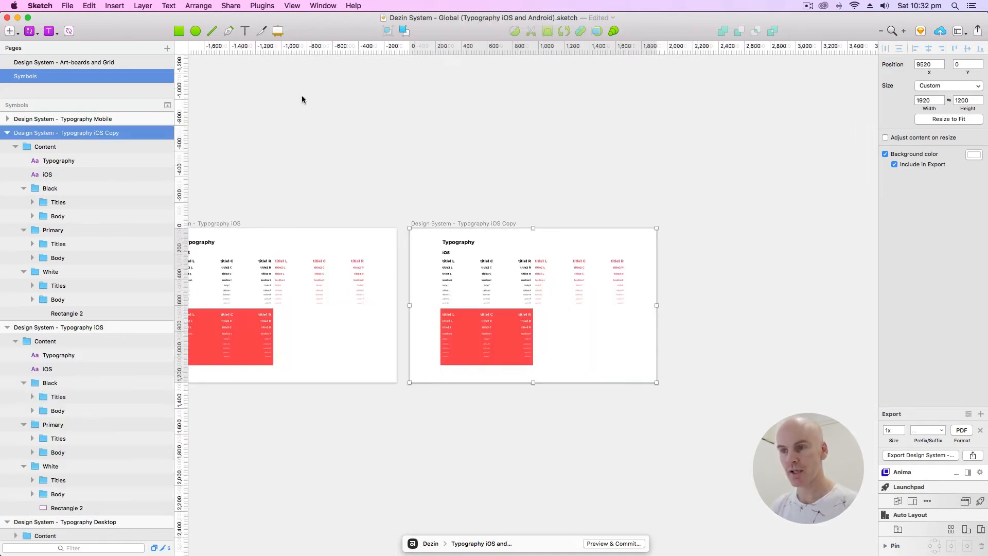
left_click_drag(453, 225, 566, 226)
left_click(917, 64)
key("Right")
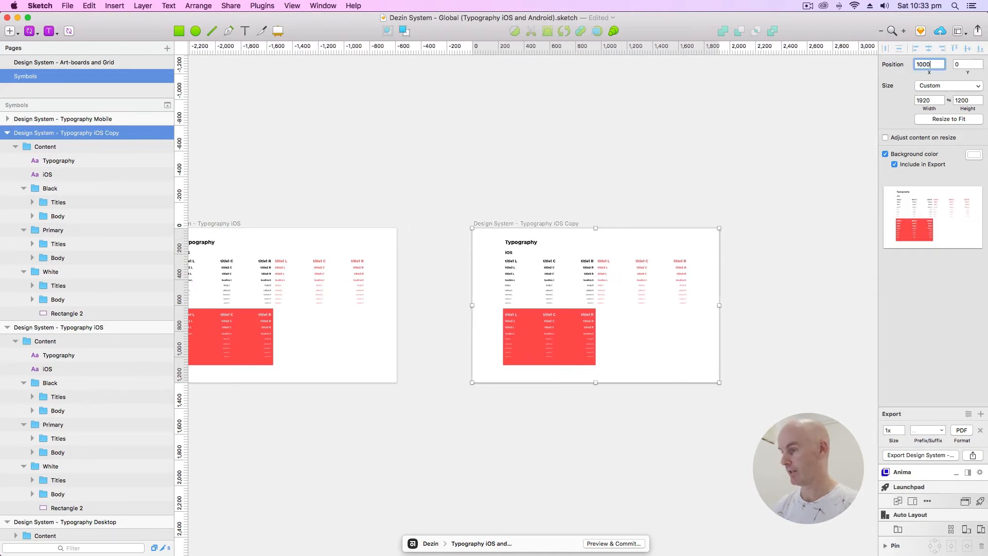
key("Return")
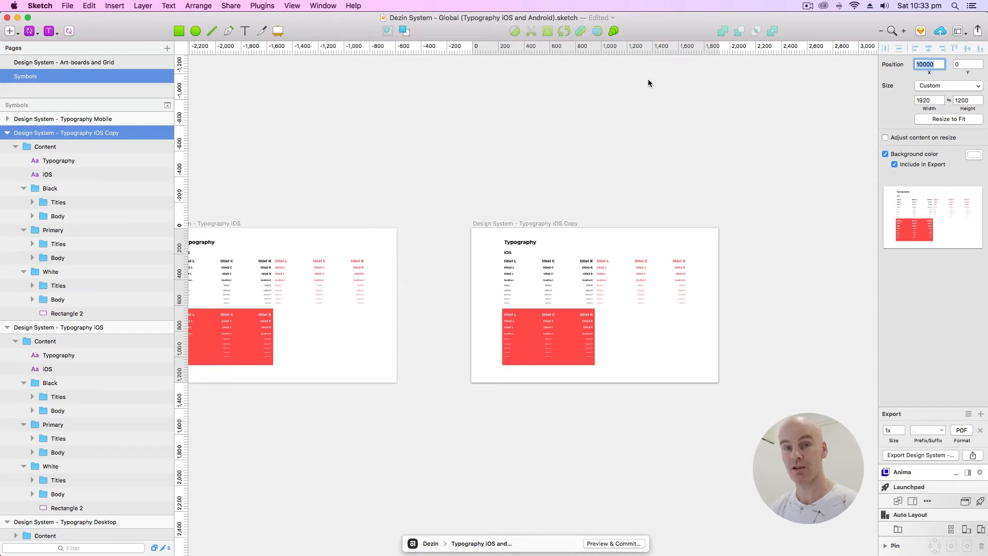
Step: Rename the copied artboard Design System - Typography Android, collapse it and move it above Typography Mobile in the layer order
left_click(625, 103)
scroll(581, 160, "down", 3)
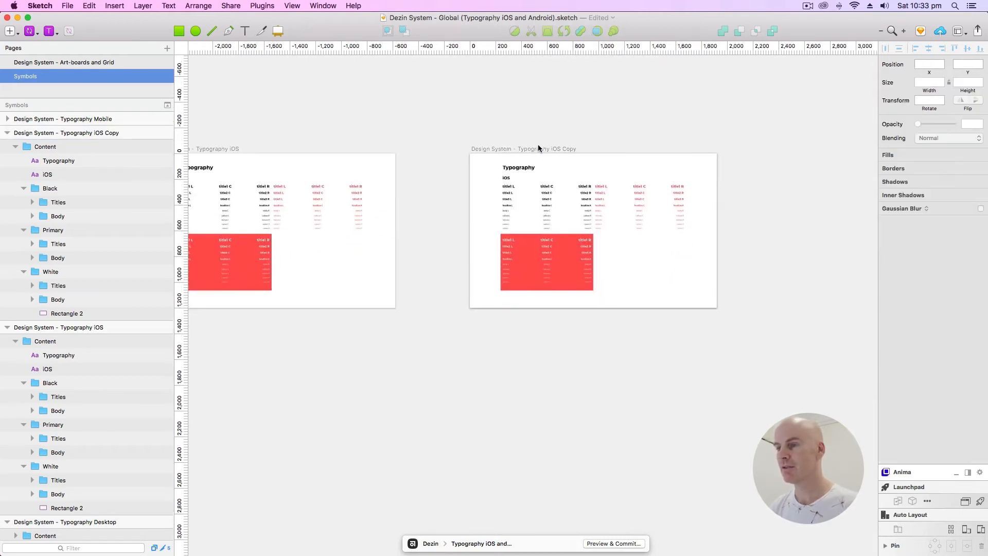
left_click(539, 149)
double_click(133, 133)
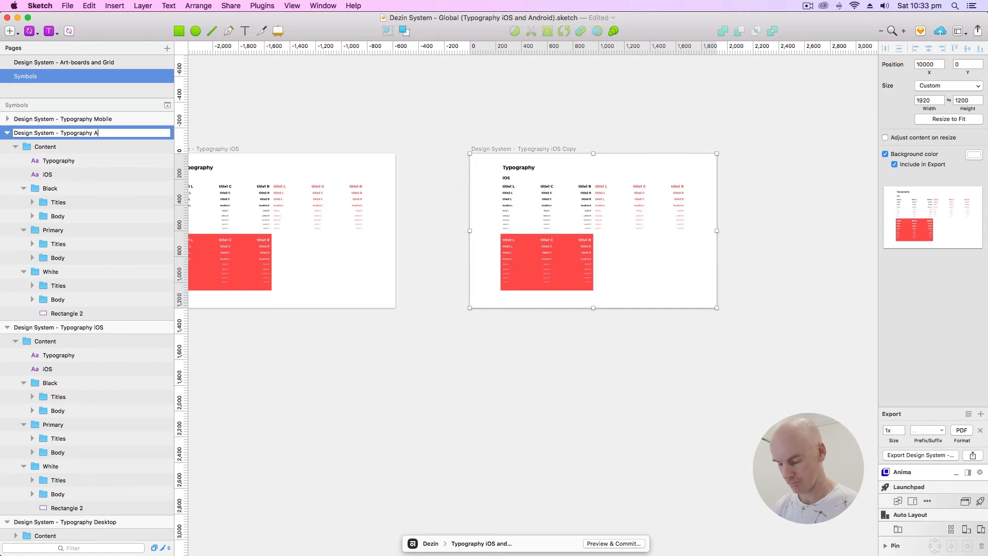
key("Return")
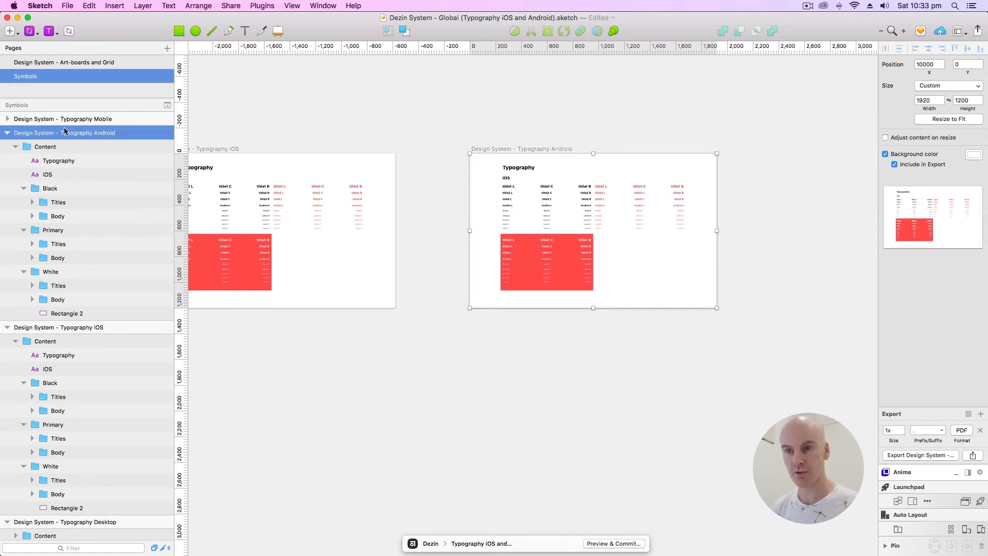
left_click(7, 133)
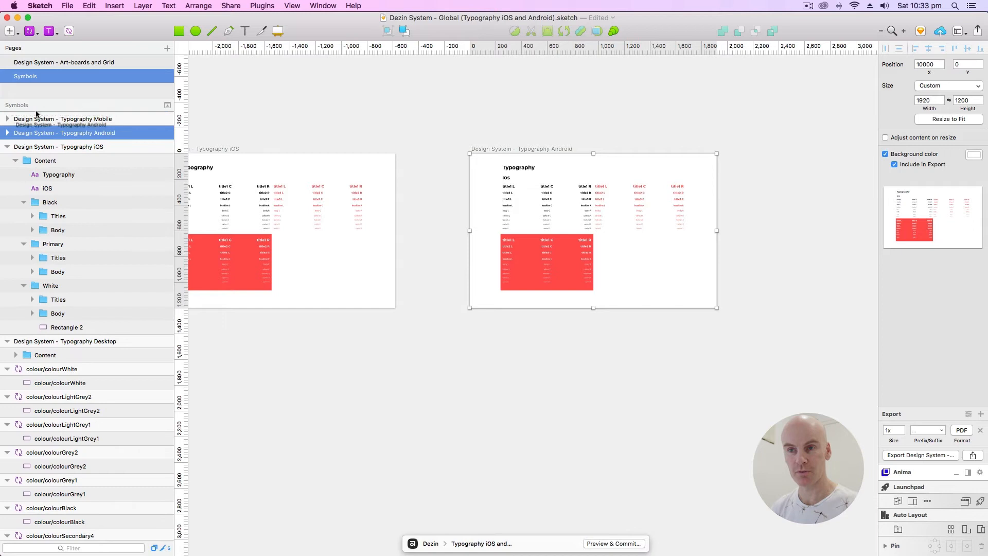
left_click_drag(29, 135, 15, 118)
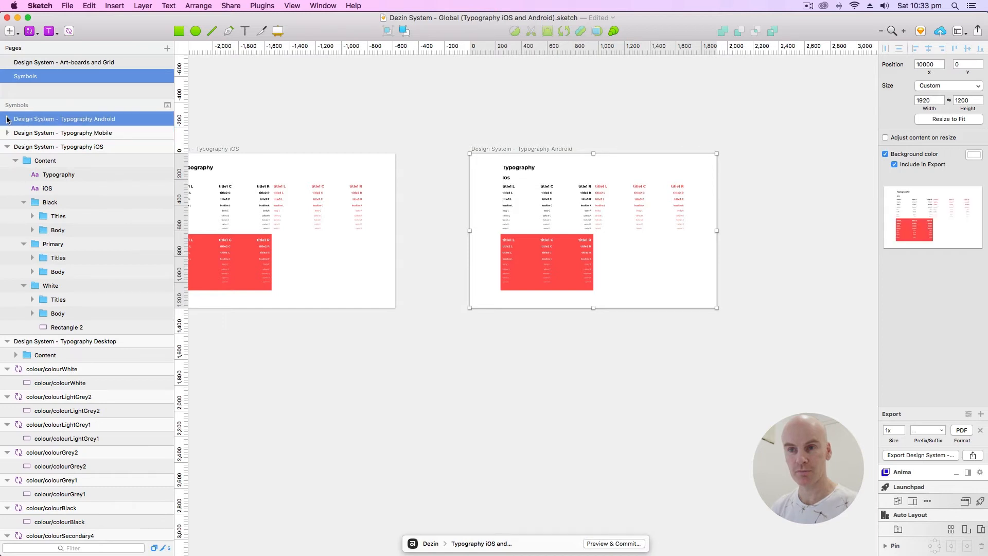
Step: Delete the Primary and White groups from the Design System - Typography Android artboard, keeping only the Black styles
left_click(6, 119)
left_click(23, 220)
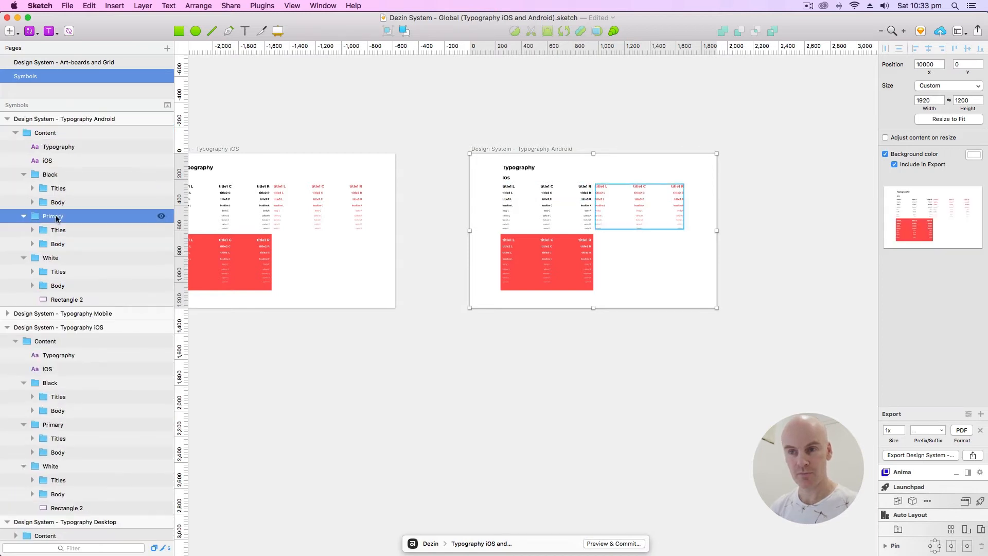
left_click(23, 216)
left_click(23, 230)
left_click(56, 230, "shift")
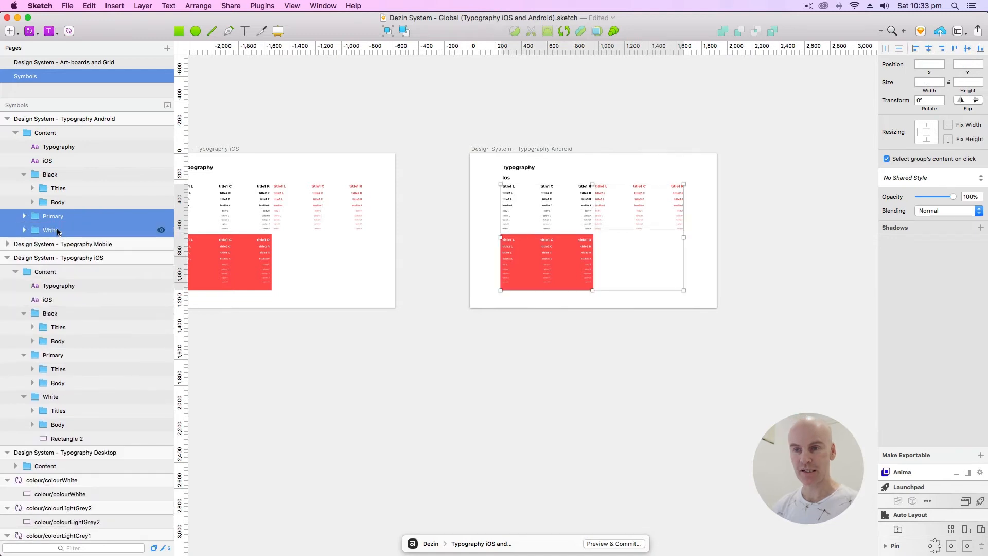
key("Delete")
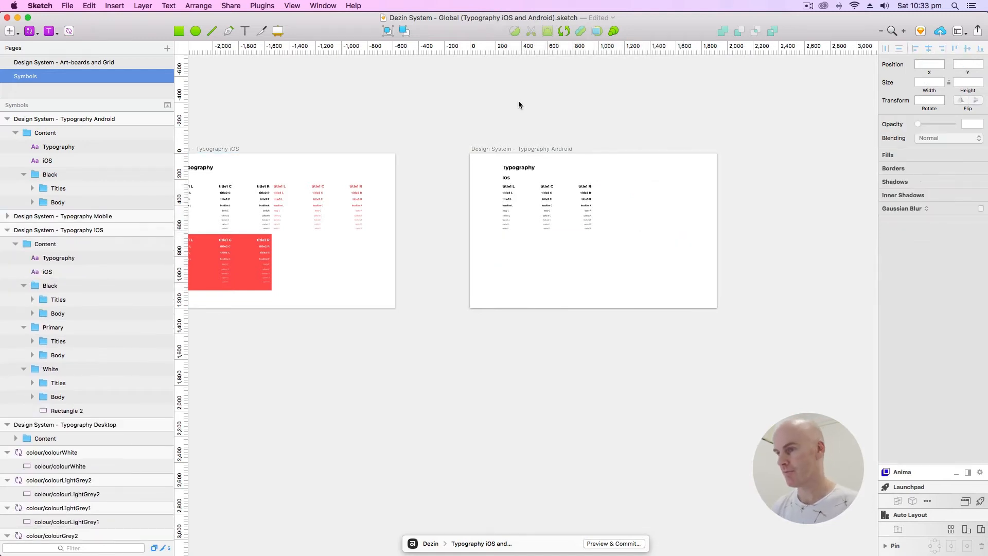
Step: Change the iOS subheading on the Android artboard to read Android
left_click(524, 148)
key("super+2")
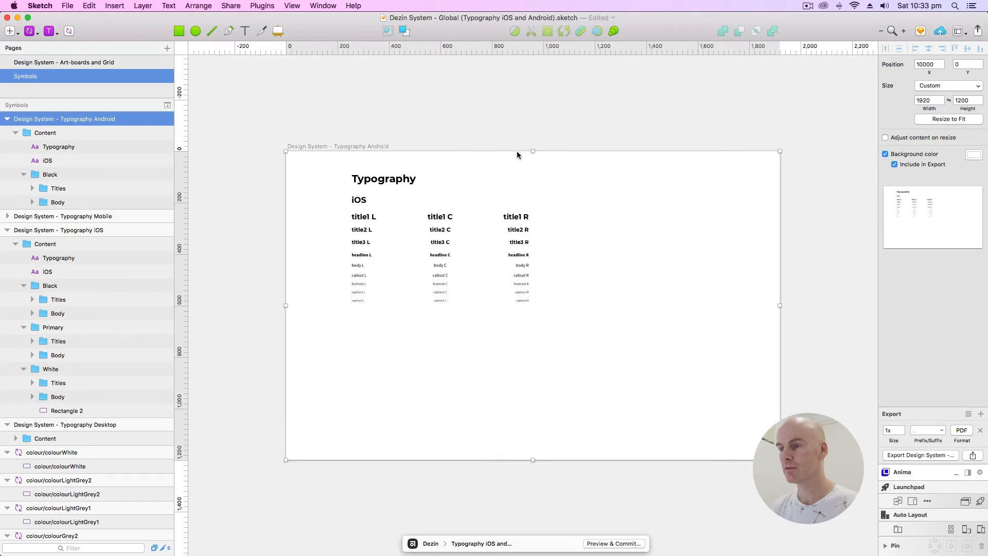
left_click(342, 114)
left_click(348, 187)
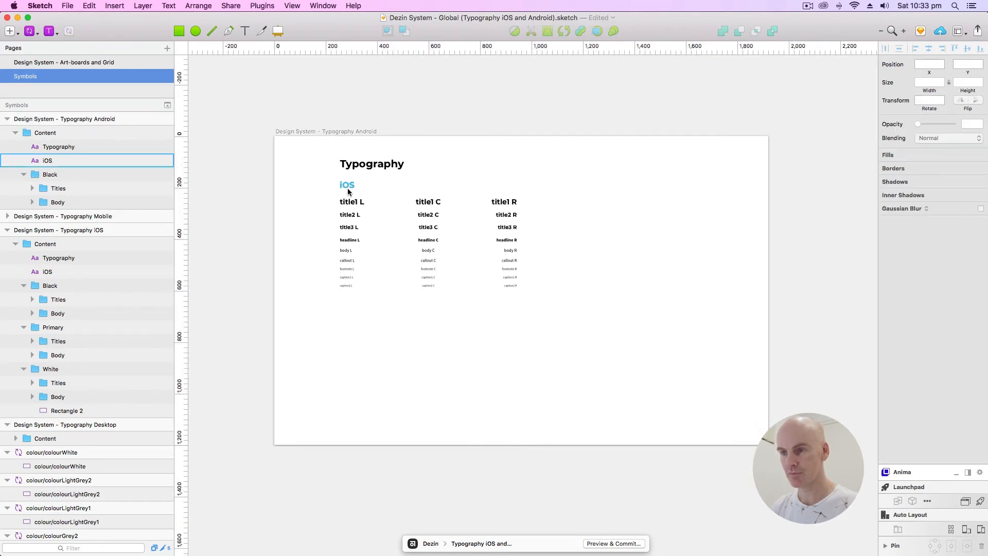
double_click(350, 184)
type("Android")
left_click(350, 105)
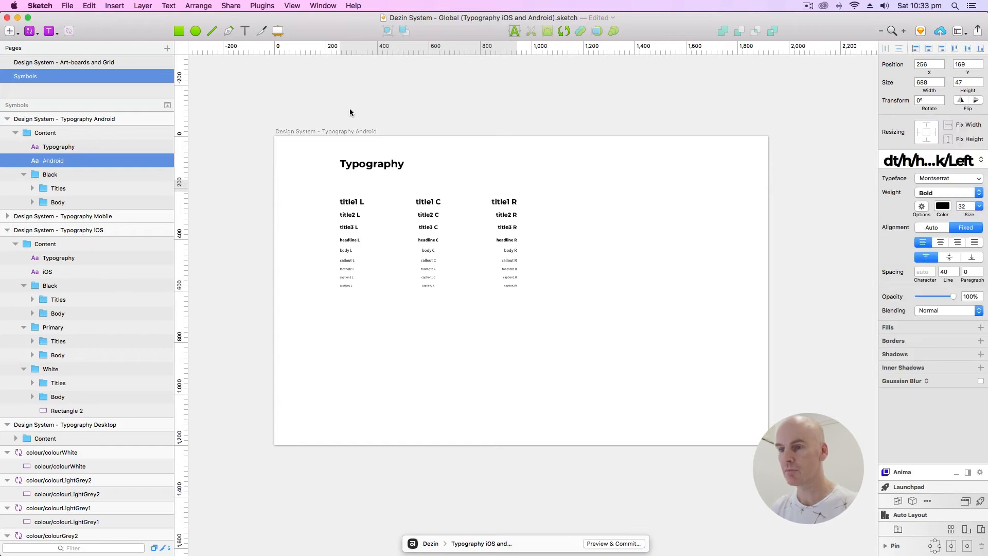
Step: Copy the Android typography list from the Medium draft in Firefox into the Sketch Android artboard, placing it beside the text styles
left_click(365, 204, "super")
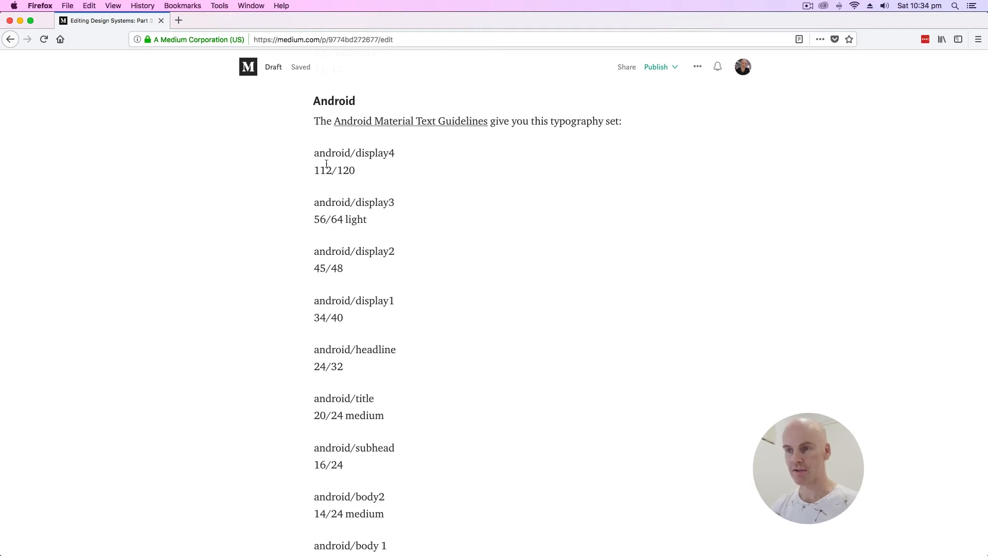
mouse_move(313, 153)
left_mouse_down()
mouse_move(380, 286)
mouse_move(406, 553)
mouse_move(431, 554)
mouse_move(434, 419)
mouse_move(440, 429)
left_mouse_up()
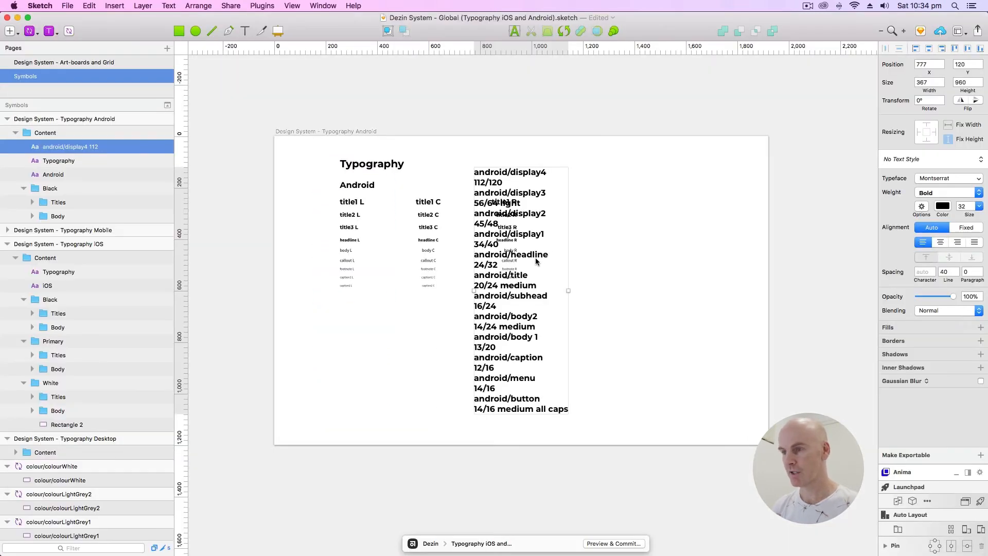
left_click_drag(505, 258, 319, 254)
Step: Apply the dt/p/p/Black/Left text style to the pasted Android size list
left_click(917, 159)
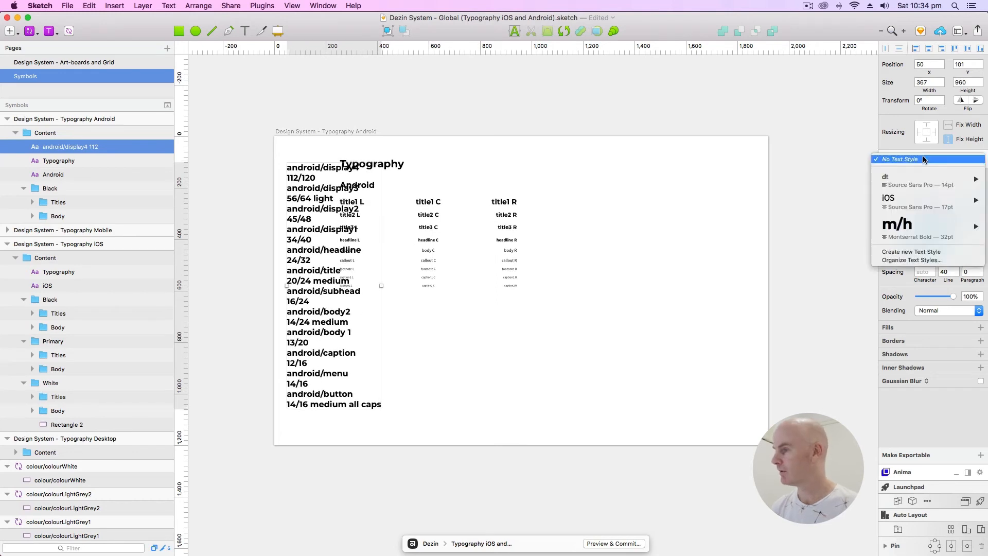
mouse_move(912, 175)
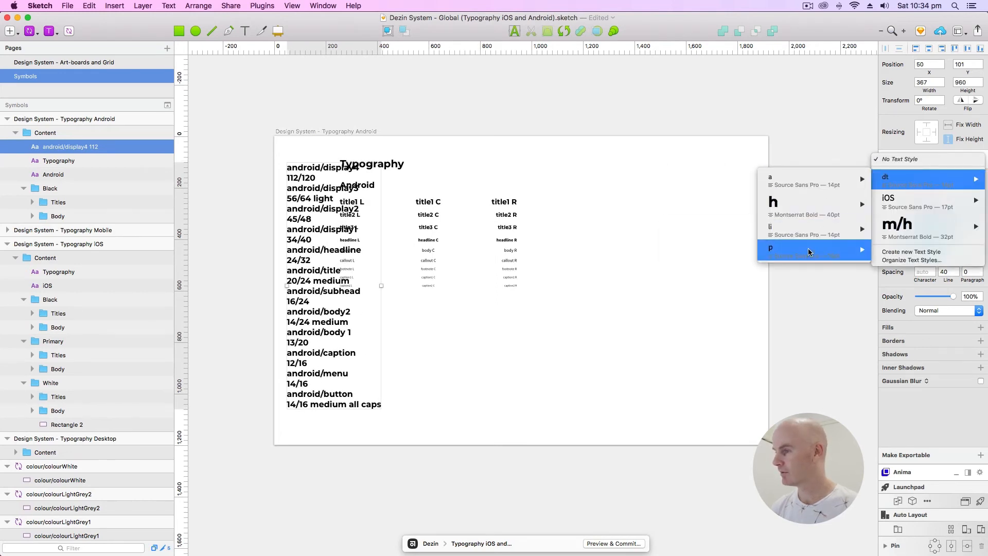
mouse_move(808, 248)
mouse_move(703, 245)
mouse_move(579, 247)
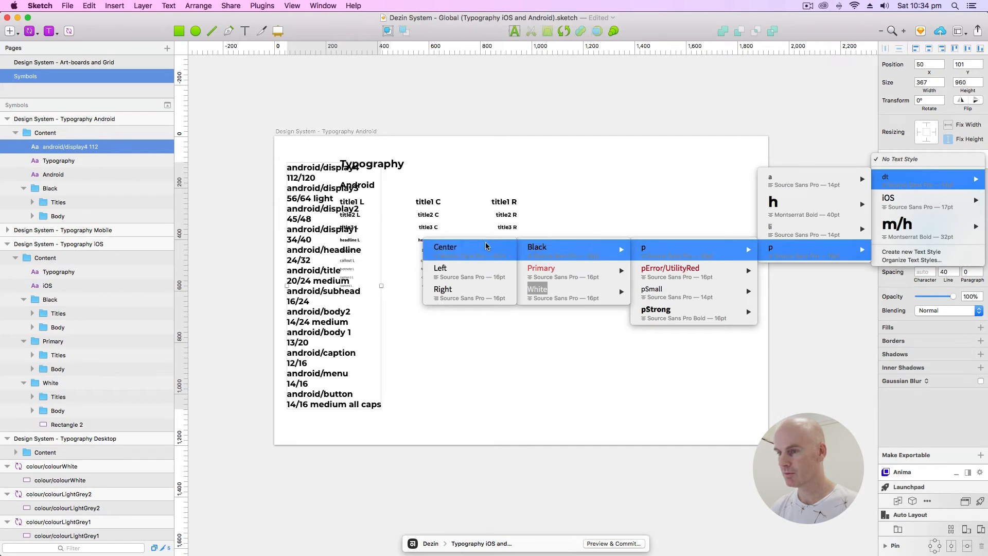
left_click(477, 276)
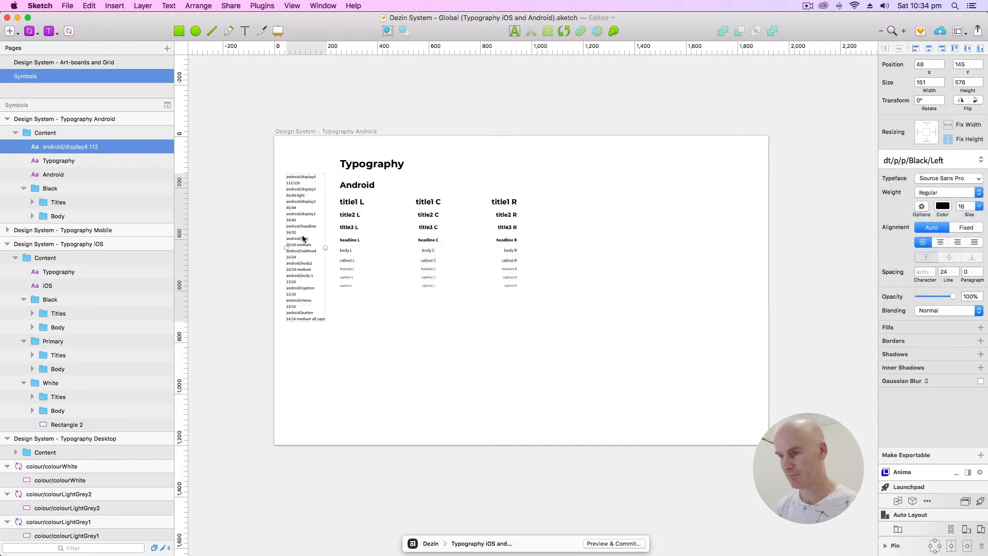
Step: Separate the entries of the Android size list with blank lines, from display4 through button
key("super+plus")
scroll(449, 270, "right", 5)
scroll(449, 257, "down", 3)
double_click(412, 127)
left_click(397, 114)
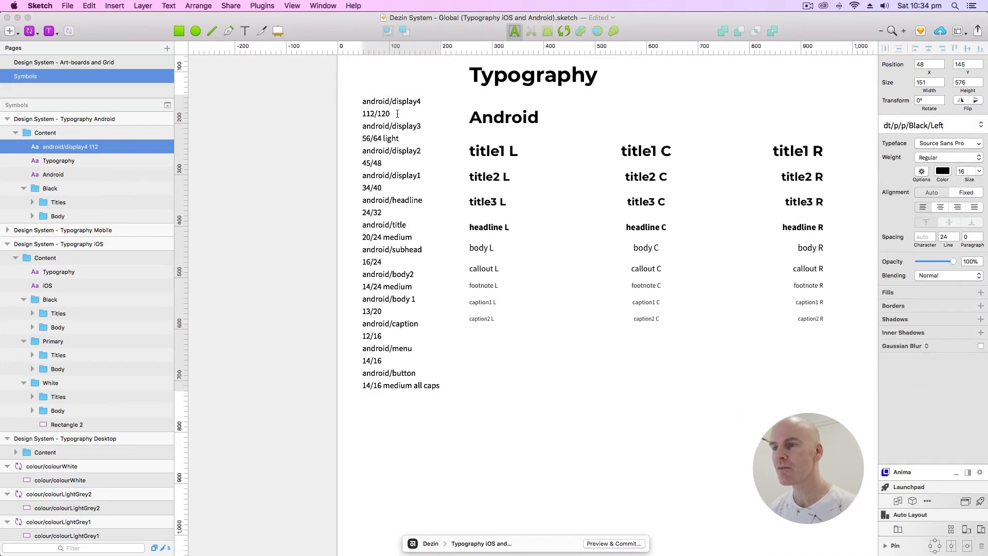
key("Return")
left_click(402, 150)
key("Return")
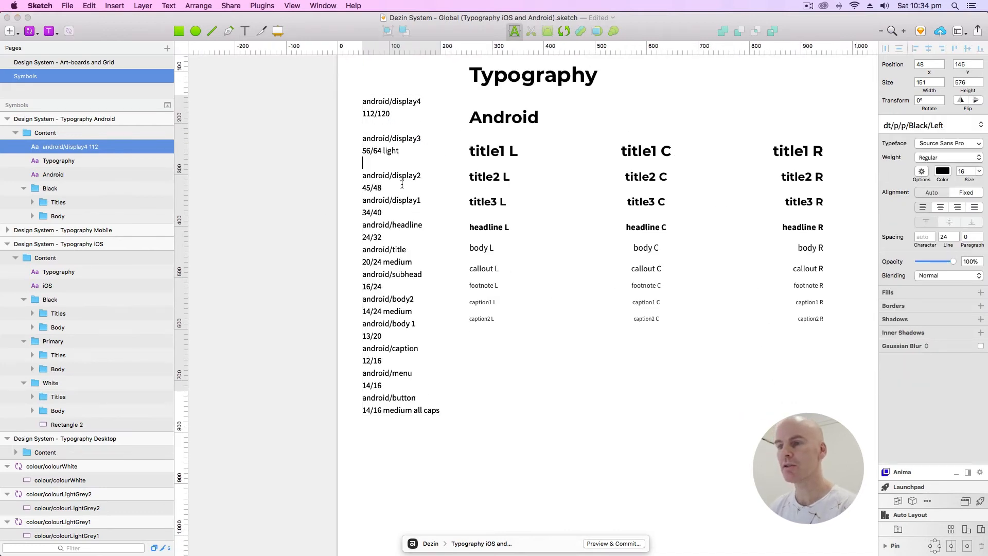
key("Return")
key("Return")
left_click(390, 262)
key("Return")
key("Return")
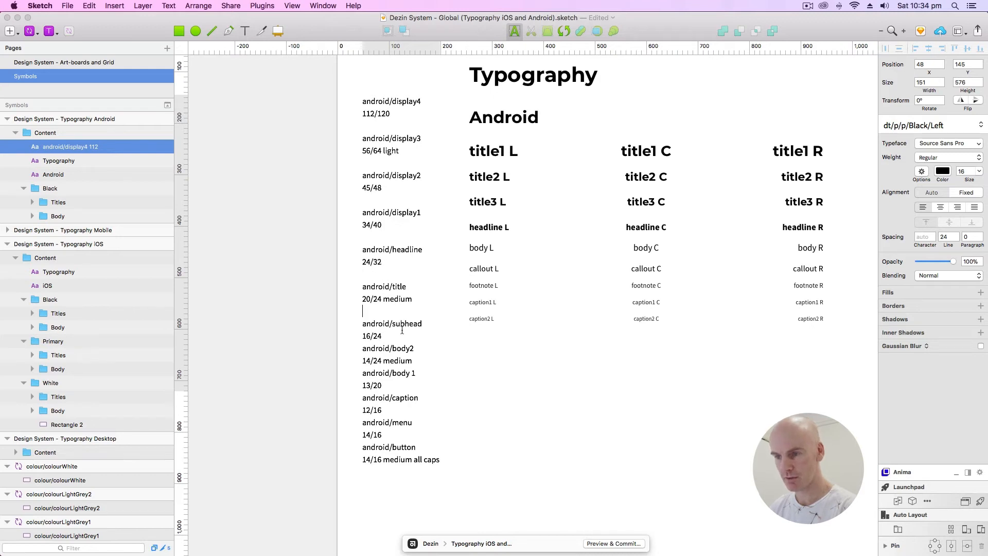
key("Return")
left_click(412, 372)
key("Return")
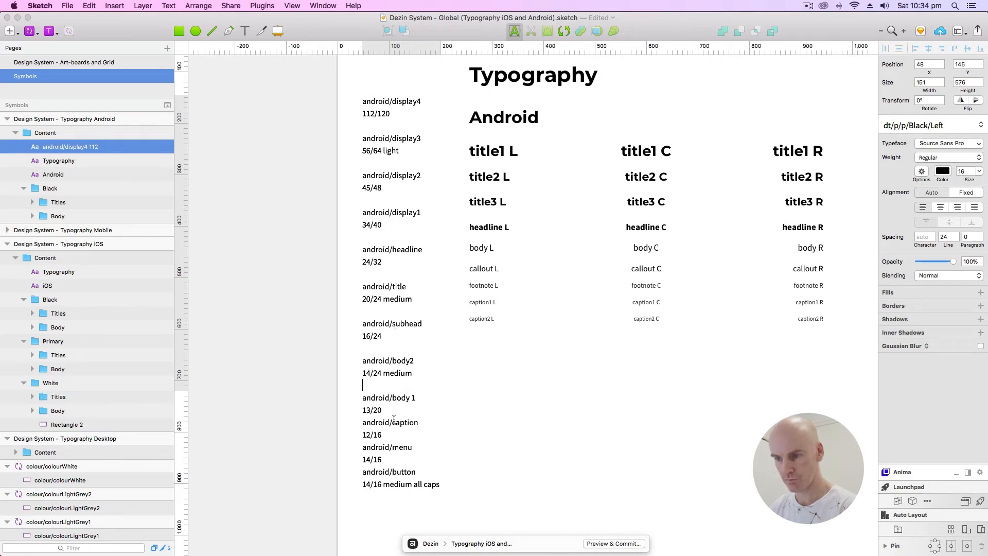
key("Return")
key("Return")
left_click(389, 484)
key("Return")
left_click(335, 346)
left_click_drag(592, 392, 500, 398)
left_click(236, 109)
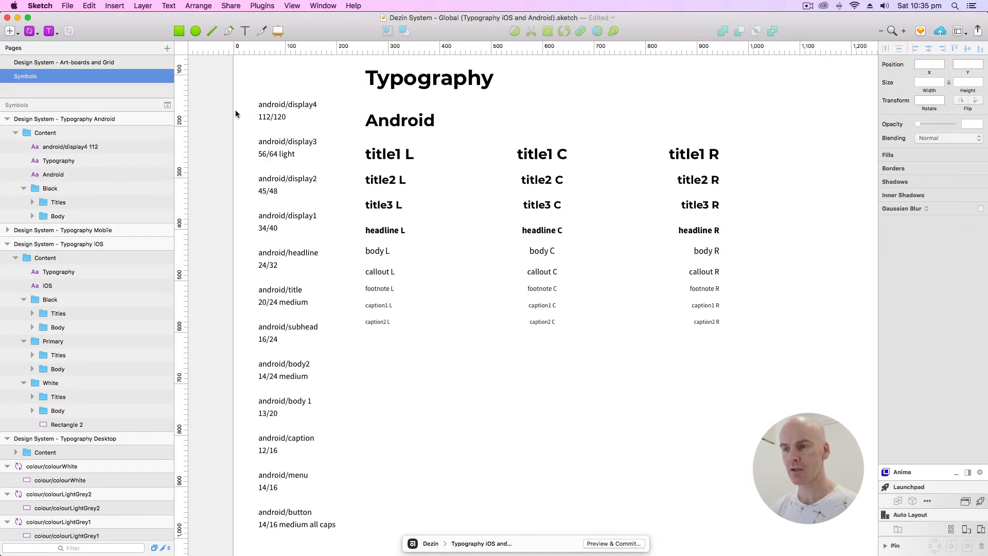
Step: Move all the Black title and body text layers down together until the title1 row sits at Y 301
left_click(392, 206)
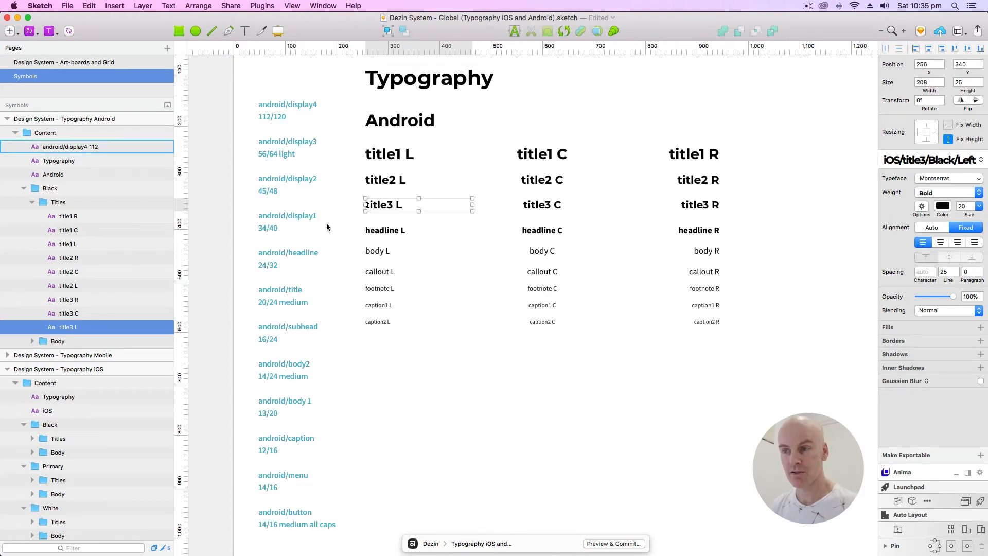
left_click(392, 155)
left_click_drag(777, 380, 339, 109)
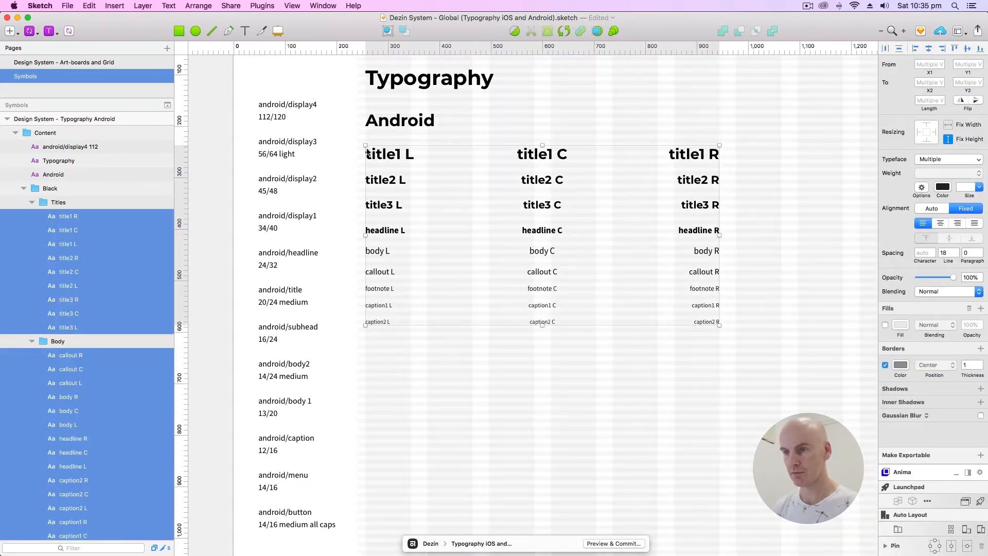
key("shift+Down")
key("shift+Down")
key("shift+Down")
key("shift+Down")
key("shift+Down")
key("shift+Down")
key("shift+Down")
key("shift+Down")
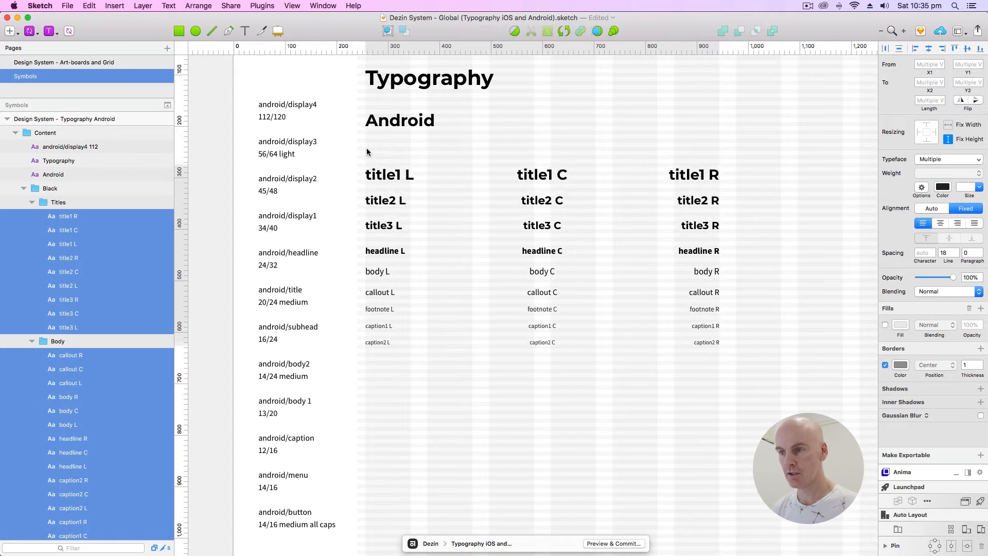
left_click(379, 149)
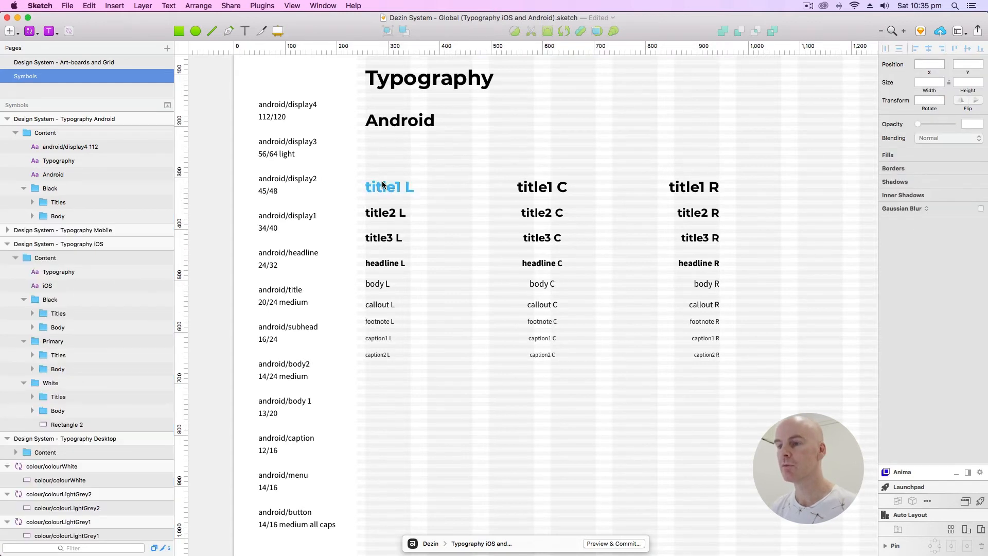
Step: Duplicate the three title1 layers and move the copies up to Y 253, forming a new row above the original
left_click(385, 187)
left_click_drag(761, 198, 359, 165)
key("super+d")
key("shift+Up")
key("shift+Up")
key("shift+Up")
key("shift+Up")
key("shift+Up")
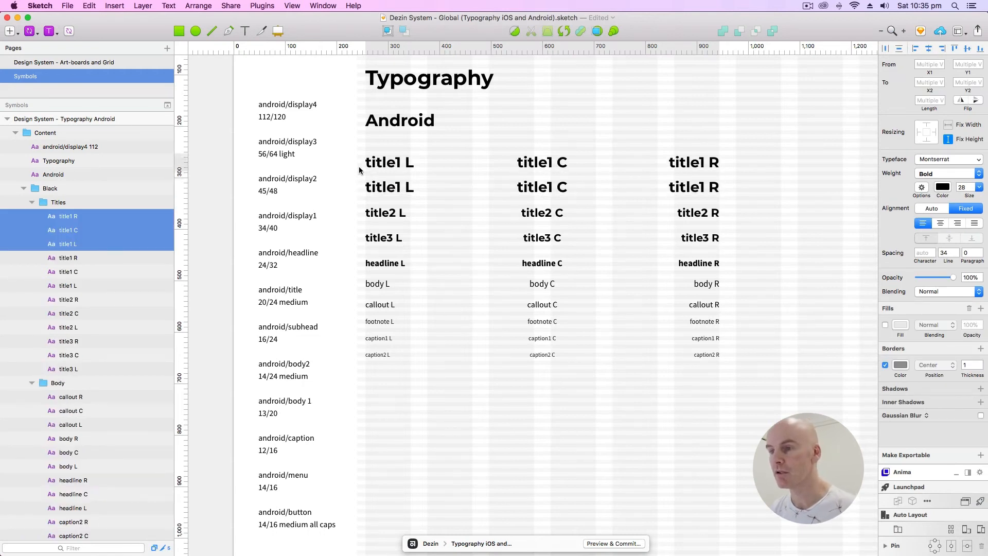
left_click(418, 132)
scroll(419, 132, "down", 1)
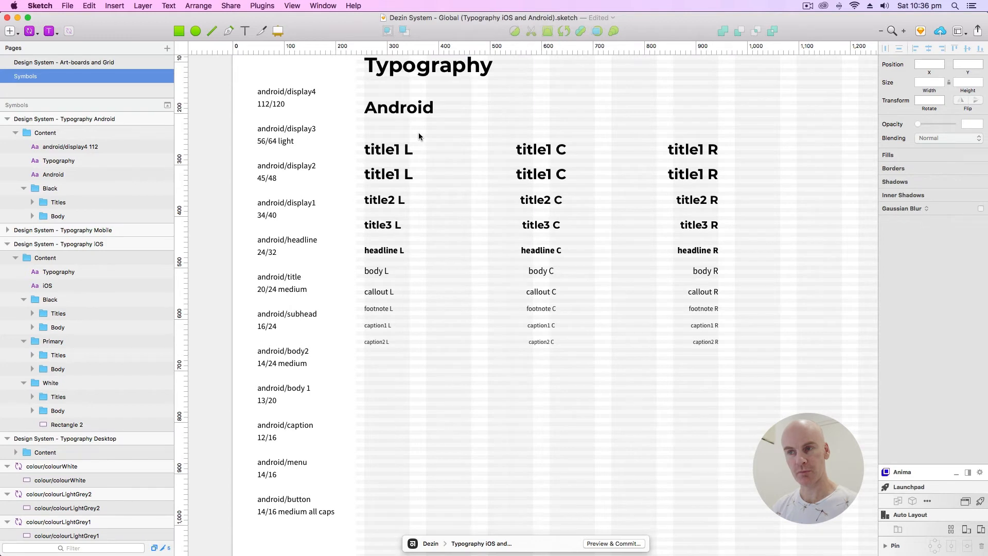
Step: Copy the display4 name from the reference list and replace title1 with it in the top row's left-aligned layer
double_click(309, 91)
left_click_drag(316, 92, 297, 92)
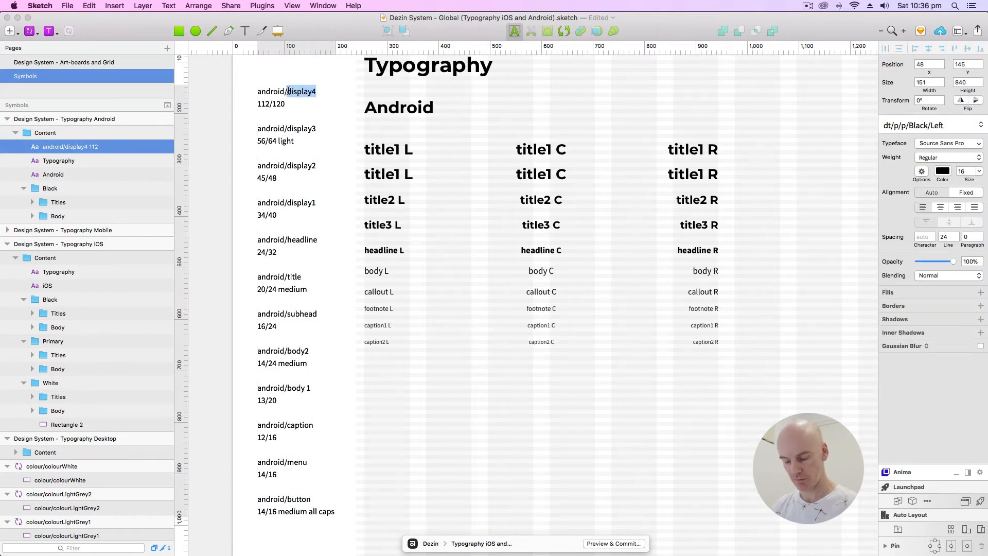
left_click(384, 148)
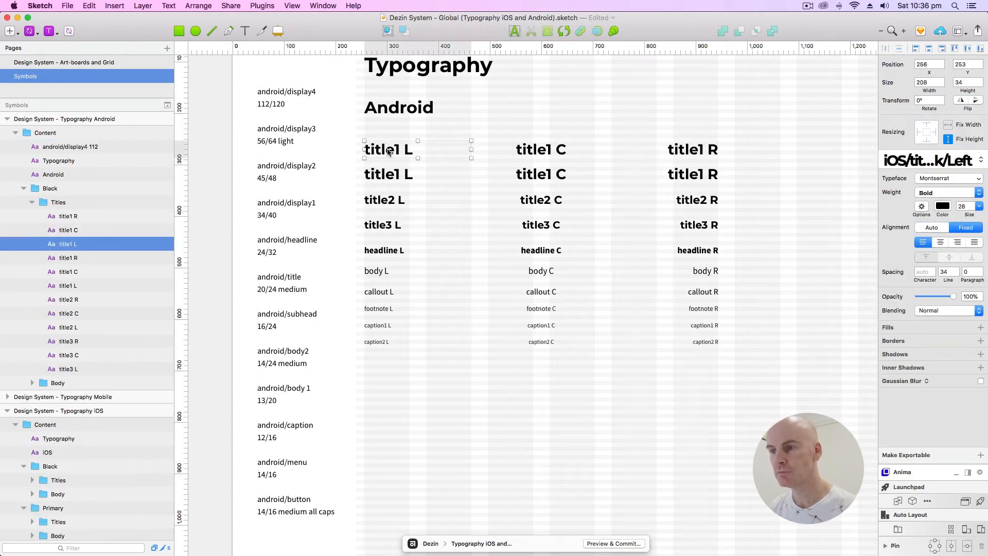
double_click(399, 149)
double_click(398, 149)
type("display4")
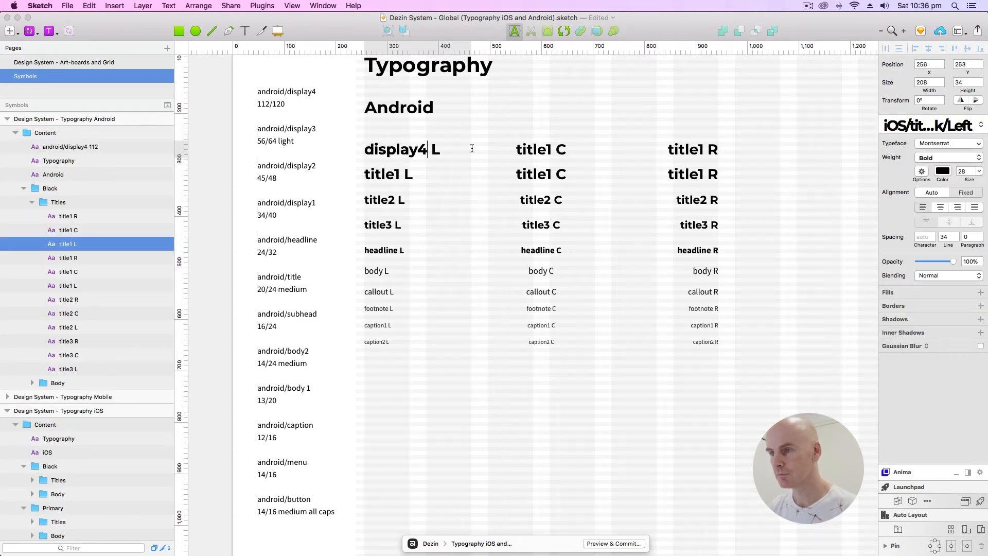
Step: Replace title1 with display4 in the top row's centered and right-aligned layers, keeping the C and R suffixes
left_click(547, 150)
double_click(547, 150)
left_click_drag(551, 150, 495, 143)
type("display4")
left_click(682, 149)
double_click(682, 150)
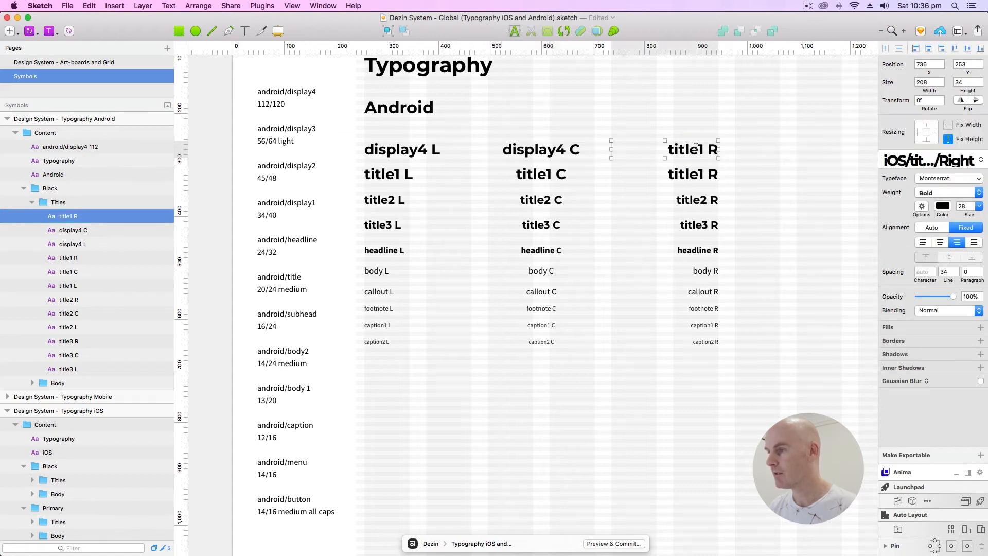
double_click(699, 147)
type("display4")
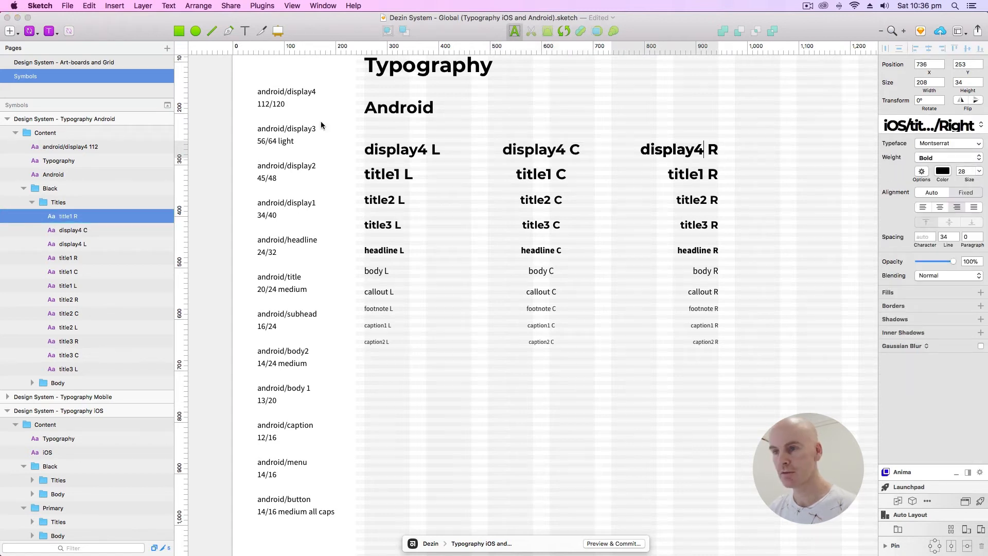
key("Escape")
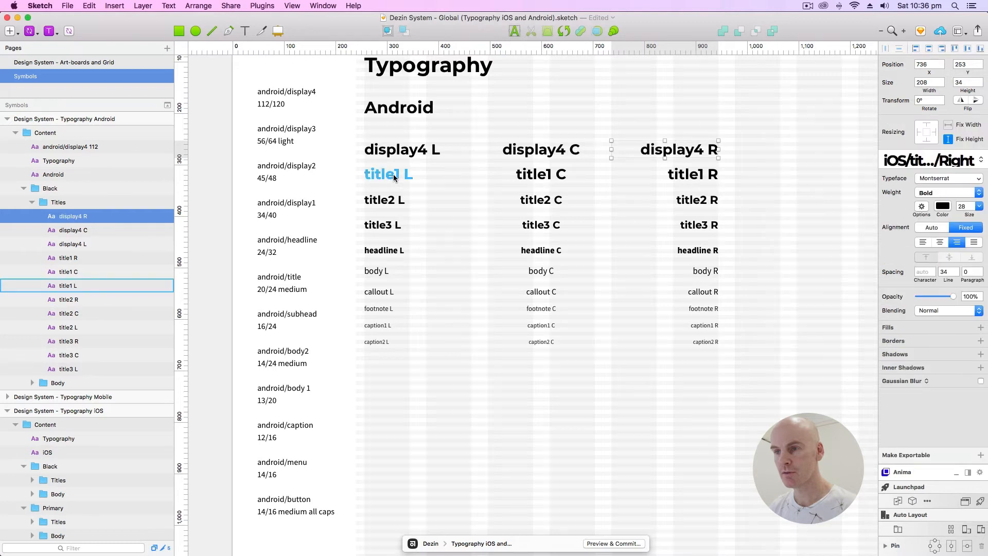
Step: Copy the display3 name from the reference list and replace title1 with it in the second row's left-aligned layer
double_click(309, 129)
double_click(308, 129)
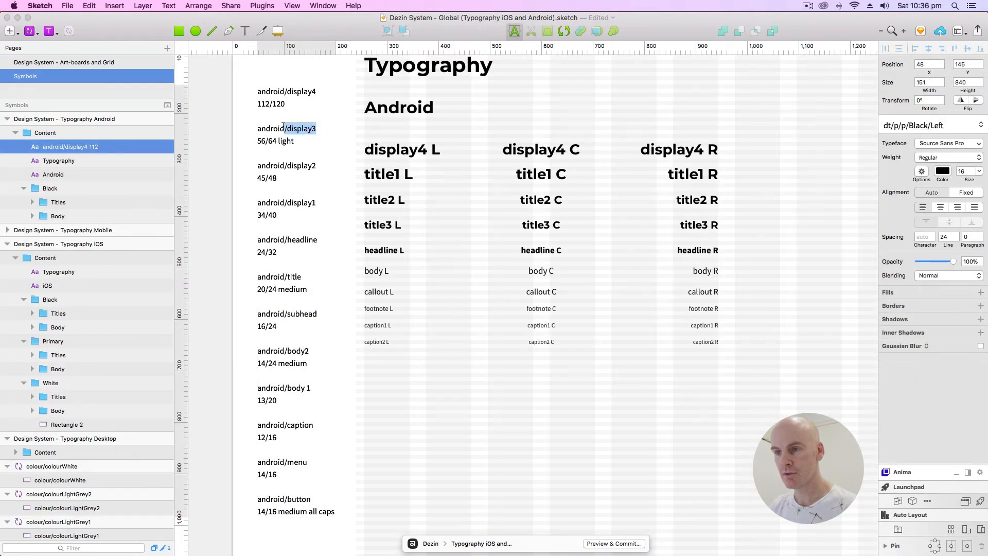
key("super+c")
left_click(385, 174)
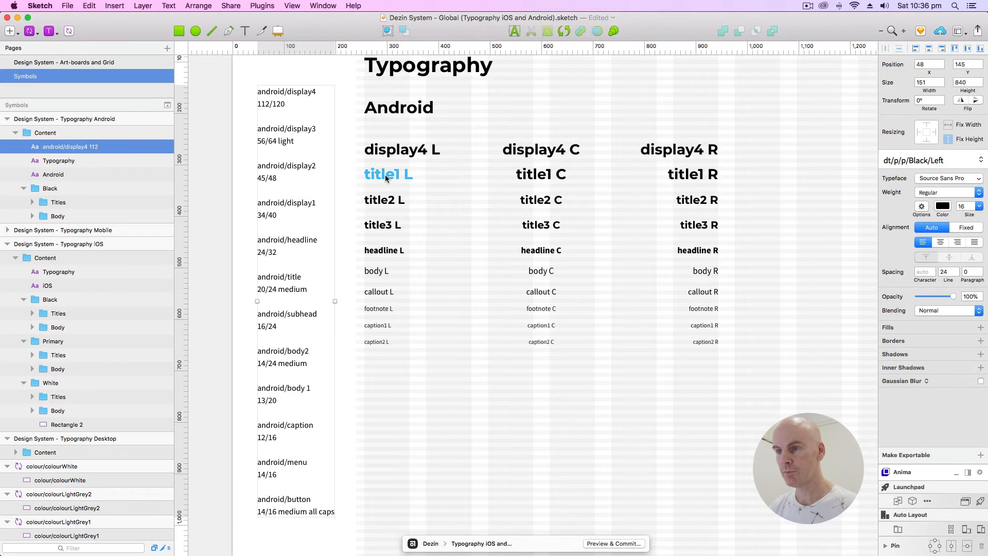
double_click(385, 174)
left_click(395, 174)
double_click(400, 173)
key("super+v")
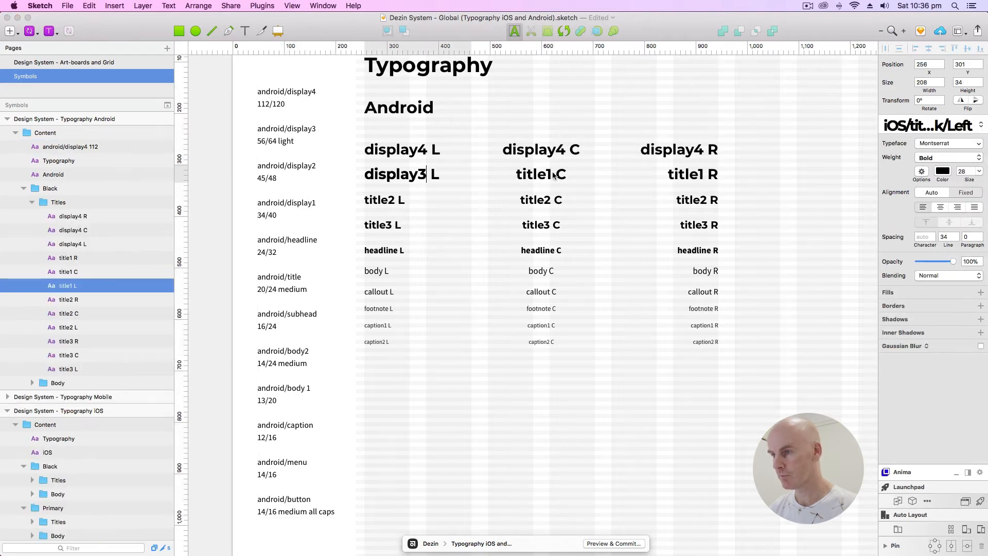
Step: Replace title1 with display3 in the second row's centered and right-aligned layers, keeping the C and R suffixes
left_click(550, 174)
double_click(549, 174)
left_click(549, 174)
double_click(549, 174)
key("super+v")
key("Escape")
double_click(690, 175)
left_click(707, 174)
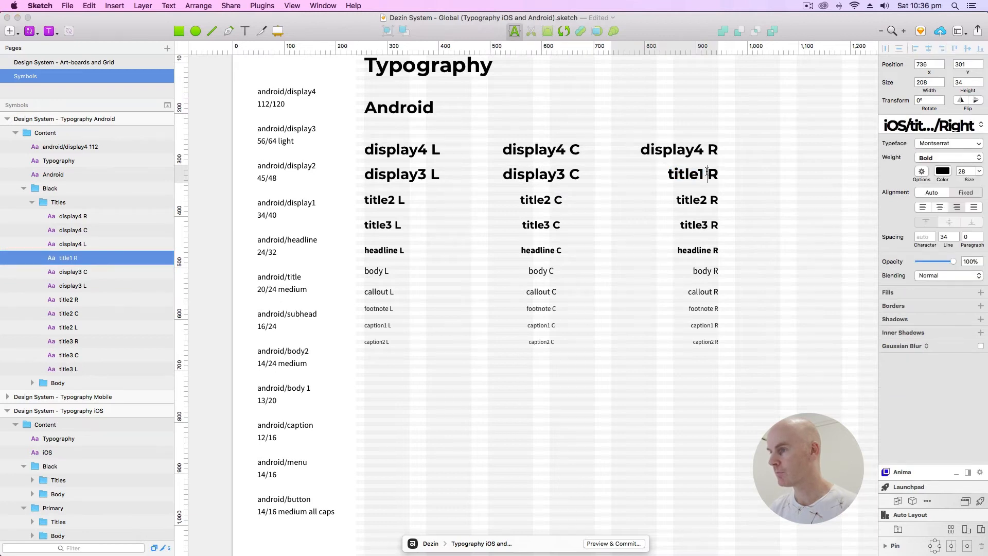
double_click(685, 174)
key("super+v")
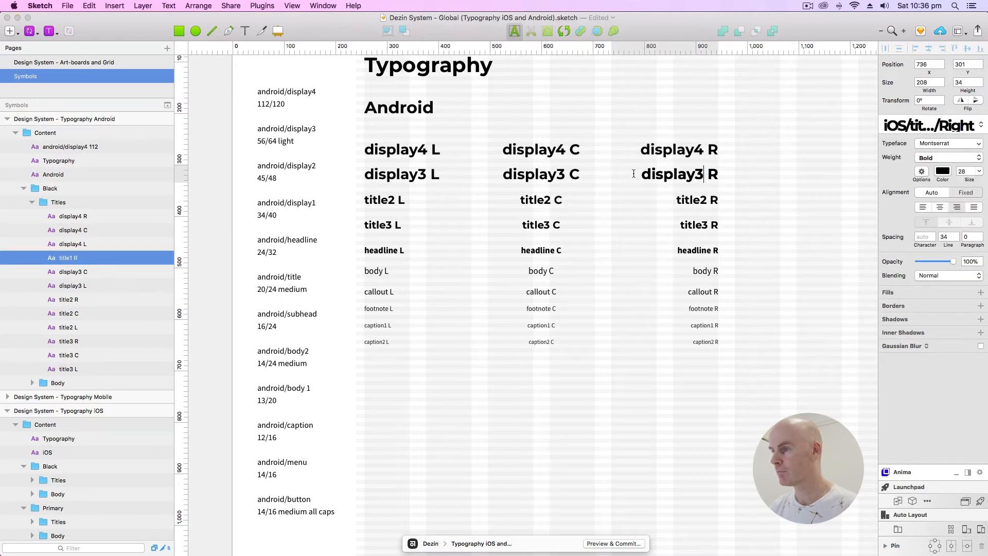
Step: Copy the display2 name from the reference list and replace title2 with it in the third row's left-aligned layer
left_click(295, 167)
double_click(296, 166)
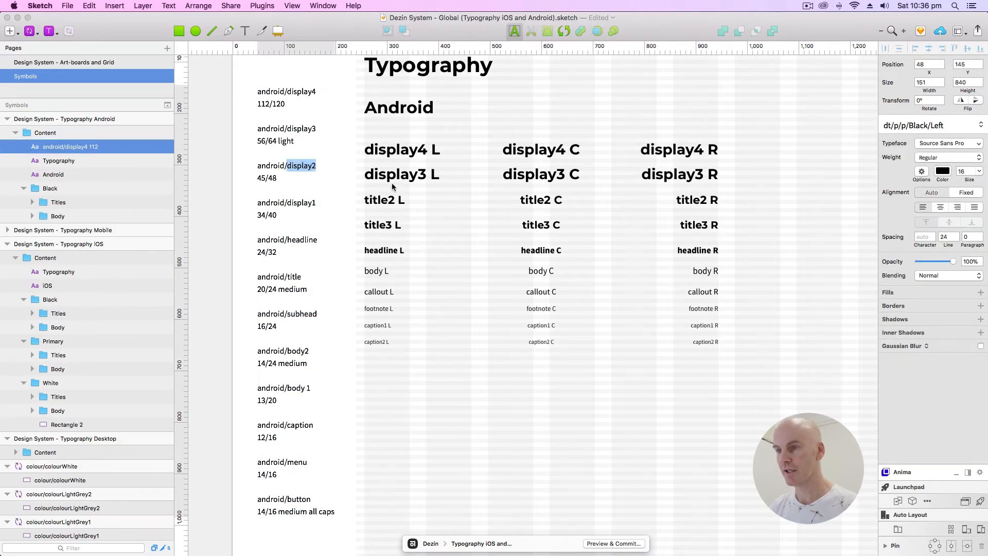
double_click(392, 201)
double_click(382, 200)
key("super+v")
Step: Replace title2 with display2 in the third row's centered and right-aligned layers, keeping the C and R suffixes
double_click(547, 201)
double_click(544, 201)
key("super+v")
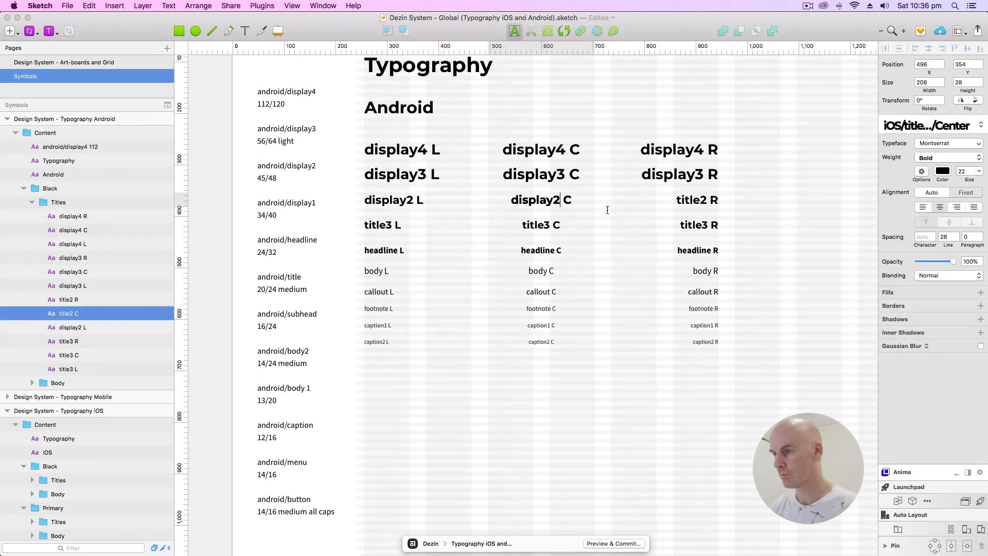
double_click(699, 201)
double_click(691, 201)
key("super+v")
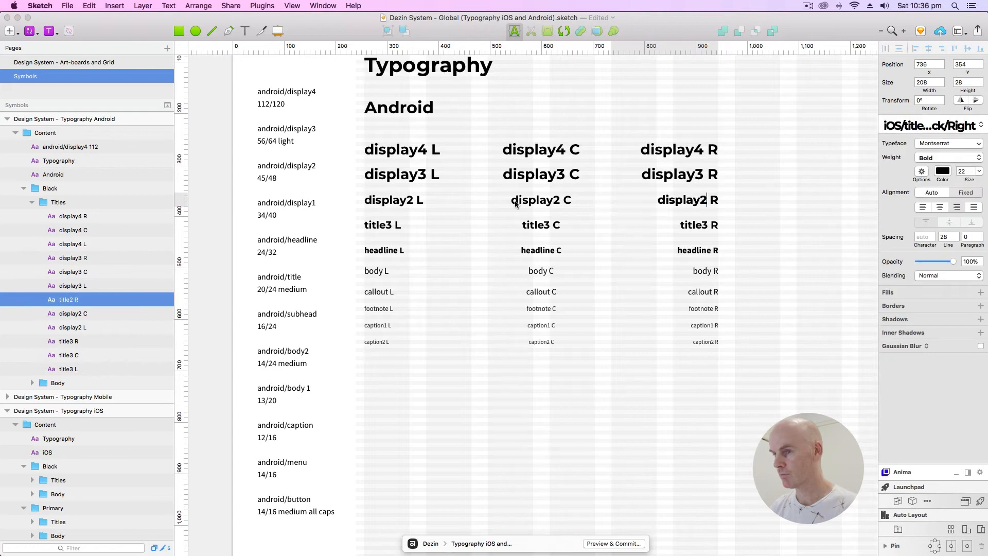
Step: Copy the display1 name from the reference list and replace title3 with it in the fourth row's left-aligned layer
double_click(280, 205)
double_click(301, 203)
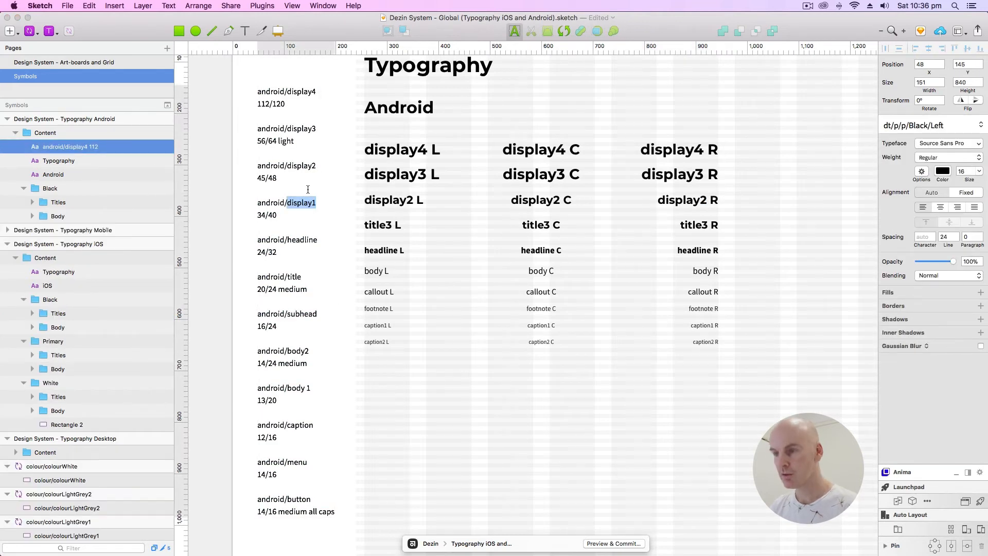
triple_click(376, 228)
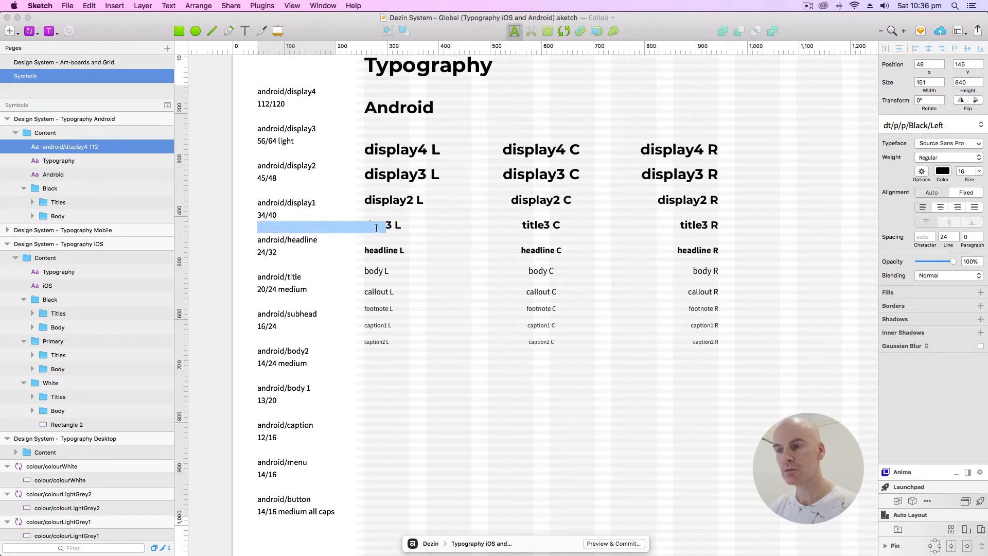
left_click(406, 229)
double_click(380, 225)
key("super+v")
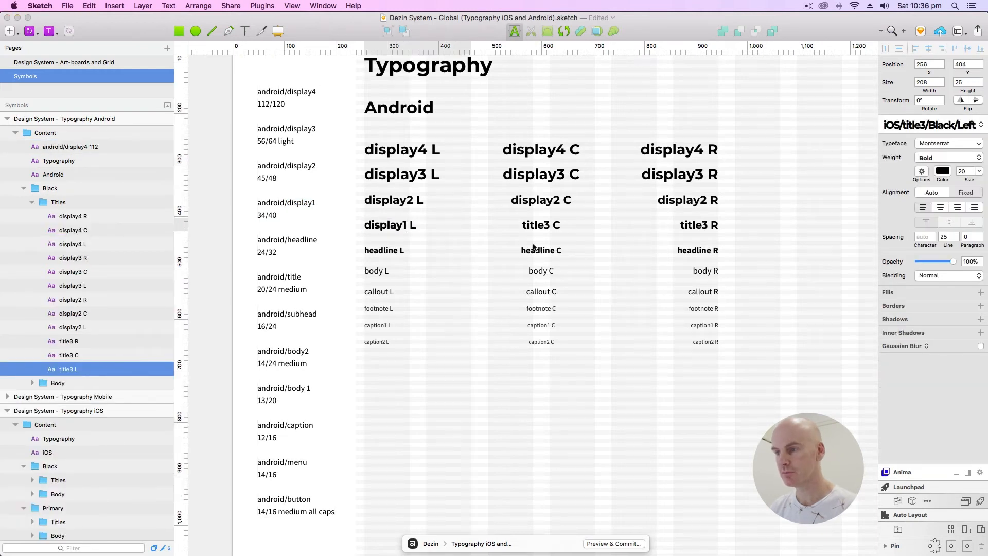
Step: Replace title3 with display1 in the fourth row's centered and right-aligned layers, keeping the C and R suffixes
left_click(541, 227)
double_click(532, 225)
key("super+v")
key("Escape")
left_click(690, 227)
double_click(690, 225)
key("super+v")
key("Escape")
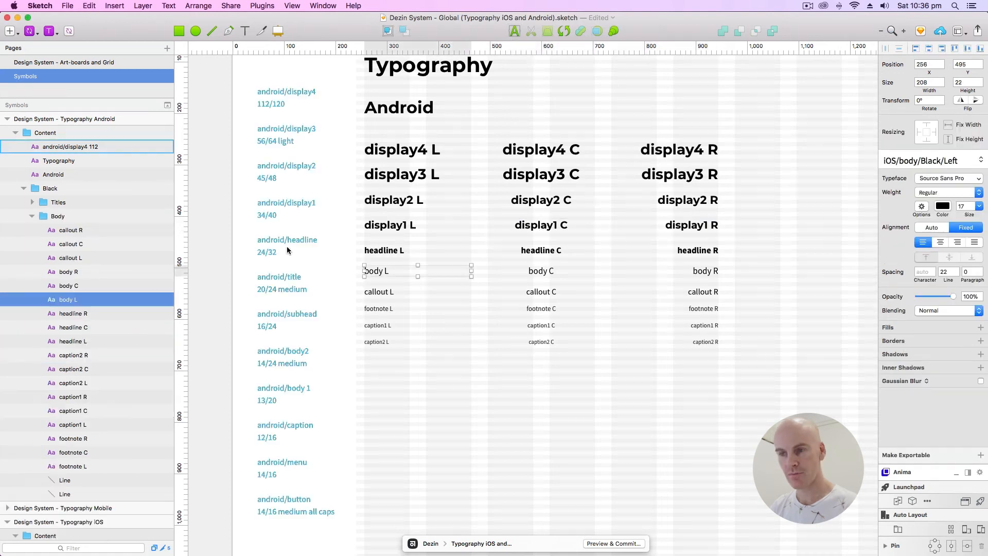
Step: Move the body through caption2 rows down together to open a gap for another row below the headline row
left_click(292, 243)
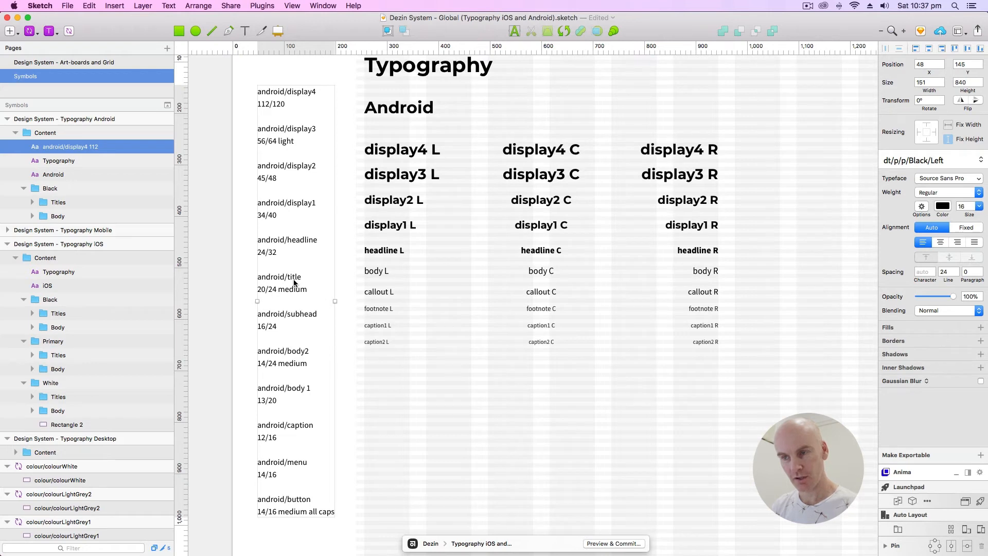
left_click(384, 274)
left_click_drag(744, 399, 372, 270)
key("shift+Down")
key("shift+Down")
key("shift+Down")
key("shift+Down")
key("shift+Down")
key("shift+Down")
Step: Duplicate the three headline layers and move the copies down into the gap at Y 502
left_click_drag(689, 283, 382, 247)
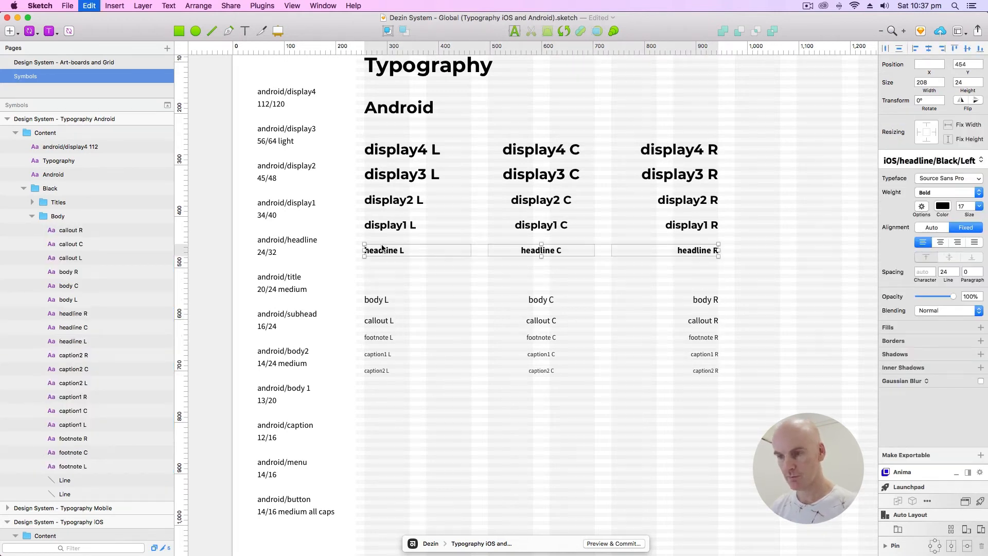
key("super+d")
left_click(94, 357)
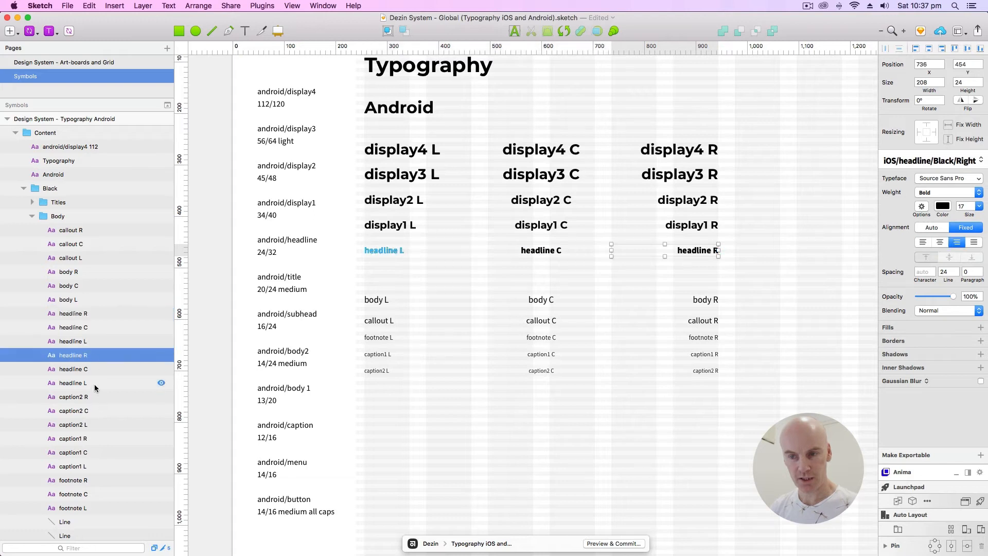
left_click(94, 384, "shift")
key("Down")
key("Down")
key("Down")
key("Down")
key("Down")
key("Down")
key("Down")
key("Down")
key("Down")
key("Down")
key("Down")
key("Down")
key("Down")
key("Down")
key("Down")
key("Down")
key("Down")
key("Down")
key("Down")
key("Down")
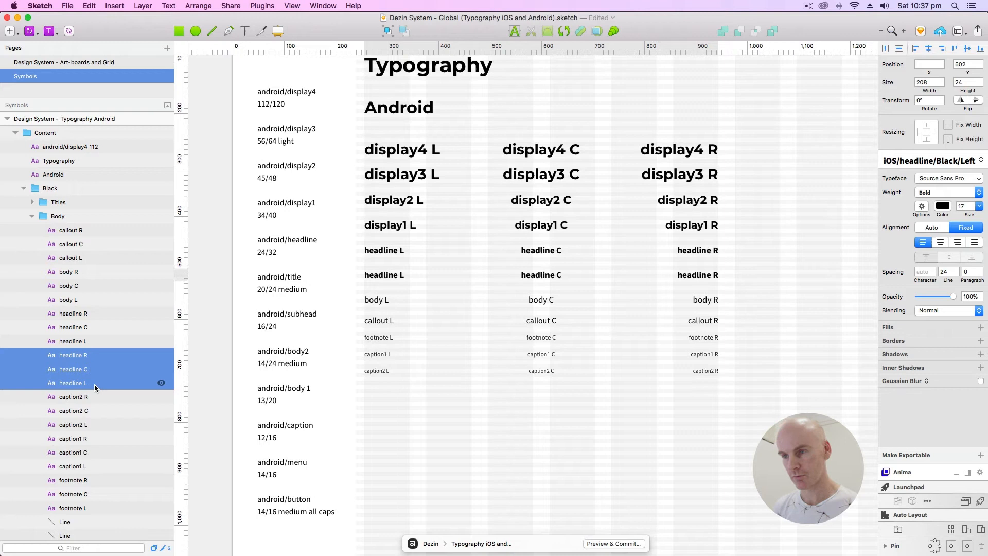
Step: Copy the title name from the reference list and replace headline with it in the duplicated row's left-aligned layer
left_click(450, 287)
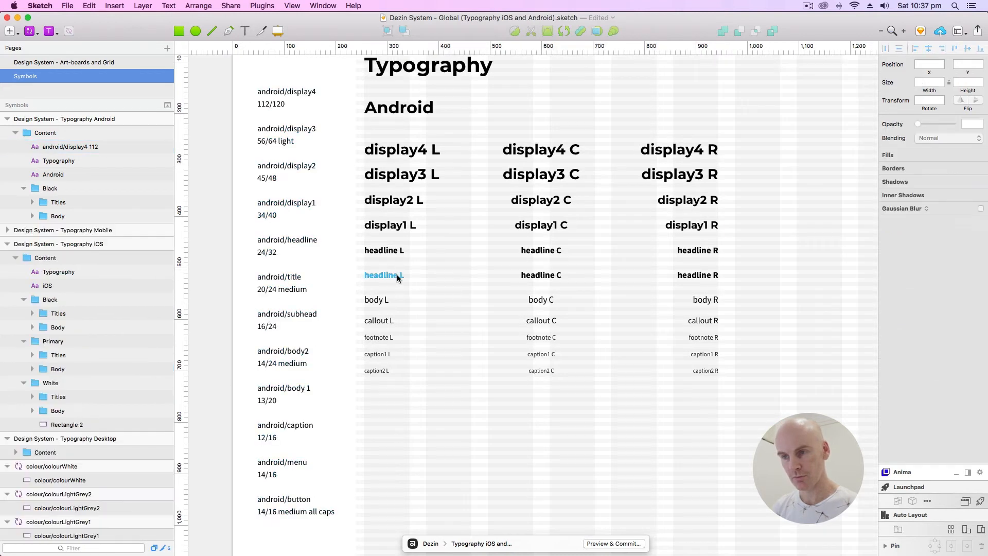
left_click(293, 278)
double_click(294, 279)
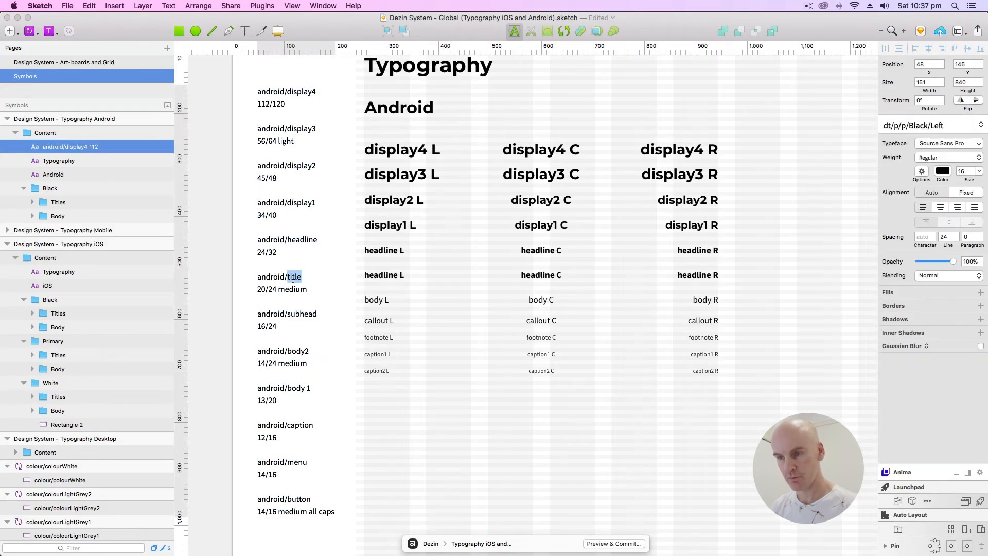
key("cmd+c")
left_click(392, 279)
double_click(384, 276)
key("cmd+v")
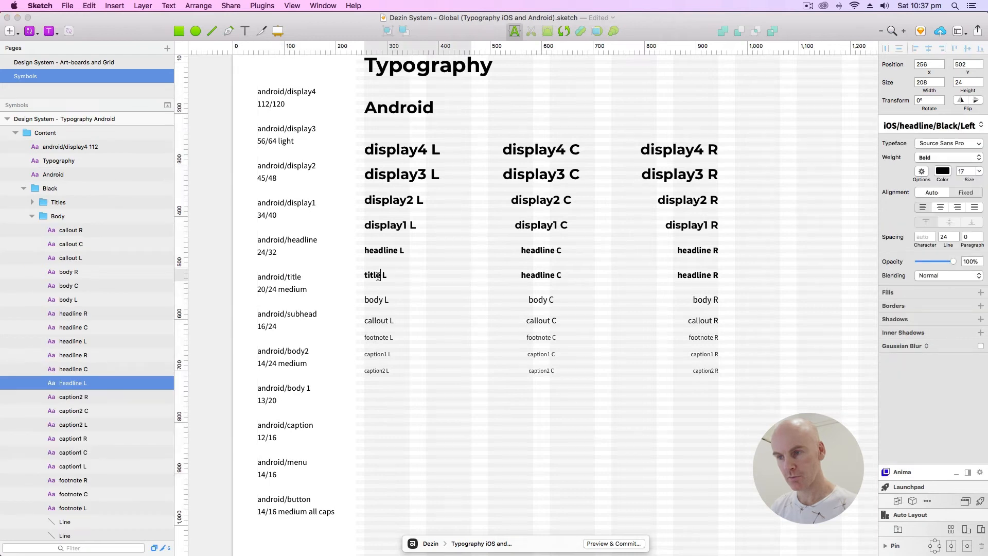
Step: Replace headline with title in the duplicated row's centered and right-aligned layers, keeping the C and R suffixes
left_click(555, 280)
double_click(538, 276)
key("super+v")
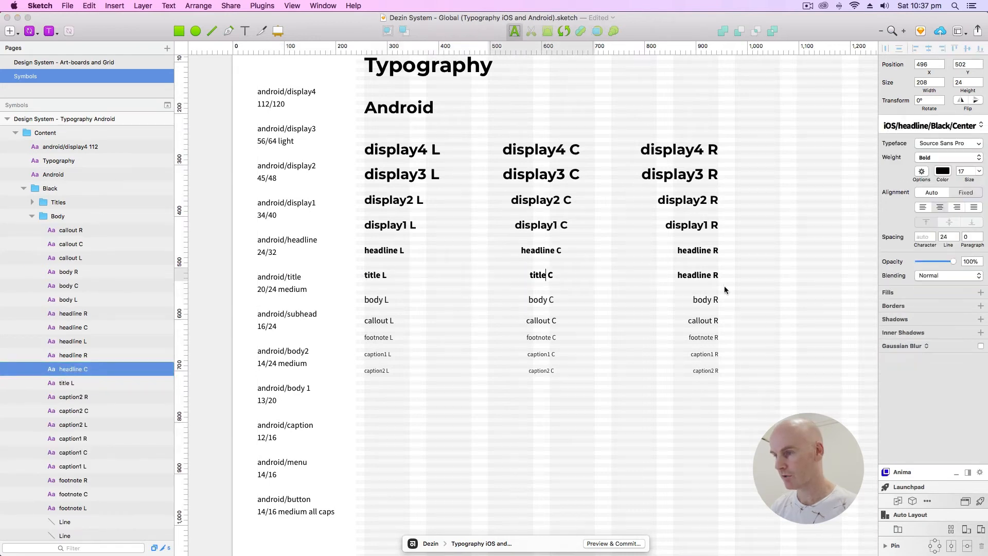
left_click(700, 280)
double_click(692, 276)
key("super+v")
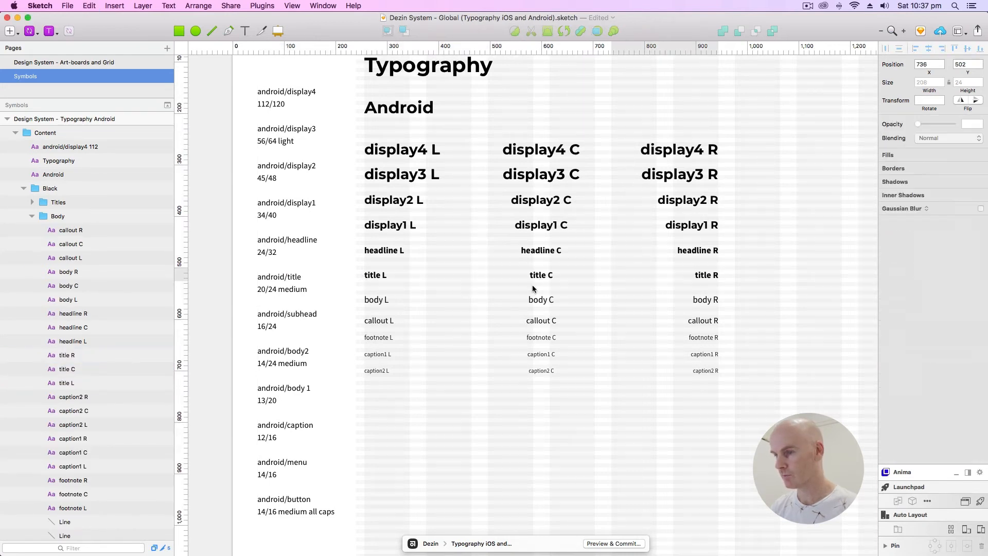
key("Escape")
key("Escape")
Step: Move the body through caption2 rows down together to open a gap below the title row
left_click(298, 313)
scroll(566, 335, "down", 2)
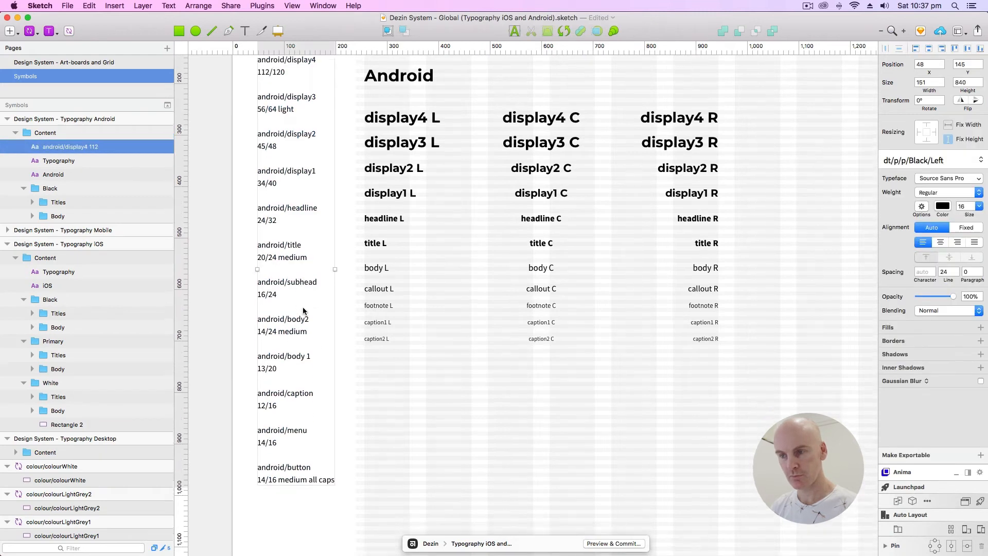
left_click_drag(832, 375, 366, 252)
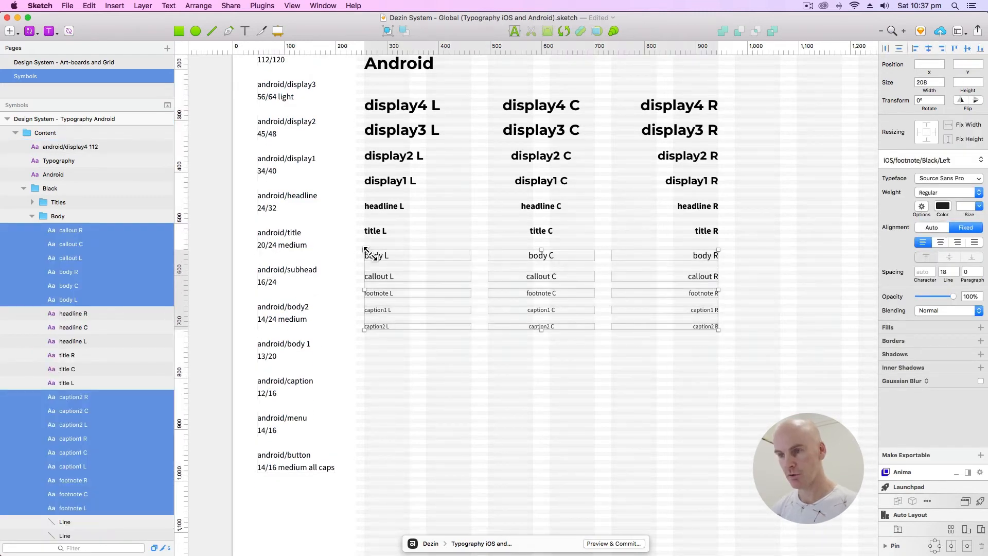
key("shift+Down")
key("shift+Down")
key("shift+Down")
key("shift+Down")
Step: Duplicate the three title layers and move the copies down to Y 550, below the original title row
left_click_drag(700, 245, 371, 229)
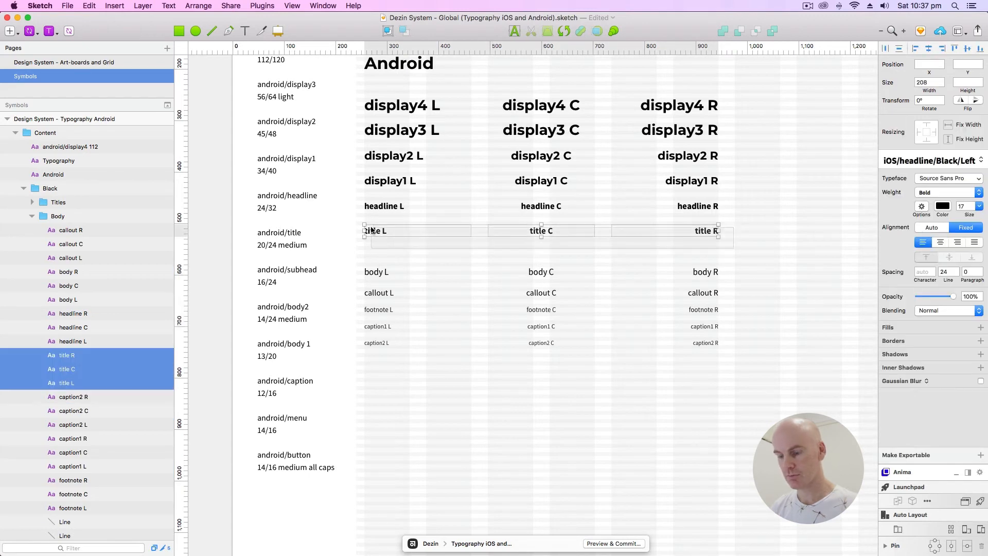
key("super+d")
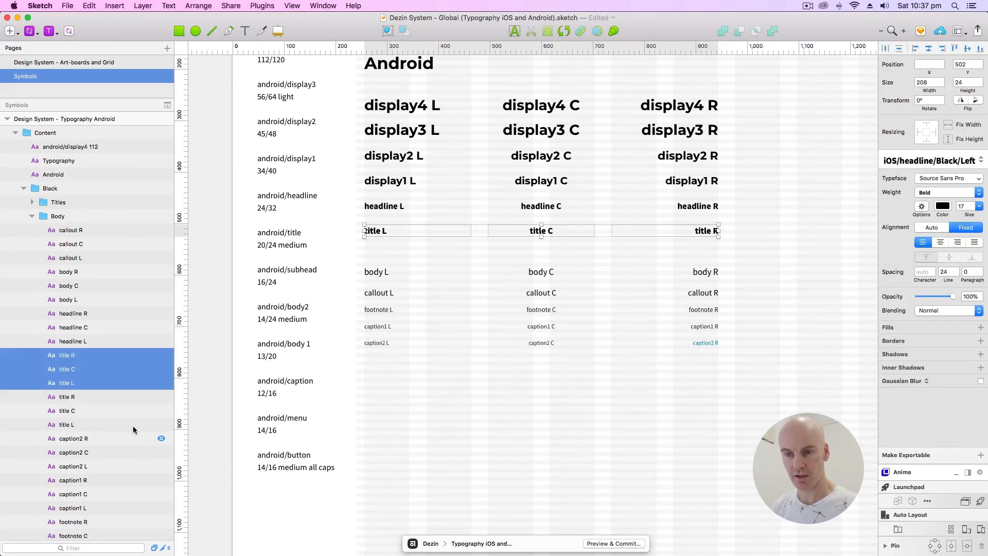
left_click(99, 397)
left_click(93, 424, "shift")
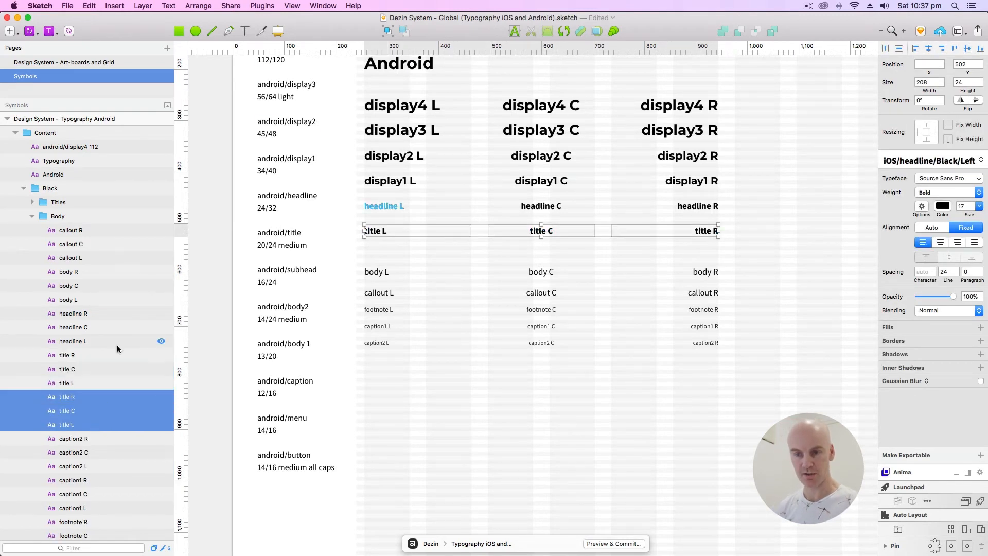
key("shift+Down")
key("shift+Down")
key("shift+Down")
key("shift+Down")
key("shift+Down")
key("shift+Down")
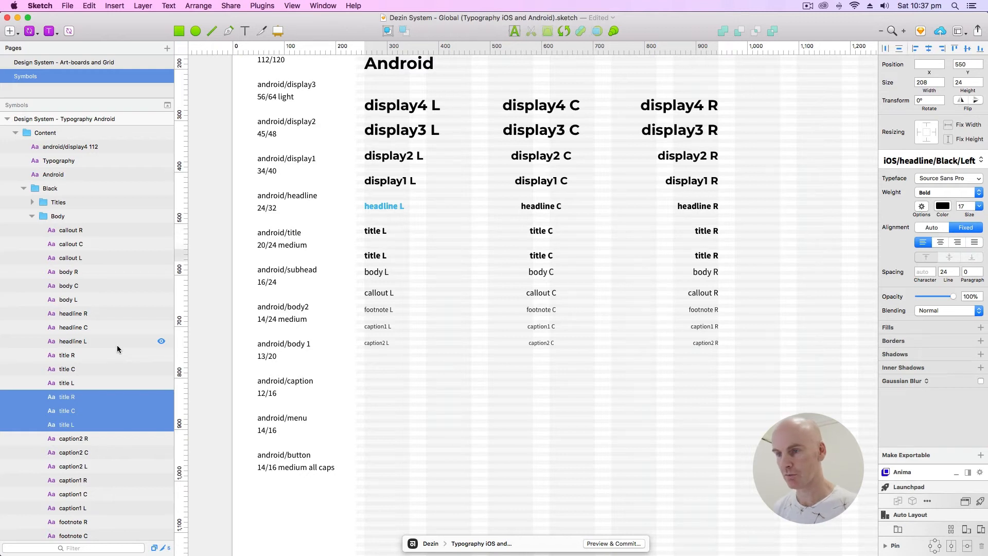
Step: Move the body through caption2 rows further down so the body row sits at Y 599, evenly spaced below the duplicated title row
left_click_drag(839, 407, 367, 269)
key("shift+Down")
key("shift+Down")
key("shift+Down")
key("shift+Down")
key("shift+Up")
key("shift+Up")
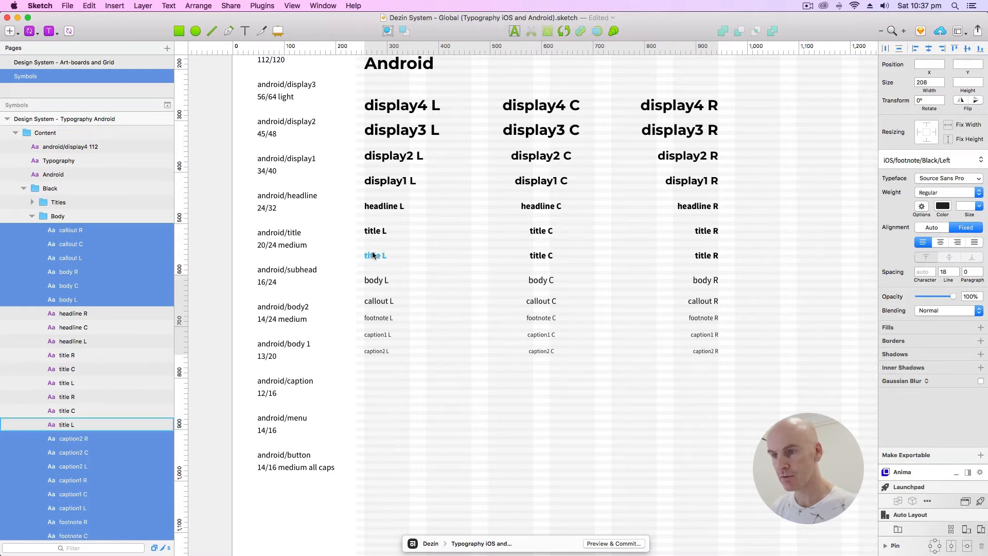
Step: Copy the subhead name from the reference list and replace title with it in the lower title row's left-aligned layer
left_click(299, 267)
double_click(298, 267)
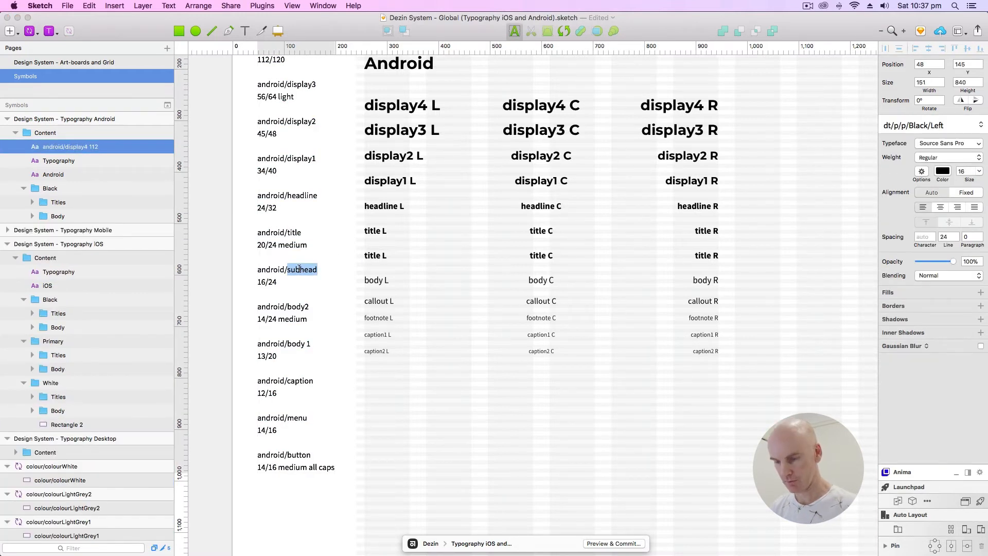
key("Escape")
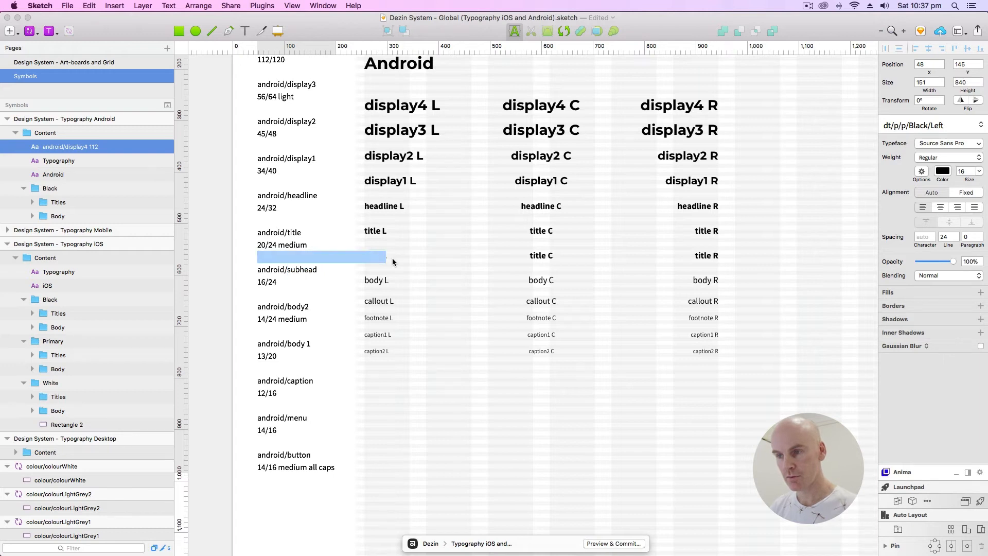
left_click(394, 262)
double_click(380, 254)
key("super+v")
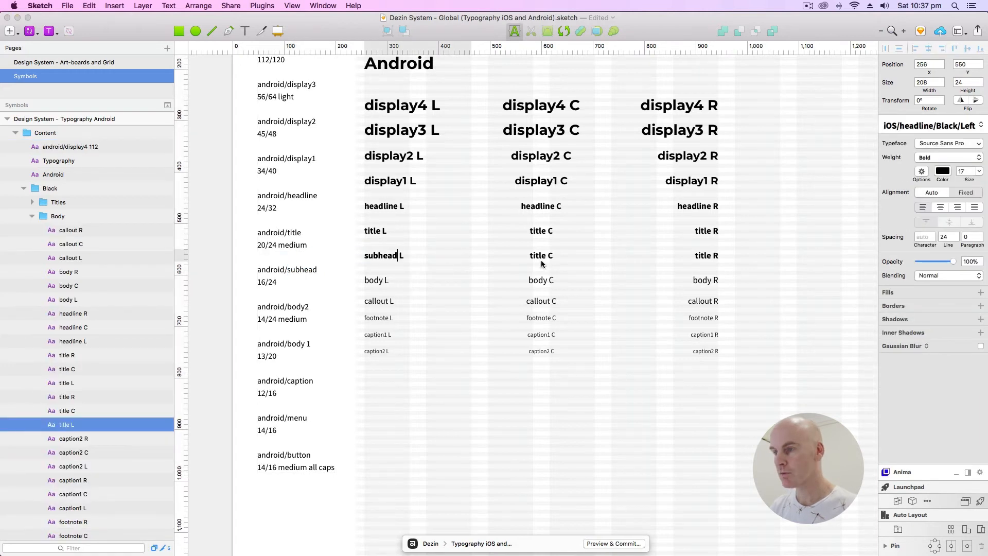
Step: Replace title with subhead in the same row's centered and right-aligned layers, keeping the C and R suffixes
left_click(541, 258)
double_click(538, 256)
key("super+v")
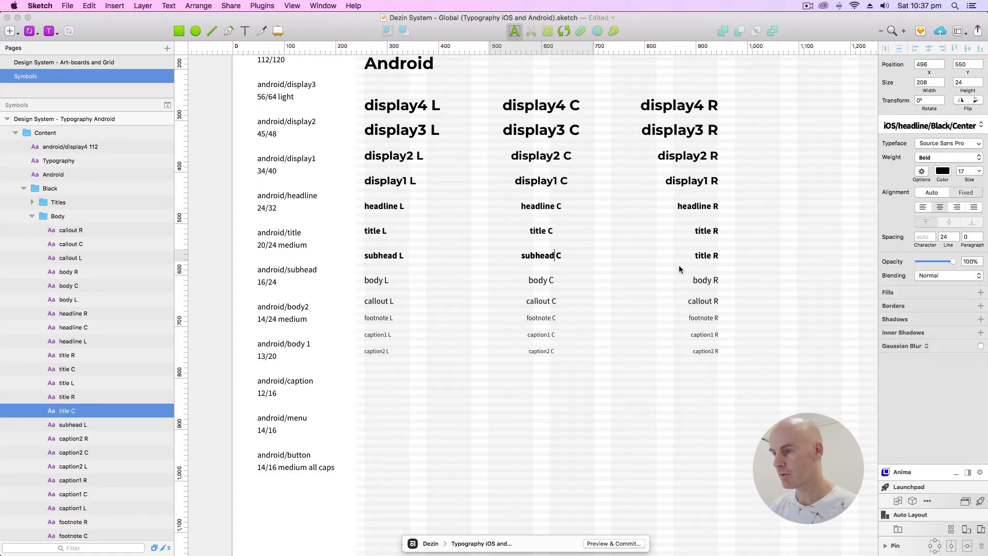
left_click(704, 255)
double_click(702, 256)
key("super+v")
Step: Move the callout through caption2 rows down together to open a gap for another row below the body row
left_click(461, 301)
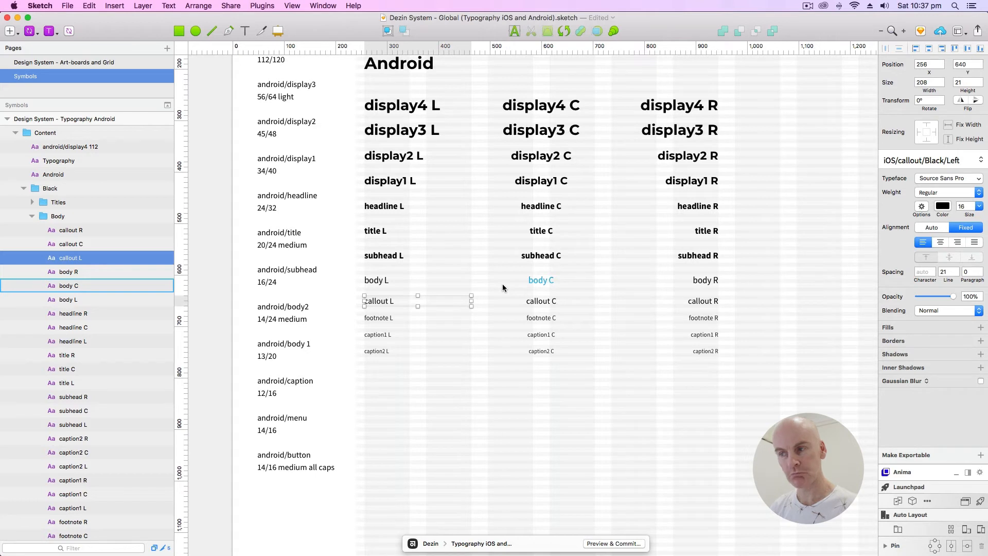
left_click_drag(769, 384, 368, 298)
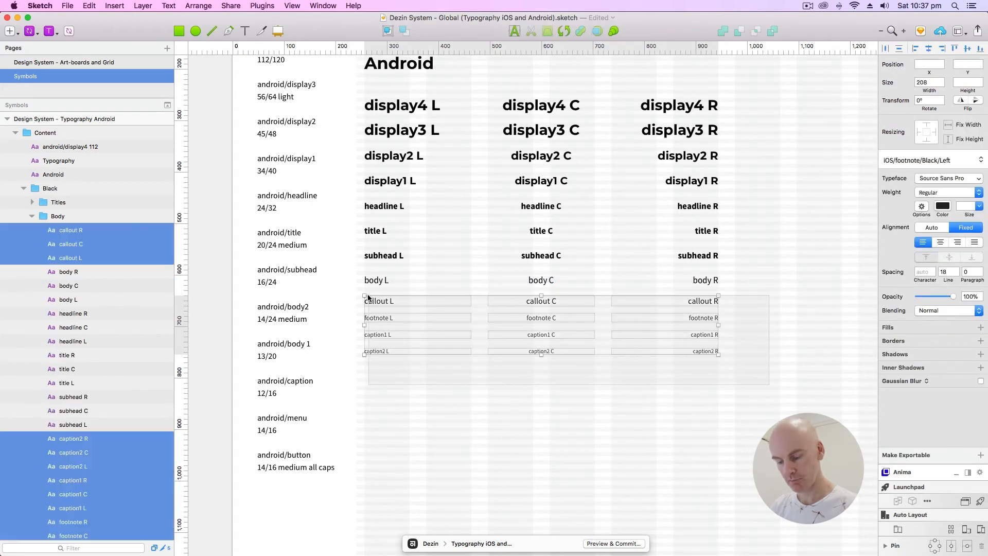
key("shift+Down")
key("shift+Down")
key("shift+Down")
key("Down")
key("Down")
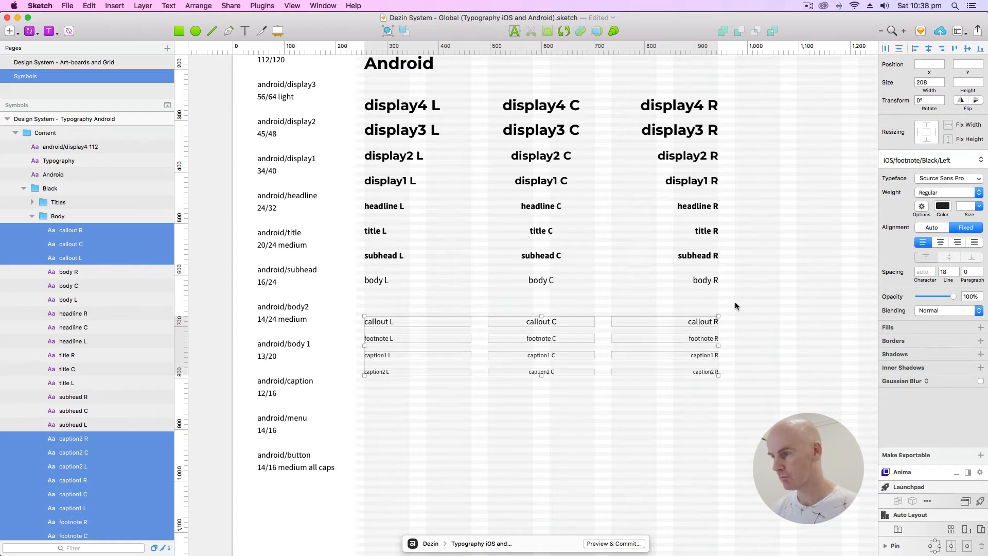
key("shift+Down")
key("shift+Down")
Step: Duplicate the three body layers and move the copies down into the gap at Y 647
left_click_drag(748, 298, 372, 282)
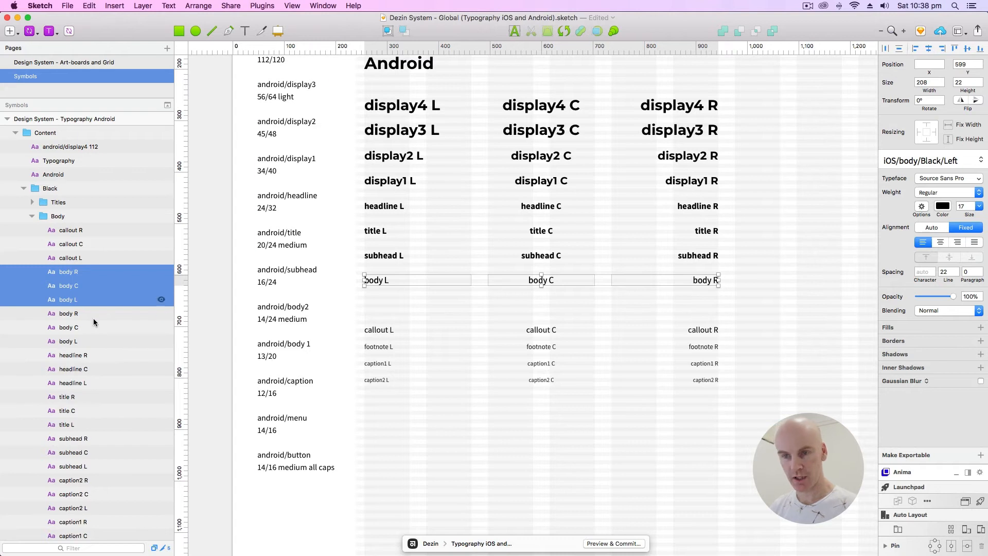
key("super+d")
key("shift+Down")
key("shift+Down")
key("shift+Down")
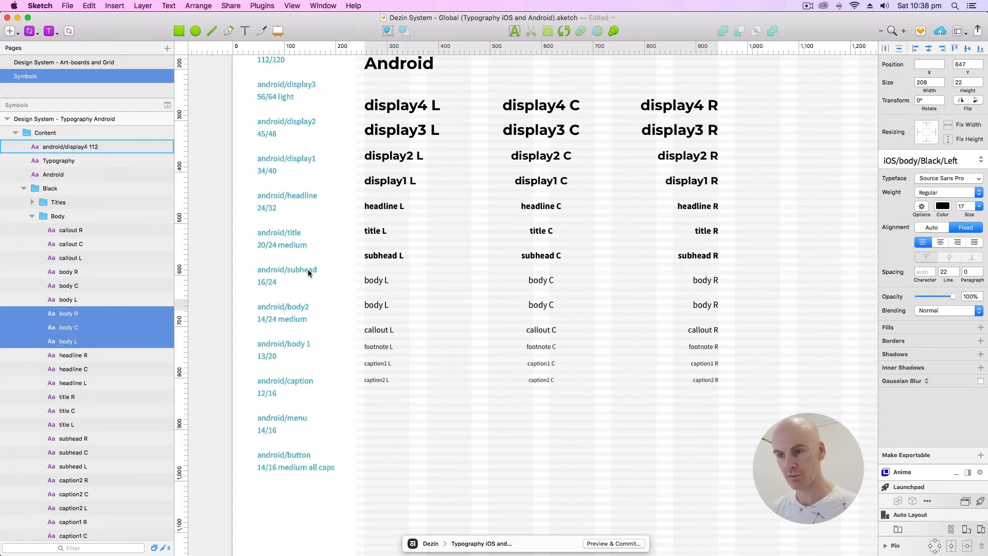
Step: Replace body with body2 in the upper body row's left-aligned and centered layers, keeping the L and C suffixes
double_click(373, 280)
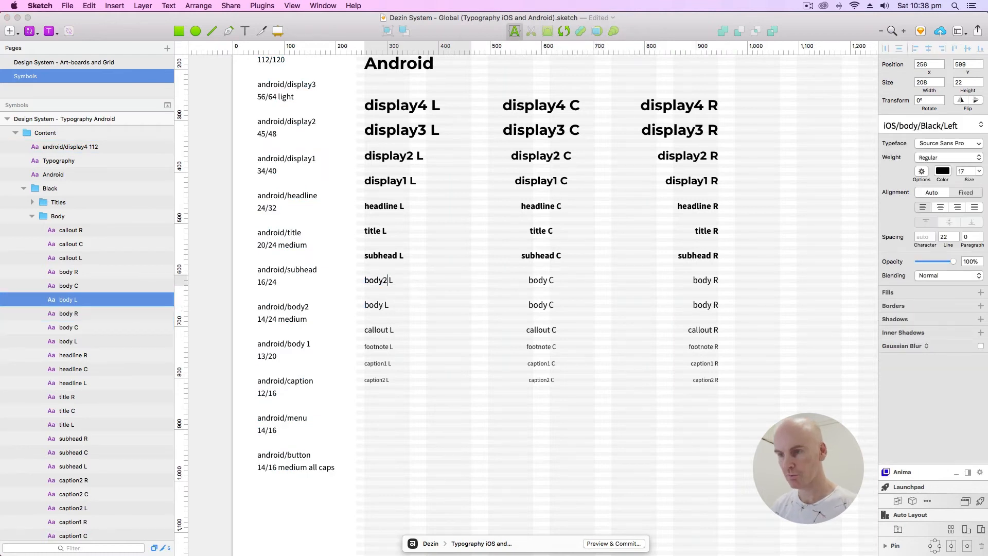
left_click_drag(385, 278, 355, 276)
key("super+c")
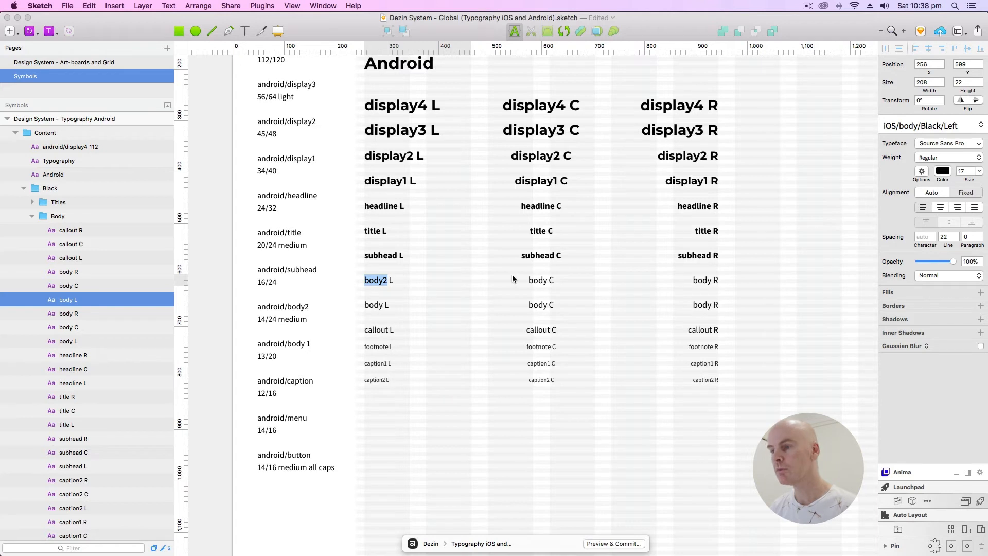
left_click(546, 283)
double_click(537, 280)
key("super+v")
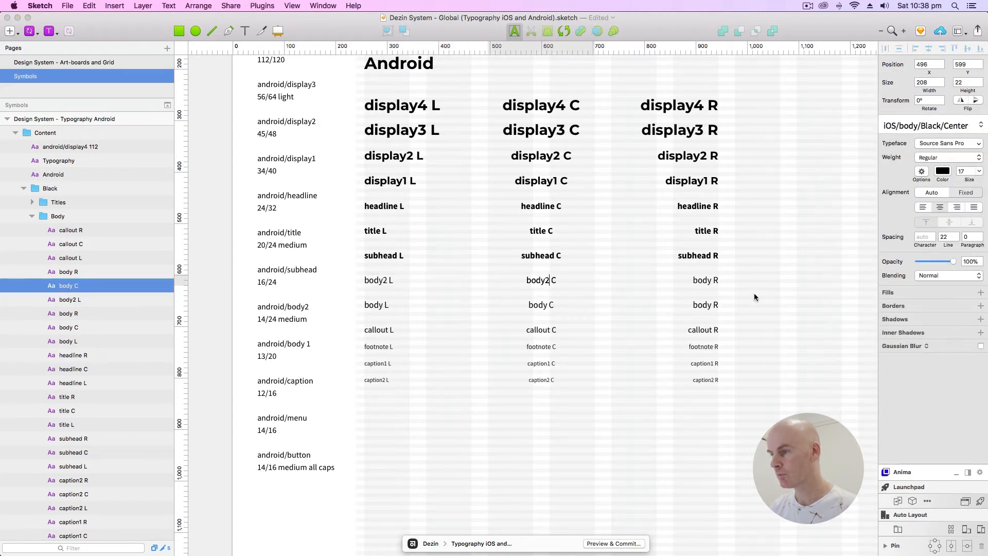
Step: Replace body with body2 in the upper row's right-aligned layer and with body1 in the lower row's left-aligned layer, keeping the suffixes
left_click(711, 281)
double_click(702, 279)
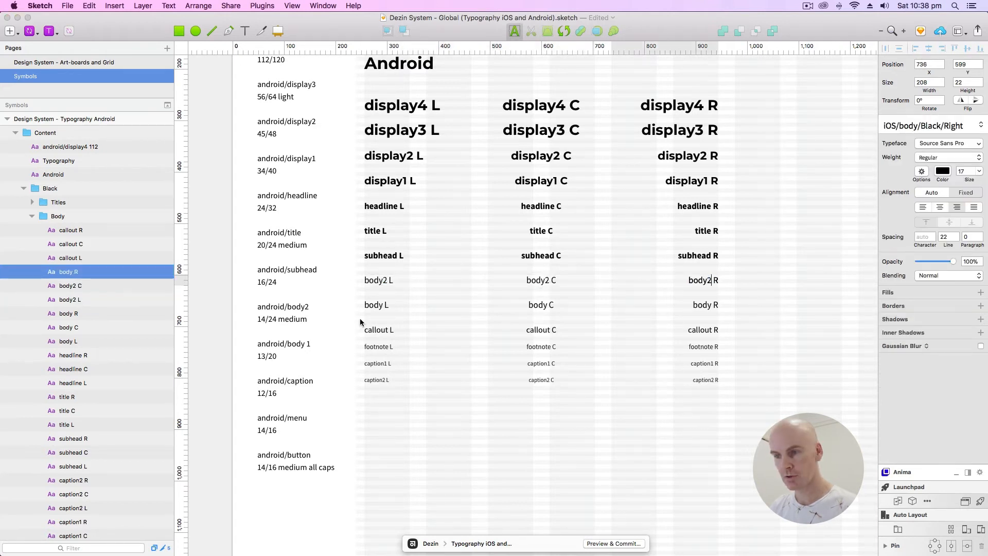
left_click(373, 309)
double_click(375, 306)
key("super+v")
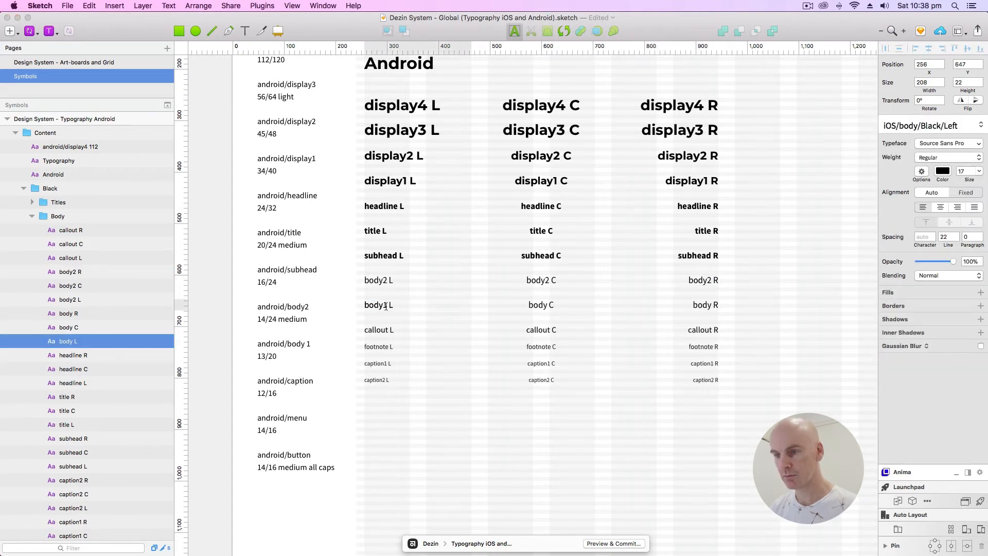
Step: Replace body with body1 in the lower body row's centered and right-aligned layers, keeping the C and R suffixes
left_click(545, 304)
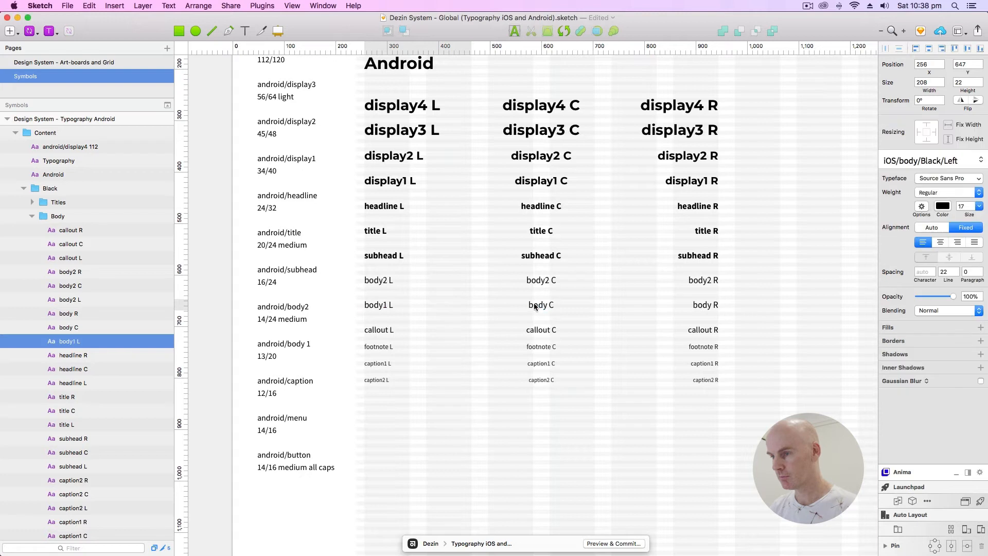
double_click(537, 305)
type("body1")
left_click(705, 307)
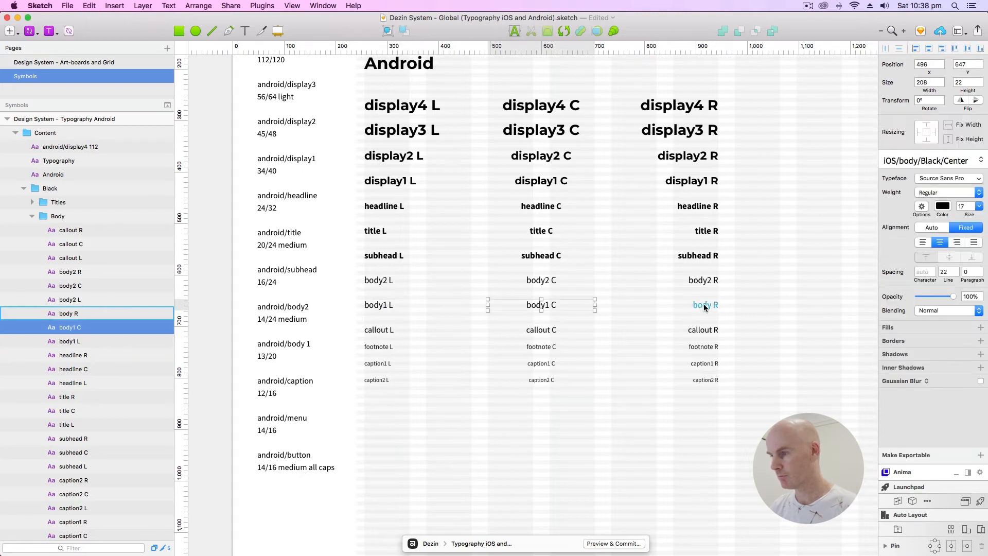
double_click(701, 305)
type("body1")
left_click(463, 329)
left_click(334, 313)
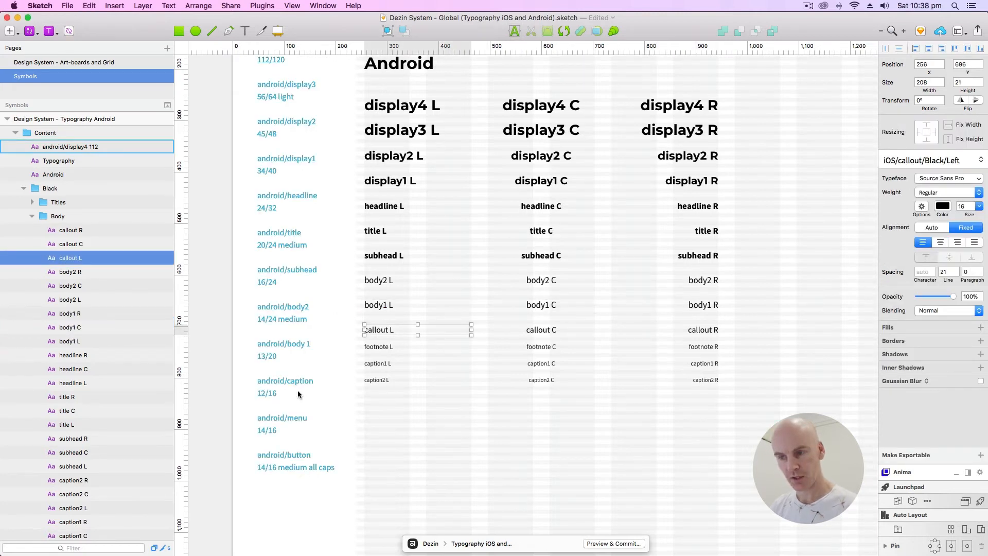
left_click(389, 333)
left_click(387, 381)
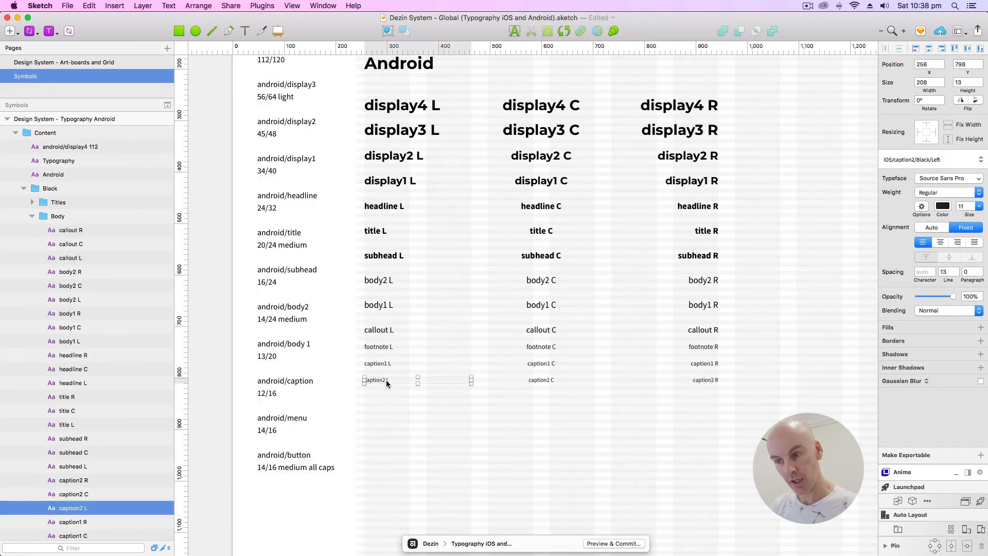
left_click(377, 332)
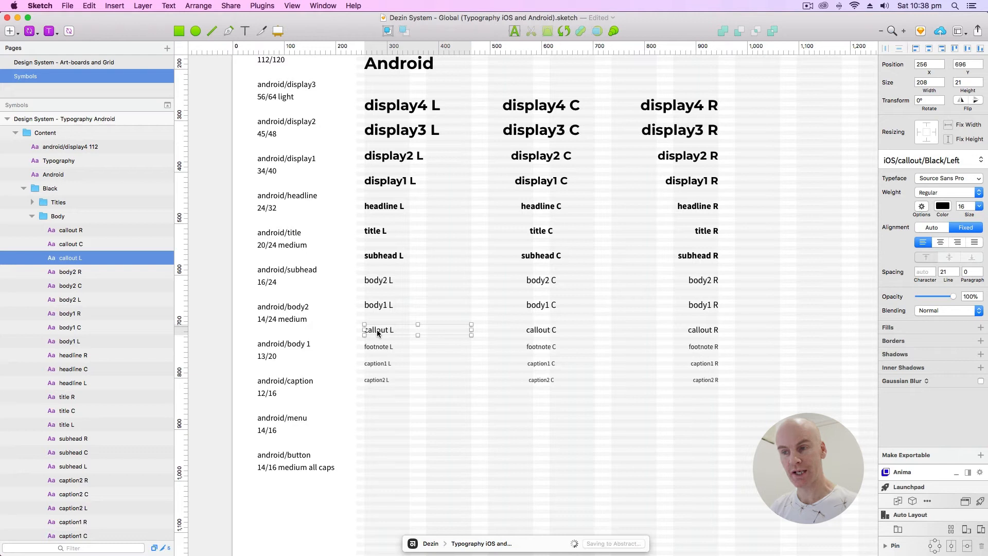
Step: Copy the word caption from the android/caption spec and replace callout with it in the row's left-aligned layer, keeping the L suffix
left_click(298, 387)
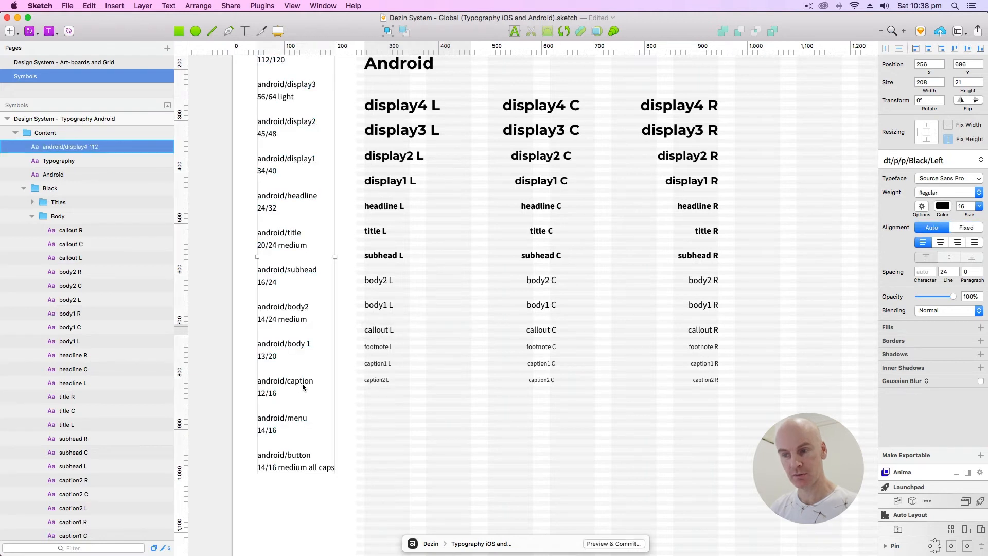
double_click(302, 381)
key("super+c")
left_click(379, 330)
left_click(379, 330)
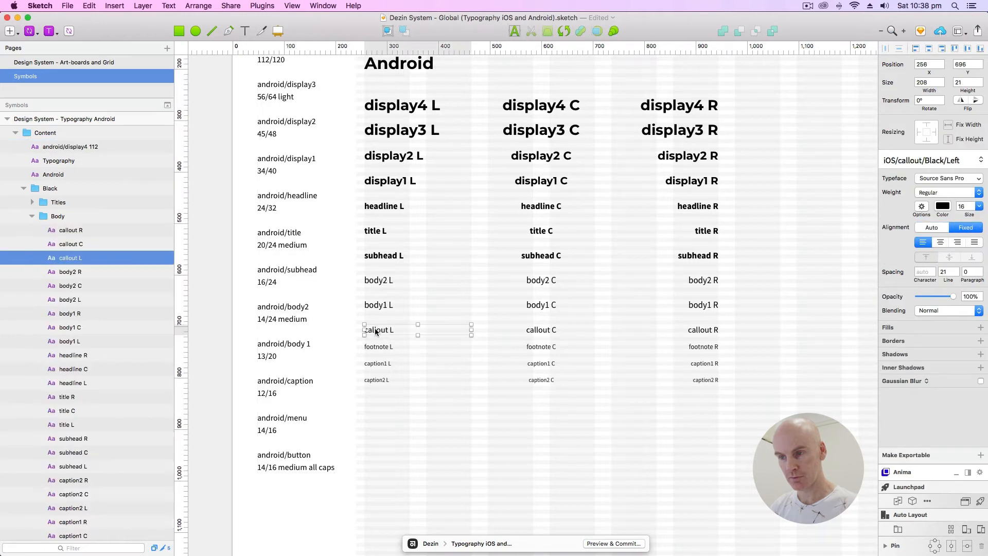
double_click(380, 329)
key("super+v")
Step: Replace callout with caption in the same row's centered and right-aligned layers, keeping the C and R suffixes
left_click(540, 330)
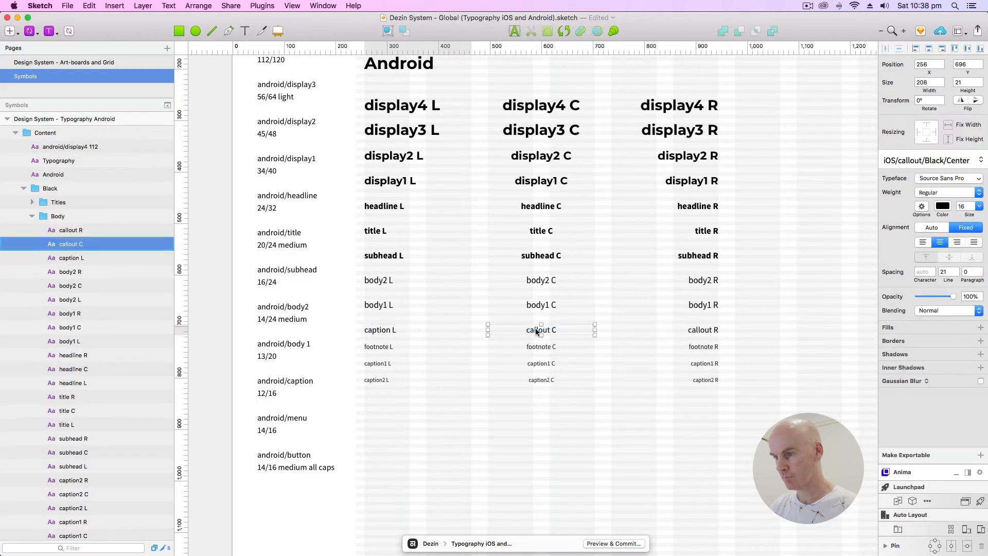
double_click(540, 330)
key("super+v")
left_click(705, 332)
double_click(705, 332)
key("super+v")
left_click(418, 359)
Step: Delete the three caption2 layers from the lowest row
left_click(387, 347)
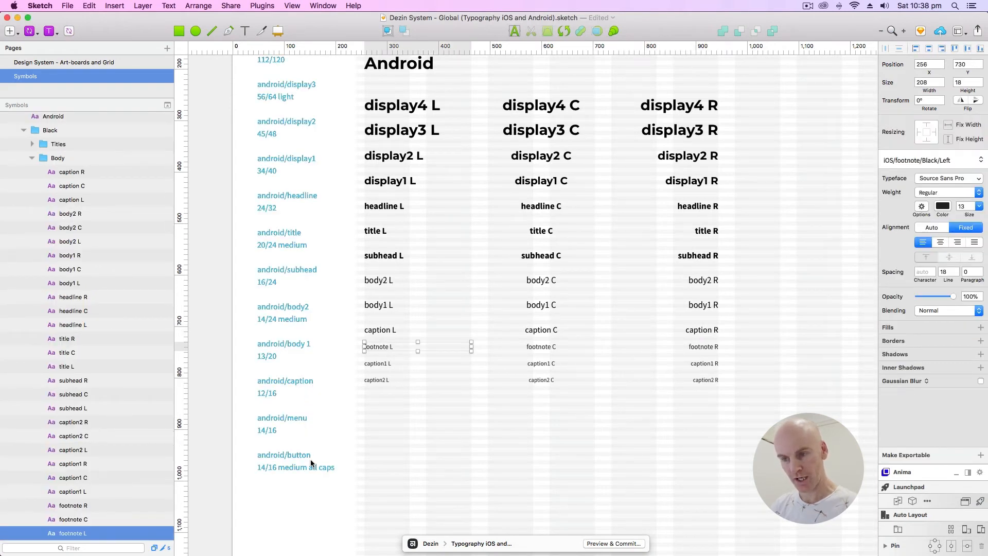
left_click_drag(777, 415, 375, 381)
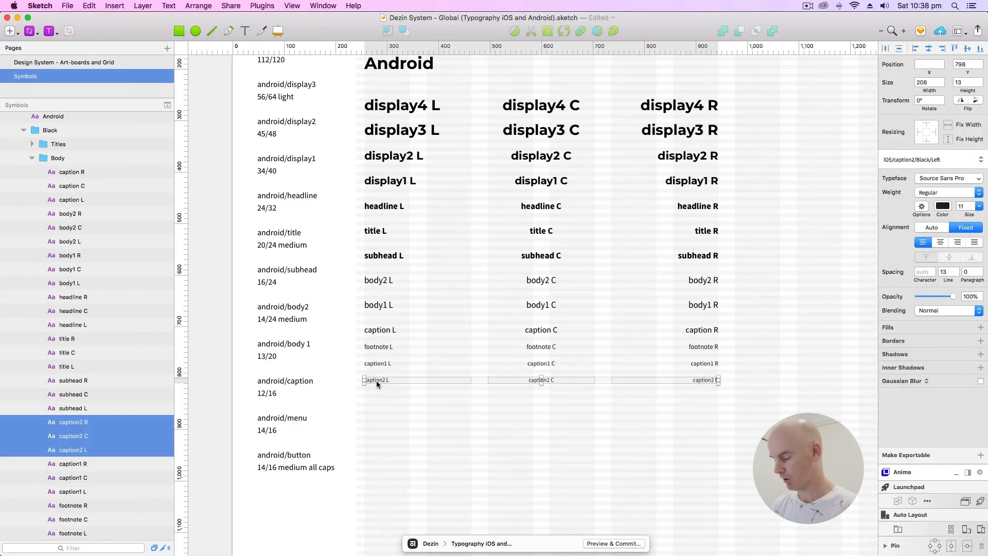
left_click(390, 349)
Step: Copy the word menu from the android/menu spec and replace footnote with it in the row's left-aligned layer, keeping the L suffix
left_click(302, 419)
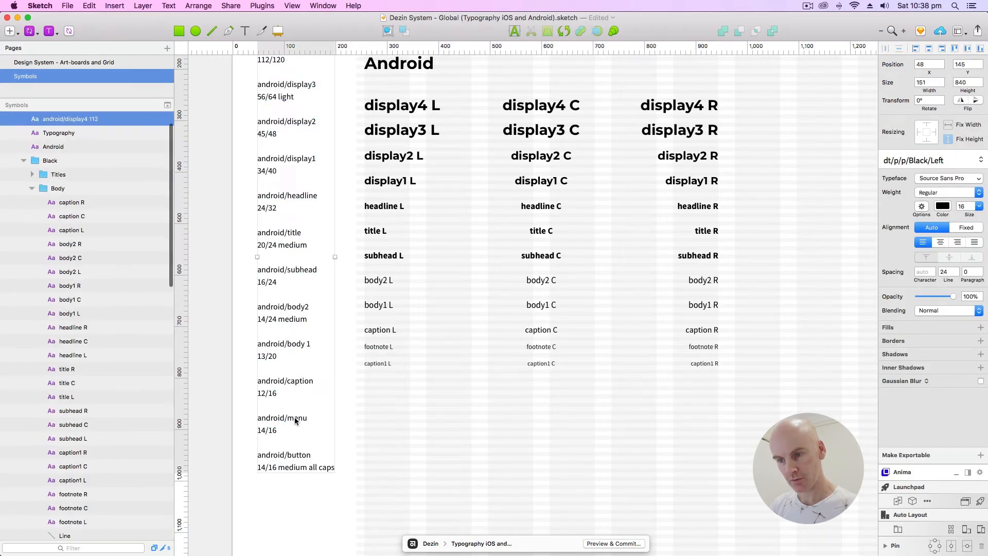
double_click(302, 418)
key("super+c")
left_click(382, 351)
double_click(375, 347)
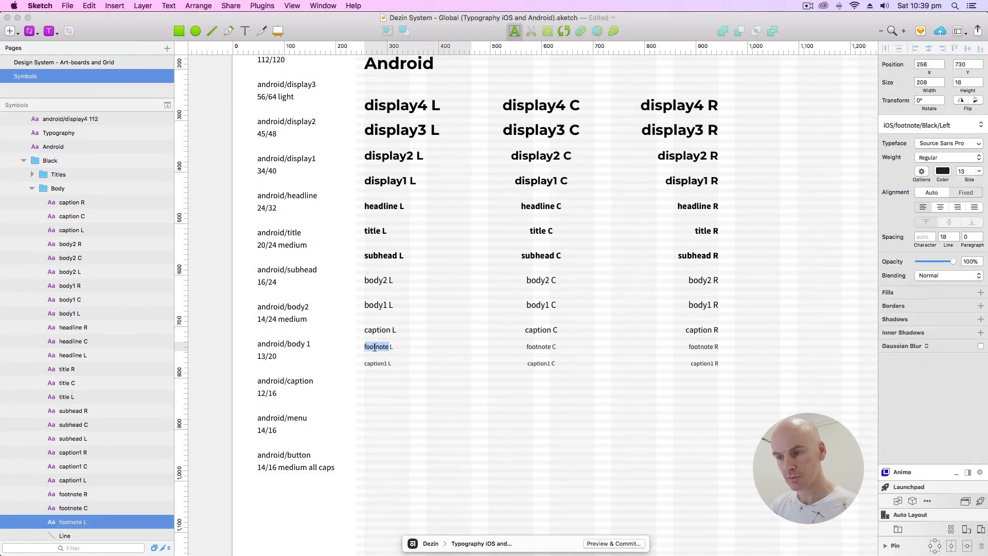
key("super+v")
Step: Replace footnote with menu in the same row's centered and right-aligned layers, keeping the C and R suffixes
left_click(544, 348)
double_click(538, 346)
key("super+v")
left_click(704, 347)
double_click(703, 346)
key("super+v")
left_click(694, 390)
Step: Copy the word button from the android/button spec and replace caption1 with it in the row's left-aligned layer, keeping the L suffix
left_click(305, 455)
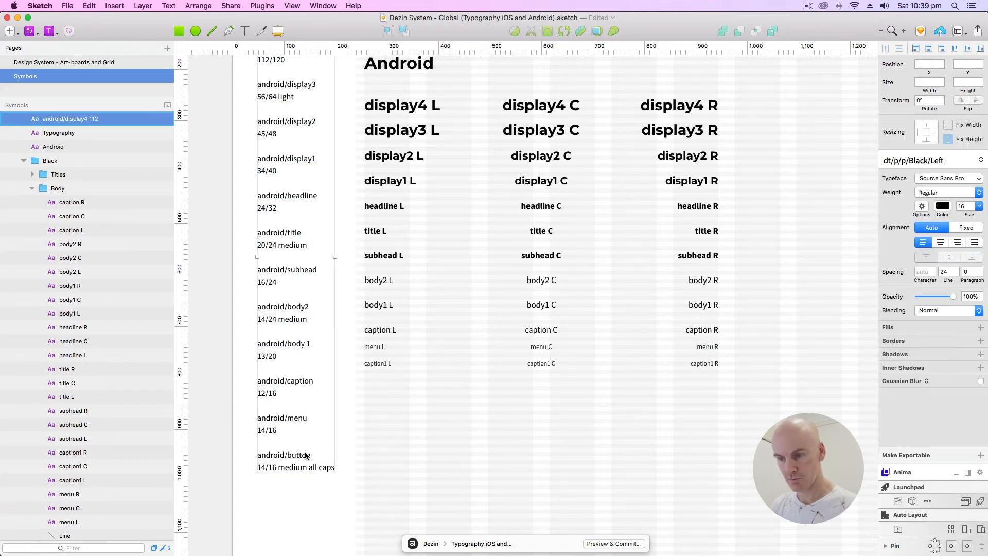
double_click(305, 455)
key("super+c")
key("Escape")
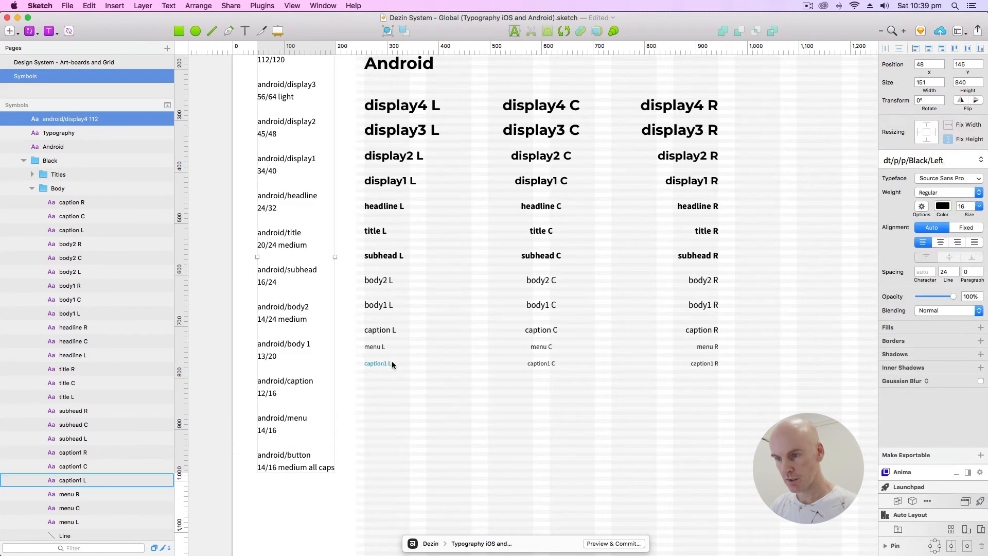
left_click(380, 363)
double_click(374, 362)
key("super+v")
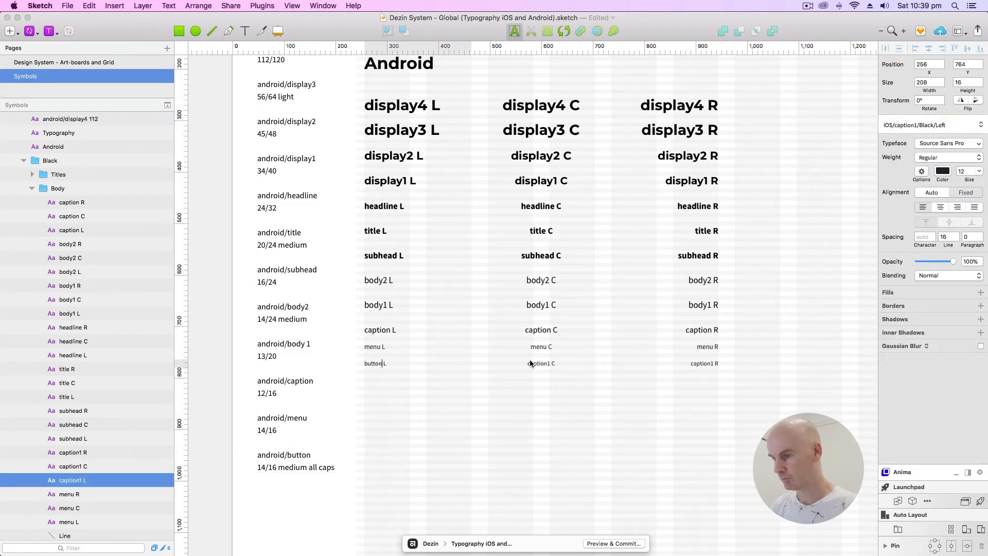
Step: Replace caption1 with button in the same row's centered and right-aligned layers, keeping the C and R suffixes
left_click(535, 363)
double_click(538, 362)
key("super+v")
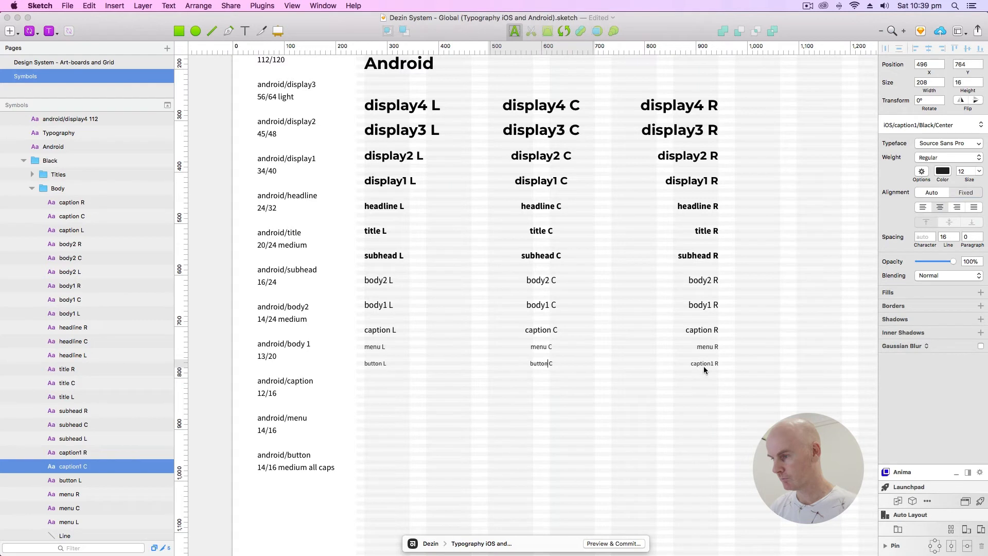
left_click(702, 363)
double_click(701, 363)
key("super+v")
key("Escape")
key("Escape")
Step: Create a text style named Android/display4/Black/Left from the display4 L layer, copying the Android/display4/Black/ prefix for reuse
scroll(752, 214, "up", 3)
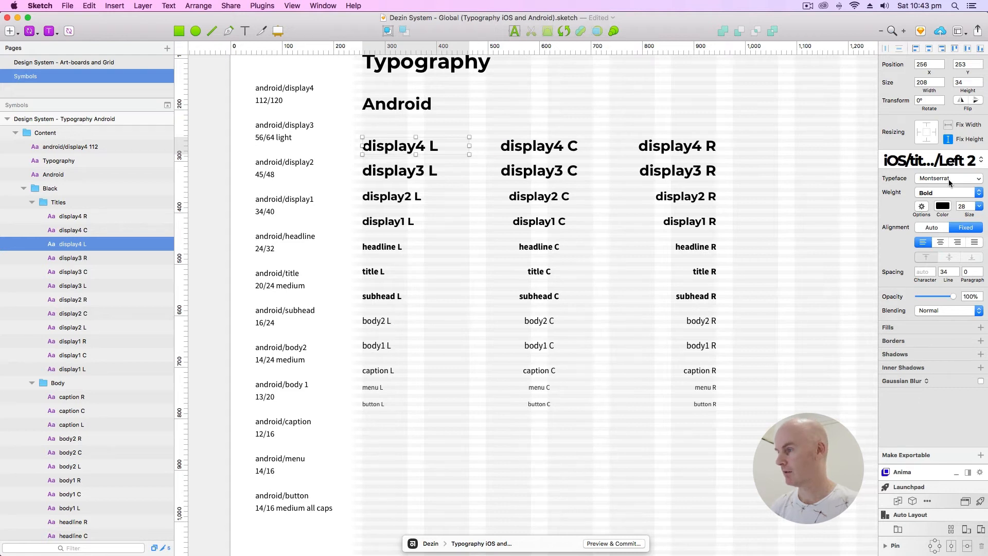
left_click(934, 163)
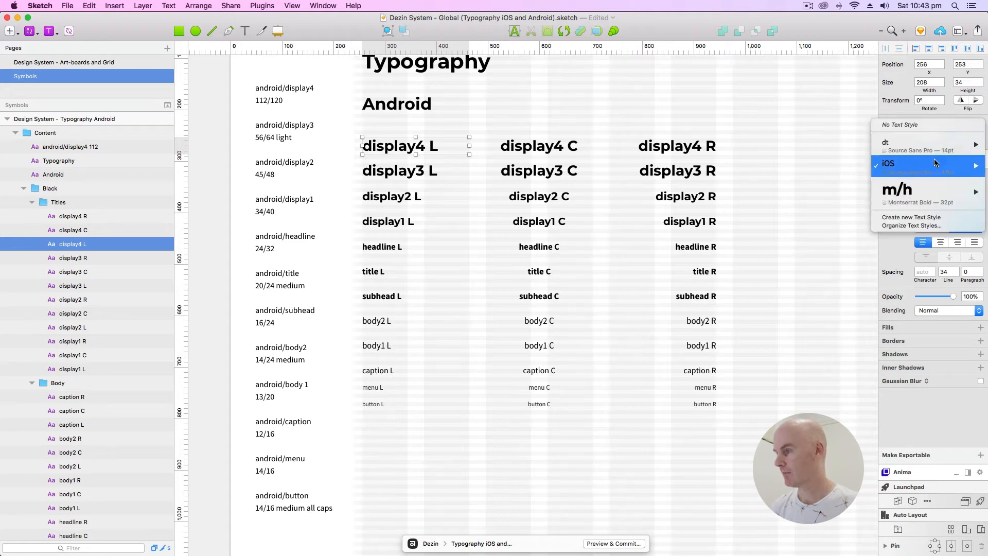
left_click(921, 217)
key("BackSpace")
key("BackSpace")
type("Android/title/Black/Left")
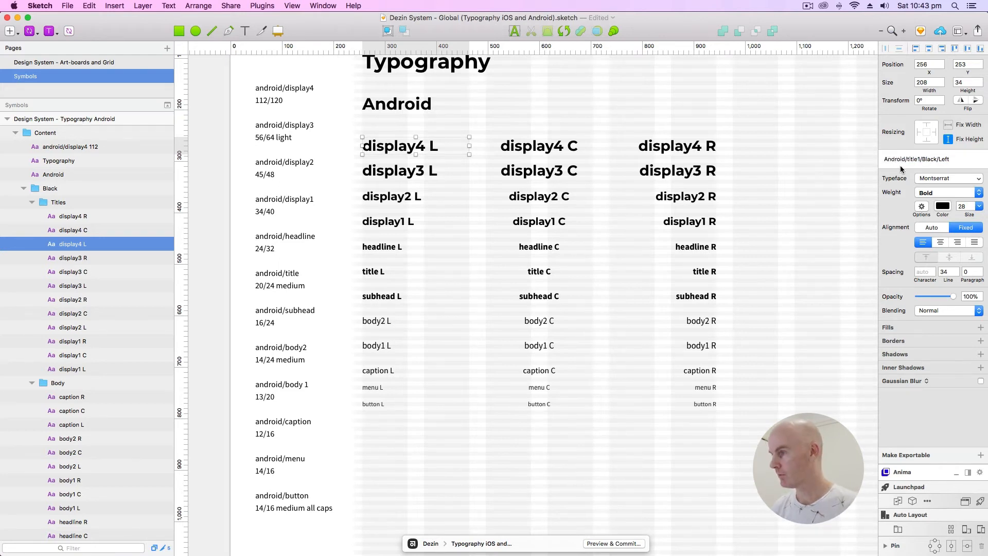
double_click(914, 159)
key("BackSpace")
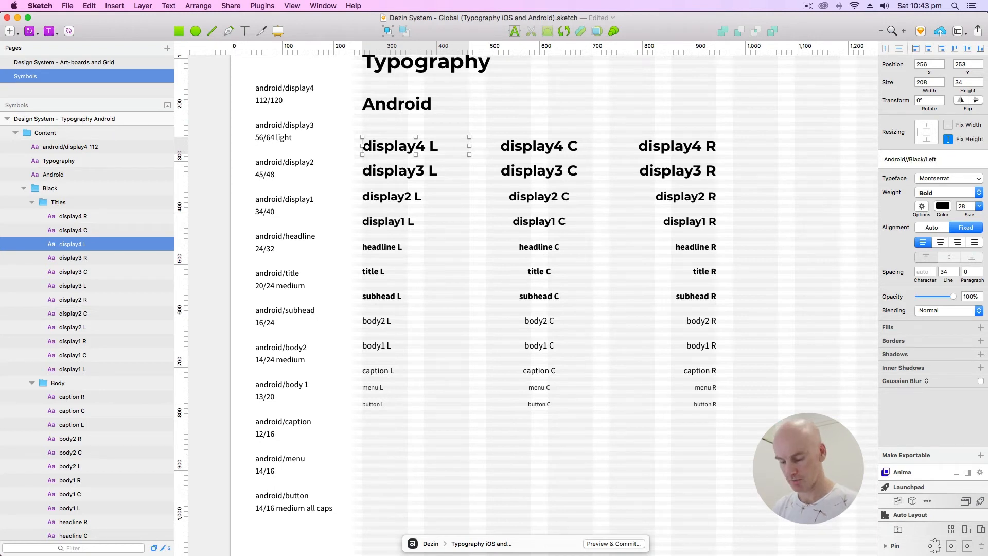
type("display4")
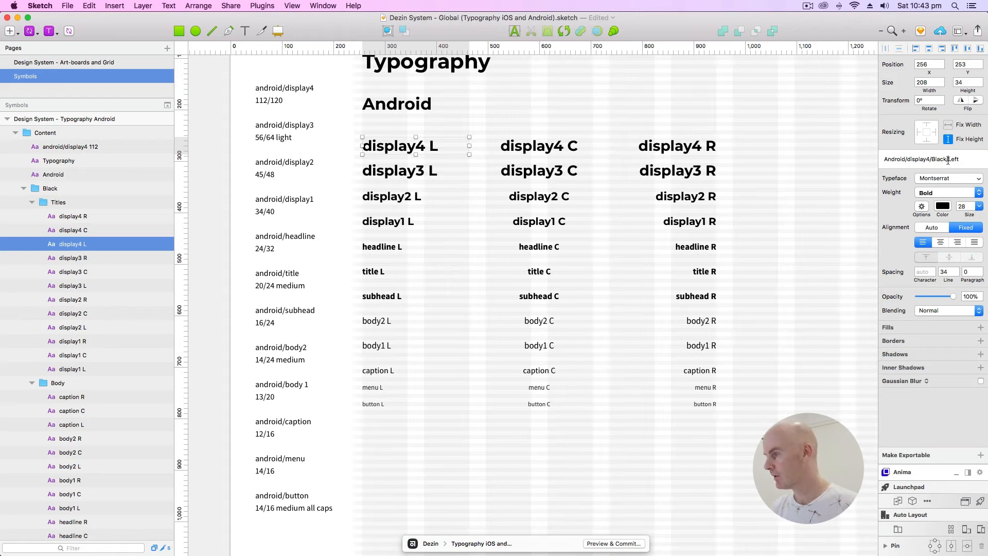
left_click_drag(948, 159, 871, 153)
key("super+c")
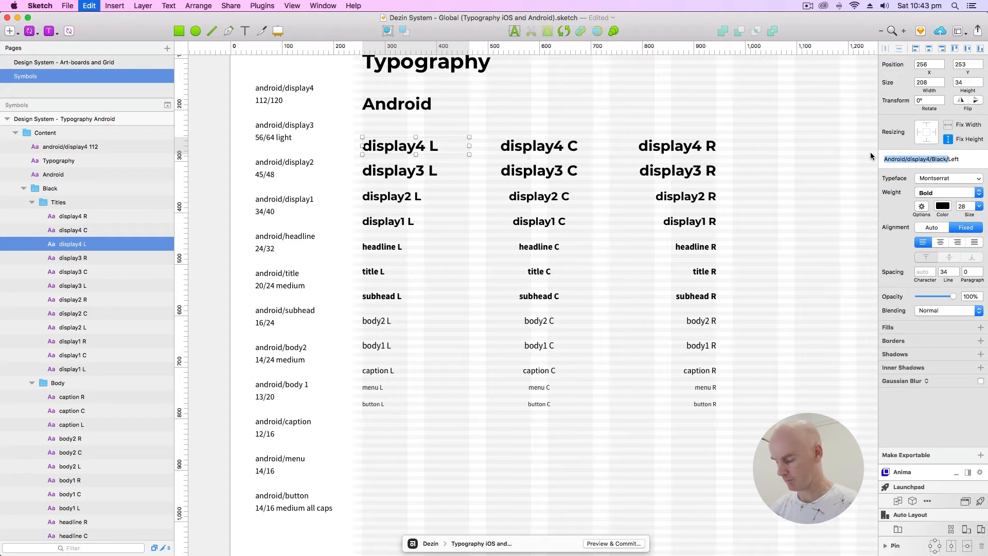
key("Return")
Step: Create a text style named Android/display4/Black/Center from the display4 C layer, using the copied prefix
left_click(537, 146)
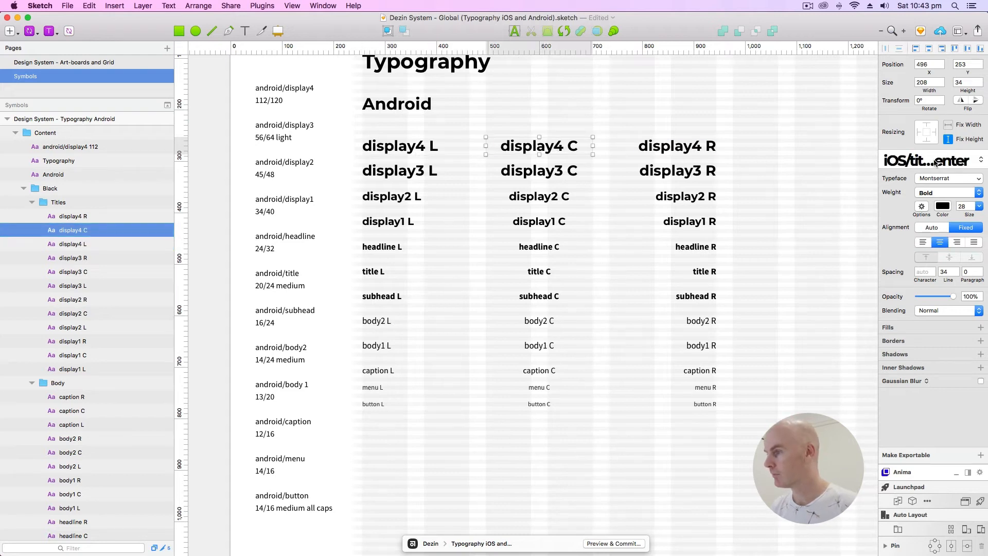
left_click(933, 162)
left_click(895, 217)
left_click(930, 159)
key("super+shift+Left")
key("super+v")
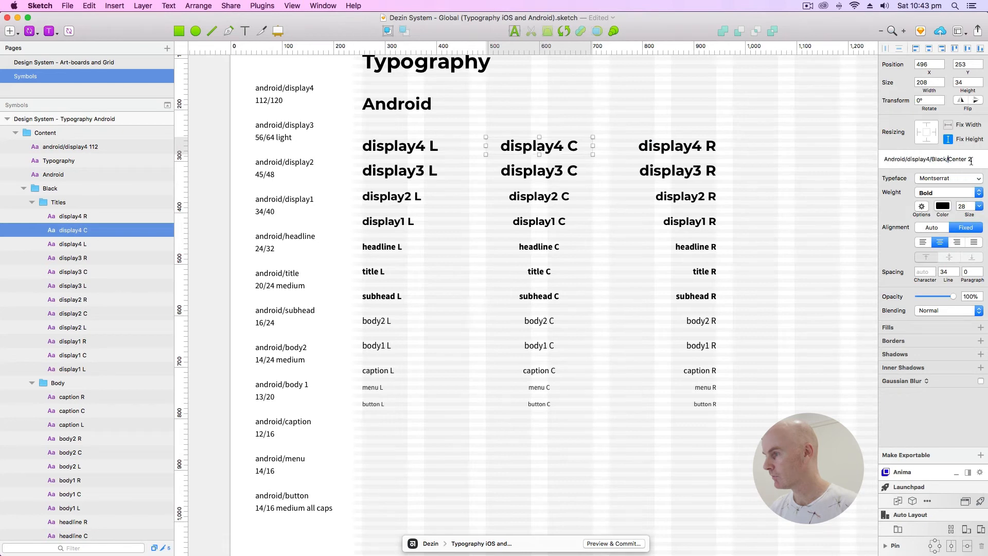
key("Return")
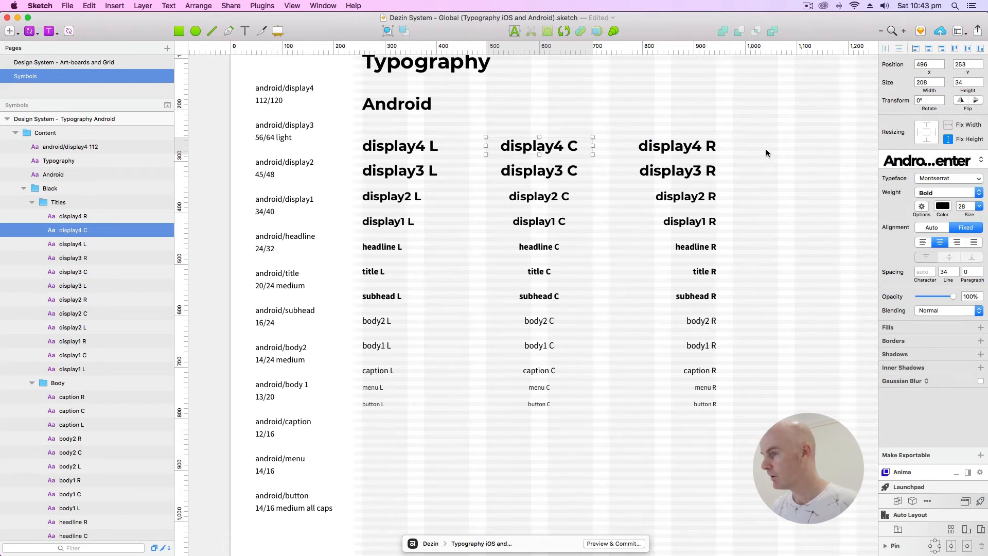
Step: Create a text style named Android/display4/Black/Right from the display4 R layer, using the copied prefix
left_click(679, 146)
left_click(929, 160)
left_click(860, 217)
key("shift+super+Left")
key("super+v")
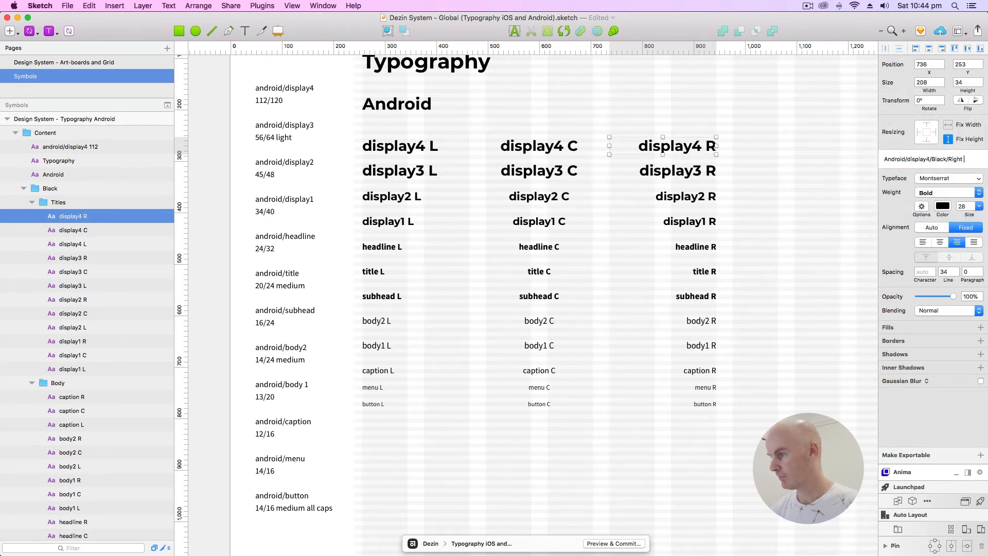
key("Return")
left_click(435, 146)
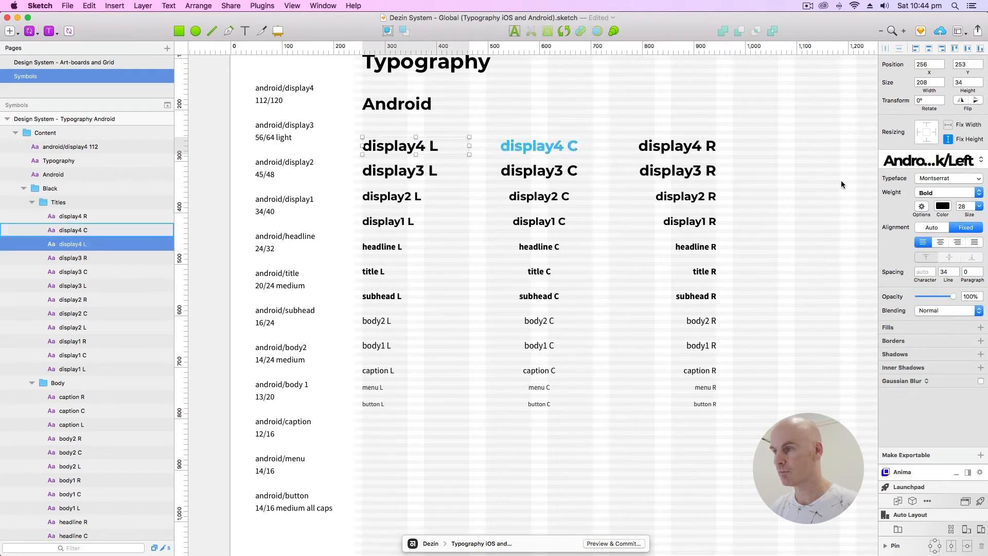
left_click(933, 161)
mouse_move(936, 169)
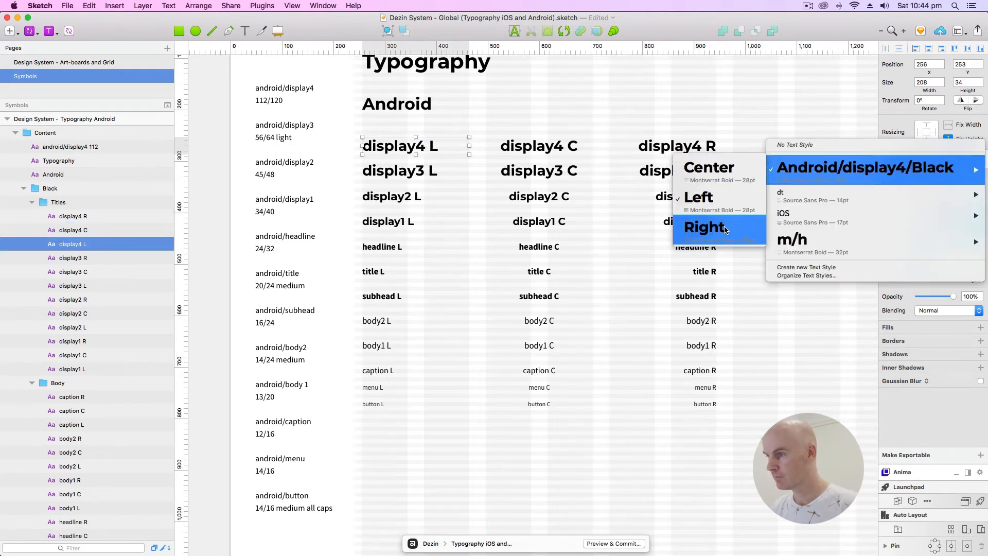
left_click(623, 126)
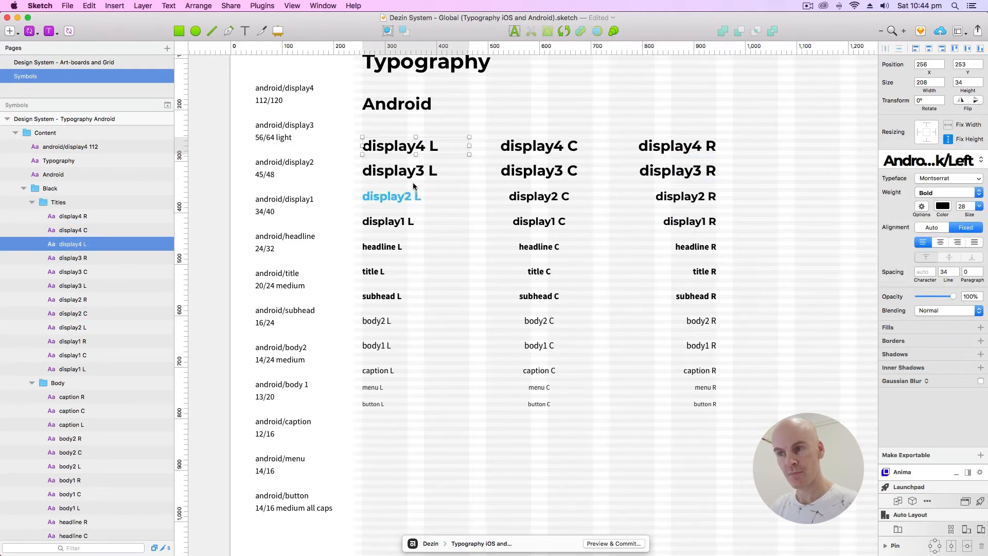
Step: Create a text style named Android/display3/Black/Left from the display3 L layer and copy its Android/display3/Black/ prefix
left_click(418, 173)
left_click(914, 163)
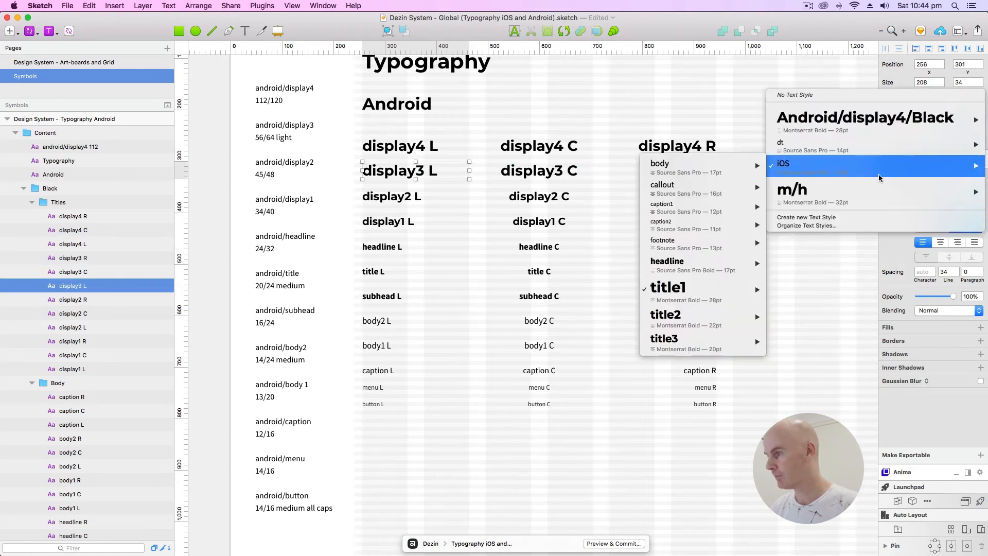
left_click(868, 219)
left_click(935, 159)
left_click_drag(927, 159, 859, 156)
key("super+v")
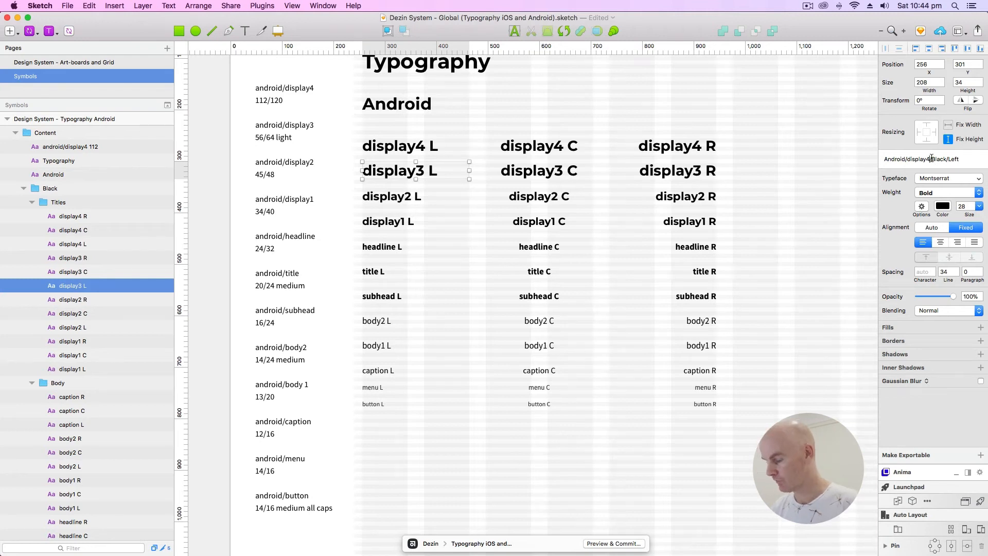
left_click_drag(948, 160, 866, 158)
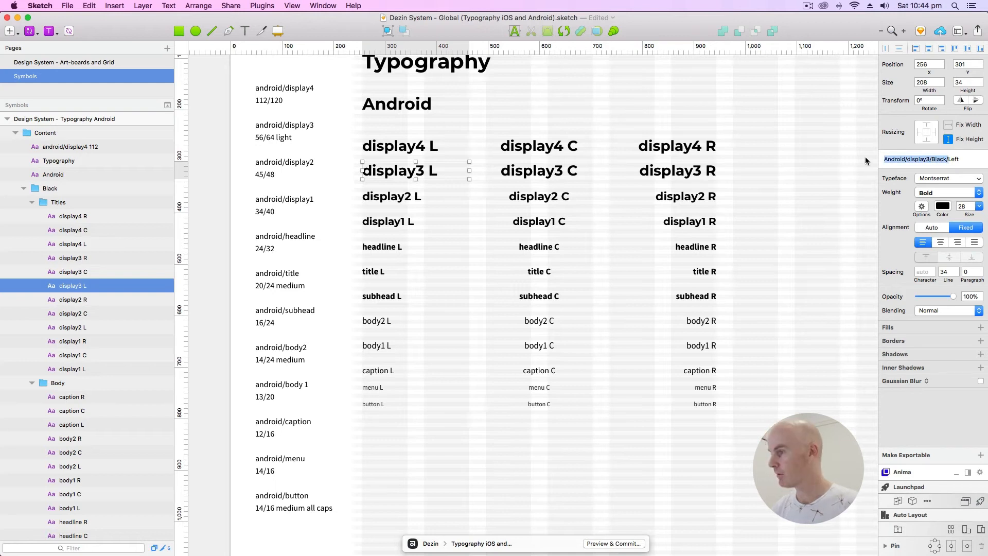
key("Return")
Step: Create a text style named Android/display3/Black/Center from the display3 C layer, using the copied prefix
left_click(539, 171)
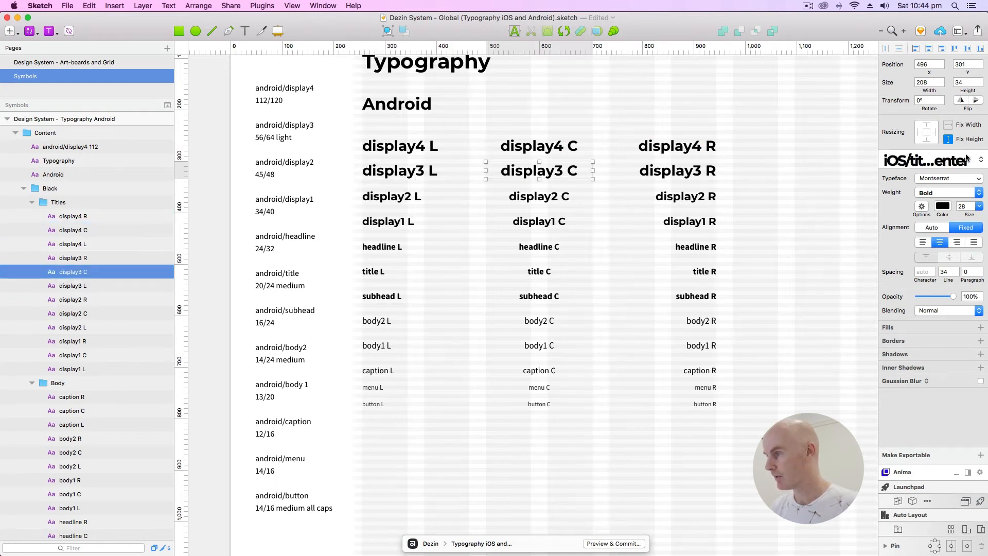
left_click(966, 157)
left_click(911, 218)
left_click(929, 160)
left_click_drag(907, 158, 882, 159)
key("super+v")
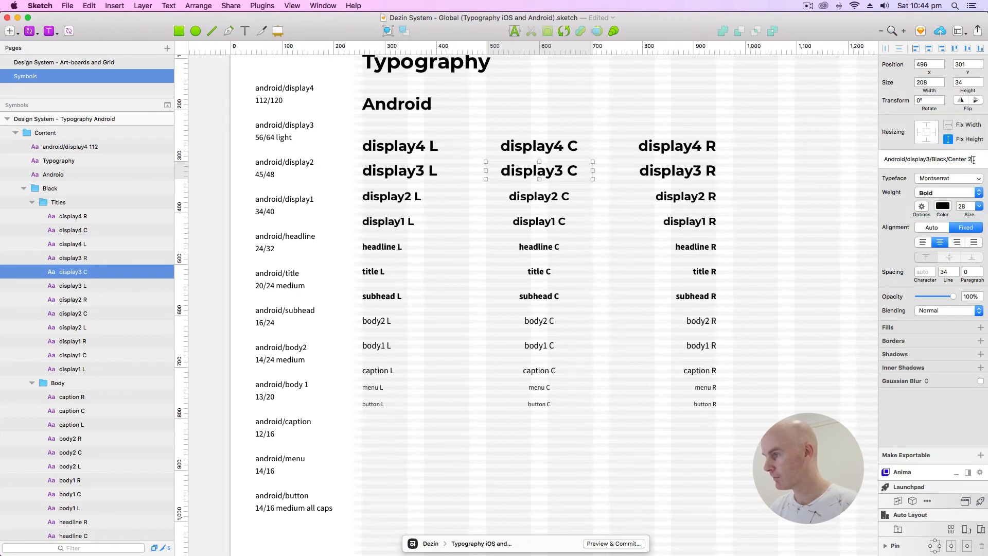
key("Return")
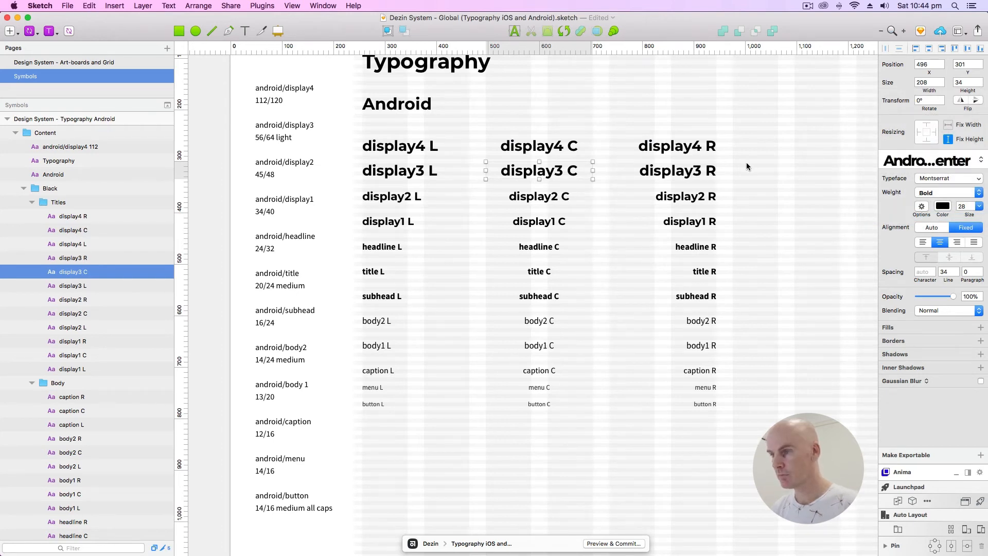
Step: Create a text style named Android/display3/Black/Right from the display3 R layer, using the copied prefix
left_click(700, 171)
left_click(928, 164)
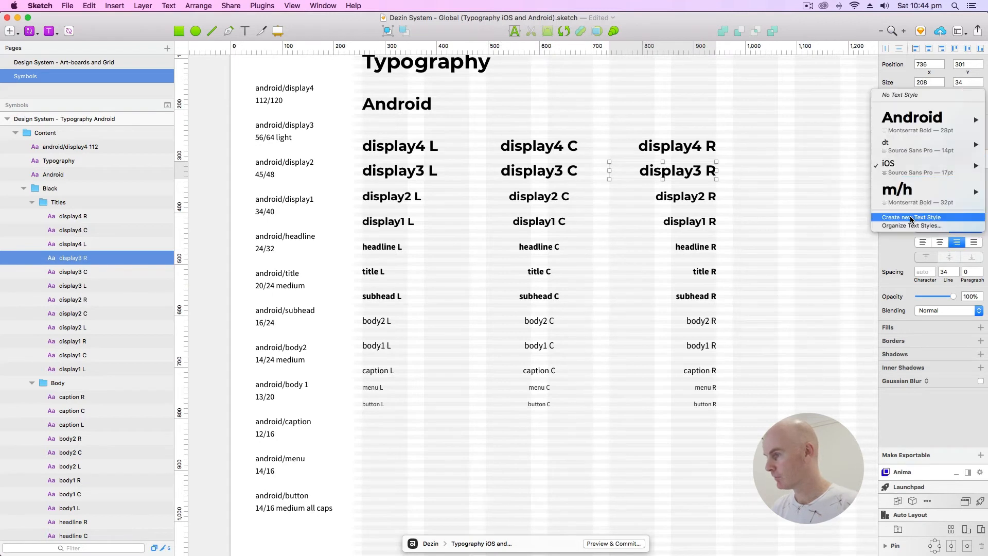
left_click(911, 218)
left_click_drag(923, 159, 883, 159)
key("super+v")
key("Return")
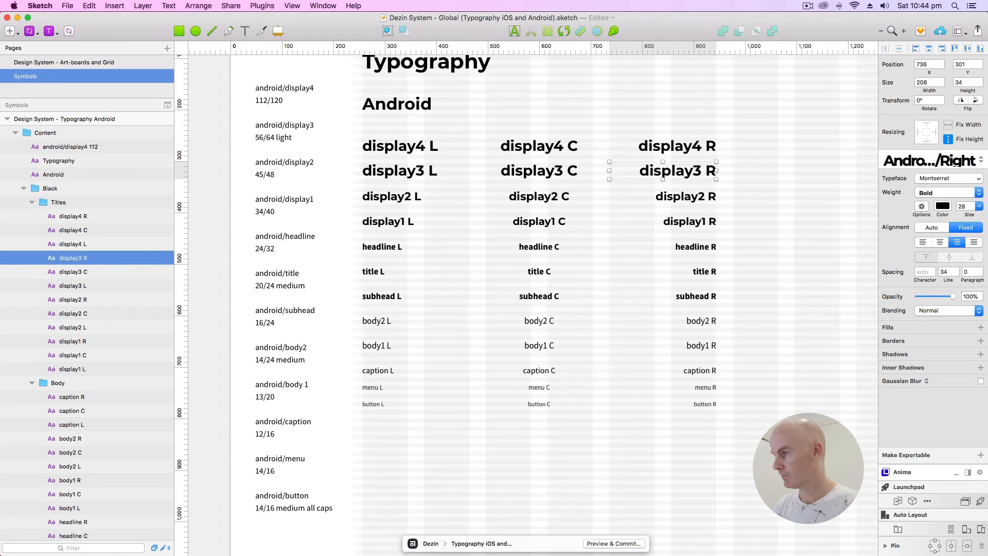
left_click(775, 189)
Step: Check the styles currently applied to the left-aligned layers from display2 L down to button L
left_click(386, 198)
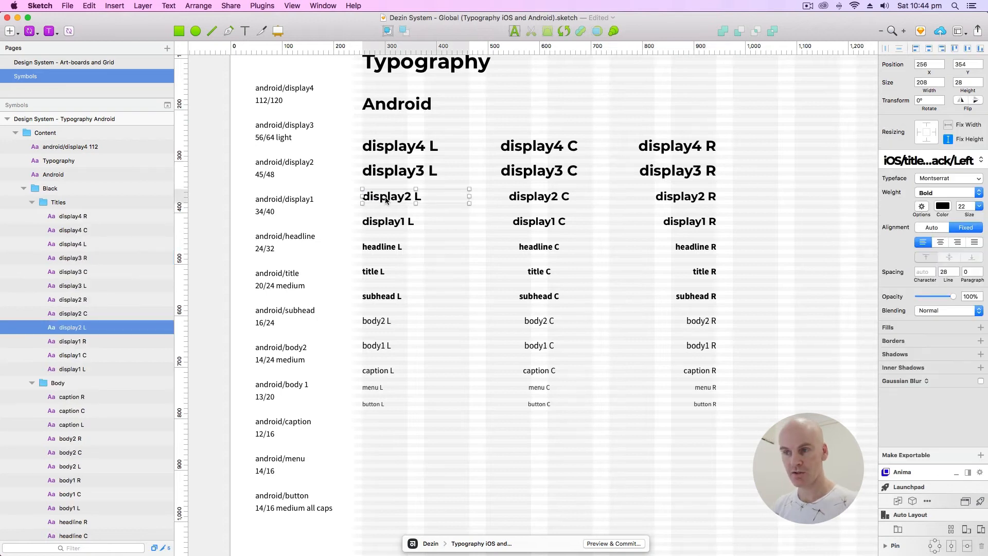
left_click(382, 248)
left_click(381, 296)
left_click(381, 321)
left_click(380, 346)
left_click(385, 369)
left_click(378, 388)
left_click(389, 405)
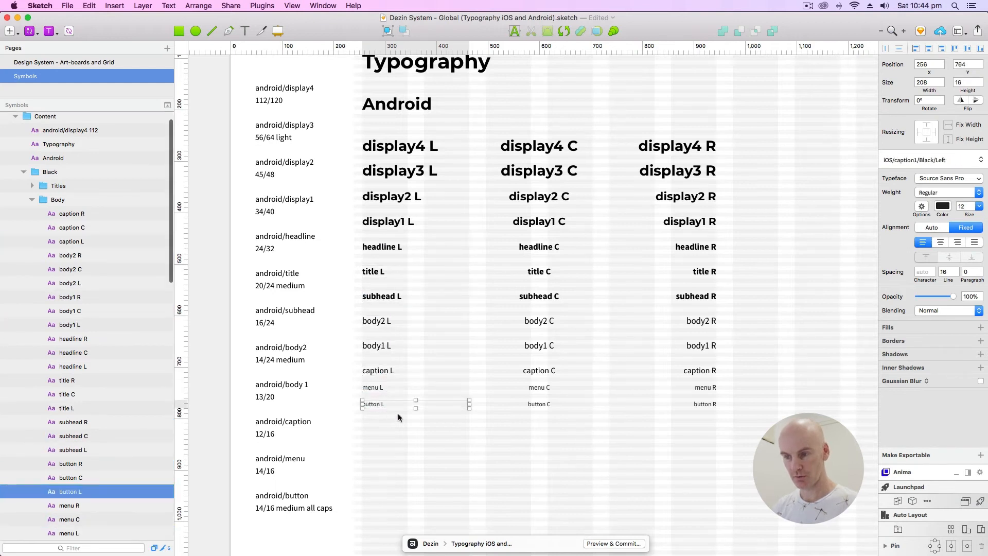
left_click(637, 409)
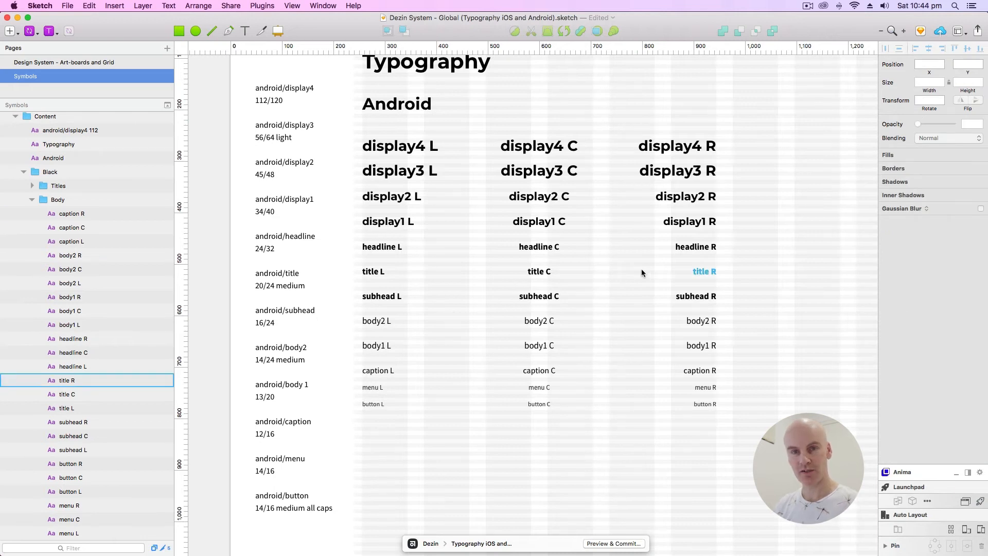
Step: Create the Android display2 Black text styles for center and right alignment from the display2 C and display2 R layers
left_click(539, 196)
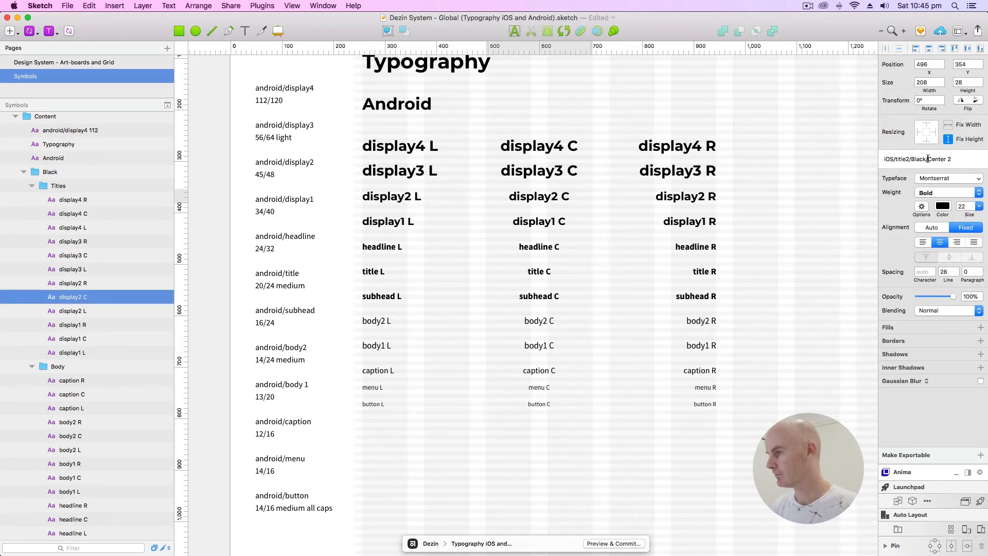
left_click(685, 196)
left_click(918, 159)
Step: Create the Android display1 Black text styles from the display1 L, display1 C and display1 R layers
left_click(387, 221)
left_click(538, 222)
left_click(919, 159)
left_click(916, 217)
left_click(687, 221)
left_click(918, 159)
left_click(916, 218)
Step: Create a text style named Android/headline/Black/Left from the headline L layer
left_click(377, 250)
left_click(916, 160)
left_click(916, 217)
type("Android/headline/Black/Left")
left_click(467, 226)
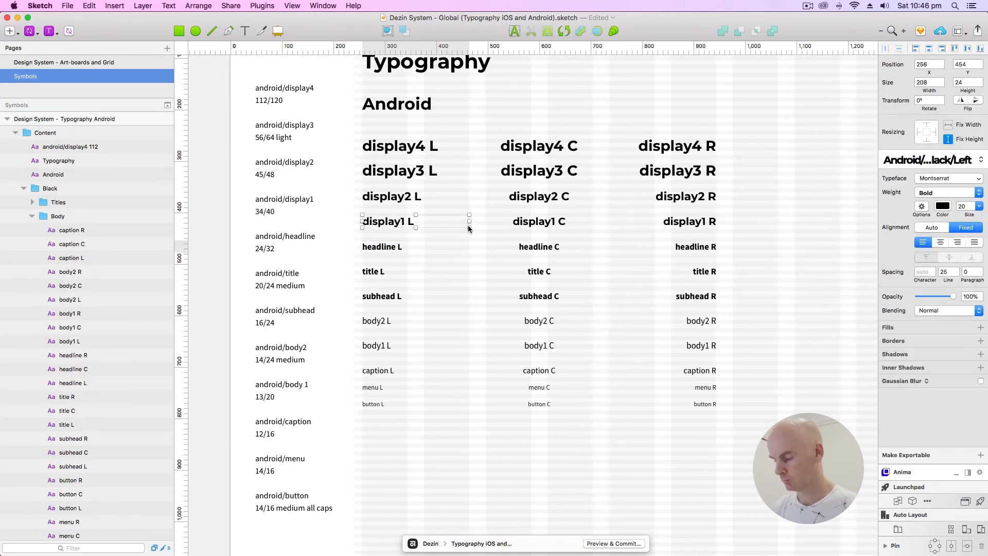
scroll(468, 224, "down", 5)
scroll(401, 205, "up", 5)
left_click(380, 265)
left_click(924, 160)
left_click(904, 268)
left_click(584, 468)
left_click(924, 160)
left_click(585, 468)
Step: Create the Android headline Black text styles for center and right alignment from the headline C and headline R layers
left_click(531, 265)
left_click(919, 159)
left_click(911, 218)
left_click(687, 265)
Step: Create the Android/title/Black/Left text style from title L, plus the matching center and right styles from title C and title R
left_click(367, 290)
left_click(915, 218)
type("android/title/Black/Left")
left_click(531, 289)
left_click(919, 159)
left_click(692, 290)
left_click(916, 217)
Step: Create the Android/subhead/Black/Left text style from subhead L, plus the matching center and right styles from subhead C and subhead R
left_click(371, 314)
left_click(916, 218)
left_click(953, 160)
type("android/subhead/Black/Left")
key("Return")
left_click(531, 314)
left_click(948, 160)
left_click(688, 315)
Step: Create the Android/body2/Black/Left text style from body2 L, plus the matching center and right styles from body2 C and body2 R
left_click(368, 339)
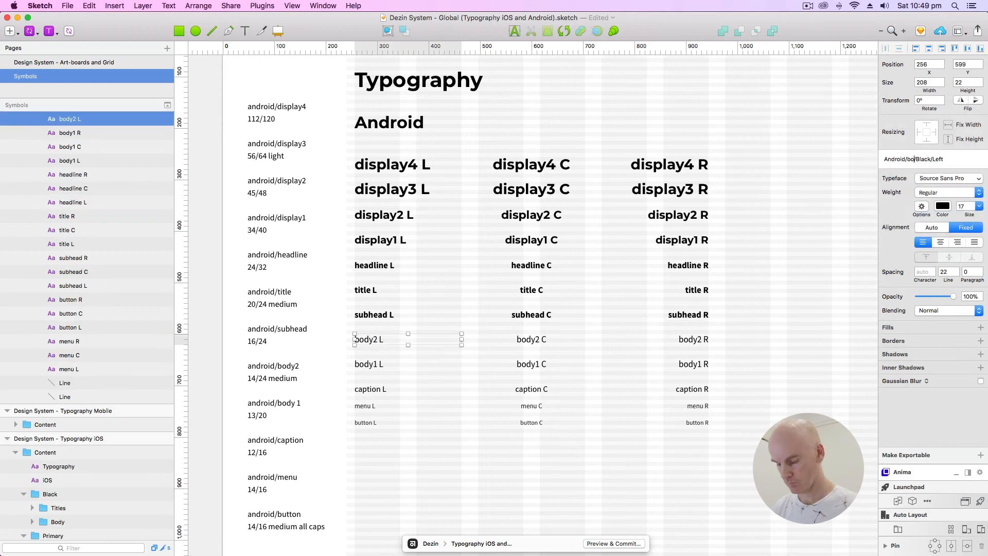
type("dy2")
key("Return")
left_click(924, 161)
left_click(584, 467)
left_click(531, 339)
left_click(692, 339)
Step: Create the Android/body1/Black/Left text style from body1 L, plus the matching center and right styles from body1 C and body1 R
left_click(368, 364)
type("Android/body1/Black/Left")
left_click(531, 364)
left_click(931, 160)
left_click(692, 364)
left_click(930, 160)
Step: Create the Android/caption/Black text styles for left, center and right alignment from the three caption layers
left_click(370, 389)
left_click(930, 160)
left_click(531, 389)
left_click(945, 160)
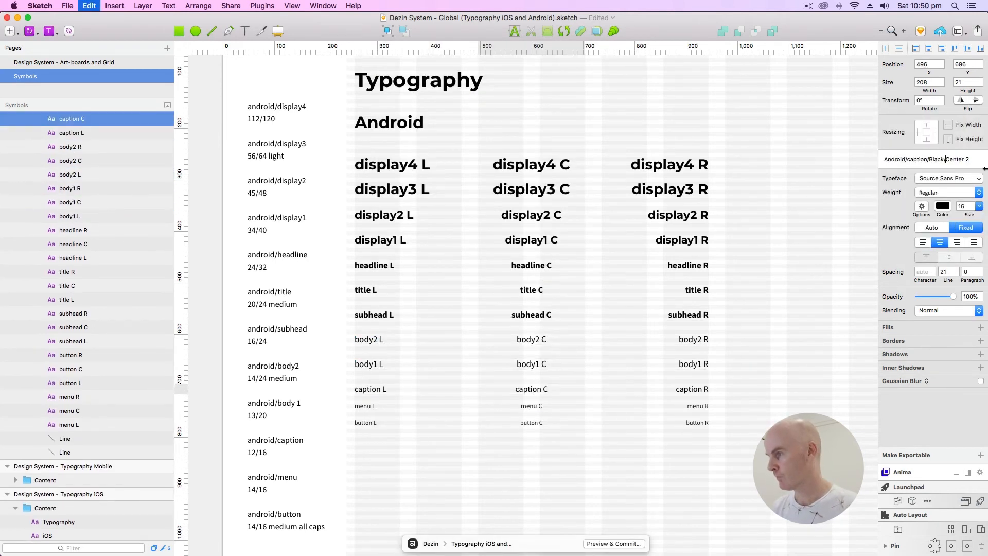
left_click(692, 389)
Step: Create Android Black text styles from the menu L, menu C, menu R, button L and button C layers
left_click(365, 406)
left_click(531, 406)
left_click(697, 406)
left_click(365, 422)
left_click(531, 422)
left_click(938, 160)
key("Escape")
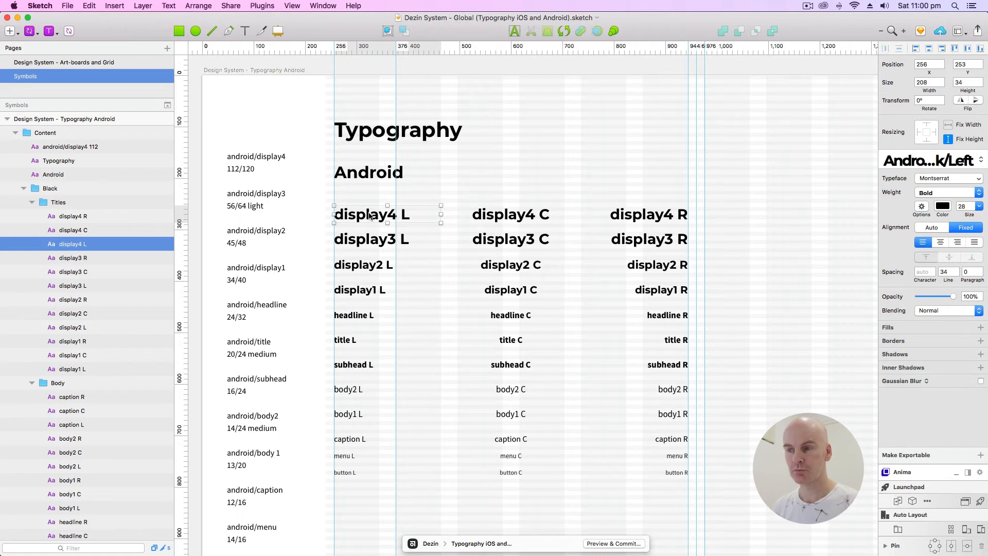
Step: Move all rows from display3 through button down together to make room beneath the display4 row
key("super+minus")
scroll(385, 225, "down", 3)
left_click_drag(666, 356, 414, 204)
key("shift+Down")
key("shift+Down")
key("shift+Down")
key("shift+Down")
key("shift+Down")
key("shift+Down")
key("shift+Down")
key("shift+Down")
key("shift+Down")
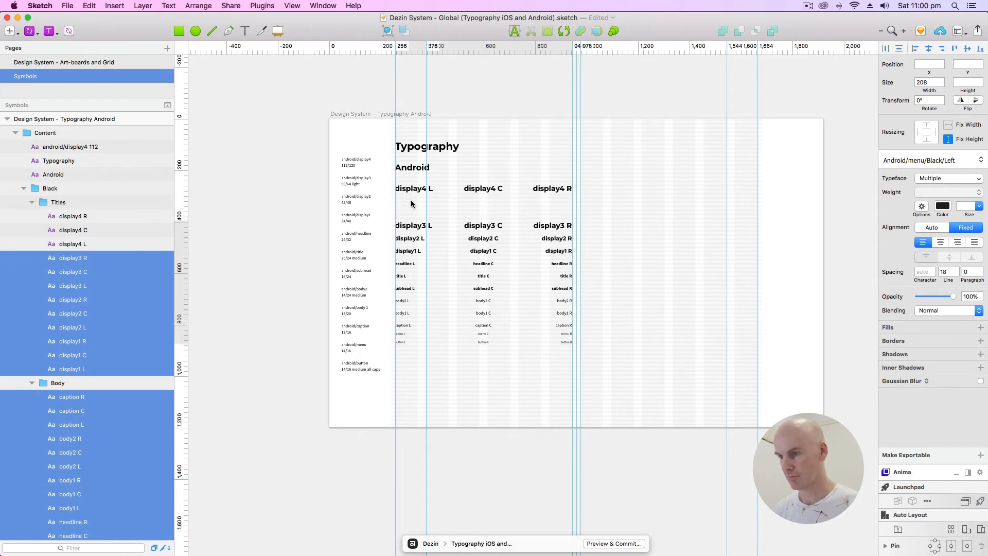
key("super+0")
key("super+minus")
scroll(436, 224, "right", 3)
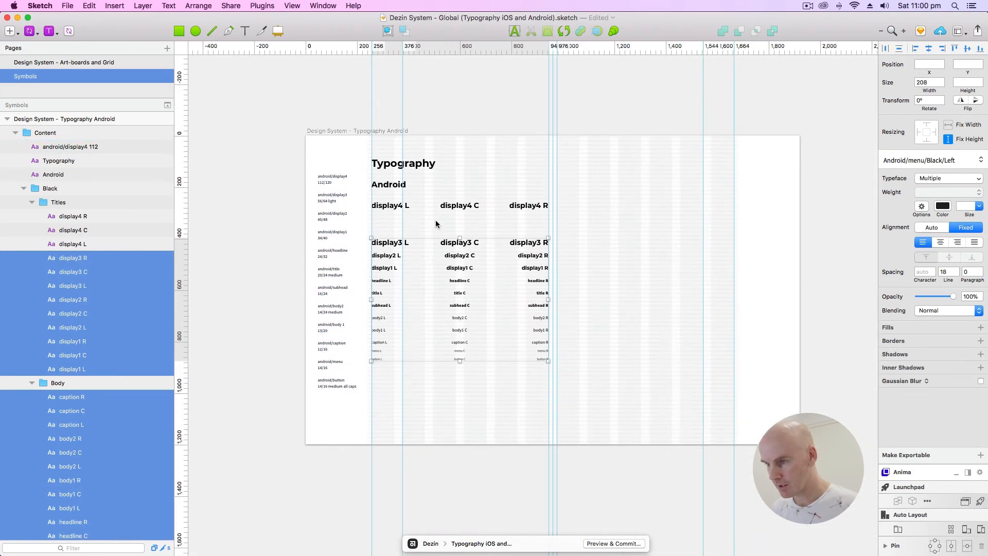
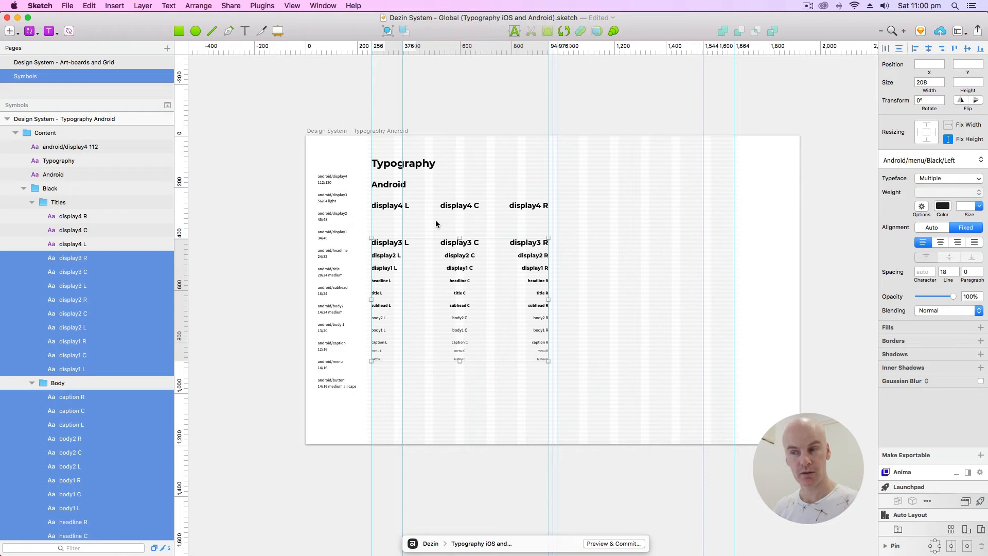
left_click(435, 224)
key("super+plus")
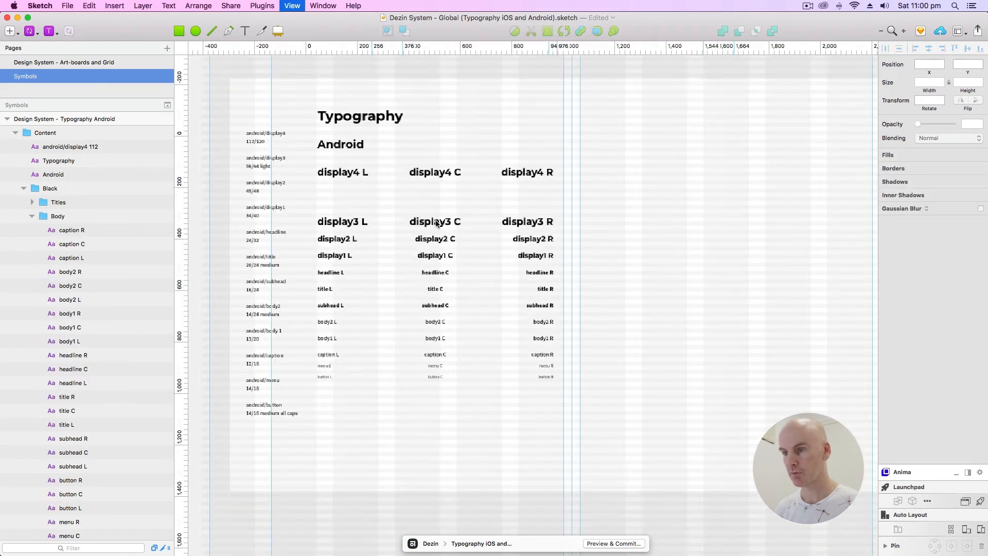
left_click(356, 231)
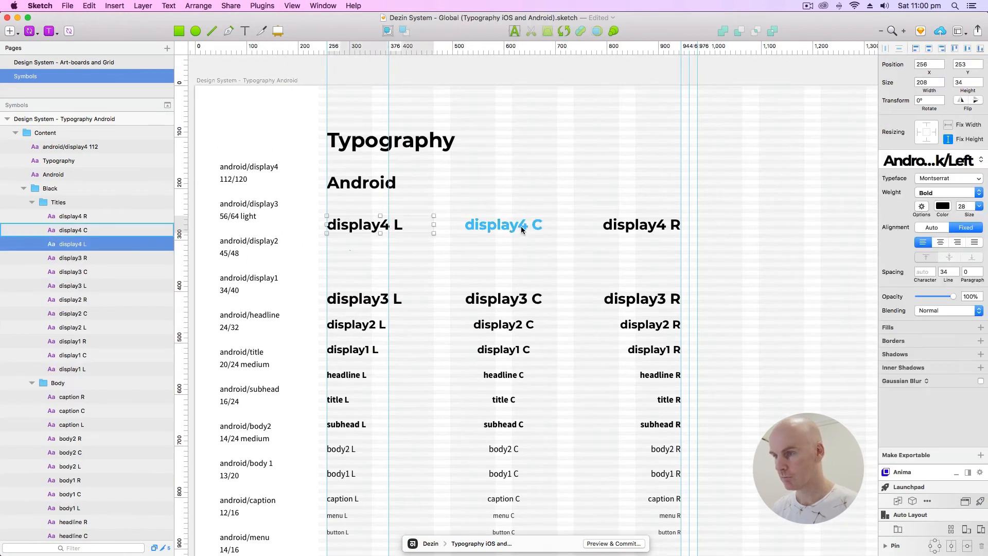
left_click(504, 224, "shift")
left_click(656, 230, "shift")
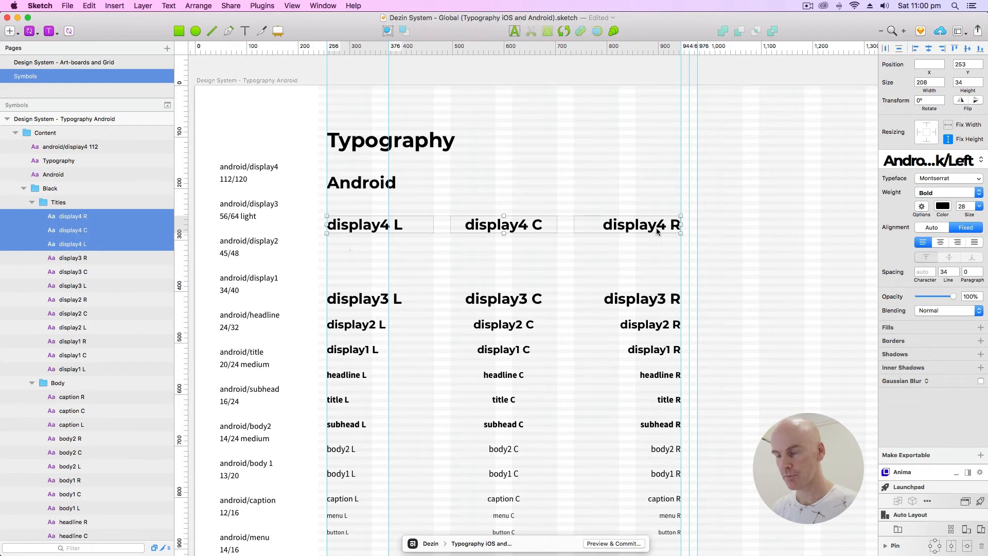
Step: Shorten the text of the display4 L layer to d4L
double_click(380, 225)
left_click(380, 225)
left_click_drag(379, 225, 340, 223)
key("BackSpace")
key("BackSpace")
Step: Shorten the text of the display4 C layer to d4C
left_click(511, 229)
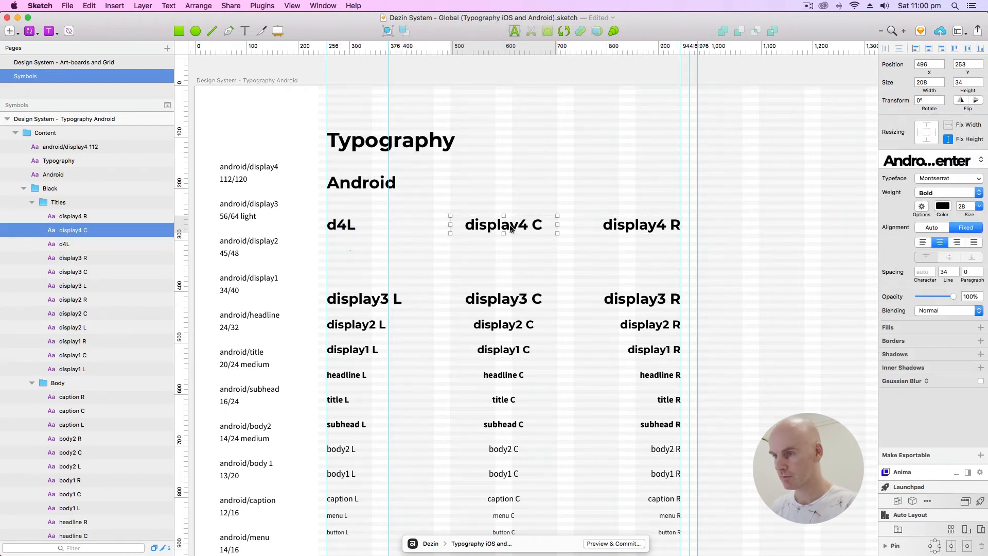
double_click(512, 229)
left_click_drag(519, 224, 476, 222)
key("BackSpace")
left_click(507, 224)
key("BackSpace")
key("Escape")
key("Escape")
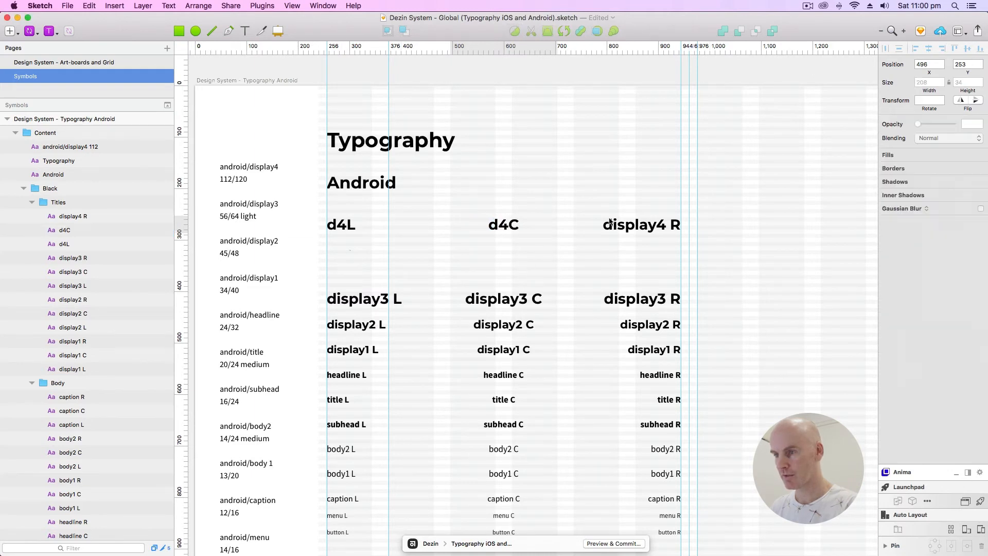
Step: Shorten the text of the display4 R layer to d4R
left_click(627, 226)
double_click(628, 226)
left_click_drag(657, 225, 615, 222)
key("BackSpace")
key("BackSpace")
key("Escape")
key("Escape")
Step: Set the d4L, d4C and d4R layers to font size 112 with line spacing 120
left_click(342, 224)
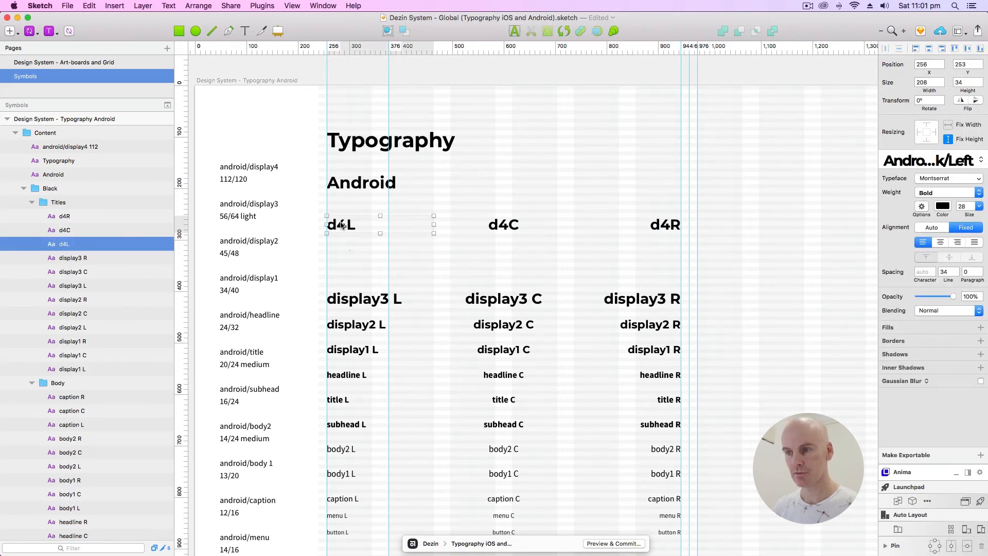
left_click(503, 225, "shift")
left_click(666, 225, "shift")
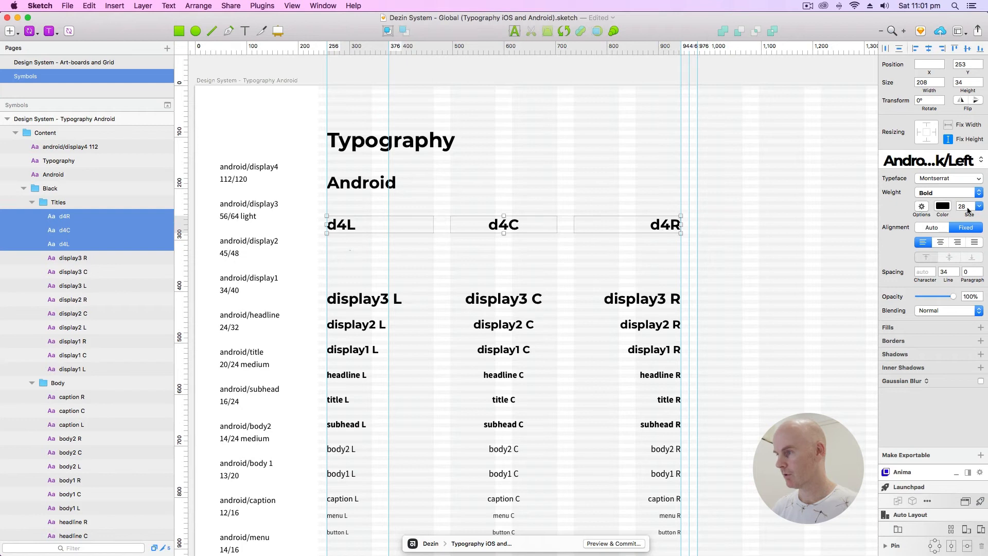
left_click(962, 206)
type("11")
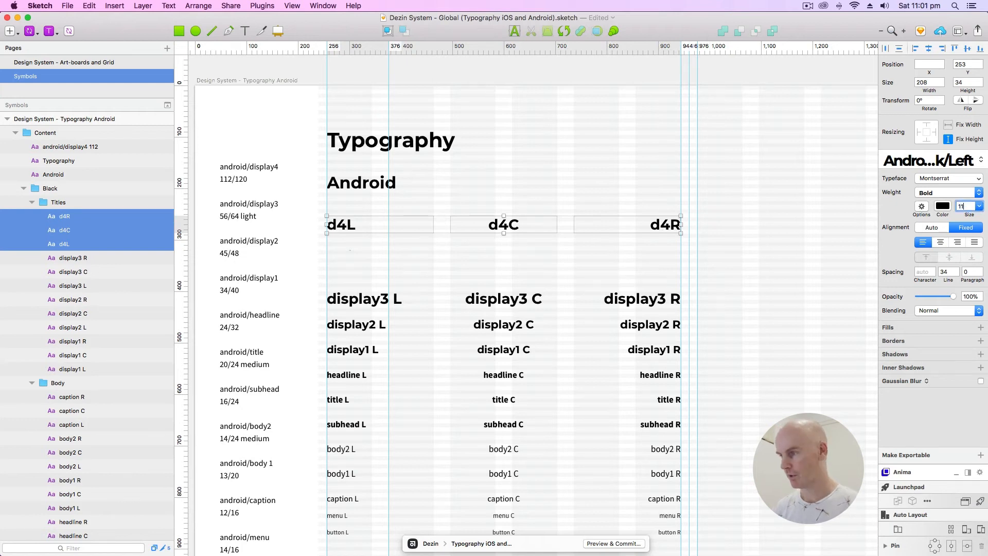
key("Tab")
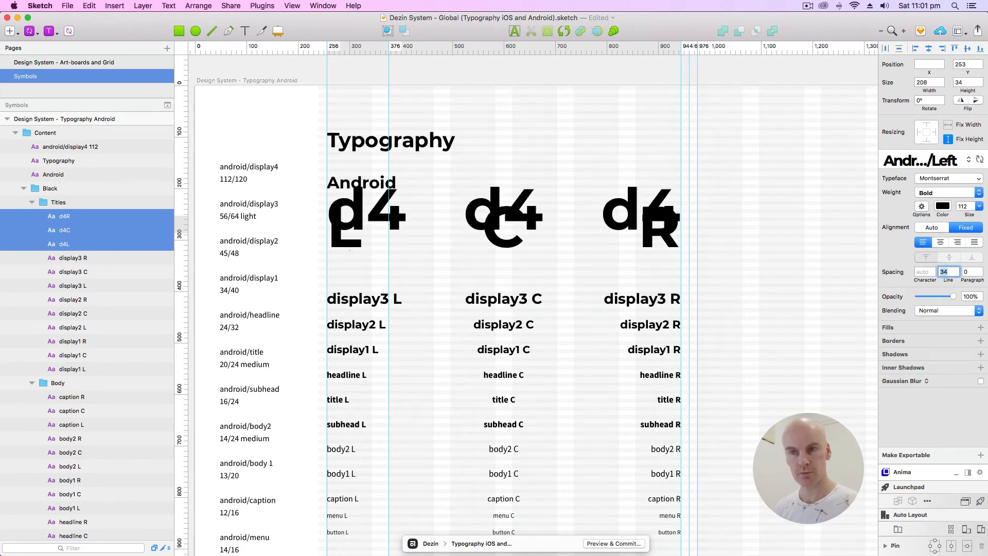
type("120")
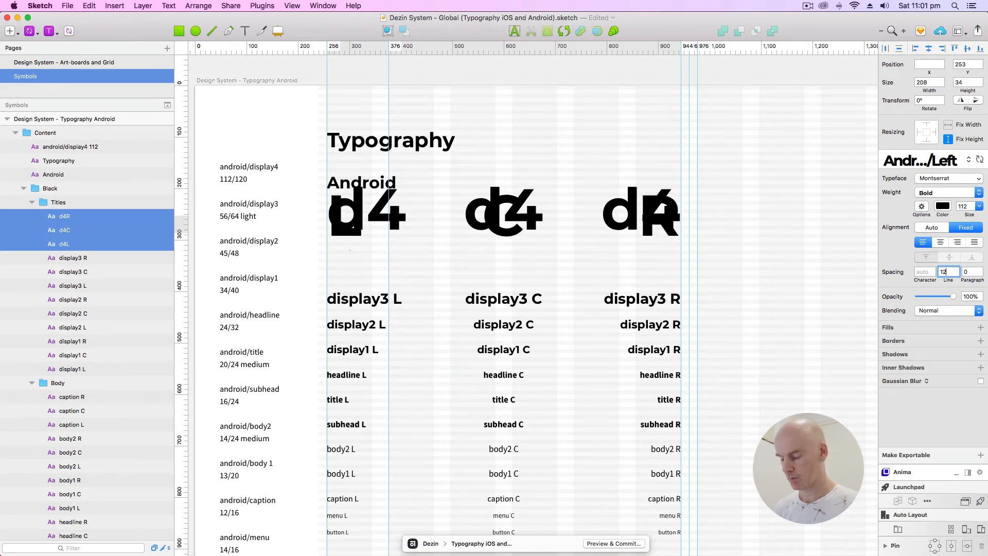
left_click(804, 242)
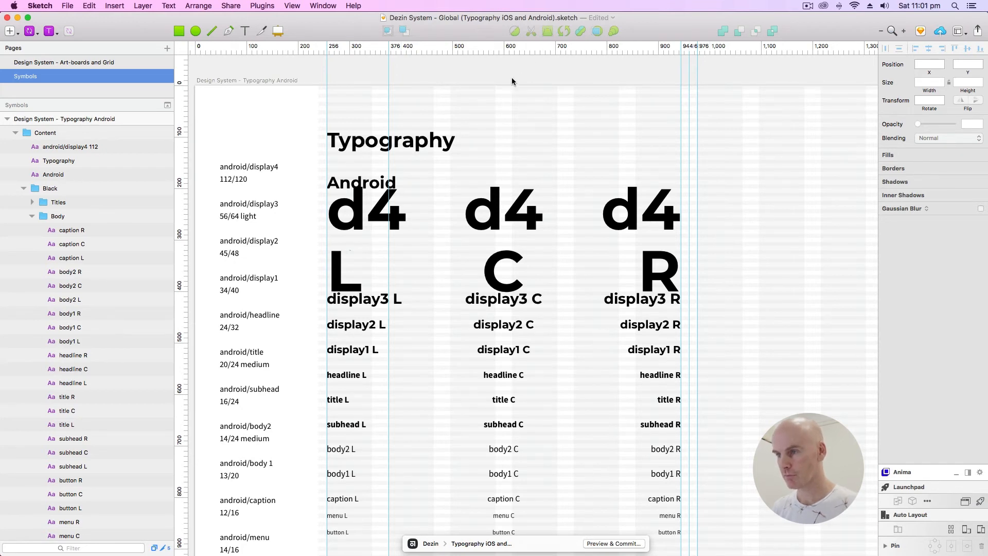
Step: Change the font weight of the d4L, d4C and d4R layers to Light
left_click(492, 284)
left_click(656, 287)
left_click(525, 261, "shift")
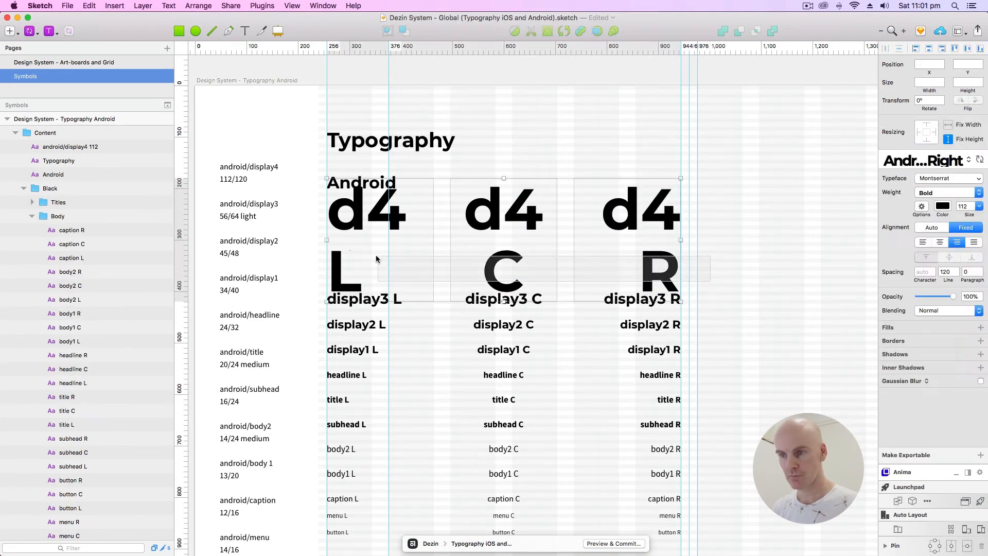
left_click(375, 258, "shift")
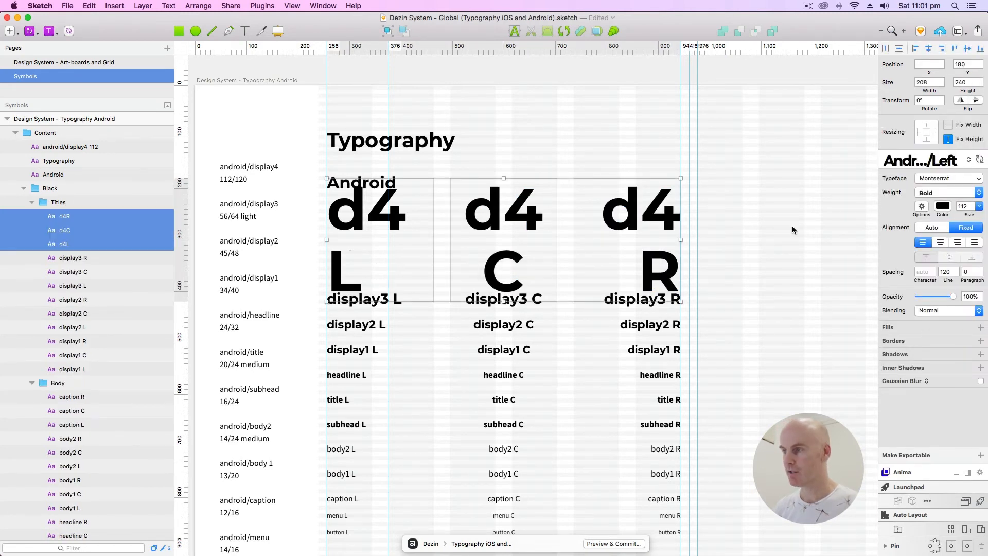
left_click(938, 194)
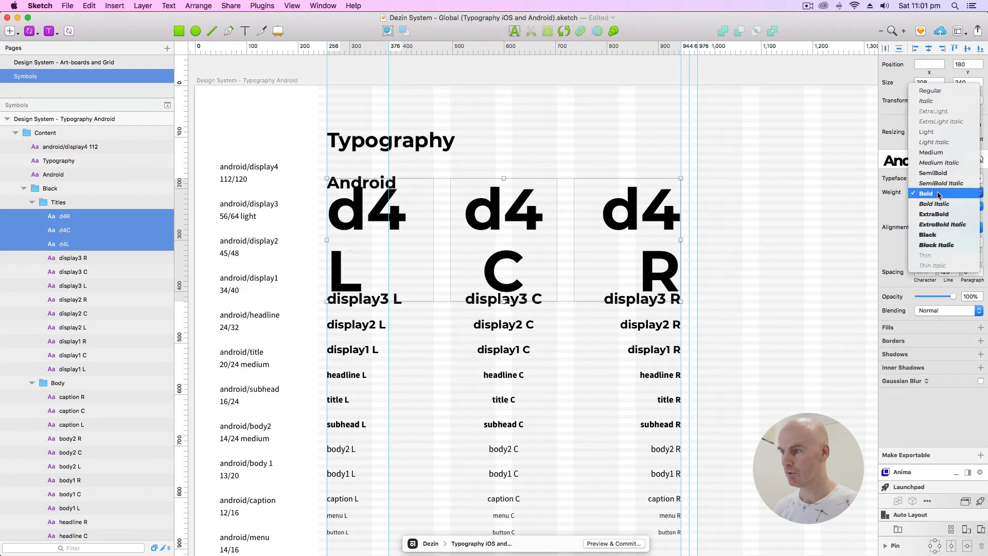
left_click(946, 91)
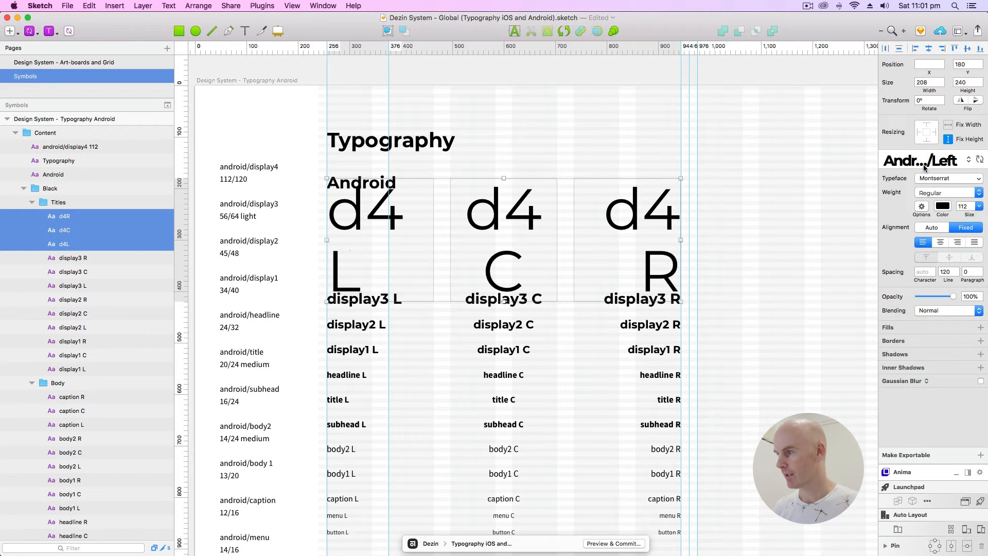
left_click(943, 195)
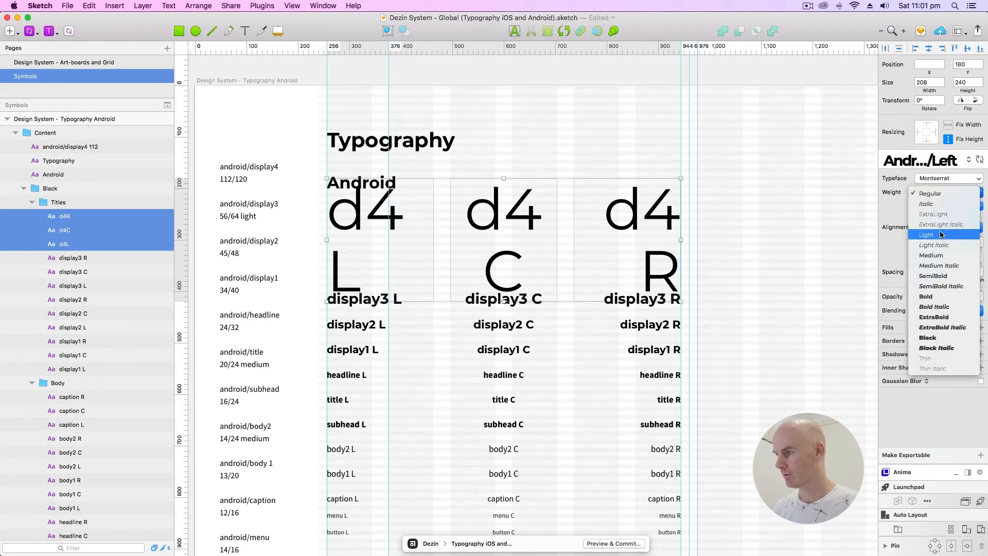
left_click(942, 234)
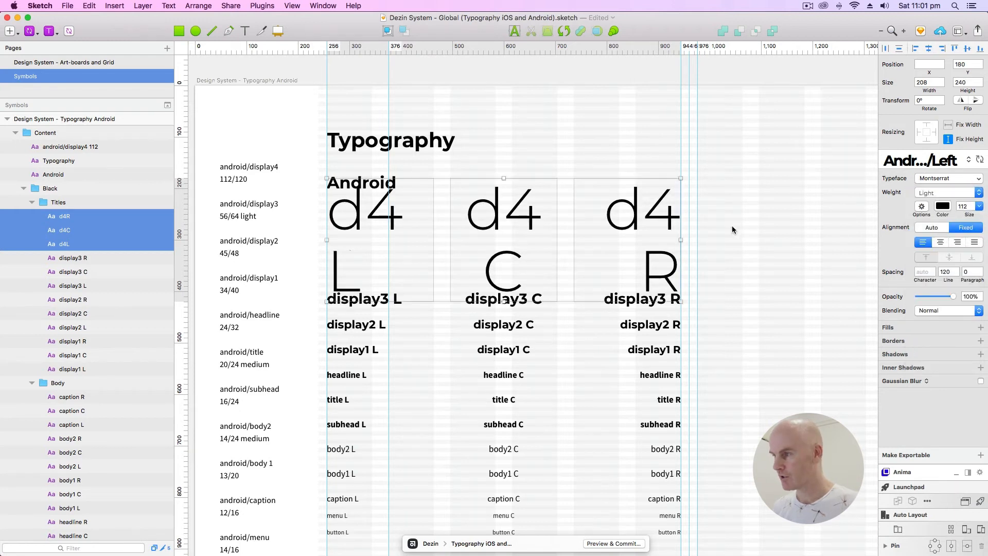
Step: Widen the d4L, d4C and d4R layers to a width of 232 so each label fits on one line
left_click(925, 83)
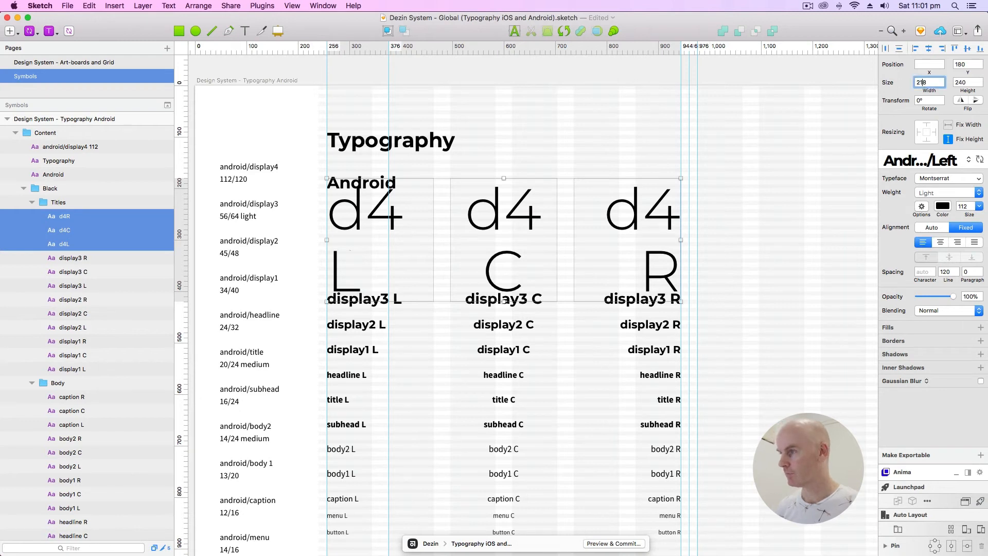
key("Up")
key("Up")
key("Up")
key("Up")
key("Up")
key("Up")
key("Up")
key("Up")
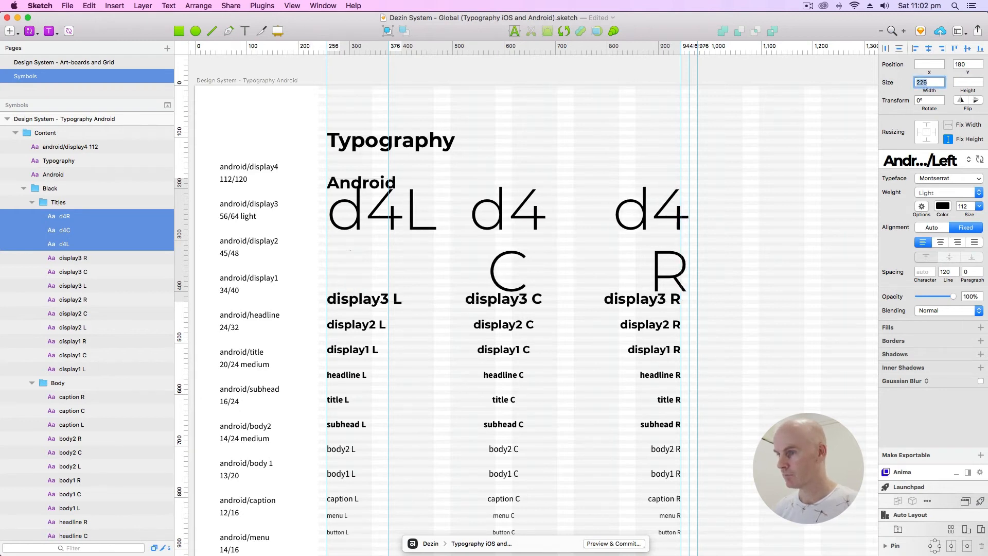
key("Up")
key("Up")
key("Up")
key("Up")
key("Up")
key("Up")
key("Up")
key("Up")
key("Up")
key("Down")
key("Down")
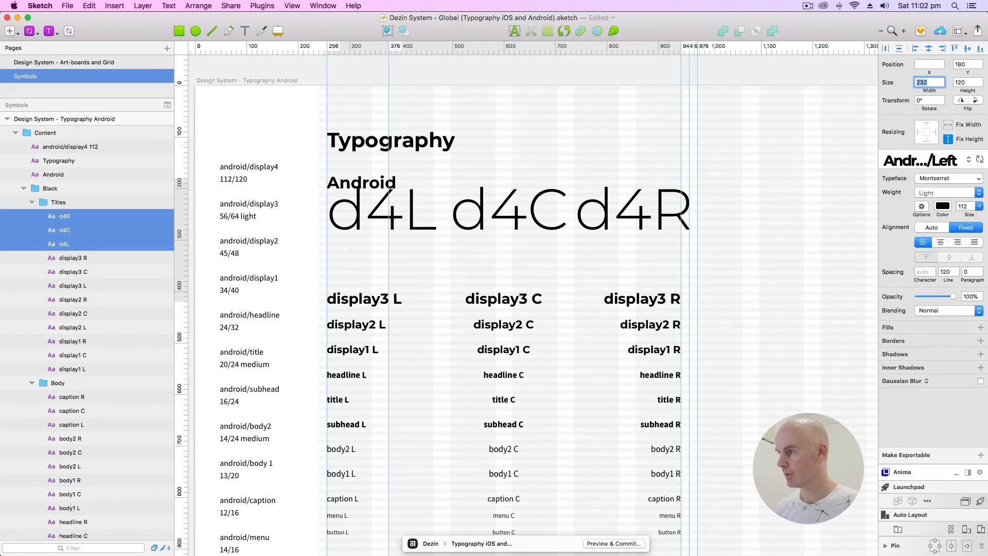
left_click(549, 260)
Step: Move the d4C layer left to centre it over the display3 C column
left_click(512, 215)
scroll(511, 212, "up", 5)
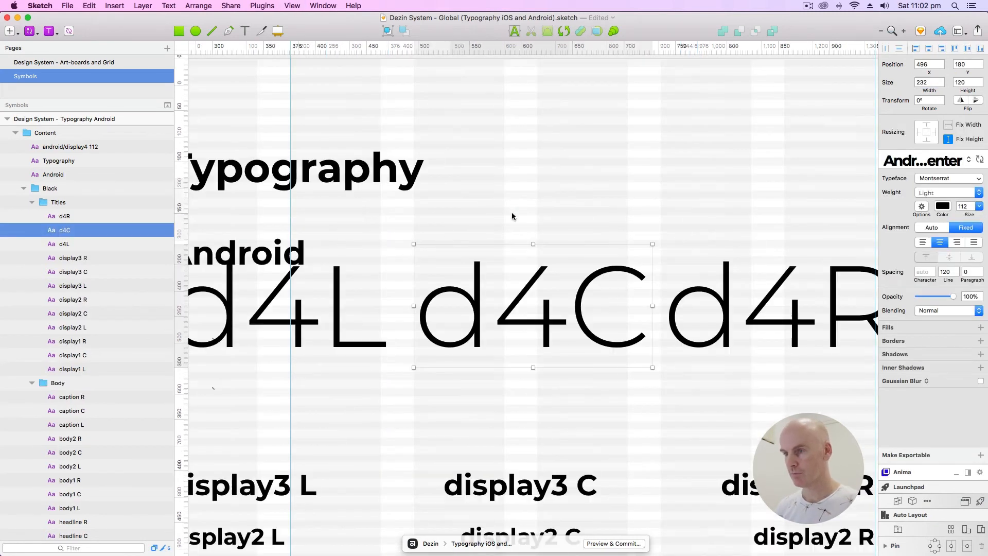
scroll(566, 206, "down", 3)
scroll(566, 206, "left", 5)
left_click(474, 221)
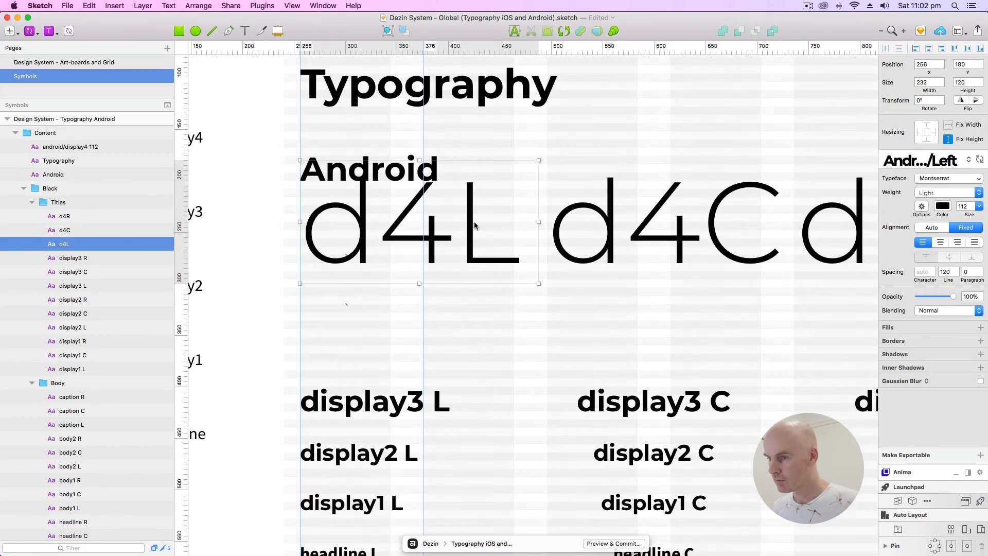
scroll(474, 221, "right", 5)
left_click(479, 226)
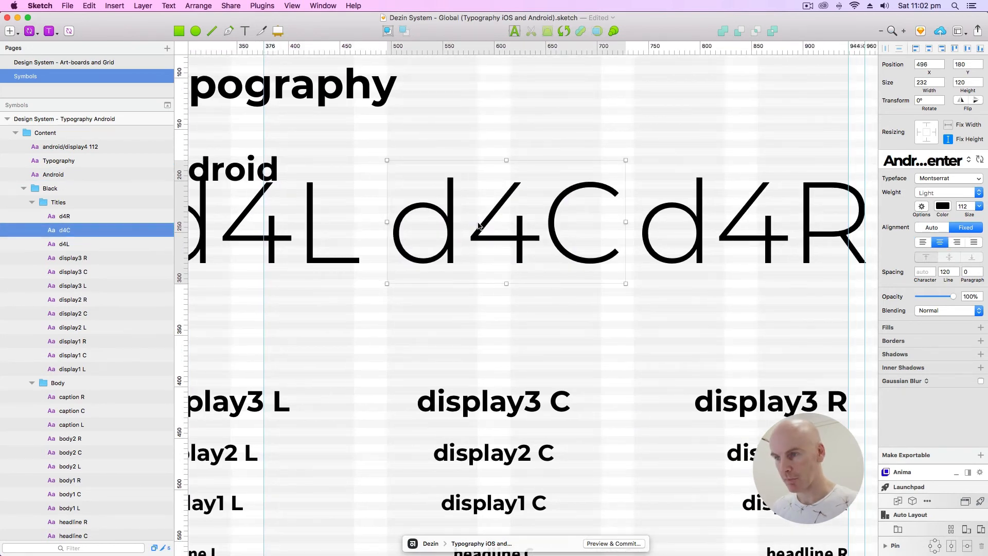
key("shift+Left")
key("shift+Left")
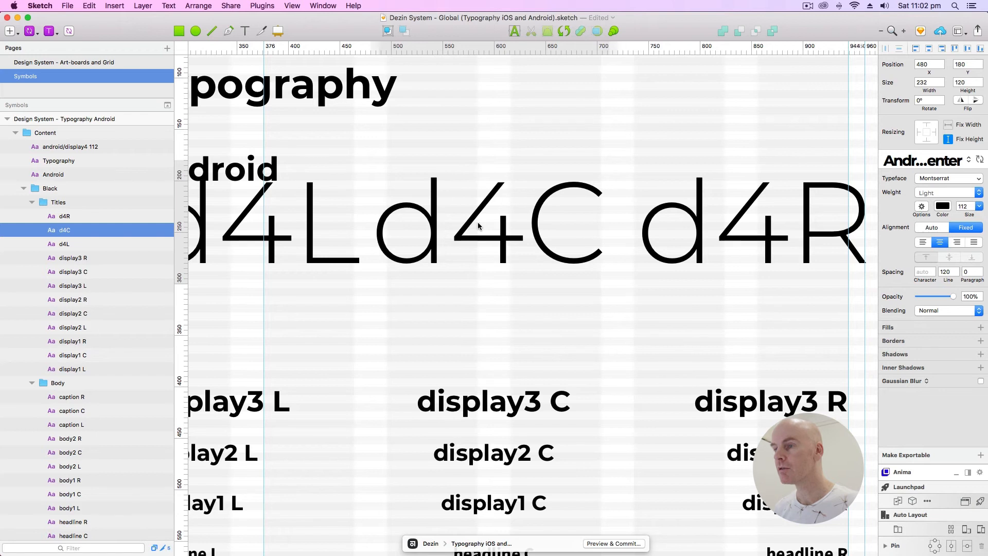
key("Right")
key("Right")
key("Right")
key("Right")
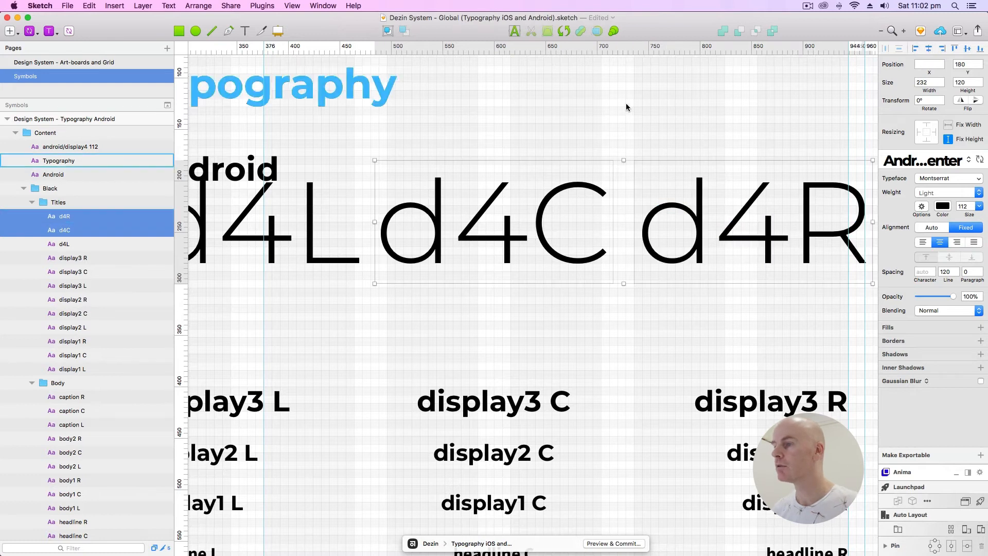
Step: Move the d4R layer left to X position 724
left_click(659, 200)
left_click(661, 233)
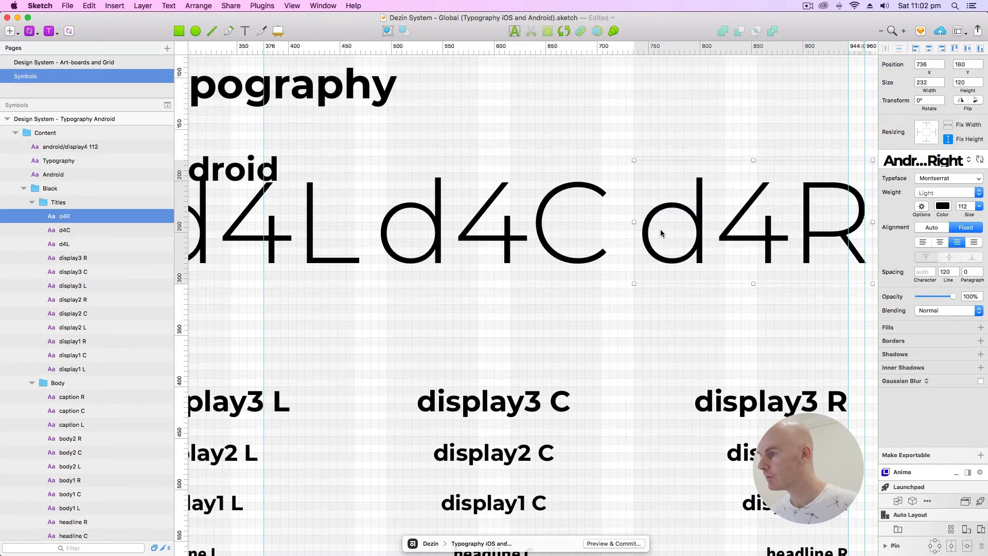
key("Left")
key("Left")
key("Left")
key("Left")
key("Left")
key("Left")
key("Left")
key("Left")
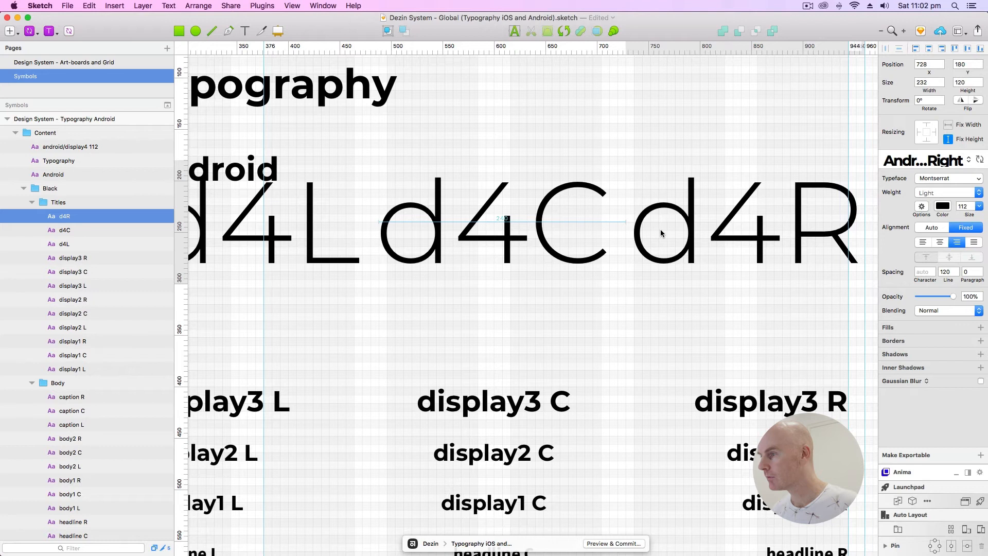
key("Left")
key("Left")
key("Left")
key("Left")
key("Left")
key("Left")
key("Left")
key("Left")
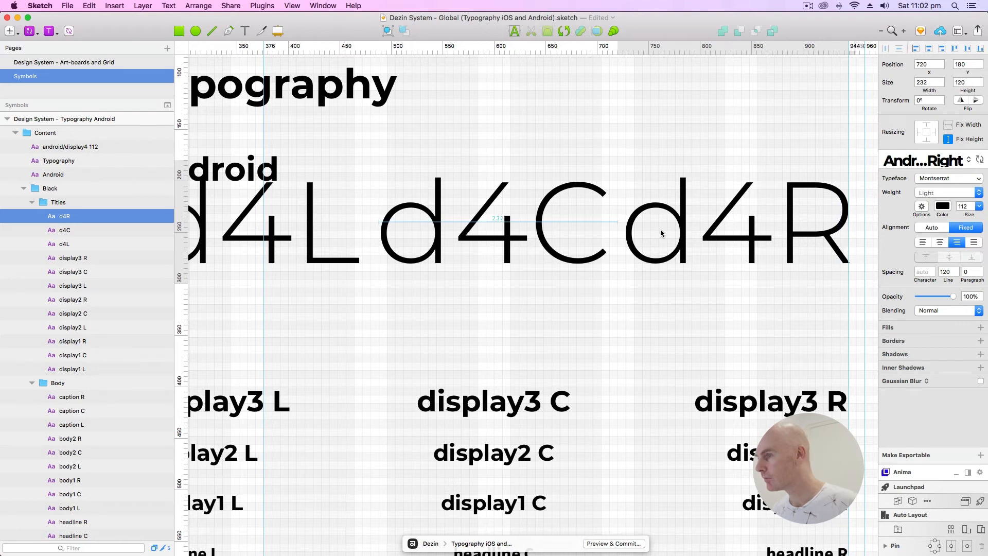
key("Right")
key("Right")
key("Right")
key("Right")
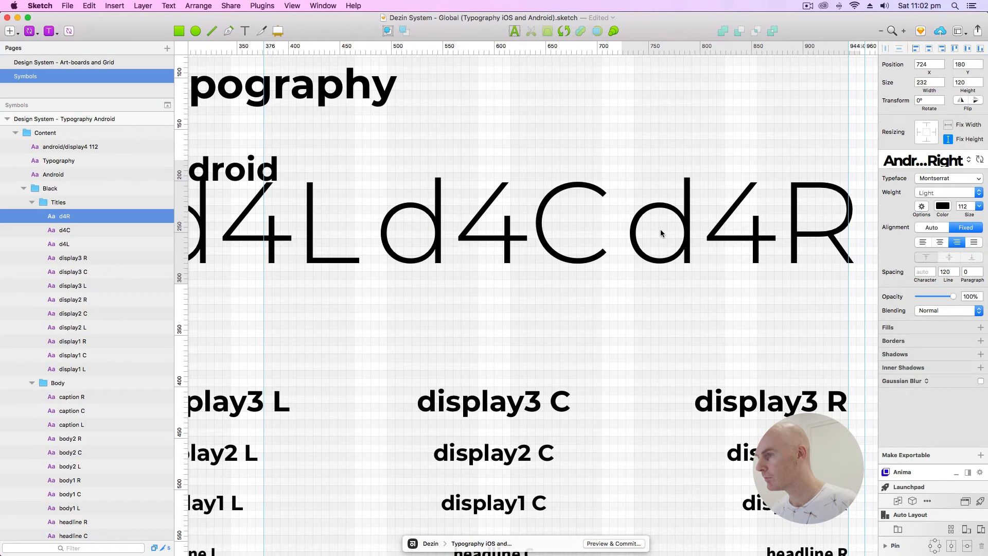
key("super+minus")
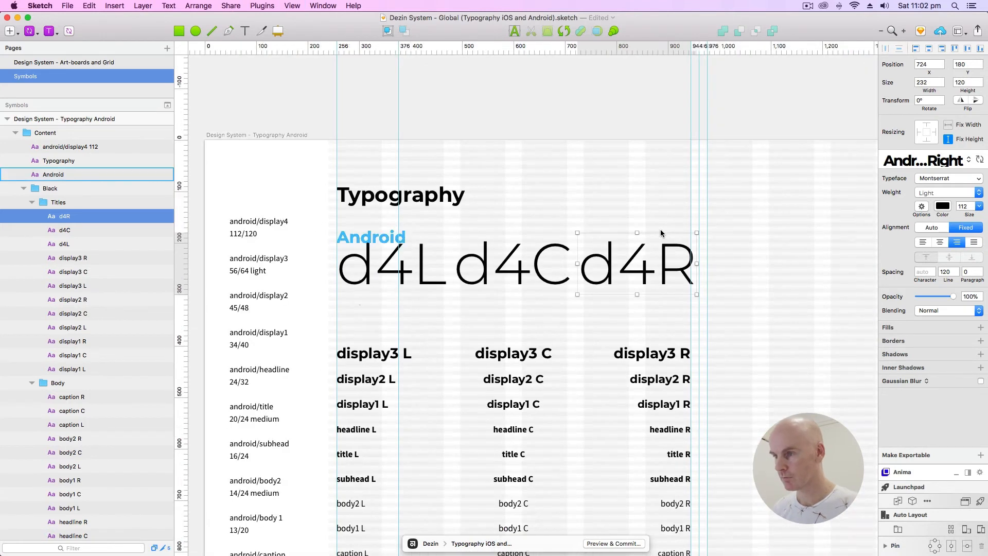
left_click(755, 246)
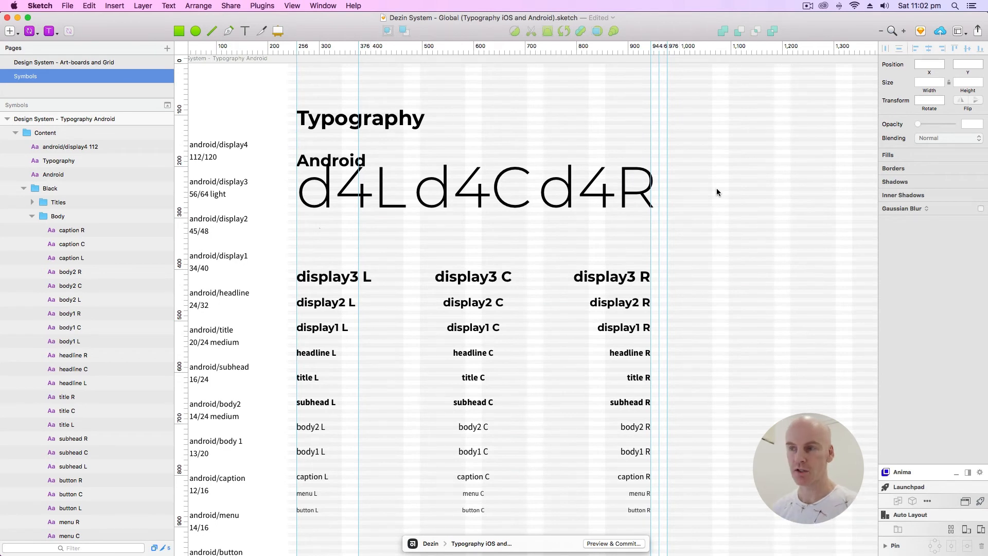
Step: Move the d4L, d4C and d4R layers down to Y position 212, below the Android heading
left_click_drag(716, 196, 310, 183)
key("Down")
key("Down")
key("Down")
key("Down")
key("Down")
key("Down")
key("Down")
key("Down")
key("Down")
key("Down")
key("Down")
key("Down")
key("Down")
key("Down")
key("Down")
key("Down")
key("Down")
key("Down")
key("Down")
key("Down")
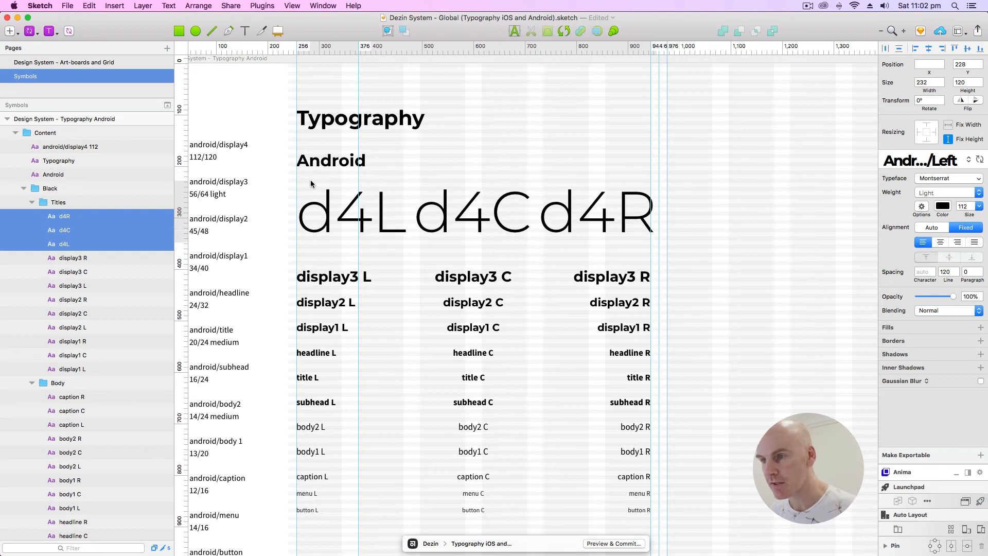
key("Up")
key("Up")
key("Up")
key("Up")
key("Up")
key("Up")
key("Up")
key("Up")
key("Up")
key("Up")
key("Up")
key("Up")
key("Up")
key("Up")
key("Up")
key("Up")
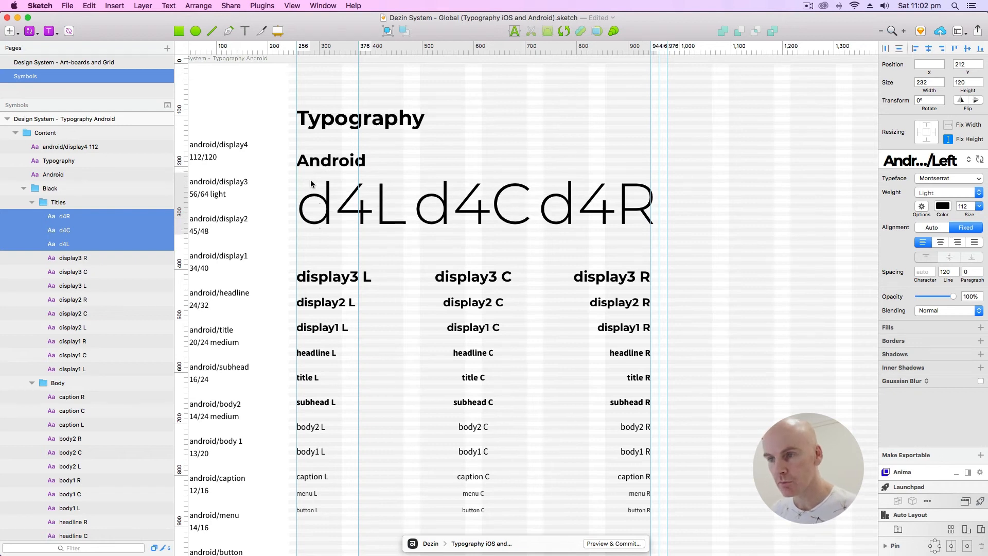
Step: Move all rows from display3 through button up so they start directly beneath the d4 row
scroll(311, 180, "down", 5)
scroll(311, 180, "up", 3)
left_click_drag(617, 357, 405, 222)
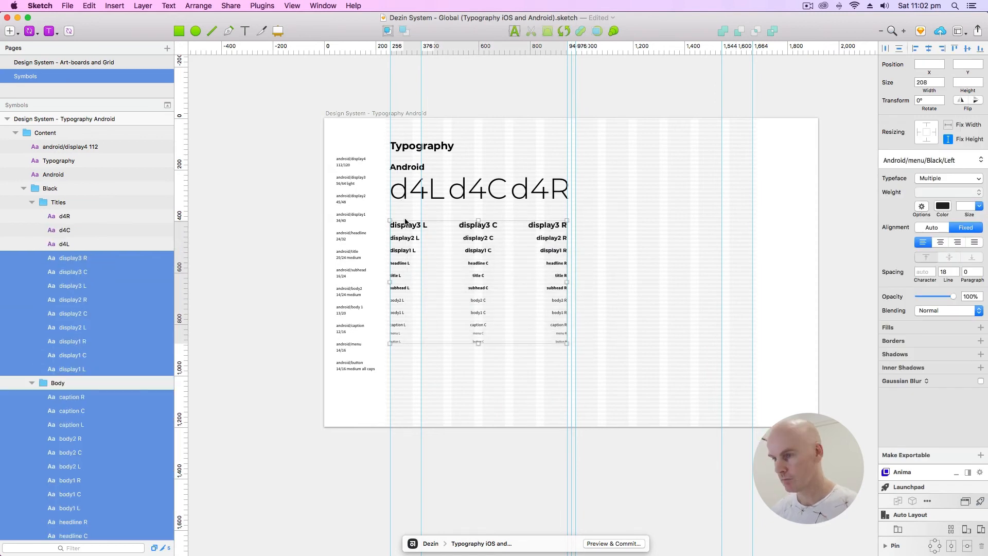
scroll(405, 222, "up", 5)
scroll(404, 217, "down", 2)
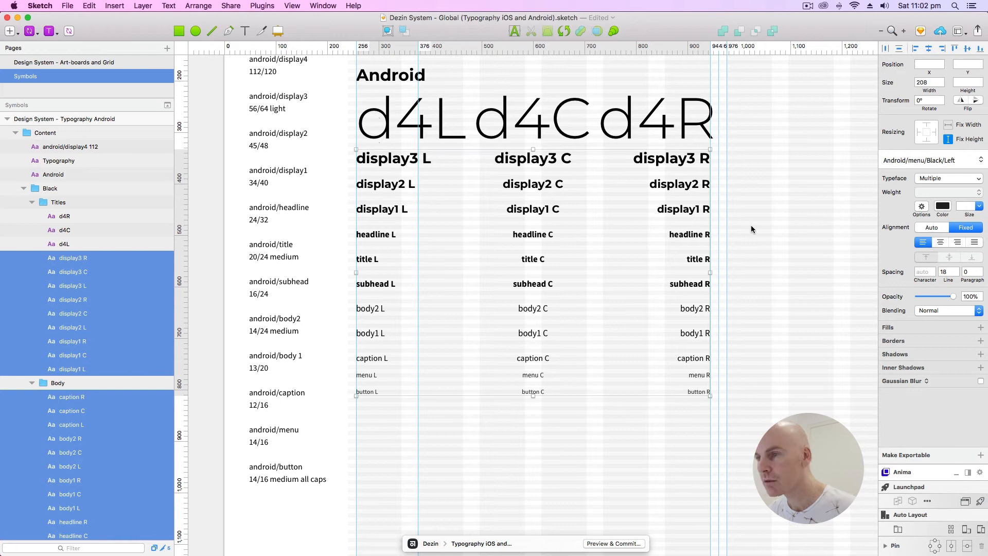
left_click(758, 167)
Step: Move the rows from display2 through button down to make room below the display3 row
left_click_drag(741, 406, 377, 186)
key("shift+Down")
key("shift+Down")
key("shift+Down")
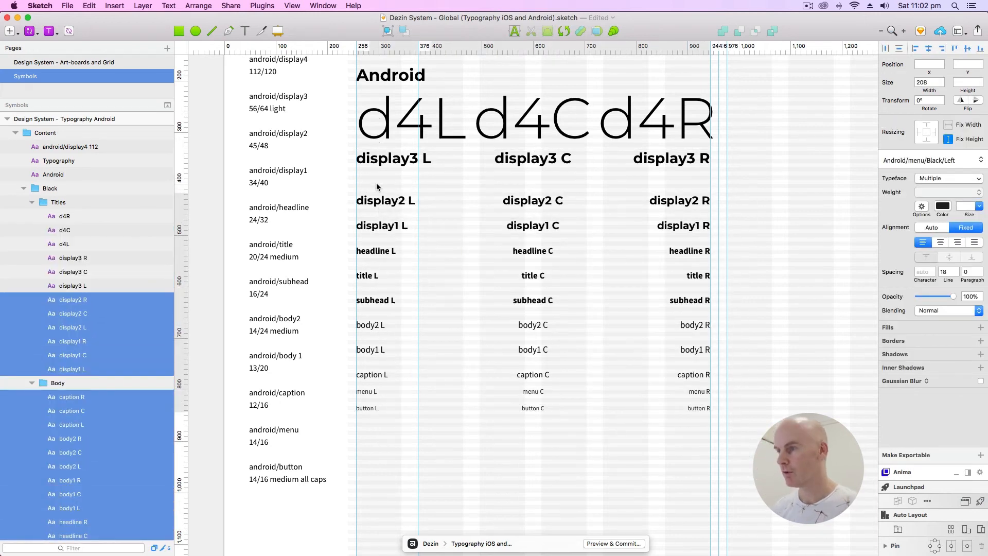
left_click(763, 235)
Step: Set the display3 L, C and R layers to font size 56 with line spacing 64
left_click_drag(452, 144, 384, 153)
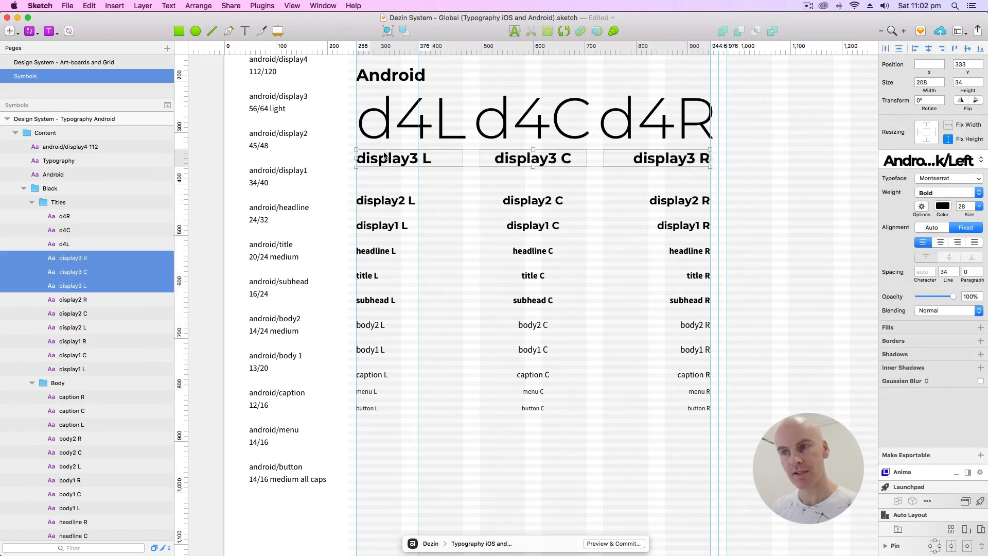
left_click(964, 206)
type("5")
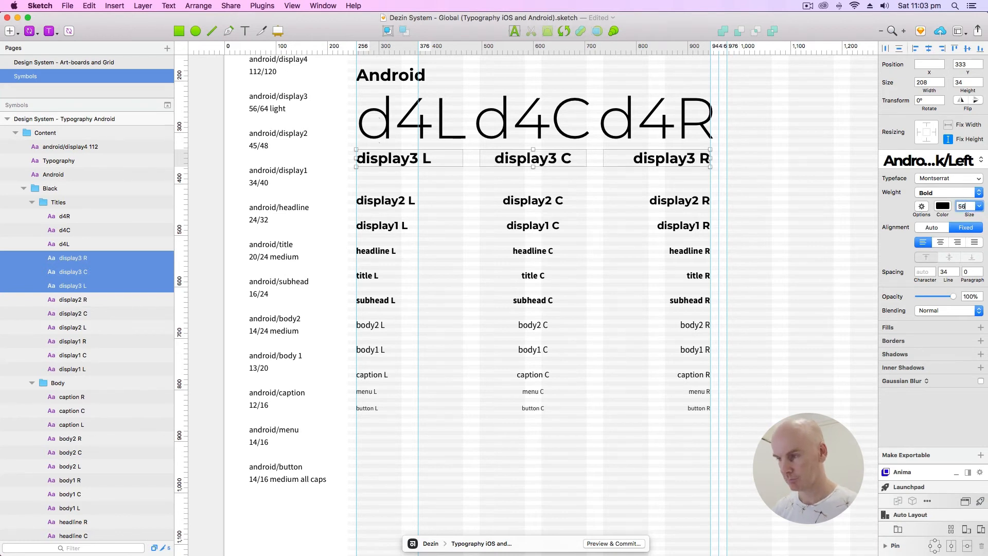
type("6")
key("Tab")
key("Tab")
type("64")
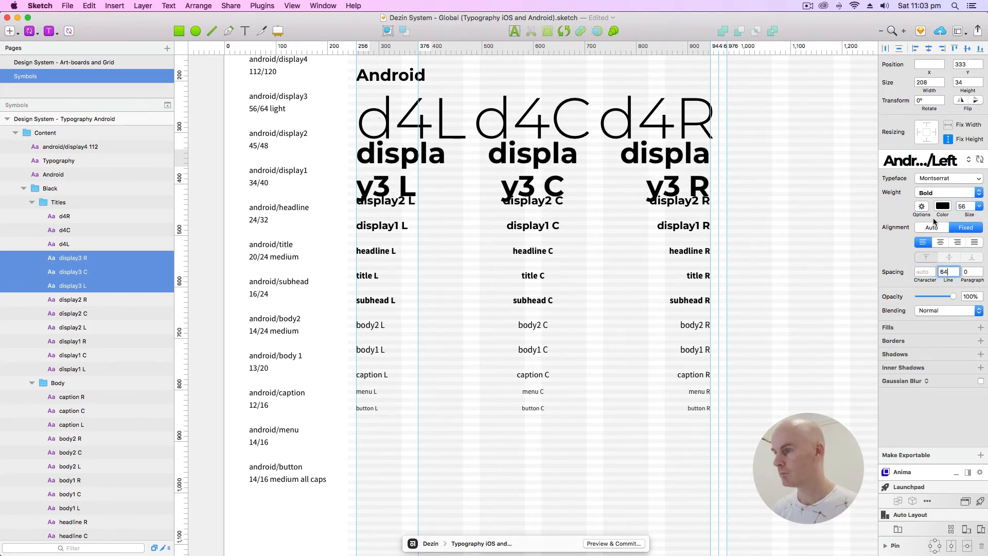
left_click(816, 220)
Step: Shorten the text of the display3 L layer to "d3 L"
left_click(393, 176)
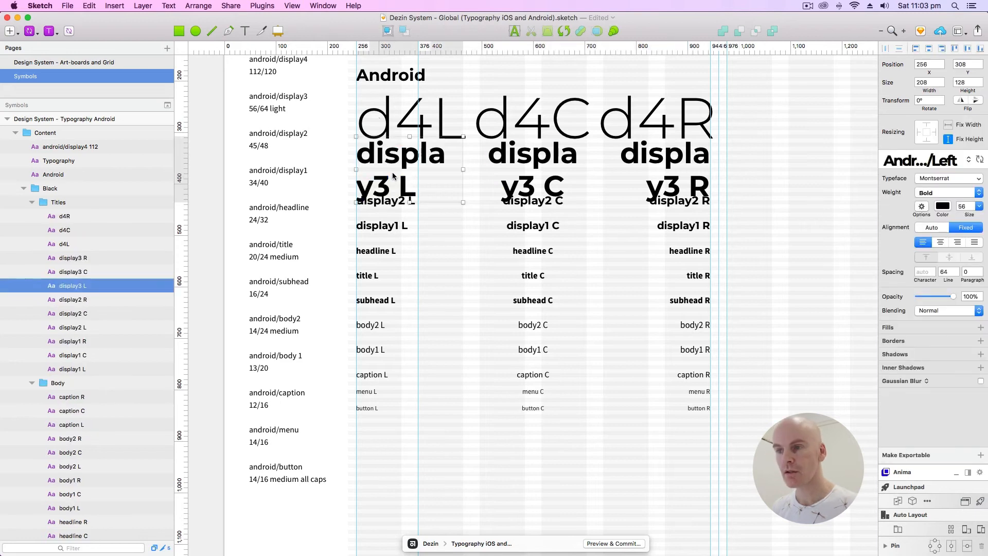
double_click(381, 182)
left_click(374, 182)
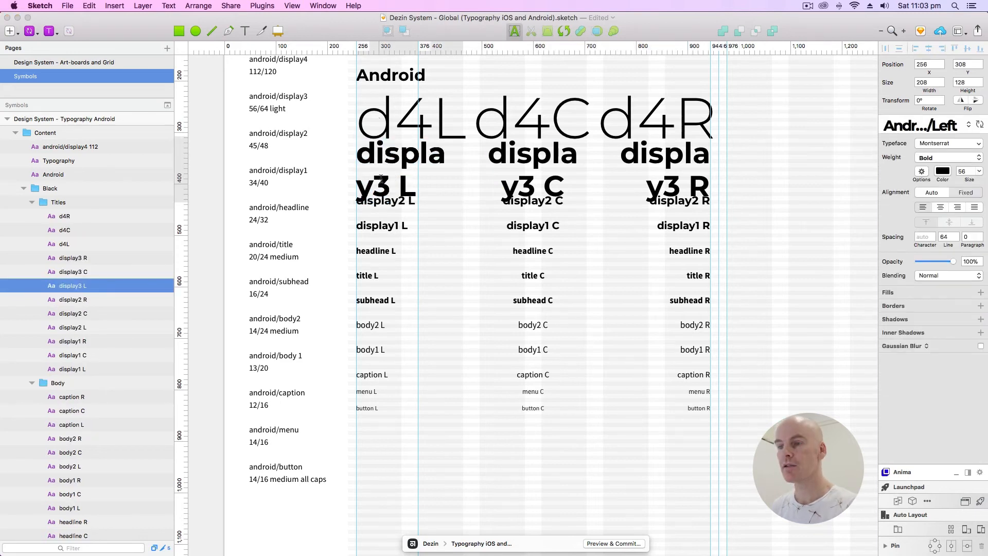
key("shift+Left")
key("shift+Left")
key("shift+Left")
key("shift+Left")
key("shift+Left")
key("shift+Left")
key("BackSpace")
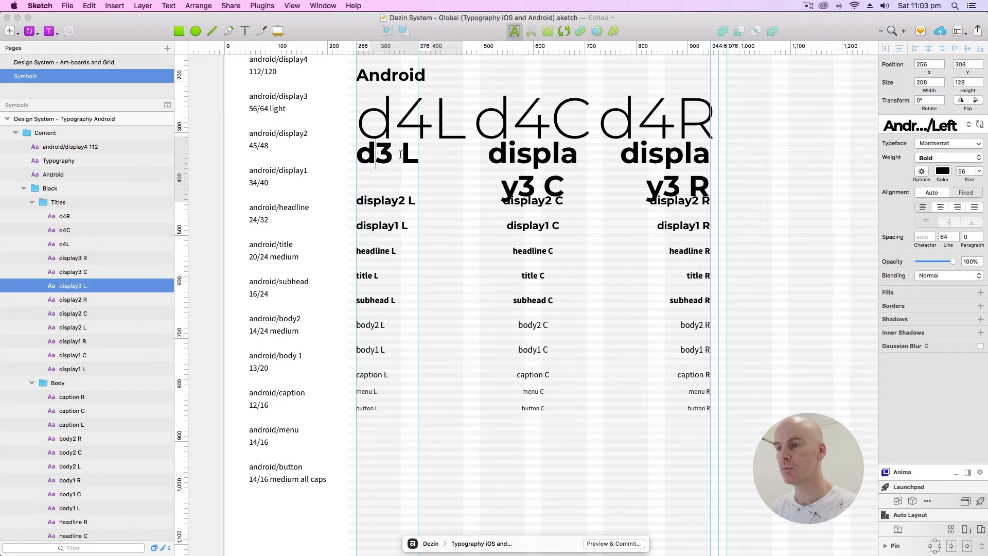
key("Escape")
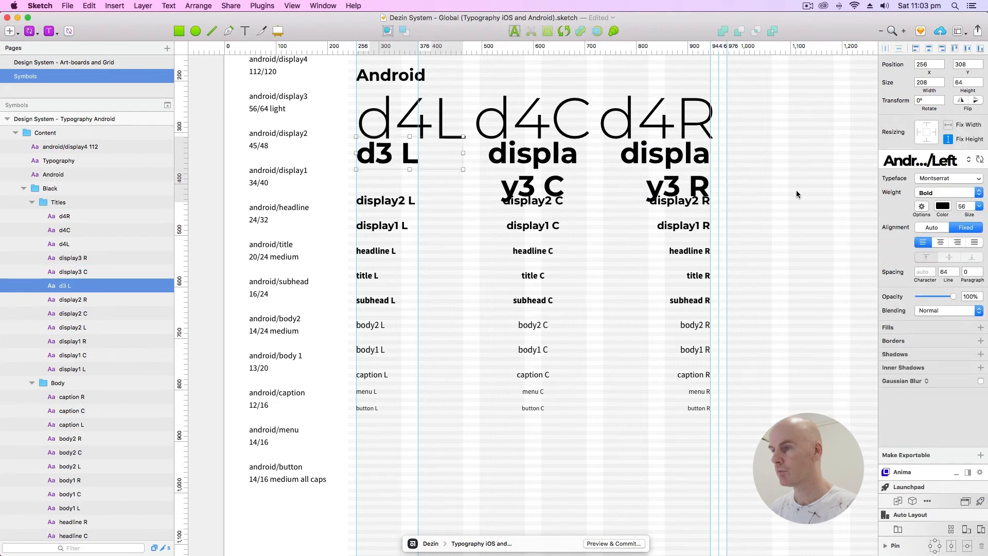
Step: Replace the text of the display3 C layer with "d3 C"
left_click(542, 185)
double_click(542, 183)
left_click(543, 183)
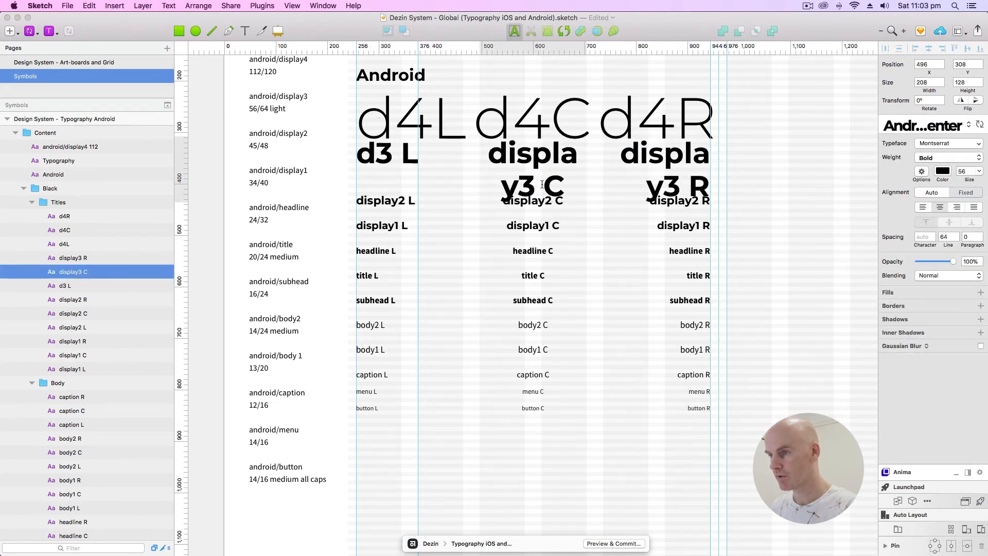
key("super+a")
type("d3 C")
key("Escape")
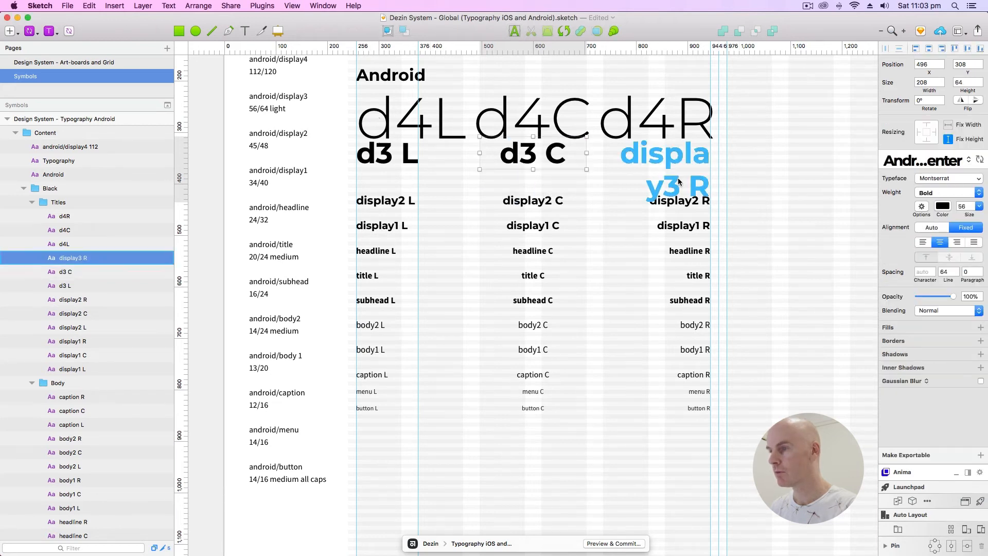
Step: Shorten the text of the display3 R layer to "d3 R"
double_click(678, 181)
left_click_drag(649, 183, 644, 154)
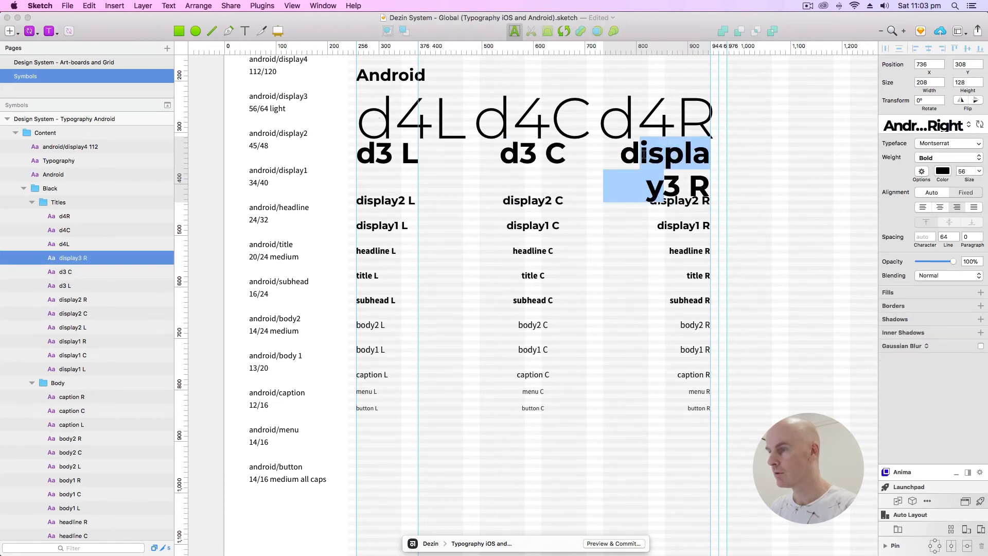
key("BackSpace")
left_click(761, 211)
left_click(761, 174)
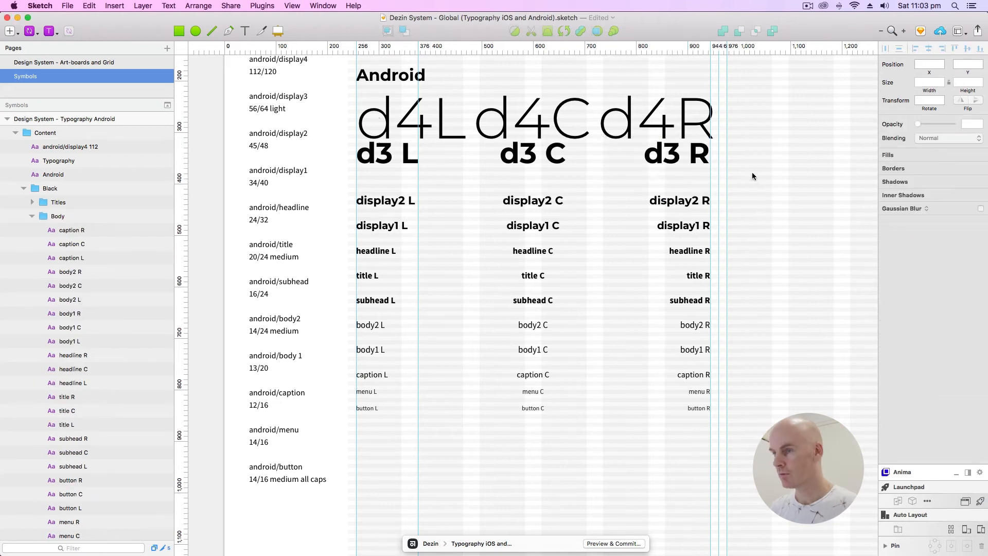
Step: Move the d3 L, d3 C and d3 R layers down together, clear of the d4 row
left_click_drag(752, 176, 385, 160)
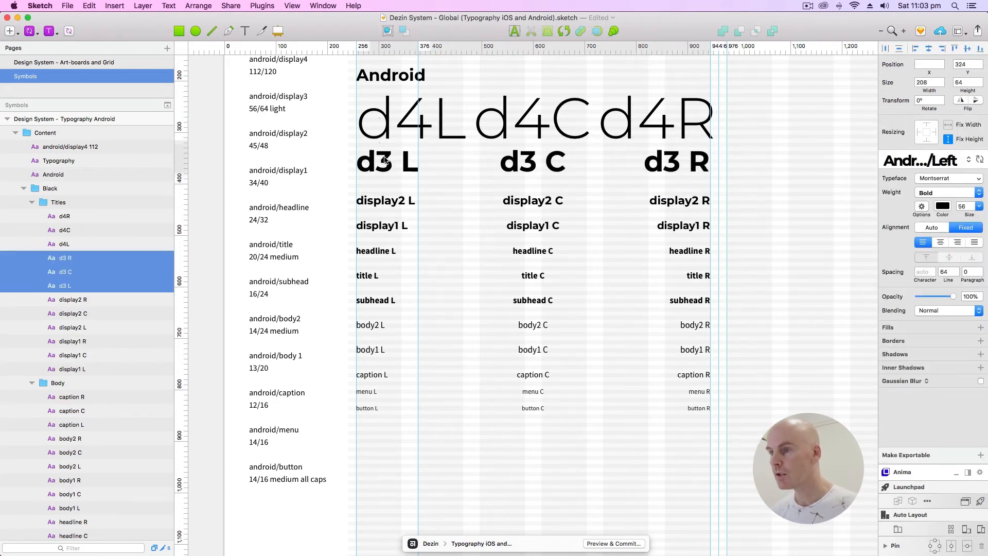
key("Down")
key("Down")
key("Down")
key("Down")
key("Down")
key("Down")
key("Down")
key("Down")
key("Down")
key("Down")
key("Down")
key("Down")
key("Down")
key("Down")
key("Down")
key("Down")
Step: Set the display2 L, C and R layers to font size 45 with line spacing 48
left_click_drag(739, 212, 396, 203)
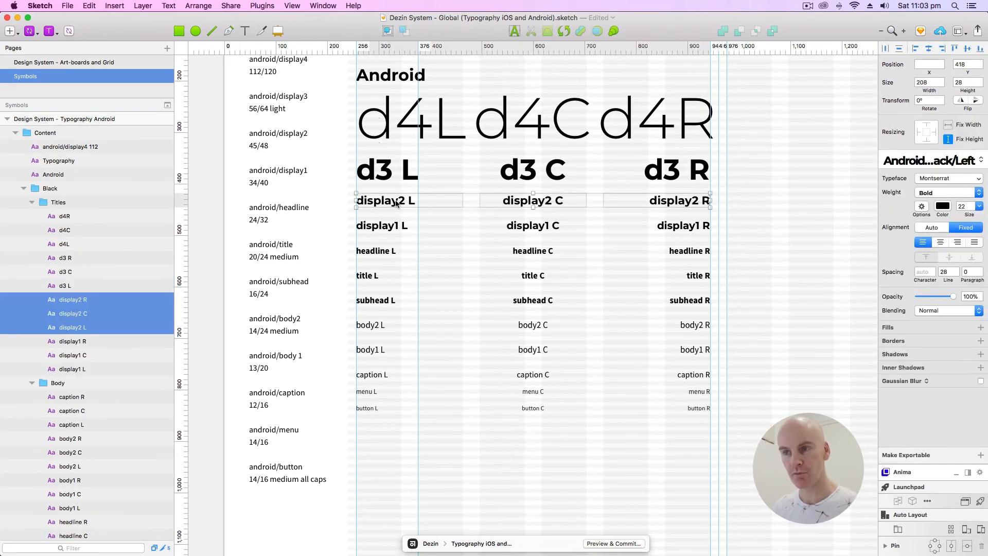
left_click(962, 206)
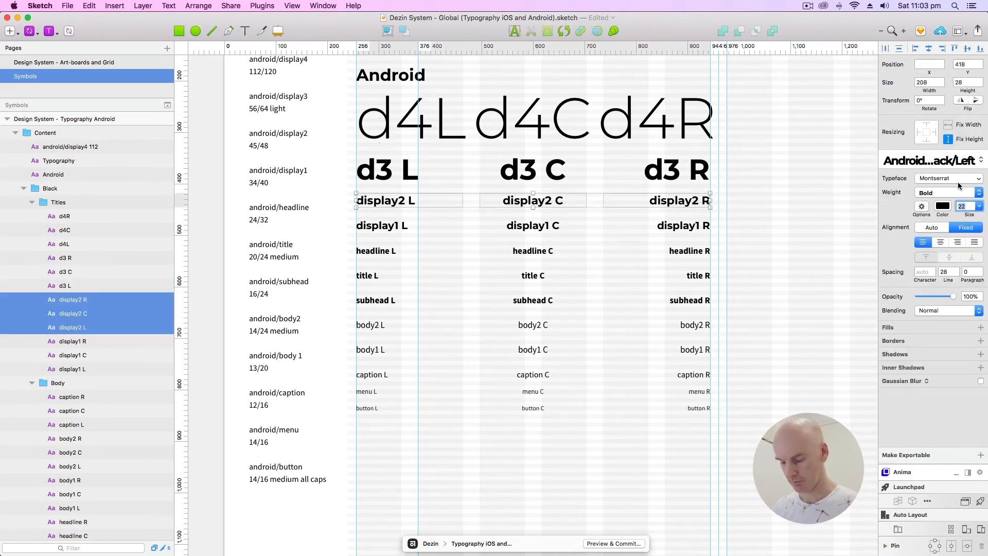
type("45")
key("Tab")
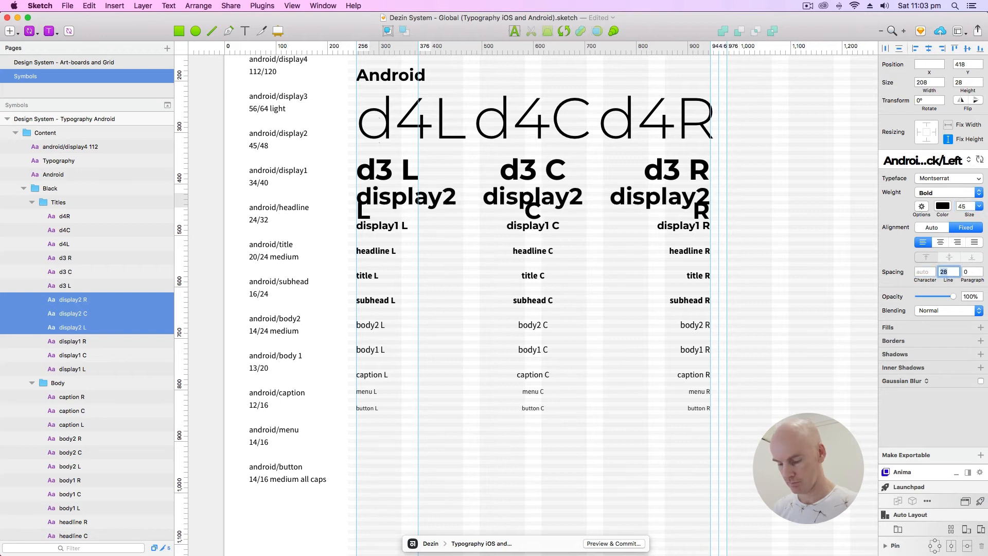
type("48")
key("Return")
Step: Shorten the text of the display2 L layer to "d2 L"
double_click(443, 196)
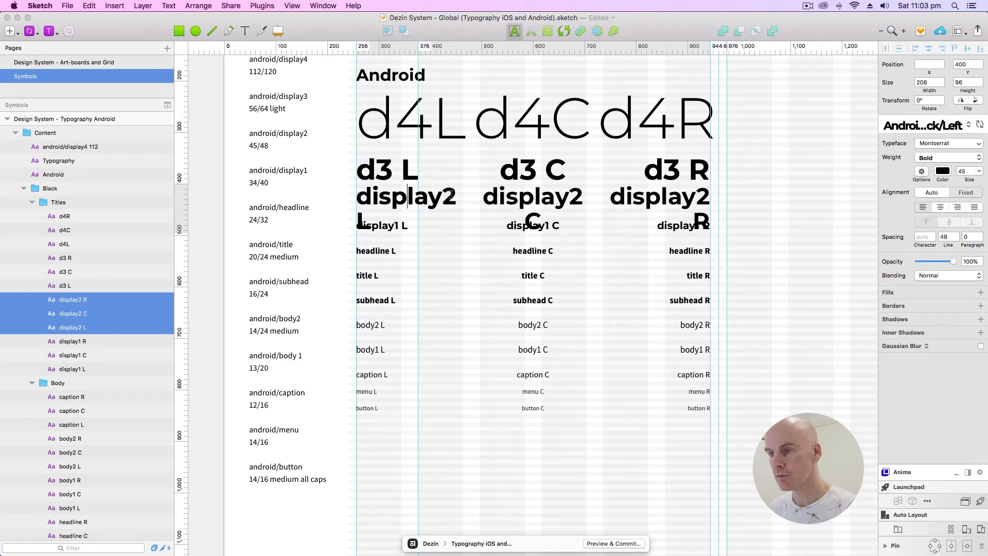
left_click_drag(444, 196, 372, 196)
key("BackSpace")
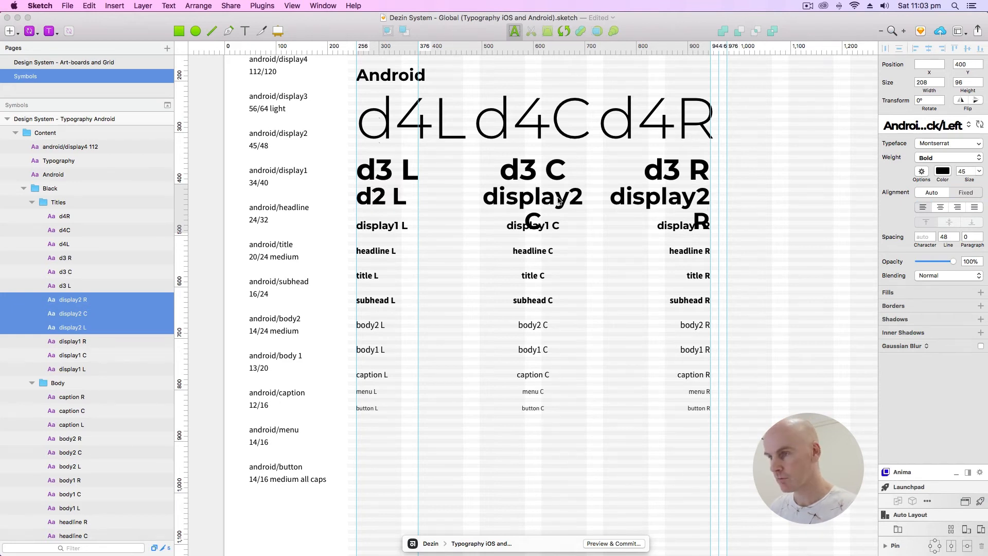
key("Escape")
left_click(750, 239)
Step: Shorten the text of the display2 C layer to "d2 C"
left_click(582, 202)
double_click(557, 202)
left_click(568, 196)
left_click_drag(568, 196, 500, 197)
key("BackSpace")
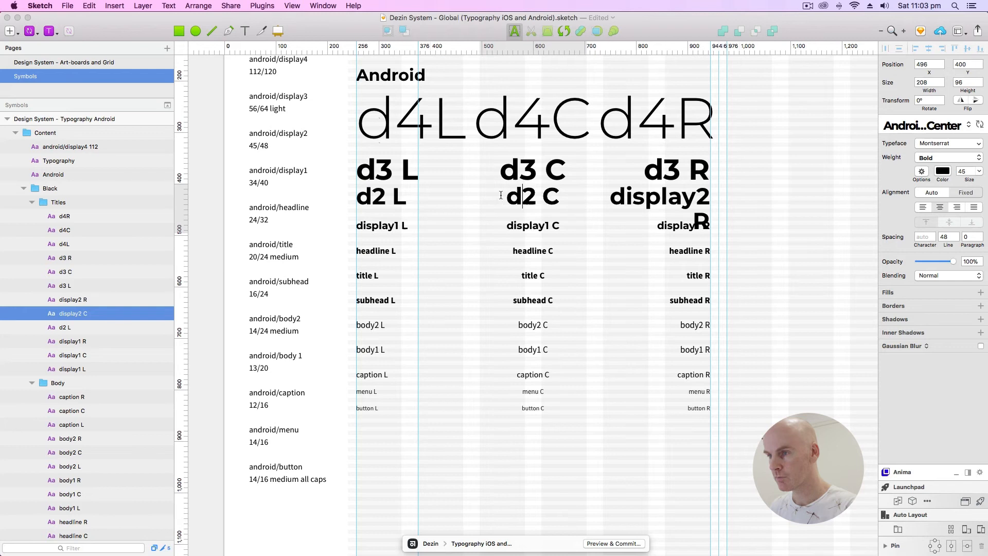
left_click(733, 207)
Step: Shorten the text of the display2 R layer to "d2 R"
left_click(699, 202)
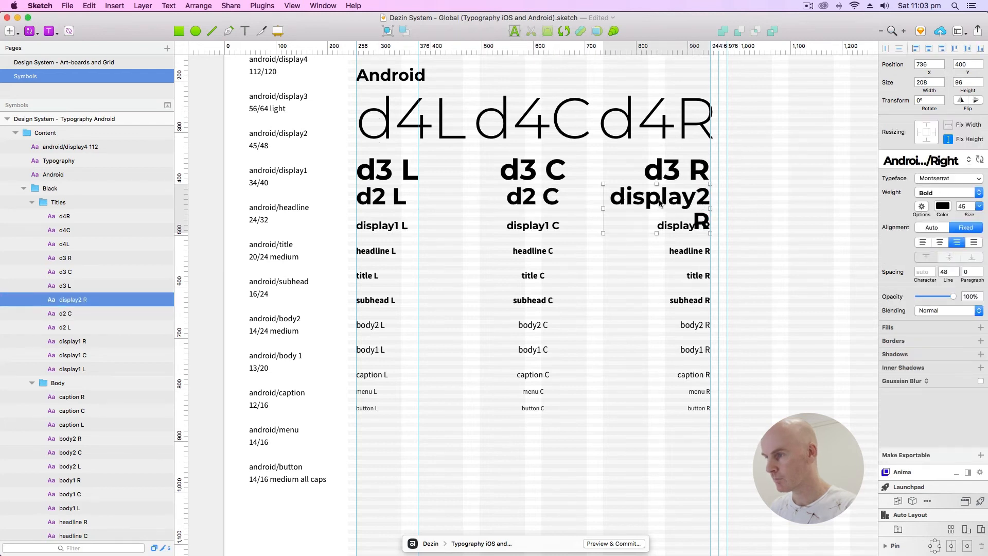
double_click(659, 201)
left_click(697, 200)
left_click_drag(697, 199, 626, 199)
key("BackSpace")
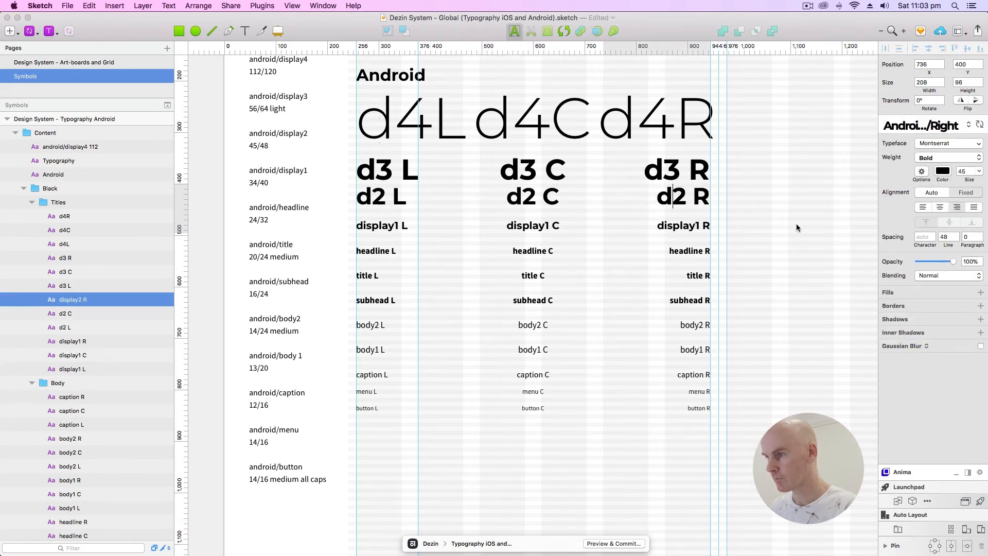
left_click(798, 219)
Step: Move the d2 row and all text rows below it down together, clear of the d3 row
left_click_drag(771, 396, 376, 202)
left_click_drag(773, 434, 374, 199)
key("shift+Down")
key("shift+Down")
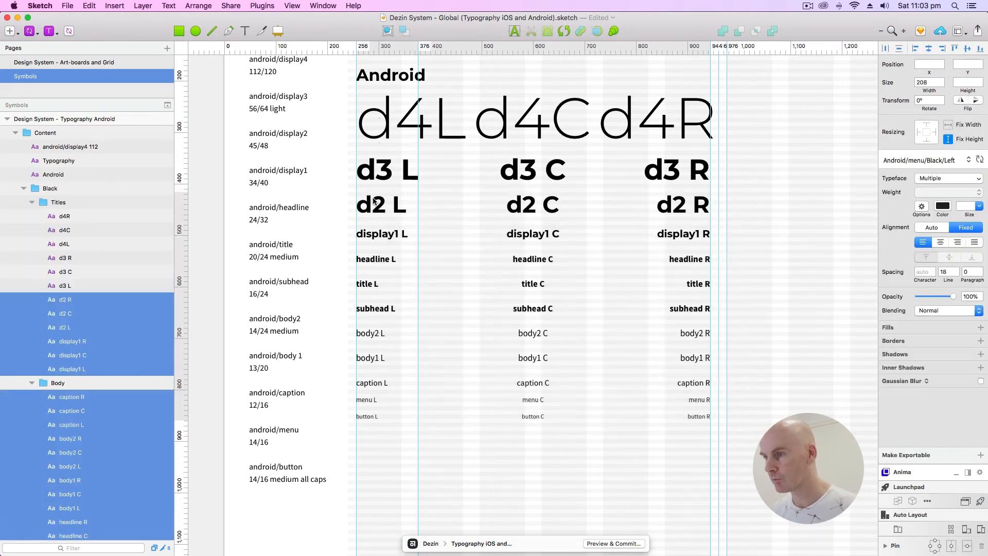
left_click(768, 282)
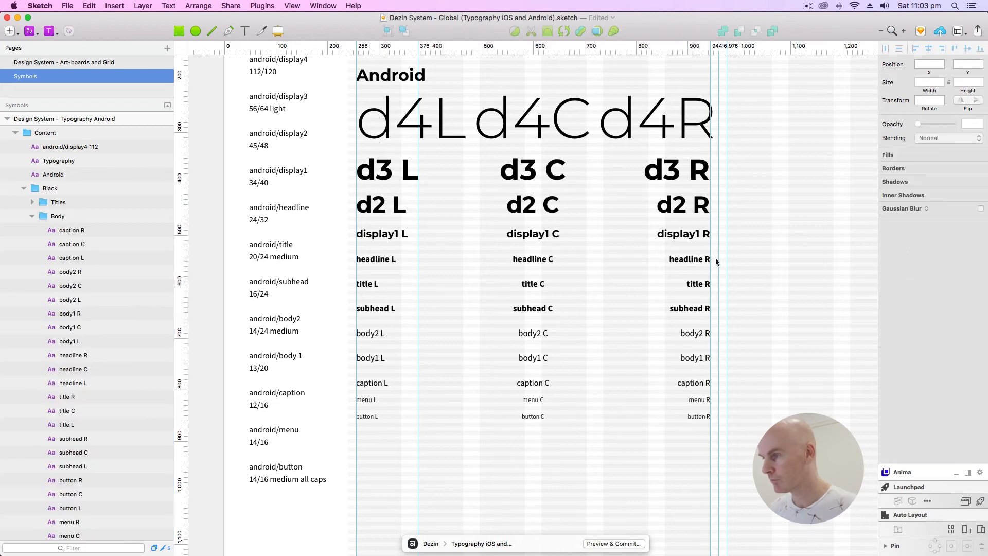
Step: Move the headline row and all rows beneath it down together to leave more room under the display1 row
left_click_drag(754, 460, 368, 253)
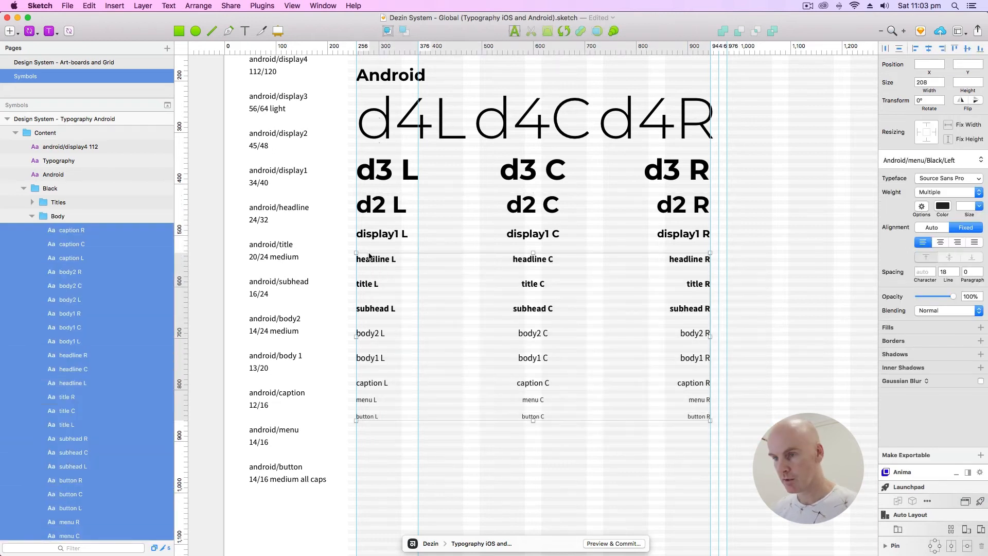
key("shift+Down")
key("shift+Down")
left_click(776, 258)
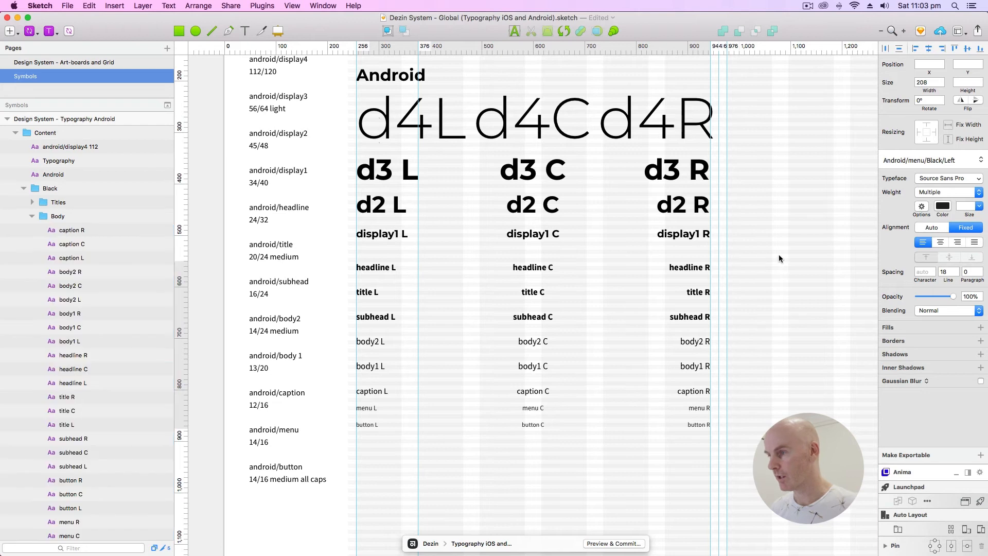
Step: Set the display1 L, C and R layers to font size 34 with line spacing 40
left_click(684, 232)
left_click_drag(754, 237, 395, 233)
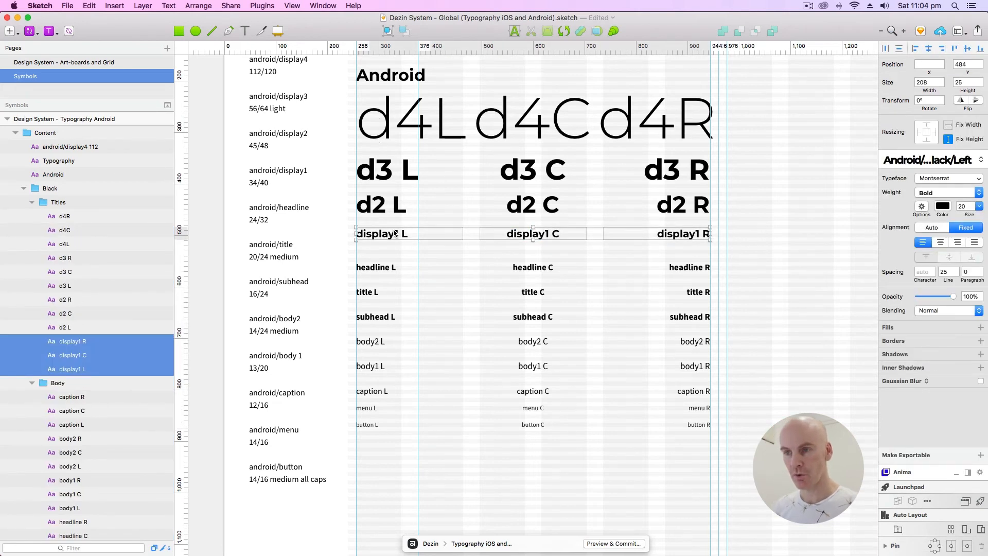
left_click(965, 206)
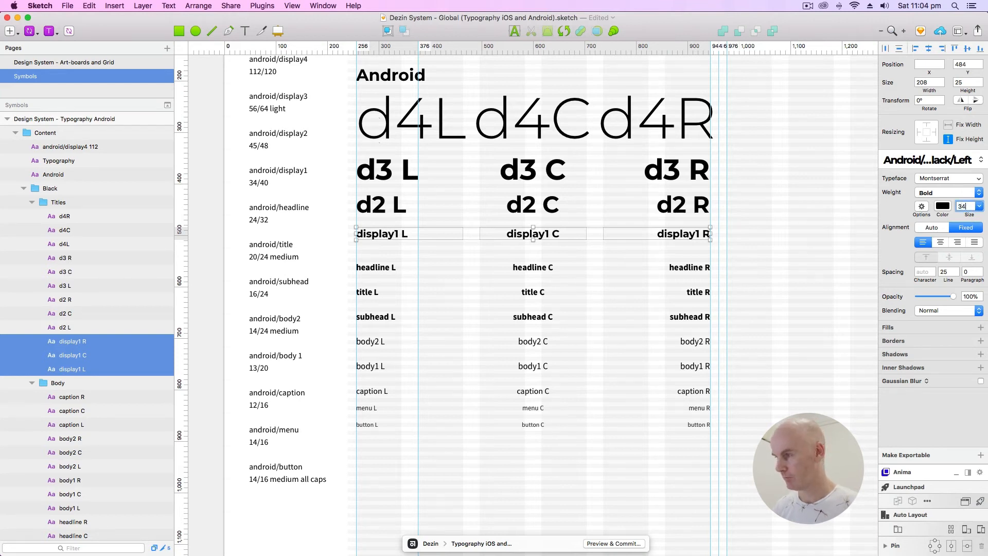
key("Tab")
key("Tab")
key("Tab")
type("40")
key("Return")
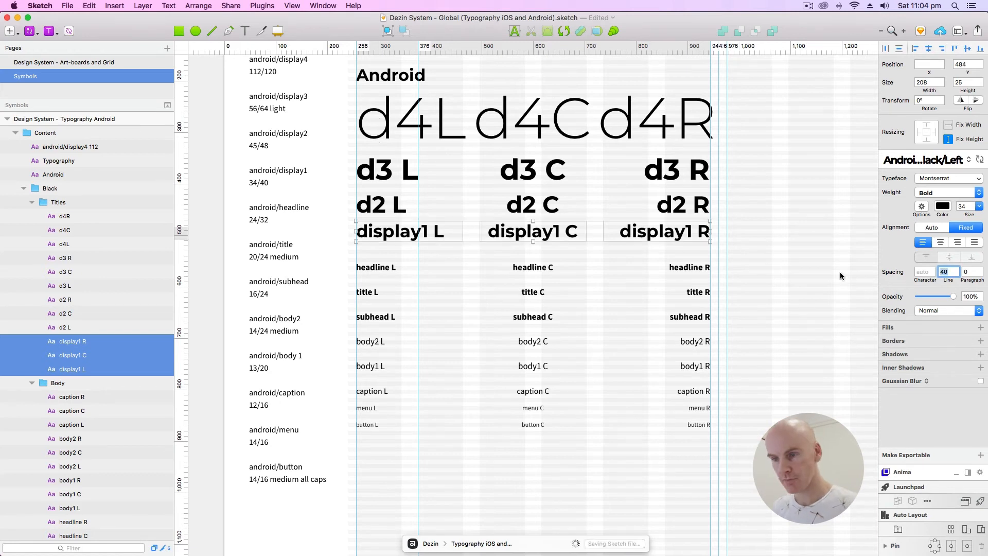
left_click(840, 272)
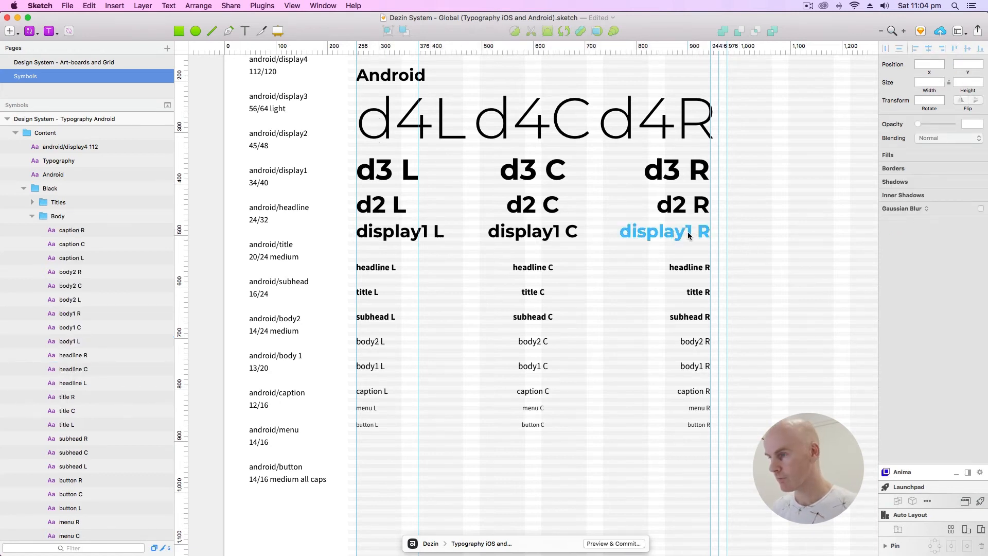
Step: Move the display1 L, C and R layers down together to Y position 488
left_click(663, 232)
left_click(530, 237, "shift")
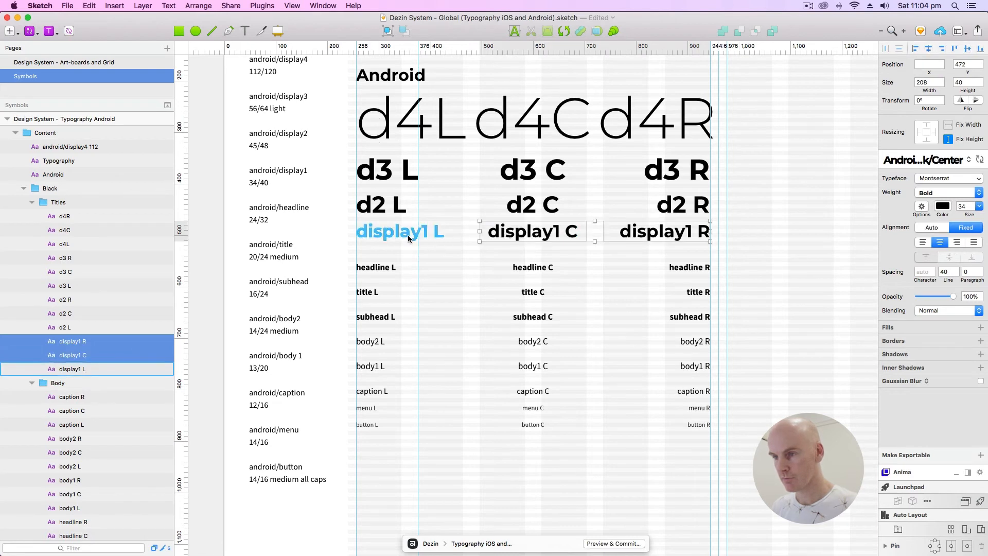
left_click(408, 236, "shift")
left_click_drag(408, 236, 409, 239)
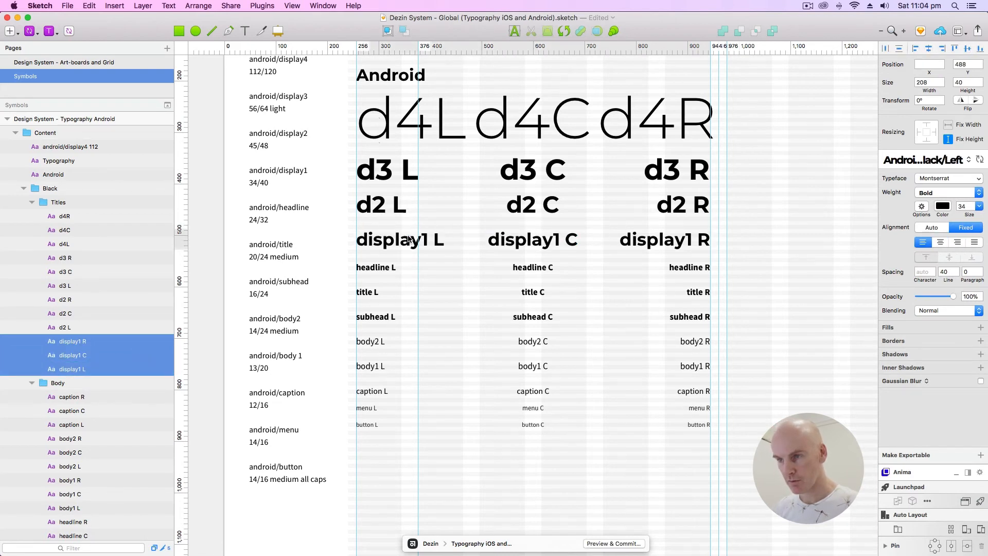
left_click(791, 288)
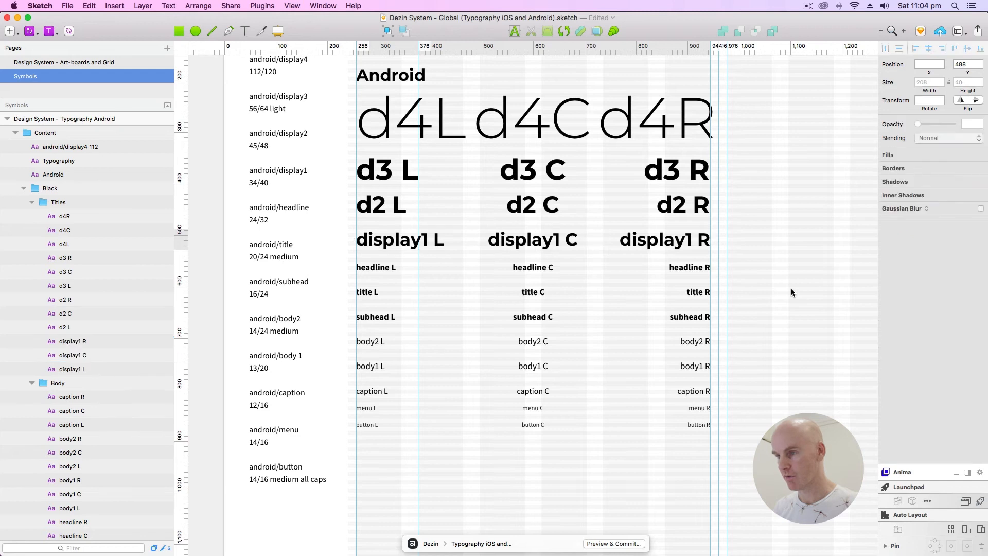
Step: Select the headline L, C and R layers together and open their font size for editing
scroll(772, 277, "down", 3)
left_click_drag(695, 398, 360, 190)
left_click(364, 192)
left_click_drag(735, 196, 368, 196)
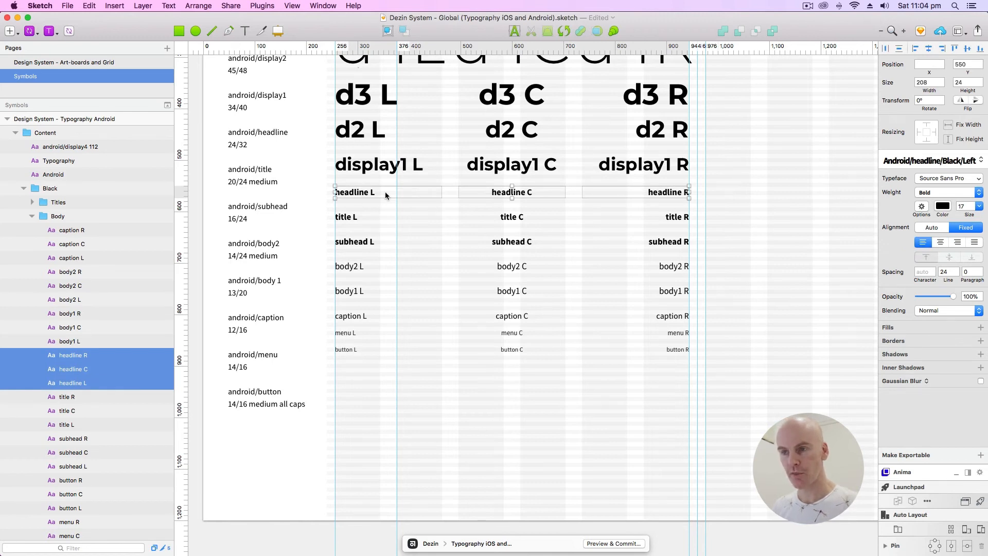
left_click(961, 206)
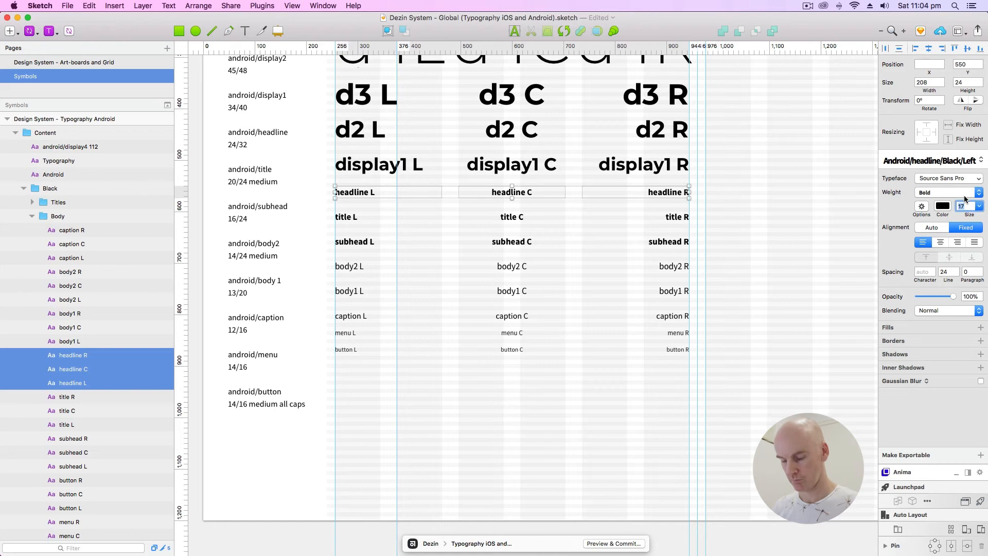
Step: Set the font size of the three selected headline text layers to 24
type("24")
key("Tab")
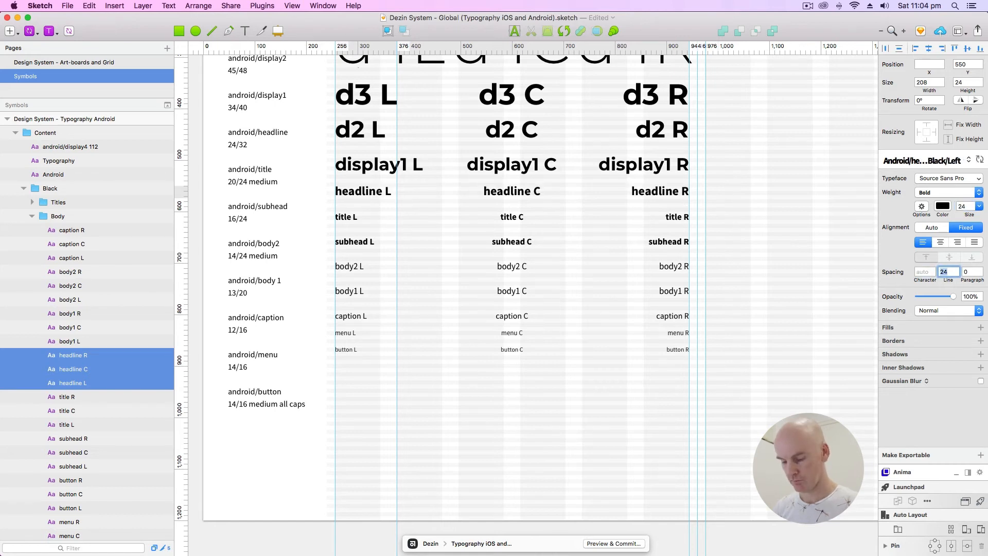
left_click(751, 193)
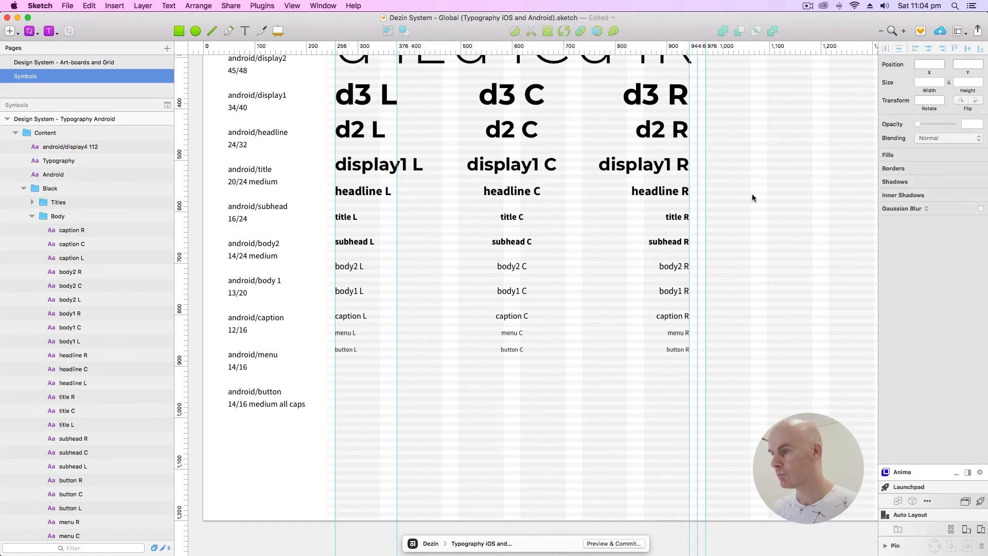
Step: Set the font size of the title L, title C and title R text layers to 20
left_click_drag(455, 208, 335, 210)
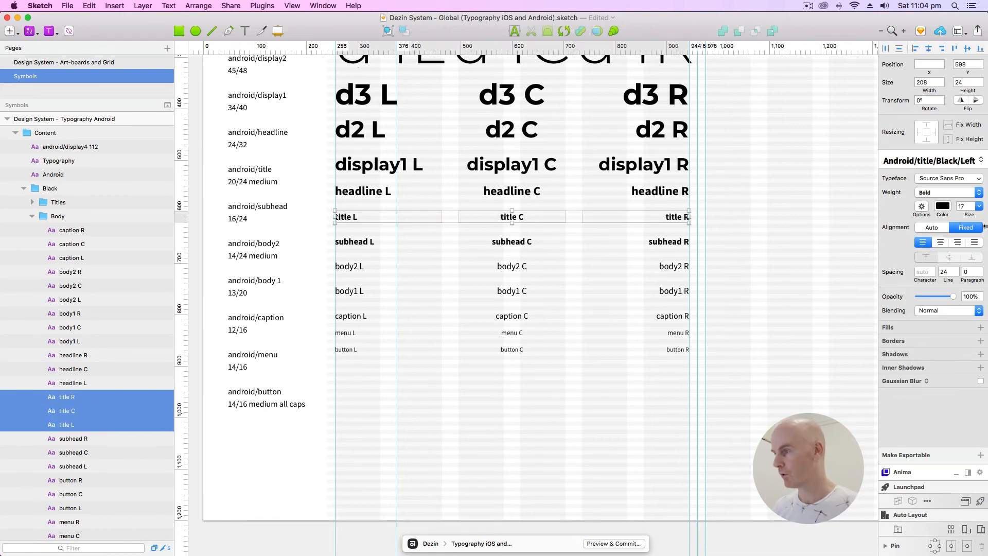
left_click(965, 206)
key("Return")
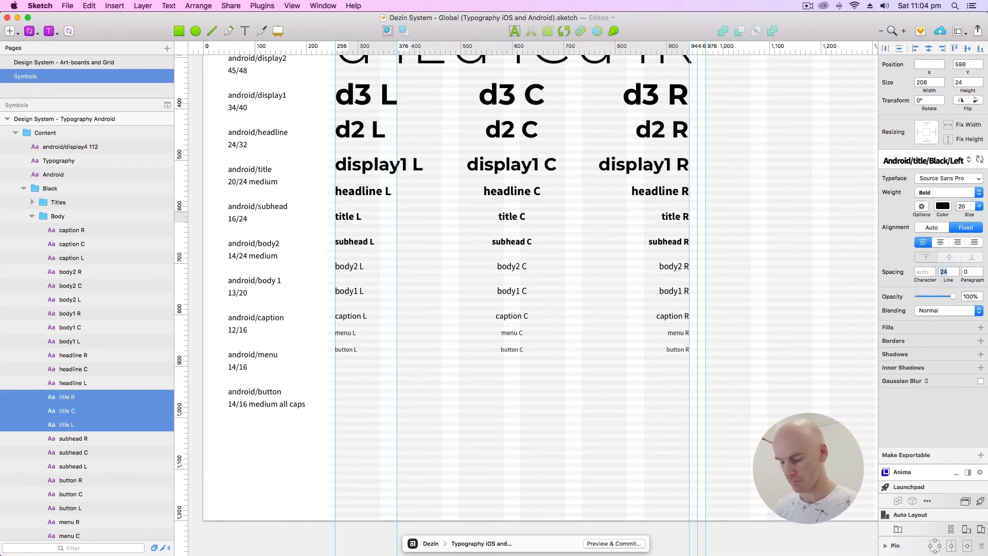
Step: Set the font size of the left, centre and right subhead text layers to 16
left_click_drag(761, 242, 352, 245)
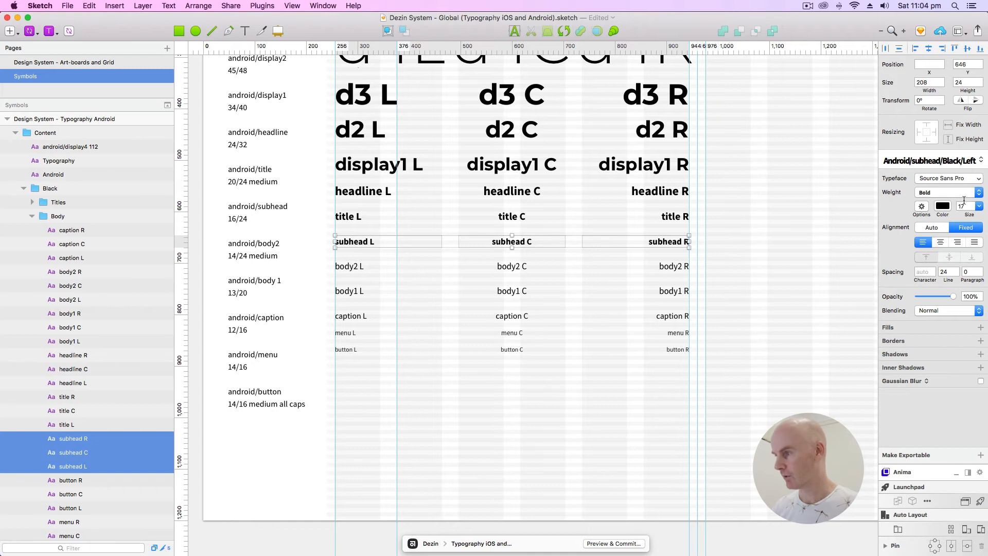
left_click(965, 205)
type("16")
key("Return")
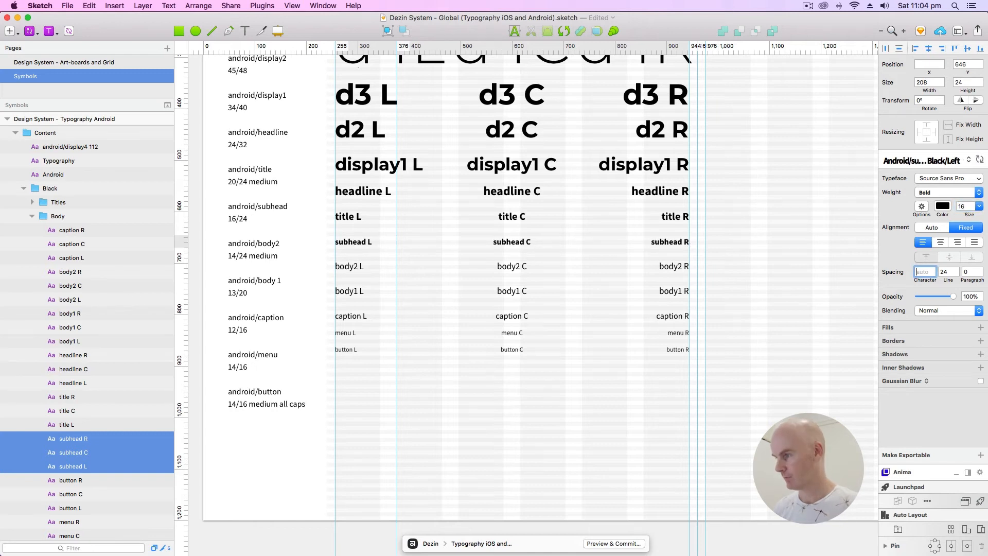
Step: Give the three body2 text layers a font size of 14 and a line height of 24
left_click_drag(776, 269, 358, 271)
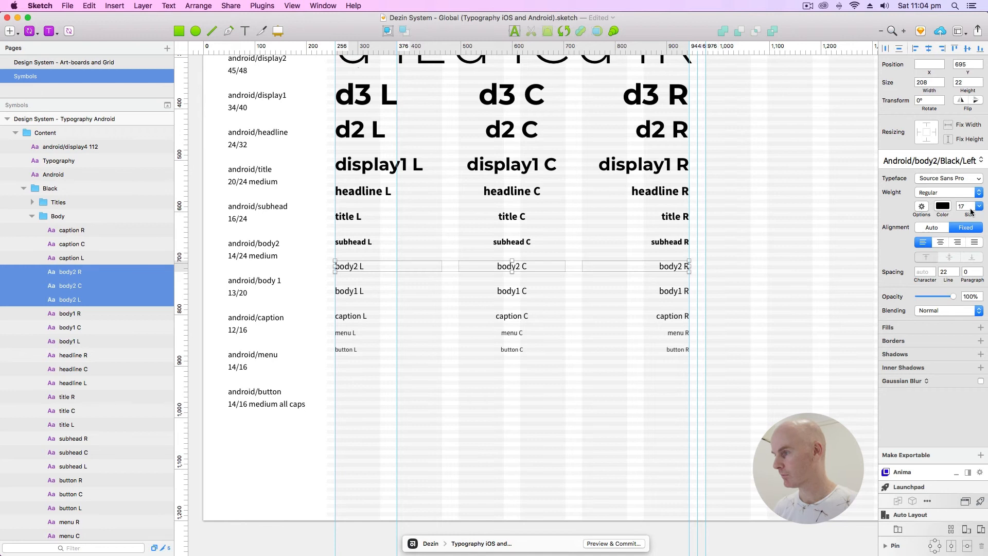
left_click(969, 206)
key("Tab")
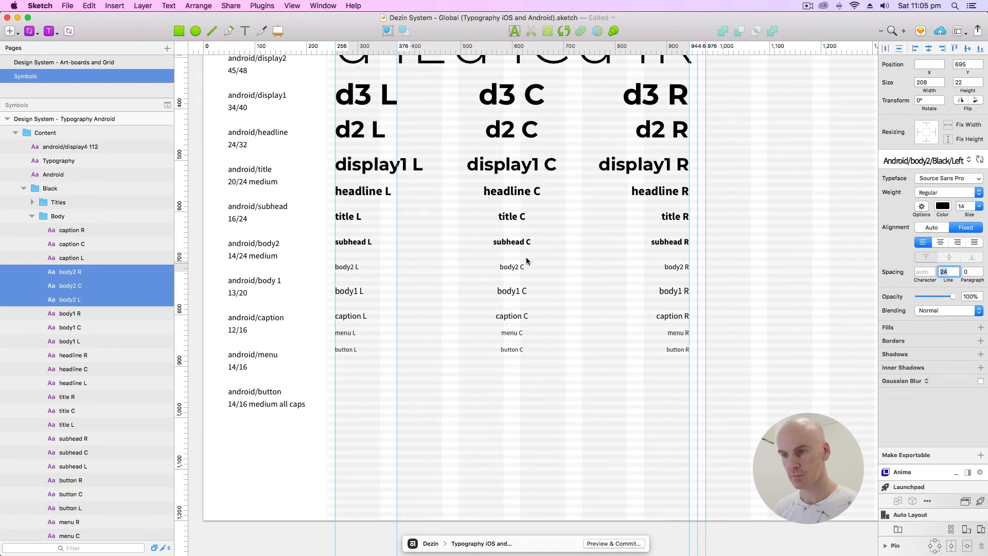
left_click(730, 270)
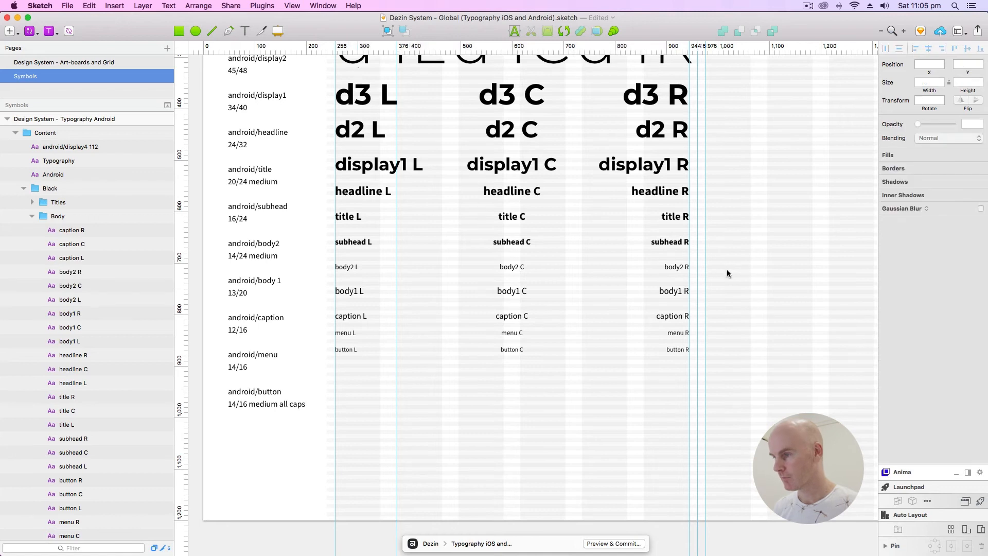
left_click(673, 269)
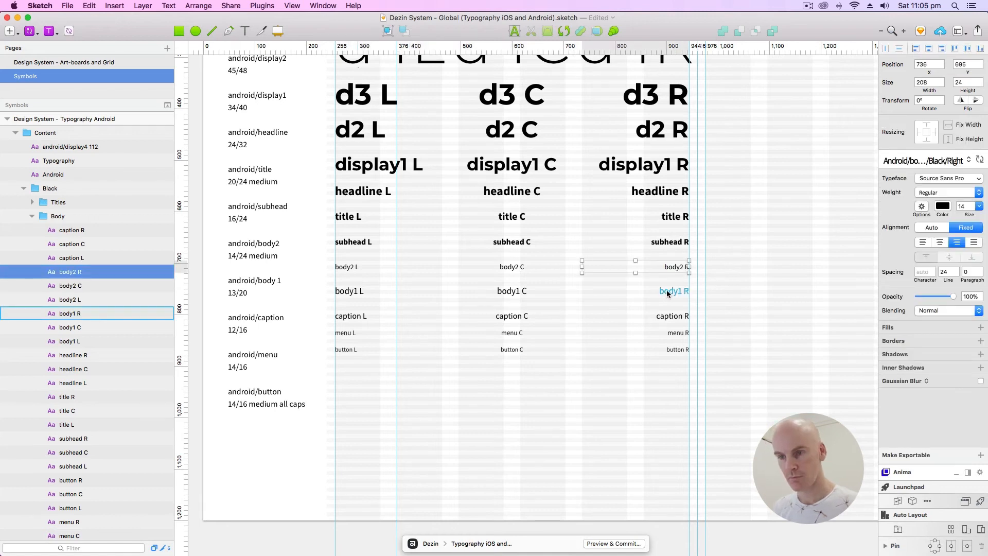
Step: Give the three body1 text layers a font size of 13 and a line height of 20
left_click(667, 292)
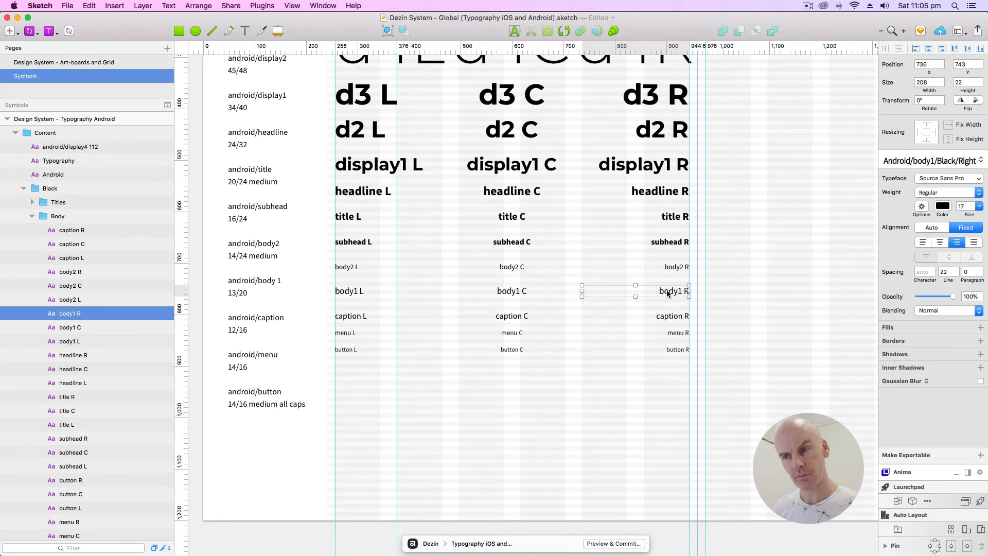
left_click_drag(738, 289, 330, 290)
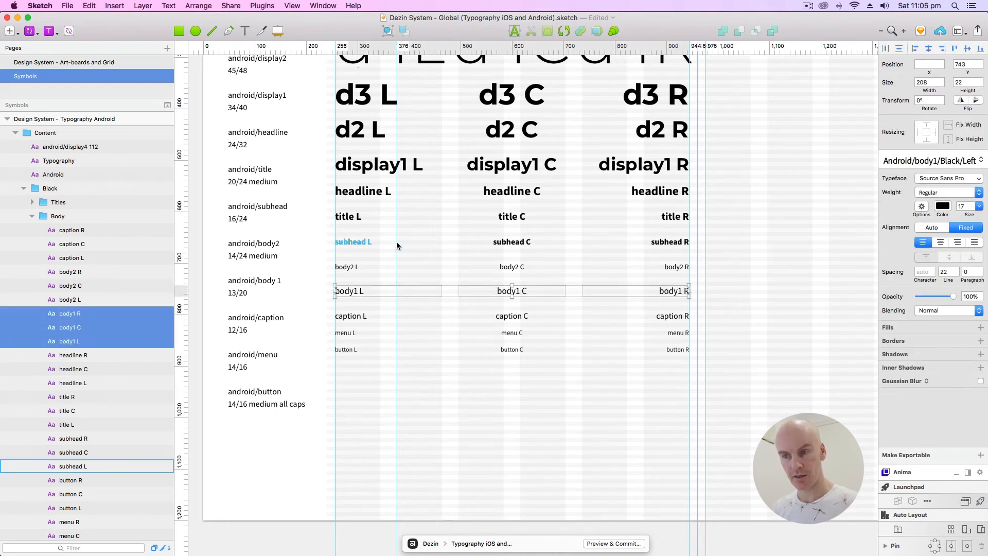
left_click(961, 205)
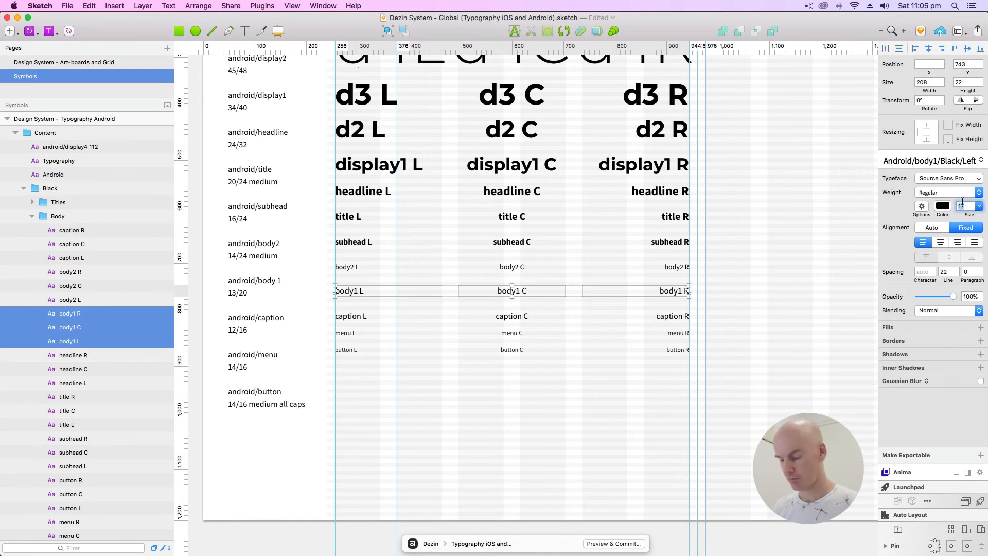
type("13")
key("Tab")
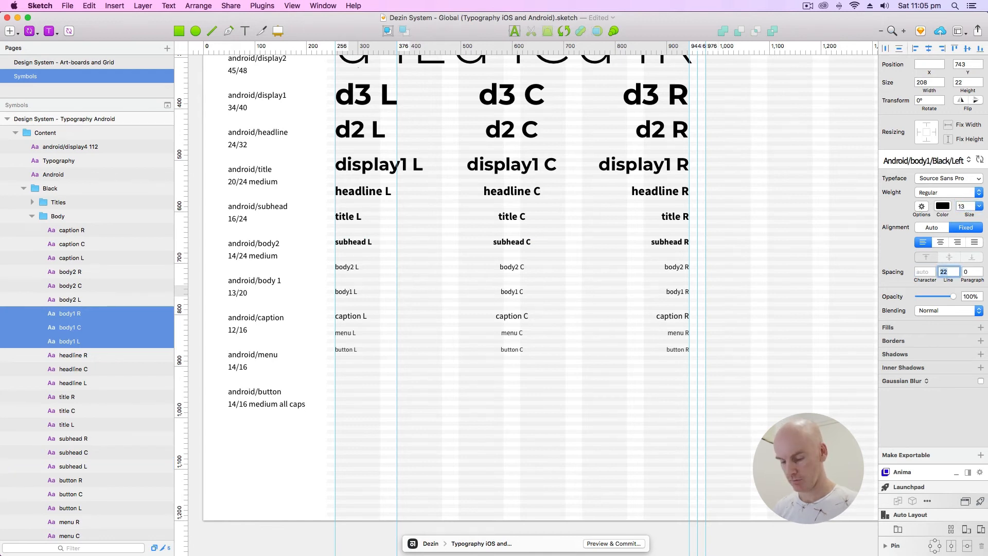
left_click(776, 241)
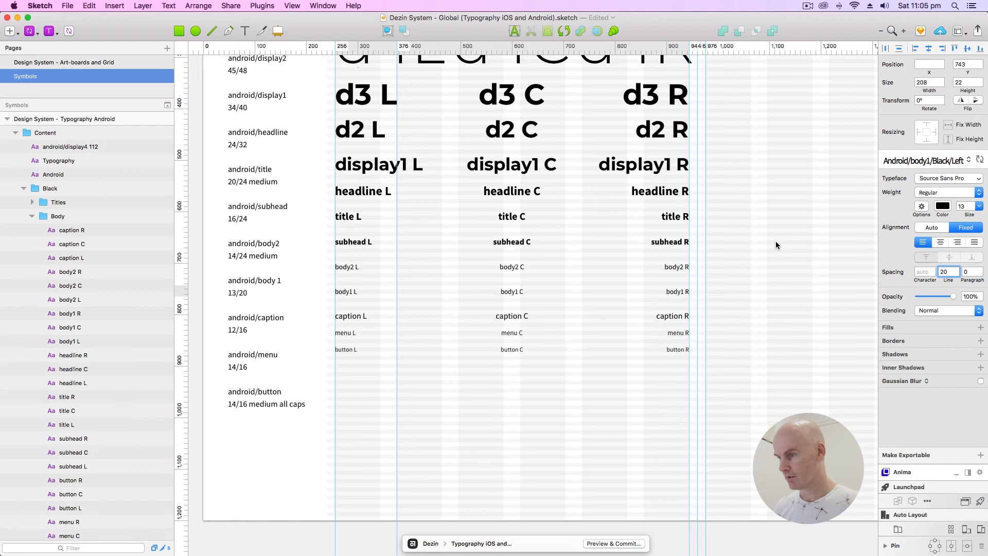
Step: Give the three caption text layers a font size of 12 and a line height of 16
left_click(679, 268)
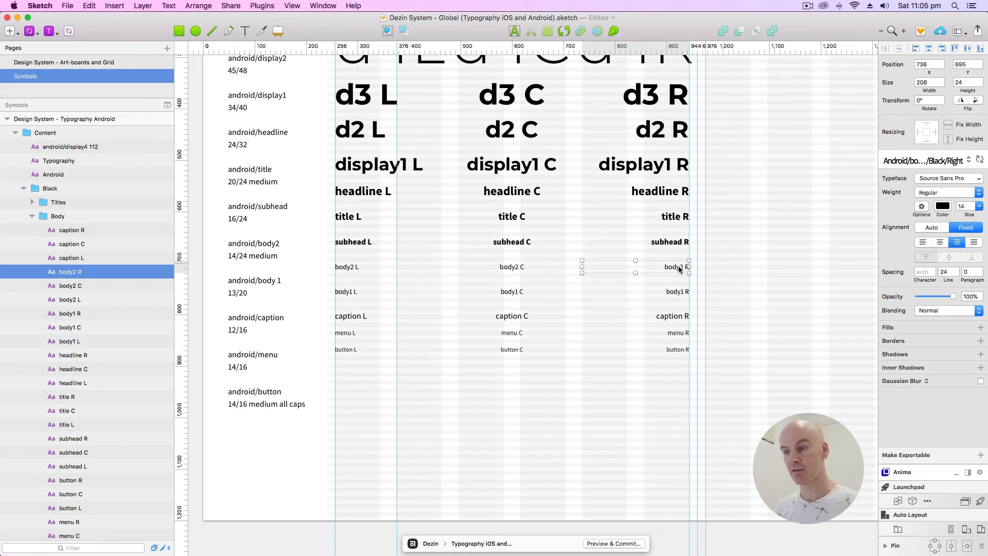
left_click(749, 277)
left_click(682, 316)
left_click_drag(726, 321, 332, 319)
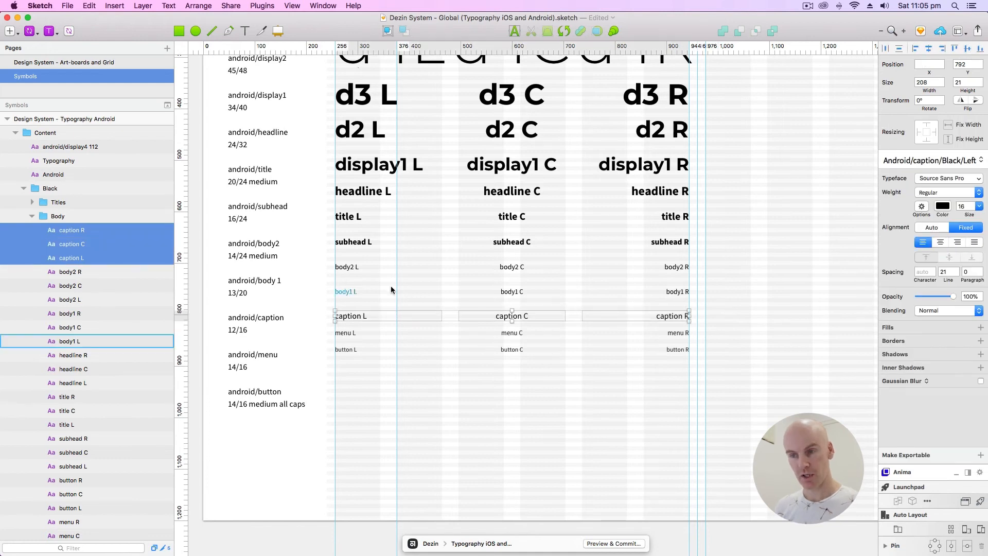
left_click(966, 207)
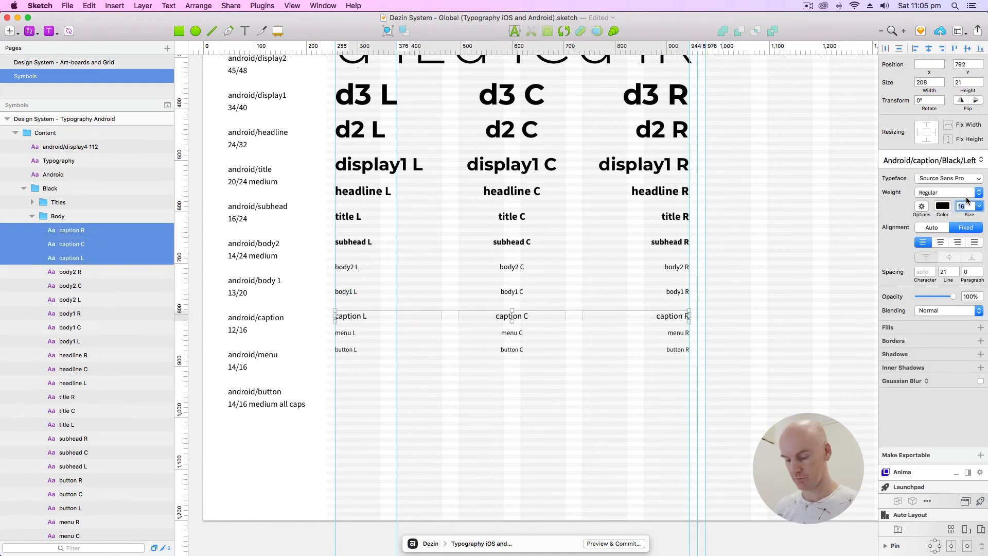
type("12")
key("Tab")
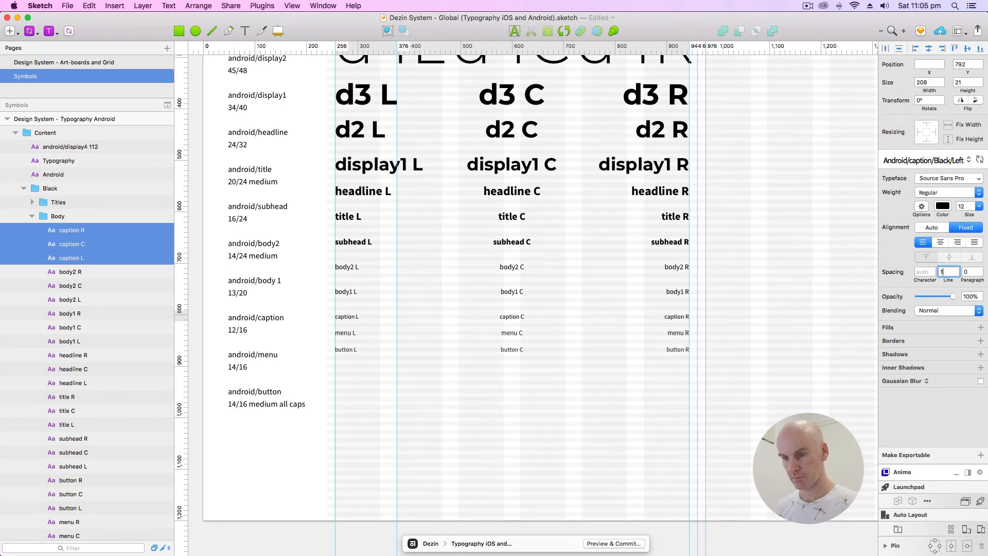
type("16")
left_click(740, 319)
Step: Give the three menu text layers a font size of 14 and a line height of 16
left_click_drag(702, 336, 350, 328)
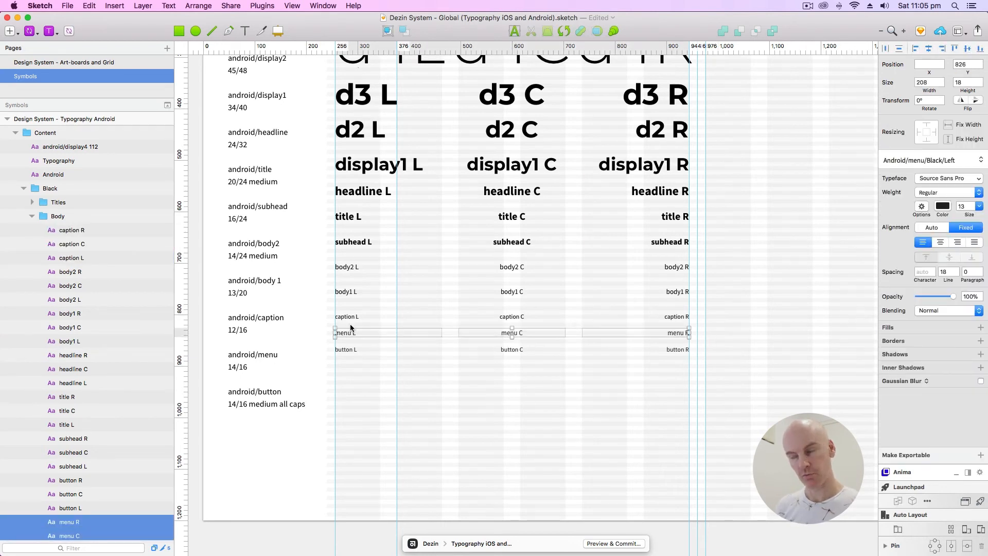
left_click(964, 205)
type("14")
key("Tab")
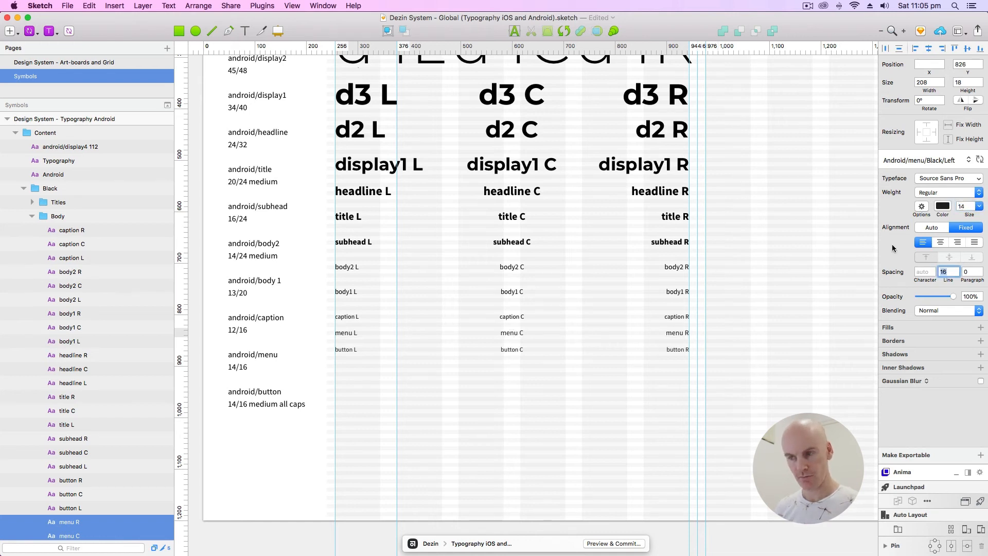
left_click(718, 380)
Step: Set the font size of the button L, button C and button R text layers to 14
left_click_drag(762, 368, 335, 351)
left_click(965, 206)
type("14")
key("Tab")
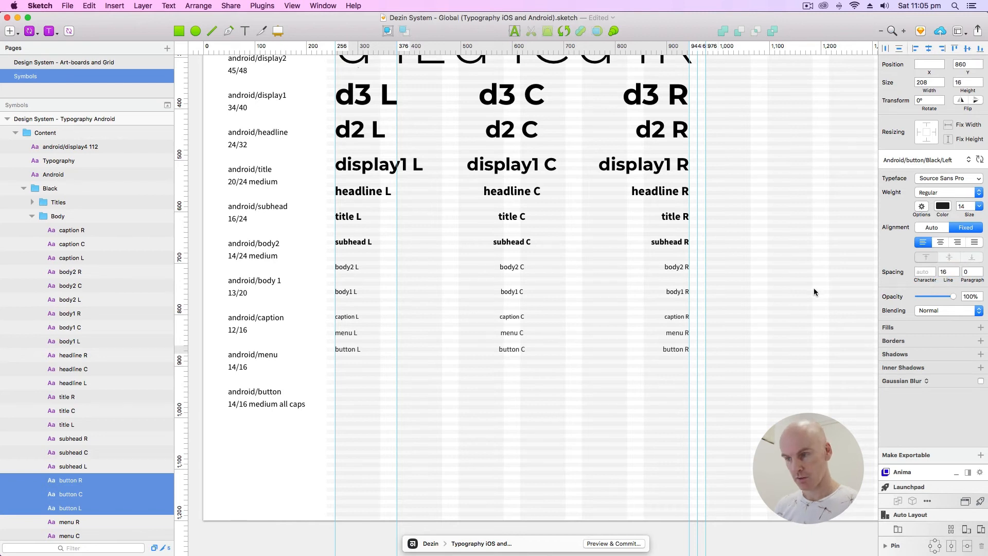
left_click(394, 359)
Step: Review the Android text samples against the size and weight list beside them, including the d3 L style
scroll(400, 357, "up", 3)
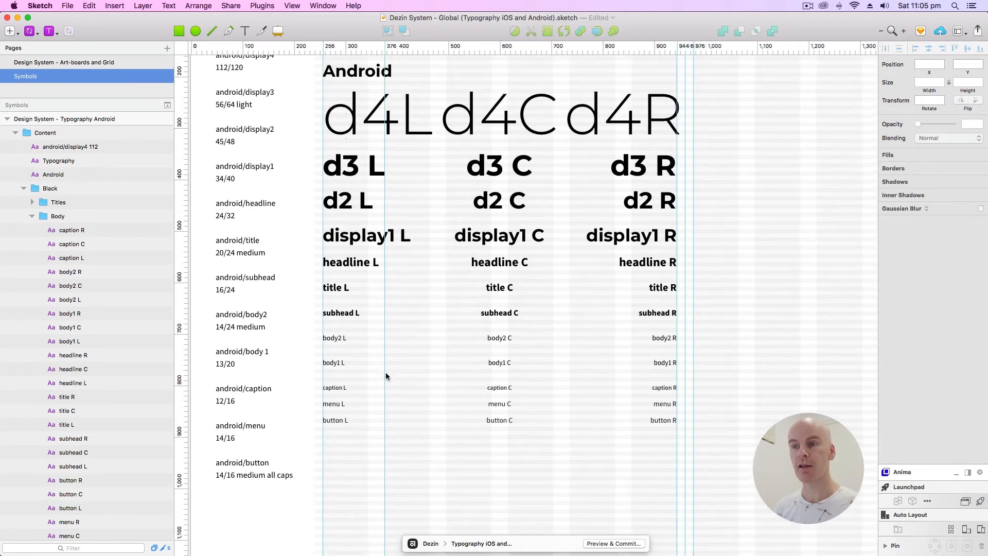
scroll(266, 90, "up", 2)
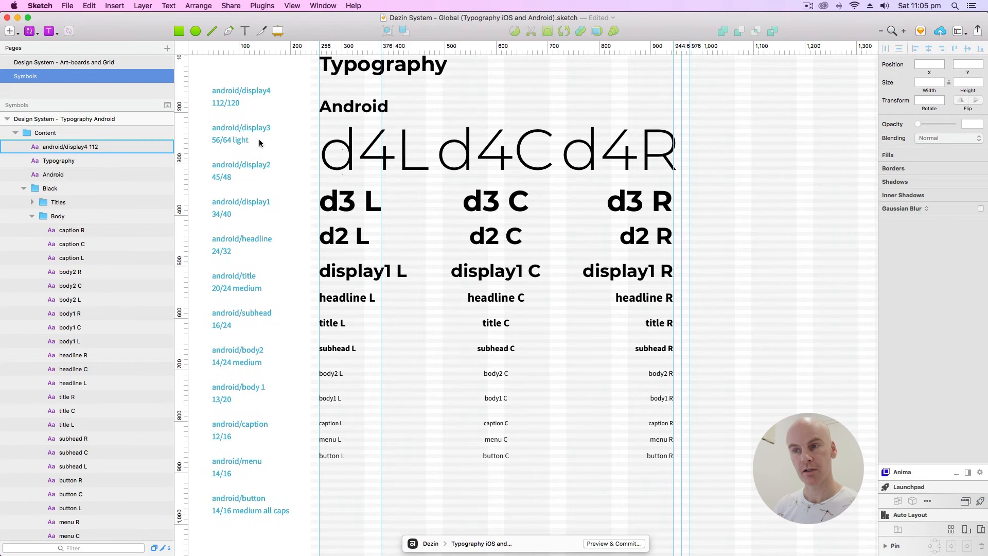
left_click(354, 202)
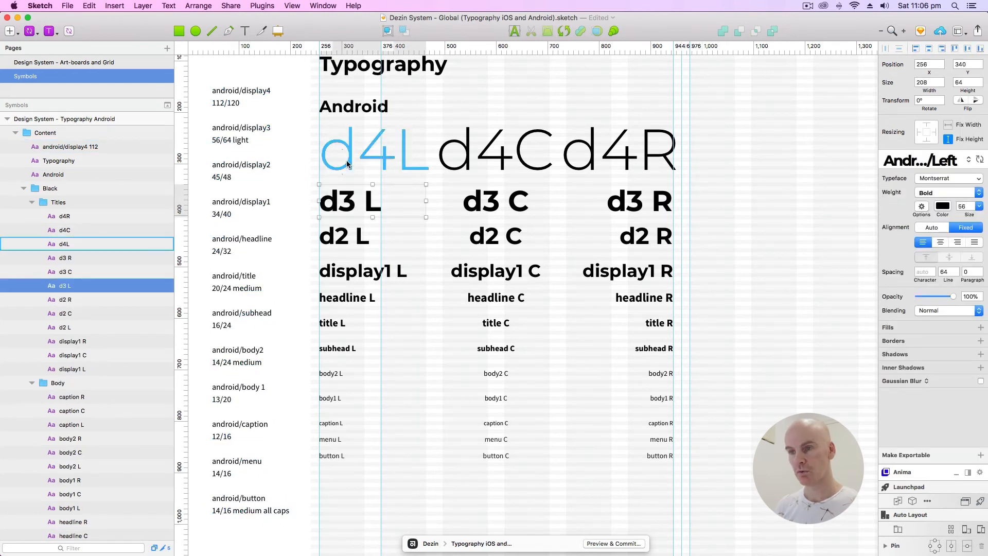
left_click(763, 165)
mouse_move(700, 172)
left_mouse_down()
mouse_move(392, 162)
mouse_move(715, 161)
left_mouse_up()
scroll(740, 229, "down", 3)
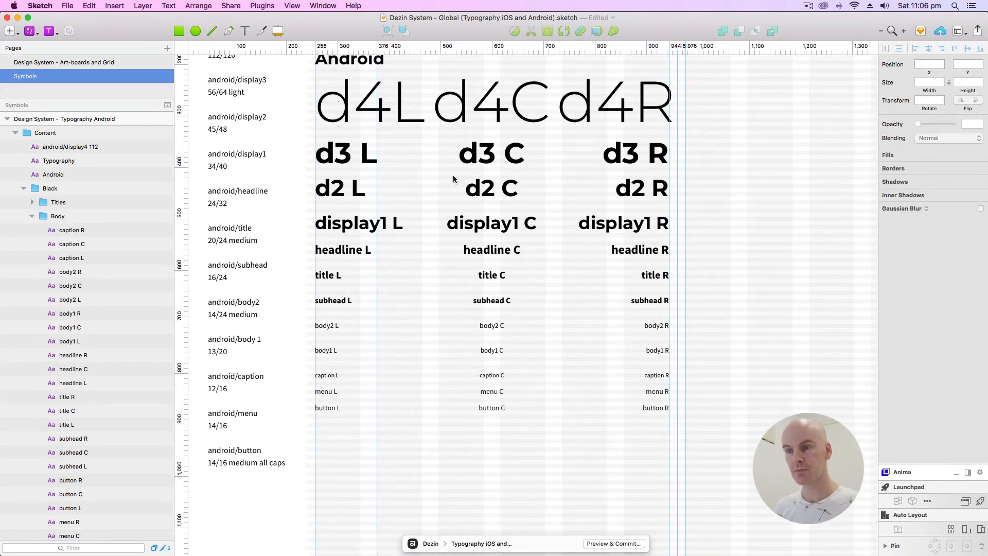
scroll(729, 259, "up", 2)
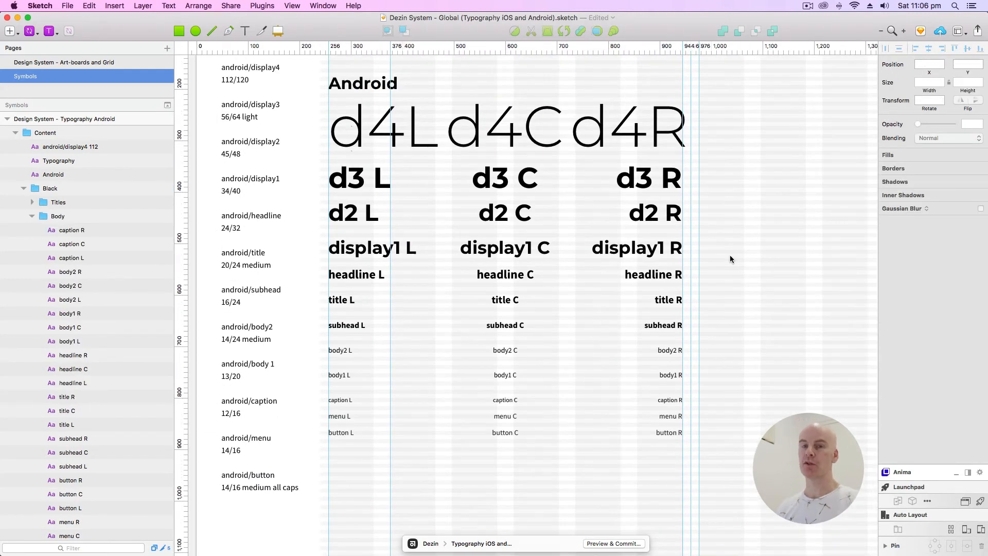
scroll(730, 259, "down", 1)
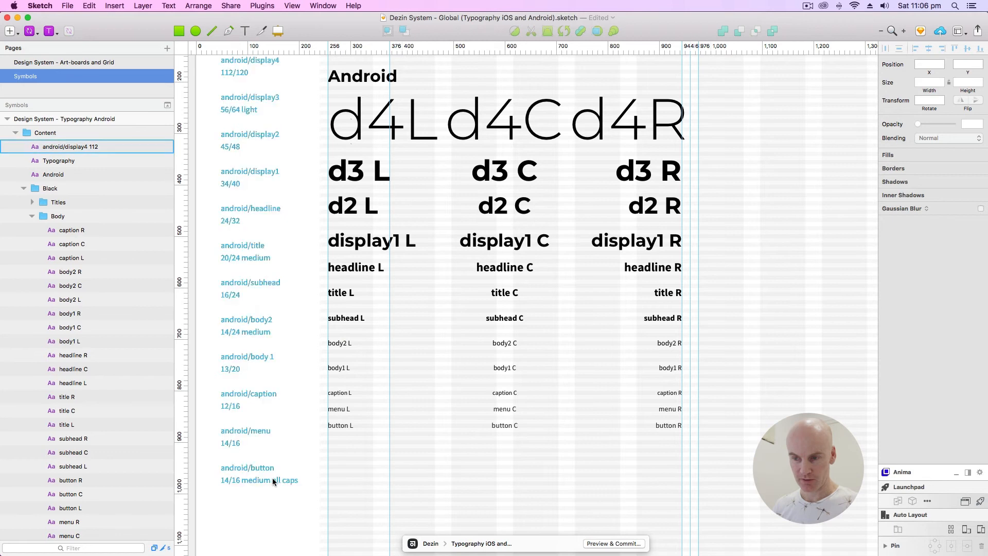
Step: Change the font weight of the three button text layers to Semibold
left_click_drag(773, 443, 331, 423)
left_click(936, 191)
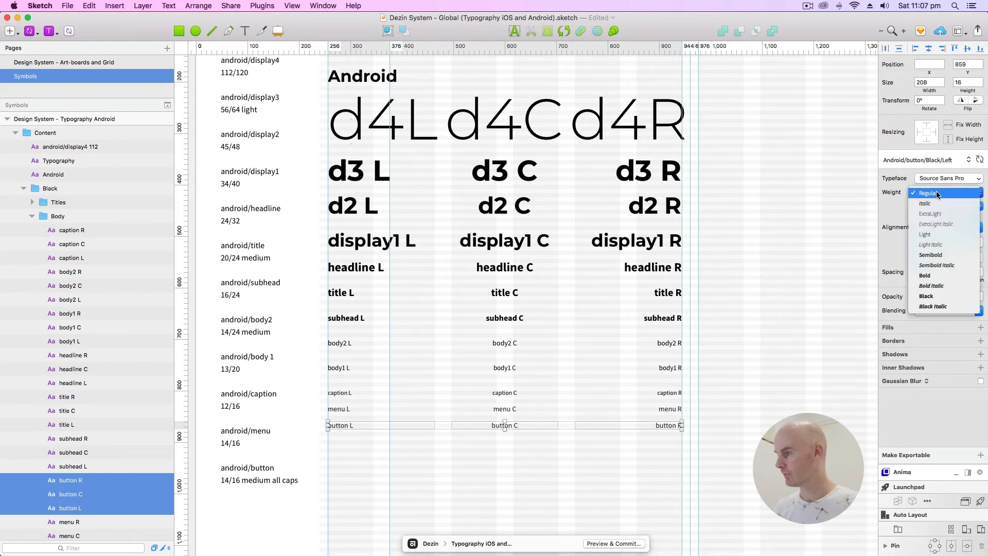
left_click(935, 254)
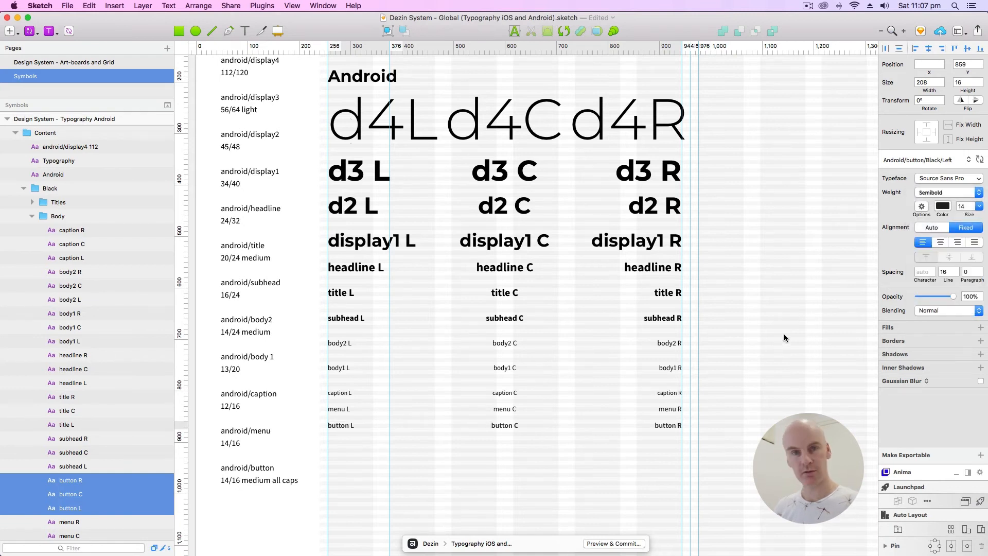
left_click(783, 320)
Step: Change the font weight of the three body2 text layers to Semibold
scroll(772, 315, "up", 2)
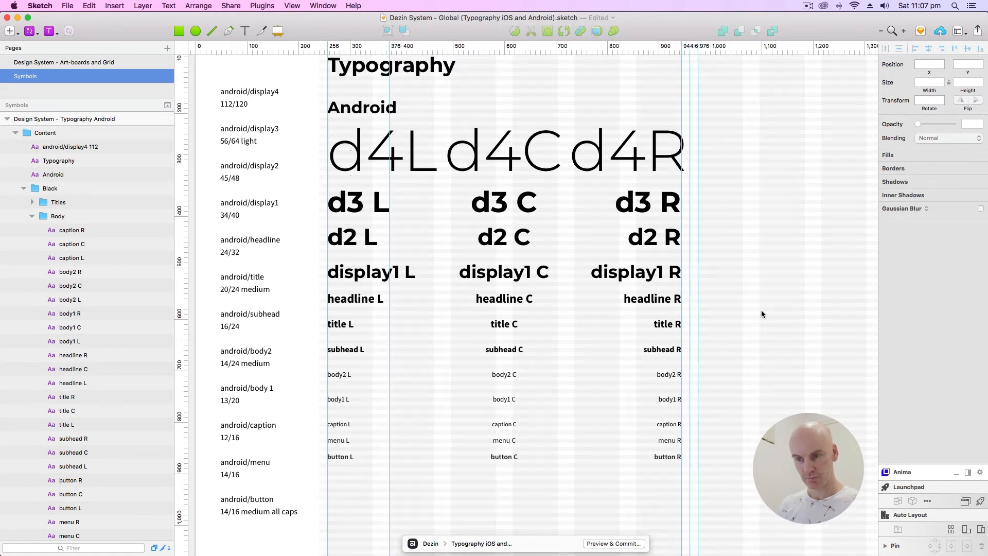
left_click(362, 374)
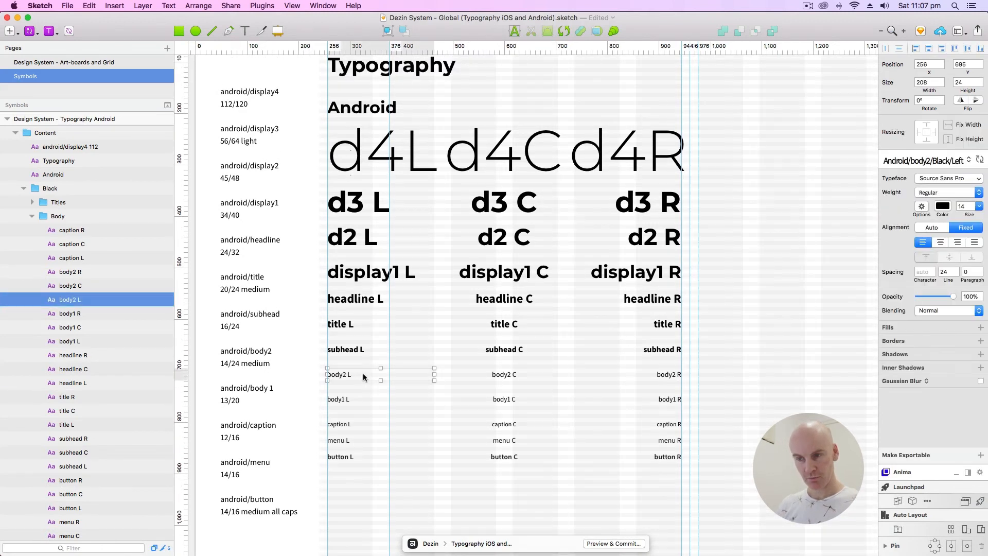
left_click_drag(705, 369, 324, 381)
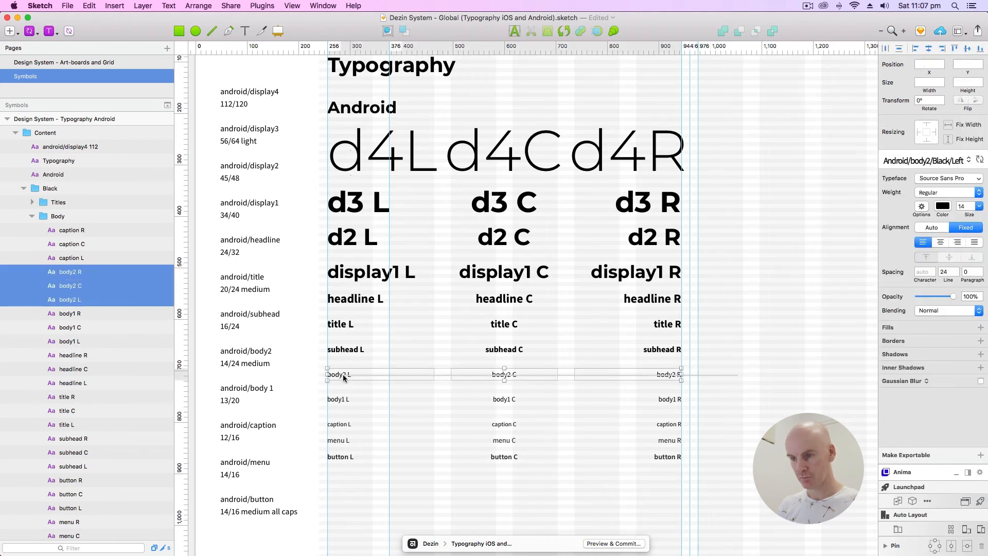
left_click(942, 192)
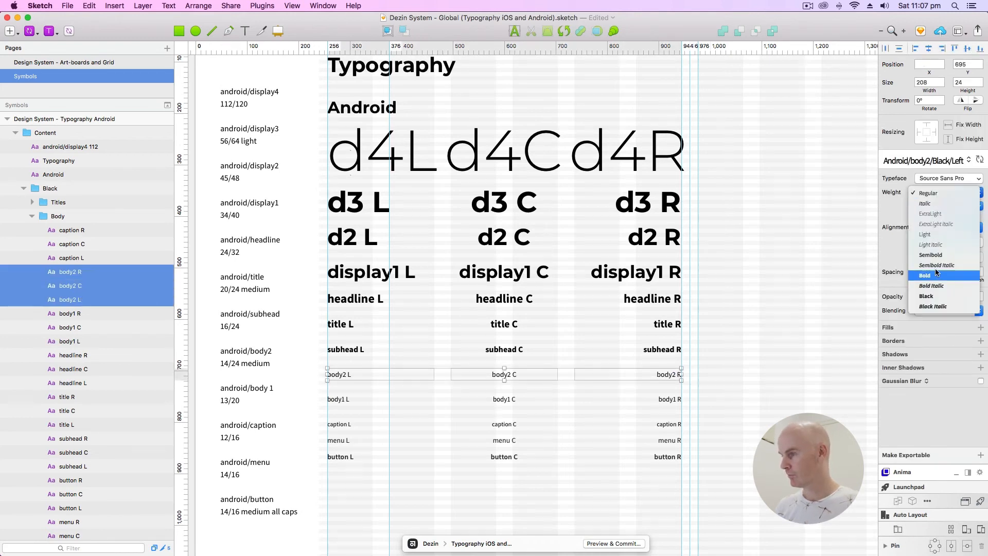
left_click(940, 255)
left_click(792, 316)
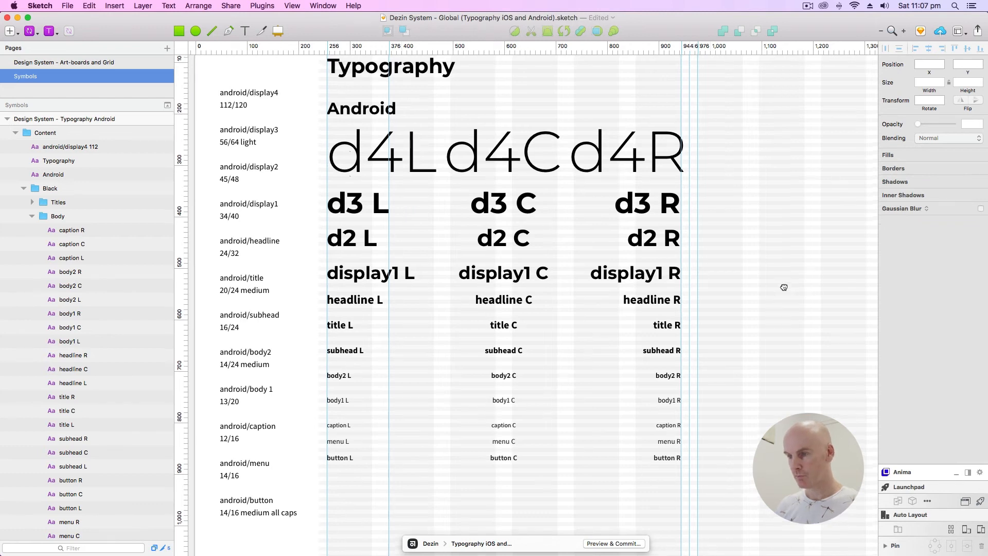
Step: Move all the headline to button text layers up beside the d4 to display1 samples on the Android typography artboard
scroll(770, 301, "up", 2)
scroll(770, 301, "right", 2)
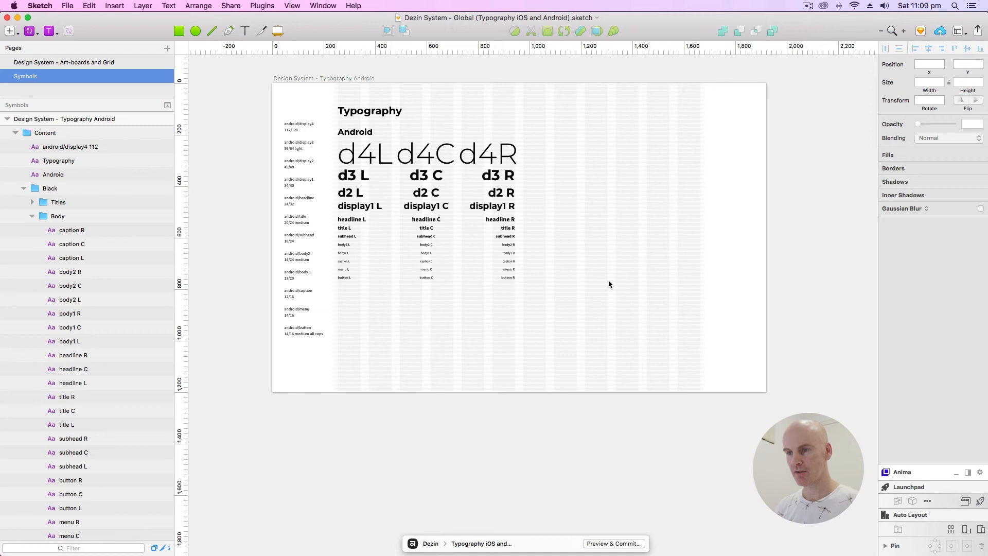
left_click(363, 220)
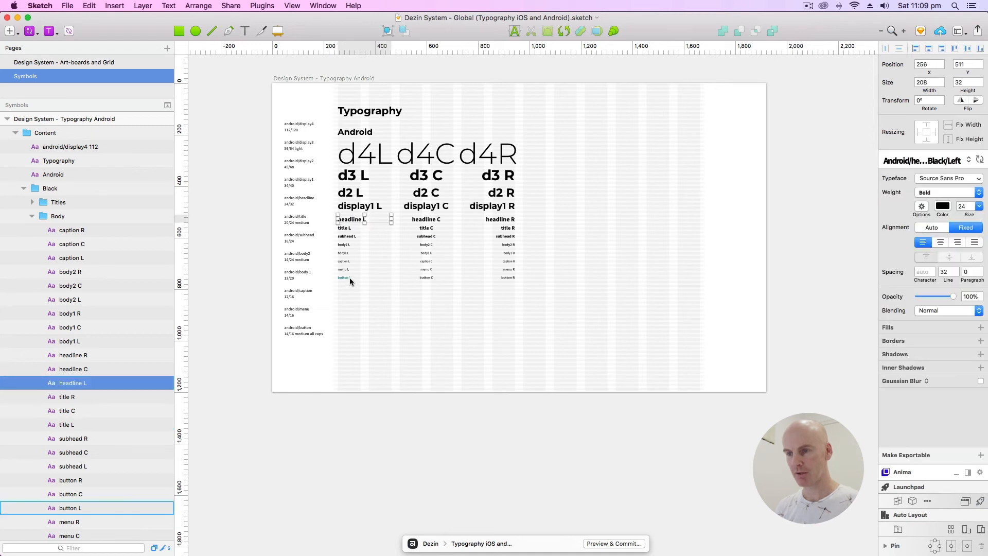
left_click(350, 277)
left_click_drag(595, 303, 534, 150)
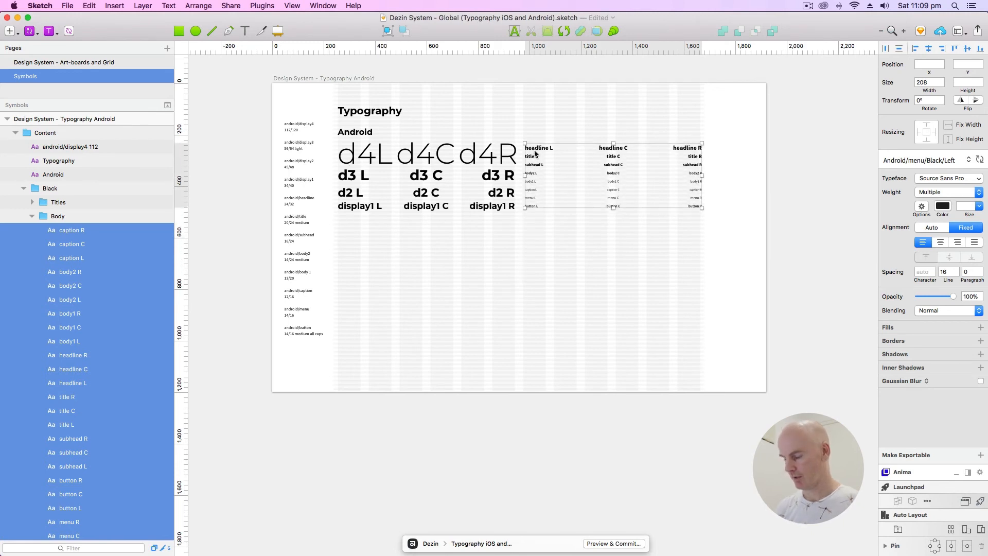
Step: Nudge the moved headline-to-button text block until its left edge lines up with the guide at 976
key("super+2")
scroll(534, 149, "left", 4)
scroll(534, 150, "down", 2)
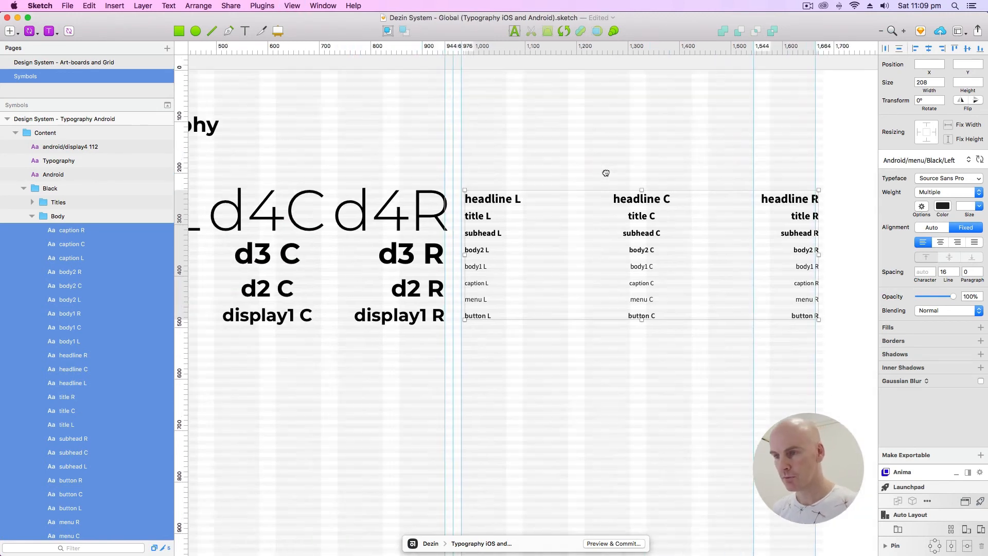
key("super+plus")
left_click_drag(512, 192, 757, 221)
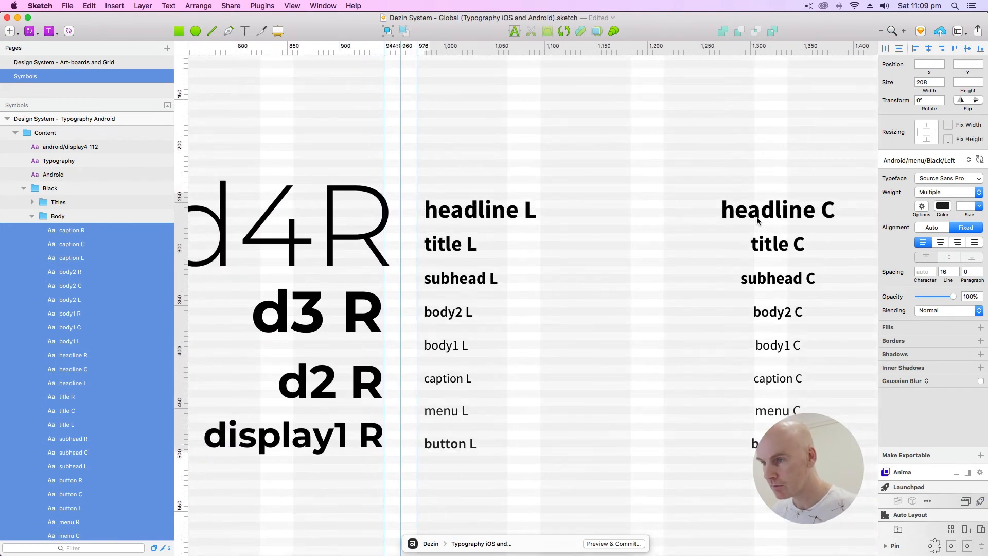
key("shift+Left")
key("shift+Left")
key("shift+Right")
key("Down")
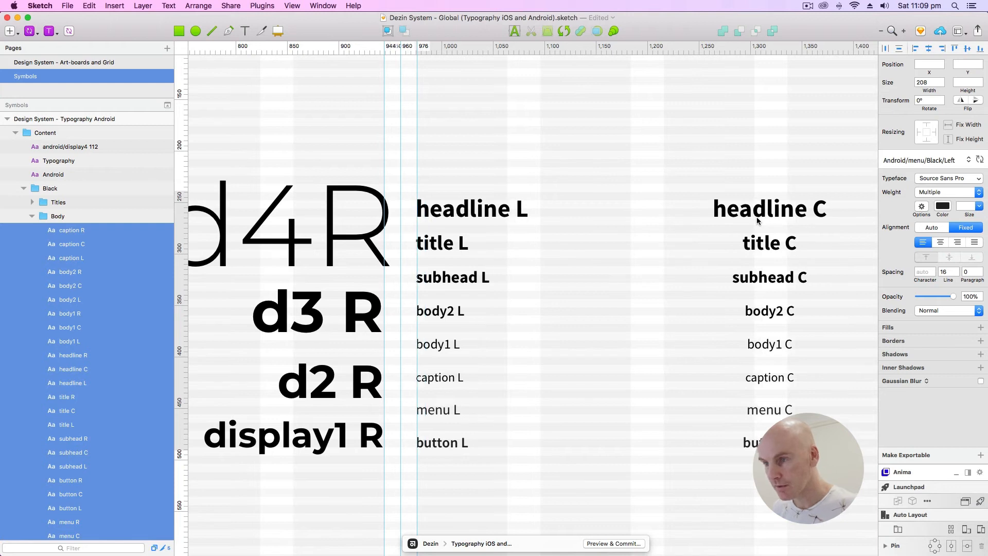
key("Right")
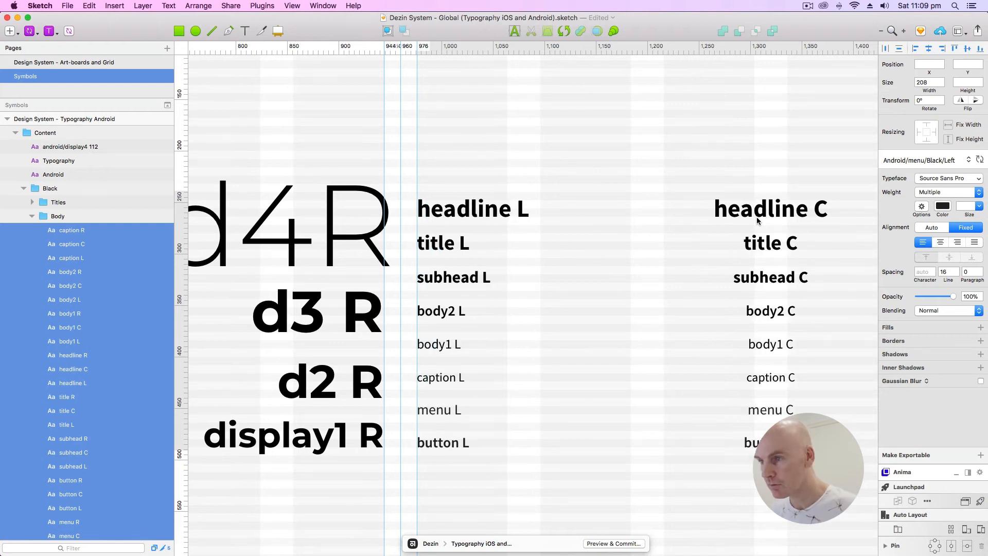
key("Down")
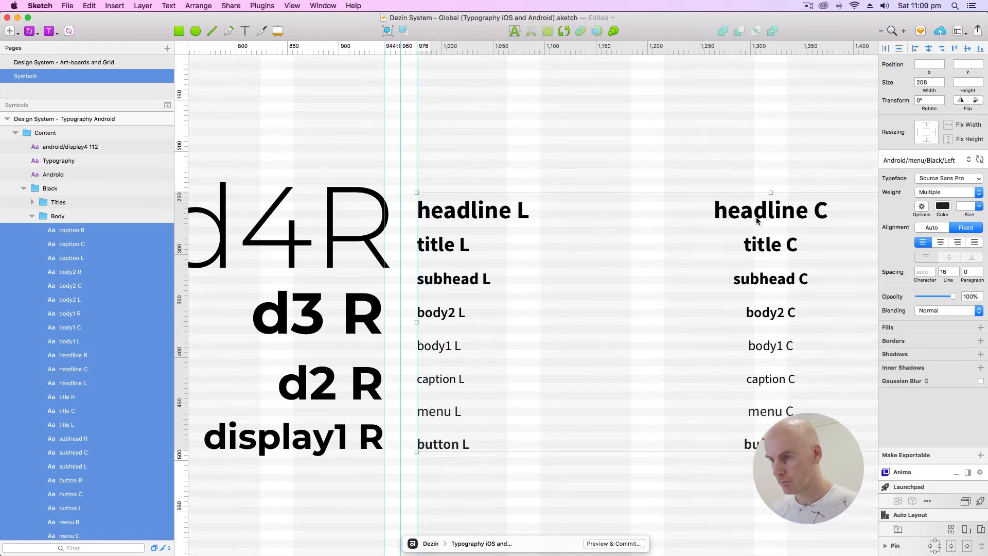
Step: Hide the grid and the layout columns on the Android typography artboard
left_click(749, 467)
key("super+1")
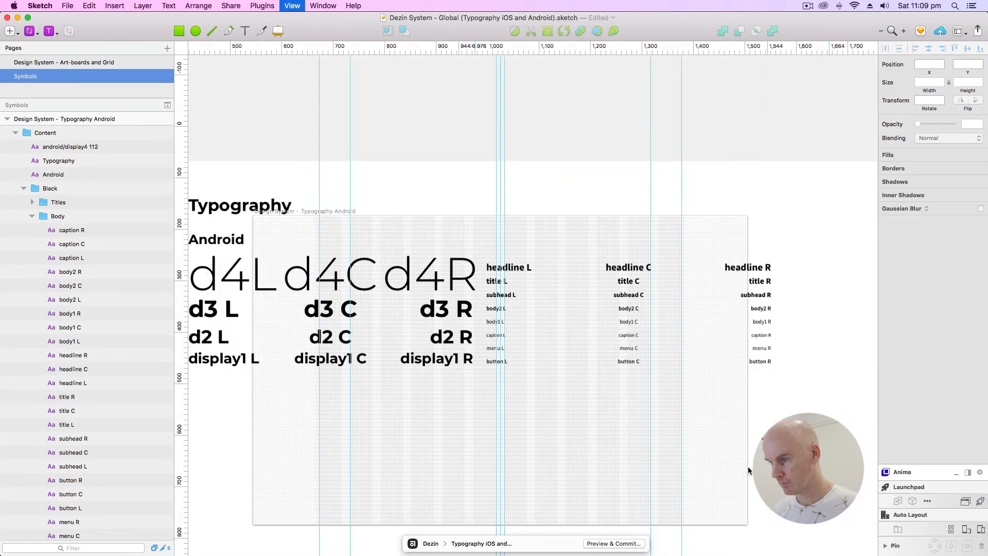
key("ctrl+g")
left_click(748, 467)
left_click_drag(689, 428, 668, 351)
key("l")
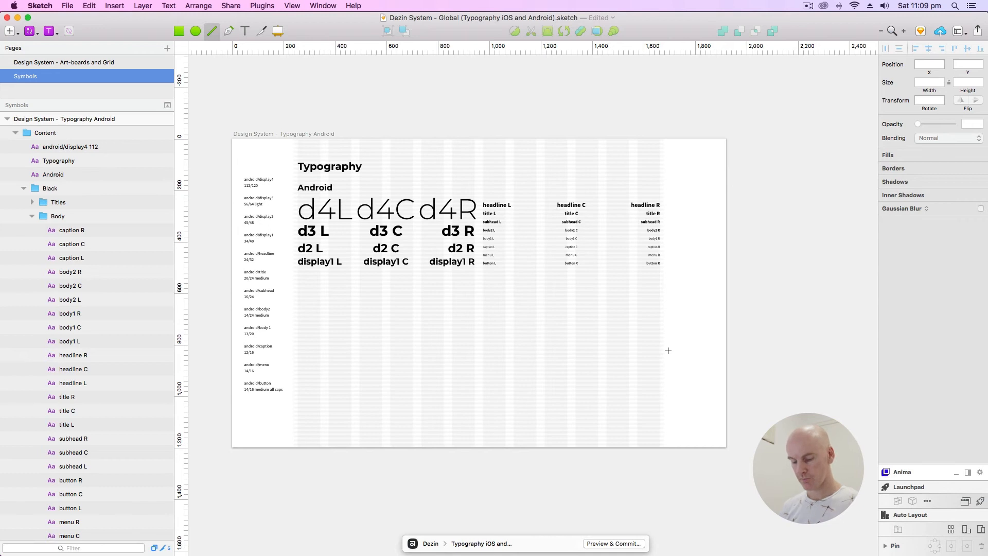
key("ctrl+l")
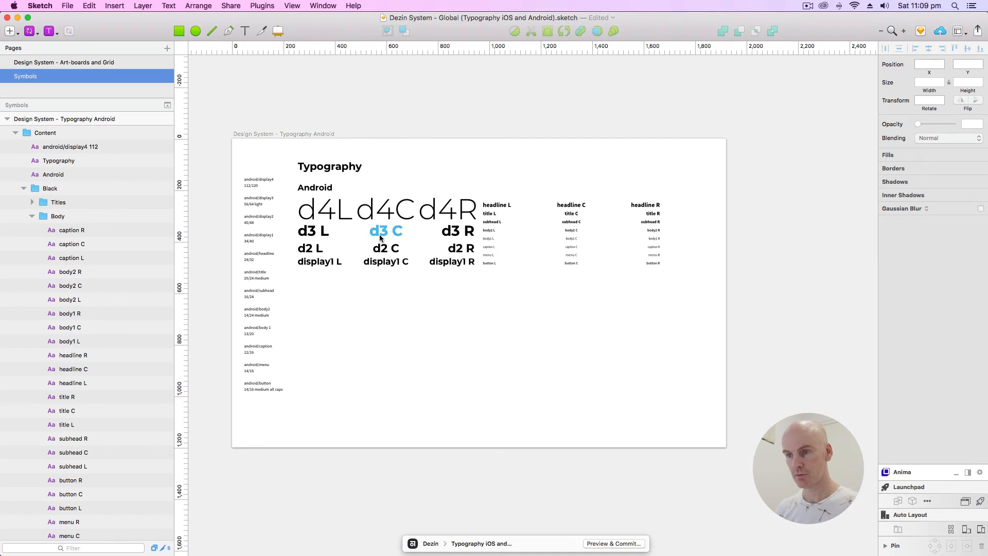
Step: Update the shared text styles of all Android display and body samples, d4 through button, with their edited formatting
left_click(331, 214)
key("super+plus")
left_click_drag(662, 335, 426, 220)
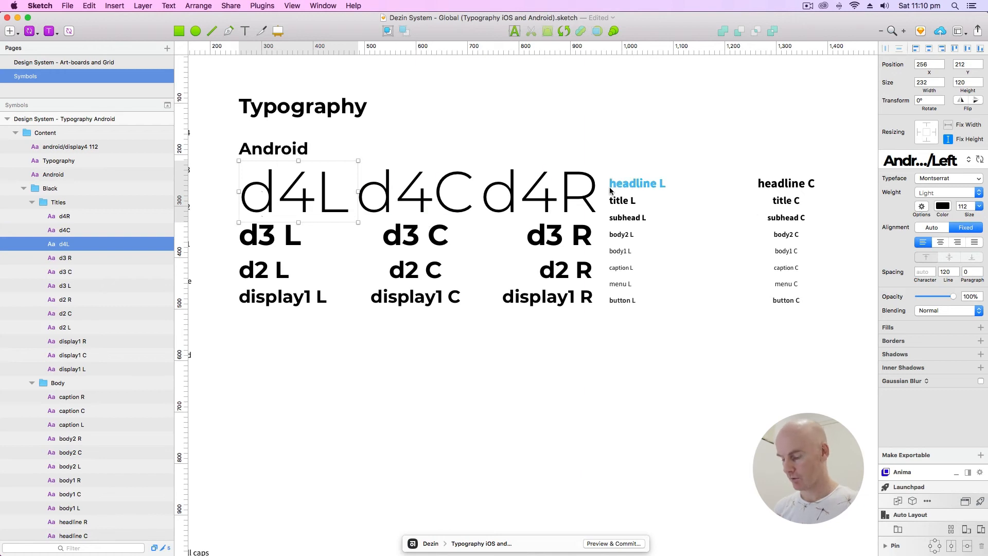
key("super+minus")
left_click_drag(611, 202, 559, 176)
left_click_drag(721, 297, 372, 225)
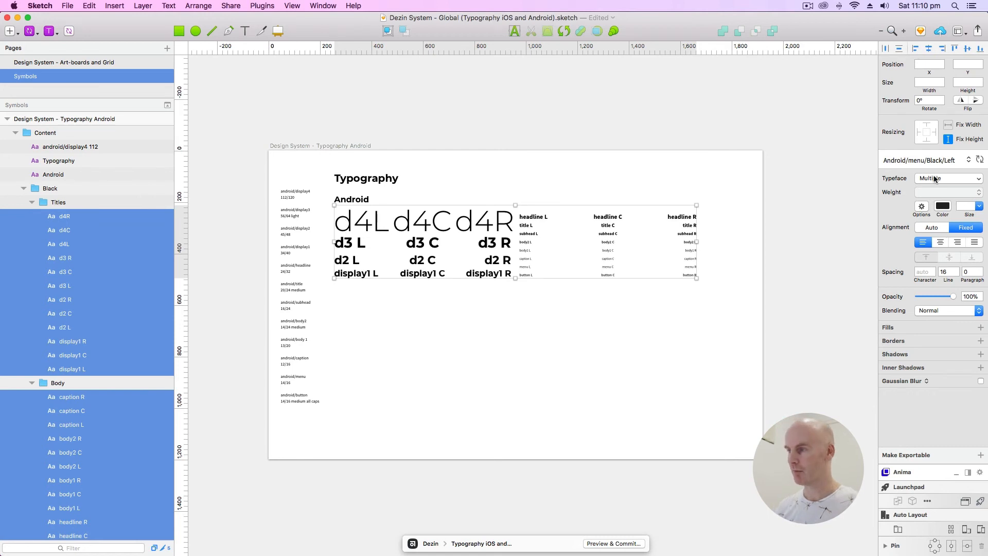
left_click(980, 160)
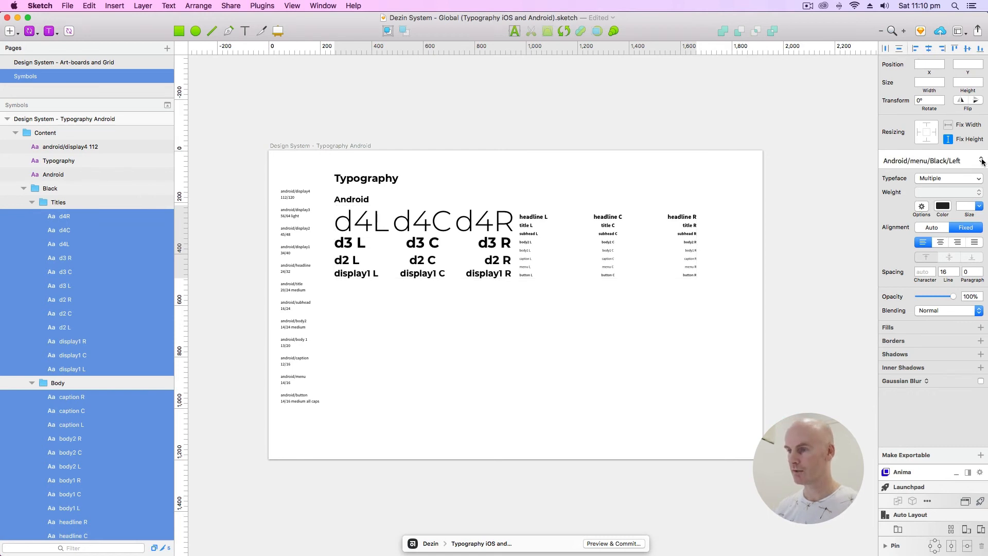
left_click(576, 348)
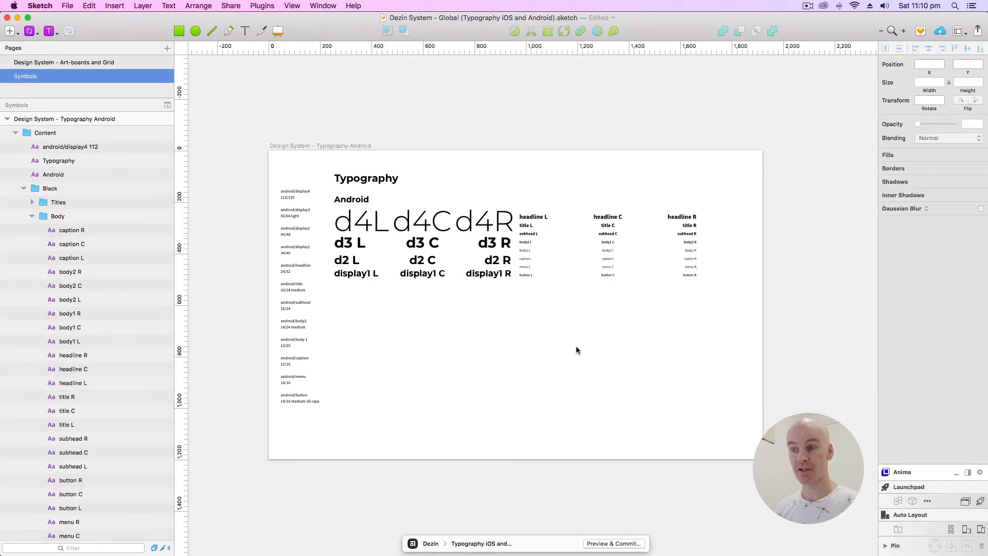
Step: Review the Android shared text styles from body1 to title, checking font, weight and size of the Center, Left and Right variants
left_click(364, 224)
left_click(957, 160)
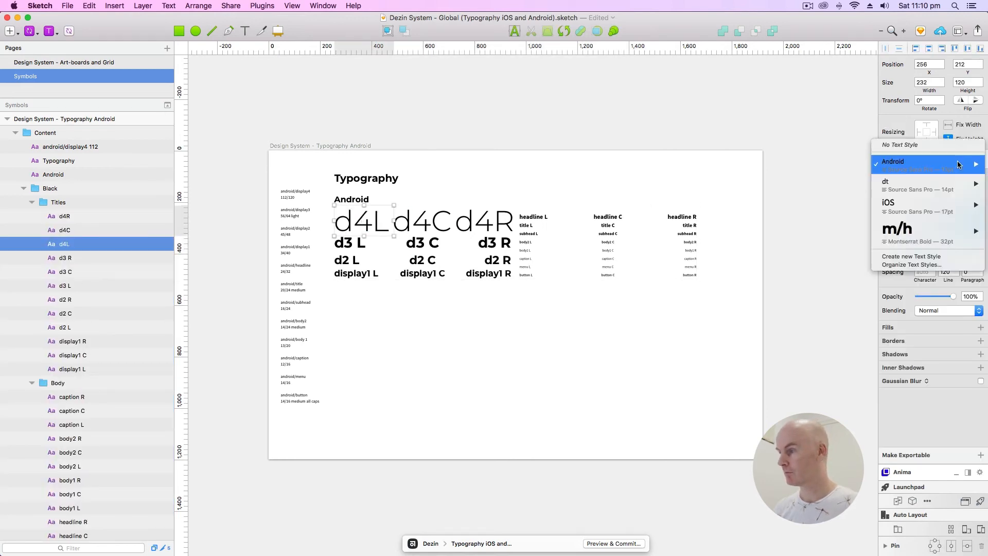
mouse_move(957, 161)
mouse_move(797, 164)
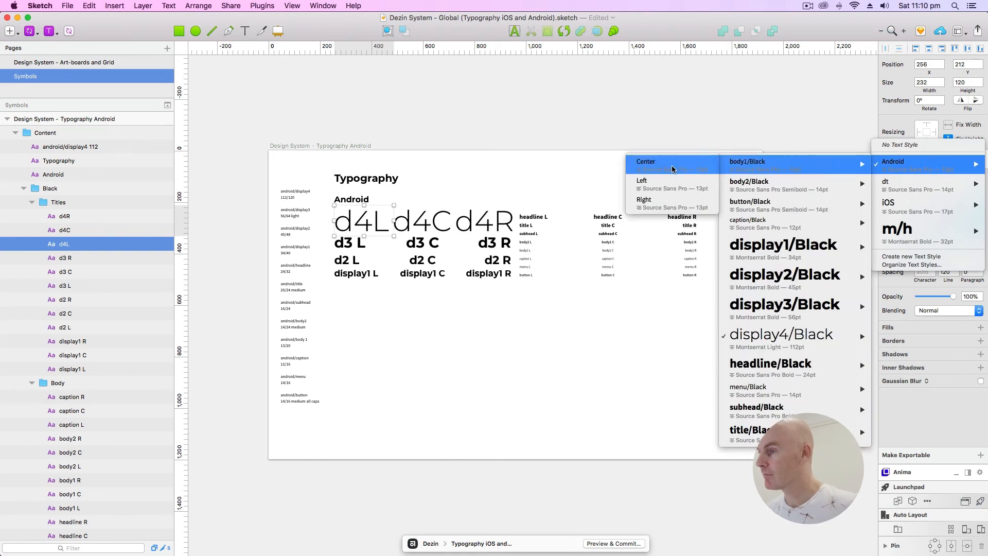
mouse_move(773, 185)
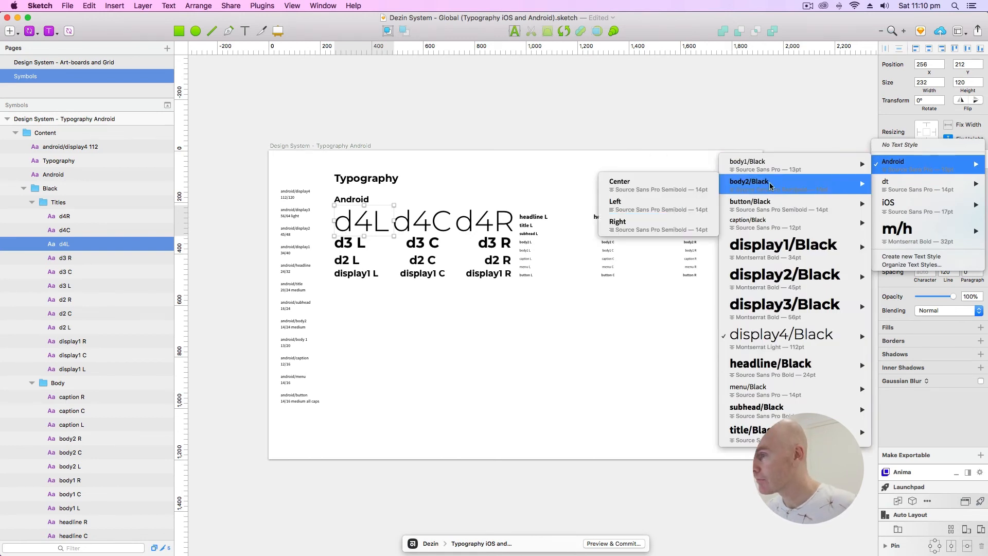
mouse_move(758, 206)
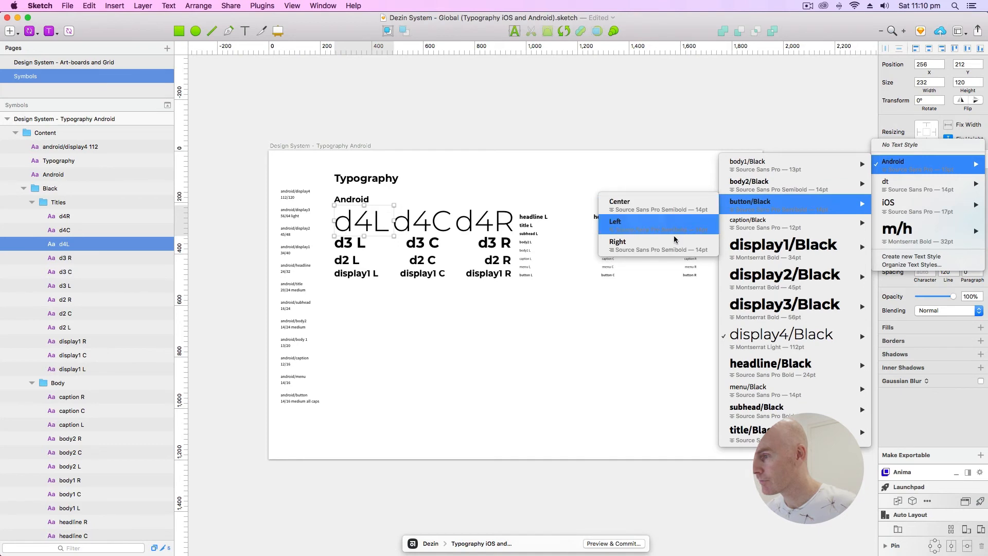
mouse_move(769, 223)
mouse_move(778, 252)
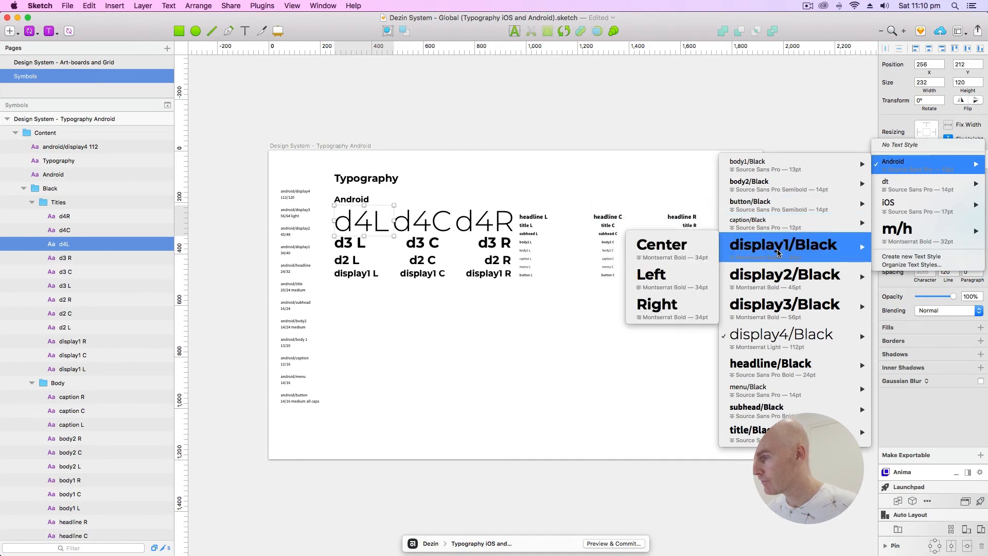
mouse_move(777, 282)
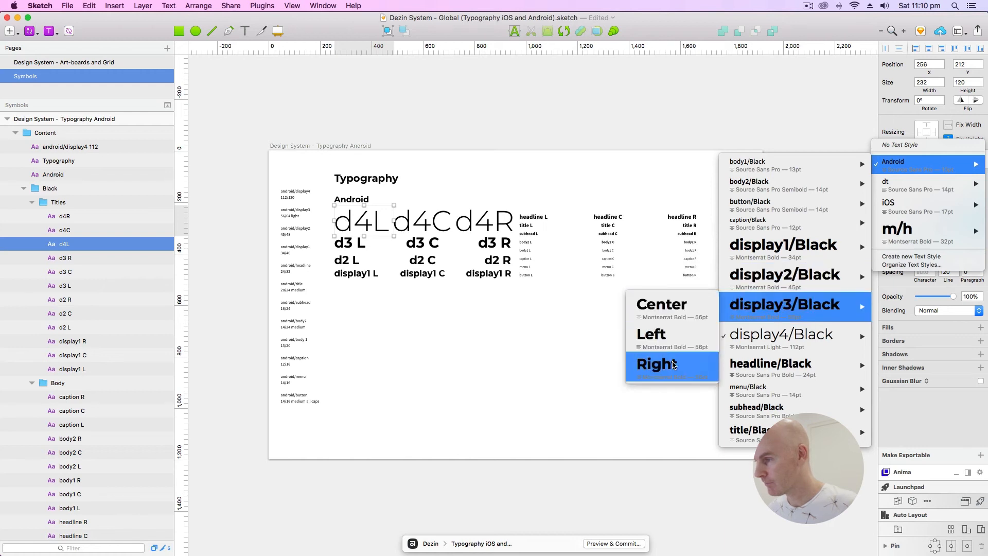
mouse_move(776, 337)
mouse_move(778, 365)
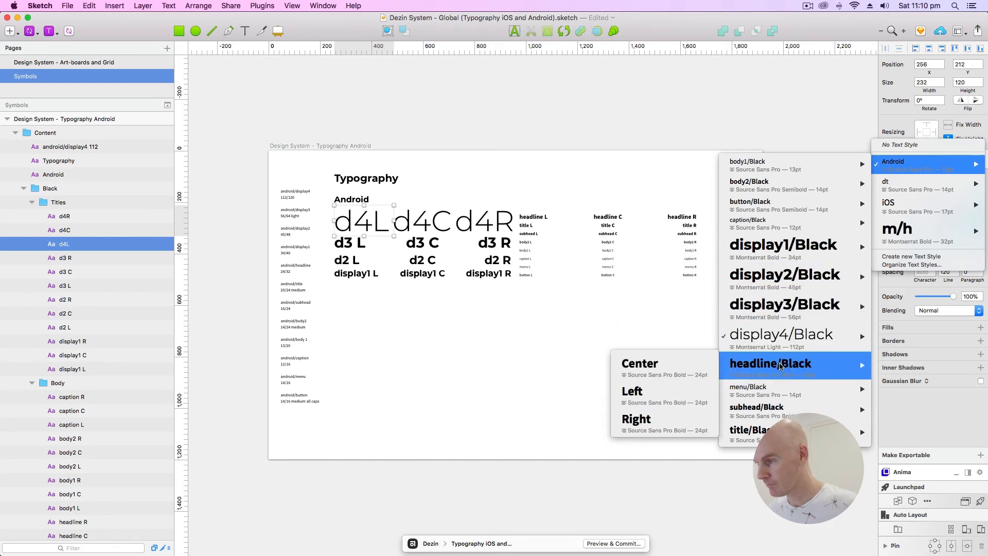
mouse_move(774, 389)
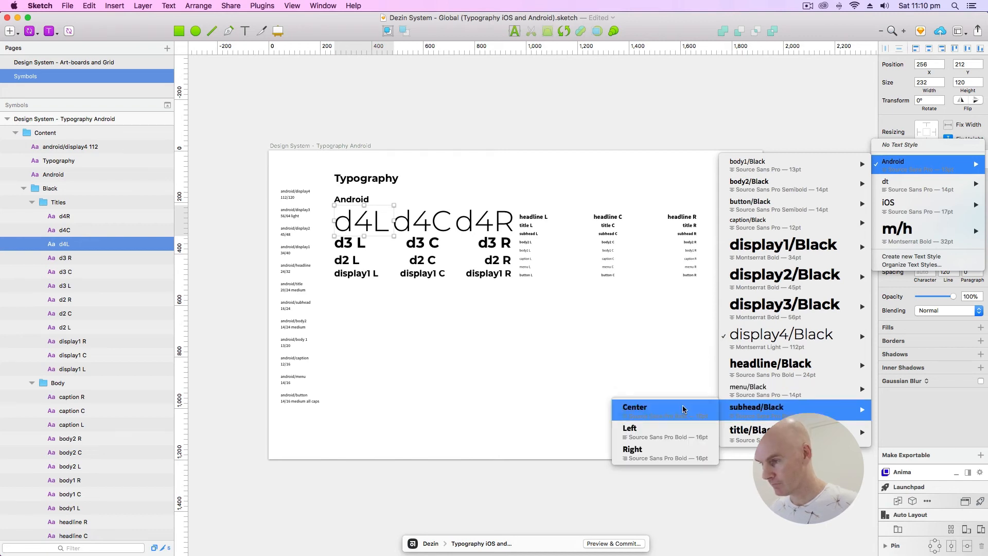
mouse_move(742, 440)
left_click(634, 452)
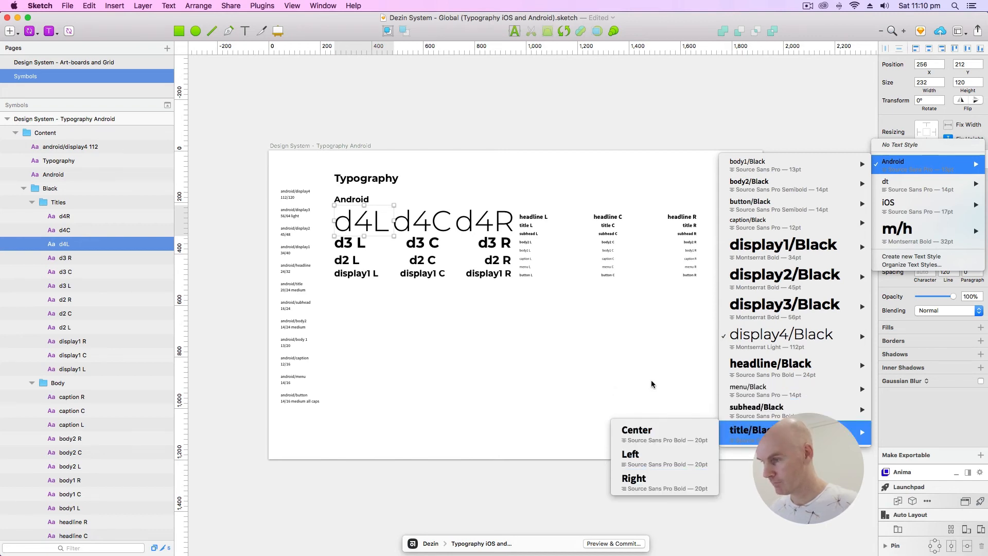
left_click(624, 354)
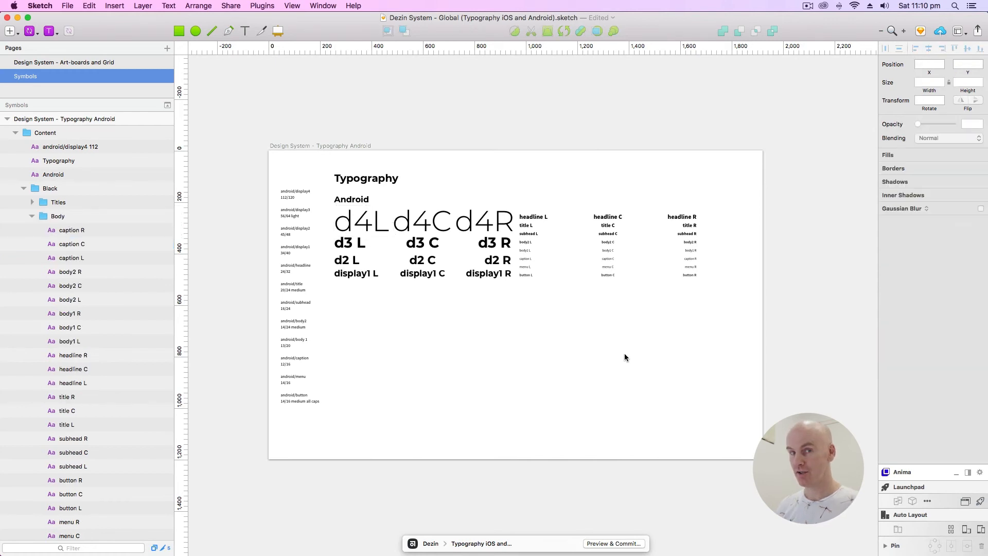
Step: Rename the Titles group inside the Android artboard's Black group to Display
left_click(533, 217)
left_click(350, 223)
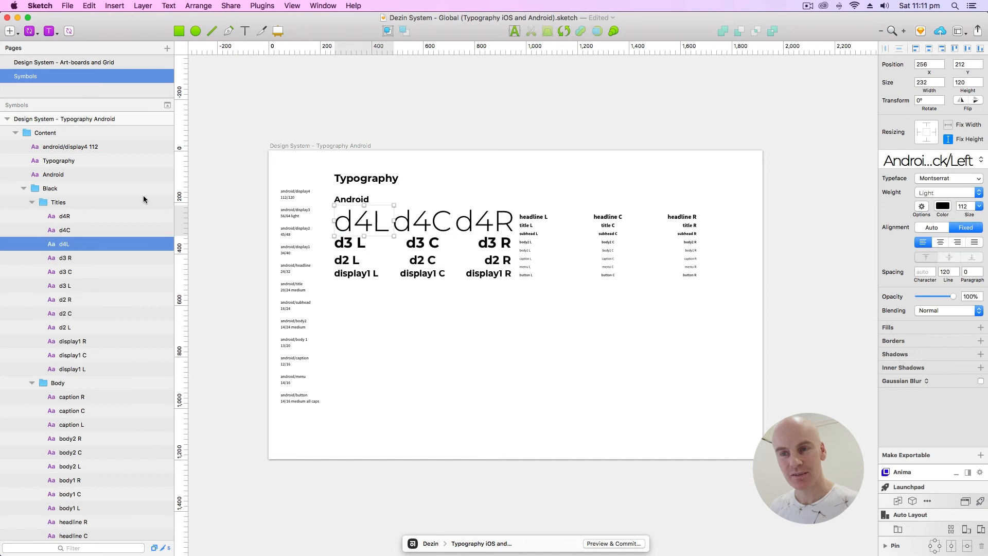
left_click(58, 202)
left_click(31, 219)
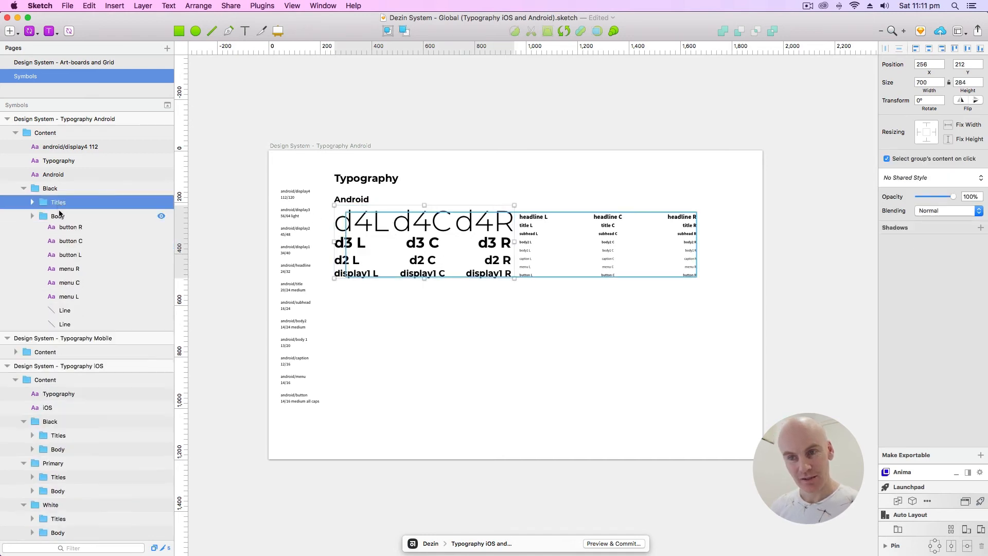
key("super+r")
type("D")
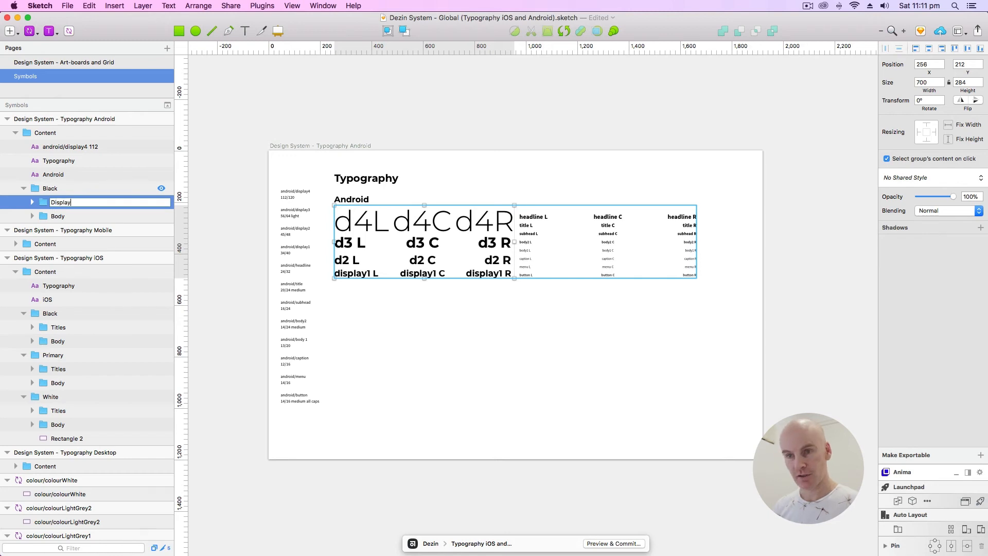
left_click(59, 216)
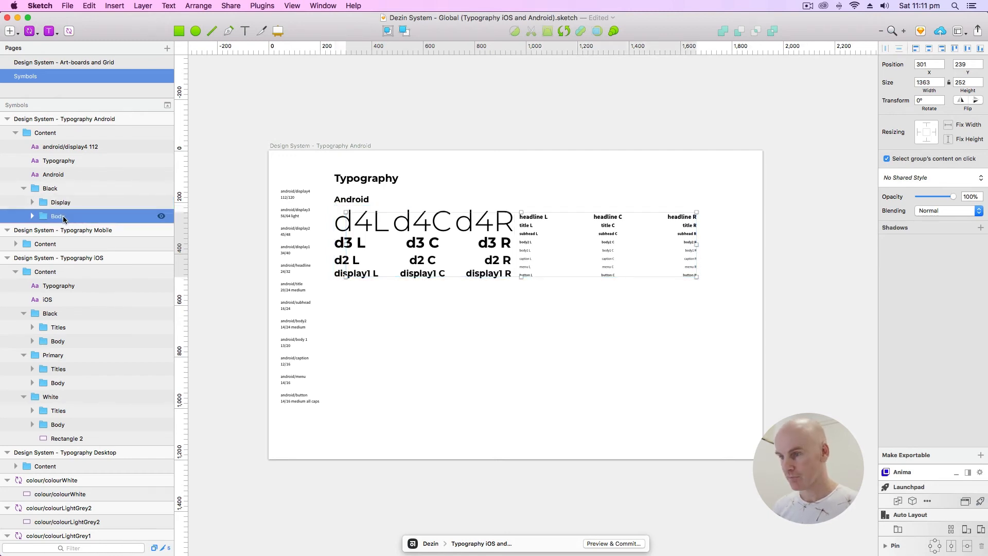
left_click(412, 128)
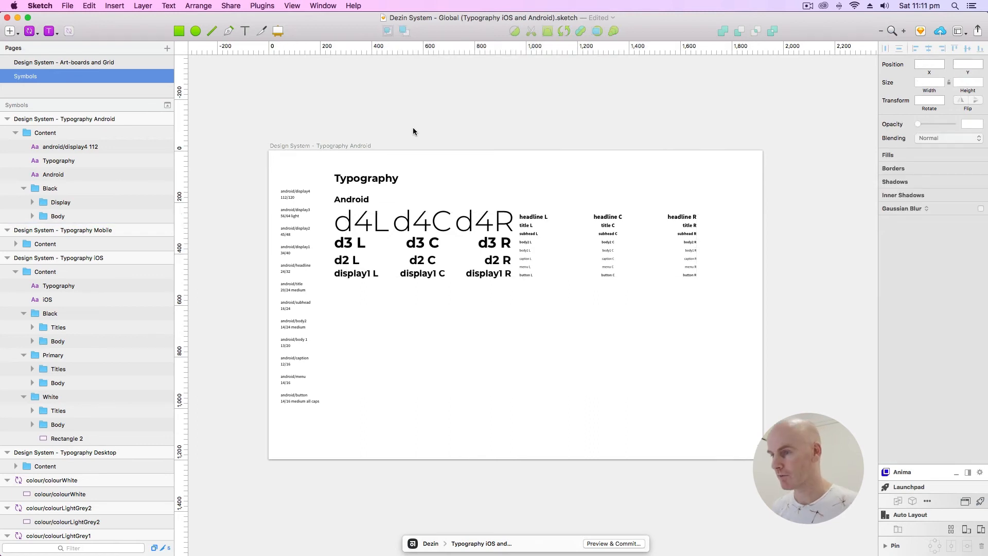
Step: Duplicate the Android artboard's Black group containing the Display and Body groups
left_click(368, 229, "super")
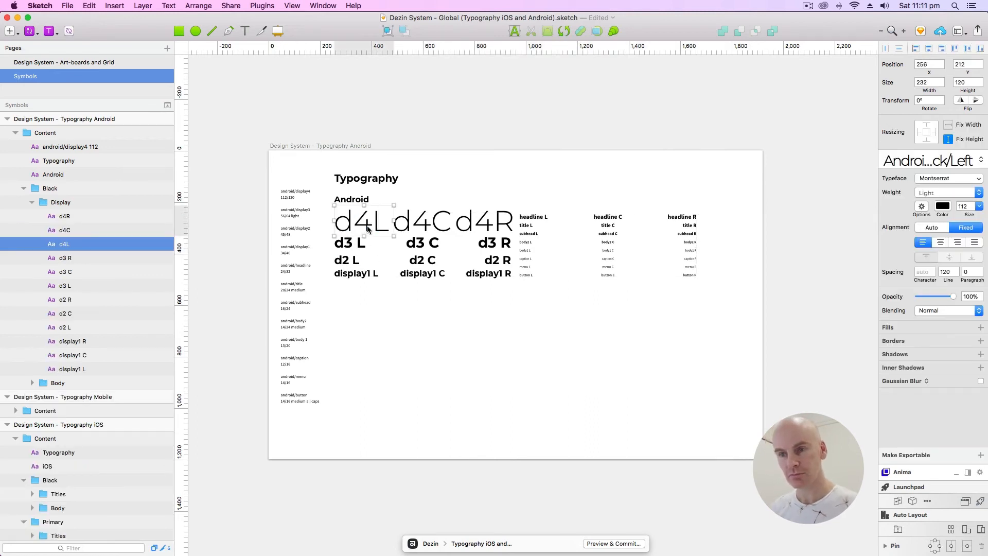
left_click(56, 190)
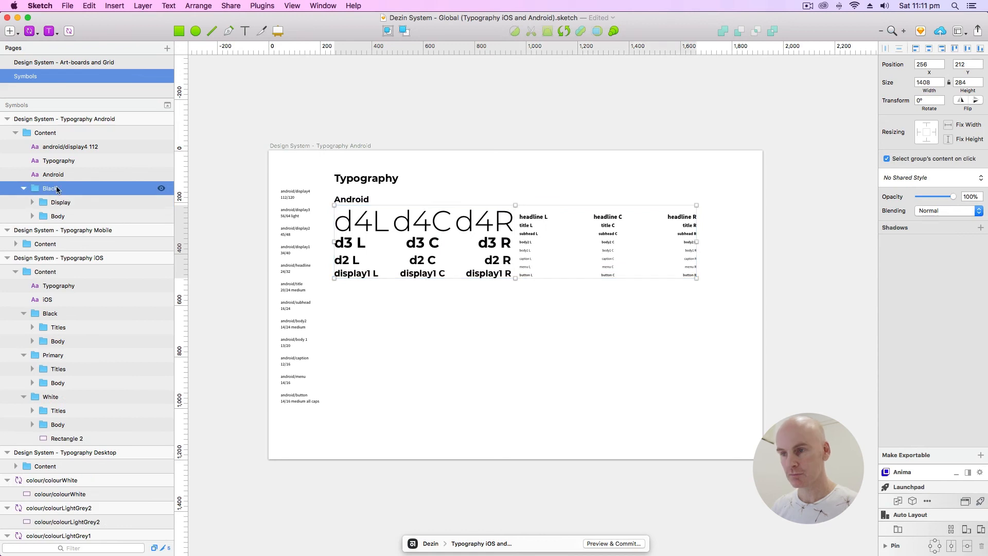
key("super+d")
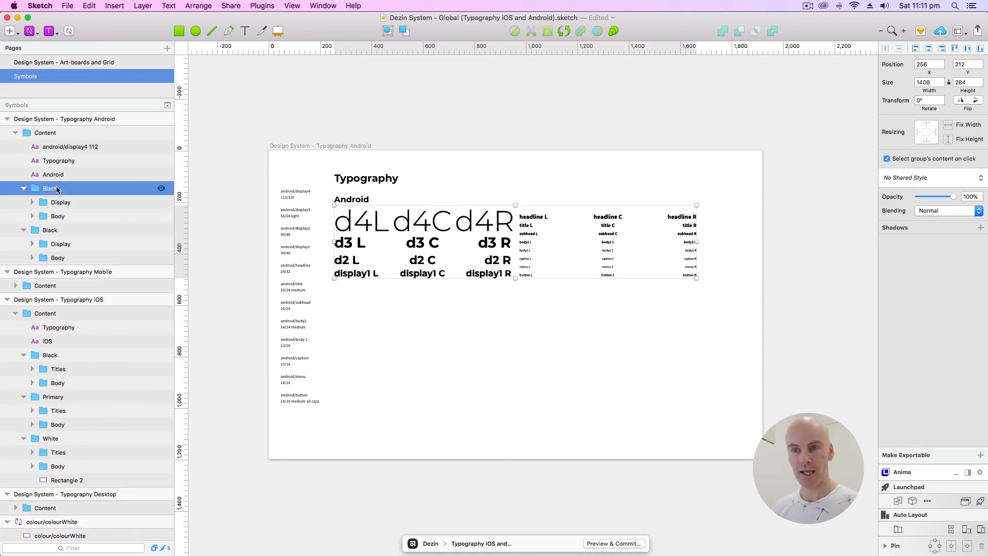
Step: Move the duplicated Black group down to Y 516, below the original samples on the Android artboard
left_click(53, 231)
key("shift+Down")
key("shift+Down")
key("shift+Down")
key("shift+Down")
key("shift+Down")
key("shift+Down")
key("shift+Down")
key("shift+Down")
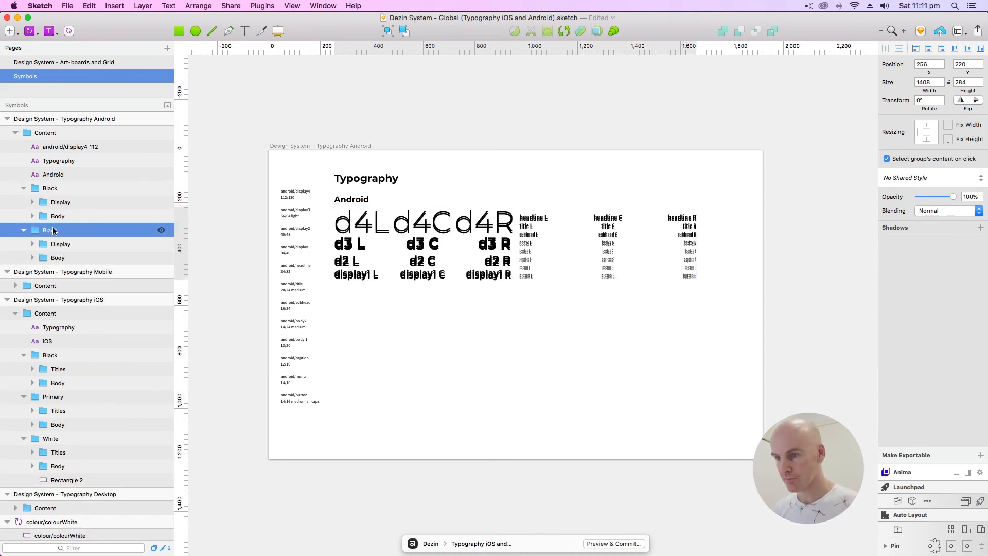
key("shift+Down")
key("Down")
key("Down")
key("Down")
key("Down")
key("Down")
key("Down")
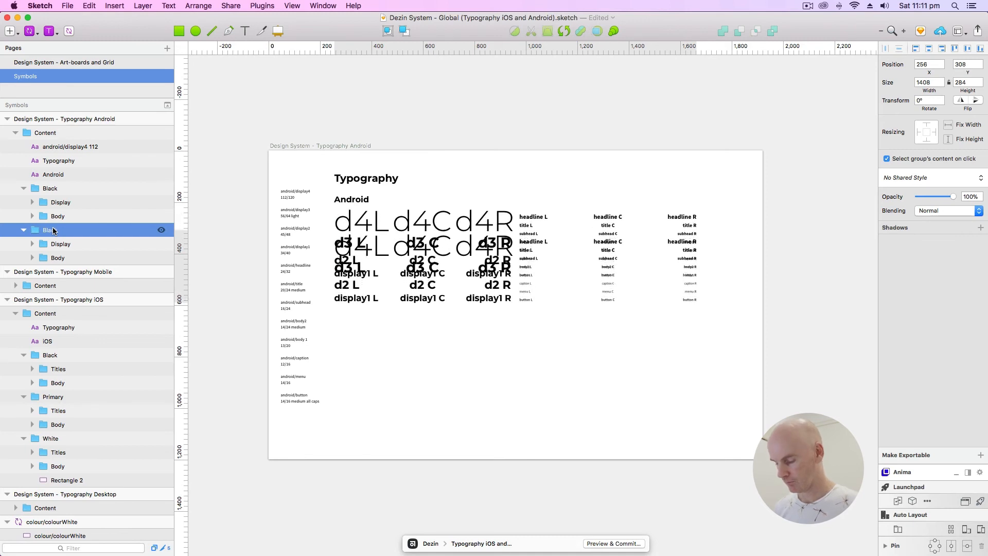
key("ctrl+l")
left_click_drag(435, 349, 565, 290)
key("shift+Down")
key("shift+Down")
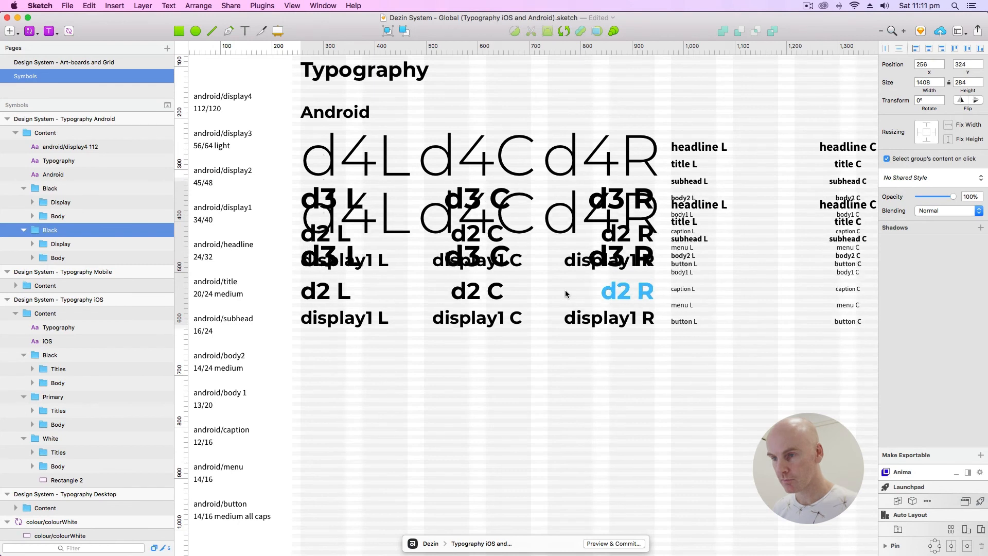
key("shift+Down")
key("shift+Down")
key("shift+Down")
key("shift+Down")
key("shift+Down")
key("shift+Down")
key("shift+Down")
key("shift+Down")
key("shift+Down")
key("shift+Down")
key("shift+Down")
key("shift+Down")
key("shift+Down")
key("shift+Down")
key("shift+Down")
key("shift+Down")
key("shift+Down")
key("shift+Down")
key("shift+Down")
key("shift+Down")
key("shift+Down")
key("shift+Down")
key("shift+Down")
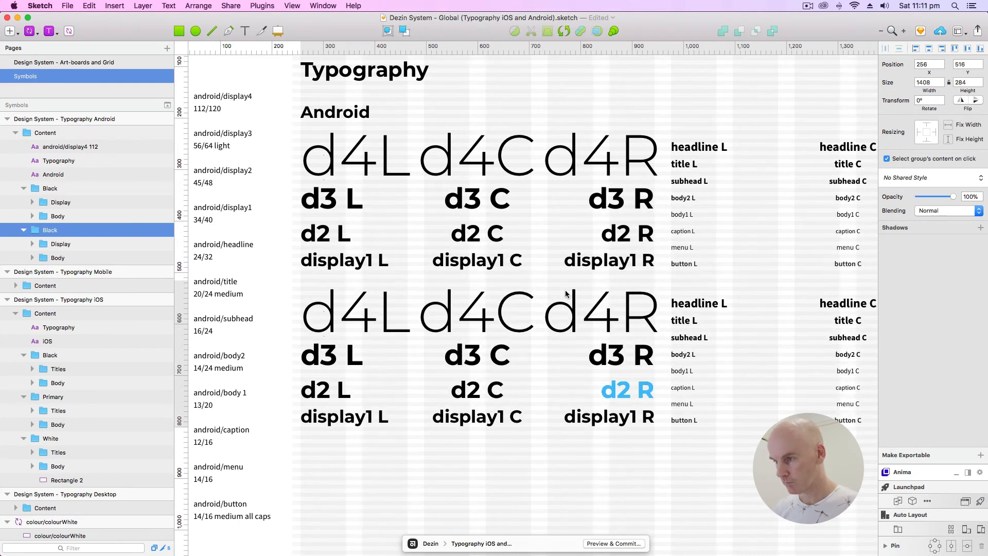
Step: Duplicate the second Black group on the Android artboard to make a third set of samples
key("super+minus")
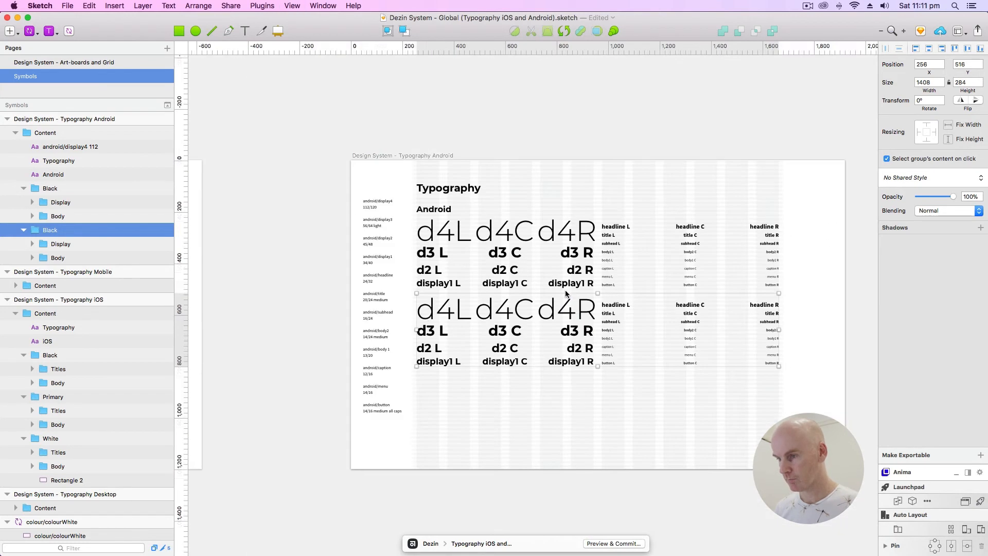
left_click(23, 231)
key("super+d")
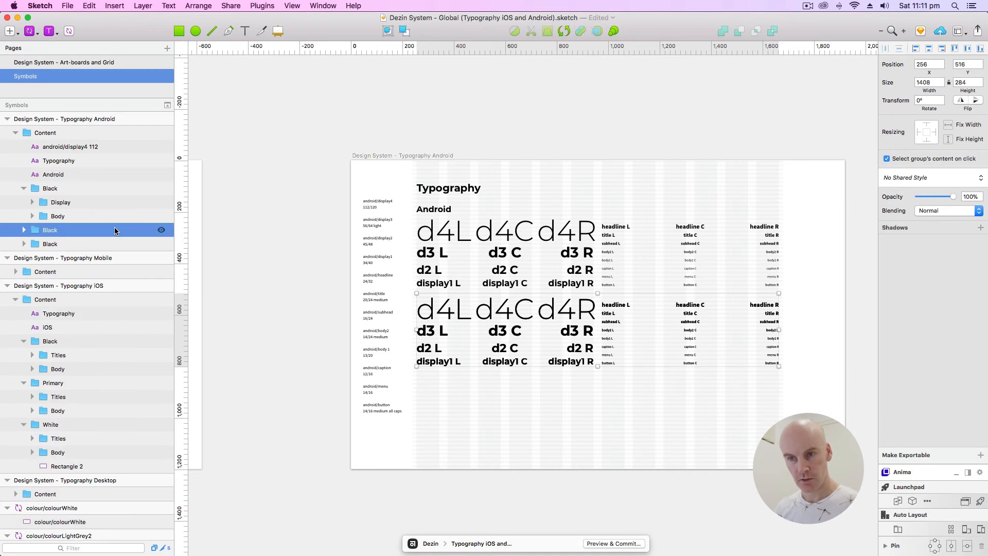
Step: Move the third Black group down to Y 836, below the second set of samples
left_click(99, 244)
key("Down")
key("Down")
key("Down")
key("Down")
key("Down")
key("Down")
key("Down")
key("Down")
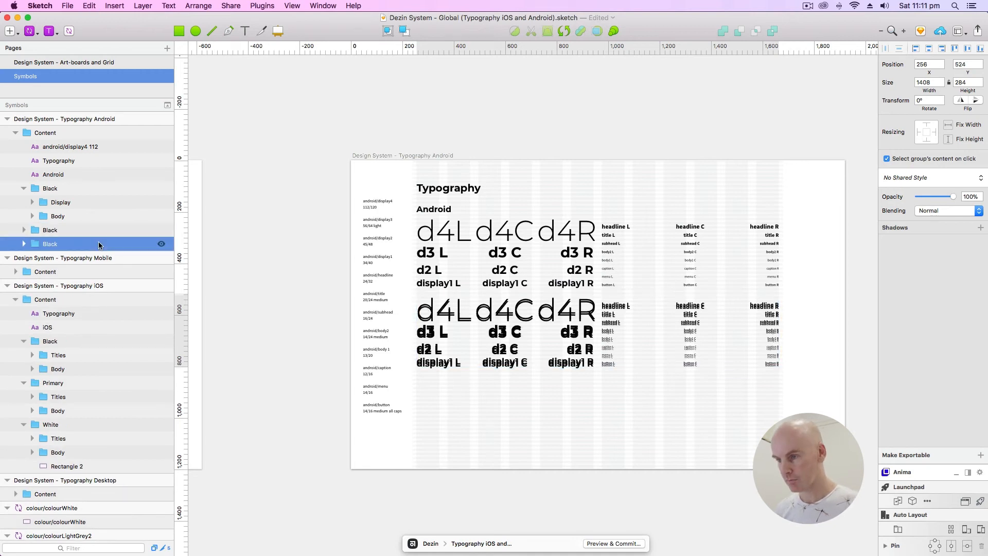
key("shift+Down")
key("shift+Down")
key("shift+Down")
key("shift+Down")
key("shift+Down")
key("shift+Down")
key("shift+Down")
key("shift+Down")
key("shift+Down")
key("shift+Down")
key("shift+Down")
key("shift+Down")
key("shift+Down")
key("shift+Down")
key("shift+Down")
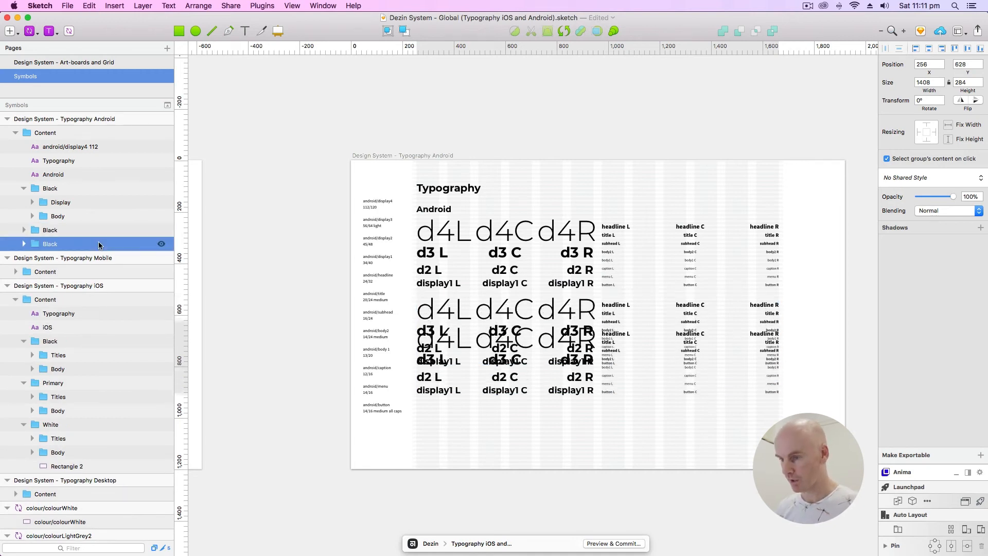
key("shift+Down")
key("shift+Down")
key("shift+Down")
key("shift+Down")
key("shift+Down")
key("shift+Down")
key("shift+Down")
key("shift+Down")
key("shift+Down")
key("shift+Down")
key("shift+Down")
key("shift+Down")
key("shift+Down")
key("shift+Down")
key("shift+Down")
key("shift+Down")
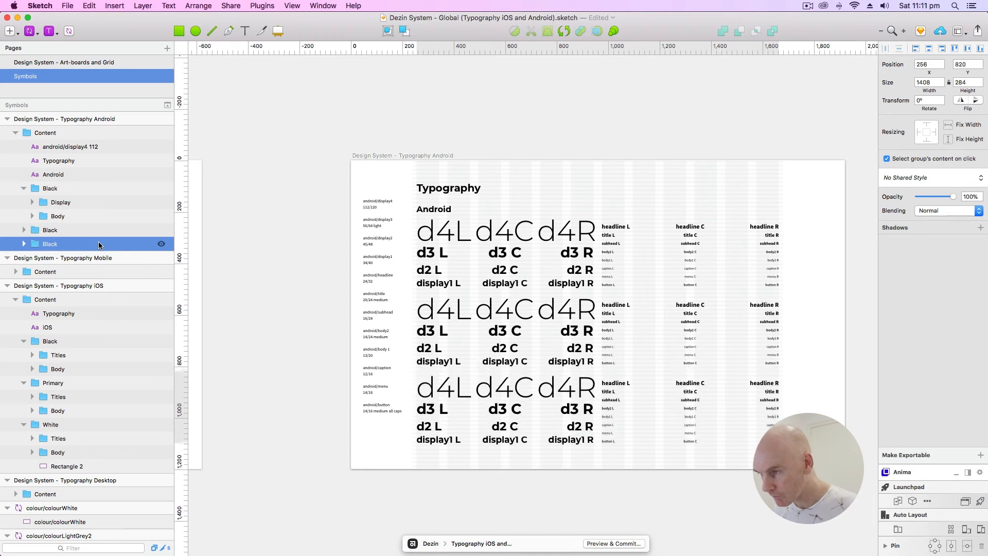
key("super+2")
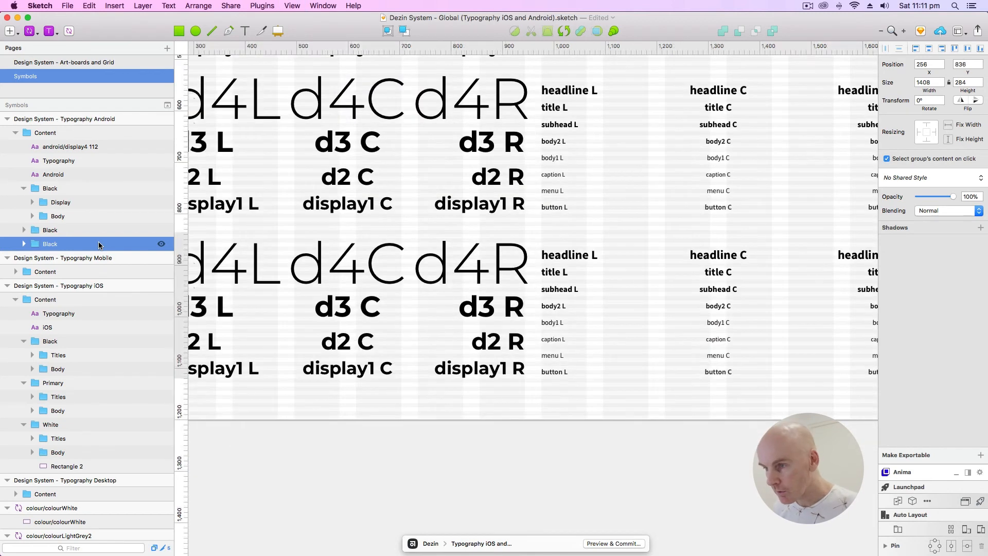
Step: Try moving the third Black group up to Y 820, and undo the move
scroll(530, 241, "up", 5)
scroll(529, 241, "left", 3)
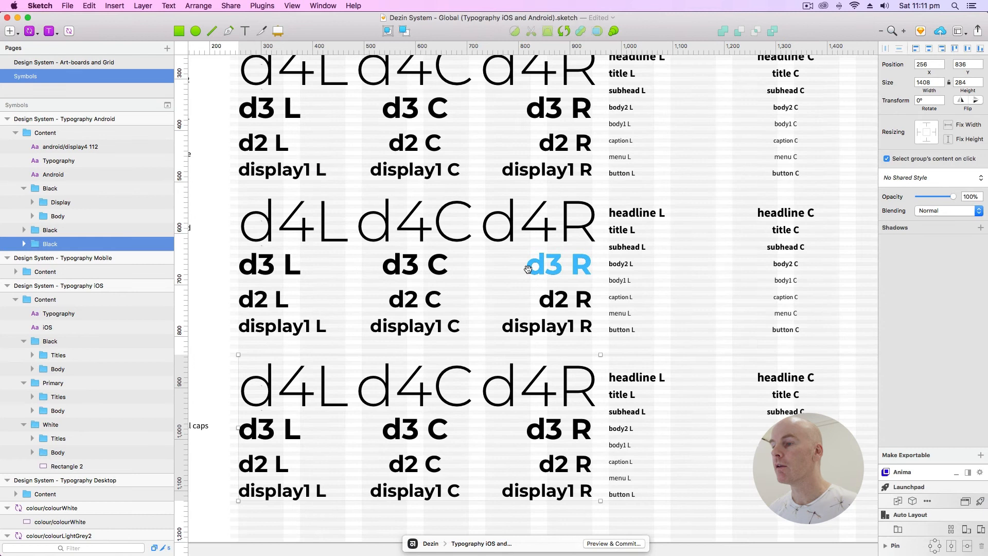
key("shift+Up")
key("Up")
key("Up")
key("Up")
key("Up")
key("Up")
key("Up")
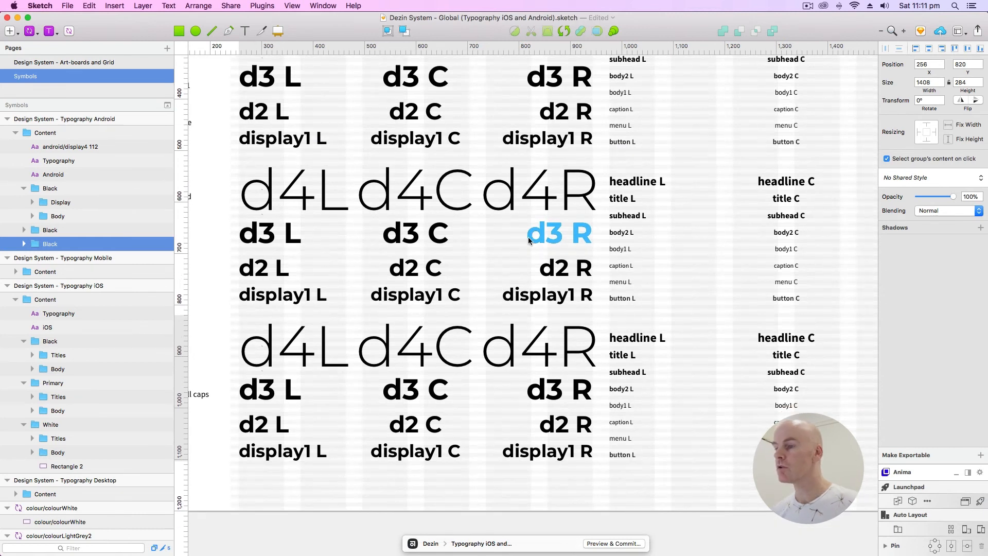
key("super+z")
key("super+minus")
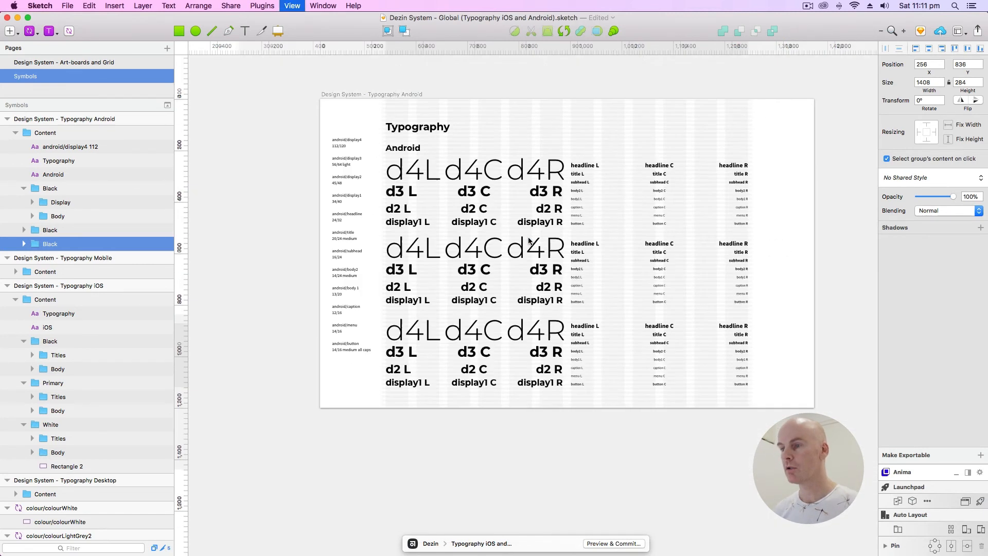
Step: Rename the second Black group on the Android artboard to Primary
scroll(808, 235, "right", 3)
left_click(811, 239)
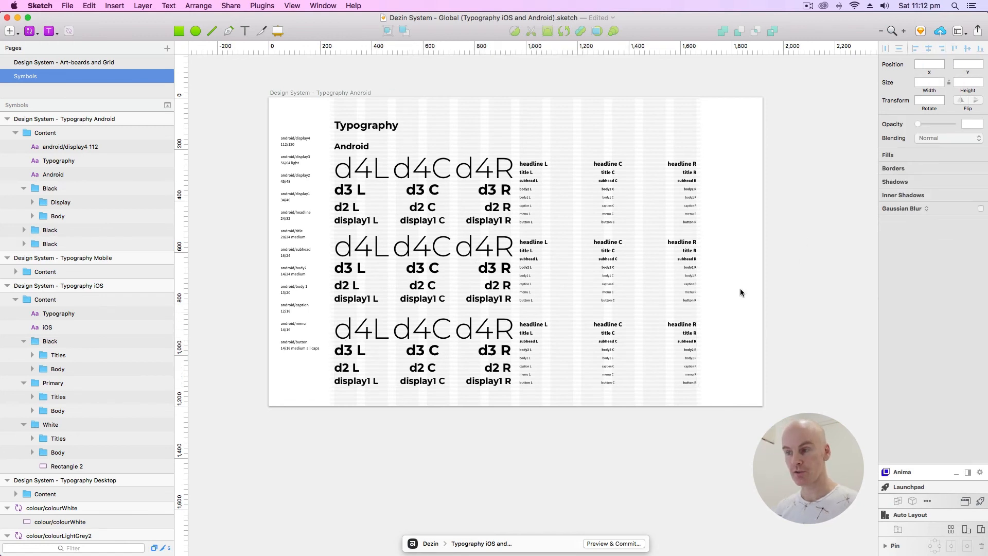
left_click(65, 189)
left_click(49, 232)
double_click(49, 231)
type("Primary")
key("Return")
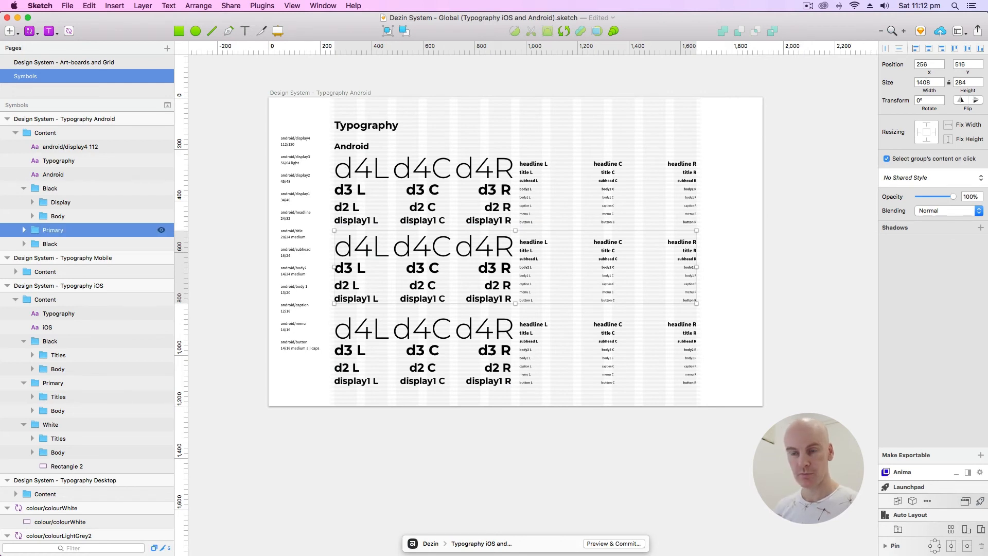
Step: Rename the third Black group on the Android artboard to White
left_click(52, 247)
double_click(71, 243)
type("Whit")
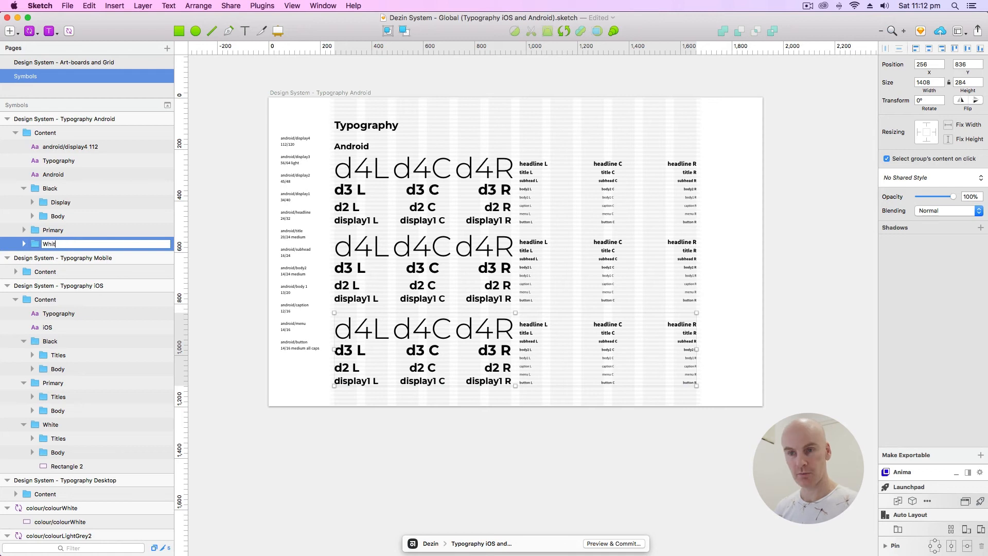
type("e")
key("Return")
left_click(748, 245)
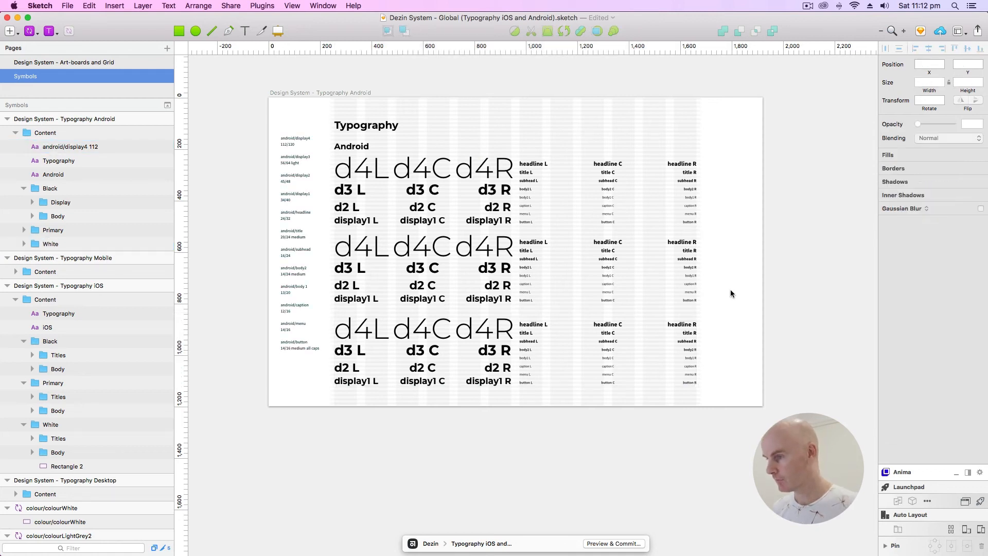
Step: Set the text colour of all samples in the Android artboard's Primary group to the red document colour FF5252
left_click(692, 292)
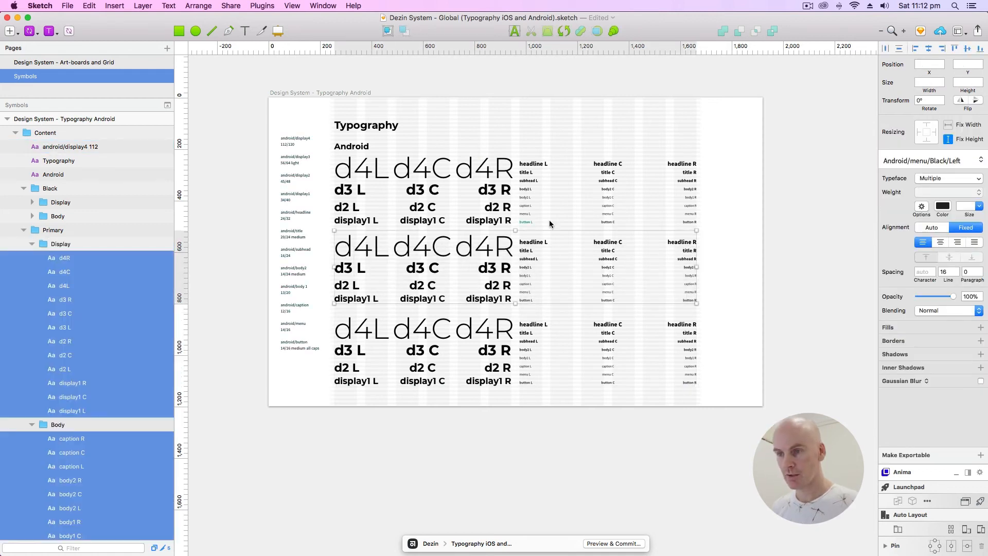
left_click(943, 207)
left_click(886, 421)
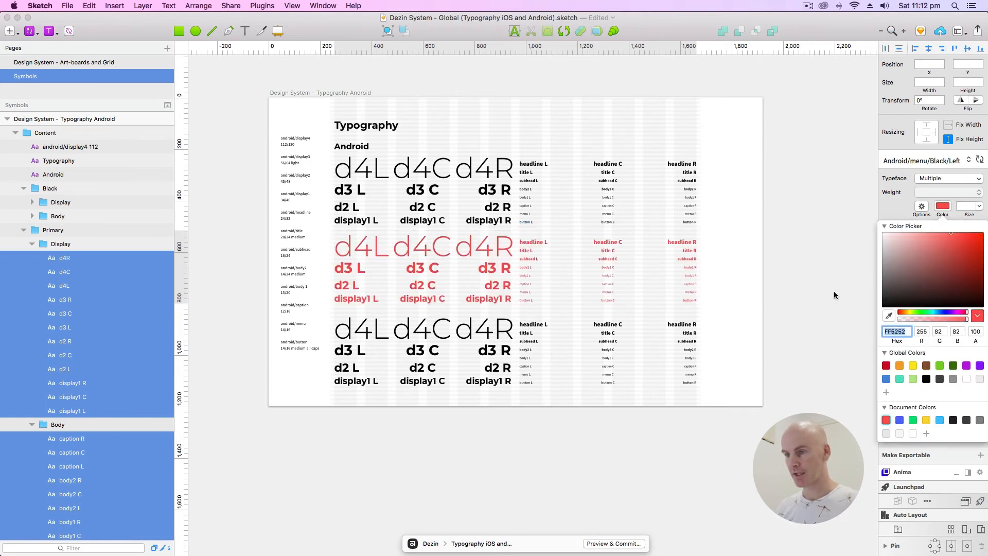
left_click(806, 258)
left_click(781, 363)
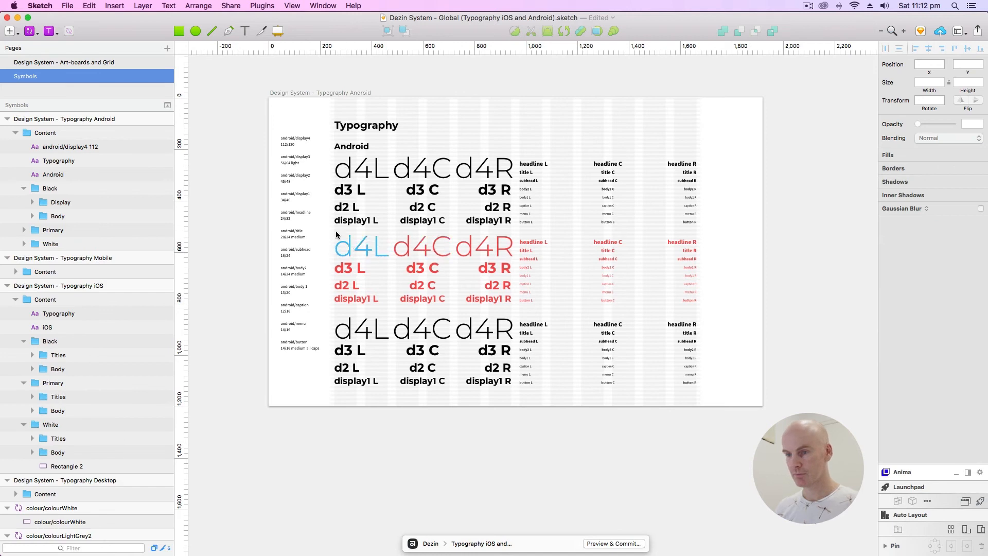
Step: Copy the red background rectangle from the iOS artboard's White group and paste it beneath Body in the Android White group
scroll(636, 237, "left", 10)
scroll(592, 242, "left", 4)
left_click(307, 259)
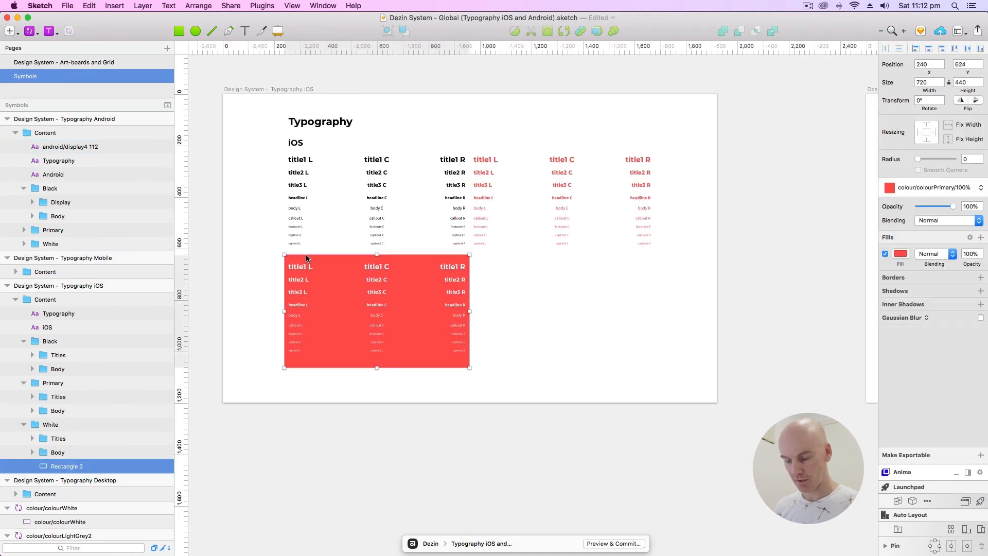
scroll(353, 287, "right", 14)
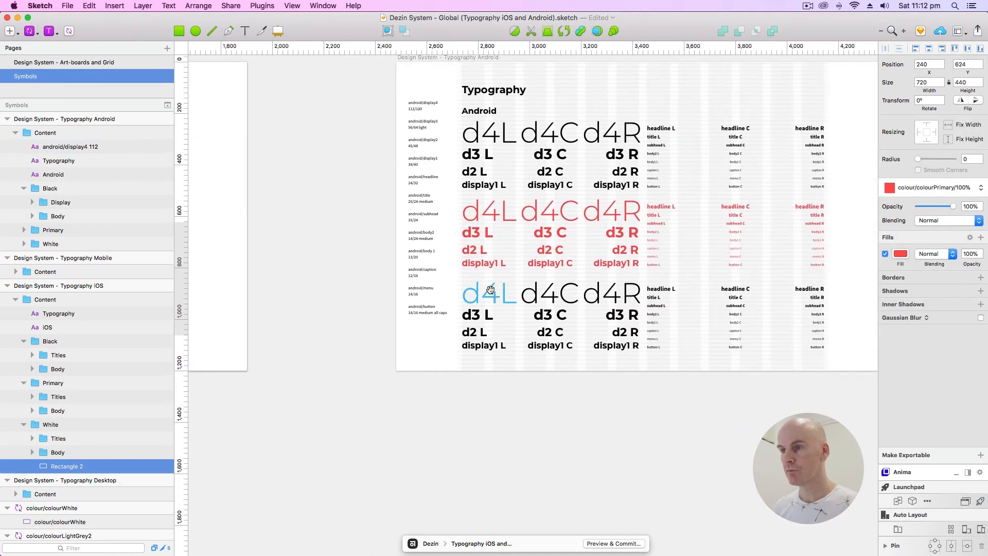
left_click(515, 320)
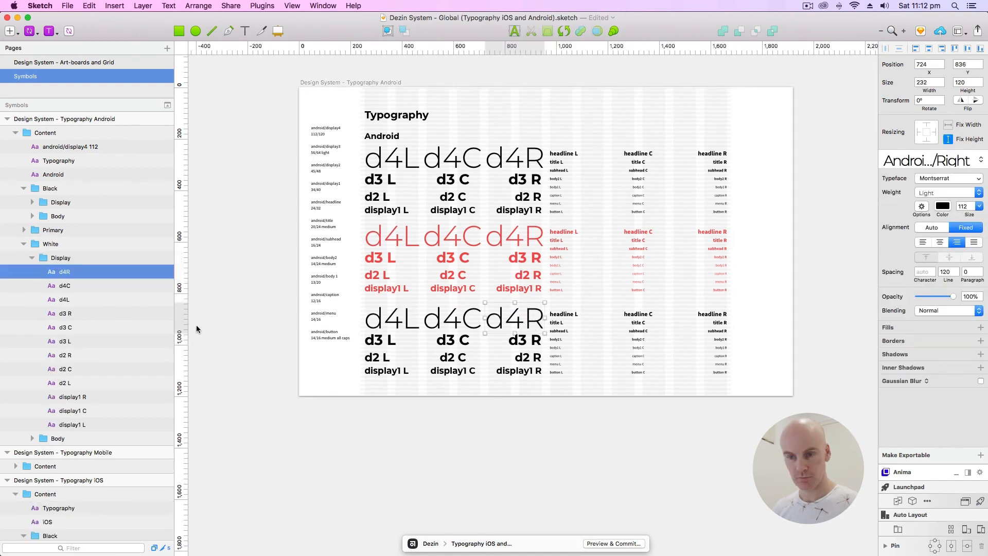
left_click(57, 438)
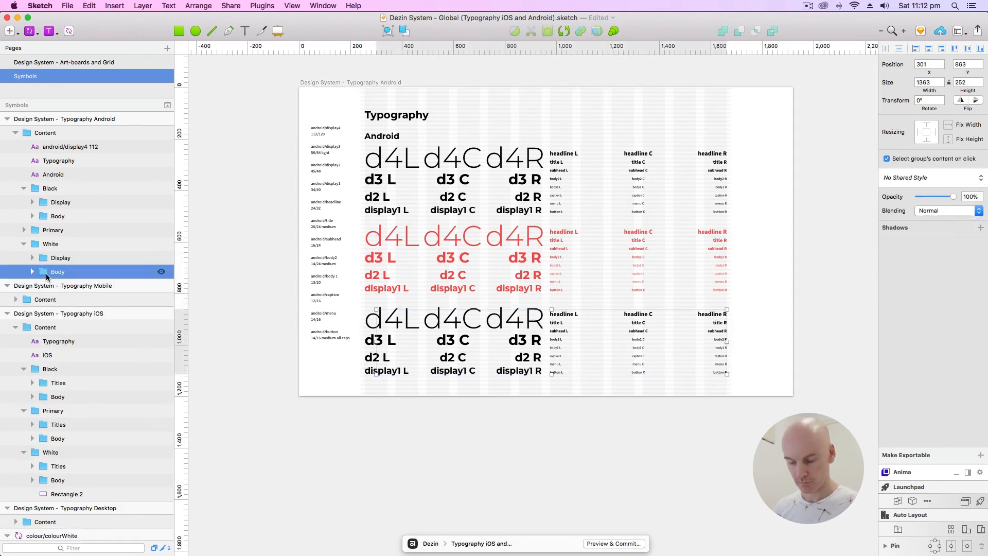
key("super+v")
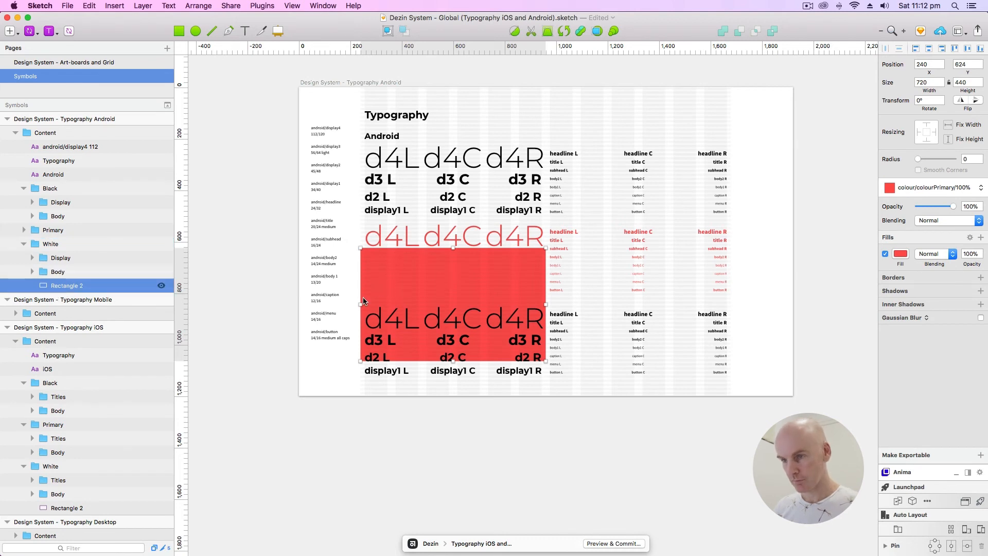
Step: Position the red rectangle behind the Android White samples at X 240, Y 832
left_click_drag(363, 301, 363, 355)
key("super+2")
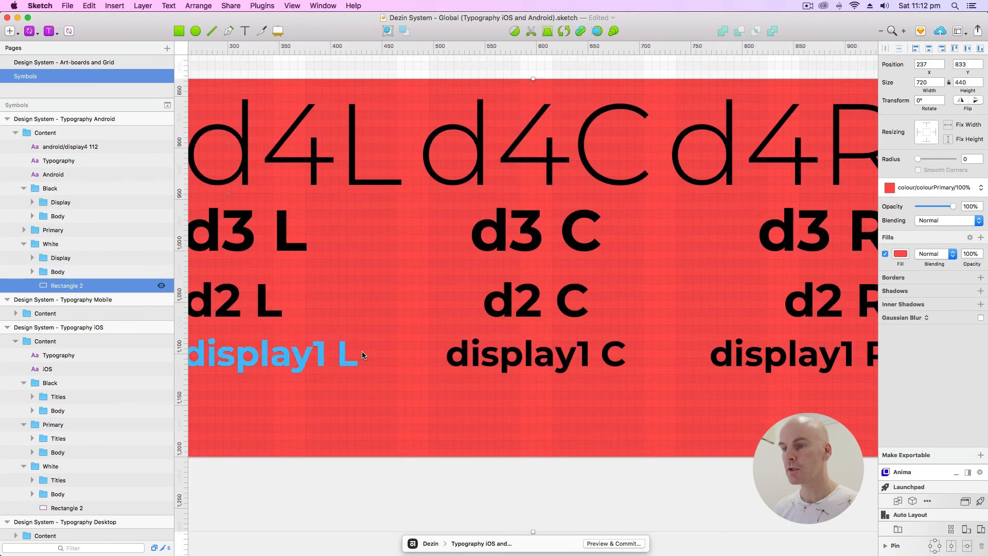
scroll(494, 304, "up", 3)
scroll(494, 304, "left", 6)
left_click_drag(338, 176, 343, 172)
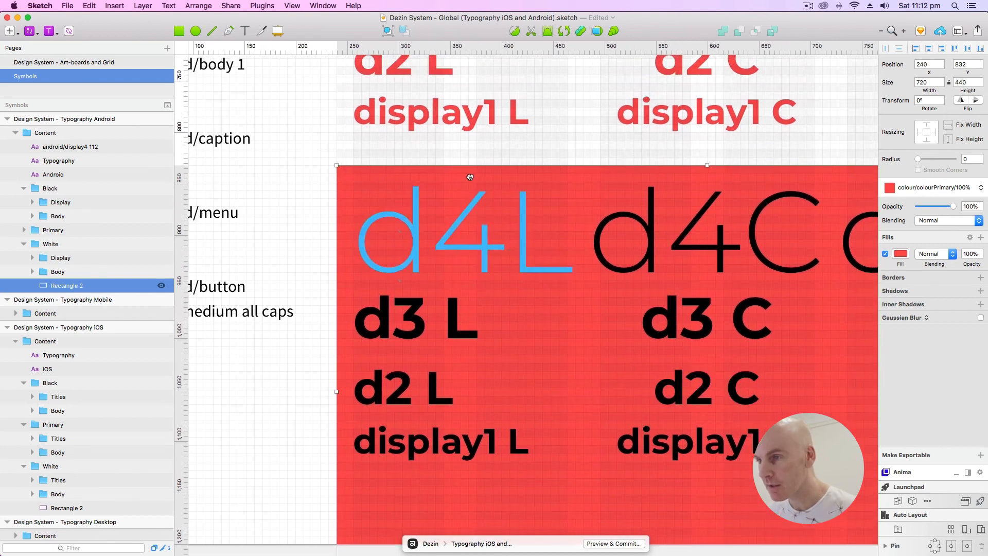
Step: Widen the red rectangle to 1440 so it spans both the display and body samples
scroll(463, 176, "right", 2)
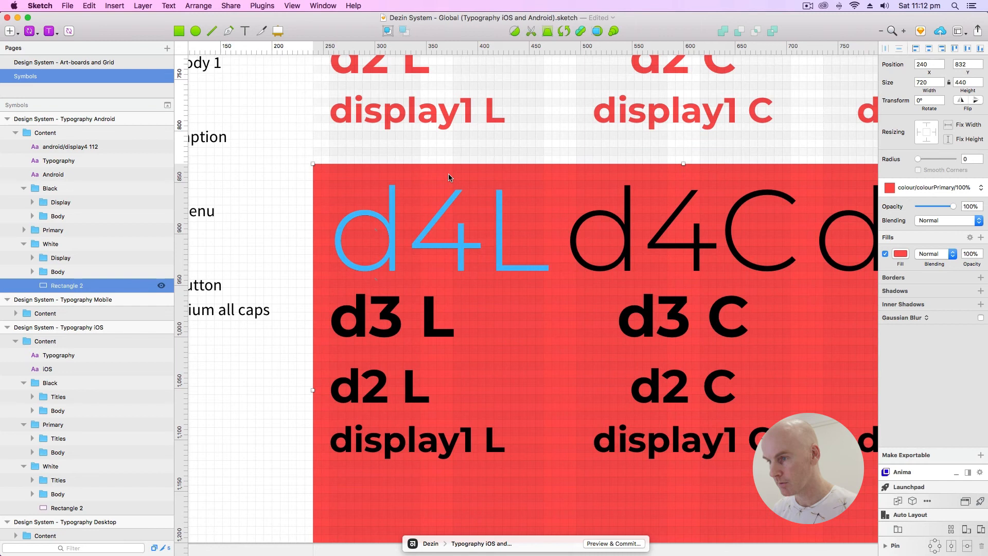
scroll(449, 178, "down", 3)
scroll(454, 178, "right", 4)
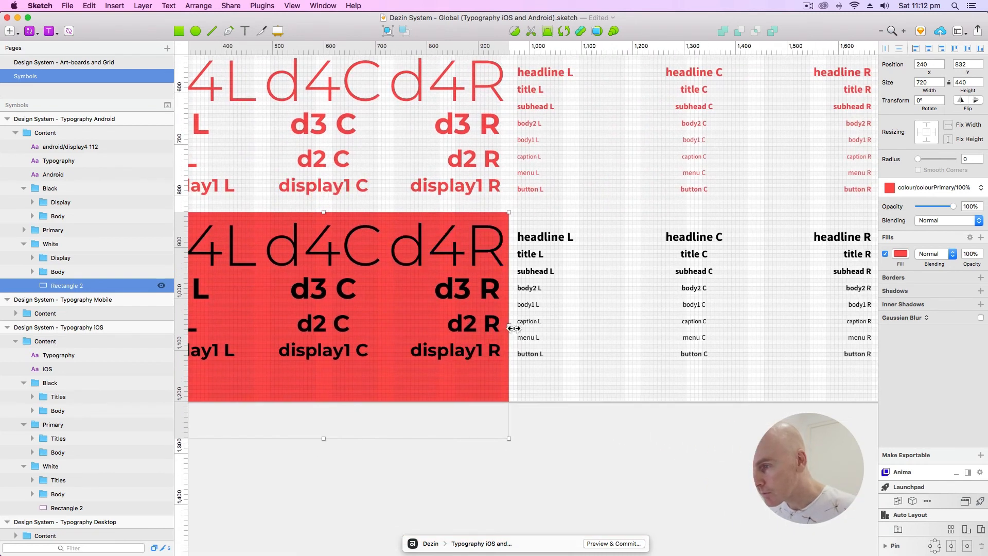
left_click_drag(514, 328, 770, 325)
scroll(451, 315, "right", 6)
left_click_drag(446, 318, 557, 317)
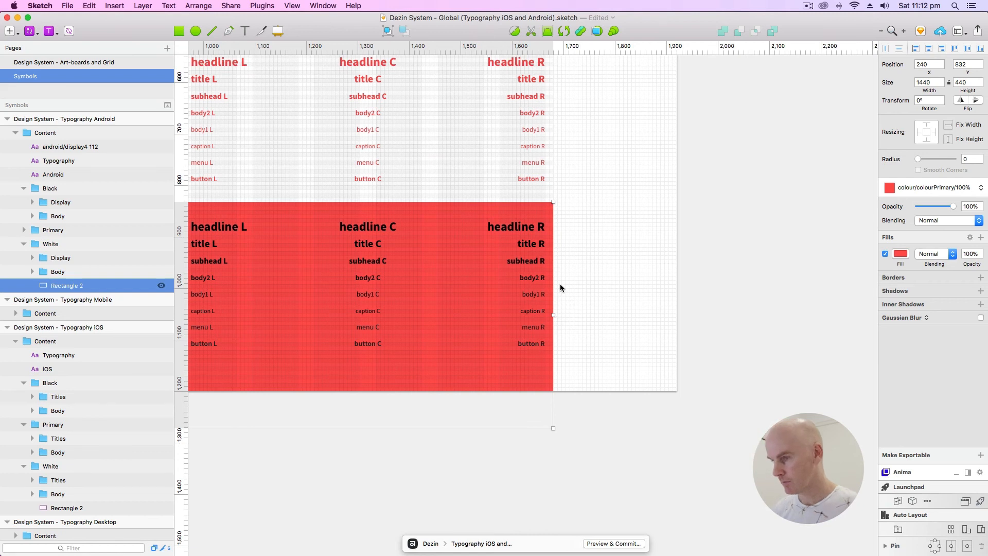
Step: Shorten the red rectangle to a height of 312, ending just below the White samples, and toggle the canvas grid
key("super+plus")
left_click_drag(641, 294, 298, 274)
left_click_drag(736, 287, 693, 268)
left_click_drag(253, 451, 270, 320)
left_click(396, 424)
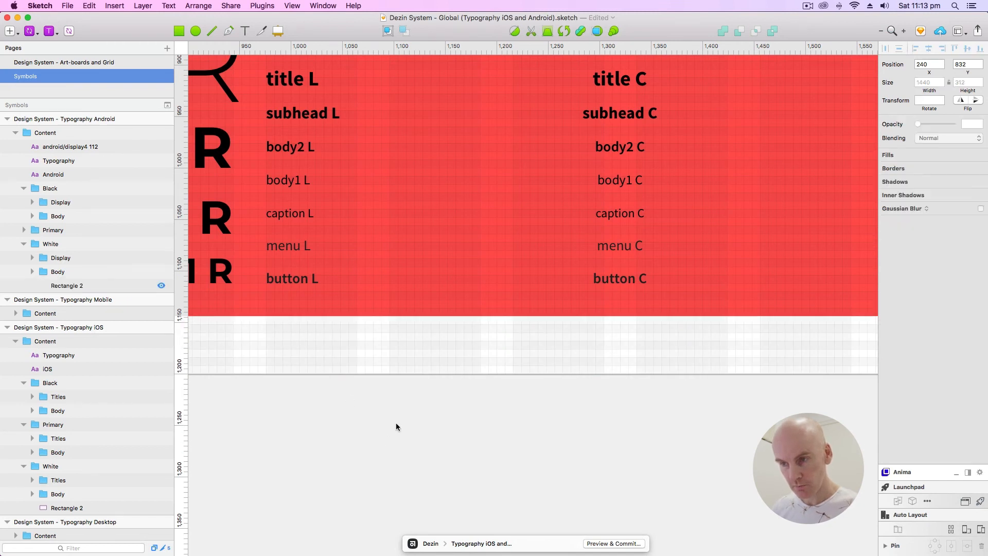
key("ctrl+g")
key("super+minus")
Step: Set the text colour of all display and body samples in the Android White group to FFFFFF, excluding the red rectangle from the selection
left_click_drag(431, 335, 533, 384)
key("super+minus")
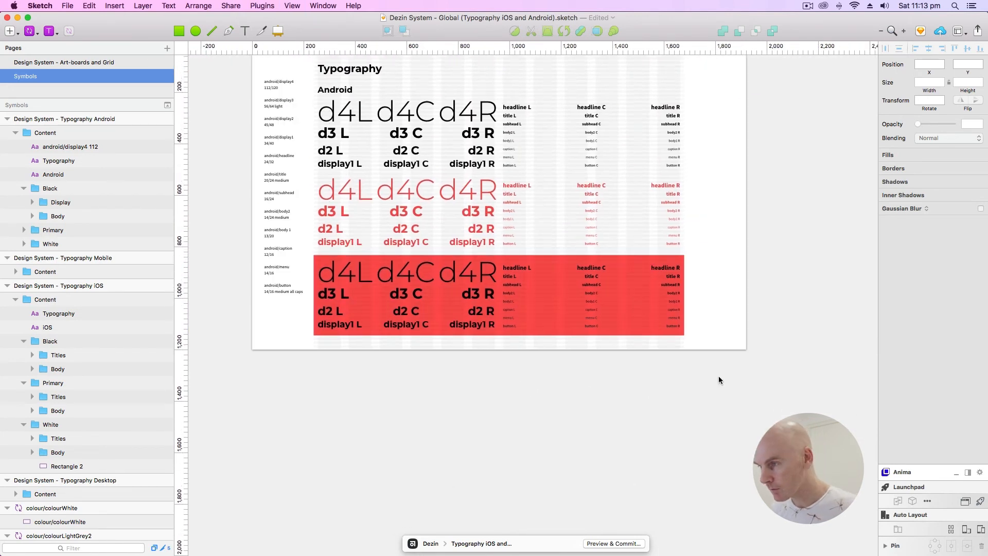
left_click_drag(760, 386, 325, 265)
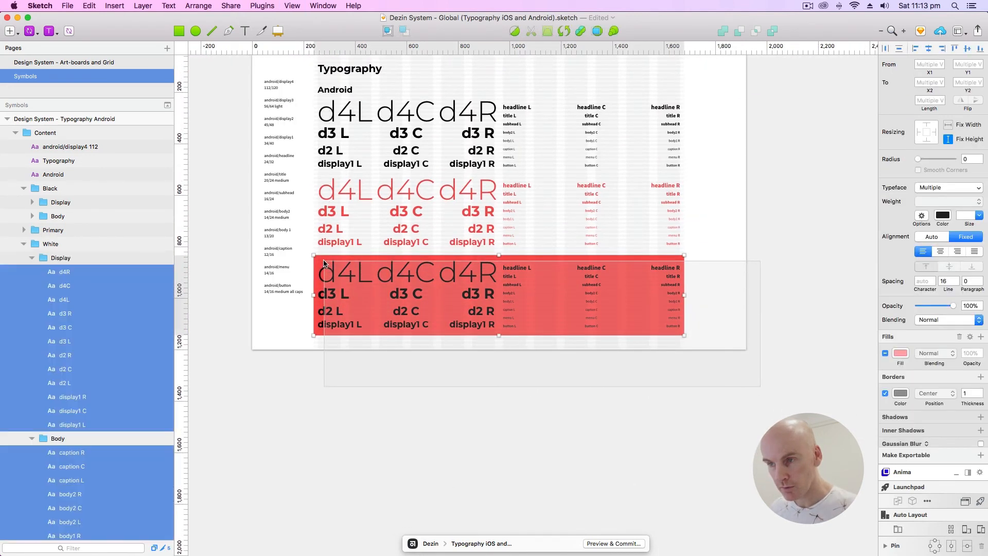
scroll(321, 261, "down", 1)
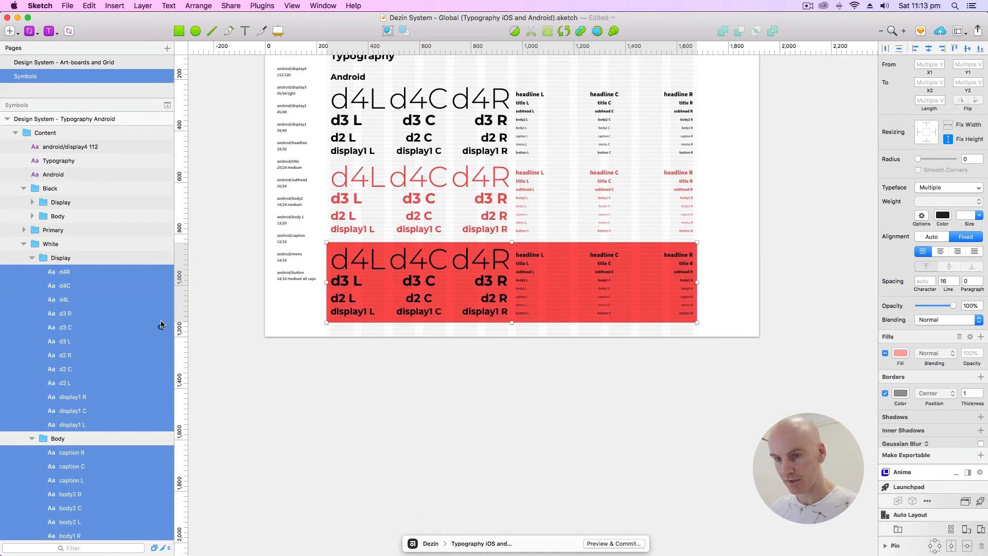
scroll(159, 326, "down", 15)
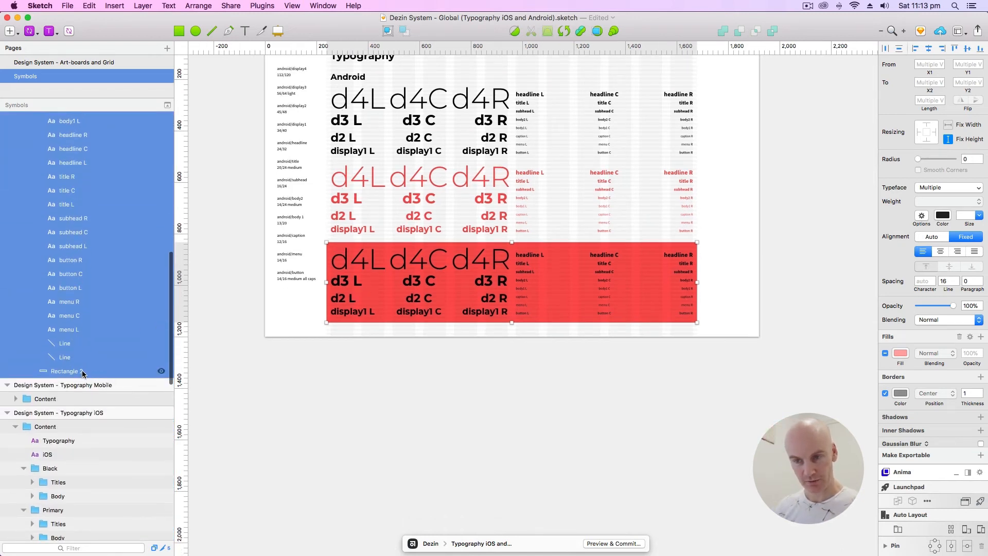
left_click(83, 371, "super")
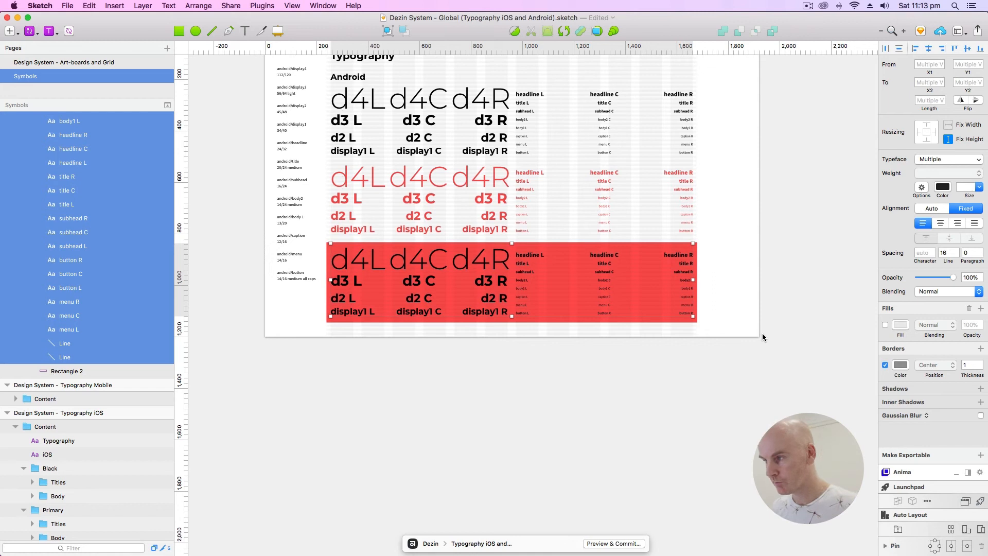
left_click(943, 187)
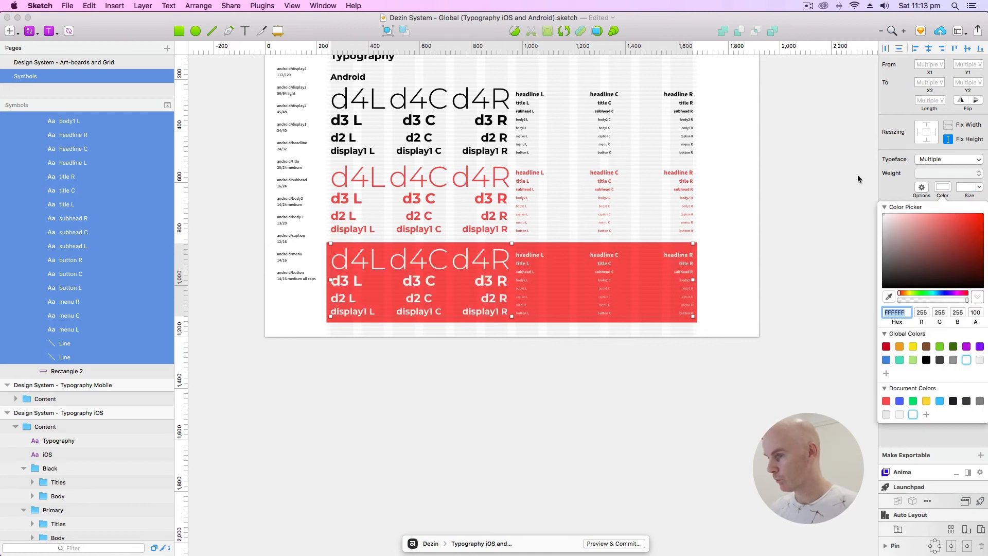
left_click(506, 447)
Step: Create a new text style from the red d4L sample, named Android/display4/Primary/Left
scroll(429, 255, "up", 4)
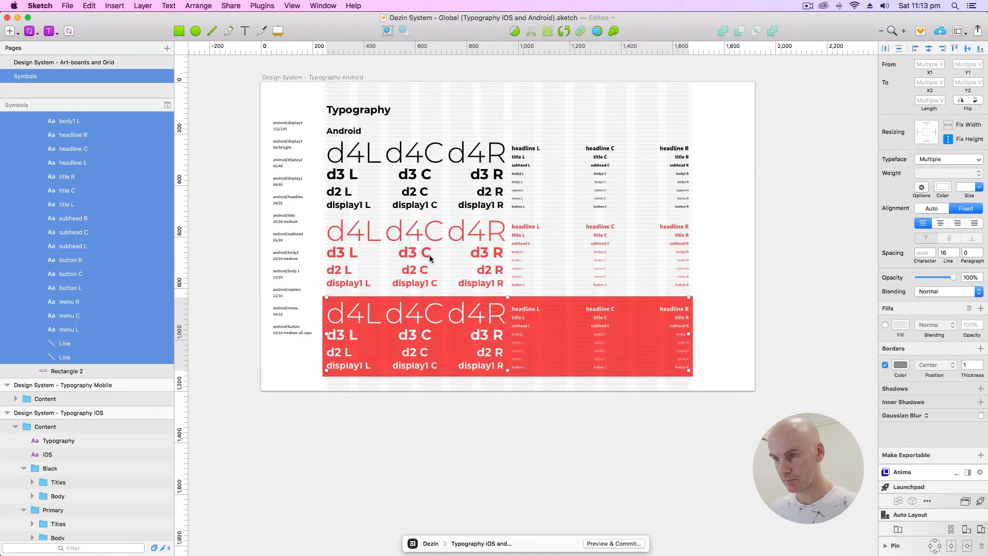
left_click(364, 233)
scroll(380, 206, "up", 5)
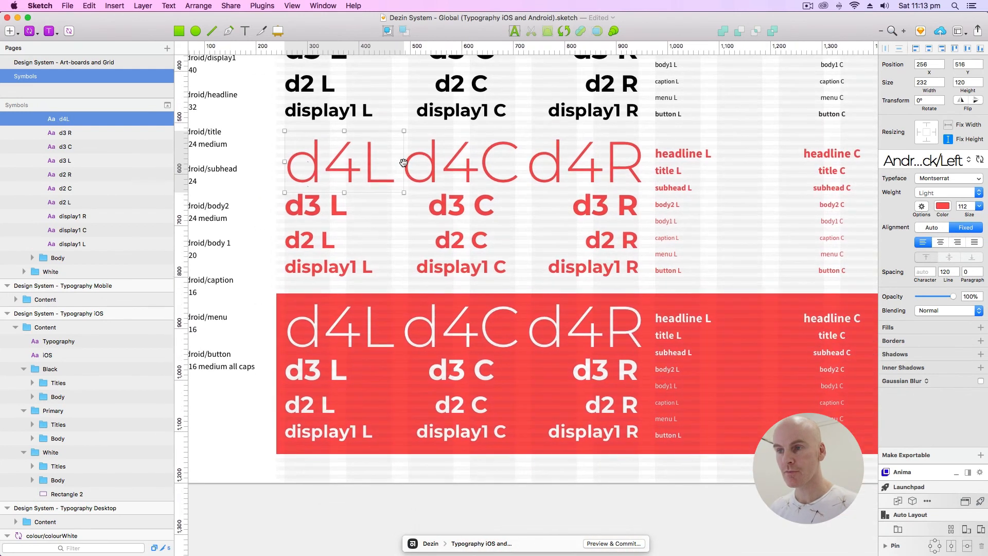
scroll(404, 162, "up", 1)
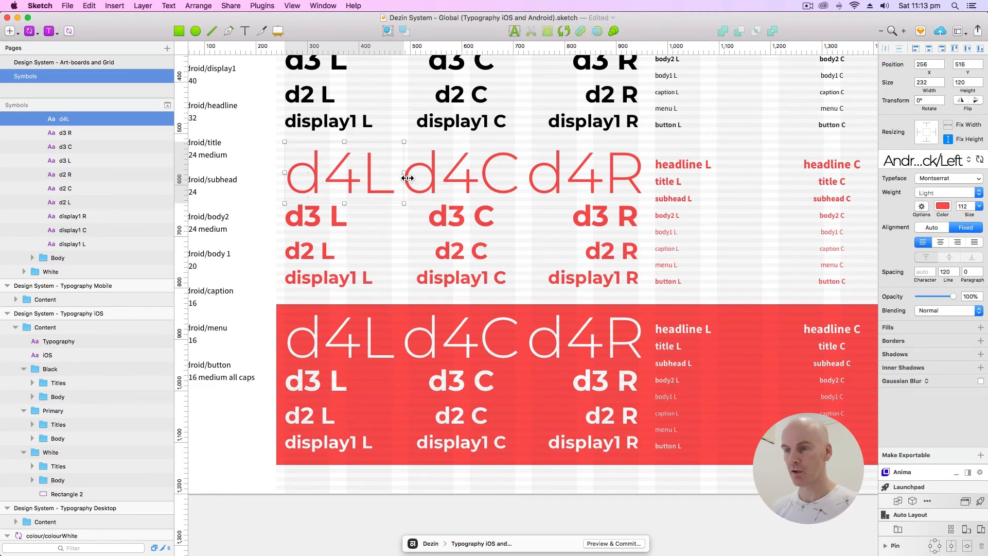
left_click(923, 160)
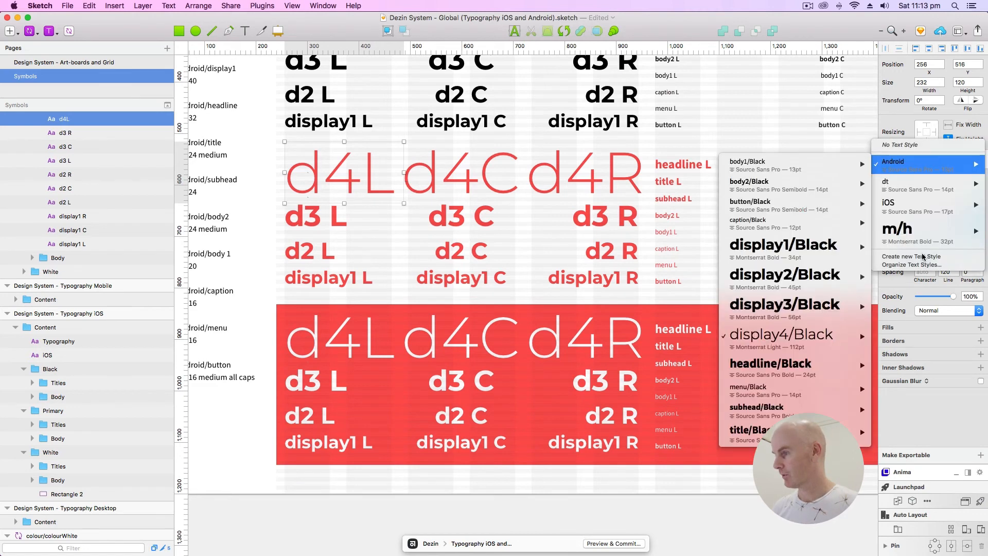
left_click(920, 257)
left_click(934, 160)
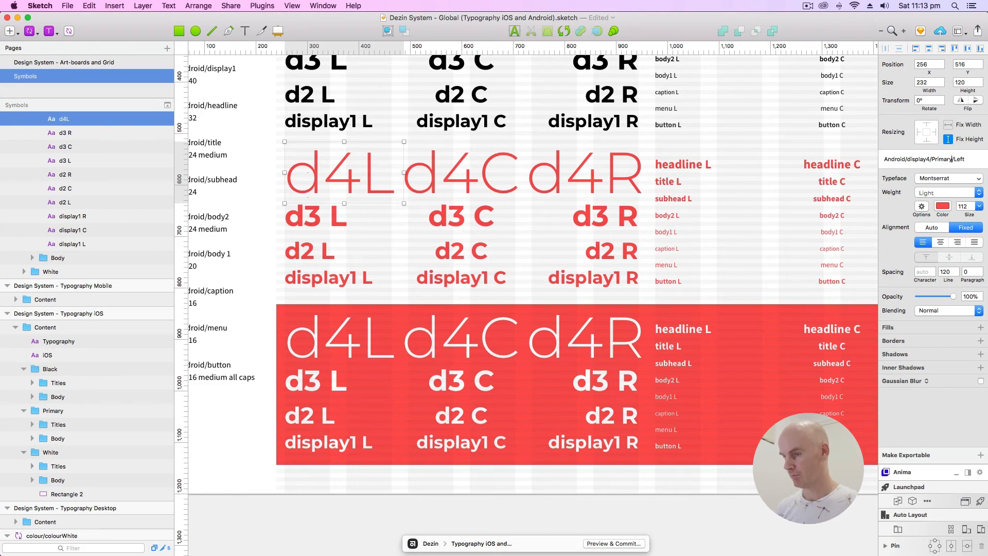
key("Return")
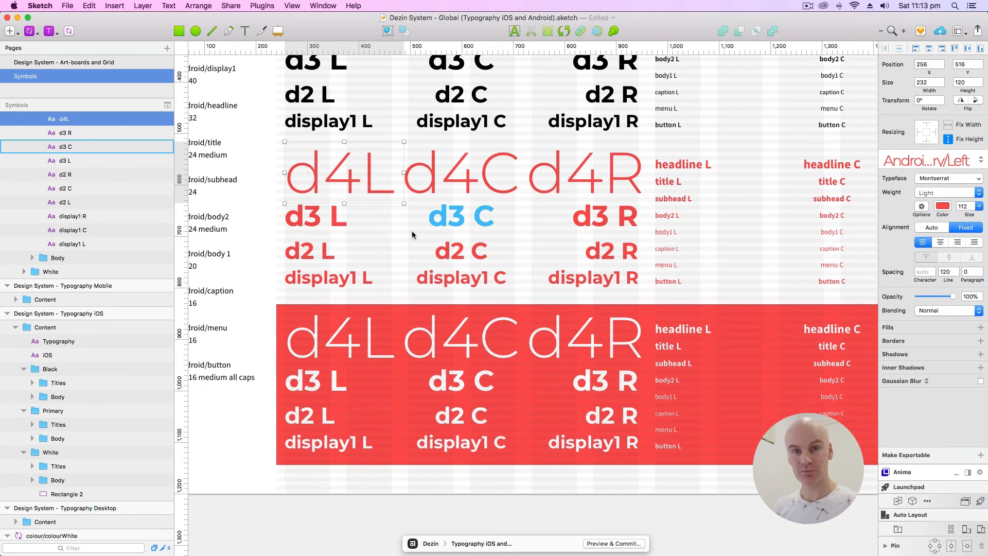
Step: Create the display4 Primary text styles for centre and right alignment from the red d4C and d4R samples
left_click(460, 174)
left_click(932, 161)
left_click(936, 179)
left_click(585, 174)
left_click(933, 160)
Step: Create the display3 Primary text styles for left, centre and right alignment from the red d3 samples
left_click(316, 216)
left_click(933, 160)
left_click(937, 179)
left_click(461, 216)
left_click(605, 216)
left_click(933, 160)
left_click(911, 257)
left_click(461, 216)
Step: Create the display2 and display1 Primary text styles from the red d2 and display1 samples
left_click(476, 257)
left_click(612, 251)
left_click(932, 160)
left_click(895, 259)
left_click(328, 277)
left_click(461, 278)
left_click(933, 160)
left_click(593, 278)
Step: Create the headline Primary text styles from the red headline samples
scroll(555, 244, "right", 10)
left_click(489, 164)
left_click(958, 166)
left_click(637, 164)
left_click(933, 160)
left_click(911, 256)
Step: Create the title and subhead Primary text styles for left, centre and right alignment from the red samples
left_click(325, 181)
left_click(489, 181)
left_click(652, 181)
left_click(331, 198)
left_click(933, 160)
left_click(911, 257)
left_click(489, 199)
double_click(941, 159)
left_click(648, 198)
Step: Create the body2 Primary text styles for left, centre and right alignment from the red body2 samples
left_click(324, 215)
left_click(488, 216)
left_click(653, 216)
left_click(932, 160)
left_click(911, 256)
Step: Create the body1 Primary text styles for left, centre and right alignment from the red body1 samples
left_click(323, 232)
left_click(911, 257)
left_click(489, 232)
left_click(911, 256)
left_click(655, 232)
Step: Create the caption text styles from the red caption samples, named like Android/caption/Primary/Left for each alignment
left_click(324, 249)
type("Primary")
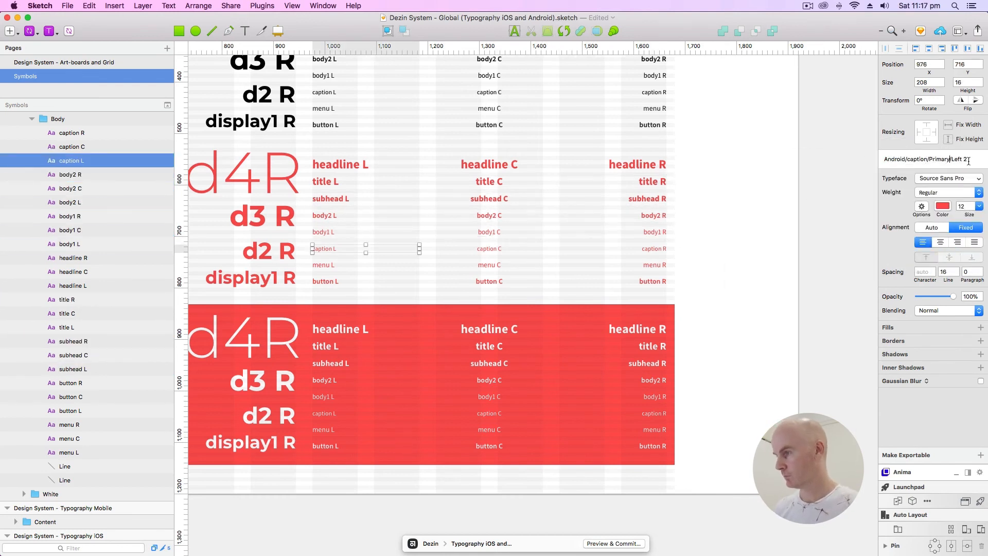
left_click(488, 249)
left_click(653, 248)
left_click(932, 159)
left_click(911, 256)
Step: Create the menu and button Primary text styles from the red menu and button samples
left_click(323, 265)
left_click(489, 265)
left_click(325, 281)
left_click(932, 160)
left_click(911, 256)
left_click(489, 281)
double_click(932, 159)
left_click(653, 281)
left_click(911, 256)
Step: Create the display4 White text styles for left, centre and right alignment from the white d4 samples
scroll(324, 346, "left", 10)
left_click(273, 265)
left_click(392, 265)
left_click(945, 165)
left_click(921, 253)
left_click(516, 264)
Step: Create the display3 White text styles for left, centre and right alignment from the white d3 samples
left_click(248, 308)
left_click(392, 308)
left_click(932, 159)
left_click(921, 253)
left_click(536, 308)
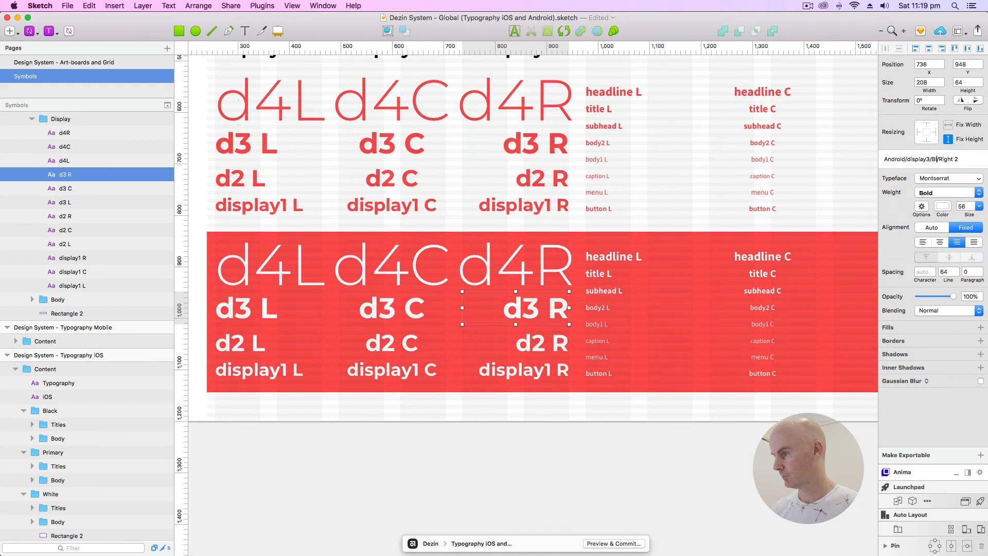
Step: Create the display2 White text styles for left, centre and right alignment from the white d2 samples
left_click(248, 343)
left_click(932, 160)
left_click(389, 344)
left_click(540, 344)
Step: Create the display1 White text styles for left, centre and right alignment from the white display1 samples
left_click(259, 369)
left_click(392, 369)
left_click(524, 370)
left_click(930, 162)
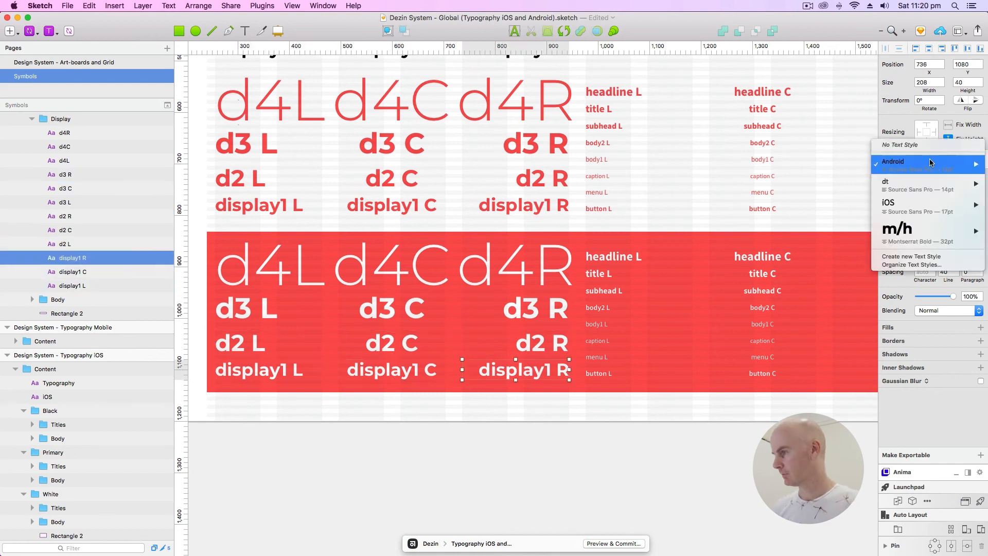
left_click(911, 256)
Step: Create the headline and title White text styles from the white samples on the red rectangle
scroll(566, 329, "right", 5)
left_click(469, 249)
left_click(619, 249)
left_click(455, 266)
left_click(907, 256)
left_click(619, 267)
left_click_drag(934, 160, 925, 160)
left_click(782, 266)
left_click(934, 161)
left_click(913, 255)
Step: Create the subhead and body2 White text styles for left, centre and right alignment from the white samples
left_click(473, 285)
left_click(619, 284)
left_click(777, 283)
left_click(454, 300)
left_click(619, 301)
left_click(936, 161)
left_click(782, 301)
Step: Create the body1 and caption White text styles for left, centre and right alignment from the white samples
left_click(452, 317)
left_click(620, 319)
left_click(783, 317)
left_click(941, 160)
left_click(454, 334)
left_click(971, 160)
left_click(619, 334)
left_click(783, 334)
Step: Create the menu White text styles for left, centre and right alignment from the white menu samples
left_click(453, 350)
left_click(619, 350)
left_click(937, 160)
left_click(912, 256)
left_click(784, 350)
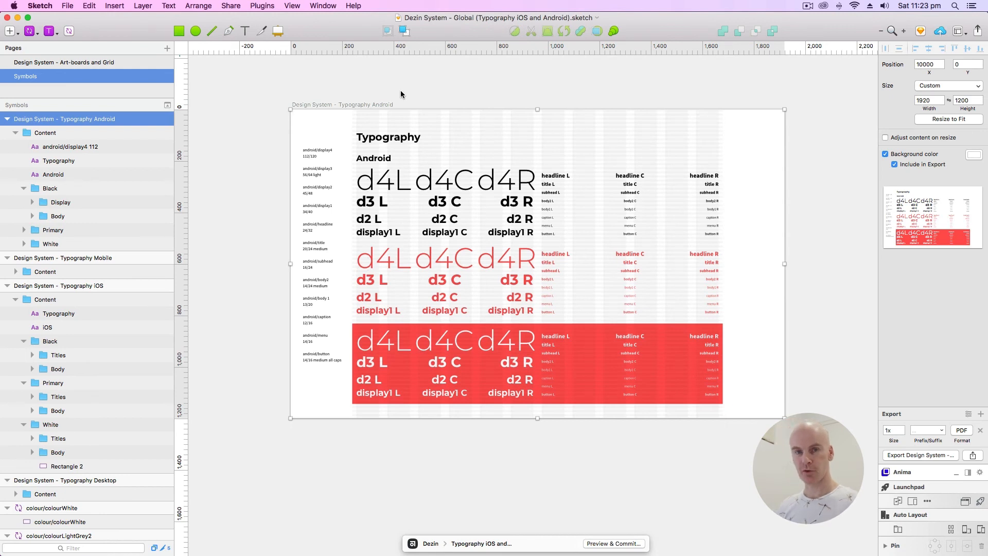
Step: Hide the column layout on the Typography Android artboard
key("ctrl+l")
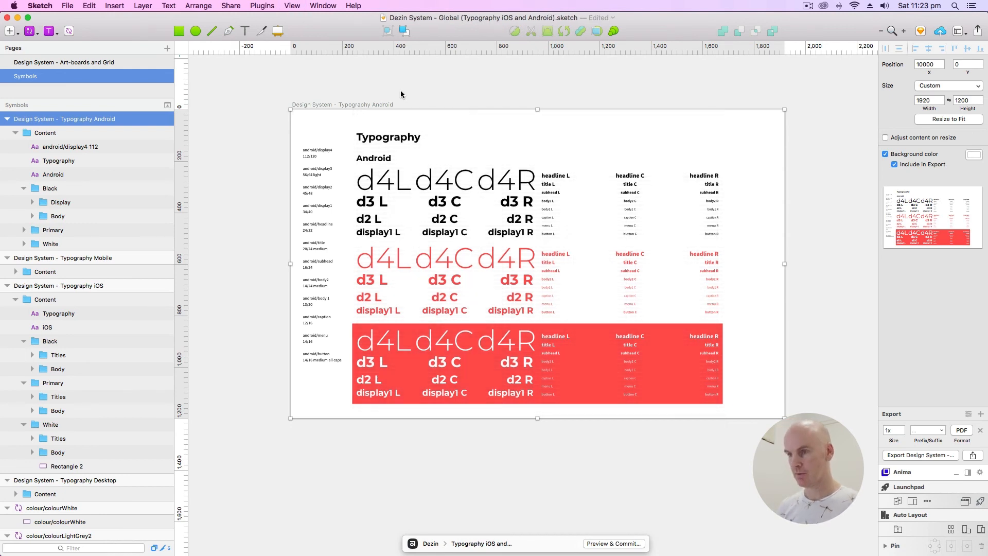
scroll(367, 177, "right", 3)
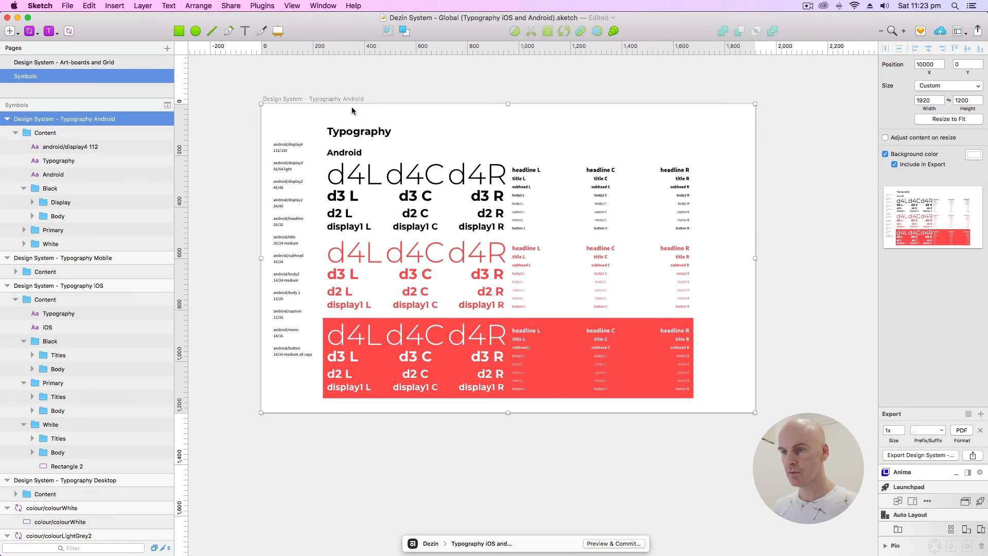
Step: Review the Android text styles from body1 to title, checking each one's Black, Primary and White variants and their alignments
left_click(366, 181, "super")
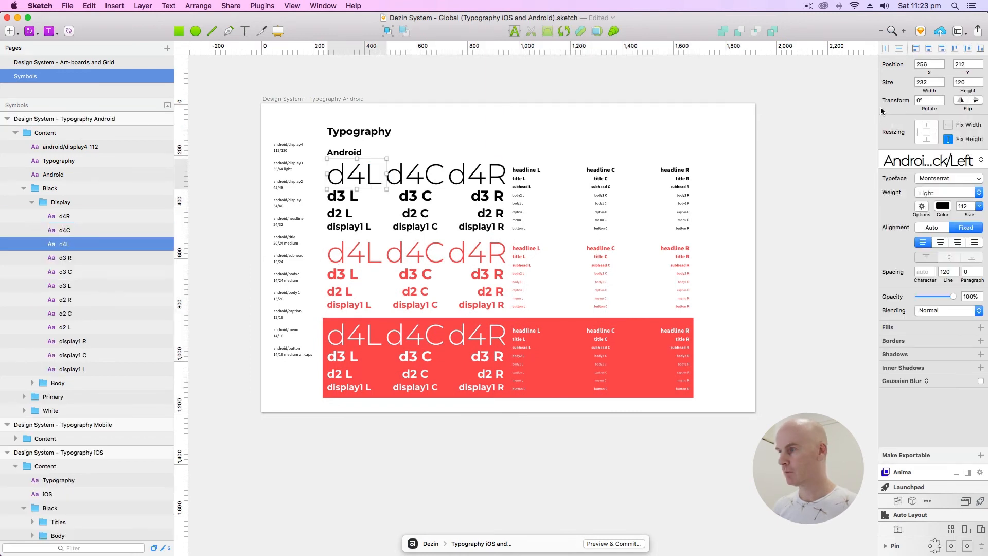
left_click(907, 163)
mouse_move(912, 160)
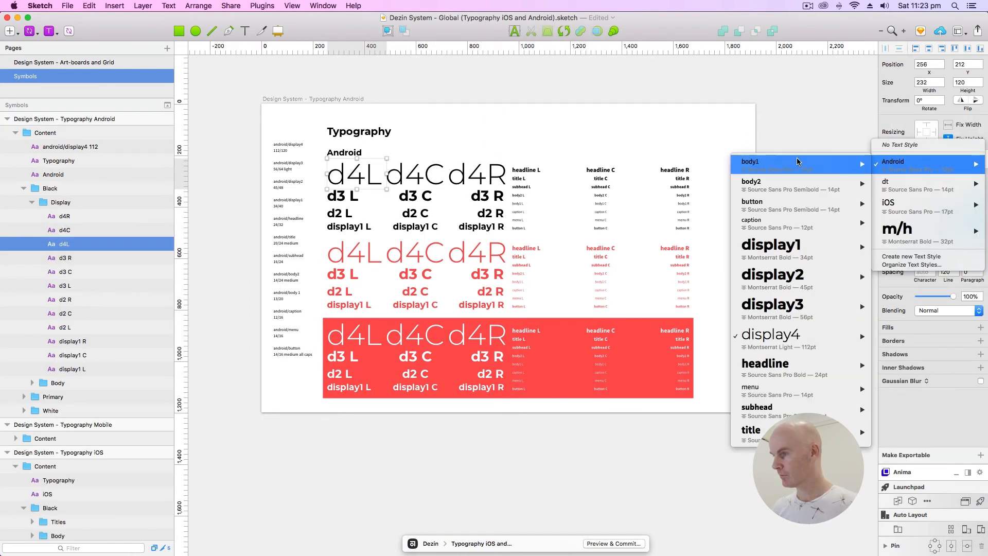
mouse_move(797, 161)
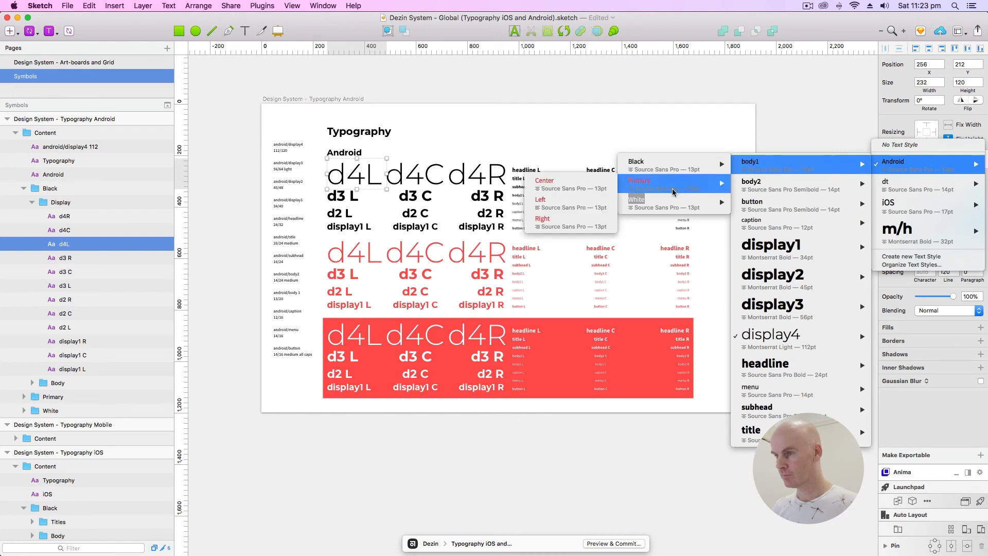
mouse_move(667, 204)
mouse_move(808, 181)
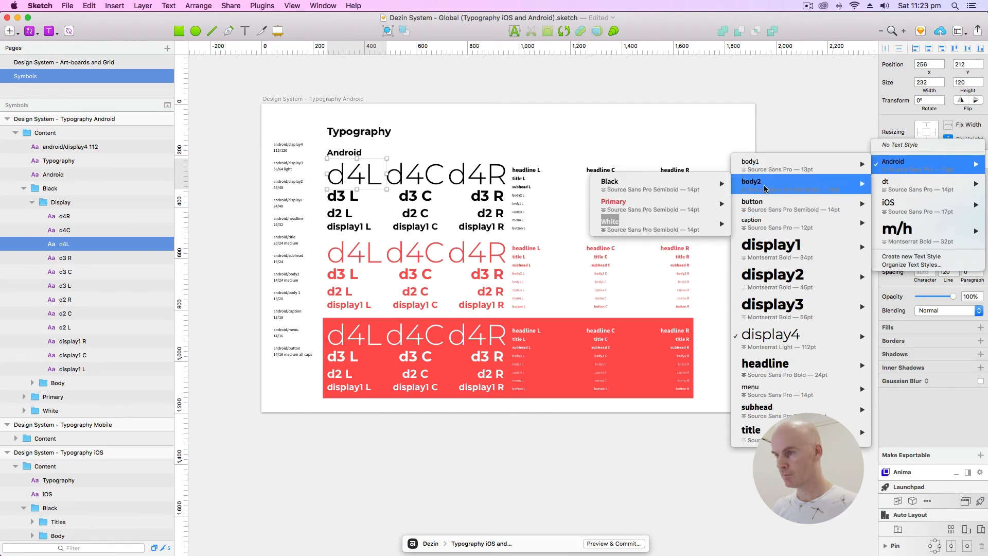
mouse_move(683, 185)
mouse_move(660, 224)
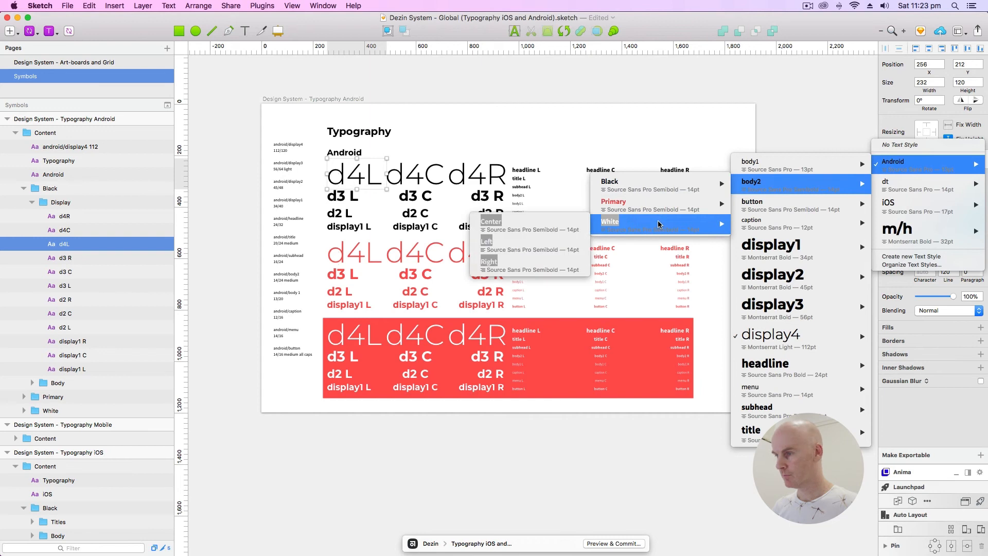
mouse_move(777, 215)
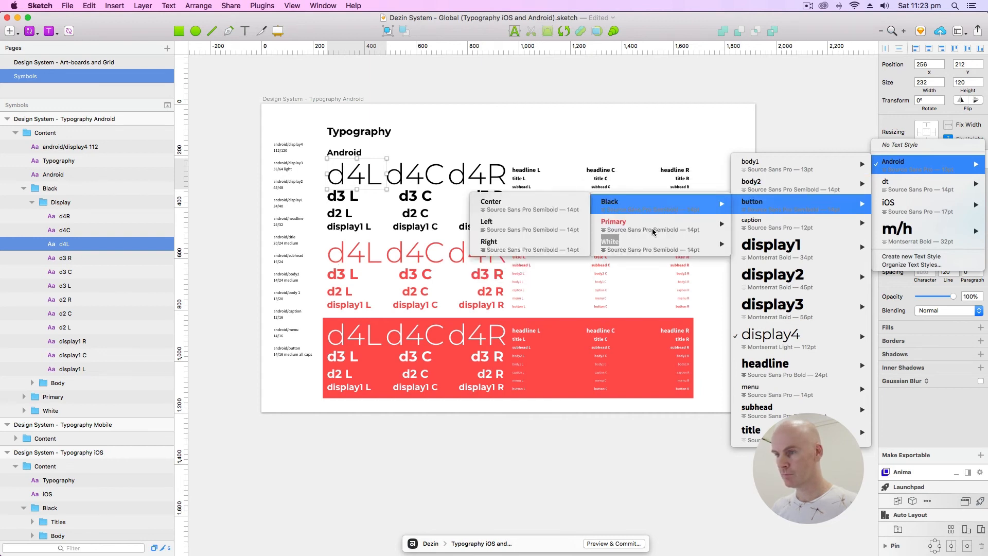
mouse_move(642, 248)
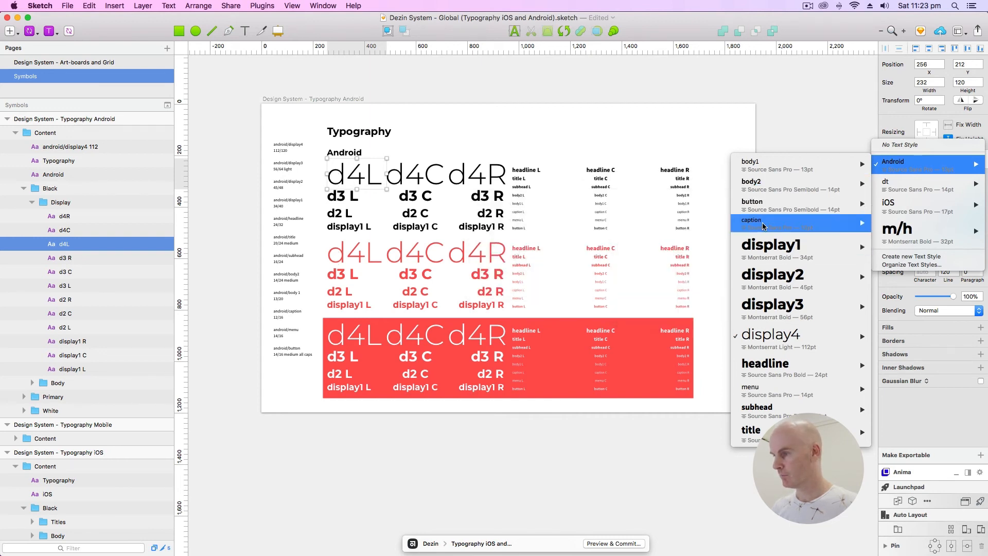
mouse_move(675, 244)
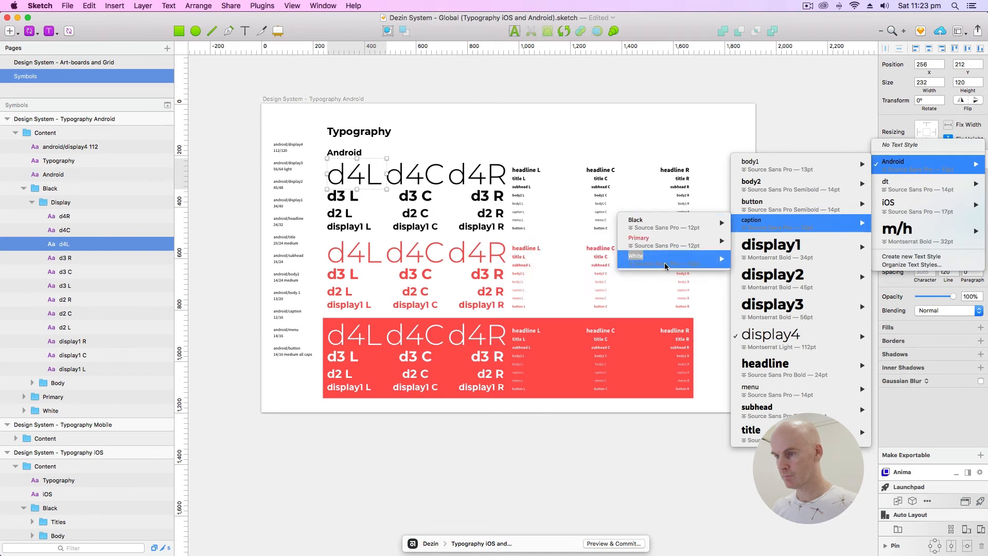
mouse_move(761, 246)
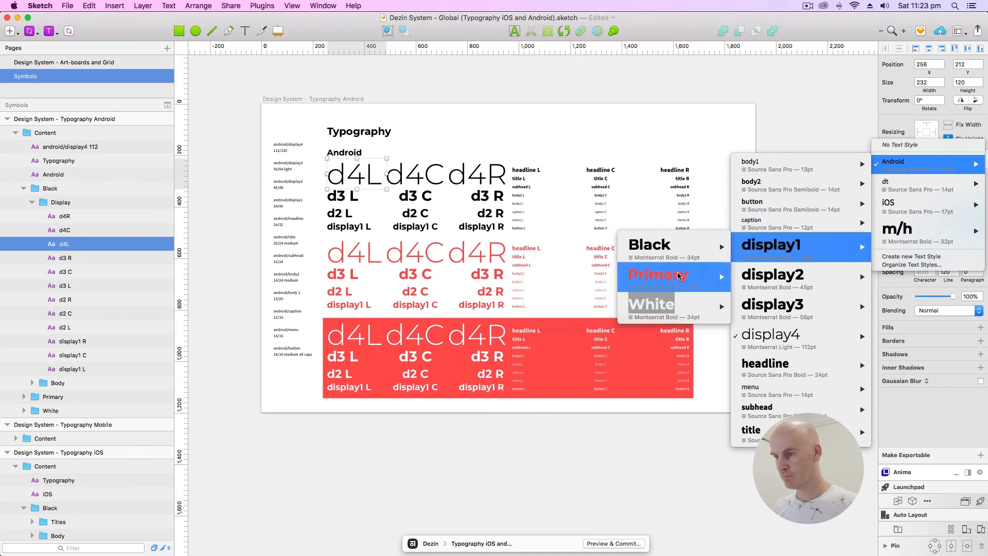
mouse_move(667, 311)
mouse_move(767, 282)
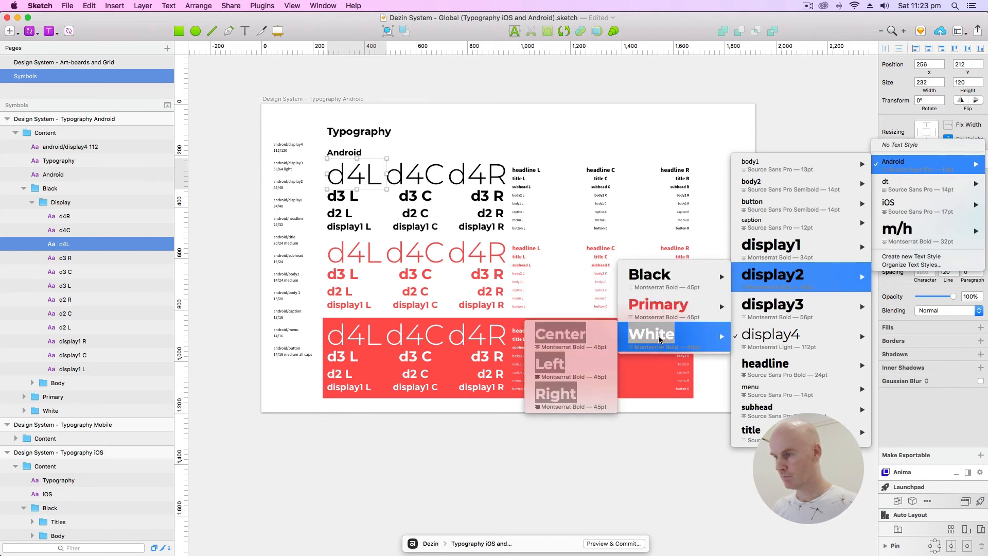
mouse_move(772, 306)
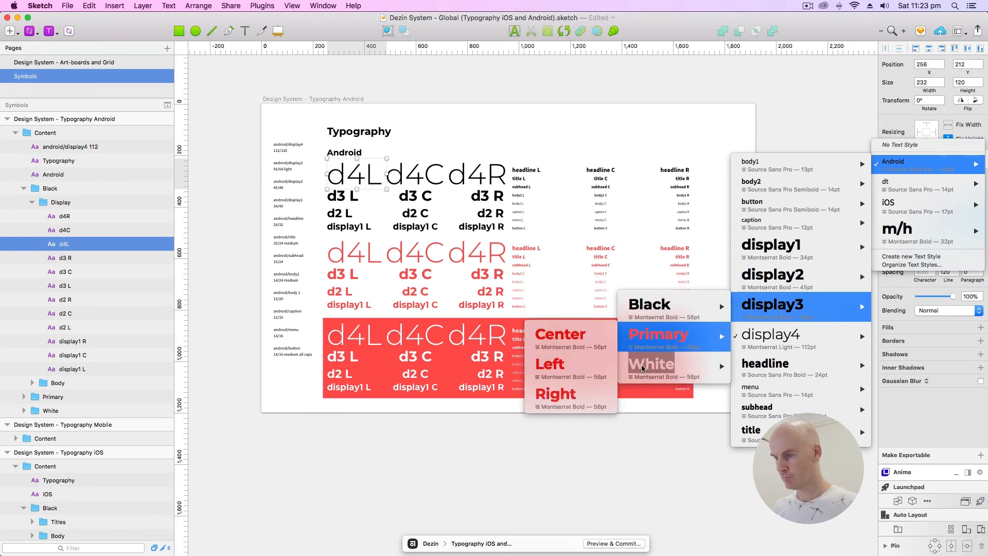
mouse_move(778, 333)
mouse_move(676, 334)
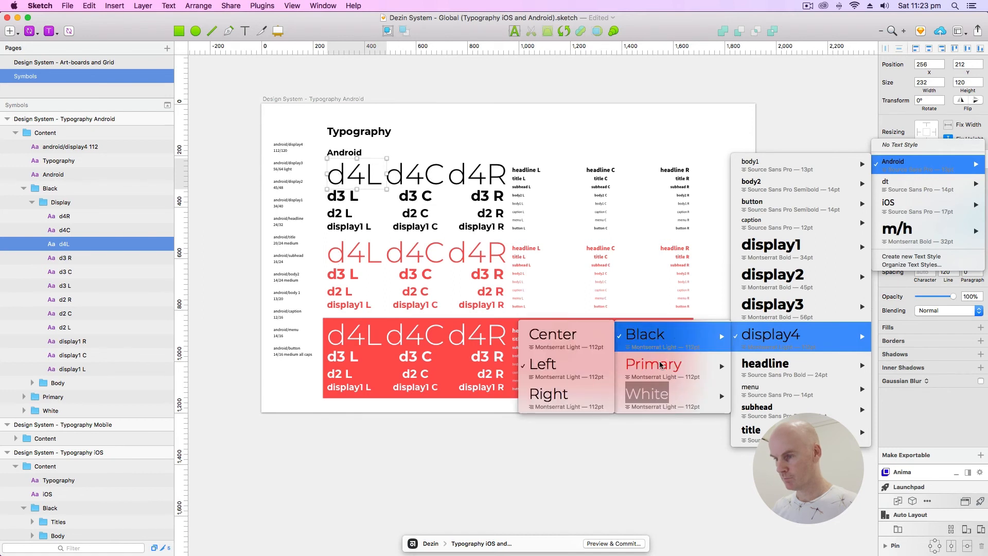
mouse_move(790, 378)
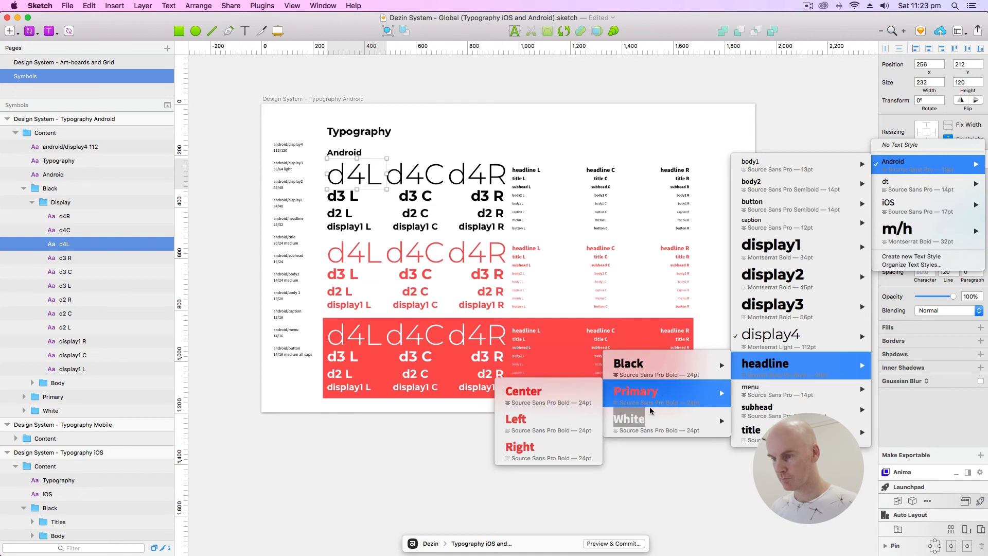
mouse_move(649, 415)
mouse_move(751, 387)
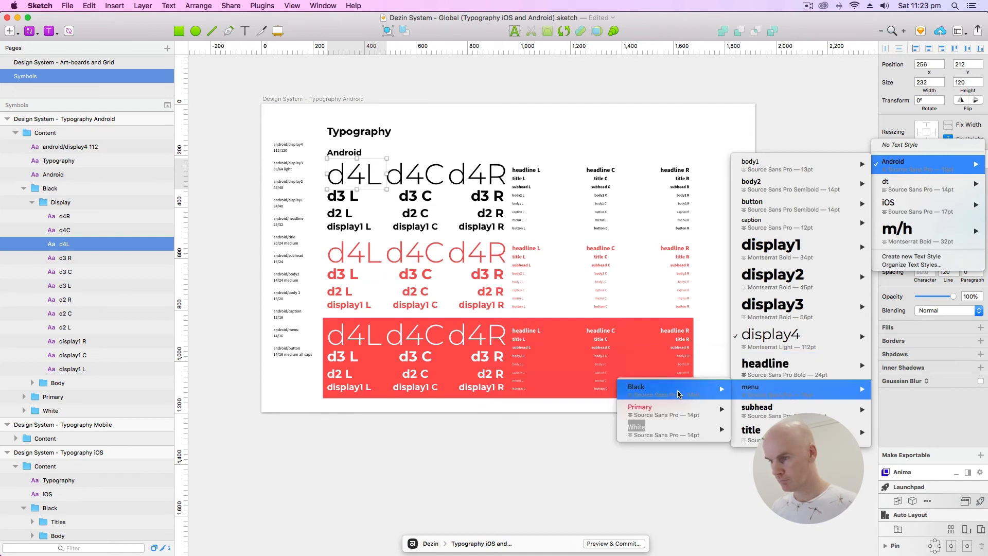
mouse_move(756, 408)
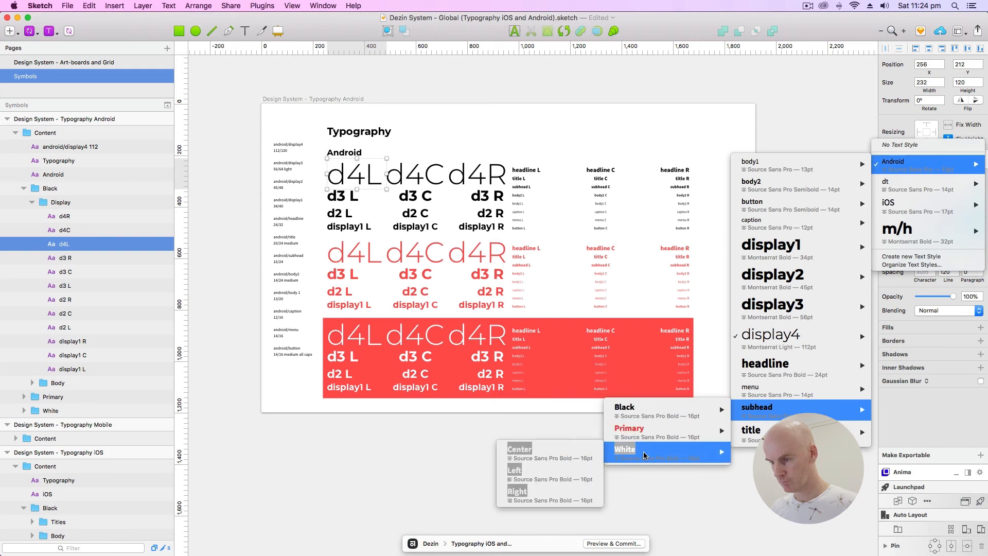
mouse_move(749, 431)
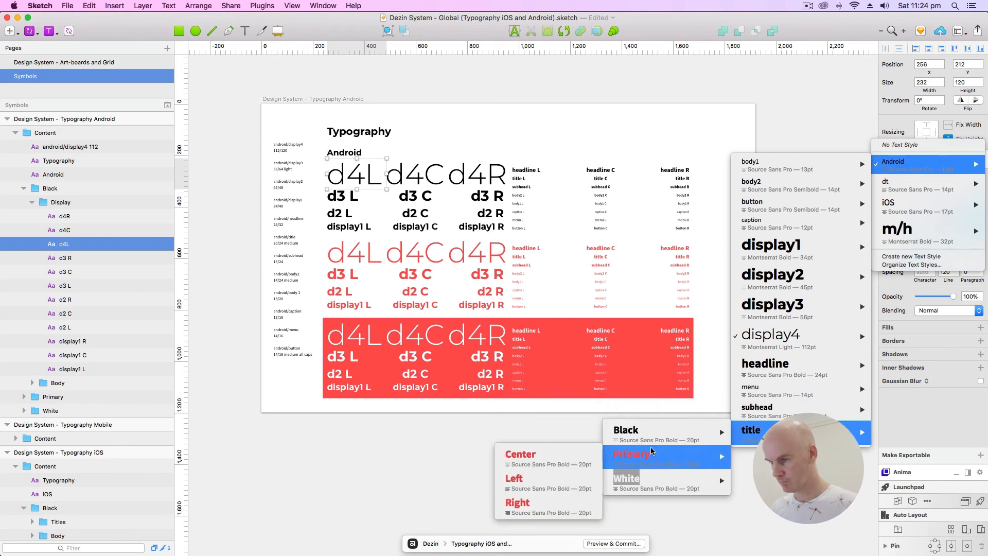
mouse_move(638, 475)
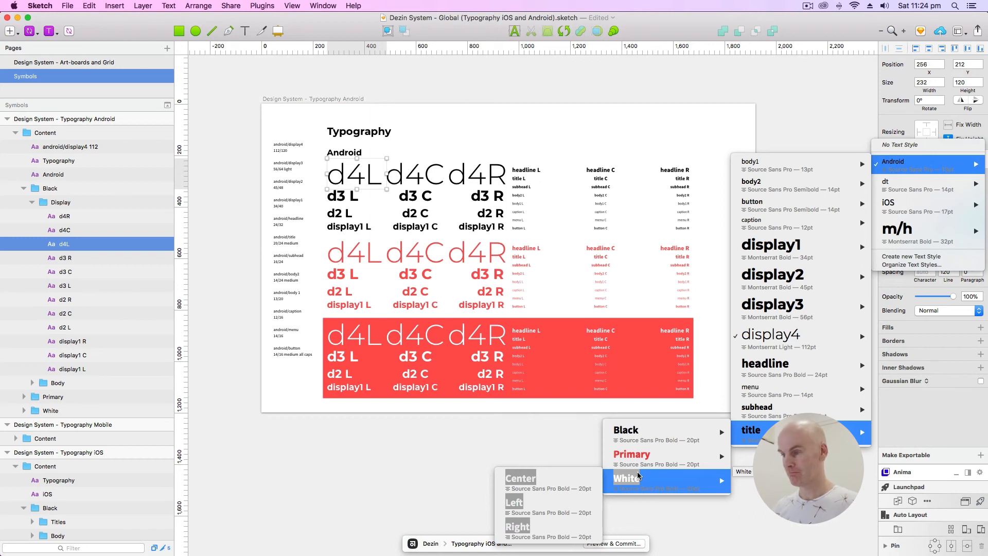
Step: Delete the reference list of Android style names and sizes beside the samples on the Typography Android artboard, and save the document
left_click(595, 184)
left_click(503, 92)
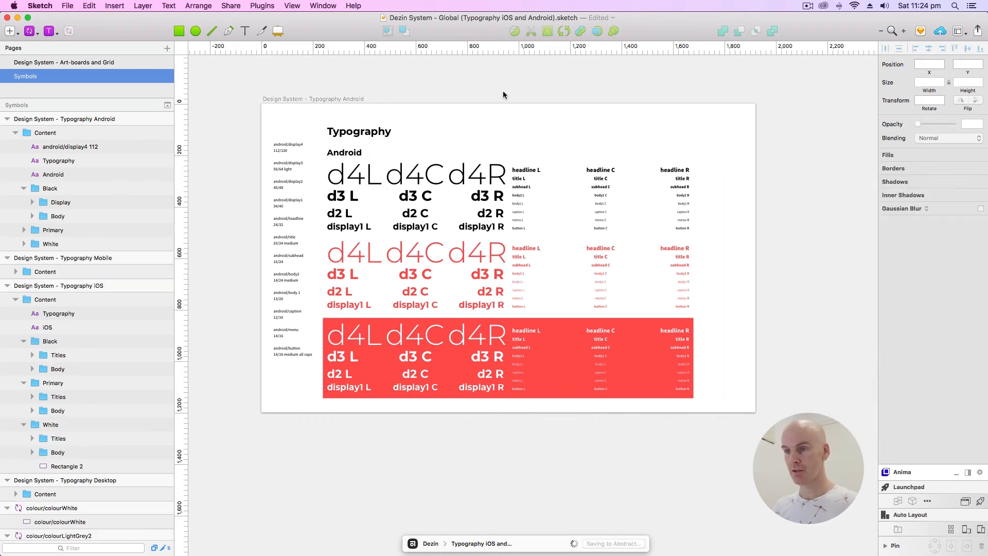
left_click(296, 164)
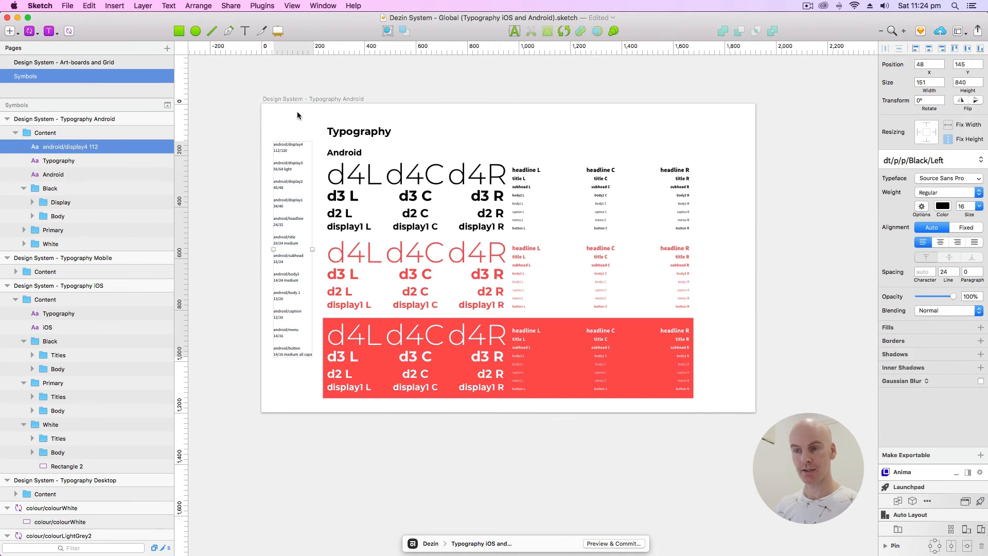
key("Delete")
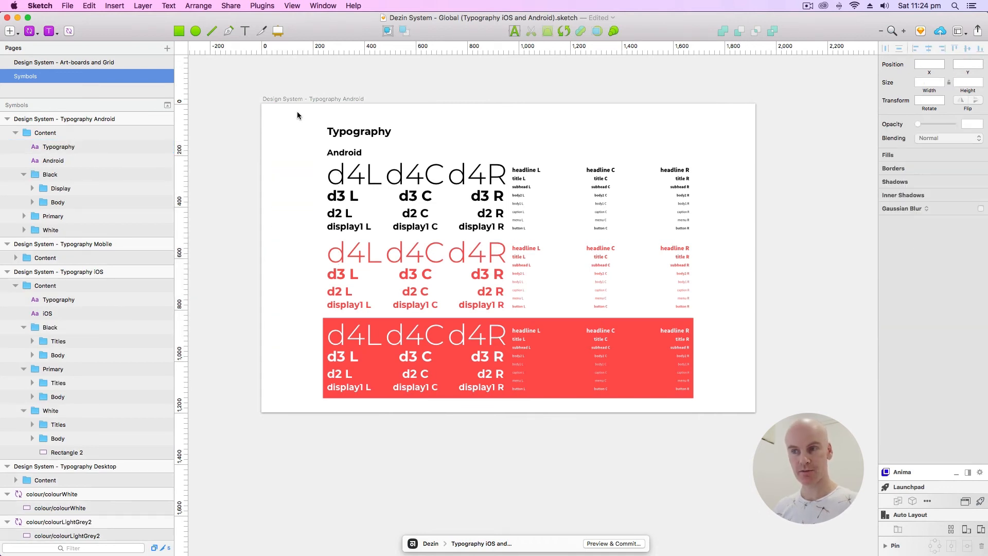
left_click(325, 98)
key("super+s")
Step: Compare the overall sample arrangement of the Typography iOS and Typography Android artboards
left_click_drag(403, 88, 446, 86)
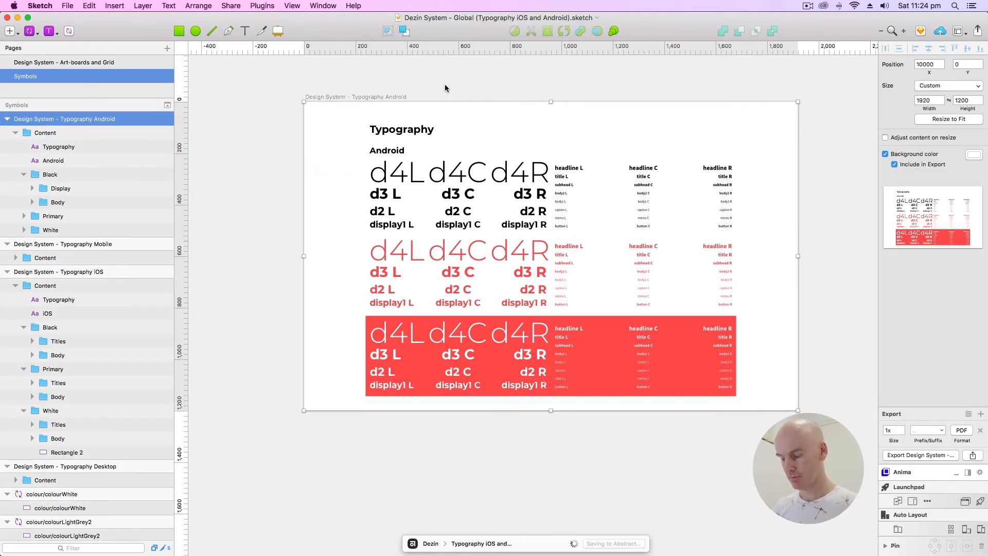
key("super+minus")
left_click_drag(458, 144, 496, 103)
left_click(496, 103)
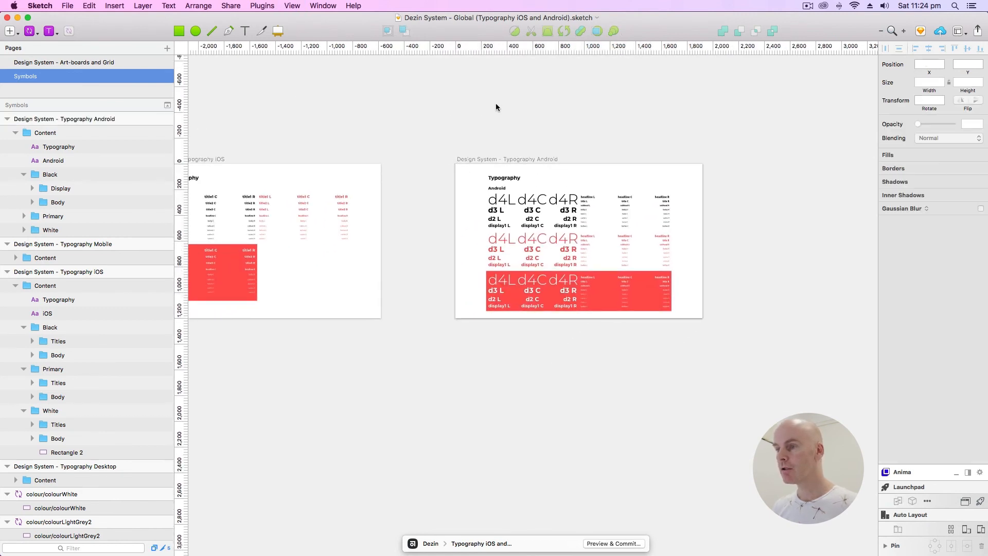
left_click_drag(324, 115, 439, 118)
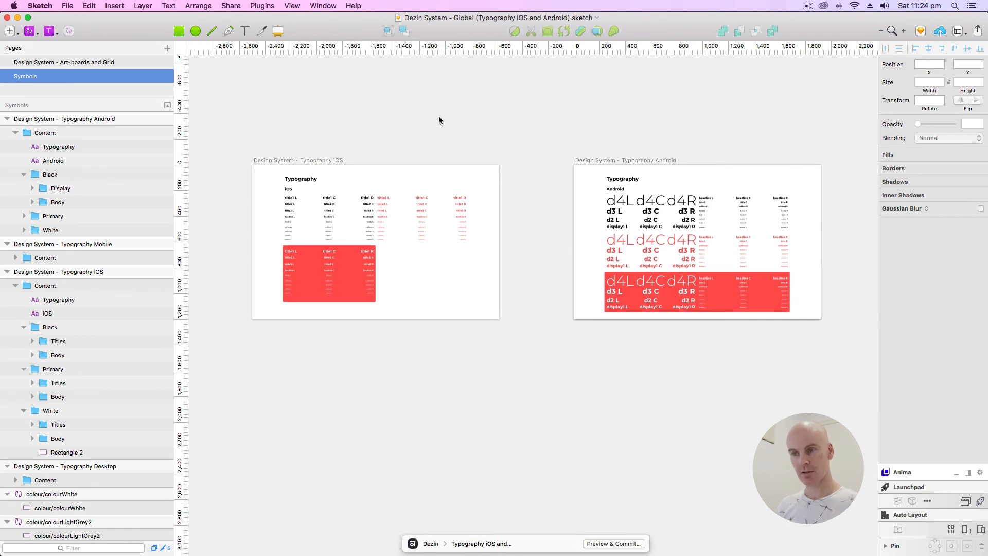
left_click(300, 158)
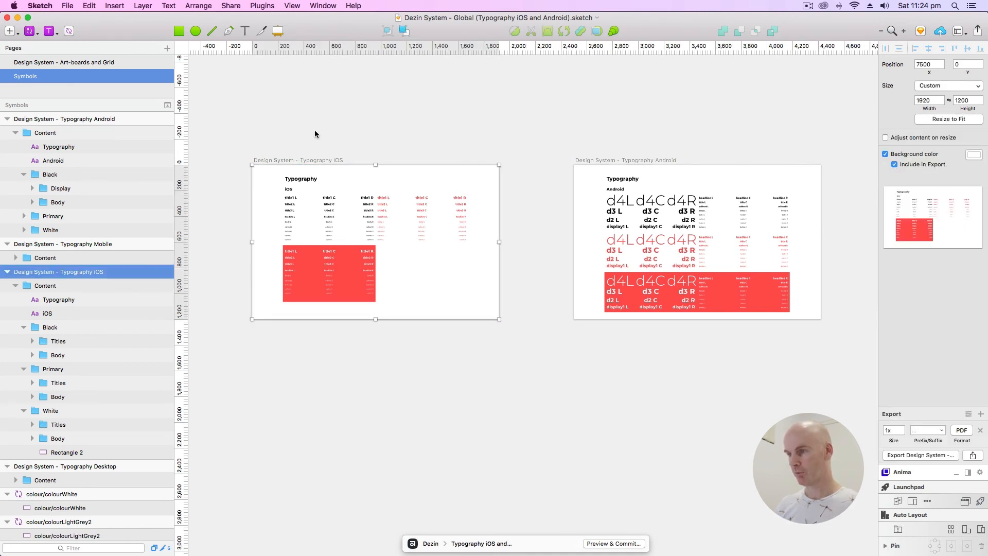
left_click(678, 159)
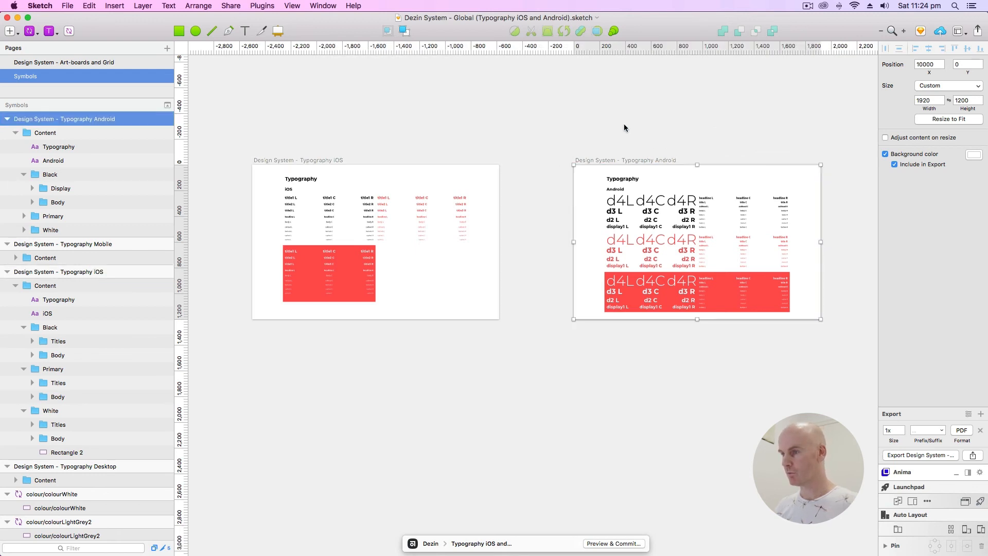
left_click(640, 138)
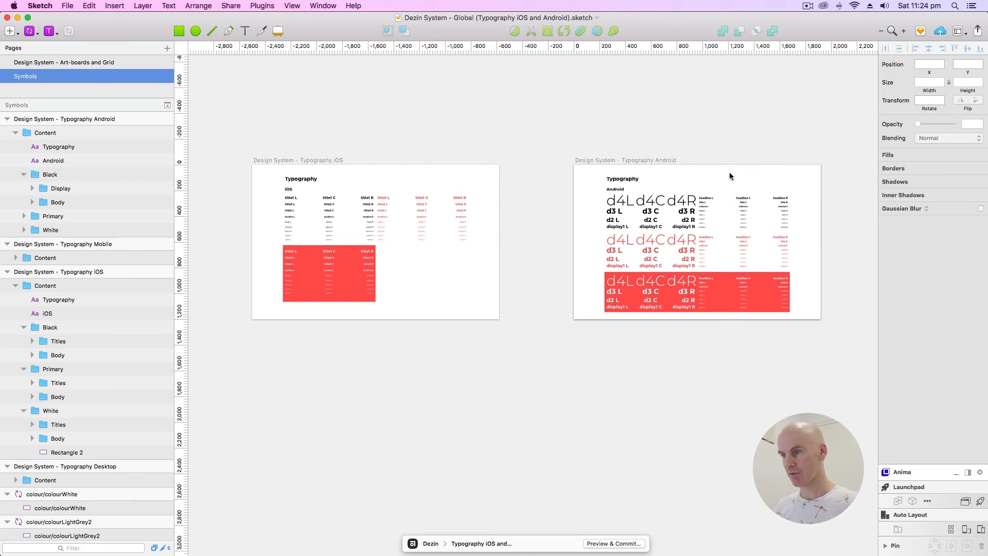
Step: Show the column layout and the grid on the Typography Desktop artboard
scroll(617, 125, "left", 15)
scroll(696, 135, "left", 10)
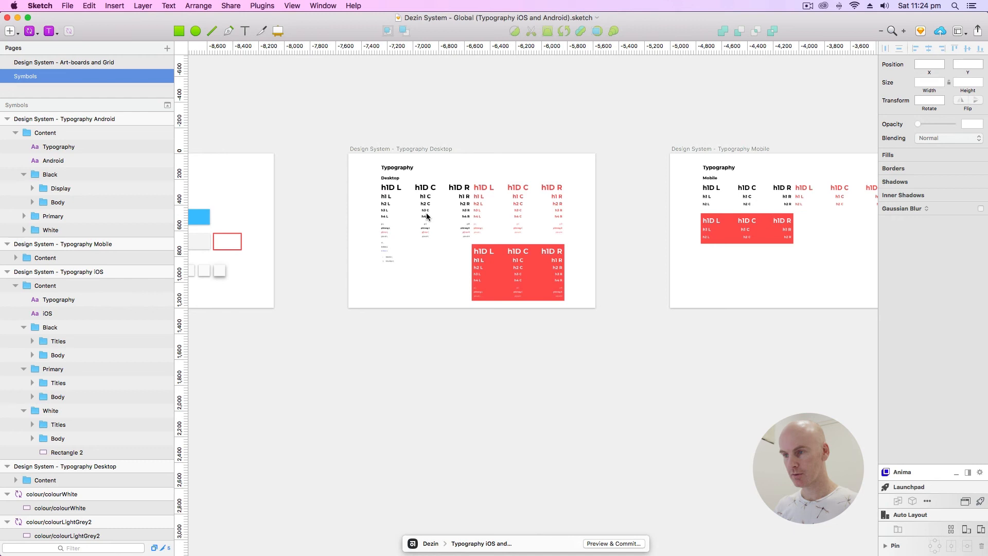
scroll(426, 216, "up", 5)
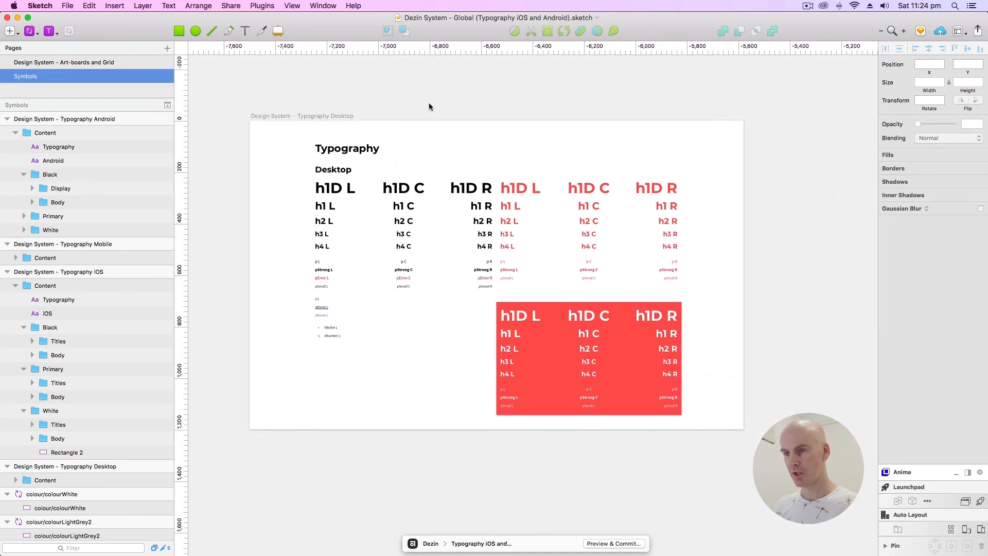
scroll(434, 103, "right", 2)
left_click(309, 166)
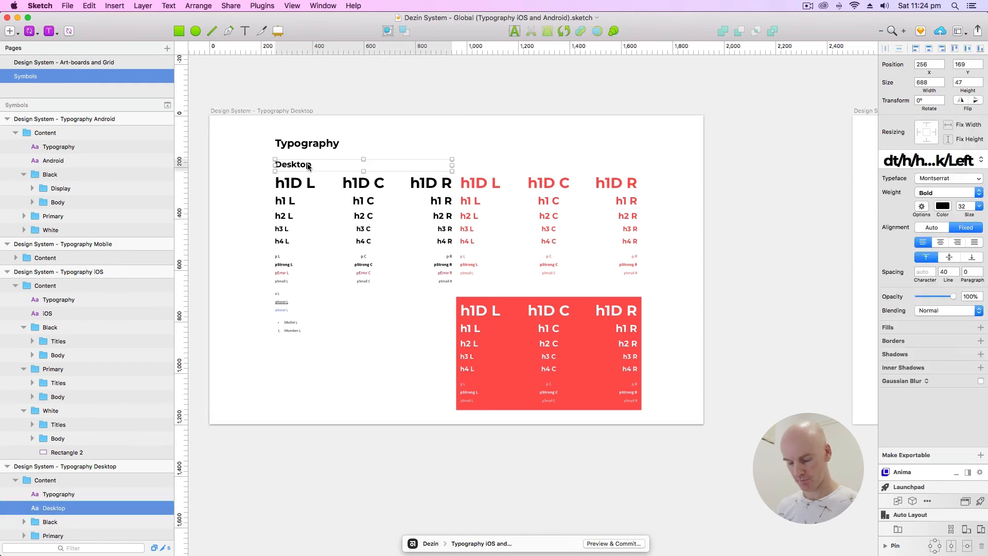
key("ctrl+l")
key("ctrl+g")
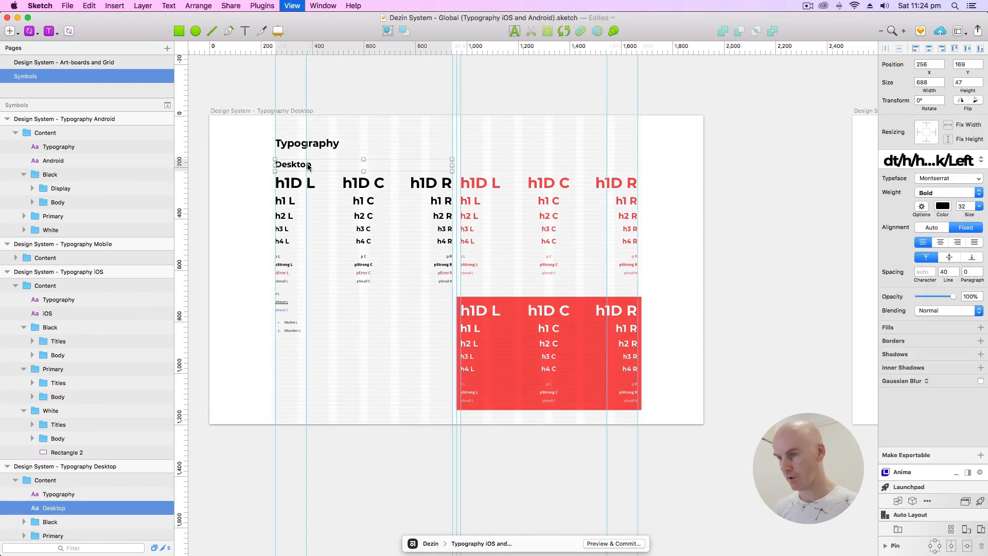
scroll(330, 186, "left", 2)
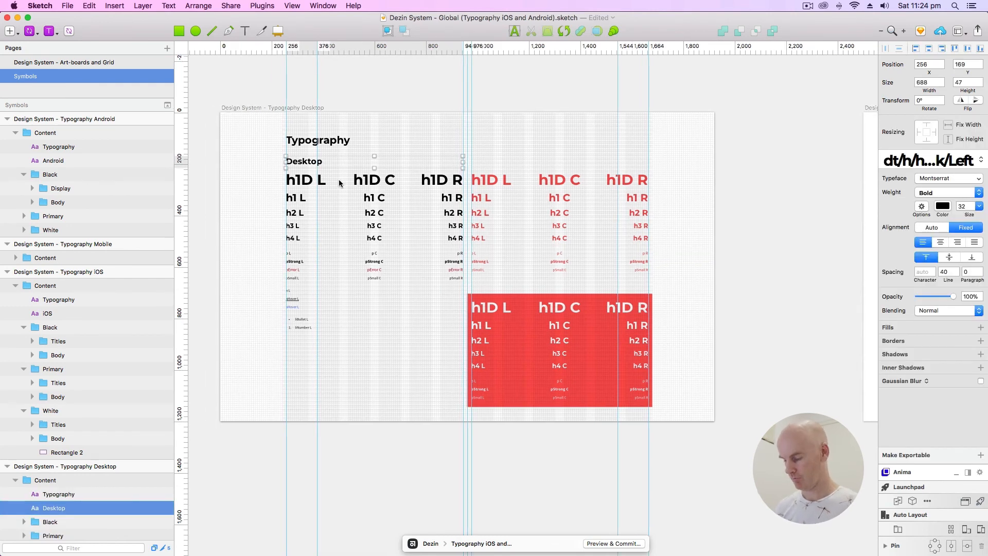
key("ctrl+plus")
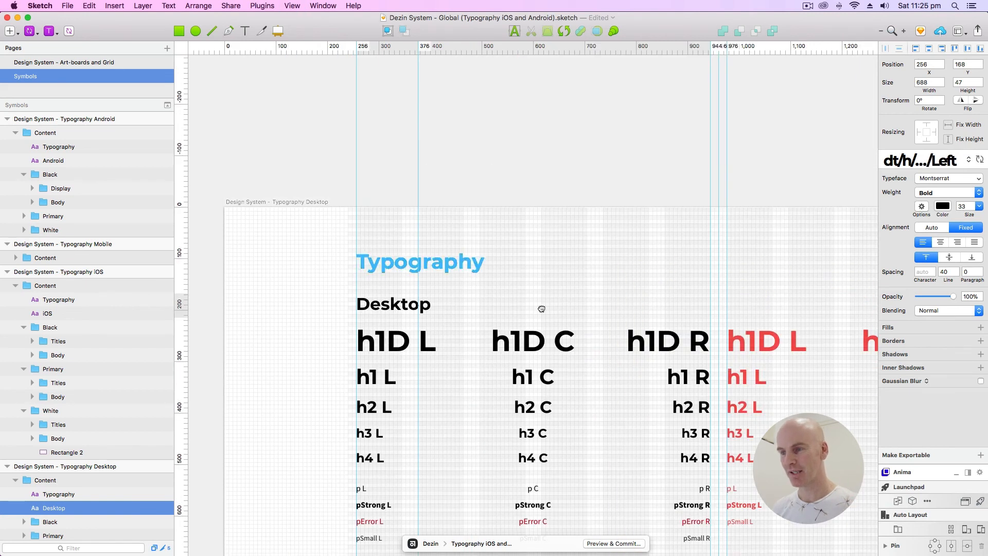
left_click_drag(540, 309, 438, 121)
key("ctrl+minus")
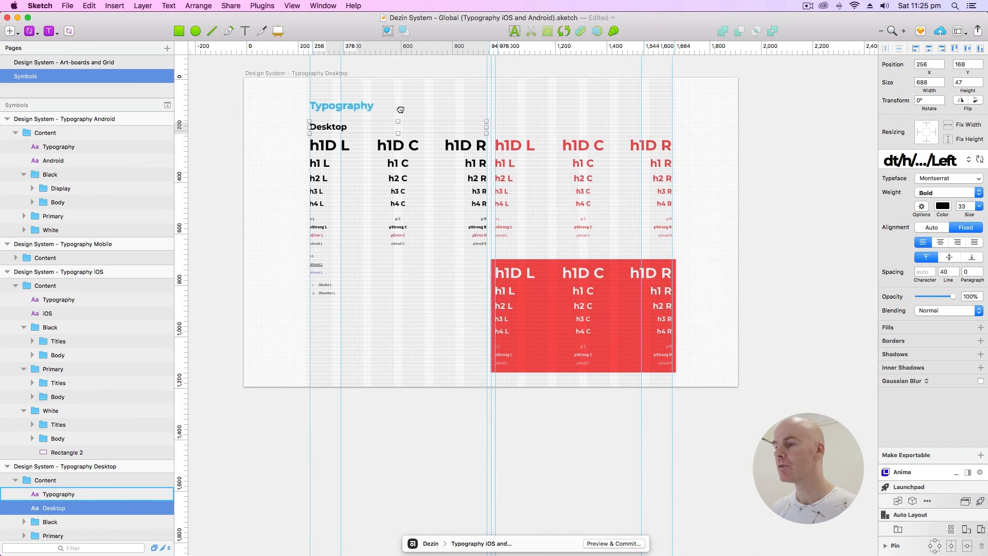
Step: Move the White samples with their red background down to the Desktop artboard's lower edge, and the Primary samples beneath the Black ones
left_click(634, 244)
left_click_drag(641, 376, 426, 263)
key("shift+Down")
key("shift+Down")
key("shift+Down")
key("shift+Down")
key("shift+Down")
key("shift+Down")
key("shift+Down")
key("shift+Down")
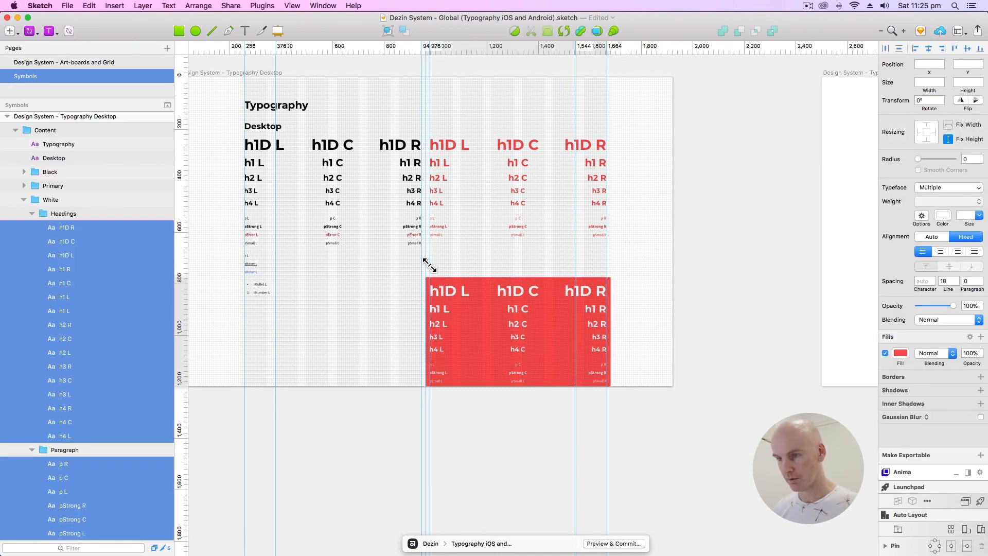
left_click_drag(636, 254, 253, 311)
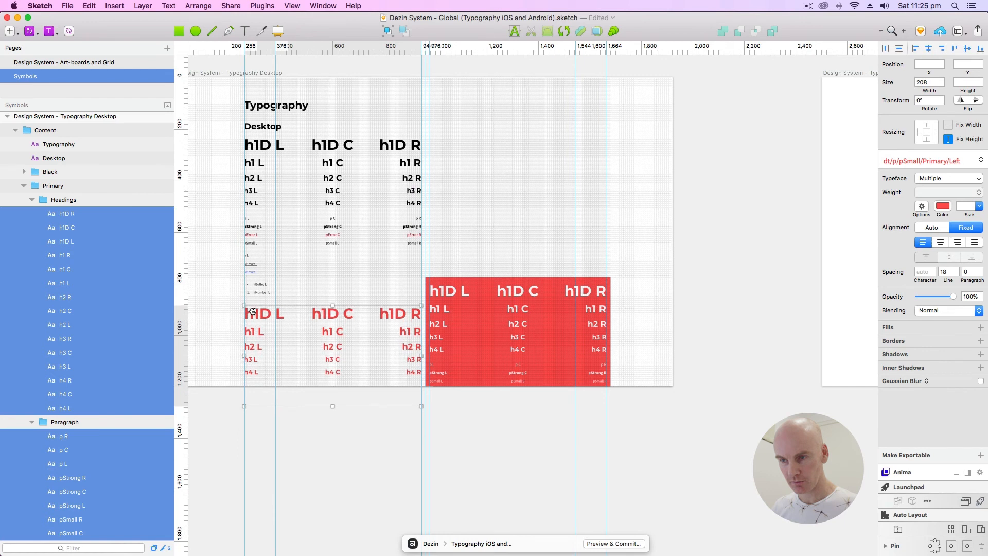
left_click(436, 248)
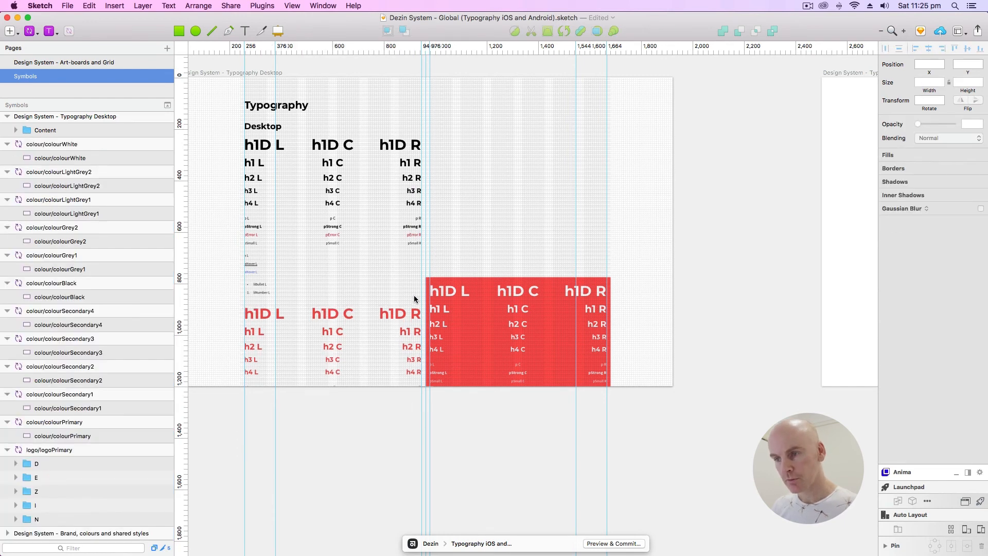
Step: Move the black paragraph, link and list samples beside the black headings, with their left edge at X 976 and level with the h1D row
left_click_drag(422, 301, 435, 144)
key("super+plus")
key("super+plus")
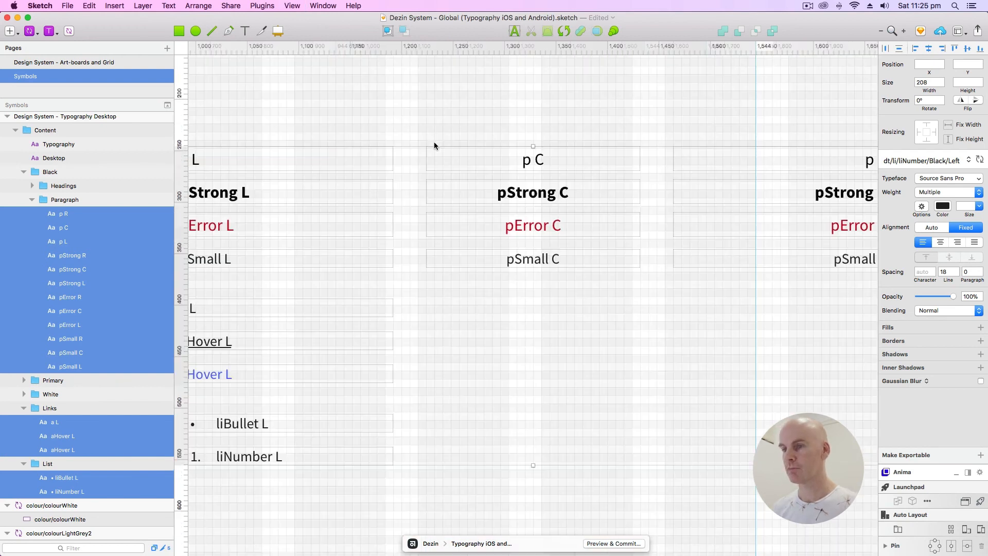
left_click_drag(423, 186, 701, 210)
key("shift+Up")
key("Down")
key("Down")
key("Down")
key("Down")
key("Down")
key("Down")
key("Down")
key("Down")
key("Left")
key("Left")
key("Left")
key("Left")
key("Left")
key("Left")
key("Left")
key("Left")
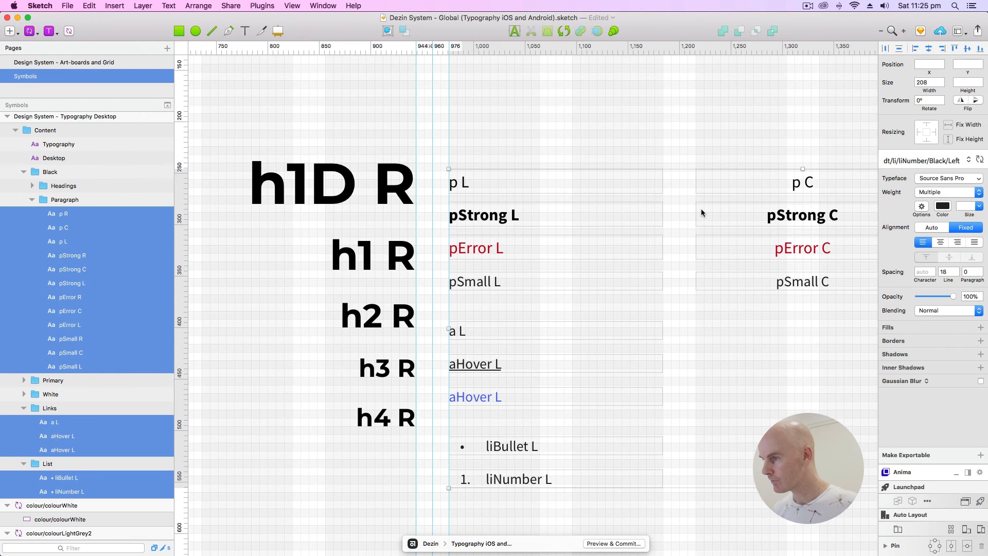
left_click(631, 143)
Step: Move the liBullet and liNumber samples to X 1216, level with the a L and aHover L link samples
key("super+minus")
scroll(631, 143, "down", 4)
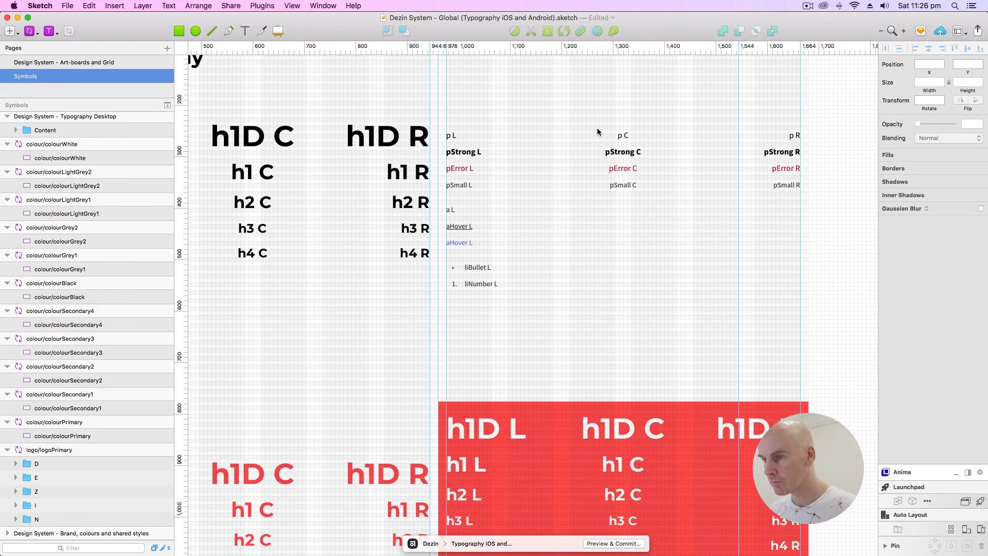
scroll(505, 280, "right", 5)
left_click(452, 286)
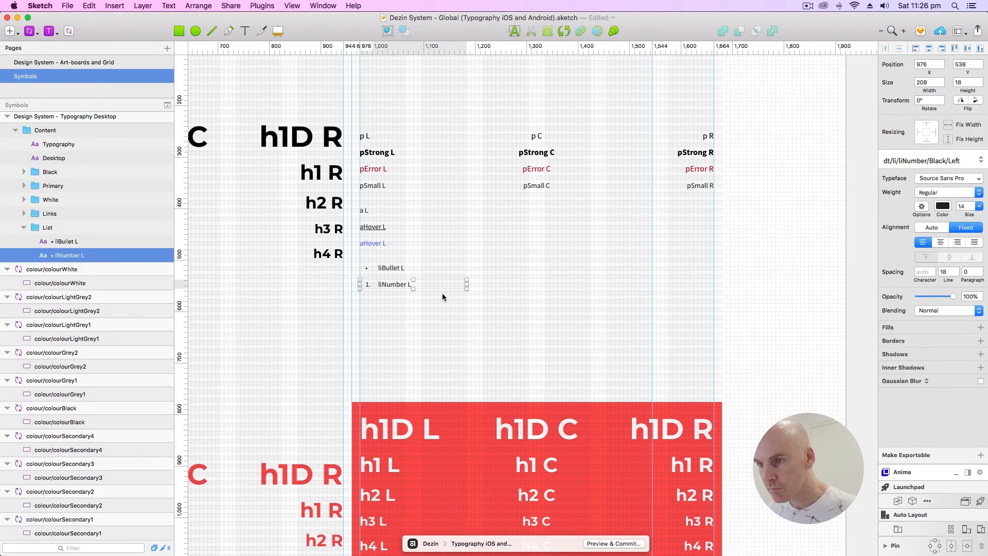
left_click(389, 267, "shift")
left_click_drag(386, 266, 623, 194)
key("super+plus")
key("shift+Up")
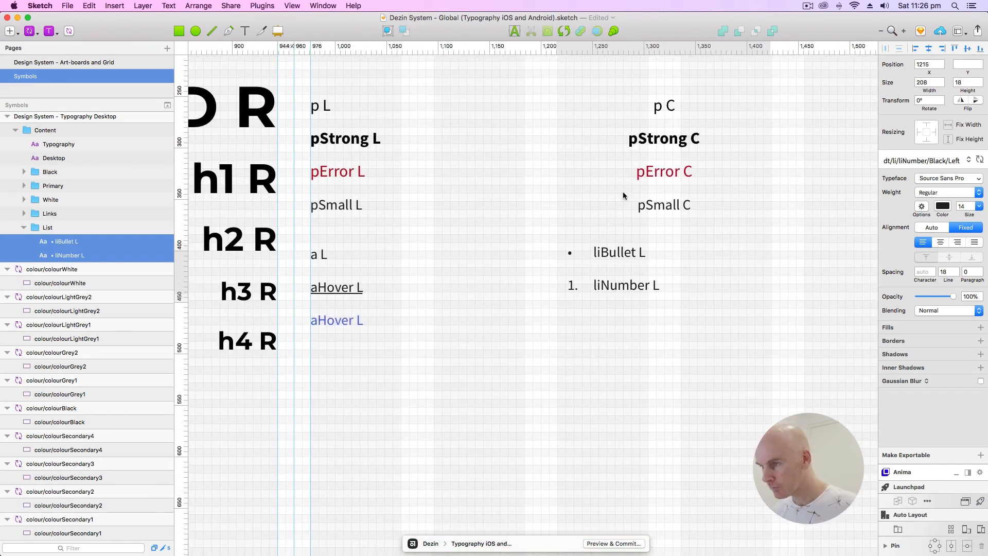
key("Down")
key("Down")
key("Down")
key("Down")
key("Down")
key("Up")
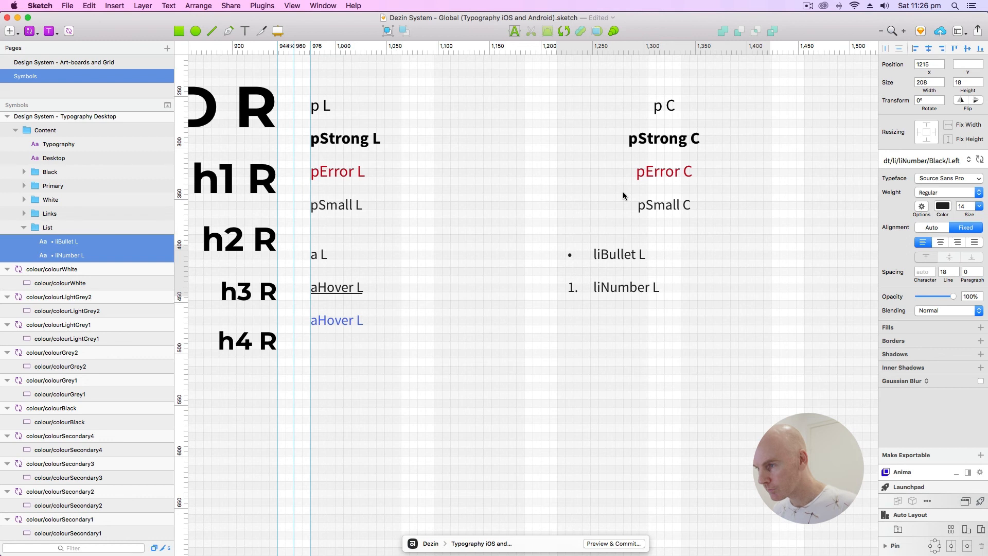
key("Right")
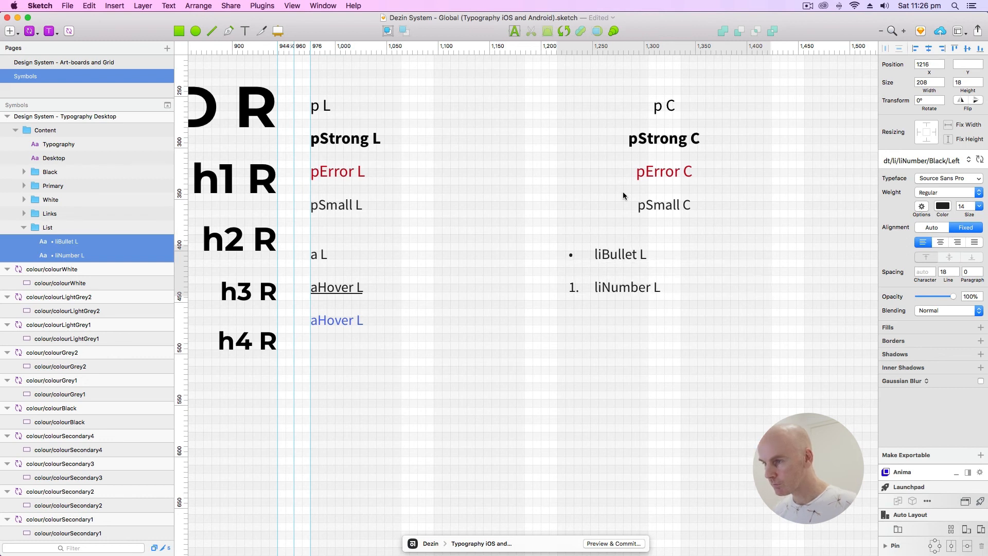
left_click(592, 326)
Step: Move the Primary group up to Y 533, directly beneath the black headings
key("super+minus")
key("super+minus")
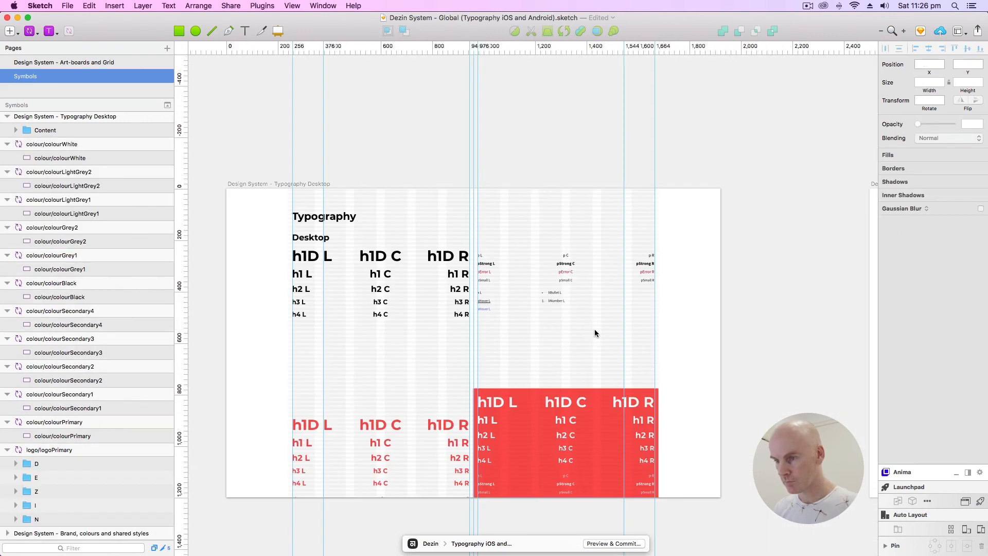
left_click(69, 187)
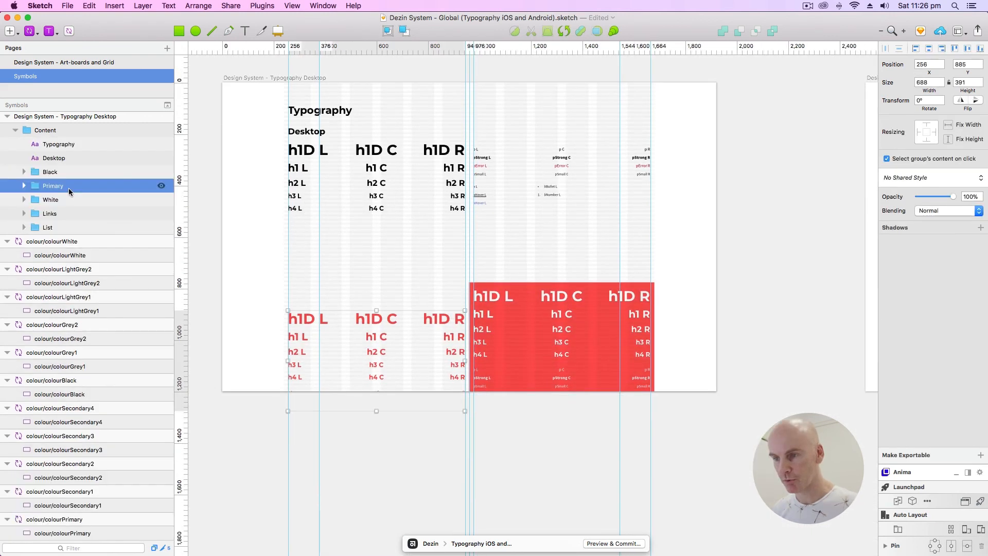
key("shift+Up")
key("shift+Up")
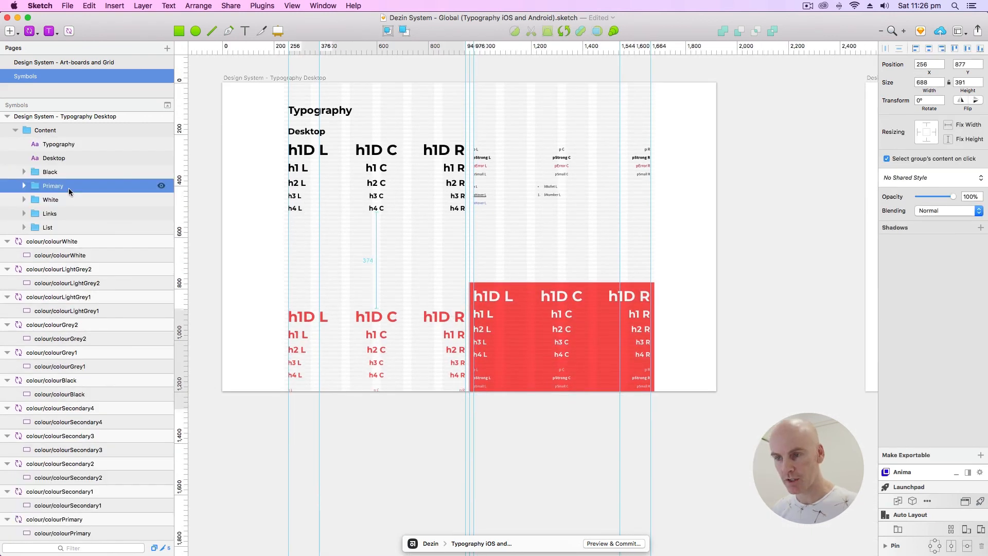
key("shift+Up")
key("shift+Up")
key("shift+Up")
key("shift+Up")
key("shift+Up")
key("shift+Up")
key("shift+Up")
key("shift+Up")
key("shift+Up")
key("shift+Up")
key("shift+Up")
key("shift+Up")
key("shift+Up")
key("shift+Up")
key("shift+Up")
key("shift+Up")
key("shift+Up")
key("shift+Up")
key("shift+Up")
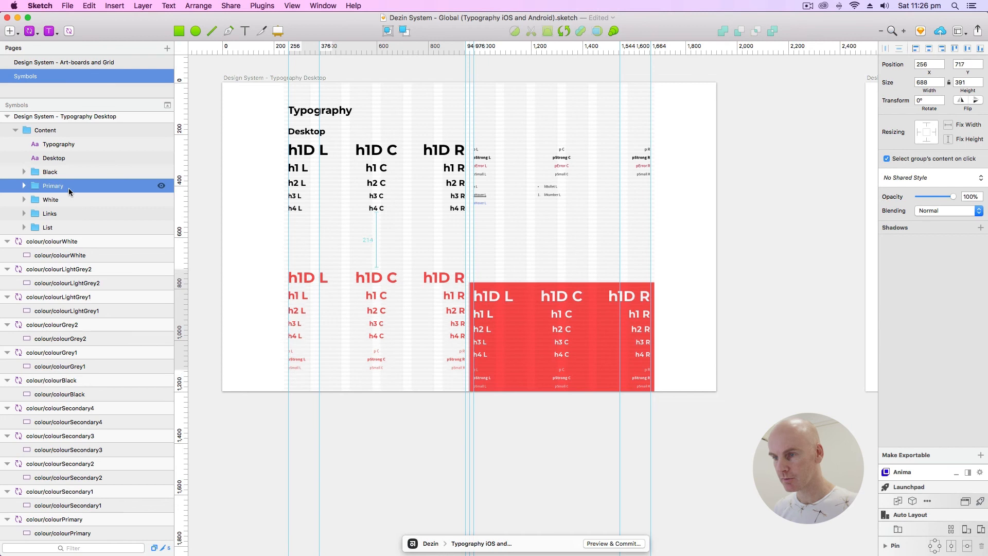
key("shift+Up")
key("shift+Up")
key("shift+Up")
key("shift+Up")
key("shift+Up")
key("shift+Up")
key("shift+Up")
key("shift+Up")
key("shift+Up")
key("shift+Up")
key("shift+Up")
key("shift+Up")
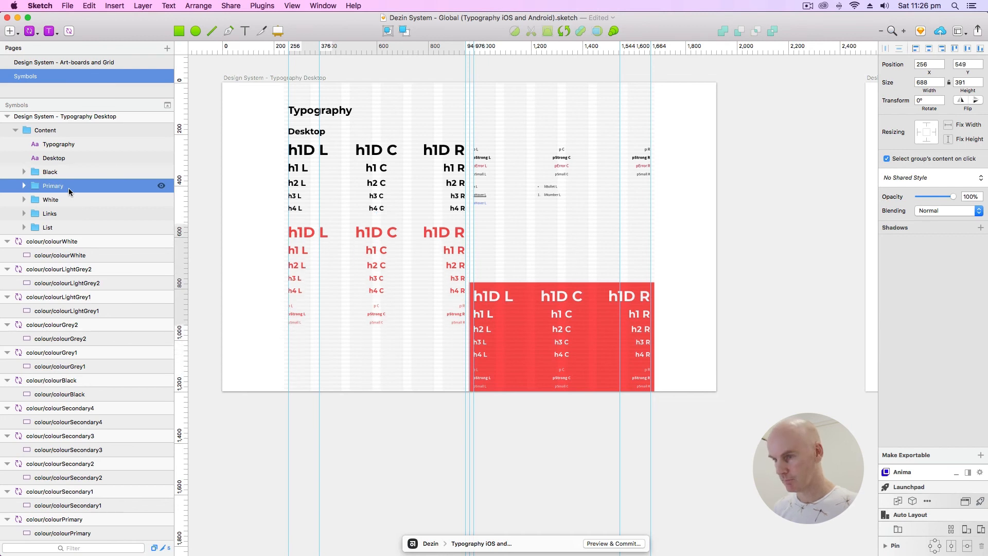
key("super+plus")
left_click_drag(484, 266, 416, 309)
key("shift+Up")
key("shift+Up")
scroll(415, 313, "down", 4)
scroll(416, 314, "right", 3)
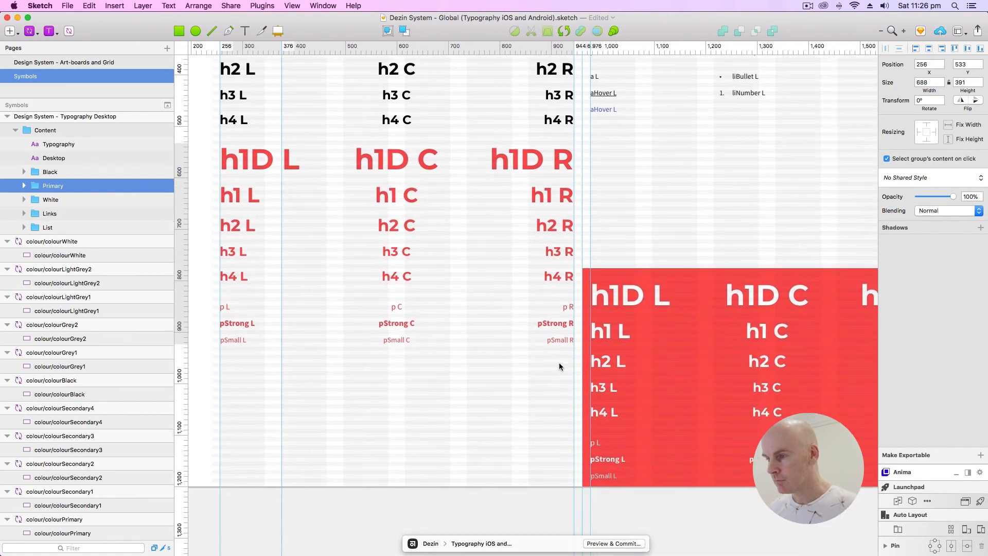
Step: Move the Primary paragraph samples beside the Primary headings, starting at the 976 guide and level with the h1D row
left_click(575, 366)
left_click_drag(577, 362, 595, 157)
key("super+plus")
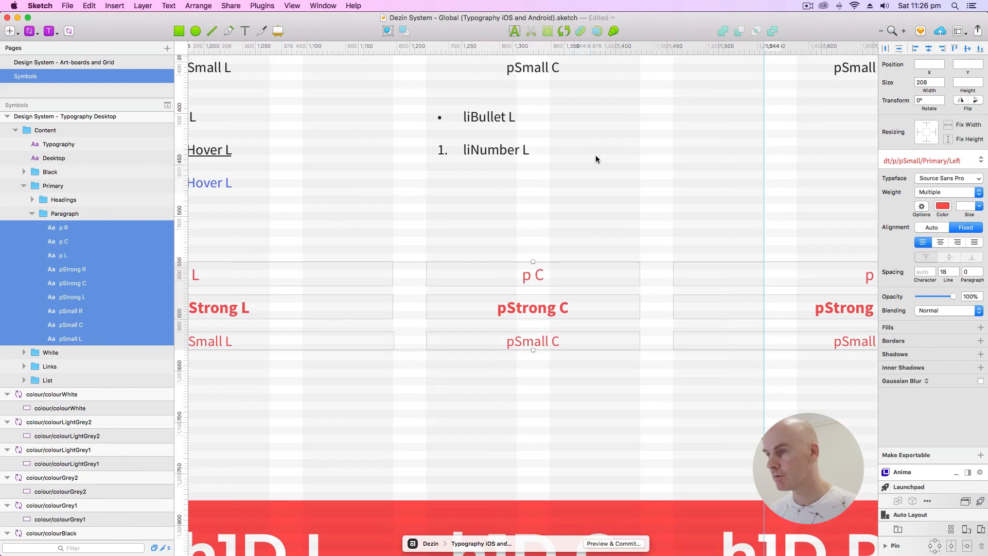
left_click_drag(566, 198, 729, 167)
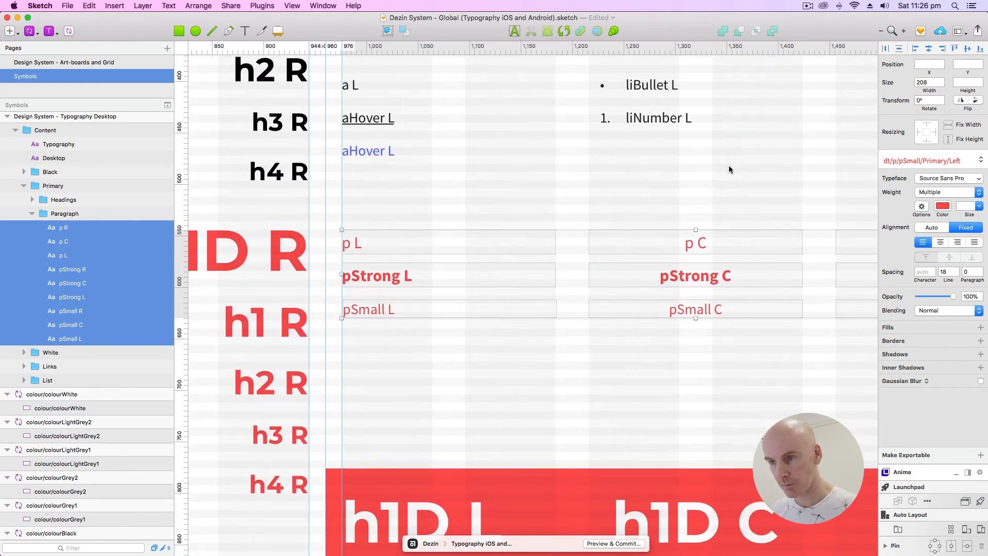
key("shift+Down")
key("Up")
key("Up")
key("Up")
key("Up")
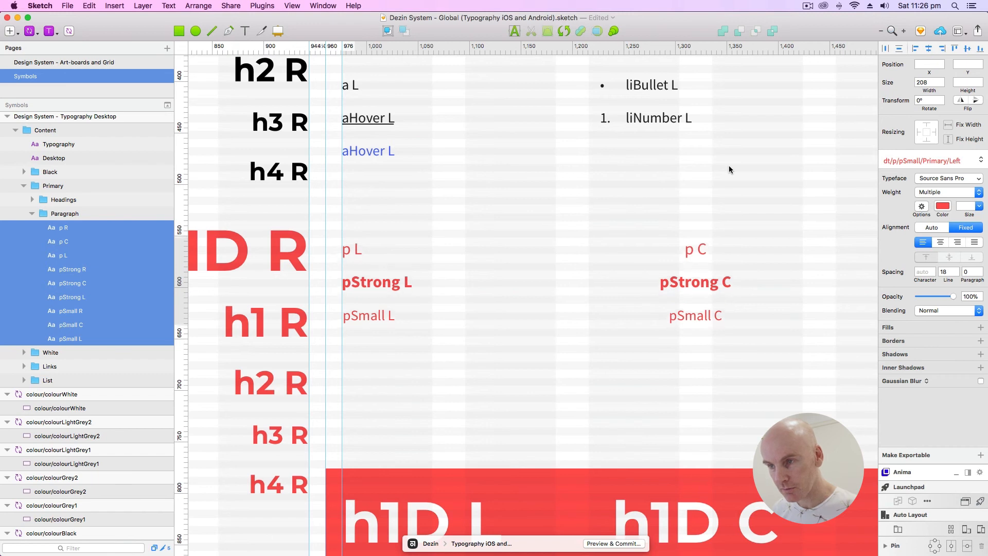
Step: Nudge the Primary paragraph samples down slightly to level them with the Primary h1D row
key("Down")
left_click_drag(519, 235, 527, 88)
key("super+minus")
key("super+minus")
scroll(525, 93, "down", 2)
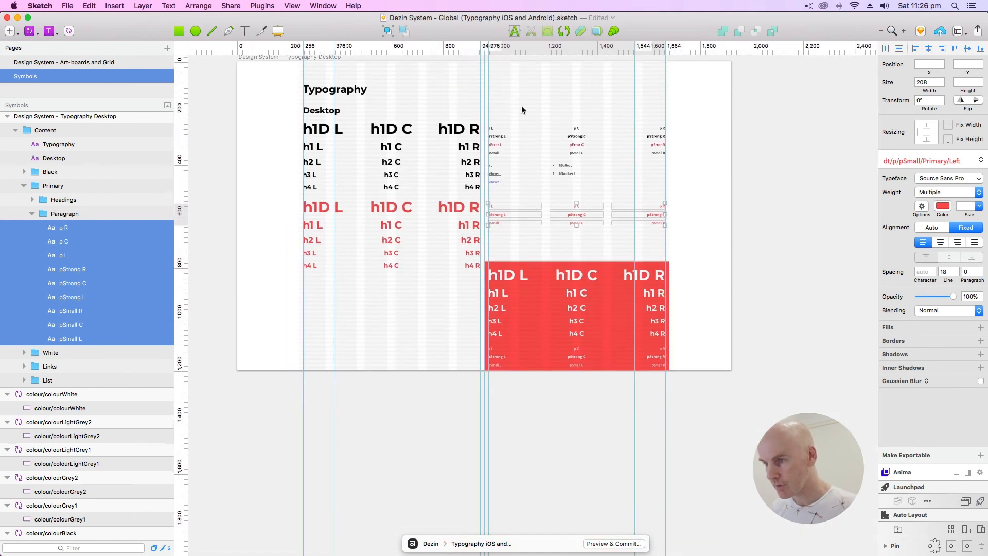
left_click(517, 281, "super")
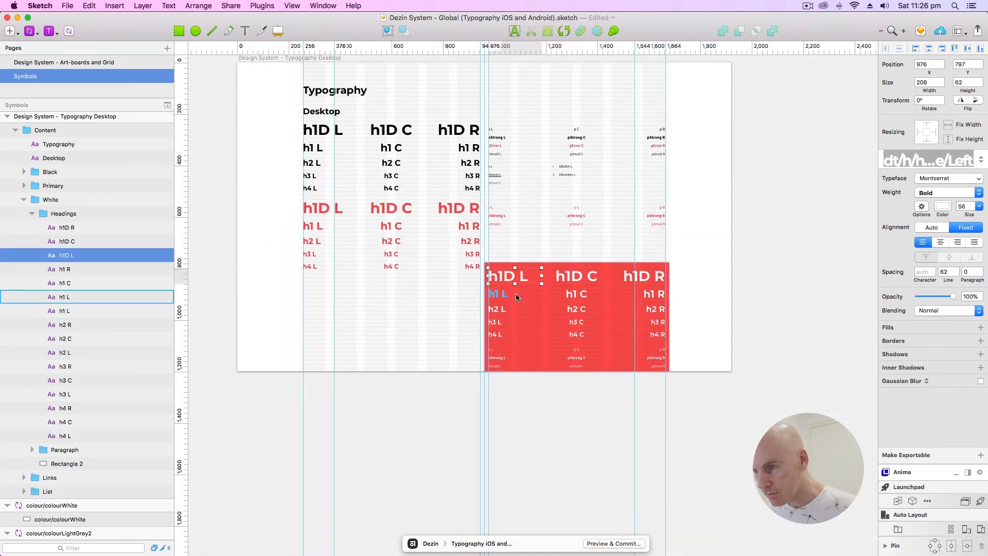
left_click_drag(696, 340, 499, 273)
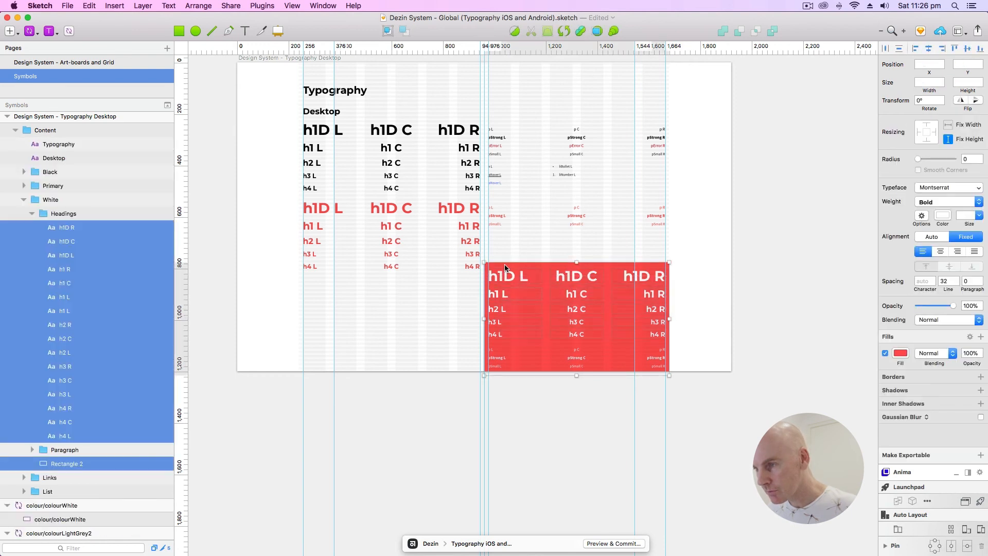
left_click(504, 267, "shift")
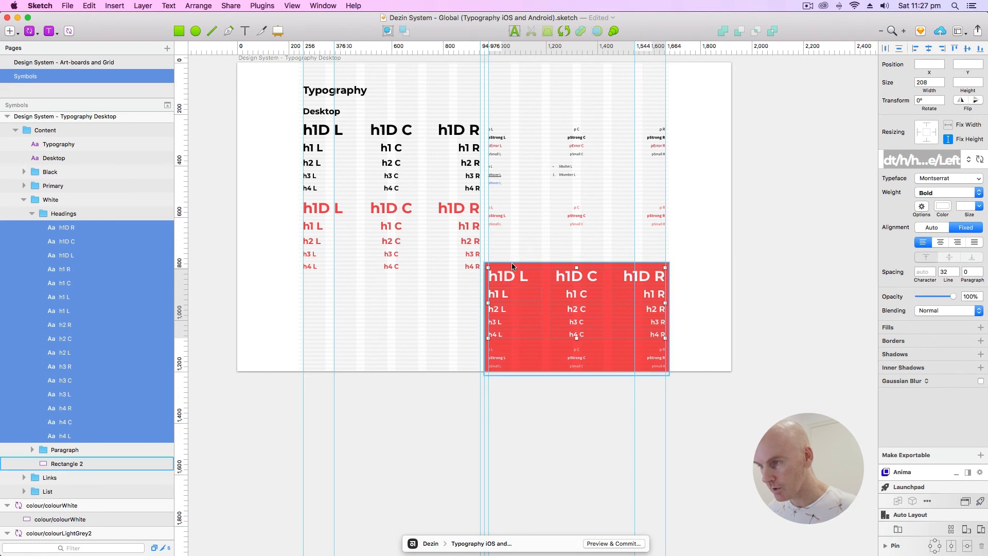
left_click(716, 279)
Step: Move the White block's red background rectangle beneath the Primary headings, at X 240 and Y 832
left_click(562, 270)
left_click(561, 269)
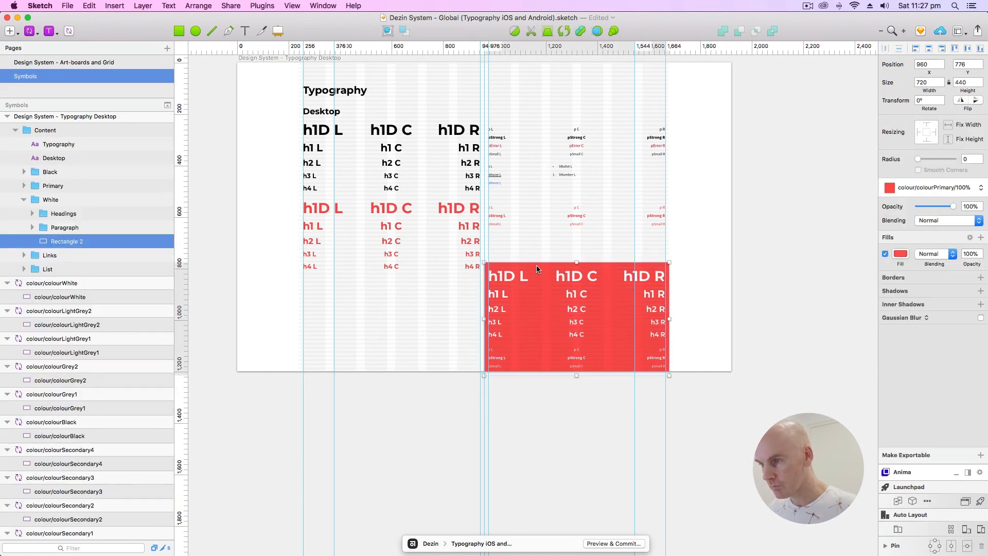
left_click_drag(536, 269, 348, 286)
key("super+plus")
scroll(418, 304, "up", 2)
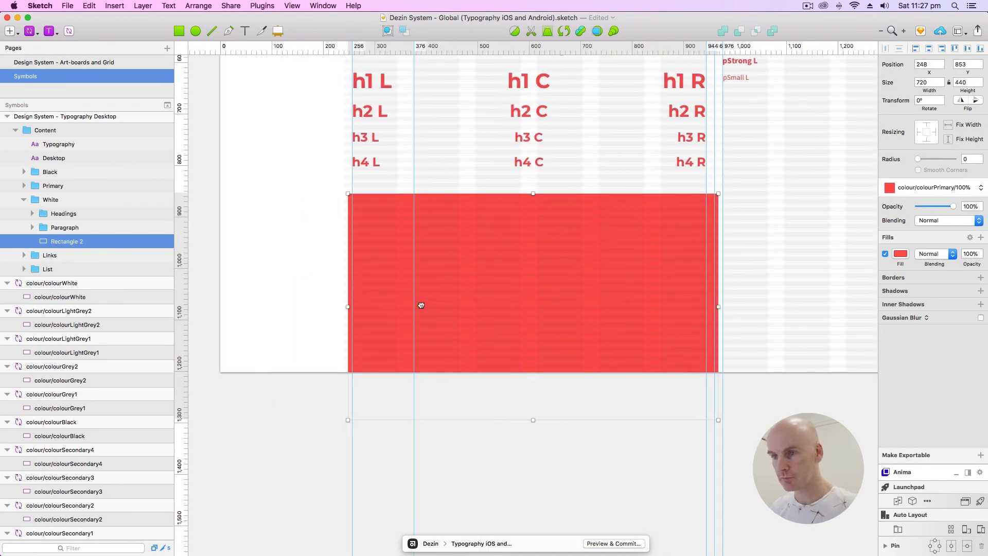
scroll(407, 318, "right", 1)
key("super+plus")
left_click_drag(404, 319, 565, 424)
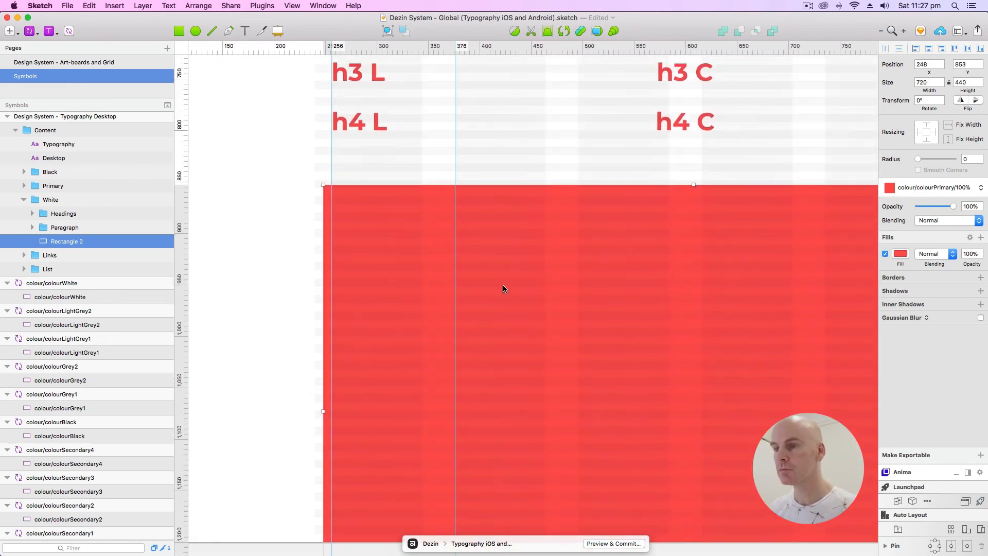
key("Up")
key("Up")
key("Up")
key("Up")
key("Up")
key("Up")
key("Down")
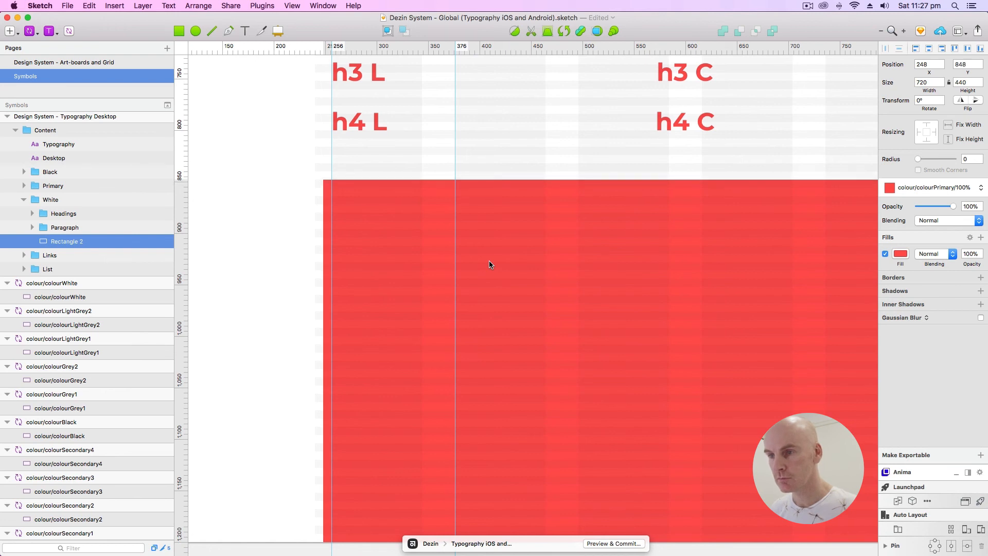
key("shift+Up")
key("shift+Up")
key("shift+Left")
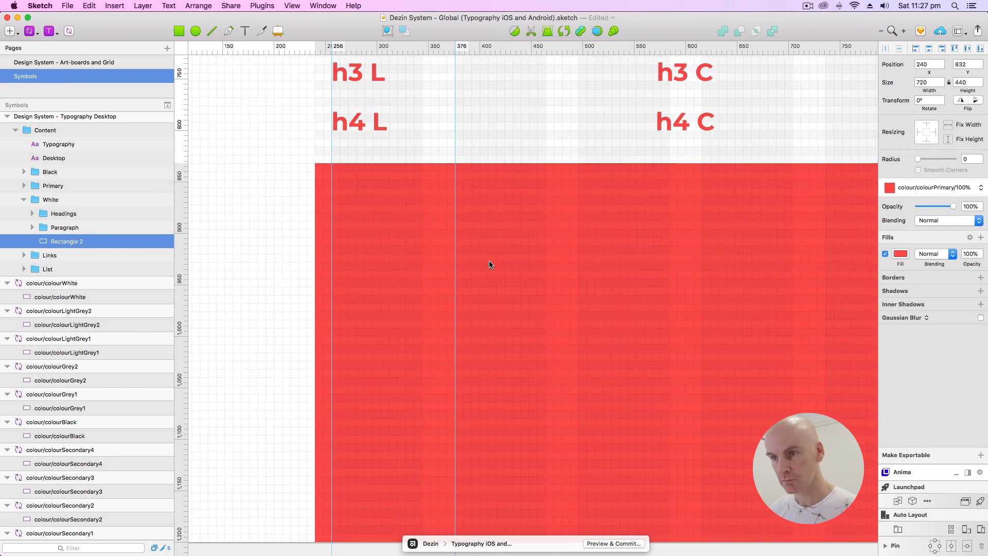
Step: Move the White Headings group onto the relocated red rectangle, at X 264 and Y 837
key("super+minus")
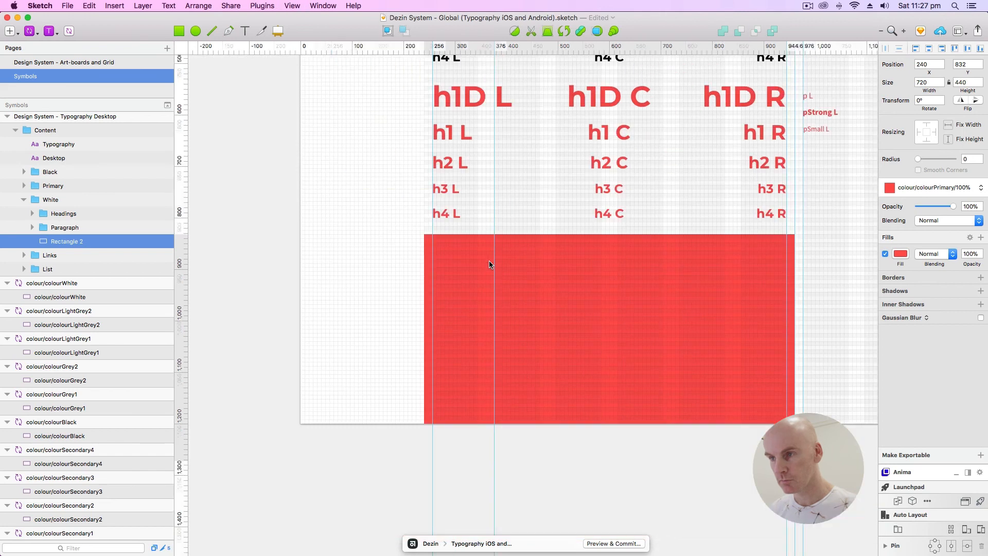
scroll(554, 278, "right", 3)
key("super+minus")
left_click_drag(497, 288, 450, 278)
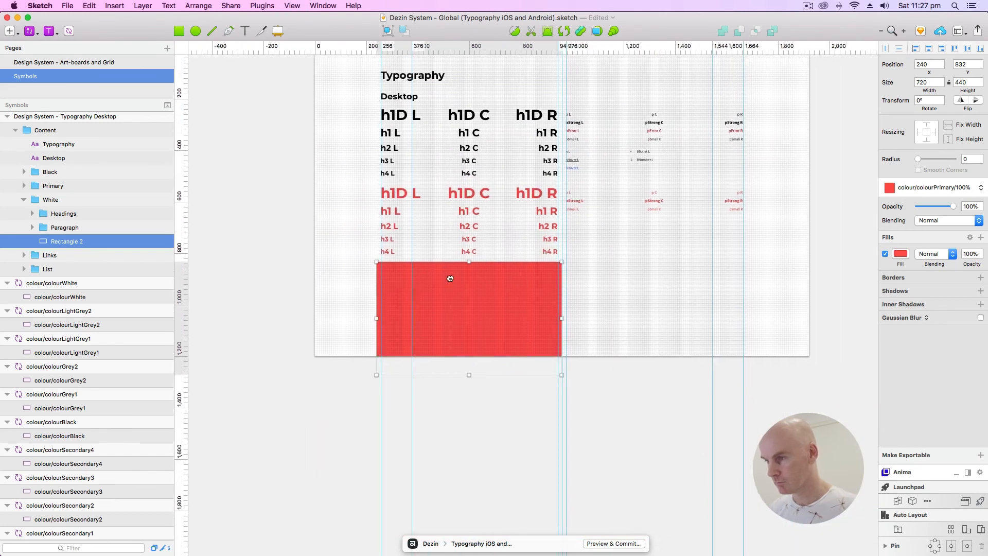
left_click(628, 281)
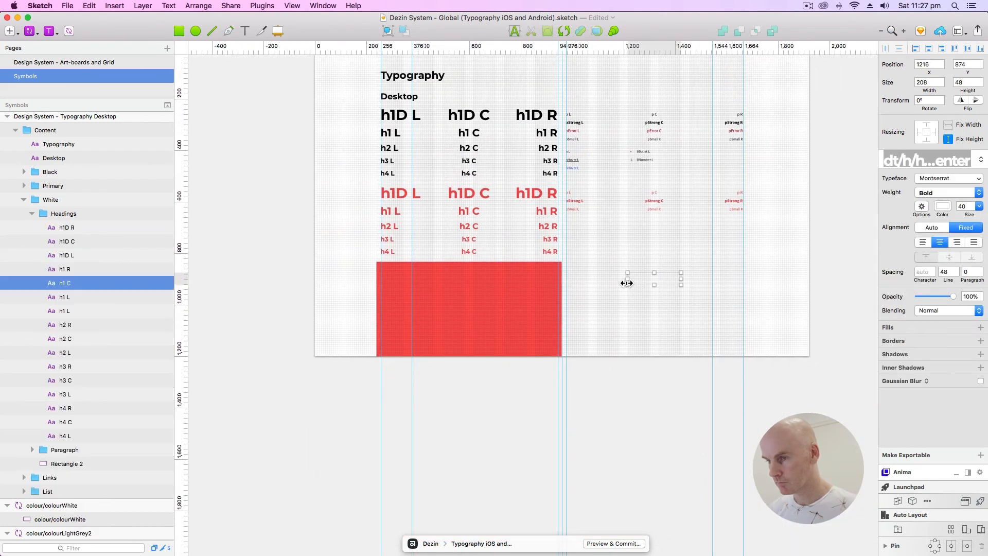
left_click(75, 214)
key("shift+Left")
key("shift+Left")
key("shift+Left")
key("shift+Left")
key("shift+Left")
key("shift+Left")
key("shift+Left")
key("shift+Left")
key("shift+Left")
key("shift+Left")
key("shift+Left")
key("shift+Left")
key("shift+Left")
key("shift+Left")
key("shift+Left")
key("shift+Left")
key("shift+Left")
key("shift+Left")
key("shift+Left")
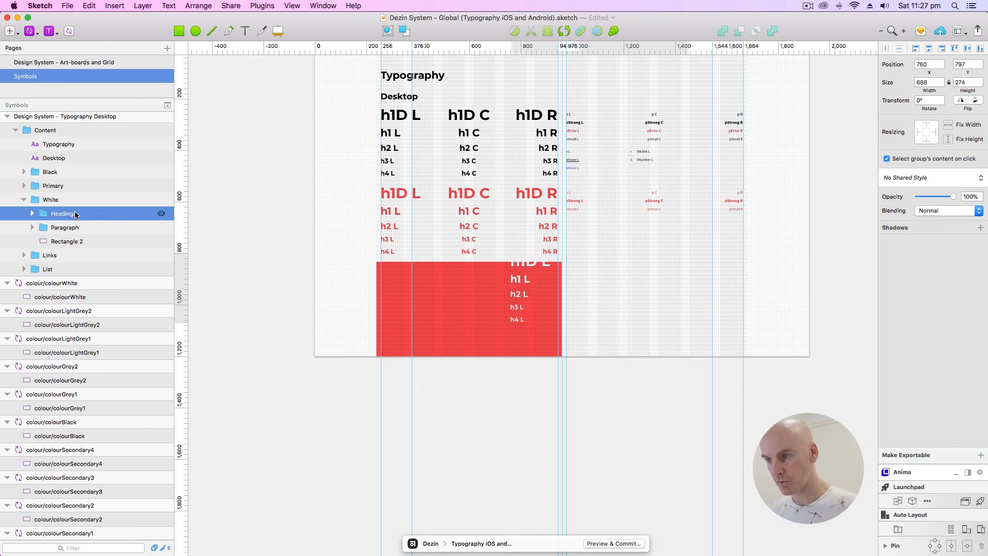
key("shift+Left")
key("shift+Left")
key("shift+Left")
key("shift+Left")
key("shift+Left")
key("shift+Left")
key("shift+Left")
key("shift+Left")
key("shift+Left")
key("shift+Left")
key("shift+Left")
key("shift+Left")
key("shift+Left")
key("shift+Left")
key("shift+Left")
key("shift+Left")
key("shift+Left")
key("shift+Left")
key("shift+Left")
key("shift+Left")
key("shift+Left")
key("shift+Left")
key("shift+Left")
key("shift+Left")
key("shift+Left")
key("shift+Left")
key("shift+Left")
key("shift+Left")
key("shift+Left")
key("shift+Left")
key("shift+Left")
key("shift+Left")
key("shift+Left")
key("shift+Left")
key("shift+Left")
key("shift+Left")
key("shift+Left")
key("shift+Left")
key("shift+Left")
key("shift+Left")
key("shift+Left")
key("shift+Left")
key("shift+Left")
key("shift+Left")
key("shift+Left")
key("shift+Left")
key("shift+Left")
key("shift+Left")
key("shift+Left")
key("Left")
key("Left")
key("shift+Down")
key("shift+Down")
key("shift+Down")
key("shift+Down")
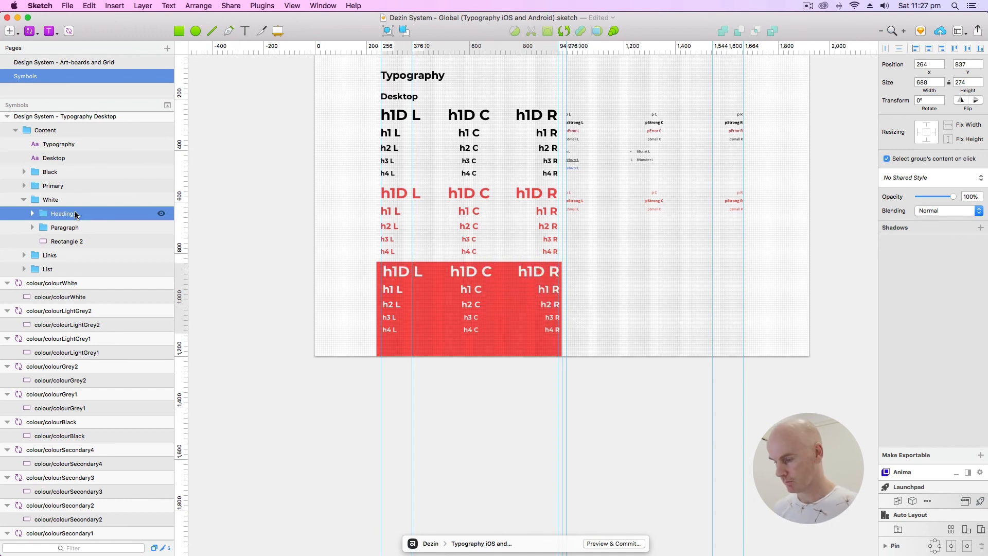
Step: Align the White Headings group with the 256 guide, at X 256 and Y 853
key("super+plus")
key("super+plus")
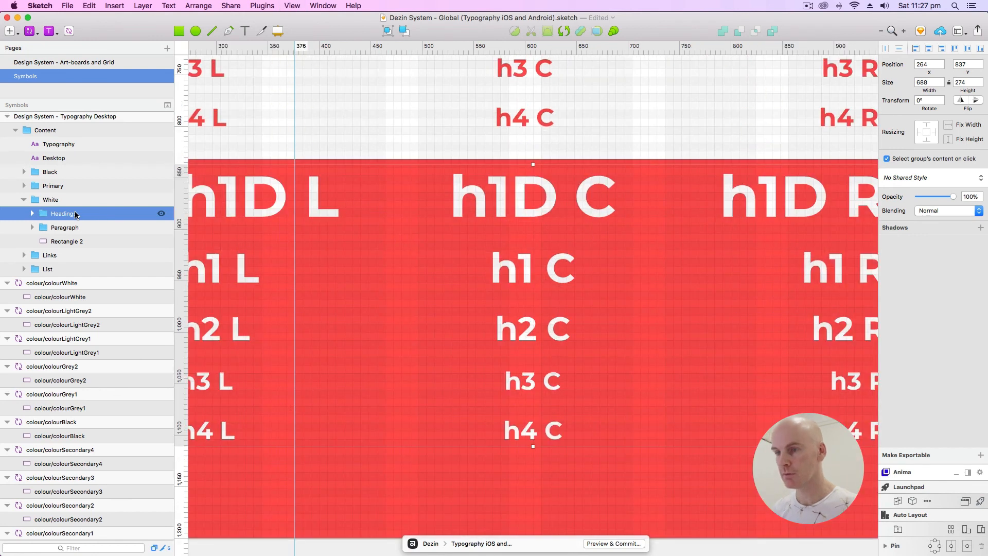
left_click(538, 302)
left_click_drag(537, 302, 599, 298)
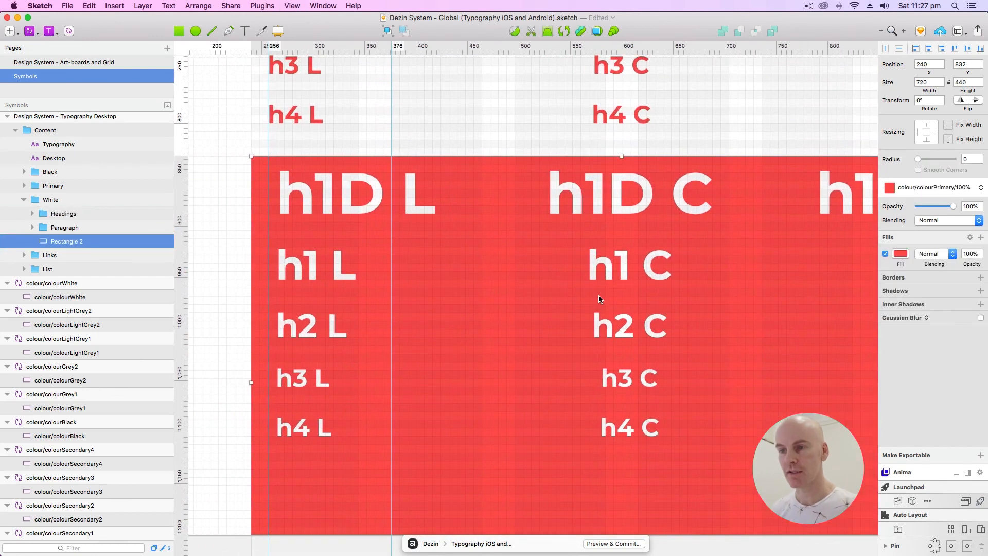
left_click(72, 216)
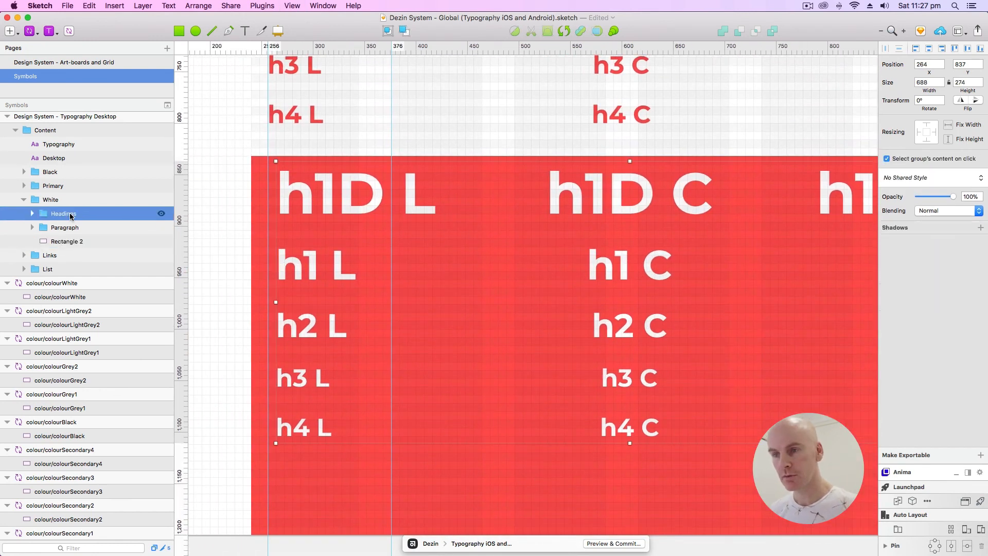
key("shift+Left")
key("Left")
key("Left")
key("Left")
key("shift+Down")
key("shift+Down")
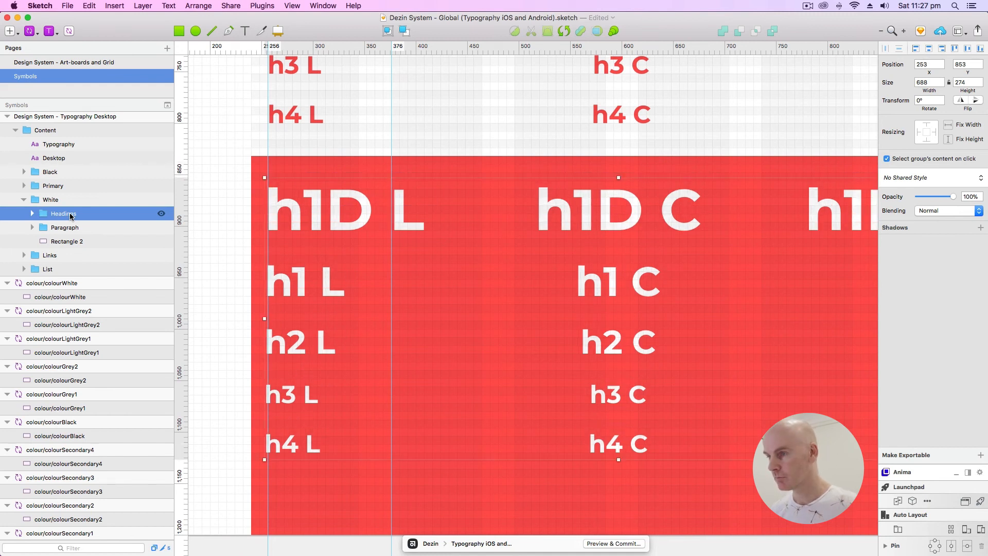
key("Right")
key("Right")
key("Right")
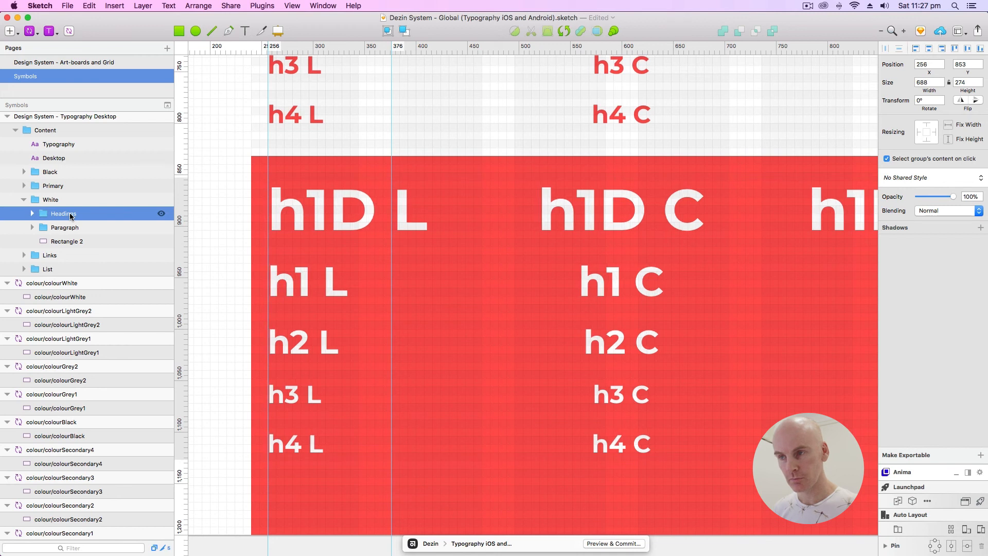
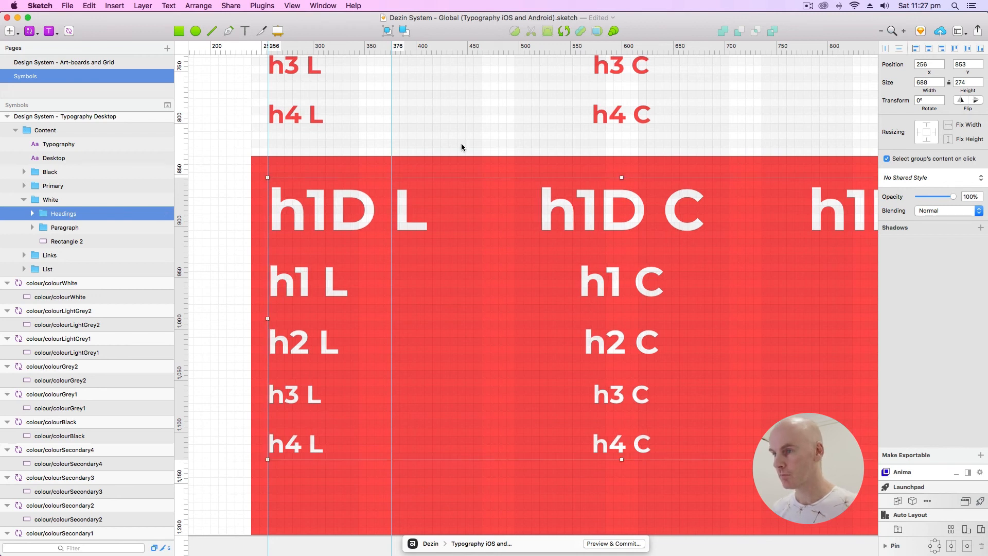
Step: Resize the White block's red background rectangle to 1440 wide and 328 high, extending it behind the paragraph columns
left_click(569, 210)
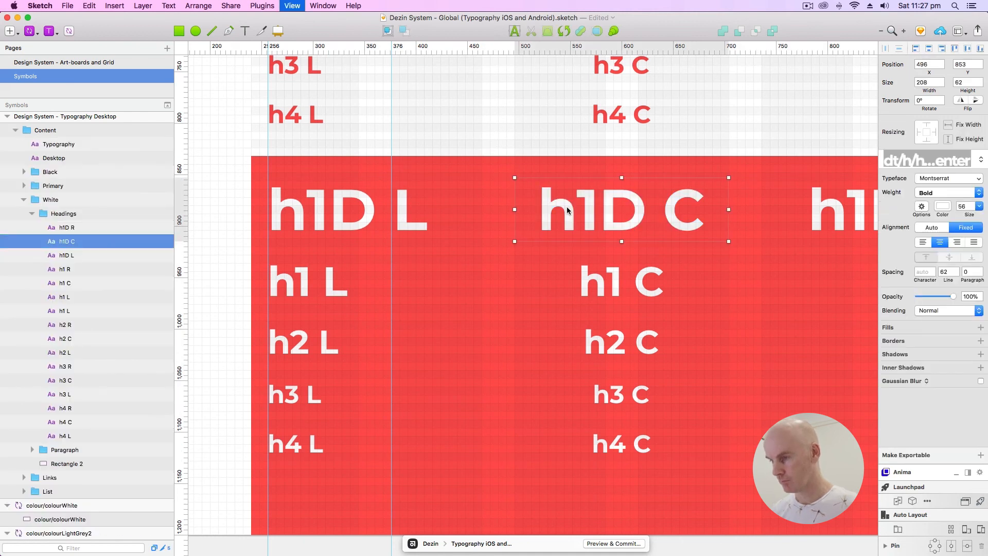
scroll(568, 216, "down", 5)
left_click(481, 397)
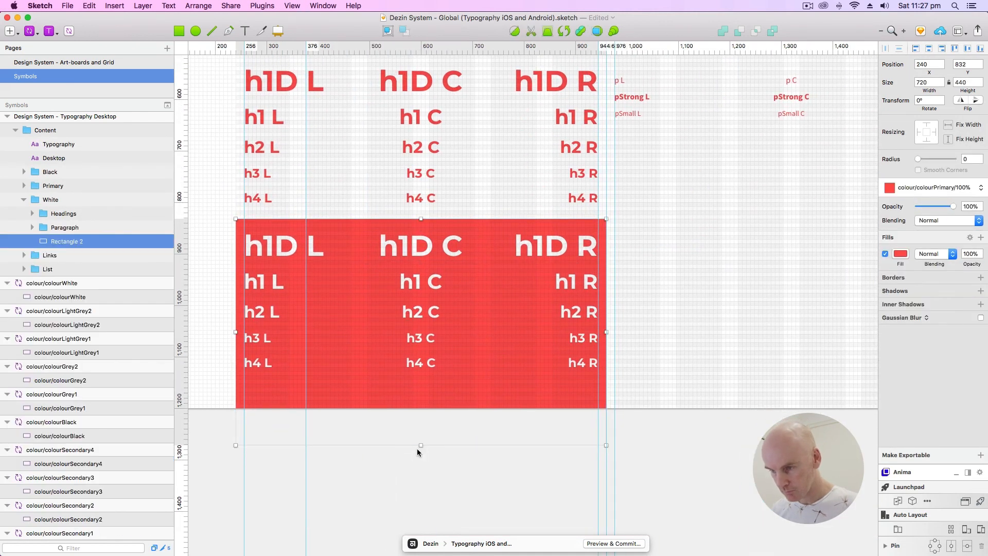
left_click_drag(425, 450, 428, 392)
scroll(306, 278, "right", 10)
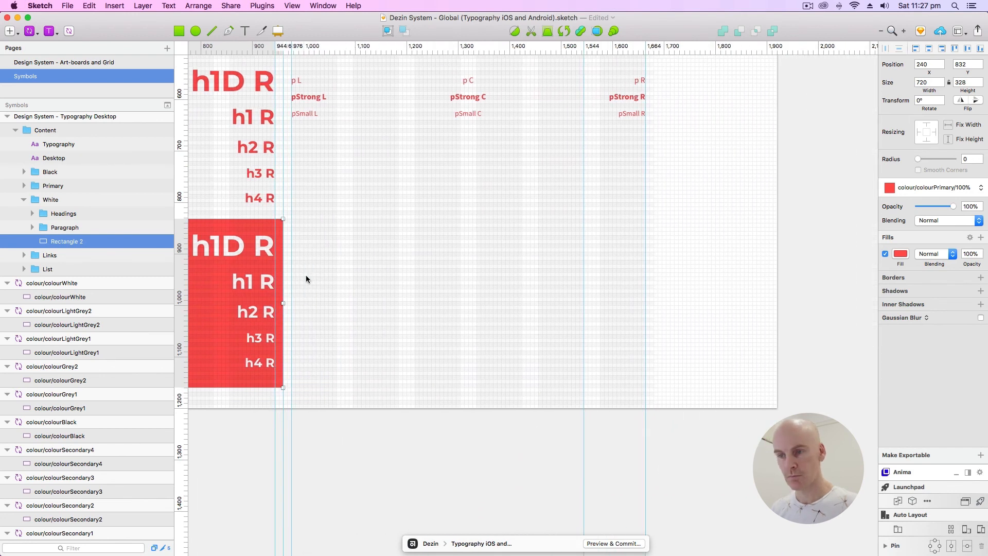
left_click_drag(285, 306, 656, 314)
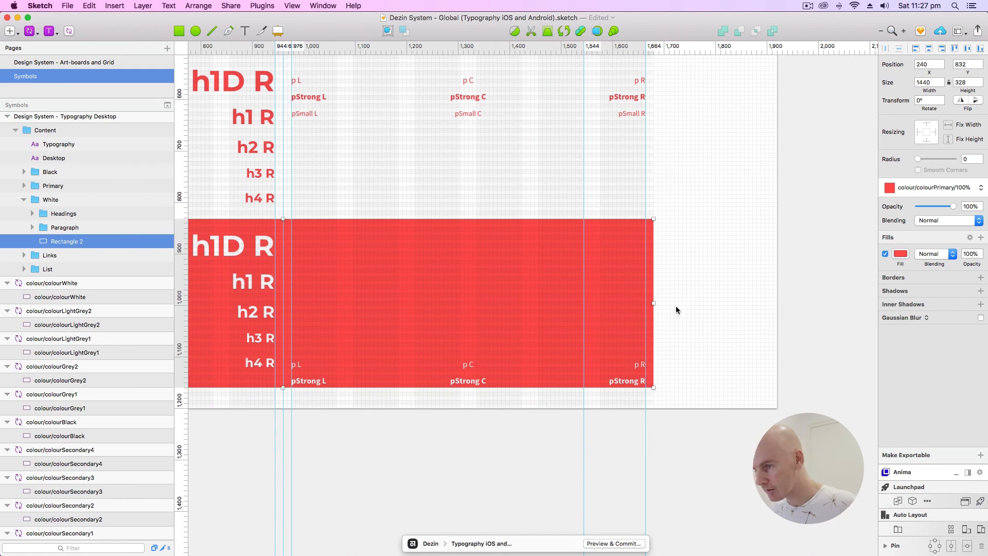
Step: Move the White Paragraph group up to Y 870, beside the White h1D heading row
double_click(468, 364)
left_click(70, 231)
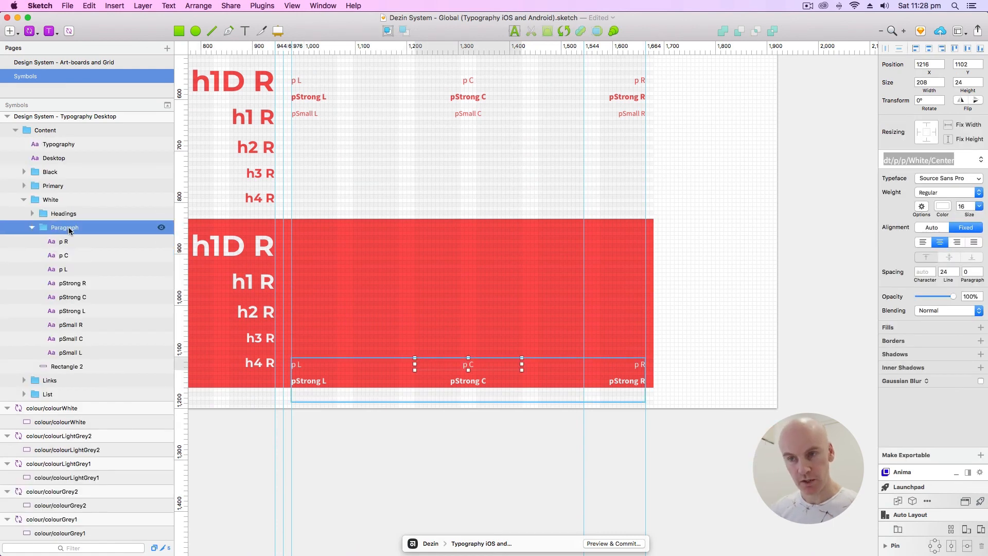
key("shift+Up")
key("shift+Up")
key("shift+Up")
key("shift+Up")
key("shift+Up")
key("shift+Up")
key("shift+Up")
key("shift+Up")
key("shift+Up")
key("shift+Up")
key("shift+Up")
key("shift+Up")
key("shift+Up")
key("shift+Up")
key("shift+Up")
key("shift+Up")
key("shift+Up")
key("shift+Up")
key("shift+Up")
key("shift+Up")
key("shift+Up")
key("shift+Up")
key("shift+Up")
key("Up")
key("Up")
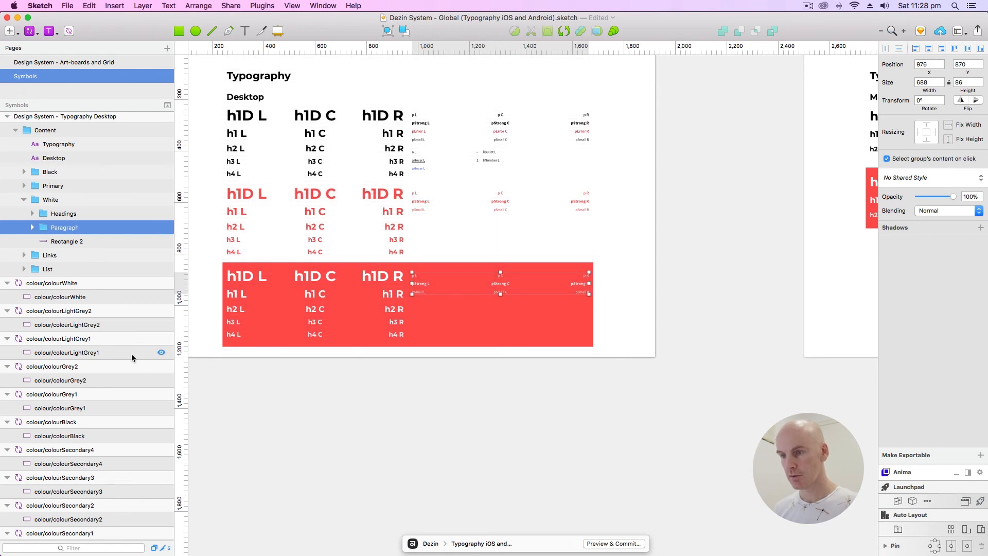
Step: Save the rearranged document and bring the Typography Mobile artboard into view
left_click(364, 404)
left_click_drag(363, 376, 426, 434)
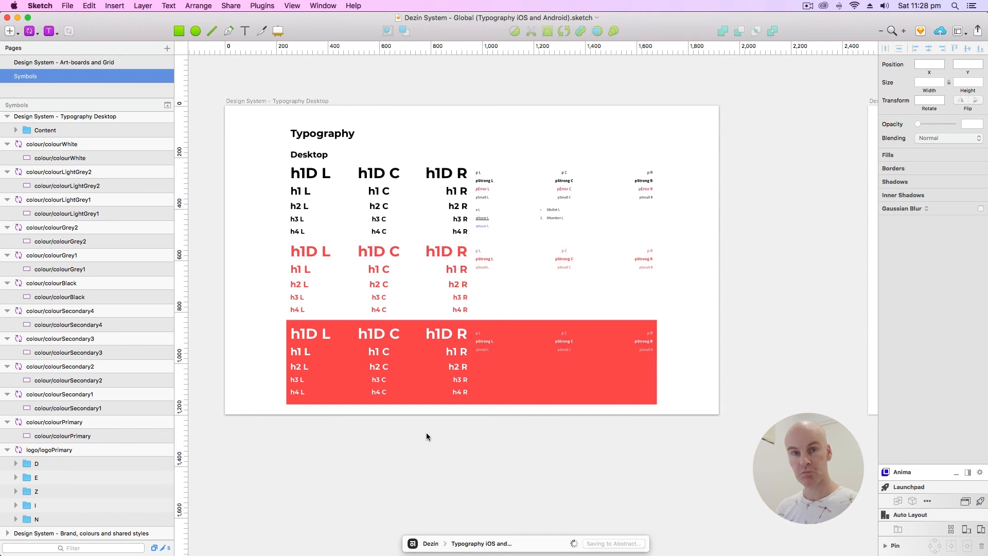
scroll(549, 441, "right", 10)
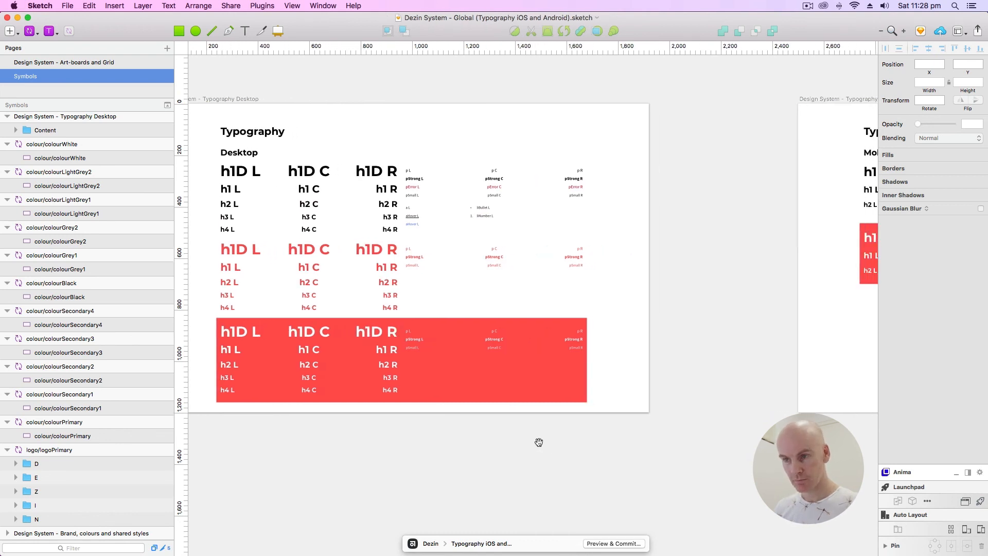
scroll(669, 440, "right", 12)
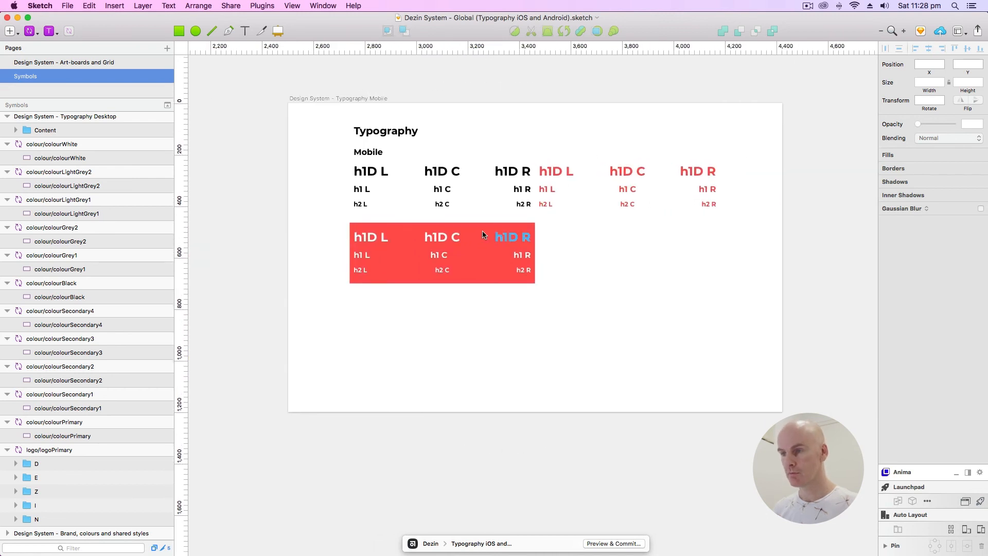
Step: Move the White heading samples and their red background down the Typography Mobile artboard, leaving room beneath the Black headings
left_click_drag(607, 315, 313, 220)
key("shift+Down")
key("shift+Down")
key("shift+Down")
key("shift+Down")
key("shift+Down")
key("shift+Down")
key("shift+Down")
key("shift+Down")
key("shift+Down")
key("shift+Down")
key("shift+Down")
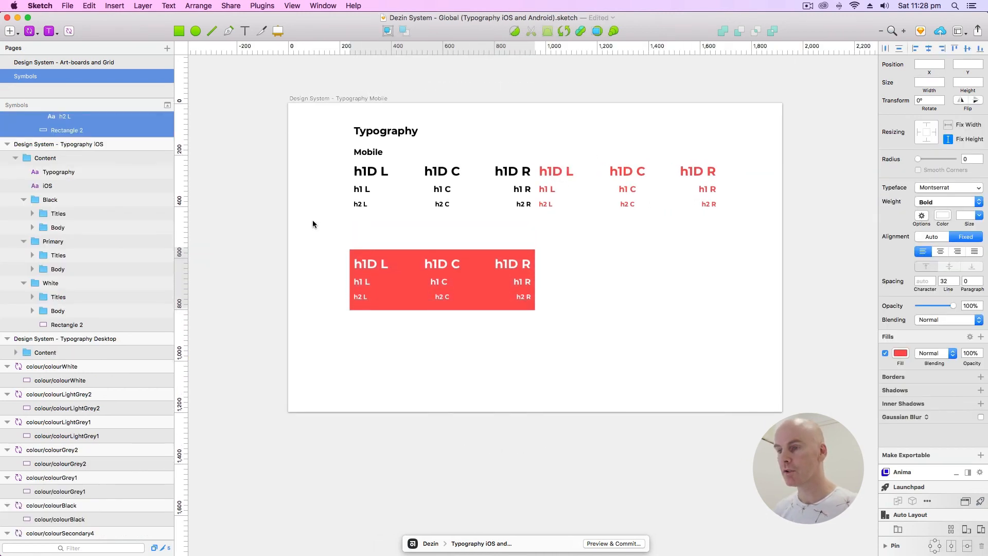
key("shift+Down")
key("shift+Down")
key("shift+Down")
key("shift+Down")
key("shift+Down")
key("shift+Down")
key("shift+Down")
key("shift+Down")
key("shift+Down")
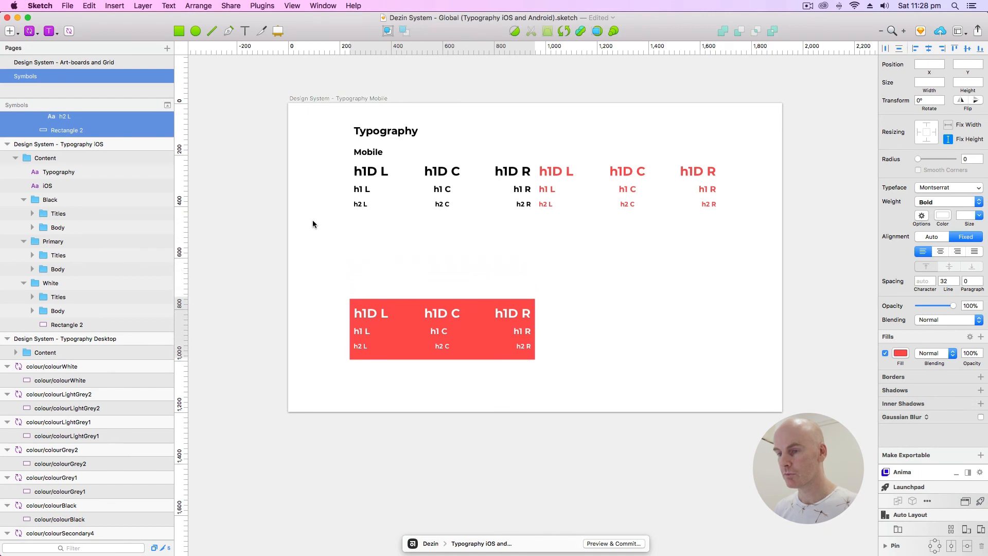
Step: Move the Primary heading samples beneath the Black headings and line up their left edges with the Black column
left_click_drag(762, 224, 366, 236)
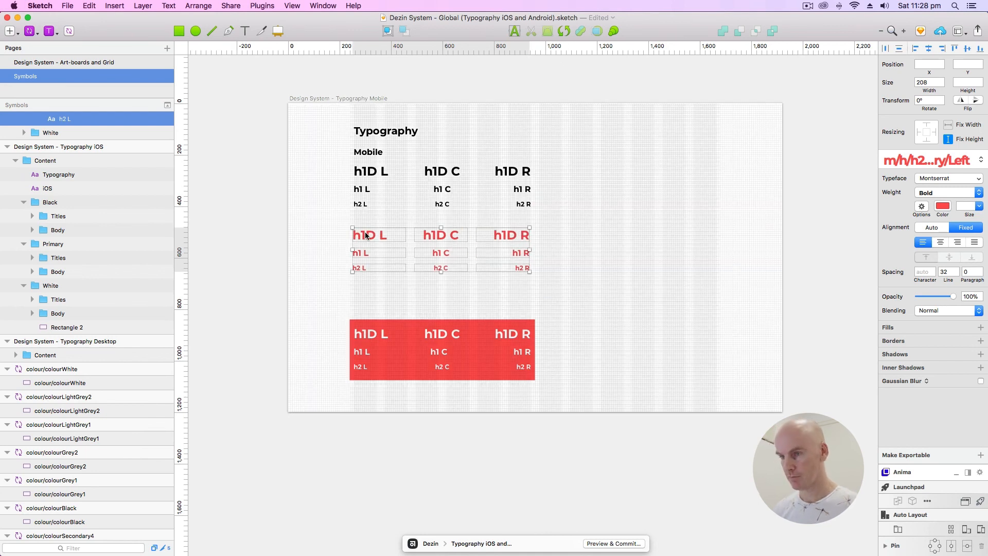
key("super+plus")
scroll(523, 218, "up", 5)
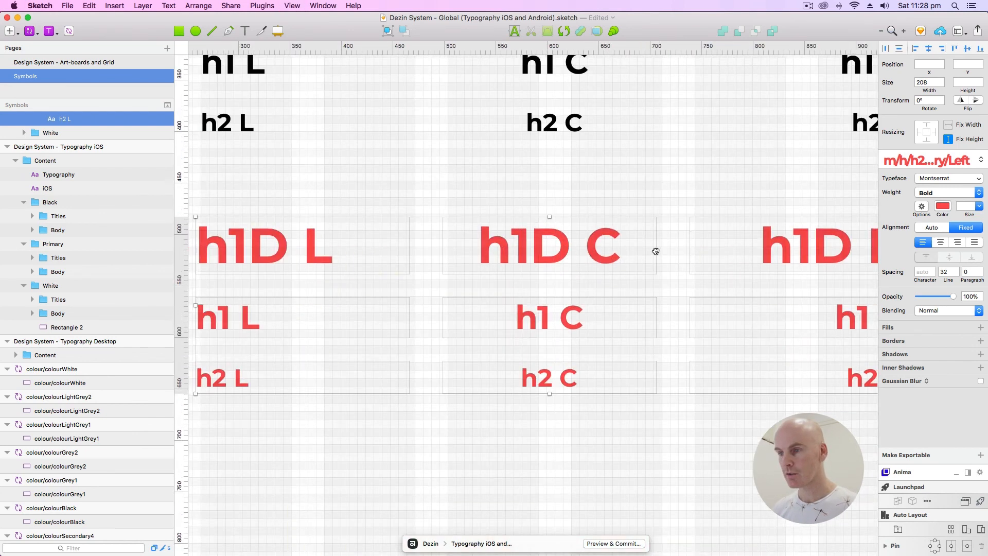
key("Right")
key("Right")
key("Right")
key("Right")
key("Right")
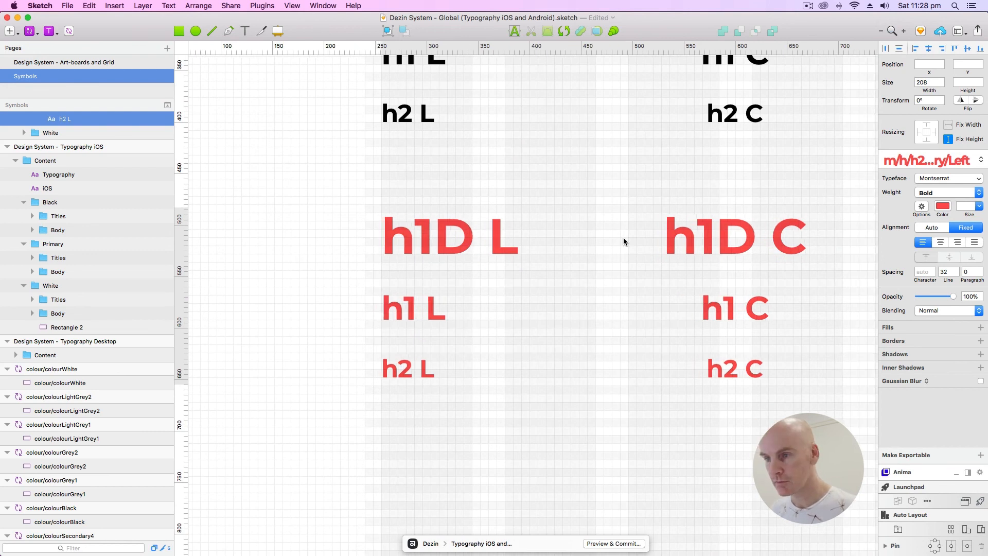
Step: Raise the Primary heading samples about 40 px, closer to the Black headings
key("Up")
key("Up")
key("Up")
key("Up")
key("Up")
key("Up")
key("Up")
key("Up")
key("Up")
key("Up")
key("Up")
key("Up")
key("Up")
key("Up")
key("Up")
key("Up")
key("Up")
key("Up")
key("Up")
key("Up")
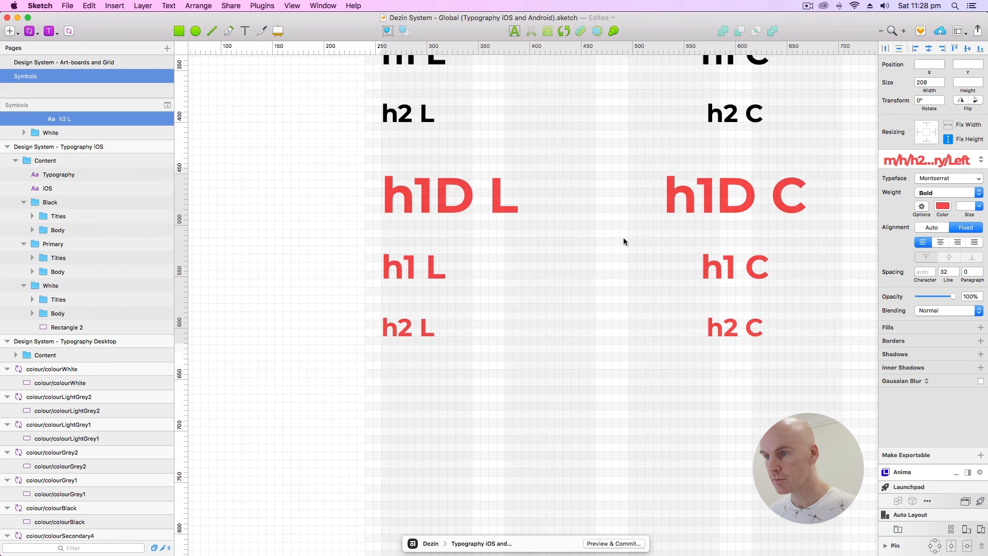
key("super+minus")
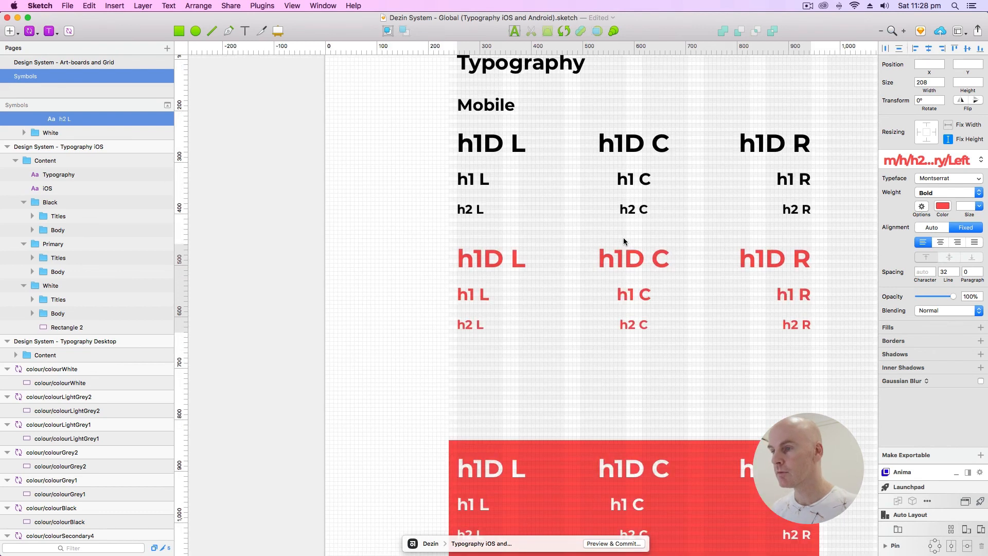
Step: Move the White heading samples with their red background up to sit just beneath the Primary headings
scroll(489, 168, "down", 5)
scroll(490, 168, "right", 5)
left_click_drag(383, 304, 703, 470)
left_click_drag(557, 386, 556, 300)
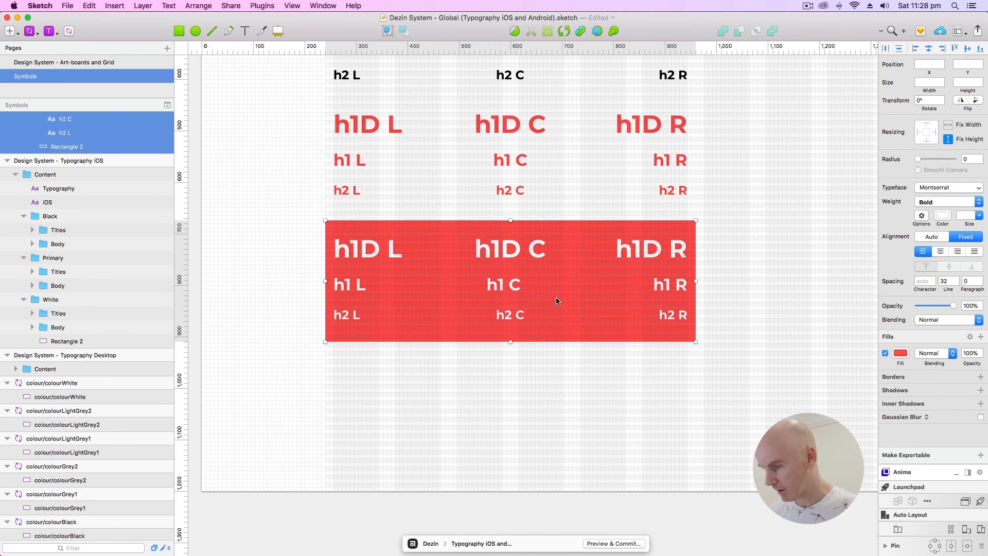
key("super+plus")
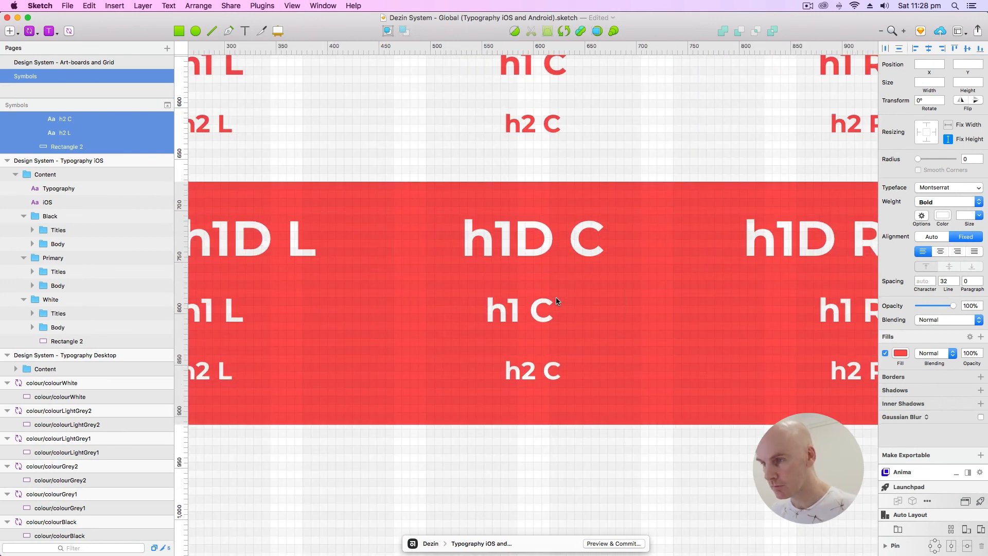
key("super+minus")
key("super+minus")
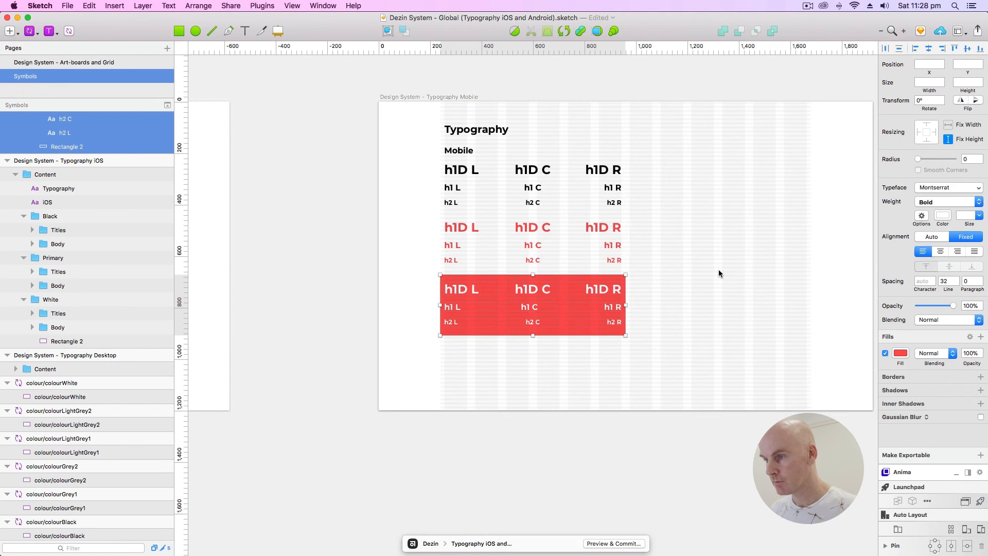
Step: Hide the layout grid on the Typography Mobile artboard and bring the Typography iOS artboard into view
left_click(718, 273)
scroll(539, 267, "right", 5)
key("l")
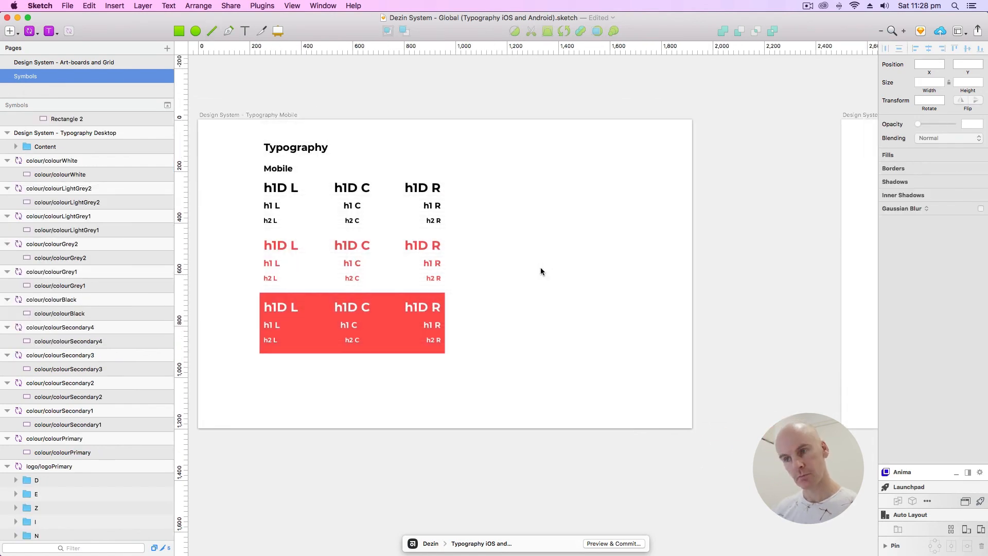
left_click_drag(533, 264, 752, 276)
left_click_drag(514, 286, 284, 287)
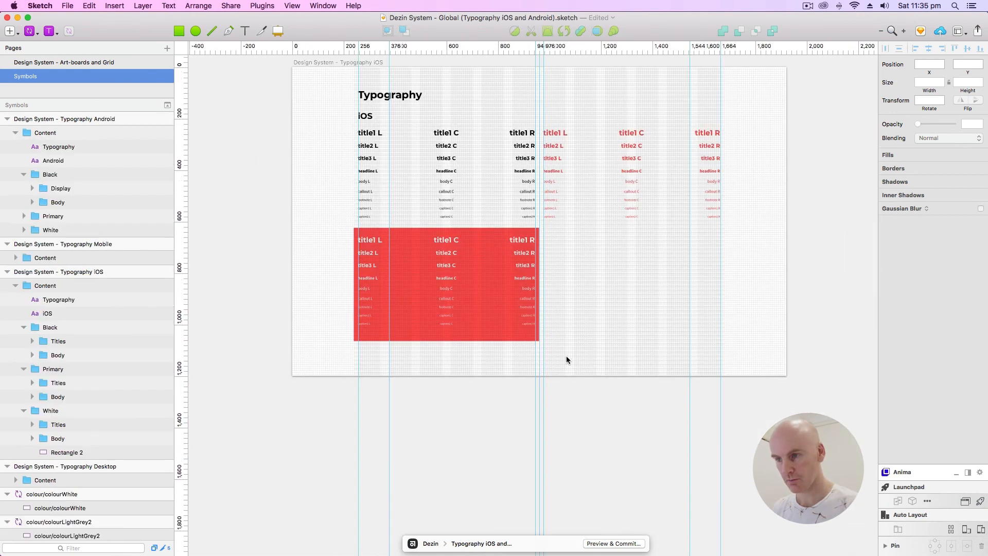
Step: Move the iOS White samples and their red background across to sit beneath the Primary columns
left_click_drag(567, 357, 342, 227)
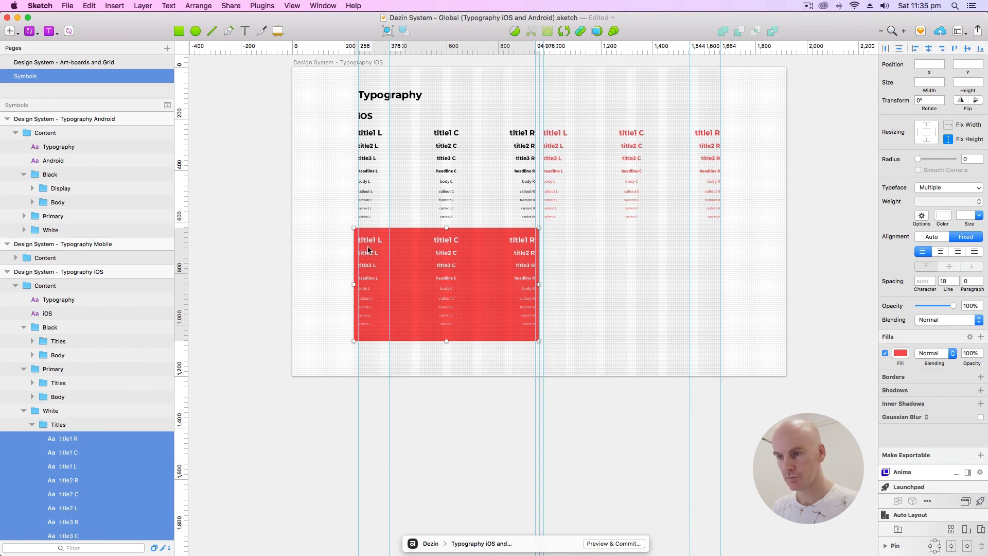
left_click_drag(373, 255, 554, 264)
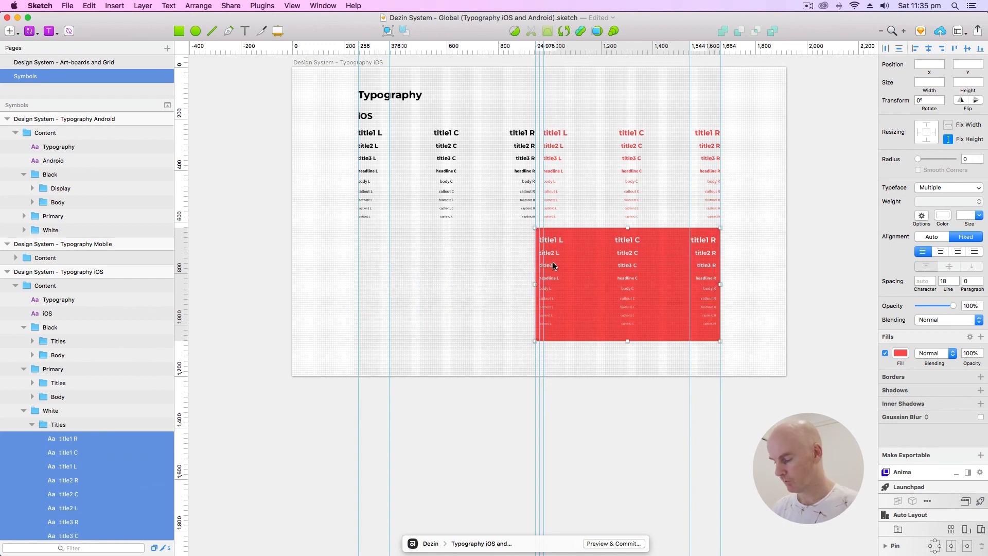
key("super+equal")
key("super+equal")
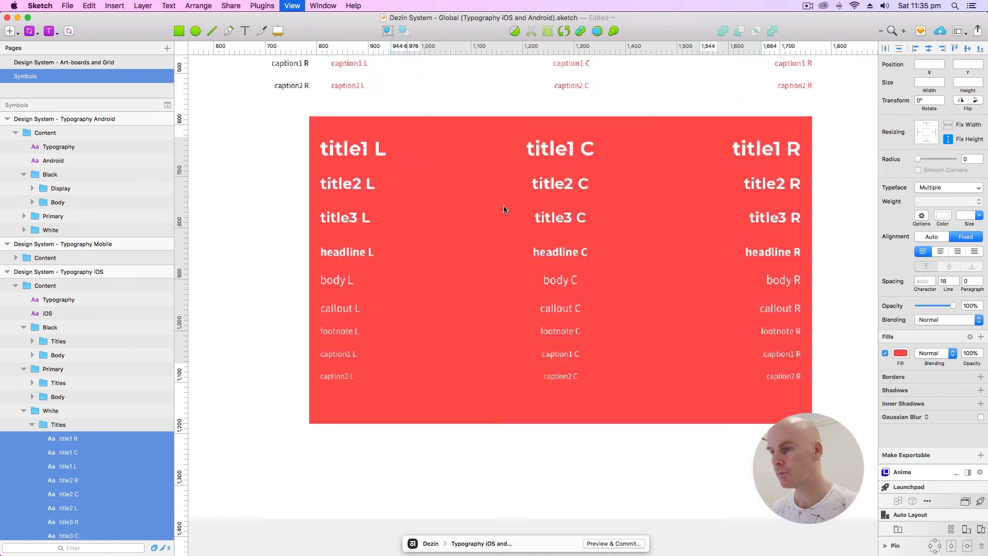
scroll(411, 229, "left", 5)
scroll(411, 229, "up", 2)
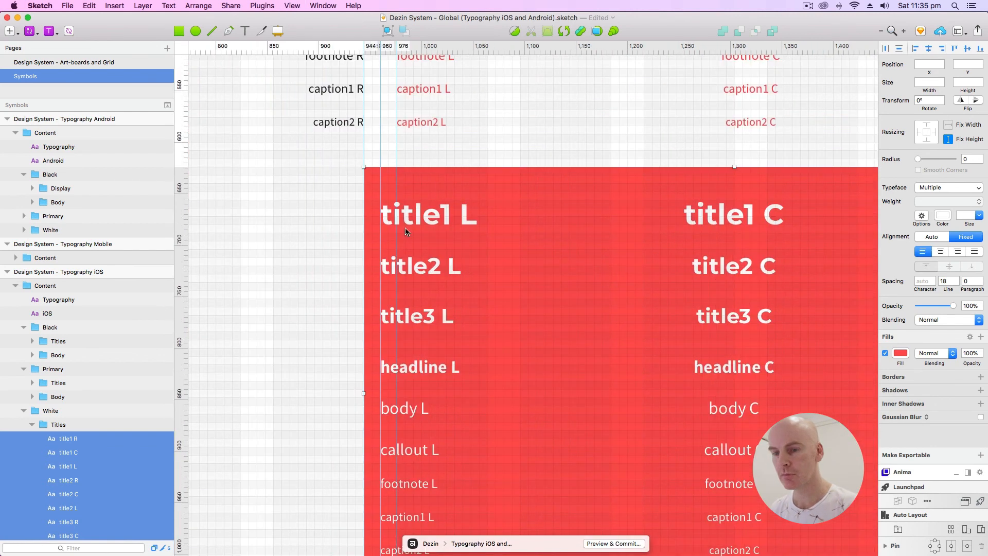
Step: Shift the iOS White group to X 960 so its text lines up with the 976 guide
left_click(70, 416)
key("shift+Right")
key("shift+Right")
key("shift+Right")
key("shift+Left")
Step: Move the iOS White group down to Y 1072, clearing space for the Primary block above it
key("shift+Down")
key("shift+Down")
key("shift+Down")
key("shift+Down")
key("shift+Down")
key("shift+Down")
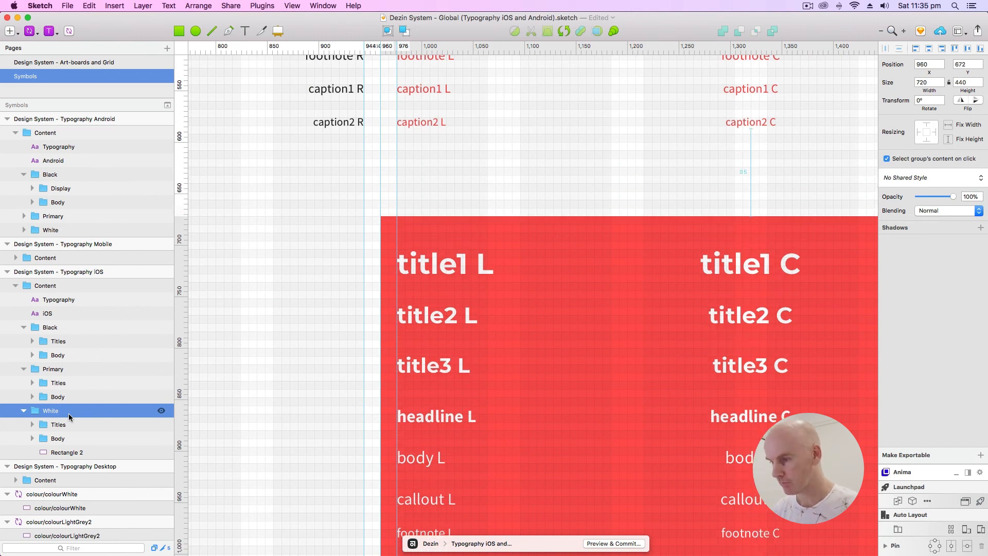
key("super+minus")
key("shift+Down")
key("shift+Down")
key("shift+Down")
key("shift+Down")
key("shift+Down")
key("shift+Down")
key("shift+Down")
key("shift+Down")
key("shift+Down")
key("shift+Down")
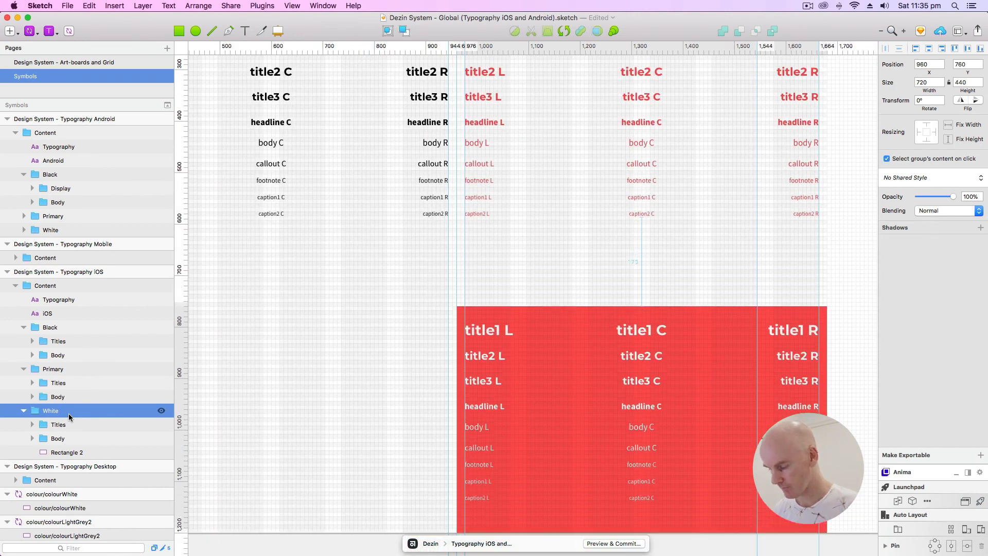
key("super+minus")
key("shift+Down")
key("shift+Down")
key("shift+Down")
key("shift+Down")
key("shift+Down")
key("shift+Down")
key("shift+Down")
key("shift+Down")
key("shift+Down")
key("shift+Down")
key("shift+Down")
key("shift+Down")
key("shift+Down")
key("shift+Down")
key("shift+Down")
key("shift+Down")
key("shift+Down")
key("shift+Down")
key("shift+Down")
key("shift+Down")
key("shift+Down")
key("shift+Down")
key("shift+Down")
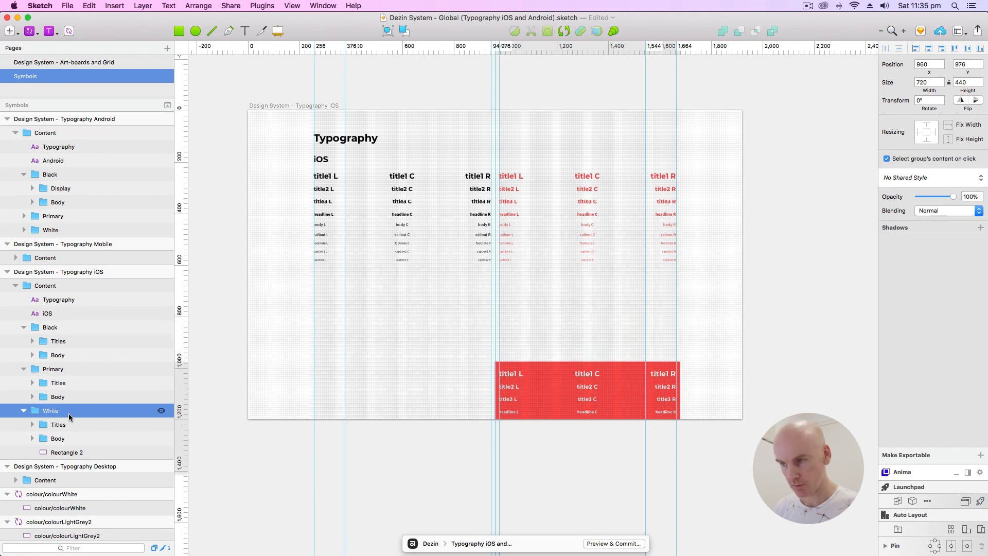
key("shift+Down")
key("shift+Down")
key("shift+Down")
key("shift+Down")
key("shift+Down")
key("shift+Down")
key("shift+Down")
key("shift+Down")
key("shift+Down")
key("shift+Down")
key("Up")
key("Up")
key("Up")
key("Up")
key("Up")
key("Up")
key("Up")
key("Up")
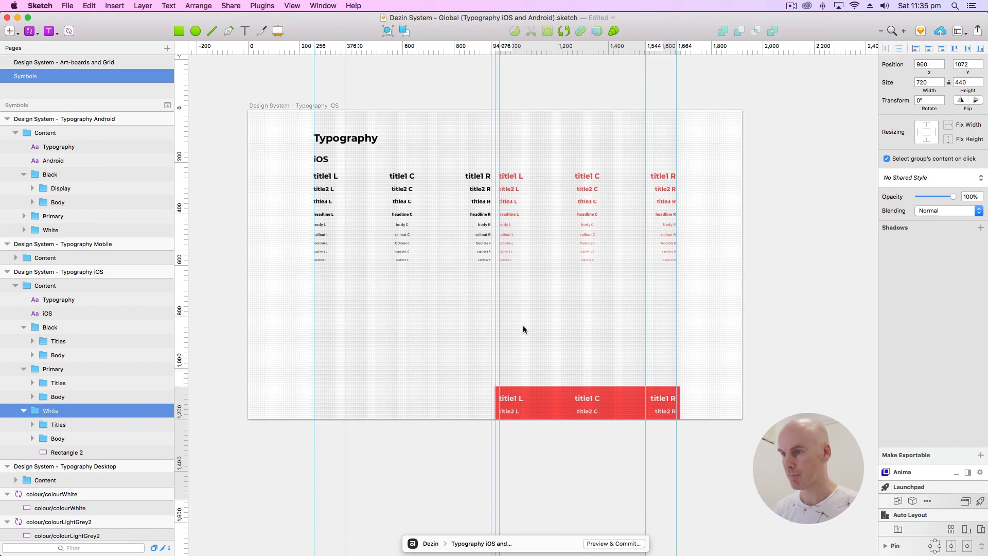
Step: Move the iOS Primary group beneath the Black samples, near the 256 guide
left_click(708, 286)
left_click(664, 184)
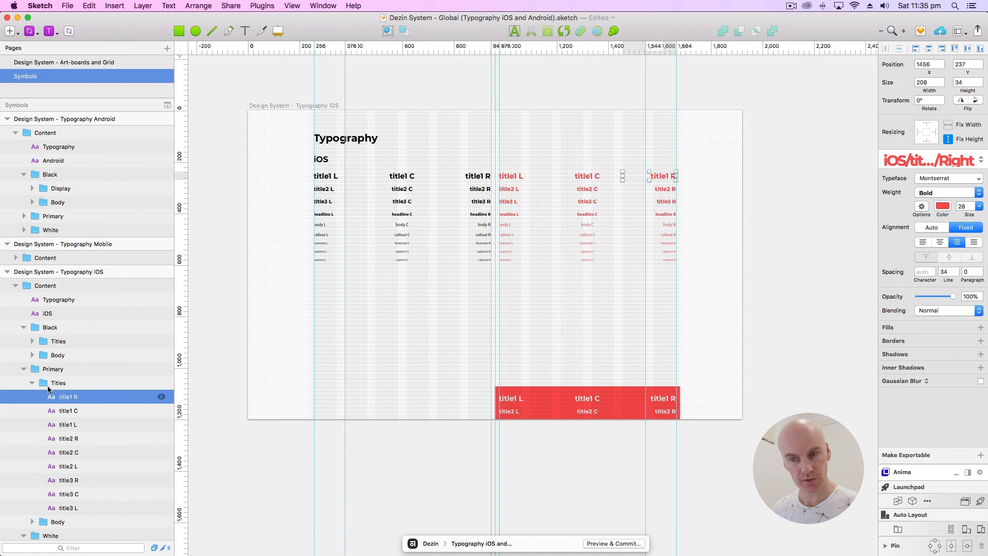
left_click(109, 369)
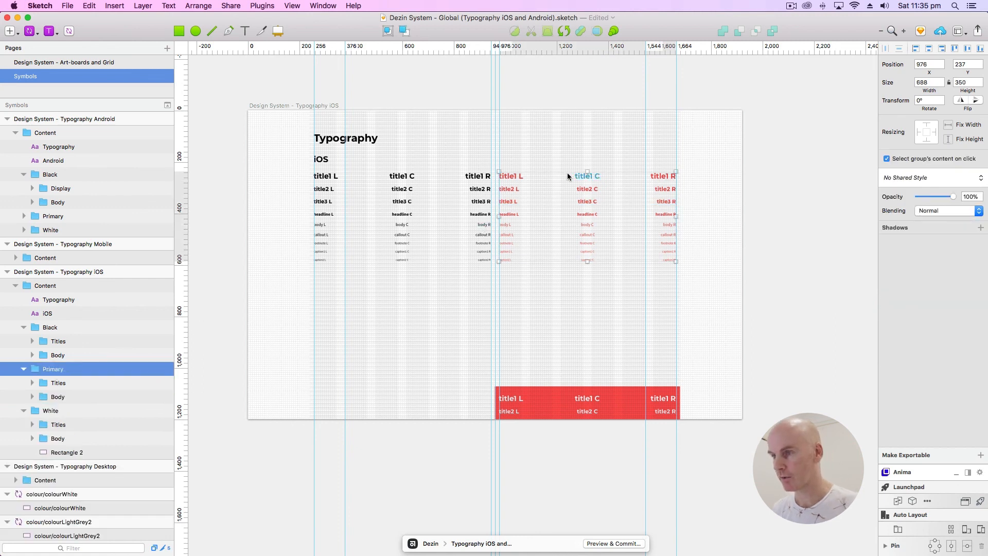
left_click_drag(512, 185, 333, 296)
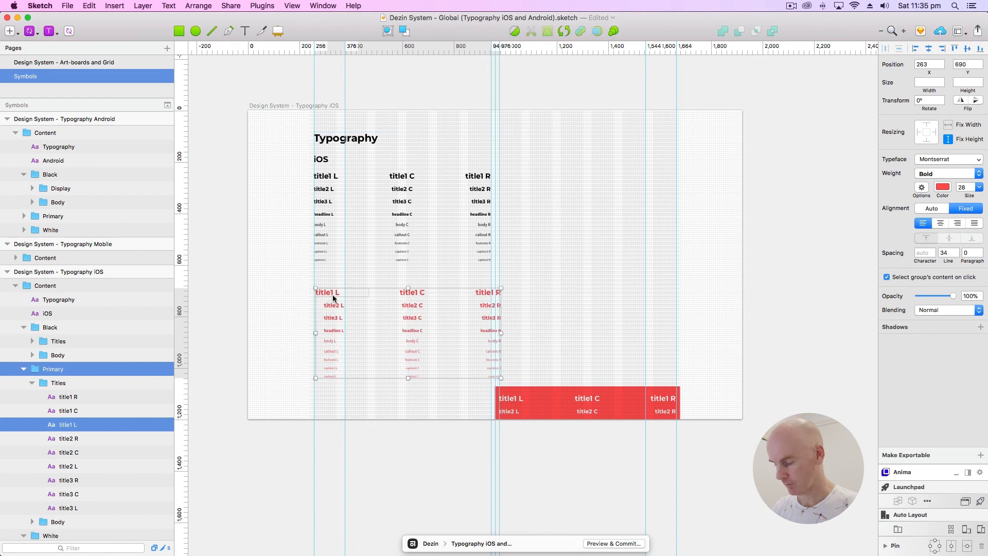
Step: Nudge the Primary group down and left until its title1 L text sits at X 257, Y 700
scroll(332, 294, "up", 5)
scroll(415, 264, "left", 5)
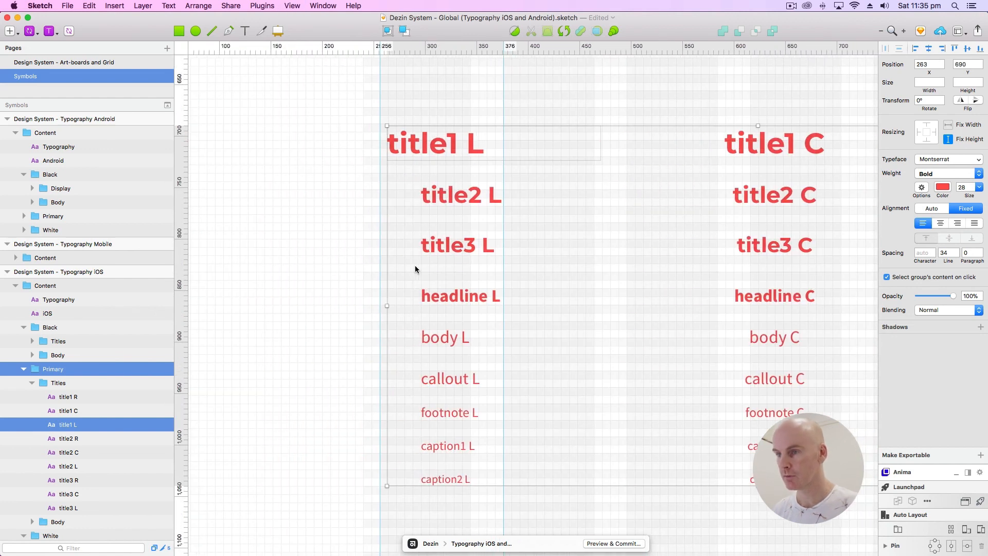
key("shift+Down")
key("shift+Down")
key("shift+Up")
key("shift+Up")
key("Down")
key("Down")
key("Down")
key("Down")
key("Down")
key("Left")
key("Left")
key("Left")
key("Left")
key("Left")
key("Left")
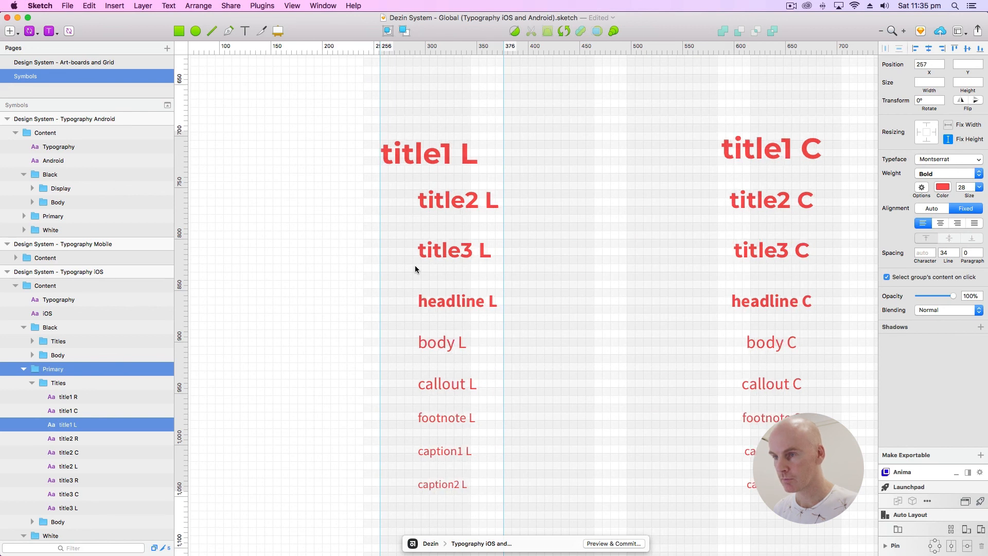
Step: Move the Primary title1 L text right to X 293 so it lines up with title2 L below it
left_click(445, 146)
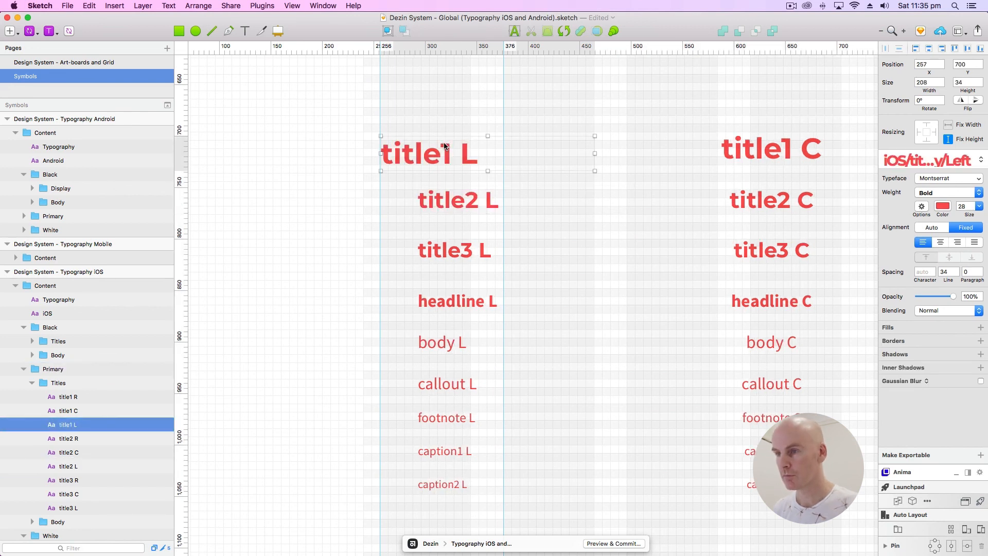
key("shift+Right")
key("shift+Right")
key("shift+Right")
key("Right")
key("Right")
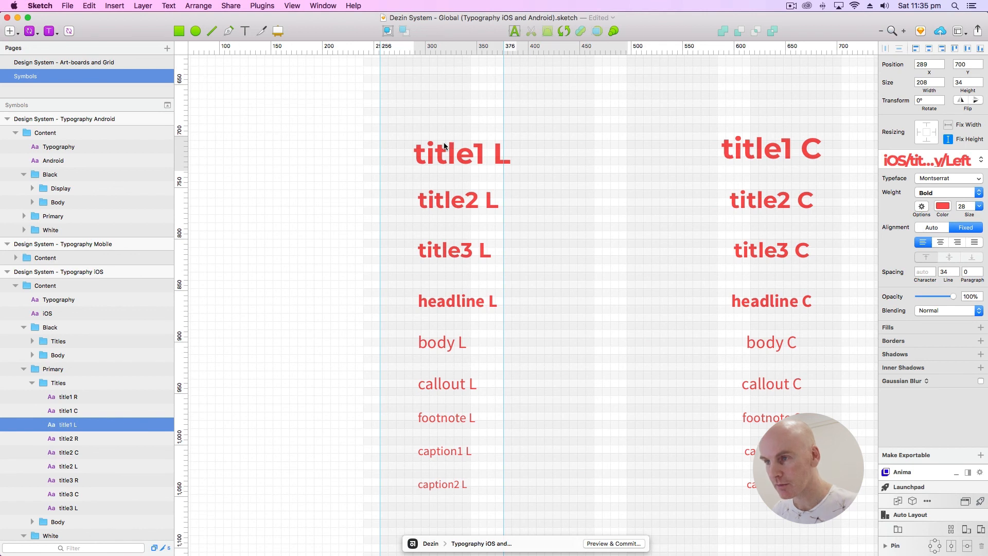
left_click(439, 200)
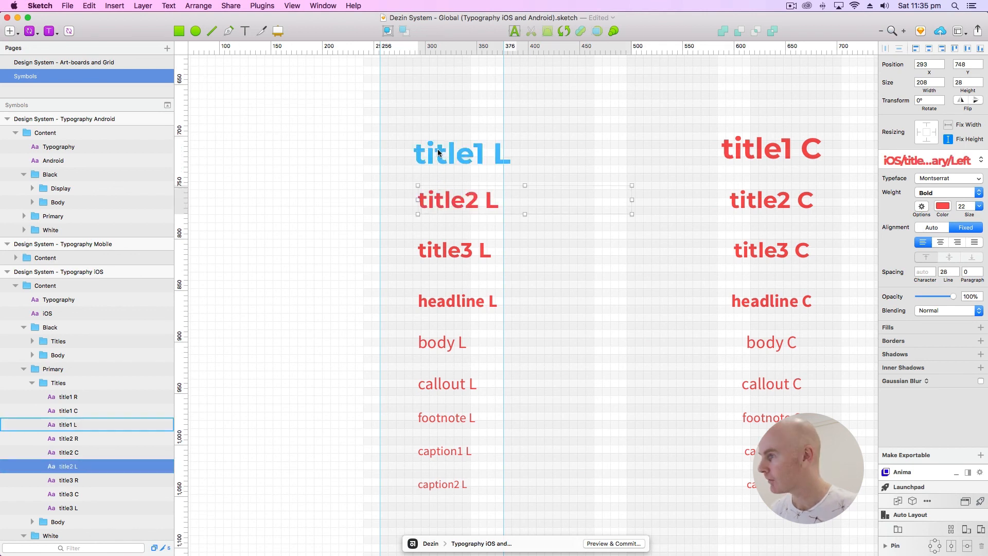
left_click(439, 153)
key("Right")
key("Right")
key("Right")
key("Right")
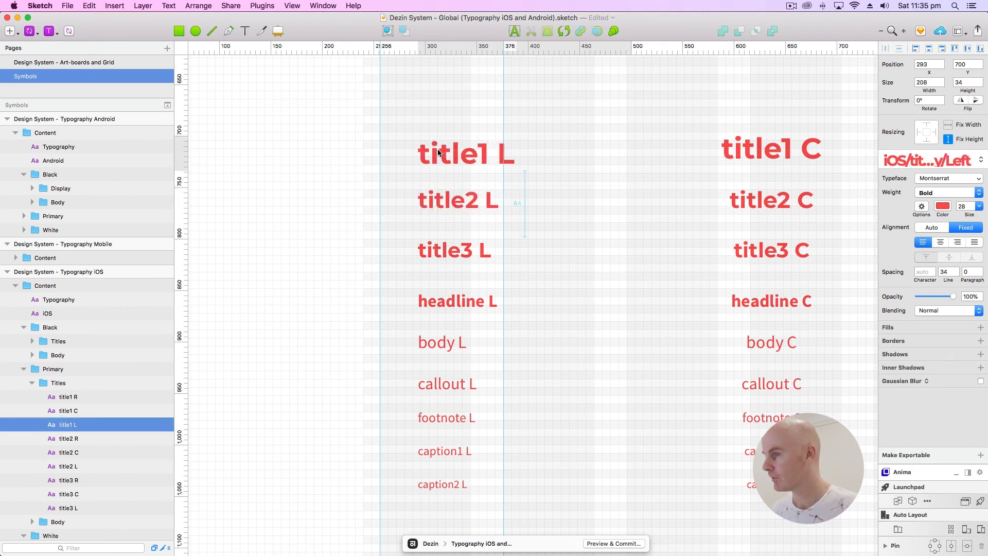
Step: Shift all the iOS Primary samples left together so their left column sits on the 256 guide
key("super+minus")
key("super+minus")
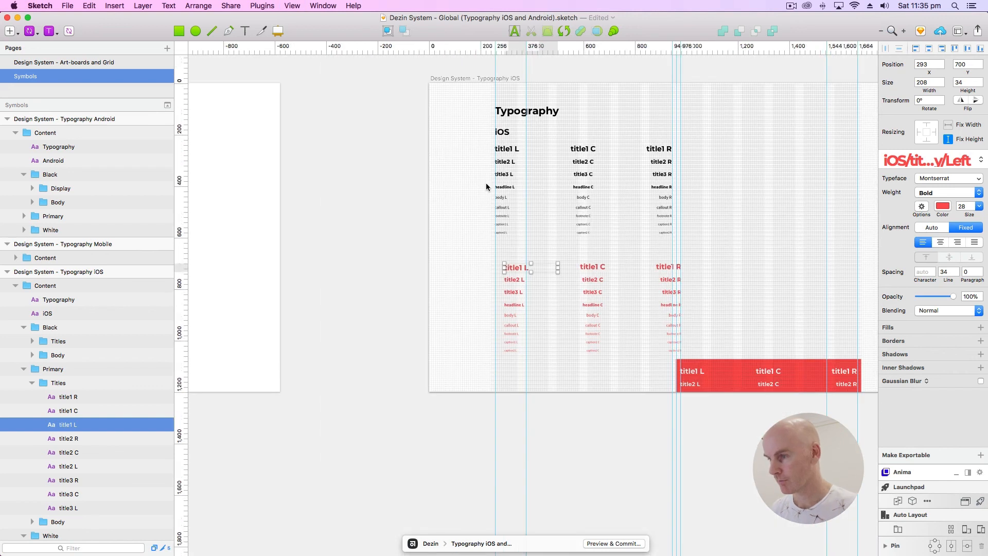
left_click_drag(489, 185, 398, 132)
left_click(640, 301)
left_click_drag(639, 303, 412, 212)
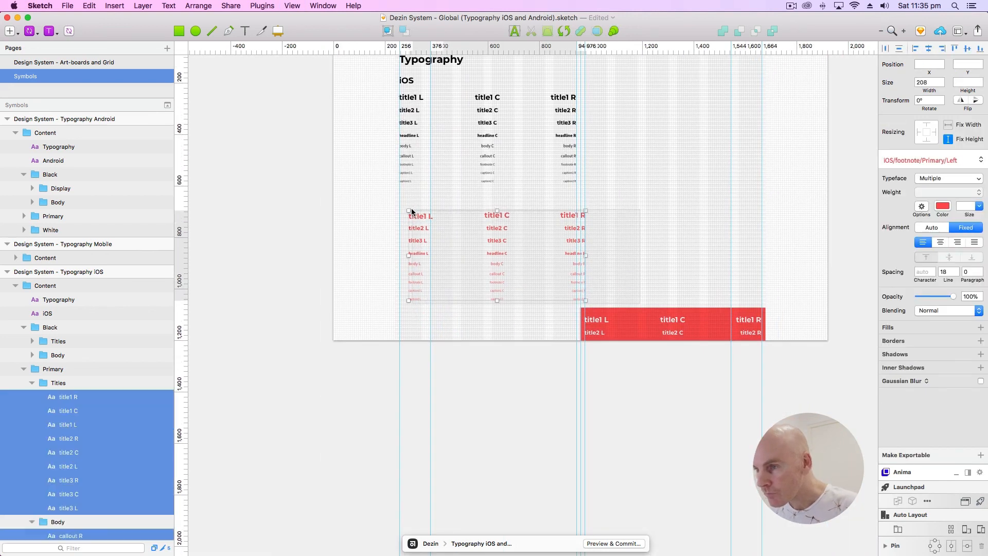
key("super+plus")
key("shift+Left")
key("shift+Left")
key("shift+Left")
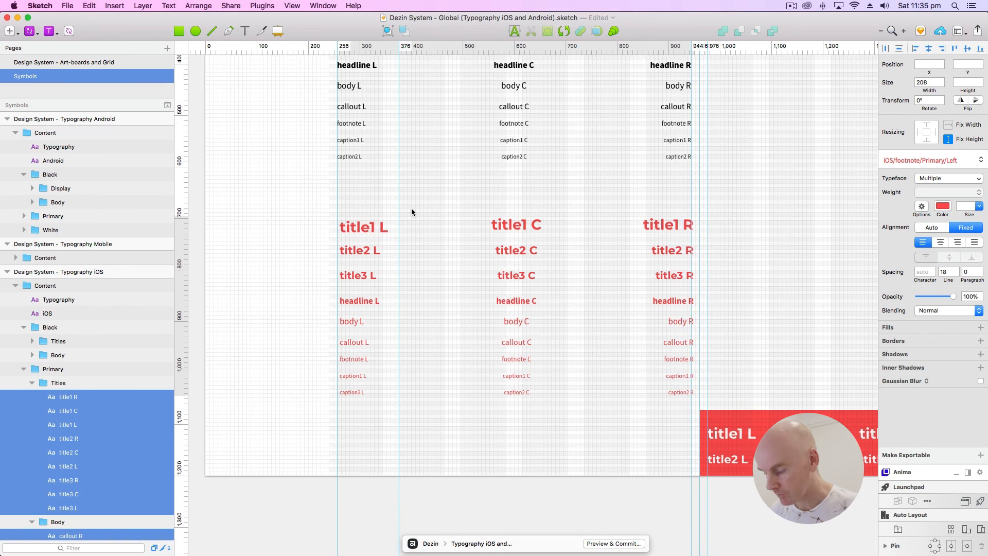
key("super+plus")
left_click_drag(440, 220, 659, 200)
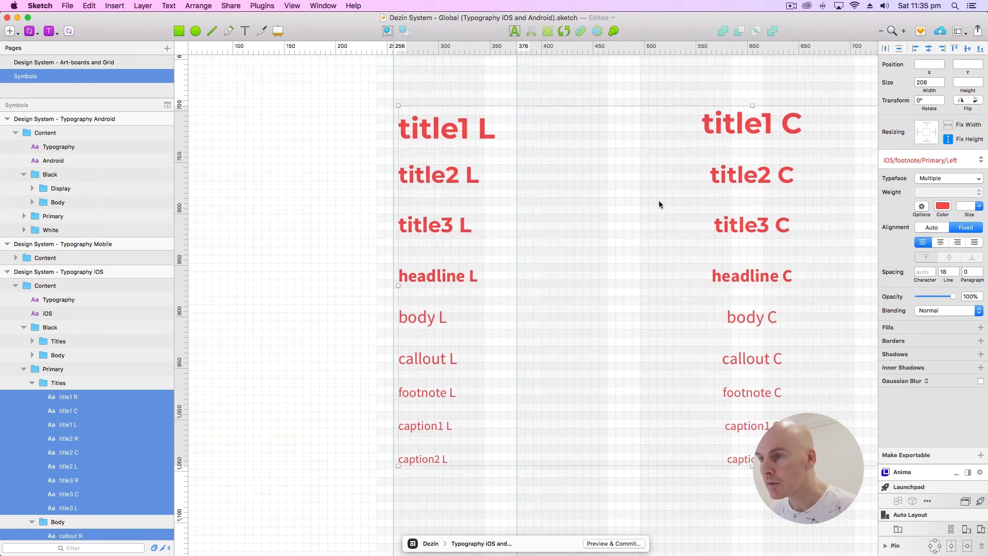
key("Left")
key("Left")
key("Left")
key("Left")
key("Left")
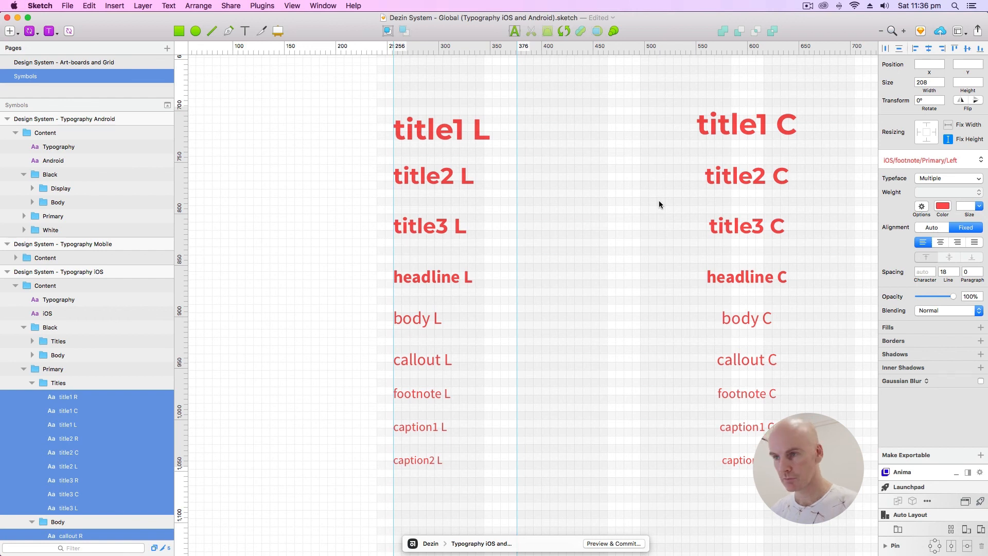
Step: Move the Black body, callout, footnote and caption samples beside the Black titles, with their left column on the 976 guide
key("super+minus")
key("super+minus")
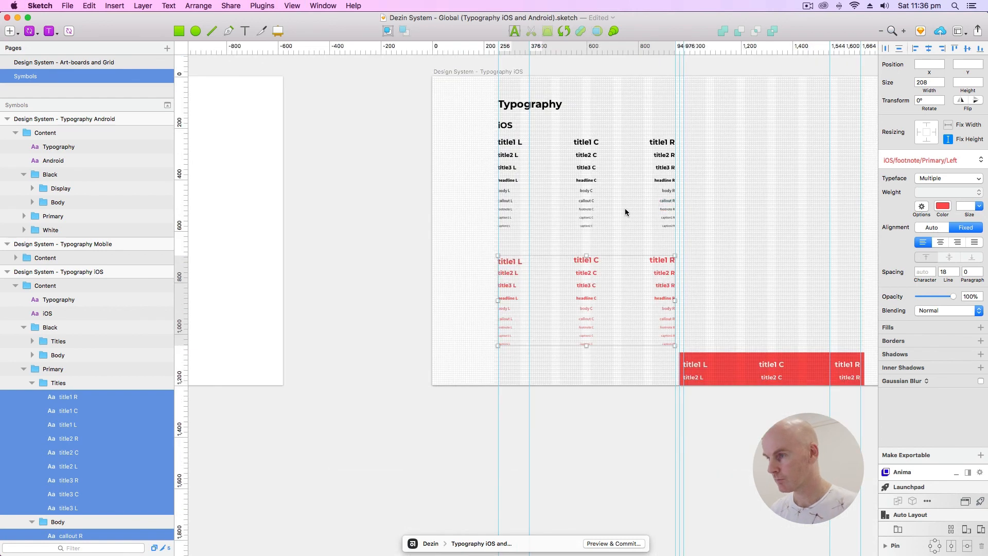
left_click(746, 208)
left_click_drag(746, 208, 581, 222)
key("super+plus")
key("super+plus")
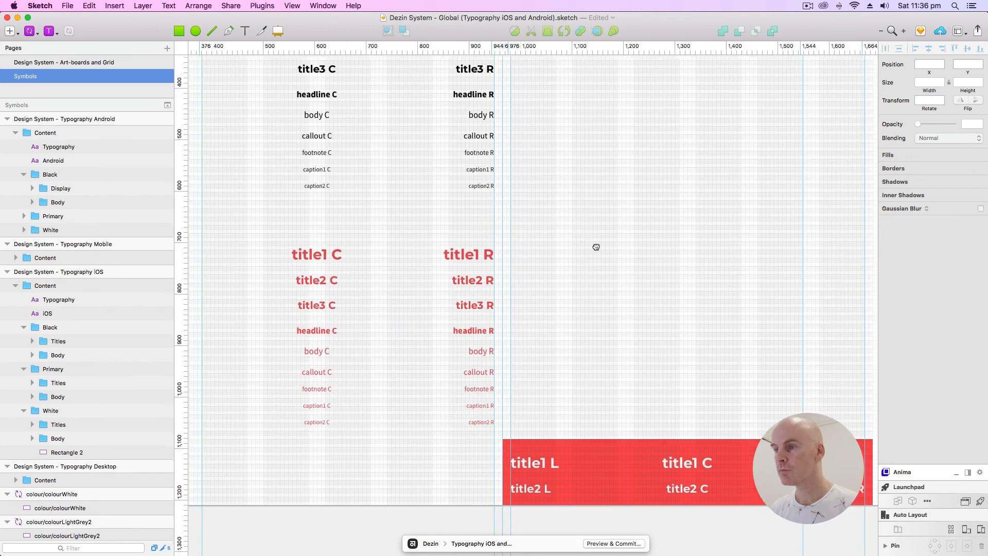
left_click_drag(665, 327, 687, 323)
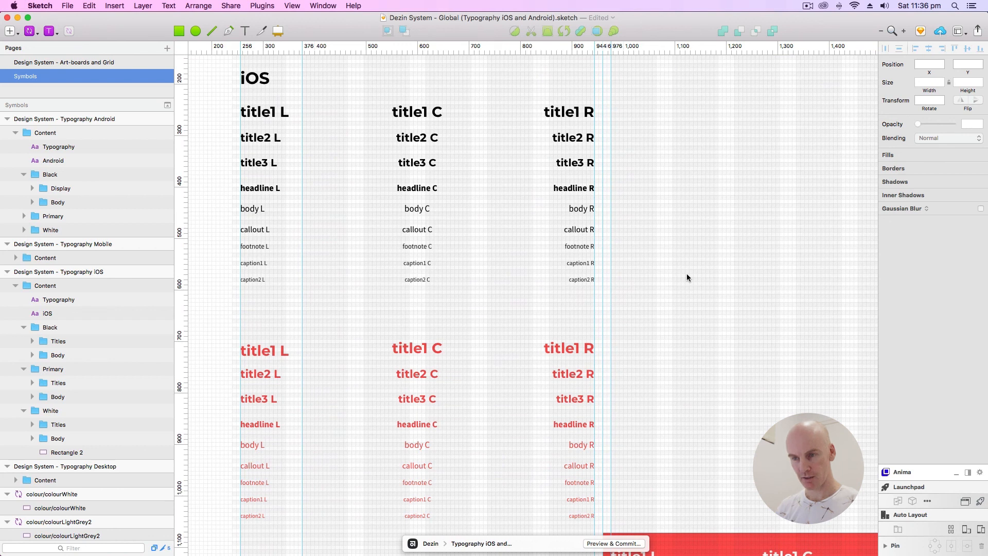
left_click_drag(679, 290, 331, 207)
left_click_drag(250, 208, 619, 115)
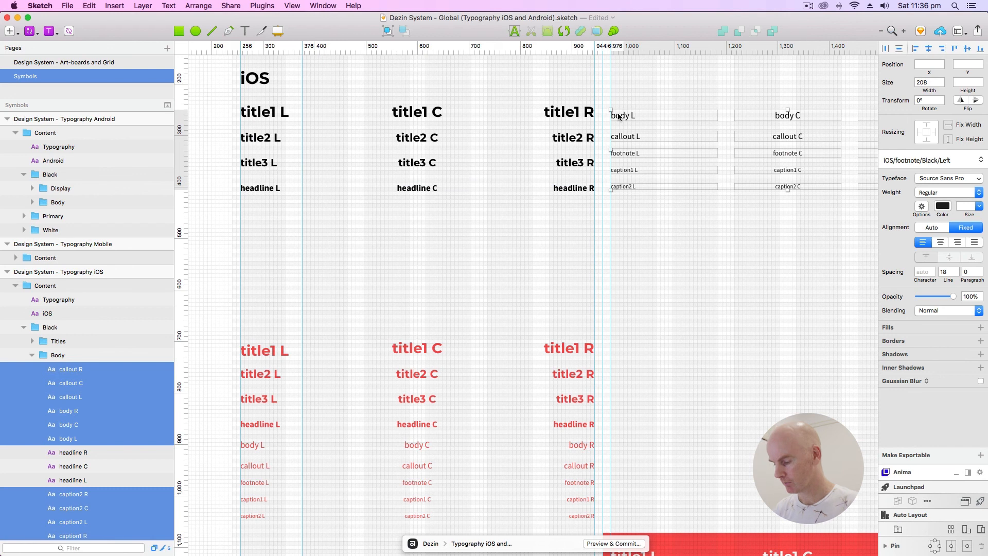
Step: Nudge the relocated Black body-to-caption samples up a few pixels to fine-tune their alignment with the Black titles
key("super+equal")
scroll(618, 116, "left", 5)
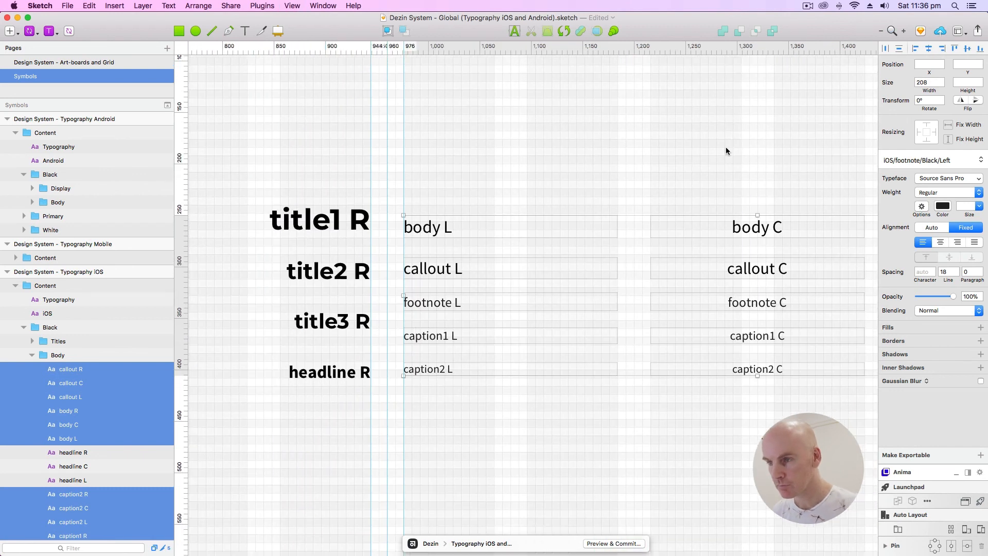
key("Down")
key("Down")
key("Down")
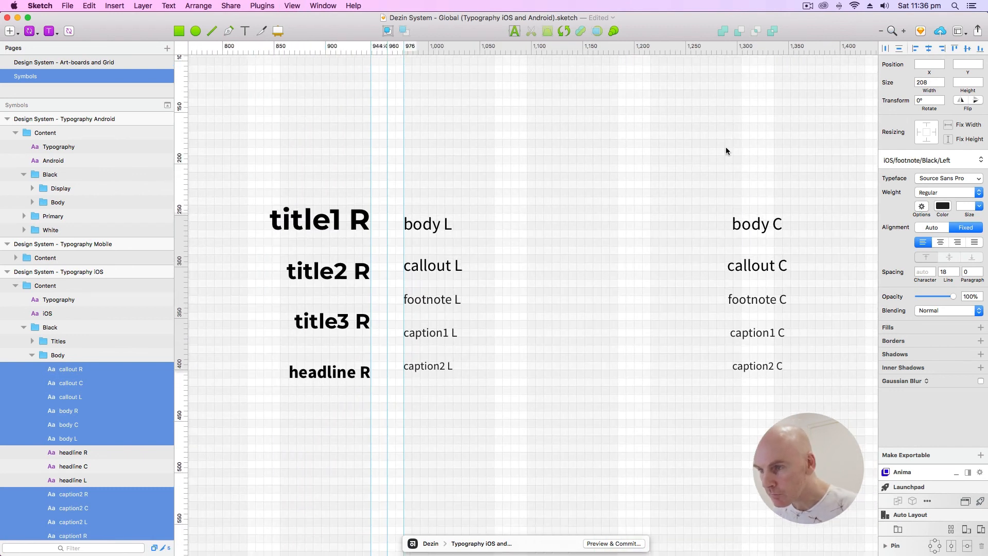
key("super+minus")
key("super+minus")
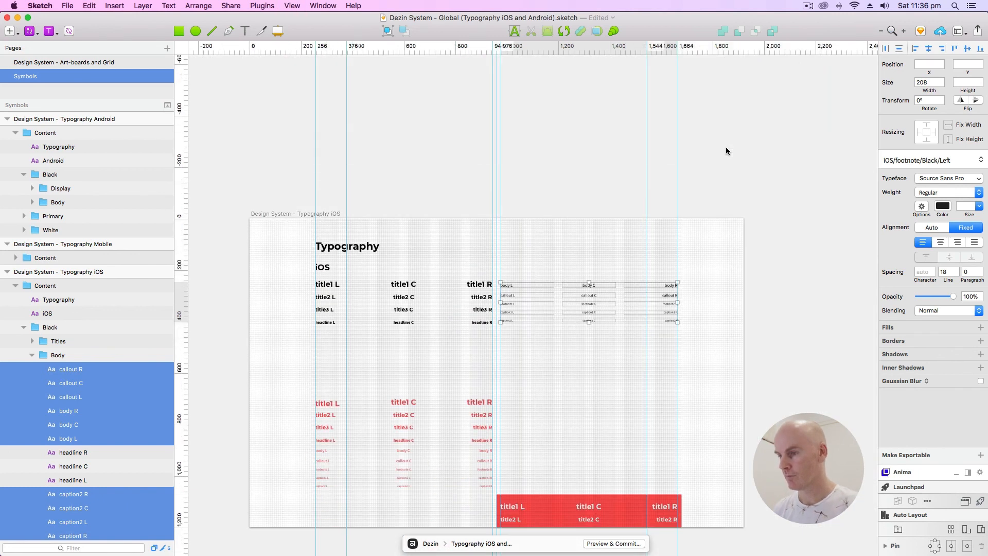
left_click(618, 221)
Step: Move all the iOS Primary samples up beneath the Black headline row, keeping them on the 256 guide
scroll(569, 328, "down", 5)
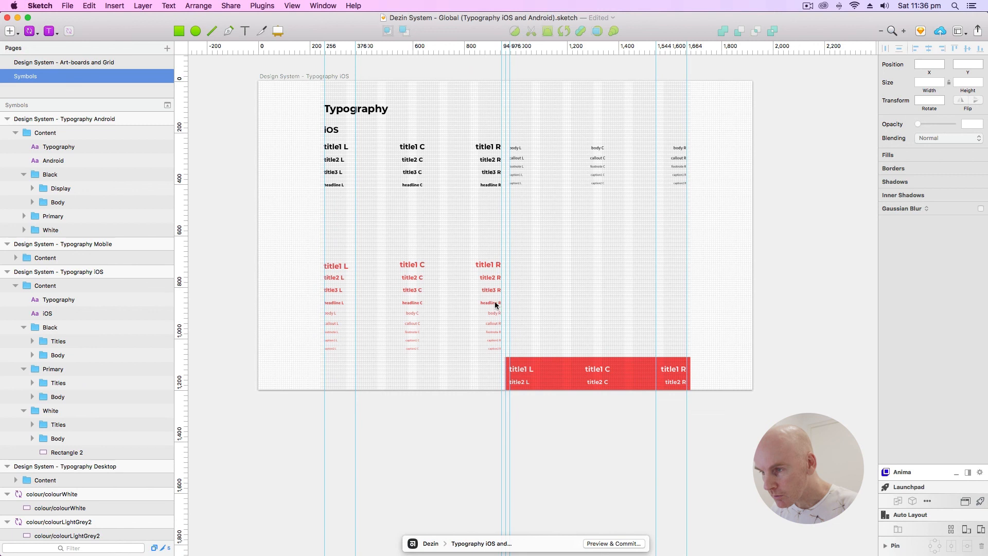
left_click(489, 270)
left_click_drag(307, 252, 494, 375)
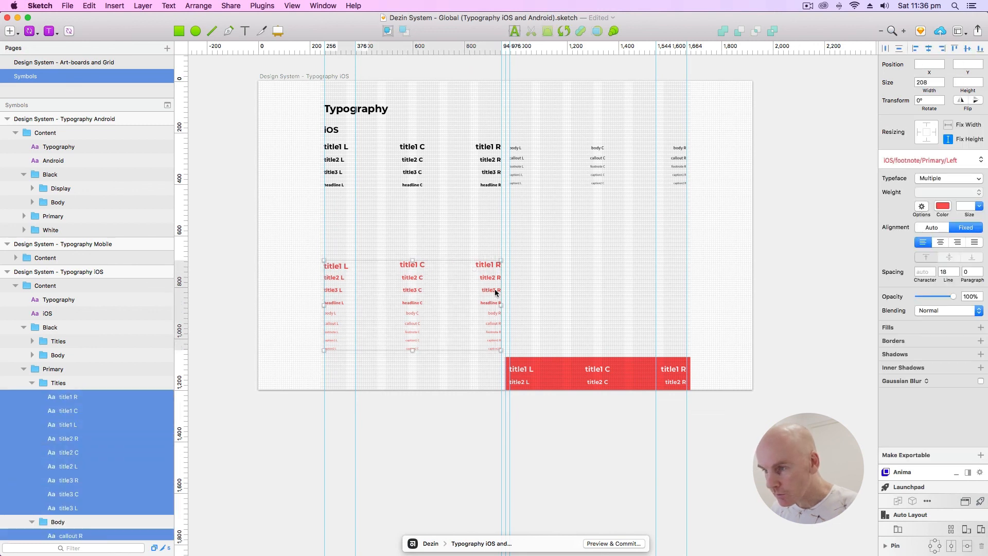
left_click_drag(487, 253, 488, 206)
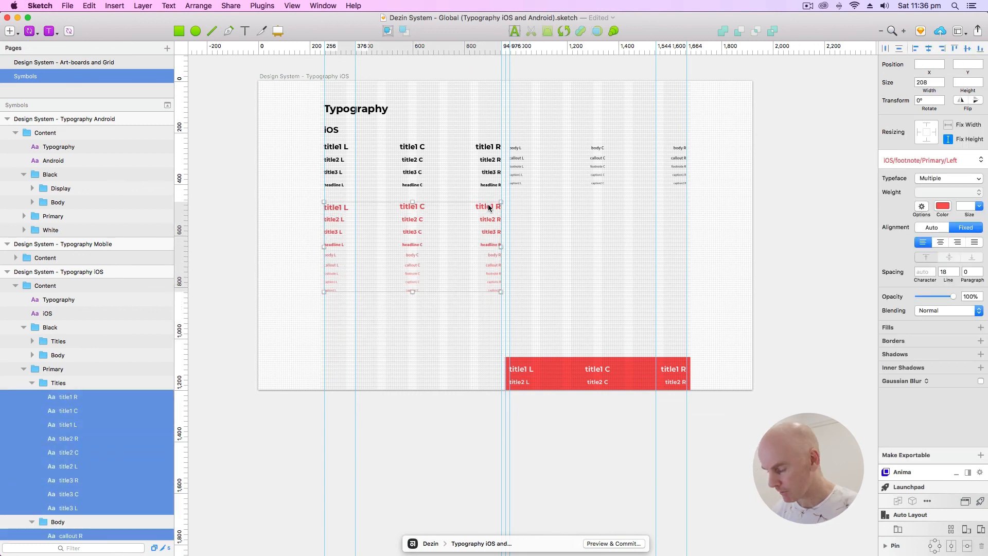
Step: Nudge the Primary samples down in small steps until title1 L sits at Y 482
key("super+plus")
key("super+plus")
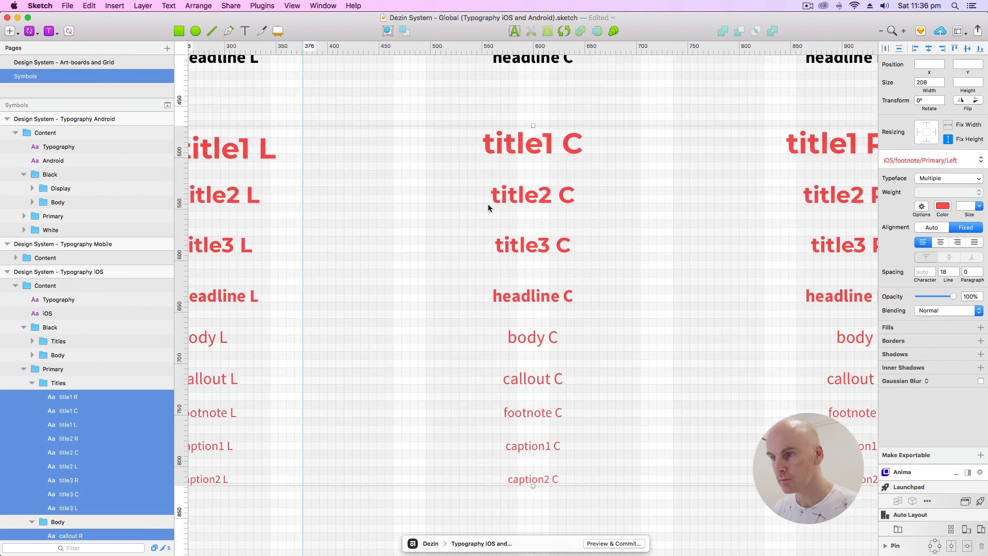
left_click_drag(459, 210, 668, 280)
key("Down")
key("Down")
key("Down")
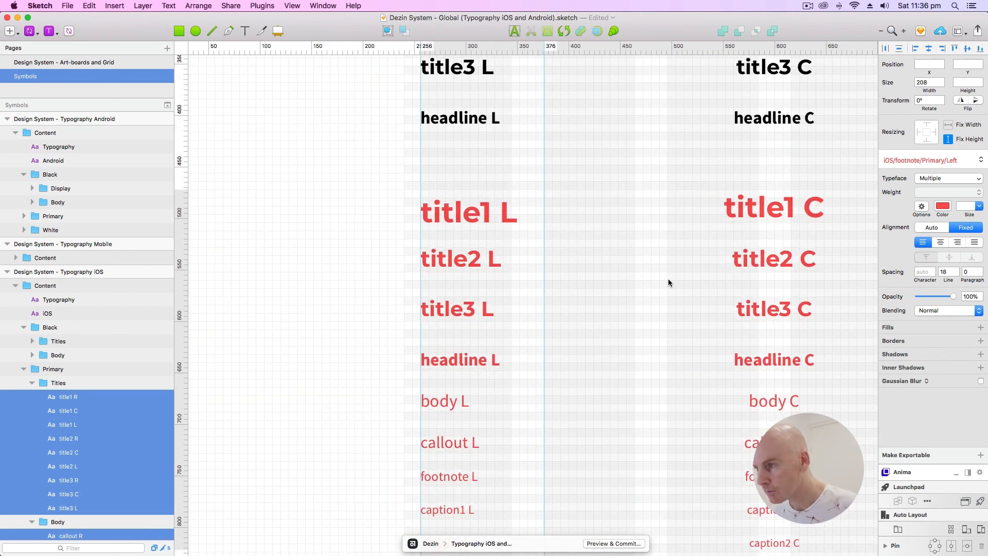
key("Down")
key("Down")
key("Down")
key("Down")
key("Down")
key("Down")
key("Down")
key("Down")
key("Up")
key("Up")
key("Up")
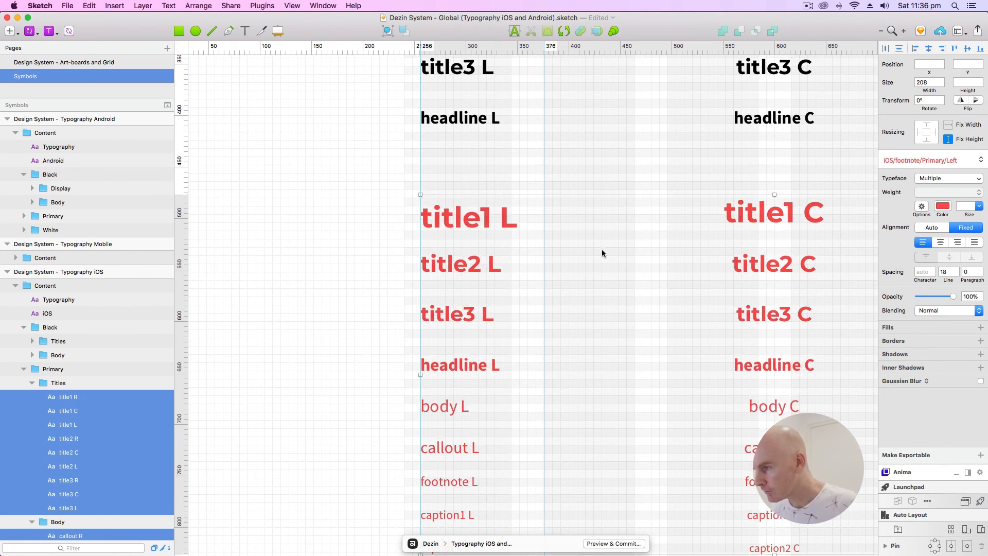
Step: Raise the Primary title1 L text to Y 477 so it lines up with title1 C
scroll(601, 249, "right", 5)
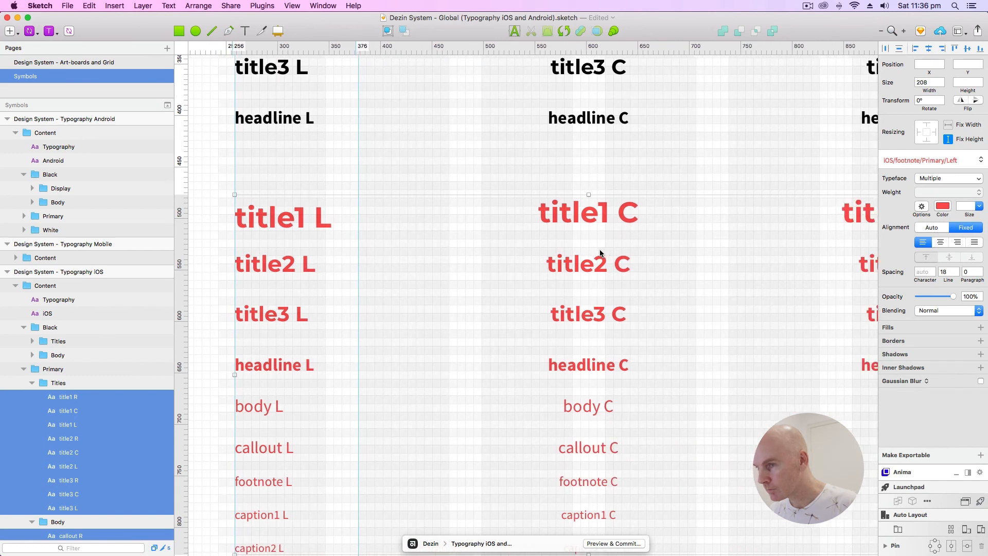
scroll(563, 252, "left", 4)
left_click(412, 221)
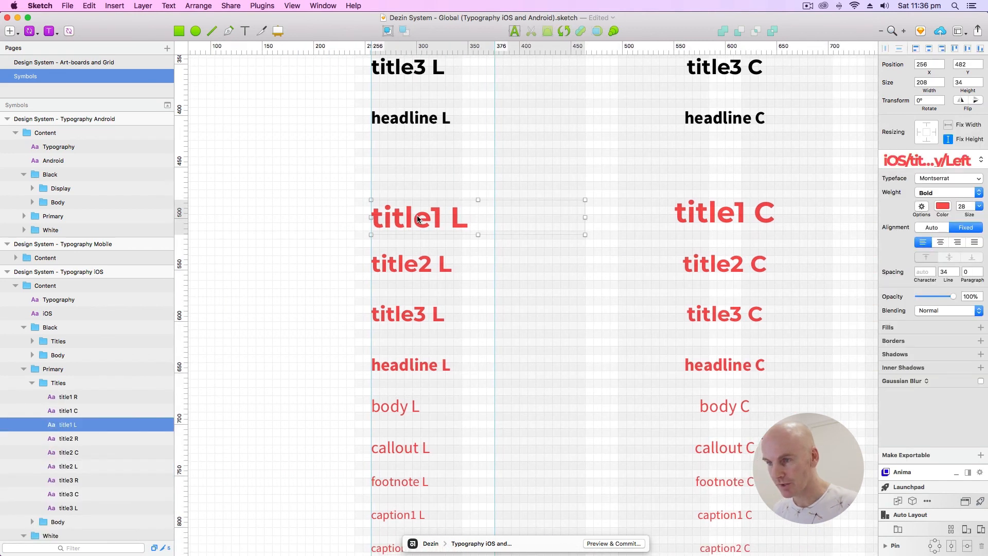
key("shift+Up")
key("shift+Down")
key("Up")
key("Up")
key("Up")
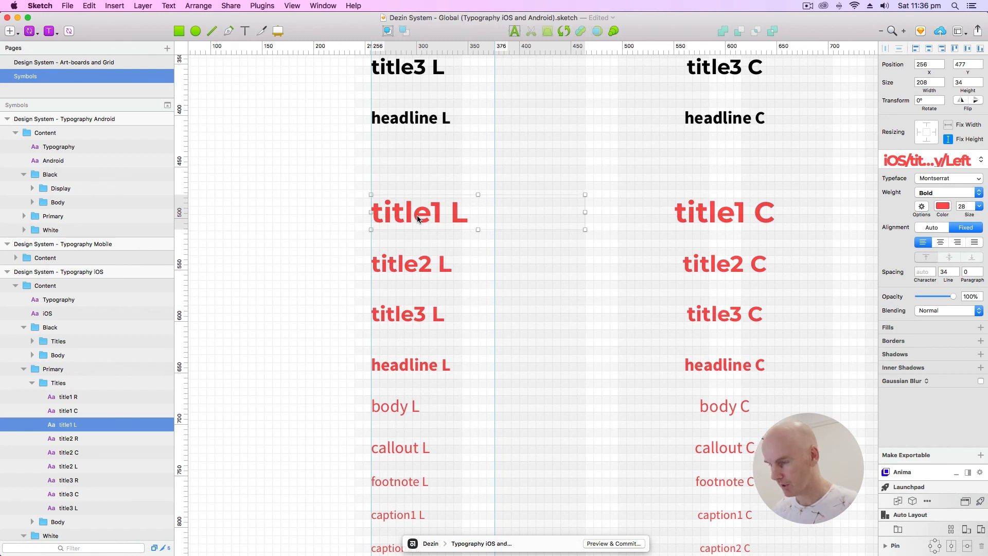
Step: Move the Primary body, callout, footnote and caption samples beside the Primary titles, with their left column on the 976 guide
key("super+minus")
left_click_drag(418, 218, 266, 167)
left_click_drag(716, 403, 270, 303)
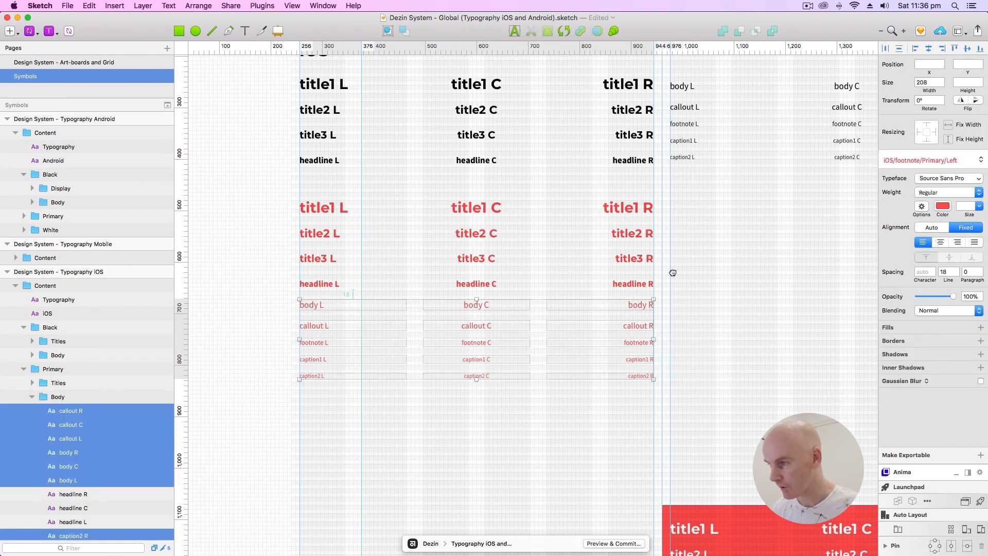
left_click_drag(672, 273, 679, 207)
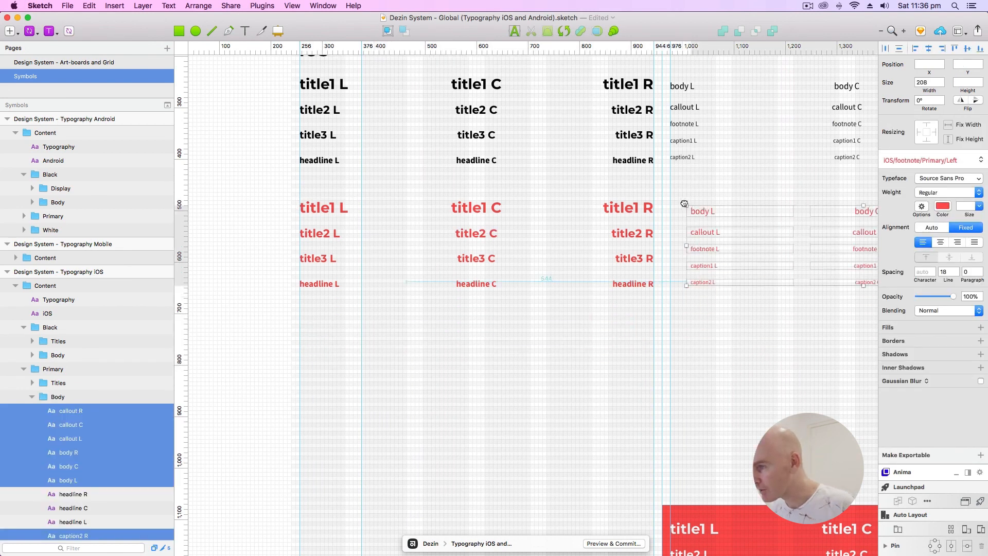
left_click(707, 309)
left_click_drag(746, 320, 670, 284)
Step: Move the iOS White group up to Y 744, closing the gap below the Primary samples
key("super+minus")
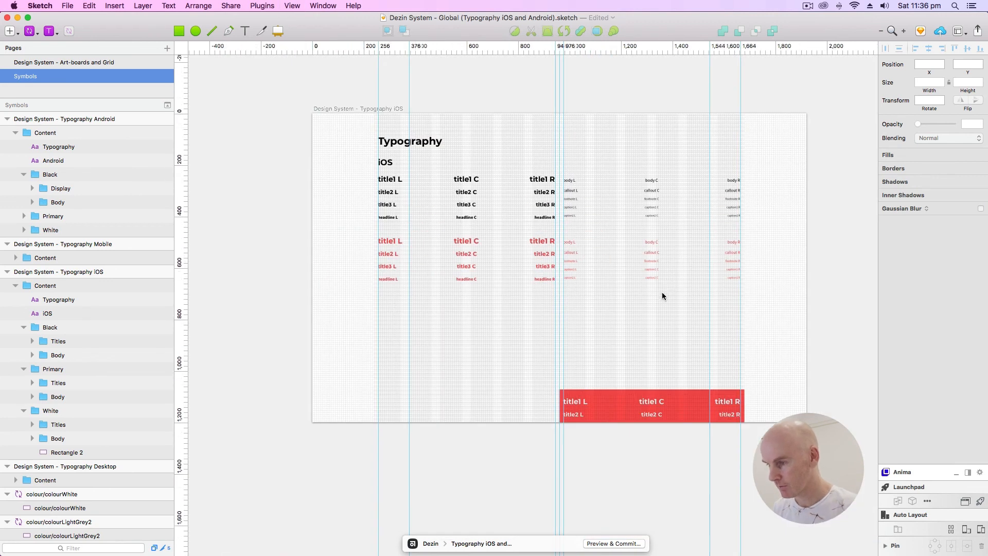
scroll(661, 296, "down", 2)
left_click(643, 377)
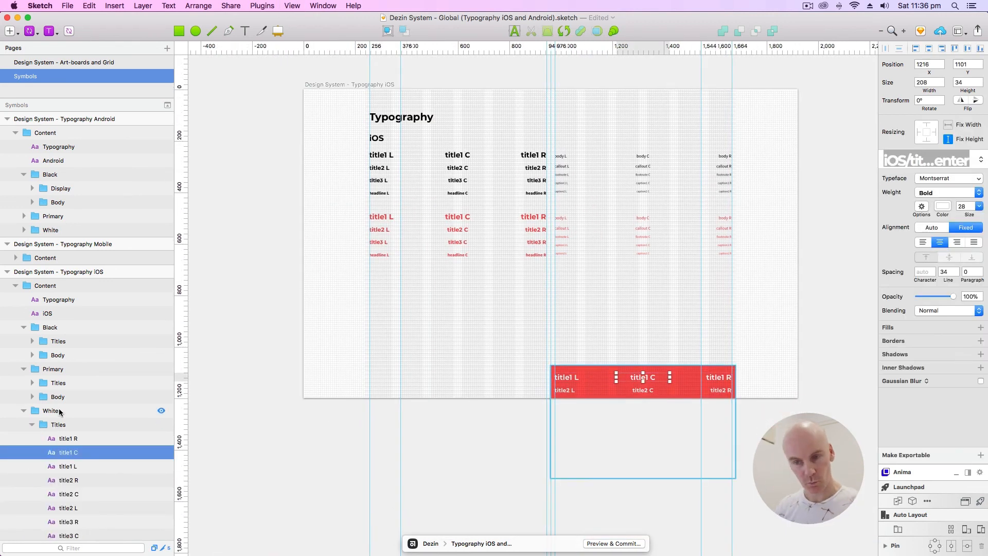
left_click(59, 411)
key("shift+Up")
key("shift+Up")
key("shift+Up")
key("shift+Up")
key("shift+Up")
key("shift+Up")
key("shift+Up")
key("shift+Up")
key("shift+Up")
key("shift+Up")
key("shift+Up")
key("shift+Up")
key("shift+Up")
key("shift+Up")
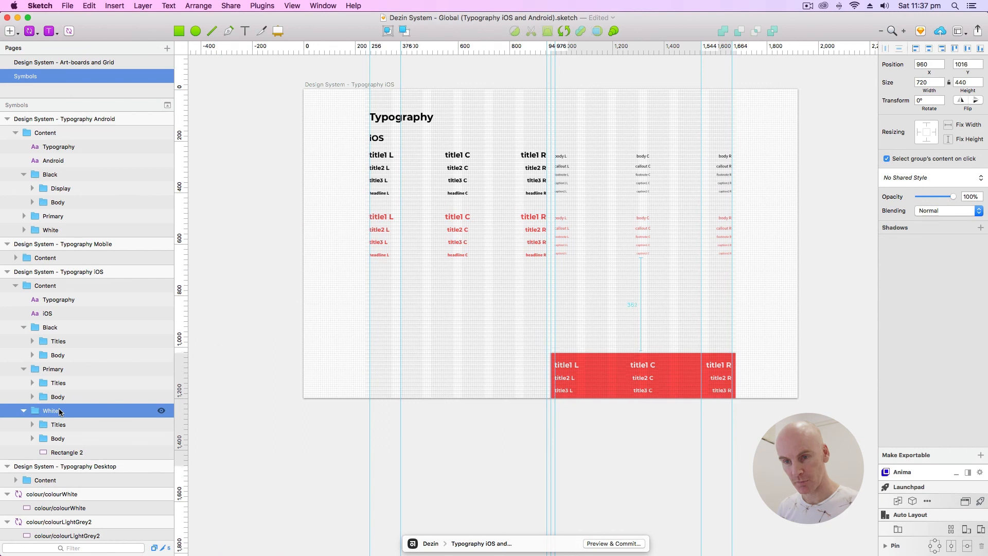
key("shift+Up")
key("shift+Up")
key("shift+Up")
key("shift+Up")
key("shift+Up")
key("shift+Up")
key("shift+Up")
key("shift+Up")
key("shift+Up")
key("shift+Up")
key("shift+Up")
key("shift+Up")
key("shift+Up")
key("shift+Up")
key("shift+Up")
key("shift+Up")
key("shift+Up")
key("shift+Up")
key("shift+Up")
key("shift+Up")
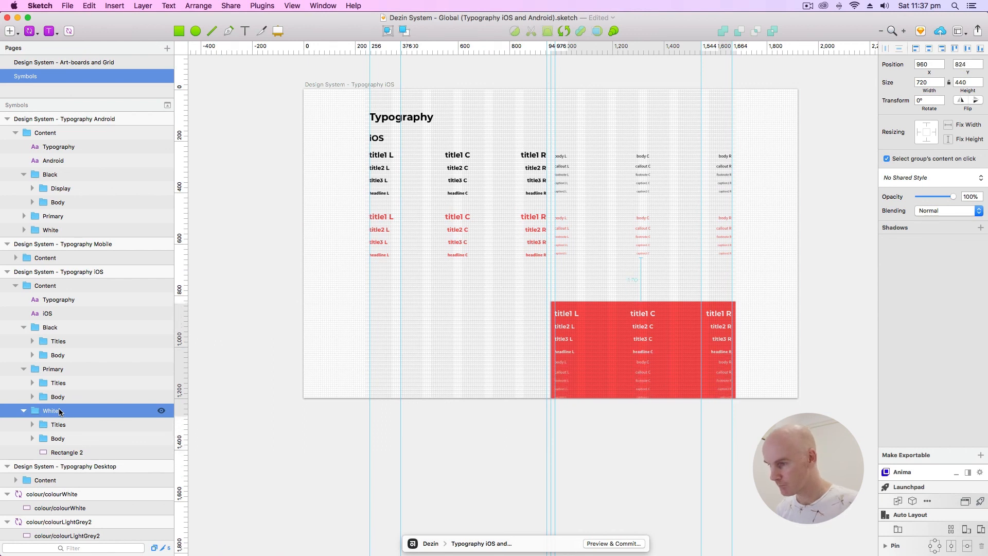
key("super+0")
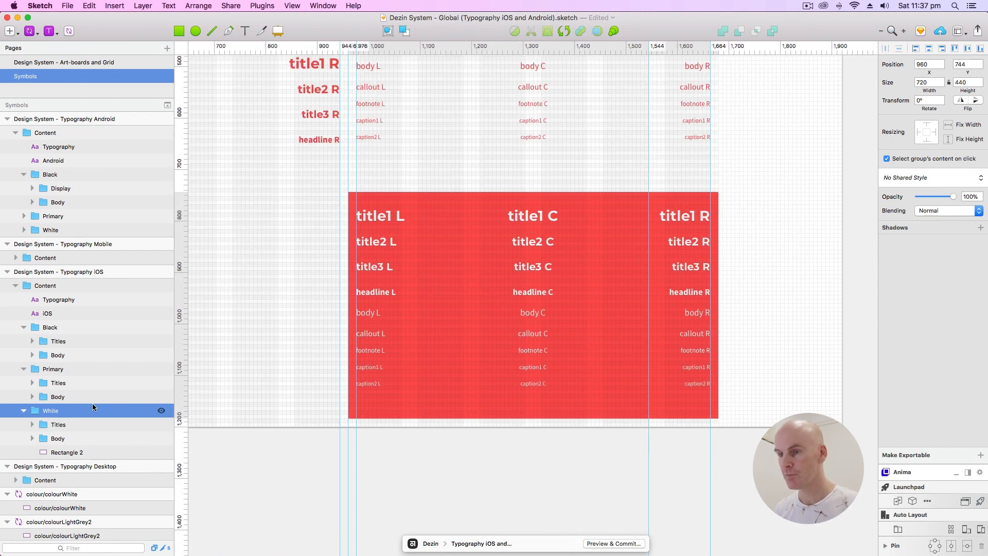
Step: Move the iOS White group to X 240, Y 704 so its first text column sits on the 256 guide
left_click_drag(471, 288, 646, 276)
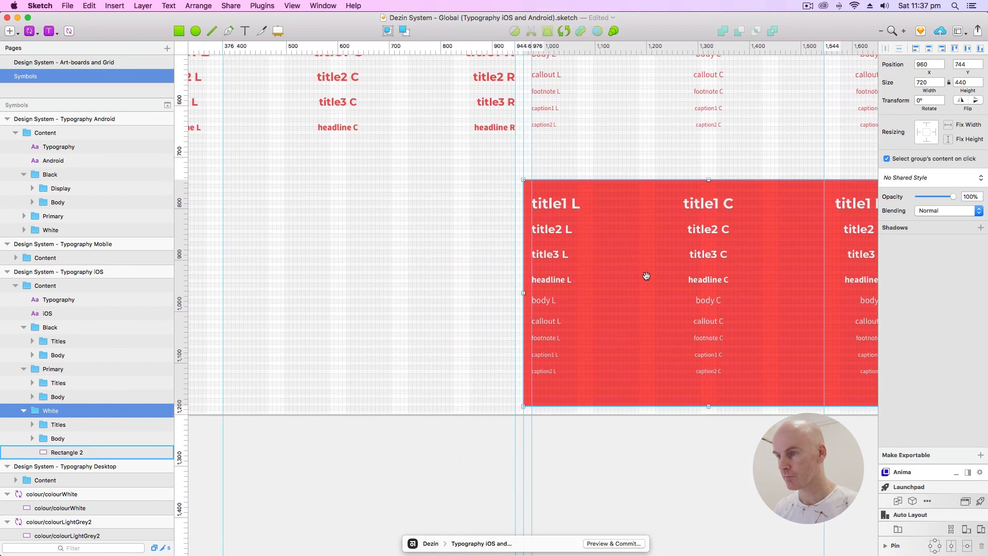
key("shift+Left")
key("shift+Left")
key("shift+Left")
key("shift+Left")
key("shift+Left")
key("shift+Left")
key("shift+Left")
key("shift+Left")
key("shift+Left")
key("shift+Left")
key("shift+Left")
key("shift+Left")
key("shift+Left")
key("shift+Left")
key("shift+Left")
key("shift+Left")
key("shift+Left")
key("shift+Left")
key("shift+Left")
key("shift+Left")
key("shift+Left")
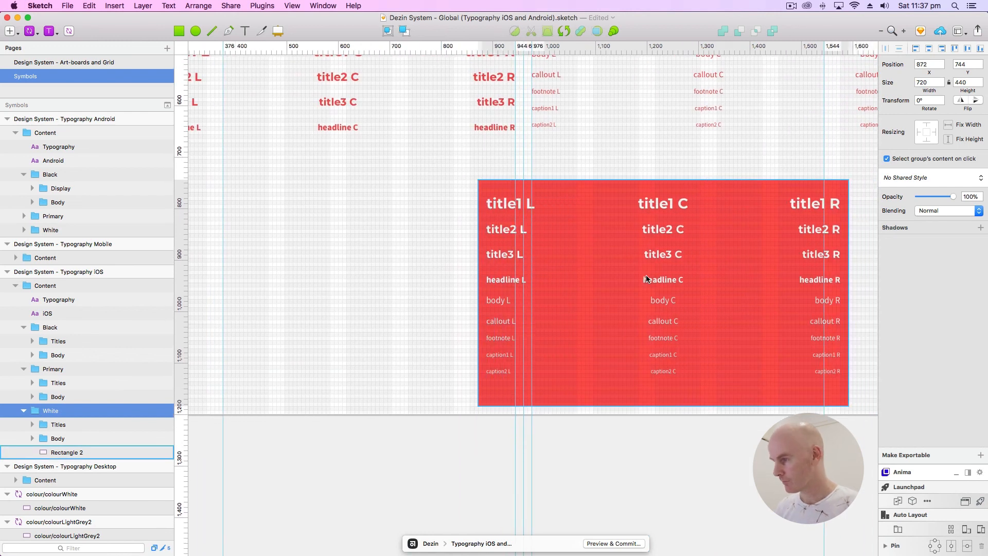
key("shift+Left")
key("shift+Left")
key("shift+Left")
key("shift+Left")
key("shift+Left")
key("shift+Up")
key("shift+Up")
key("shift+Up")
key("shift+Up")
key("shift+Up")
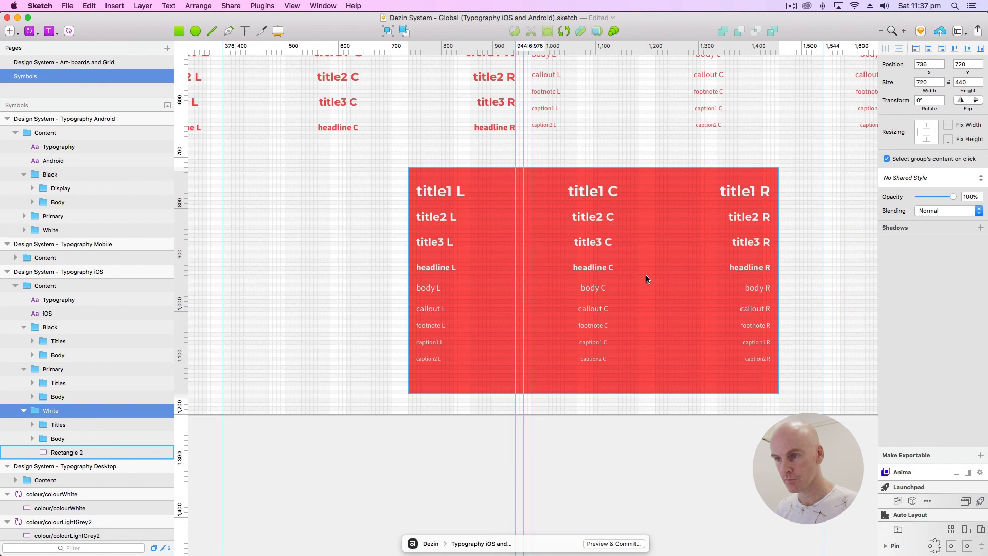
key("shift+Left")
key("shift+Left")
key("shift+Left")
key("shift+Left")
key("shift+Left")
key("shift+Left")
key("shift+Left")
key("shift+Left")
key("shift+Left")
key("shift+Left")
key("shift+Left")
key("shift+Left")
key("shift+Left")
key("shift+Left")
key("shift+Left")
key("shift+Left")
key("shift+Left")
key("shift+Left")
key("shift+Left")
key("shift+Left")
key("shift+Left")
key("shift+Left")
key("shift+Left")
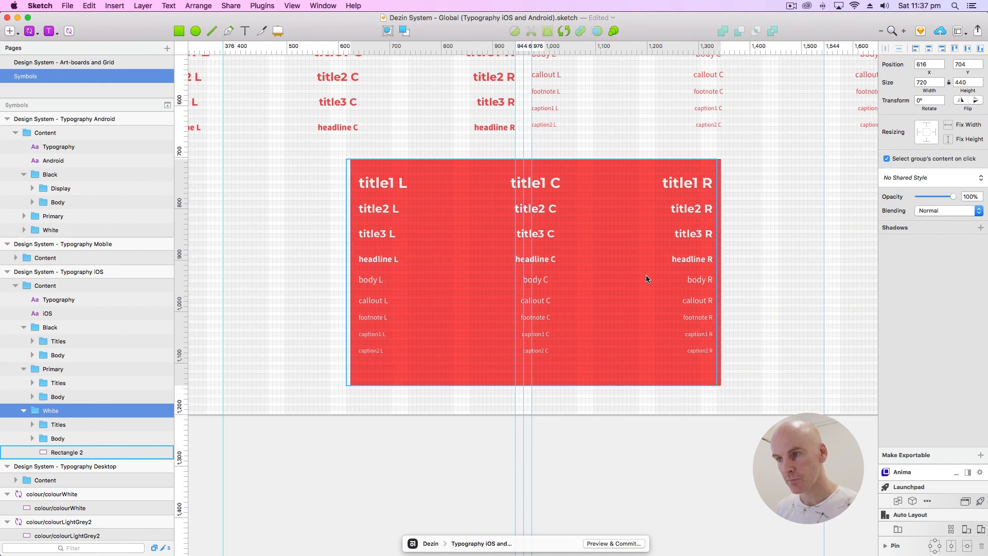
key("shift+Left")
key("shift+Left")
key("shift+Left")
key("shift+Left")
key("shift+Left")
key("shift+Left")
key("shift+Left")
key("shift+Left")
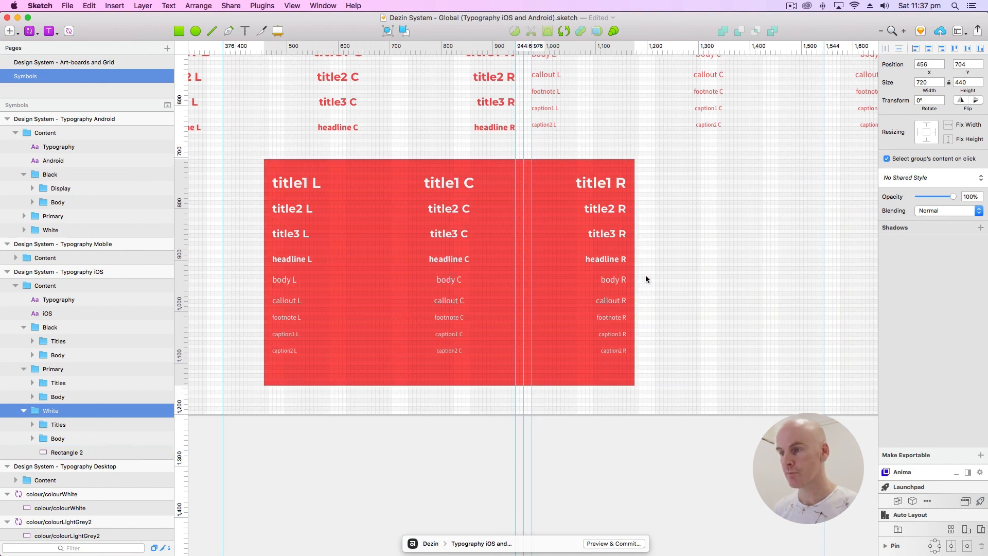
scroll(577, 286, "left", 5)
key("shift+Left")
key("shift+Left")
key("shift+Left")
key("shift+Left")
key("shift+Left")
key("shift+Left")
key("shift+Left")
key("shift+Left")
key("shift+Left")
key("shift+Left")
key("shift+Left")
key("shift+Left")
key("shift+Left")
key("shift+Left")
key("shift+Left")
key("shift+Left")
key("shift+Left")
key("shift+Left")
key("shift+Left")
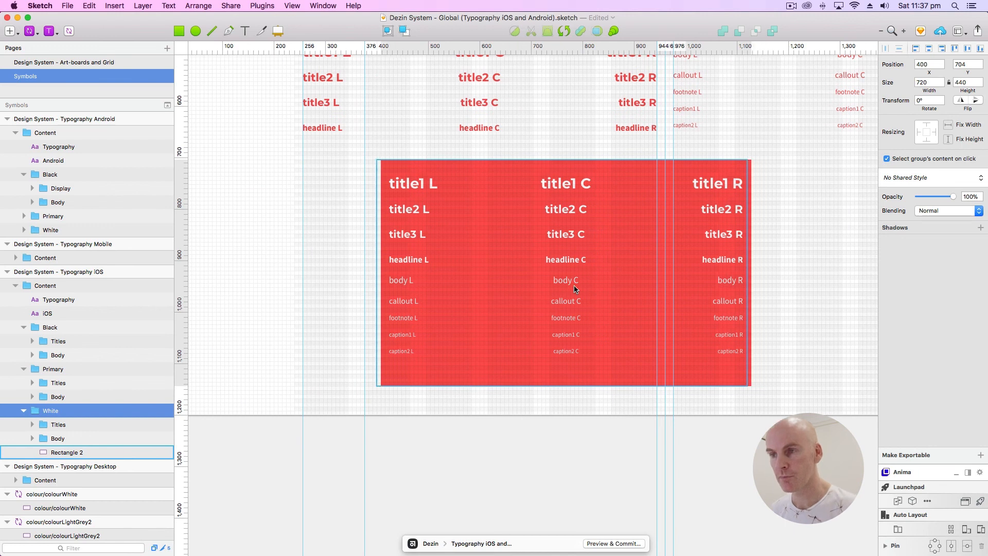
key("shift+Left")
key("shift+Left")
key("shift+Left")
key("shift+Left")
key("shift+Left")
key("shift+Left")
key("shift+Left")
key("shift+Left")
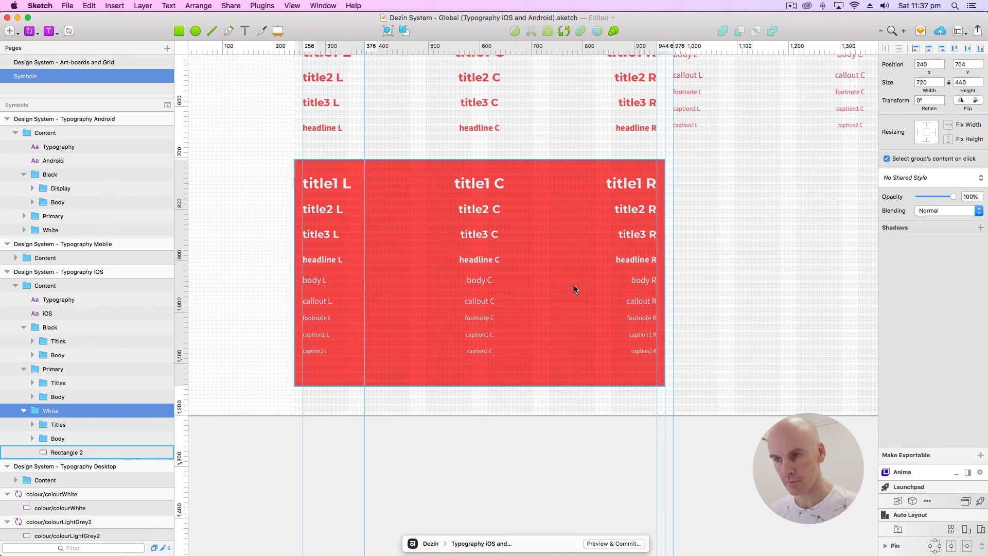
left_click(250, 204)
Step: Widen the White group's red background rectangle to 1440 px, keeping its height at 440 px
scroll(613, 268, "right", 2)
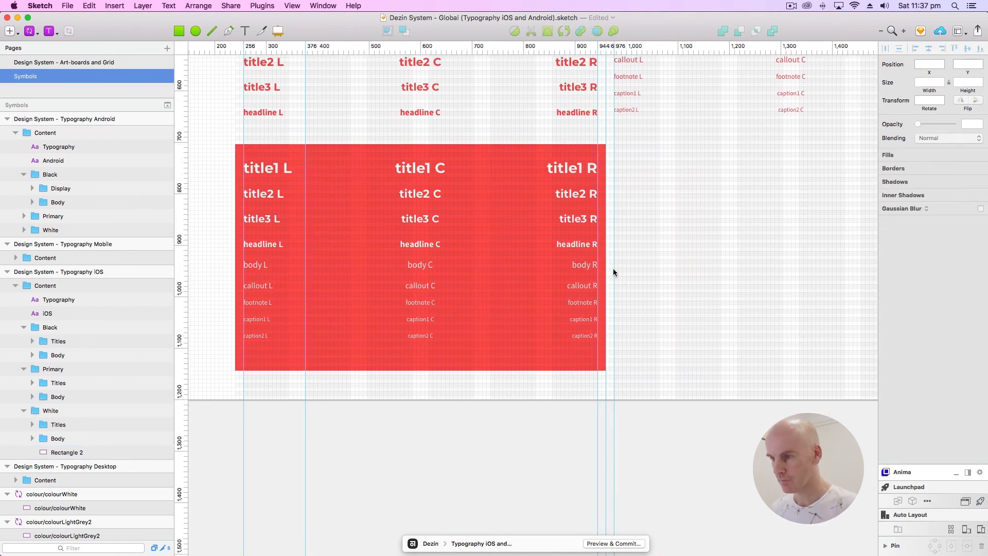
left_click(565, 154)
scroll(566, 152, "right", 5)
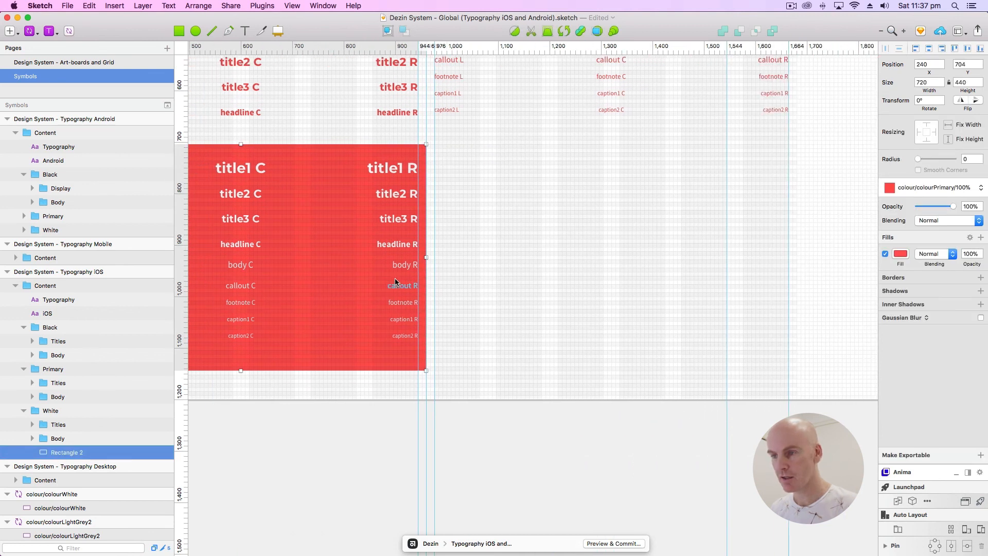
left_click_drag(431, 259, 798, 251)
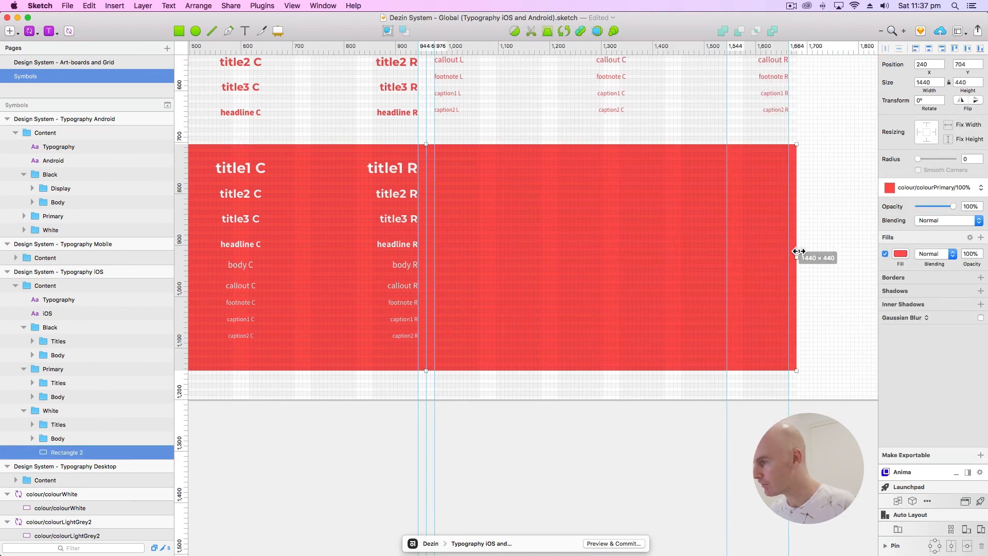
left_click(645, 375)
Step: Move the White body, callout, footnote and caption samples beside the White titles, first column on the 976 guide and body row level with title1
scroll(617, 360, "left", 5)
scroll(618, 360, "down", 1)
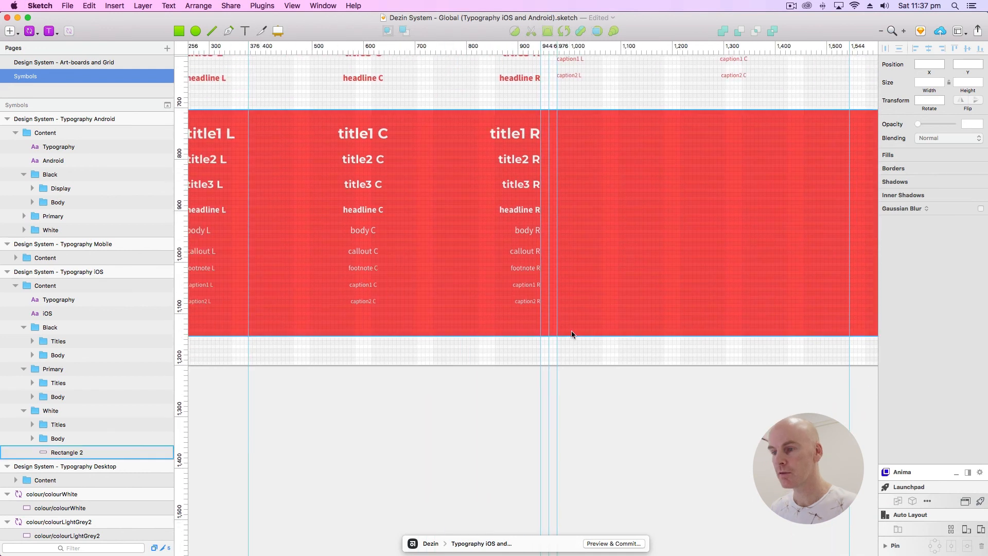
left_click_drag(646, 350, 257, 218)
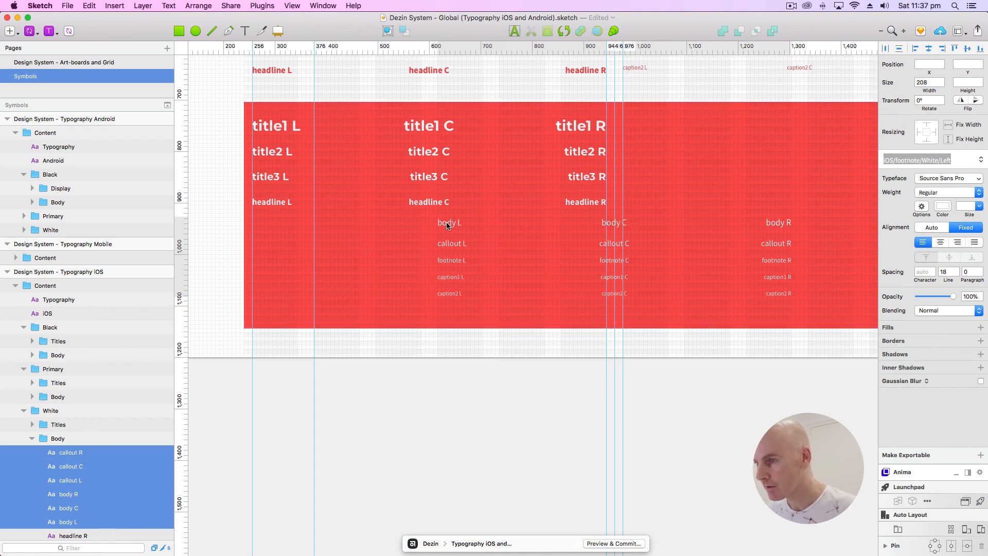
left_click_drag(600, 180, 637, 130)
key("super+2")
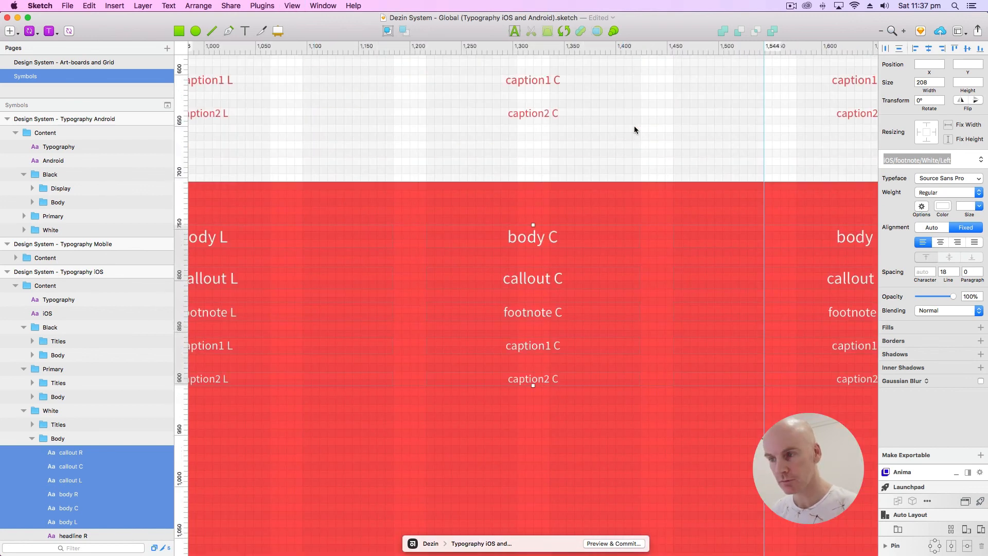
key("shift+Down")
key("Up")
key("Up")
left_click_drag(613, 256, 846, 224)
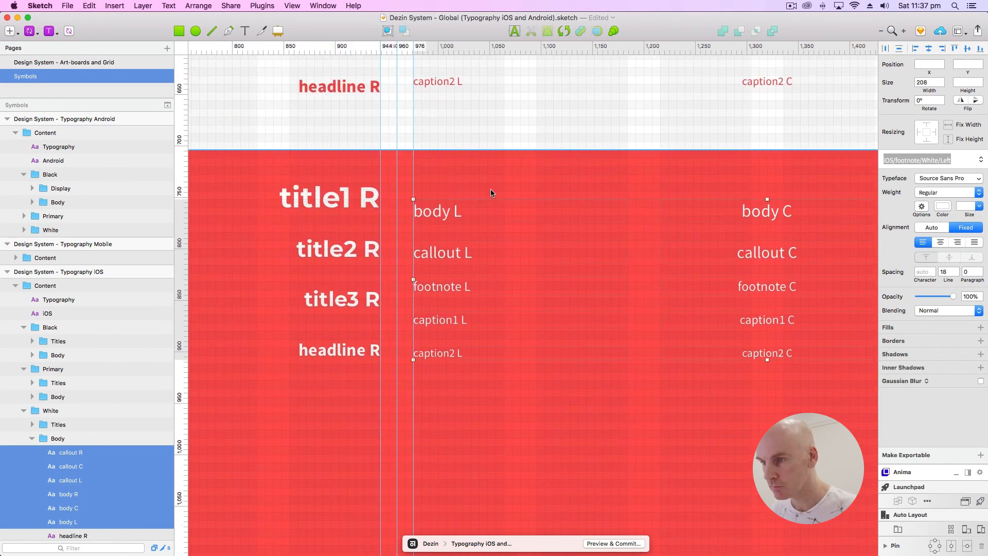
key("shift+Up")
key("Up")
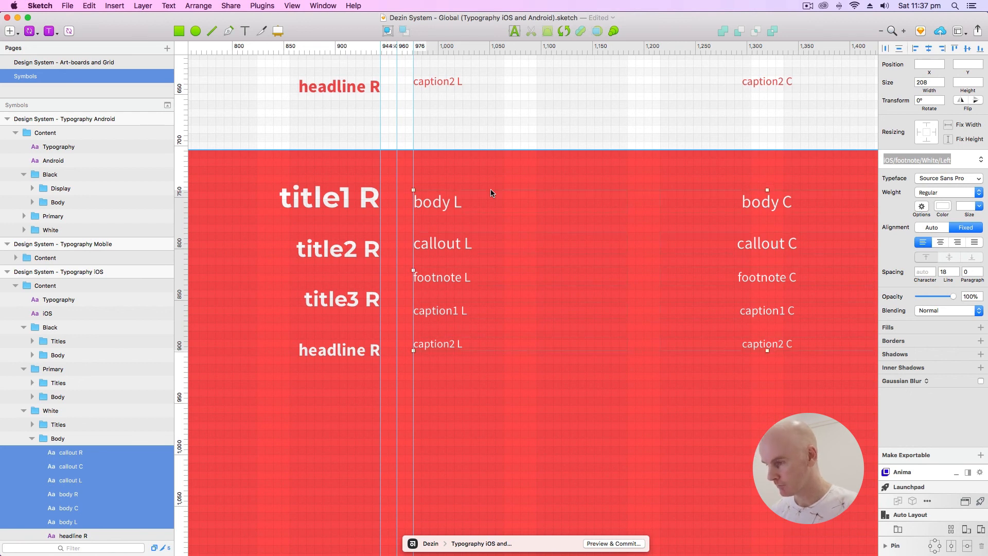
Step: Shorten the White group's red background rectangle so it ends just below the headline and caption2 rows
key("super+minus")
left_click(519, 451)
left_click_drag(465, 454, 470, 359)
key("Escape")
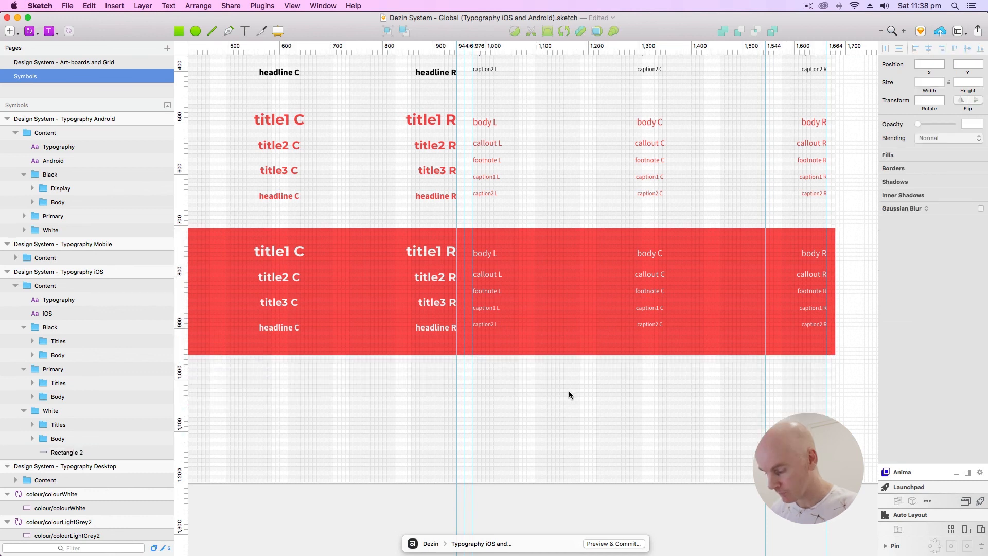
Step: Hide the layout columns and ruler guides on the Design System - Typography iOS artboard and deselect it
key("super+minus")
key("super+minus")
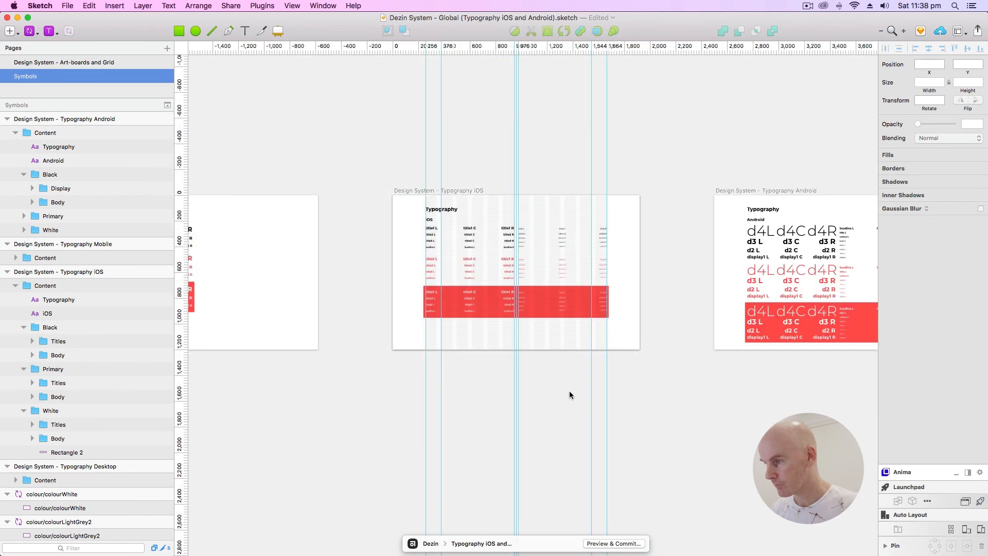
scroll(674, 381, "right", 3)
left_click(400, 175)
left_click(397, 176)
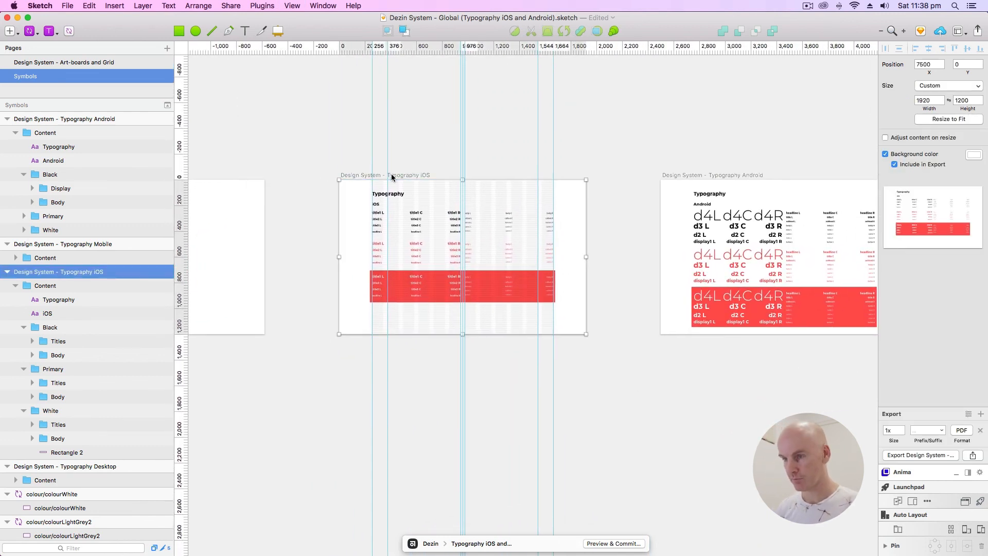
key("ctrl+l")
key("ctrl+r")
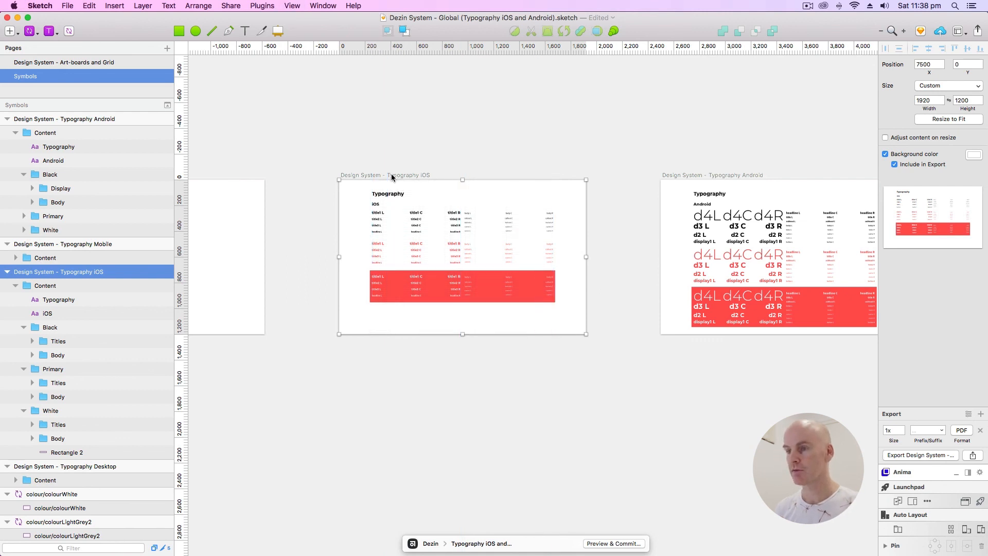
left_click(476, 126)
Step: Look over the Android and Desktop typography artboards for comparison and save the document
left_click_drag(616, 139, 423, 121)
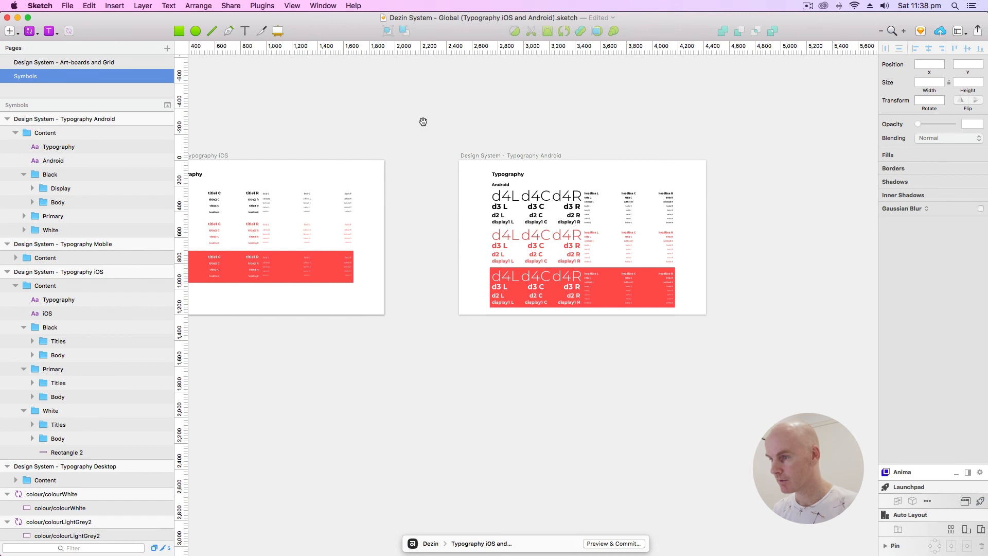
key("super+plus")
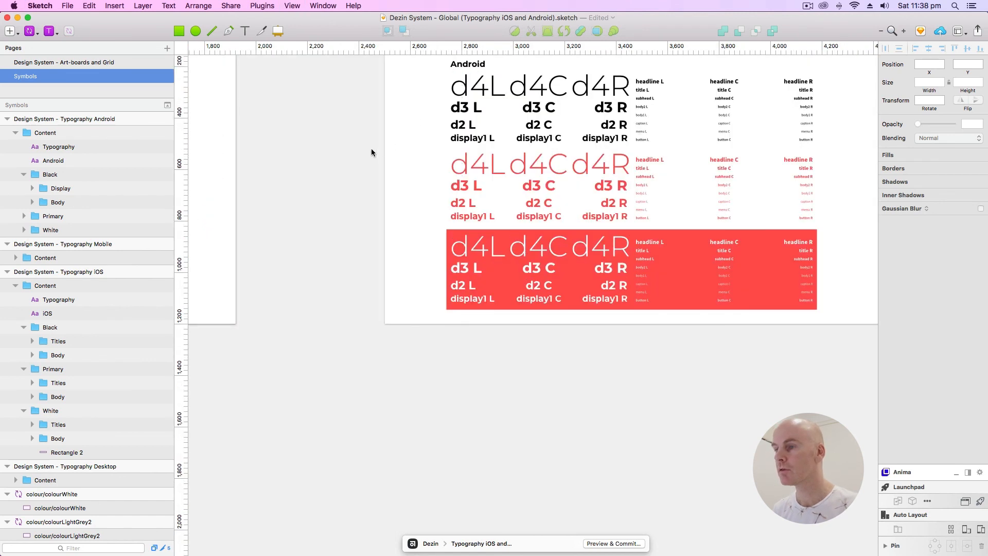
left_click_drag(372, 148, 875, 234)
left_click_drag(247, 204, 823, 223)
left_click_drag(397, 221, 713, 171)
scroll(647, 222, "right", 2)
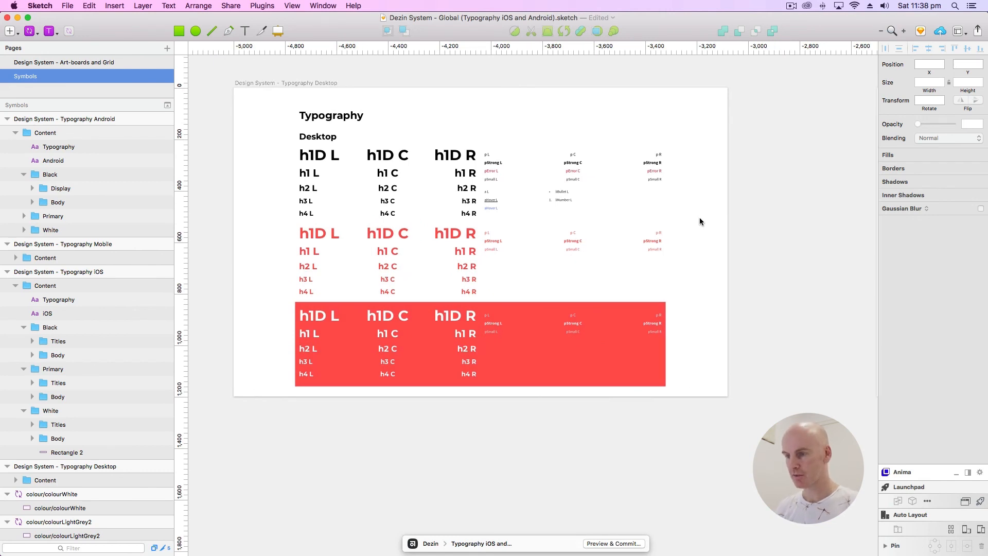
key("super+minus")
key("super+minus")
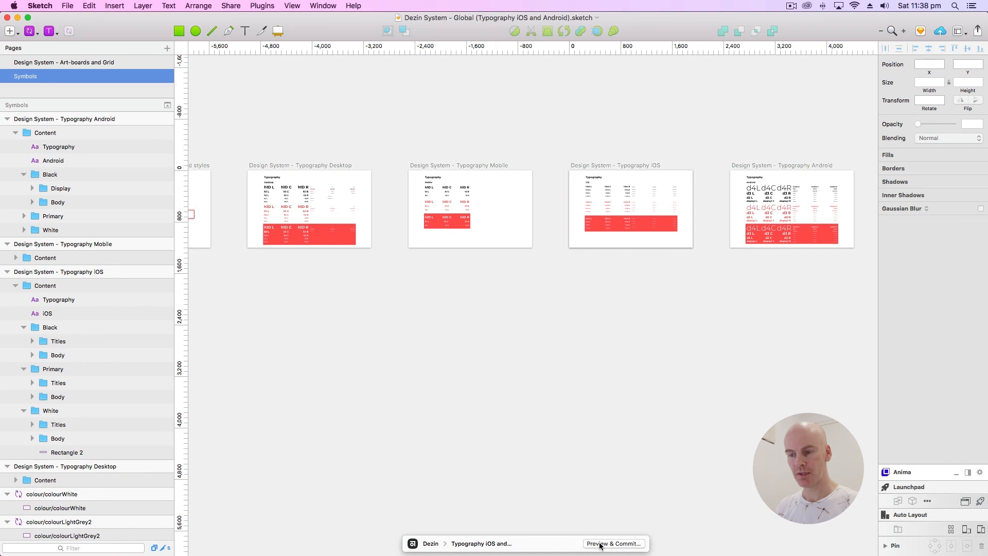
Step: In Abstract, commit the changes with the summary "Typography iOS and Android - DONE", and merge the branch into Master and archive it without notes
left_click(600, 544)
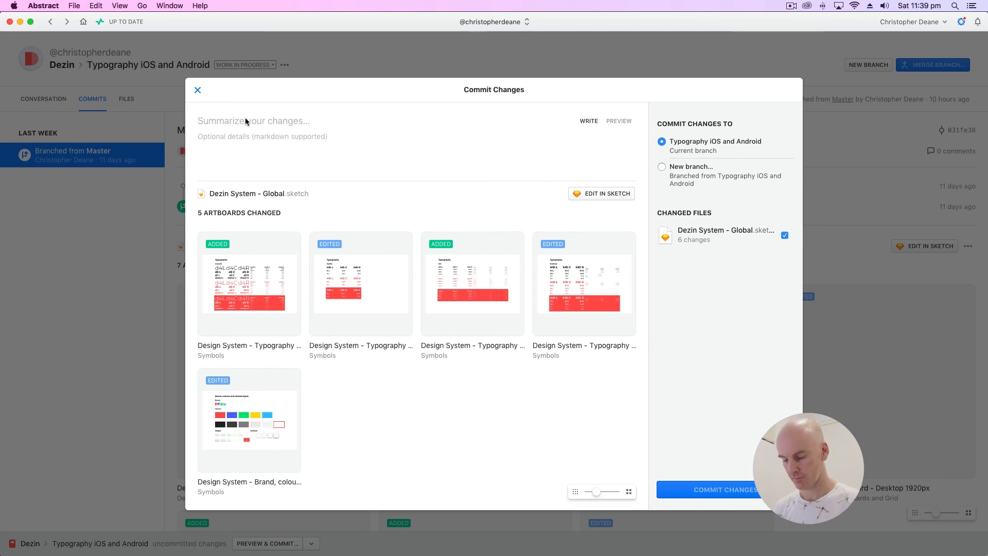
type("Typography iOS and Android - DONE")
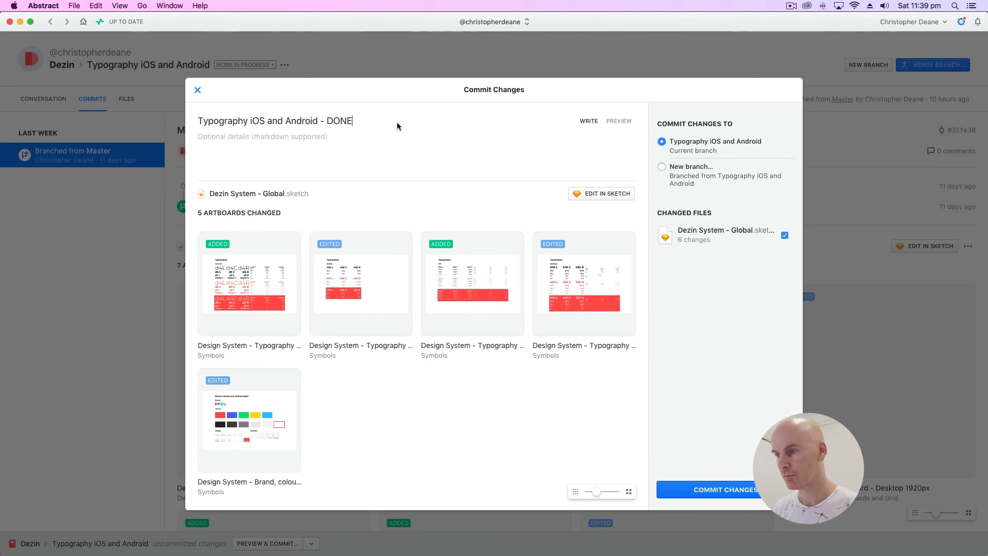
left_click(745, 493)
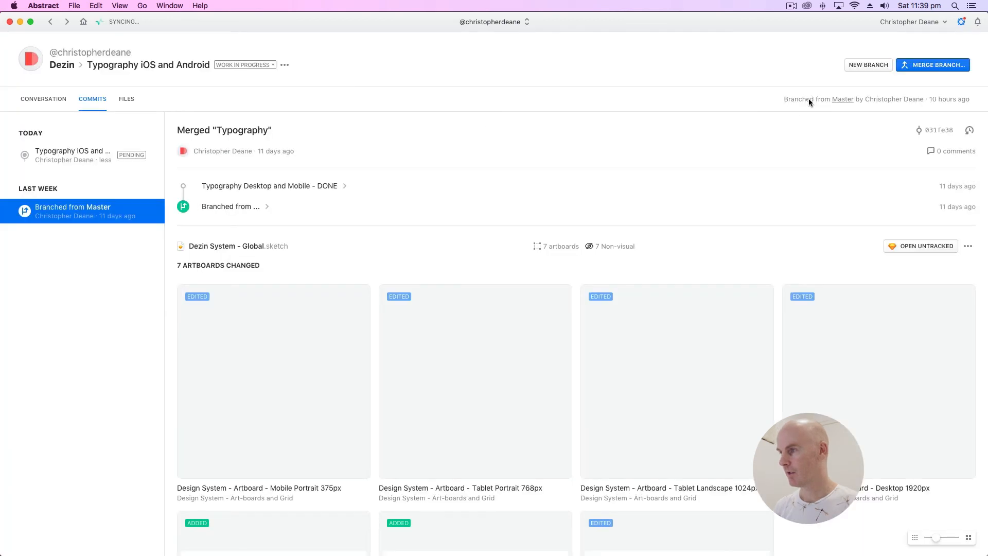
left_click(919, 66)
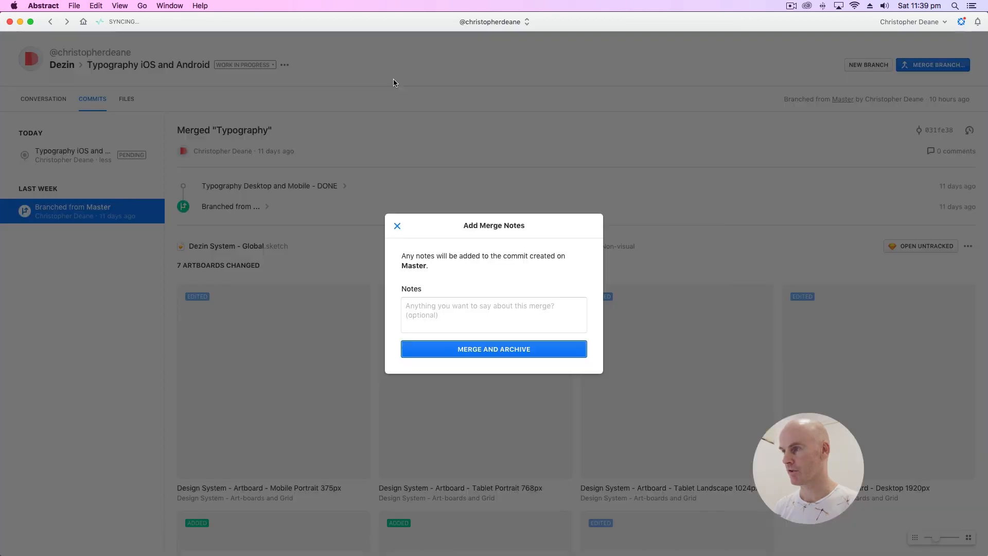
left_click(491, 350)
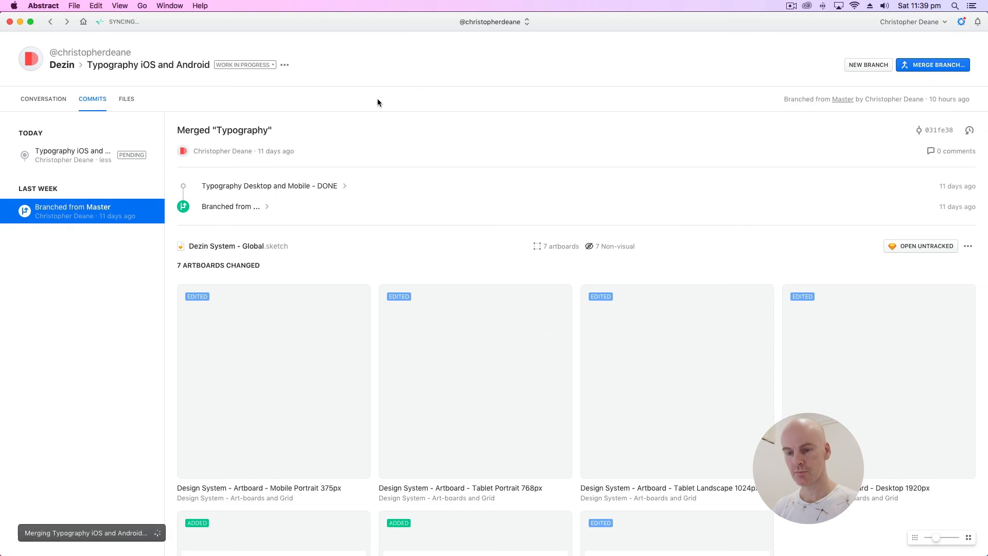